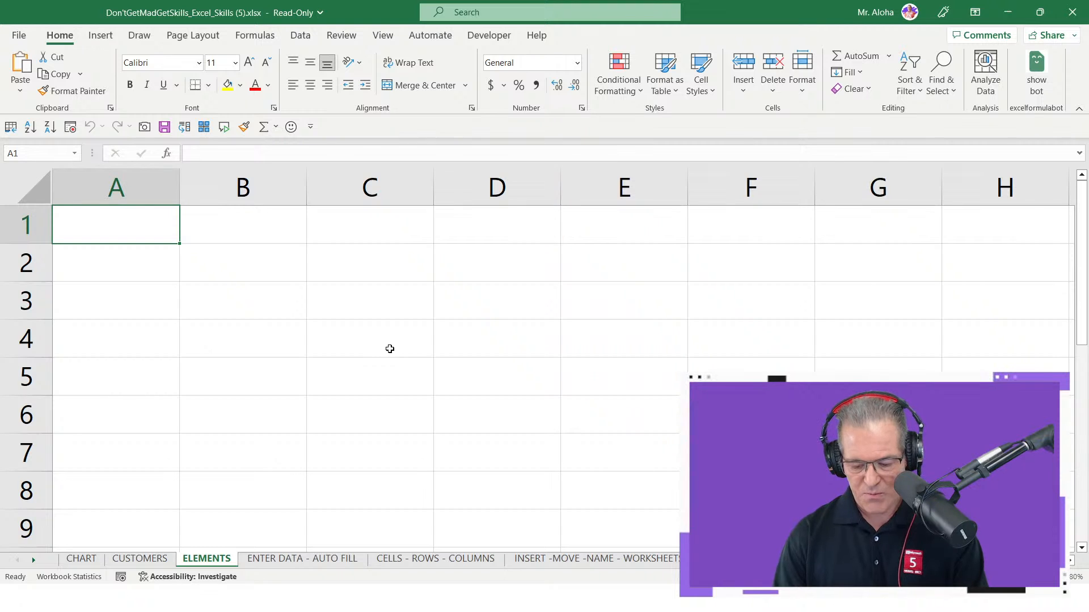
# - Enter "Be Proactive" in cell A1 and "Begin w the end in mind" in cell A2 of the ELEMENTS sheet
pyautogui.write('Be Pr')
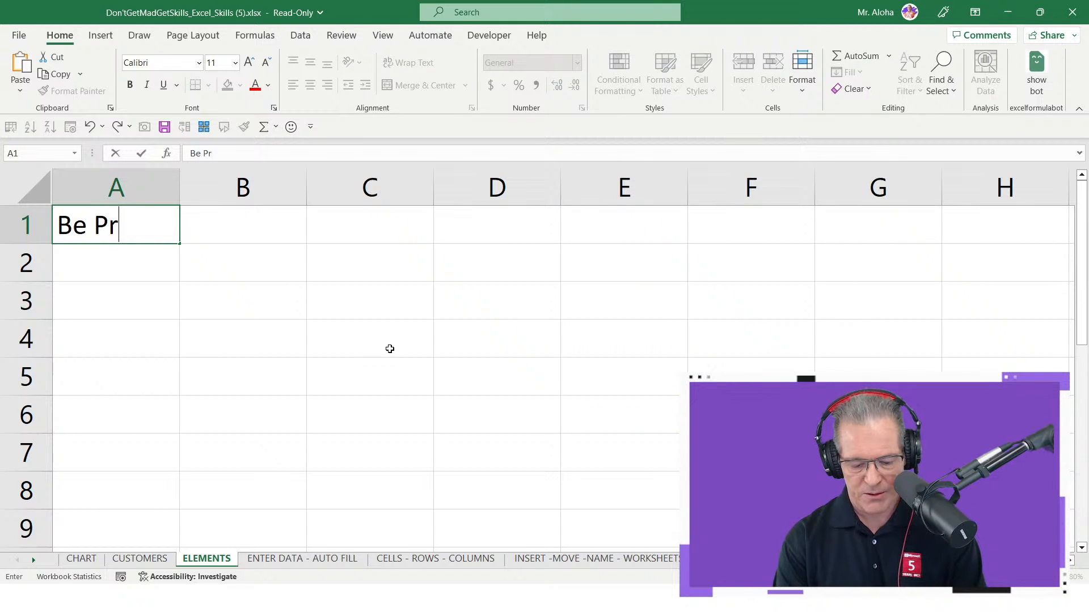
pyautogui.write('oactive')
pyautogui.press('Return')
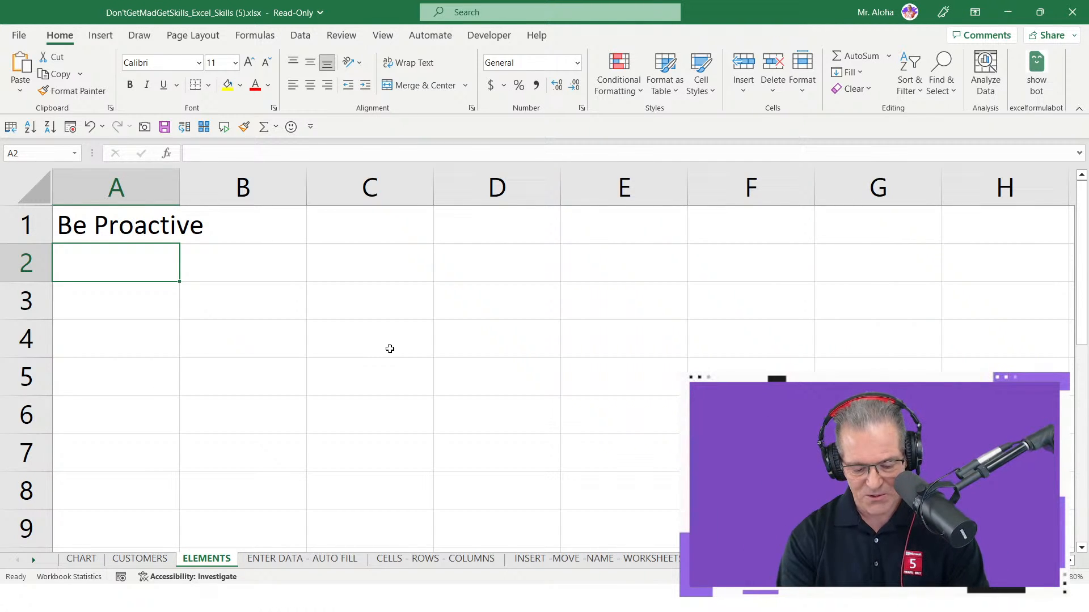
pyautogui.write('Beg')
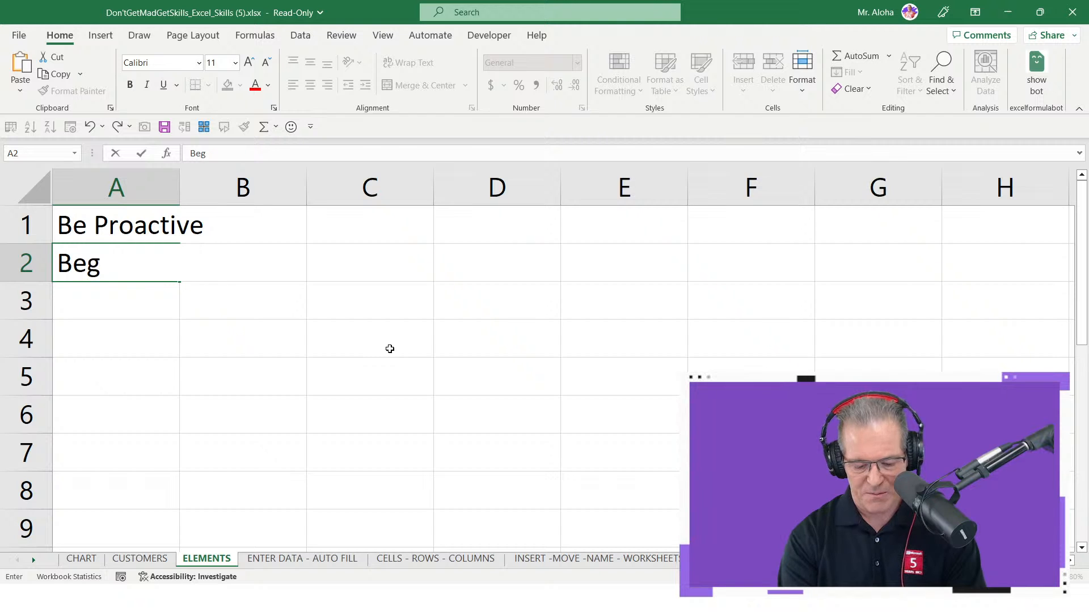
pyautogui.write('in w the e')
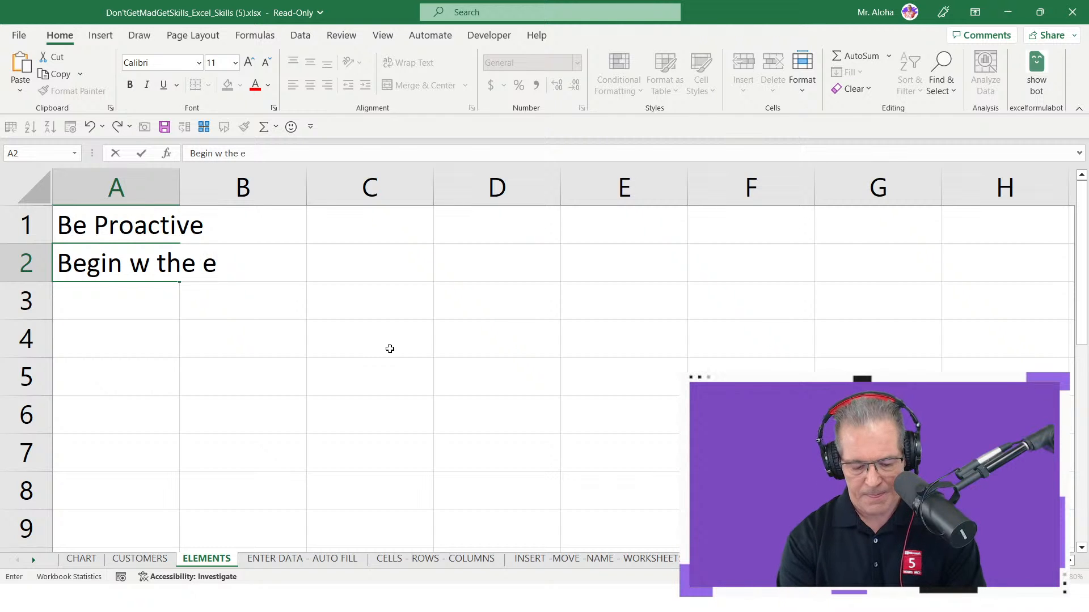
pyautogui.write('nd in mind')
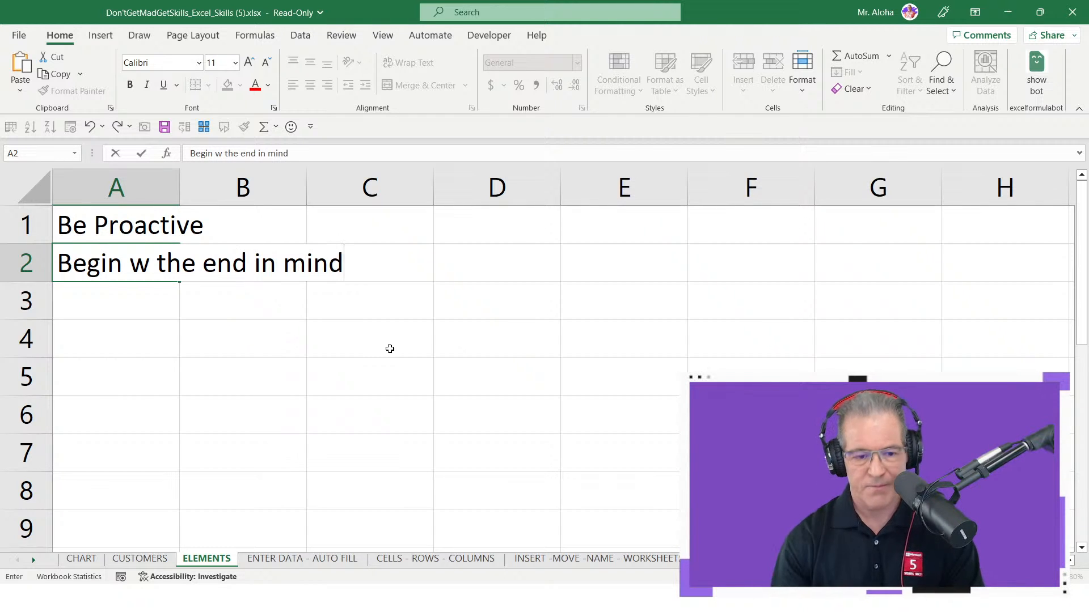
pyautogui.press('Return')
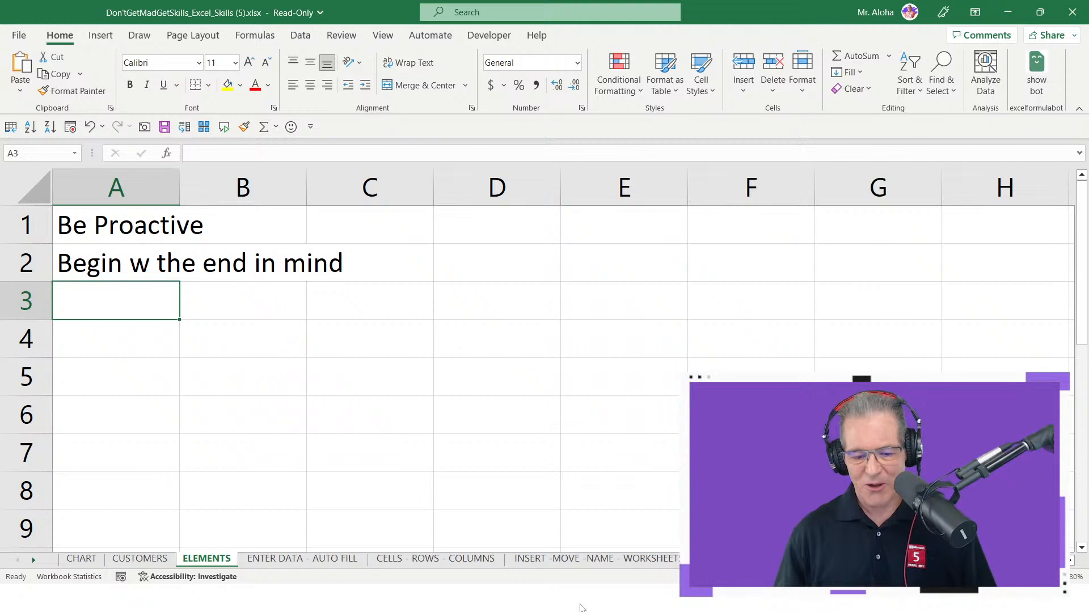
# - Switch to the ConceptDraw MINDMAP presentation, end it, and close the 7 STEPS TO EXCEL SUCCESS map without saving changes
pyautogui.hotkey('alt', 'Tab')
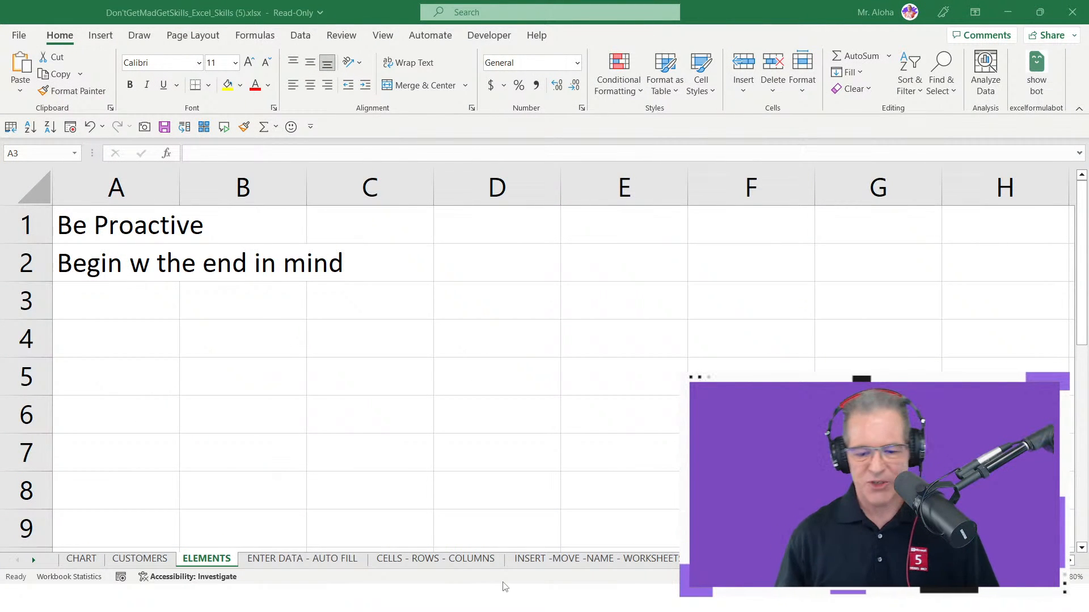
pyautogui.click(524, 606)
pyautogui.press('Right')
pyautogui.press('Right')
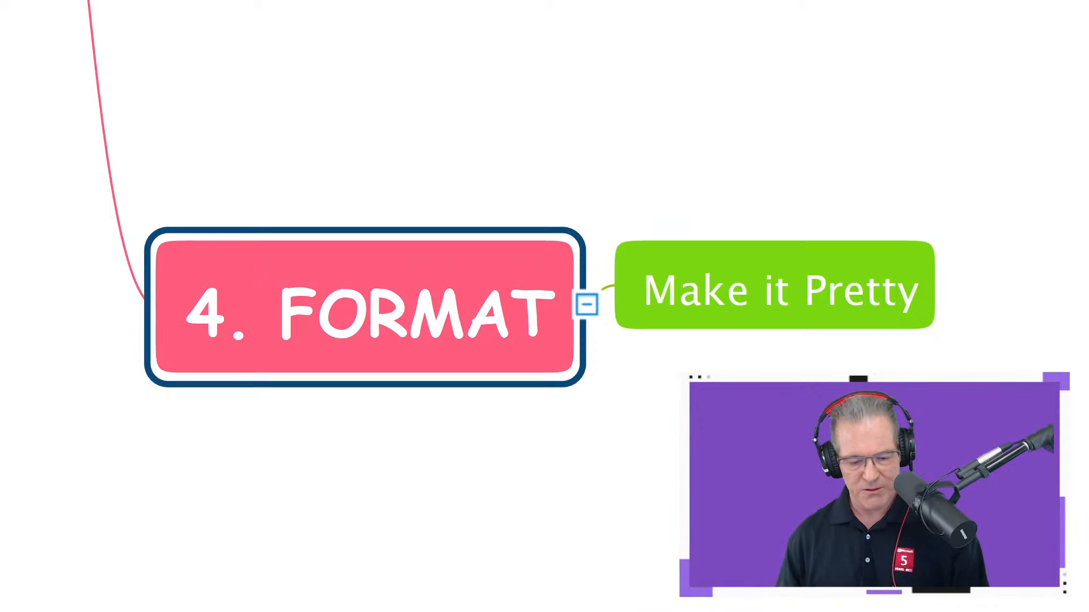
pyautogui.press('Escape')
pyautogui.click(1079, 10)
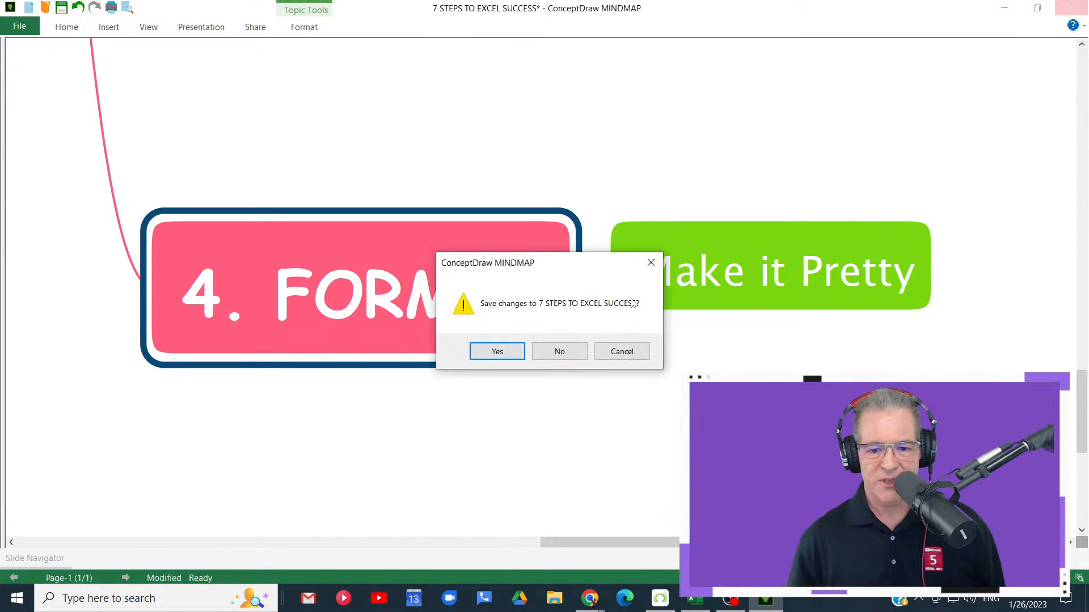
pyautogui.click(558, 350)
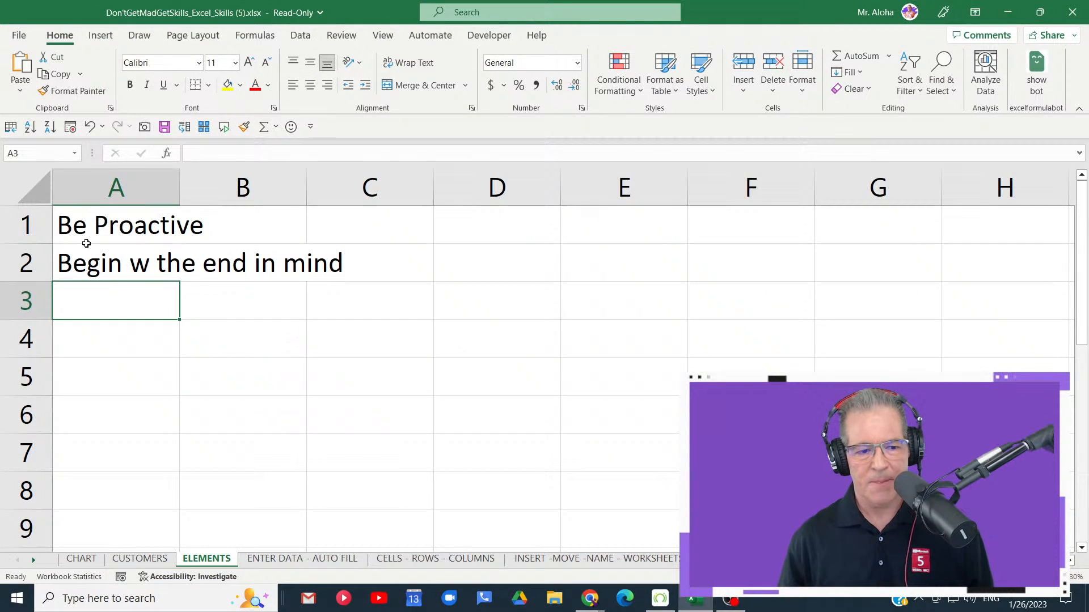
# - Clear the text from cells A1:A2 on the ELEMENTS sheet and leave cell A1 selected
pyautogui.moveTo(89, 235); pyautogui.dragTo(91, 262)
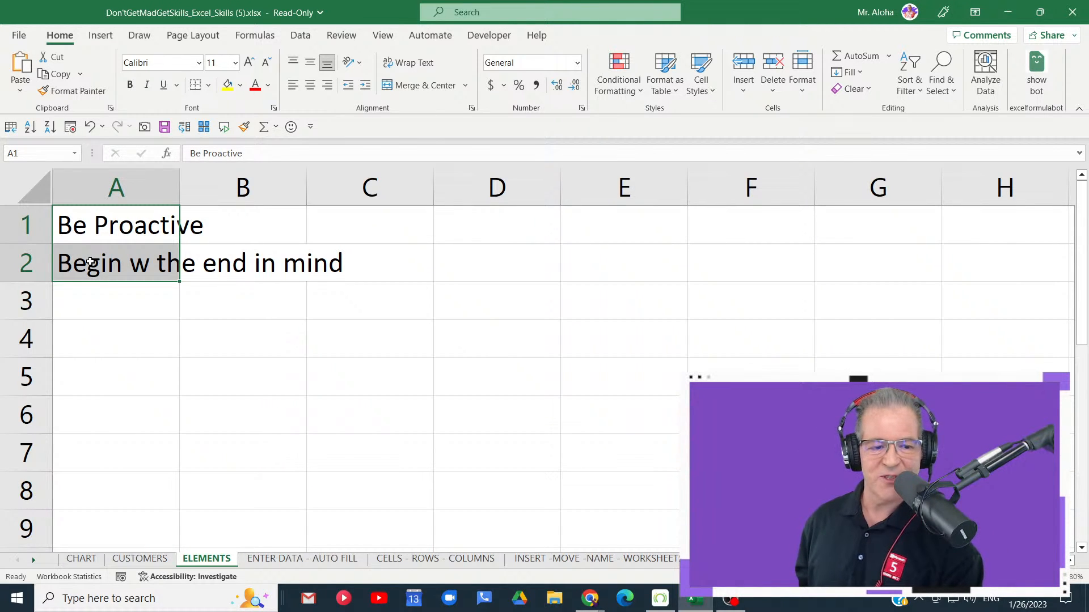
pyautogui.press('Delete')
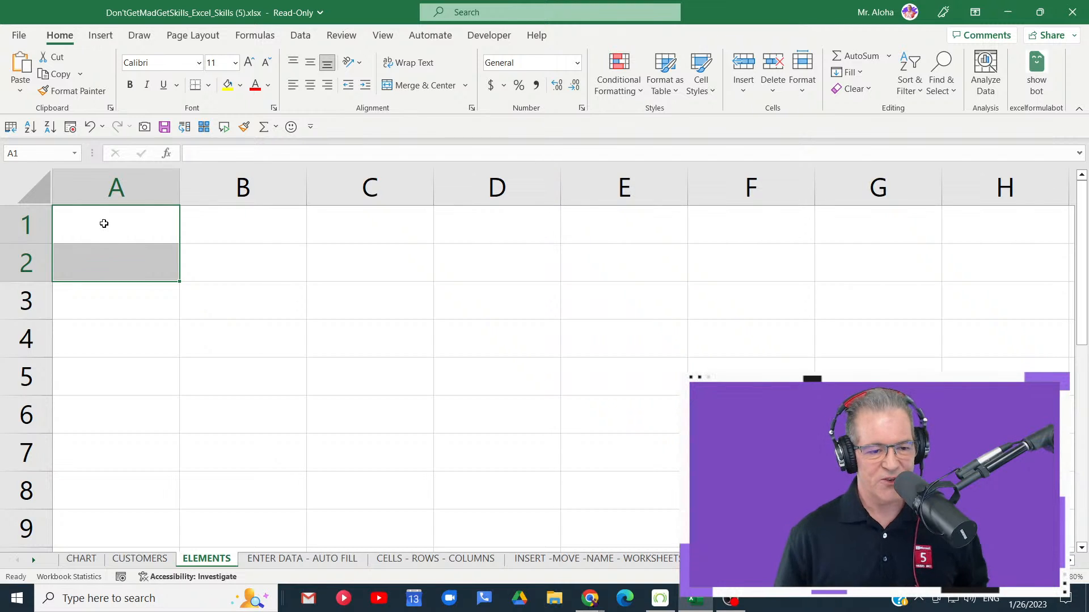
pyautogui.click(104, 223)
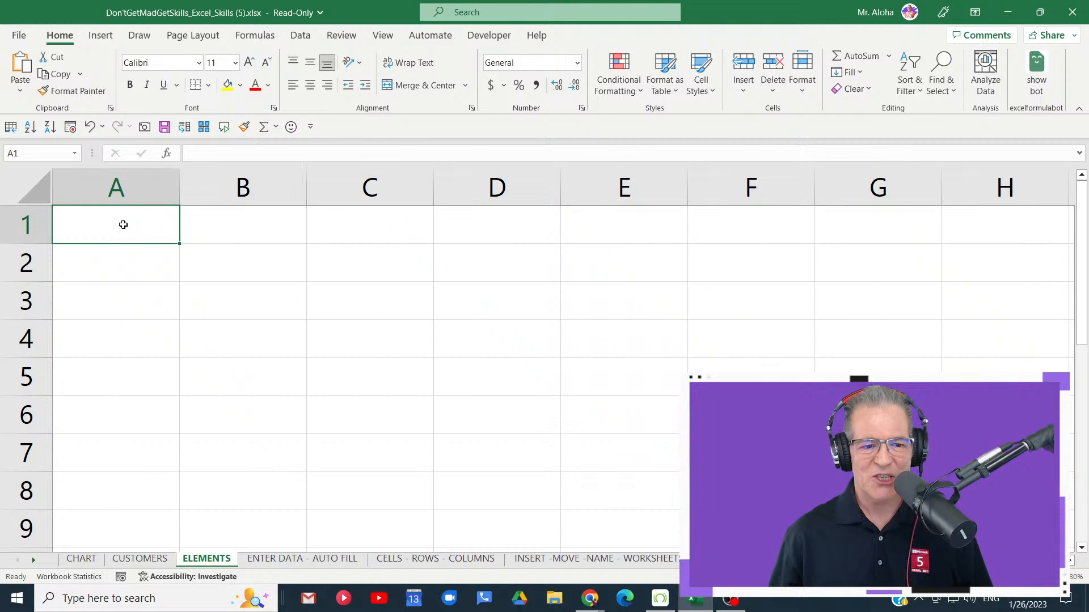
pyautogui.moveTo(122, 223); pyautogui.dragTo(624, 389)
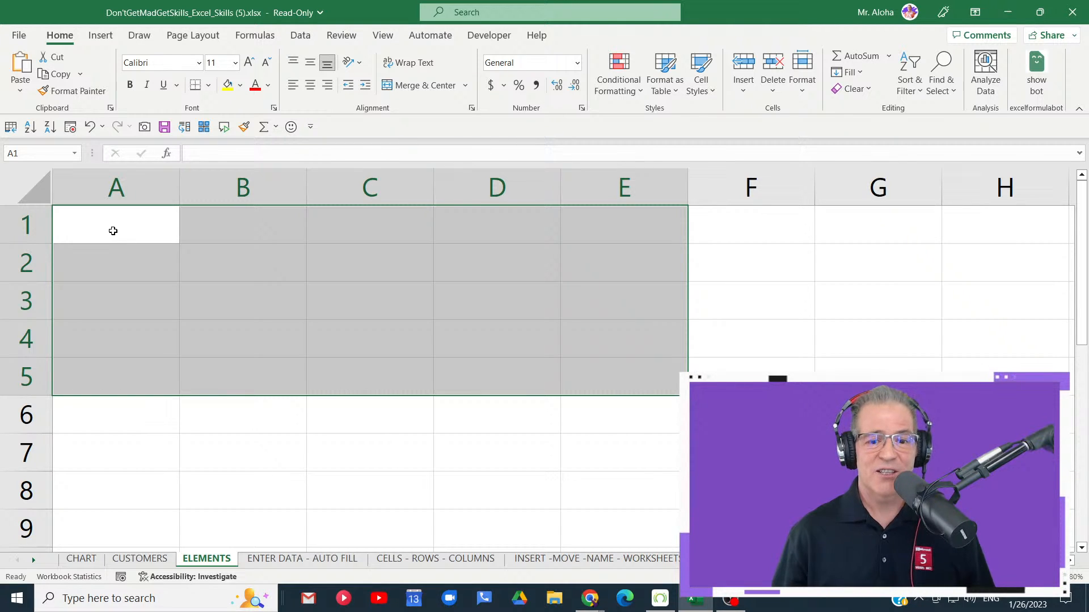
pyautogui.click(113, 231)
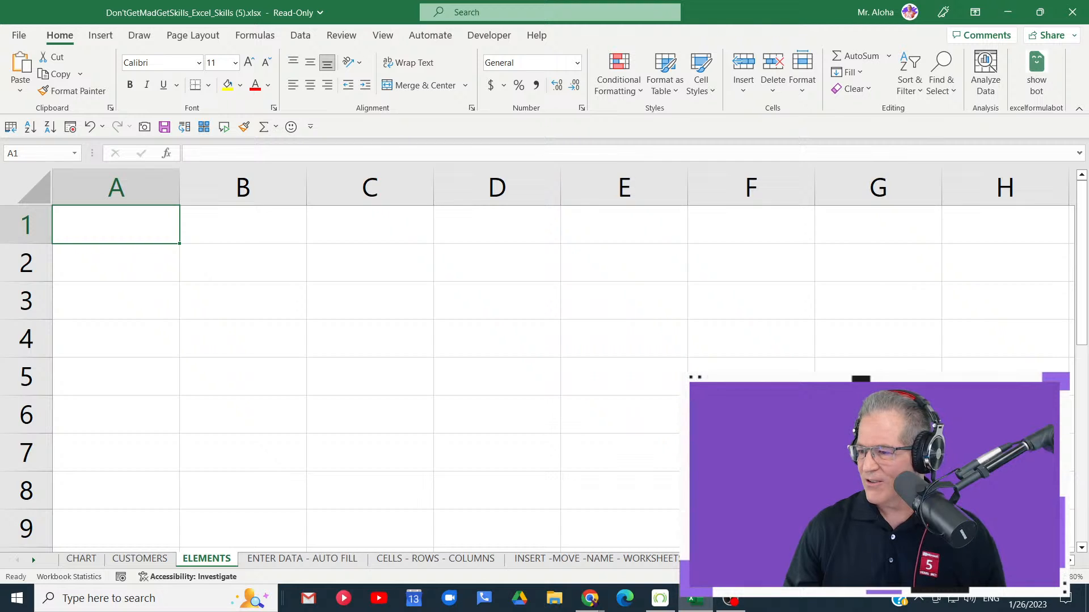
# - Switch to Chrome's 2023 Excel VIP Membership page and review the offer and class topics, marking "$7/month" and "3-day FREE Trial"
pyautogui.hotkey('alt', 'Tab')
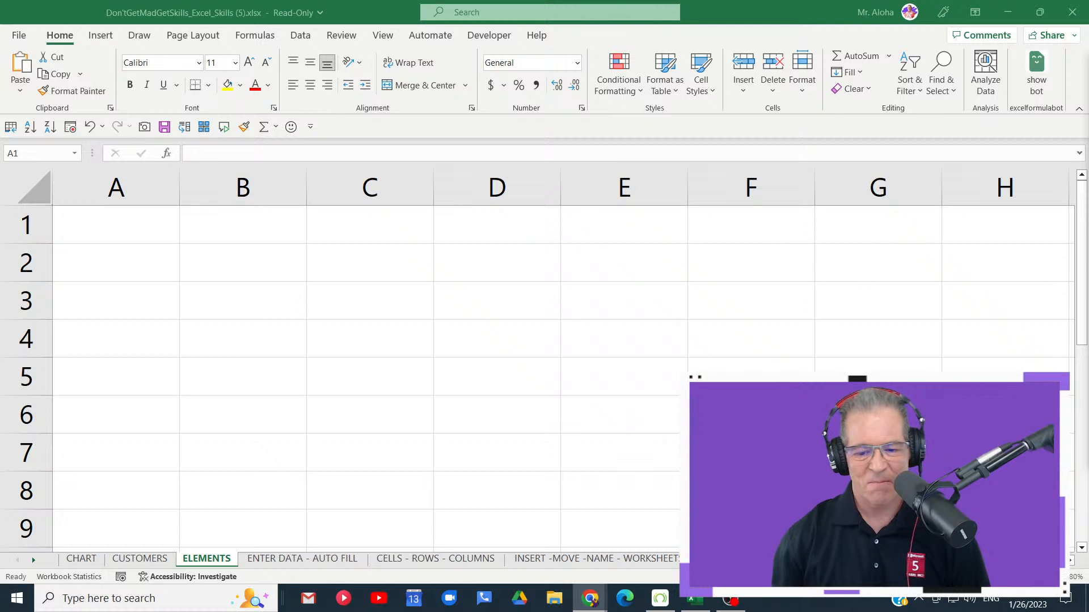
pyautogui.moveTo(593, 593)
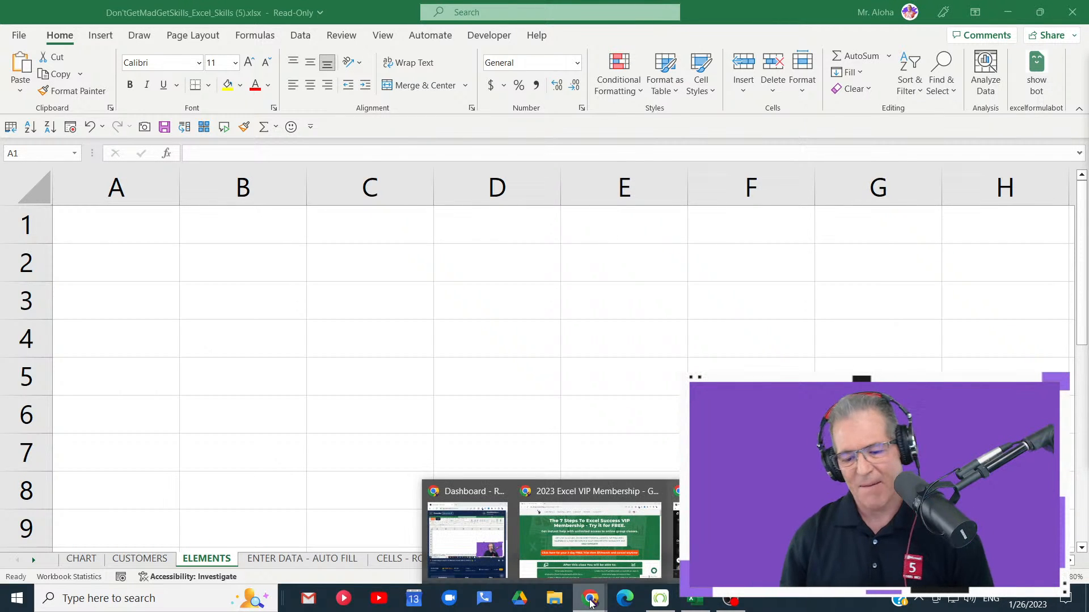
pyautogui.click(582, 538)
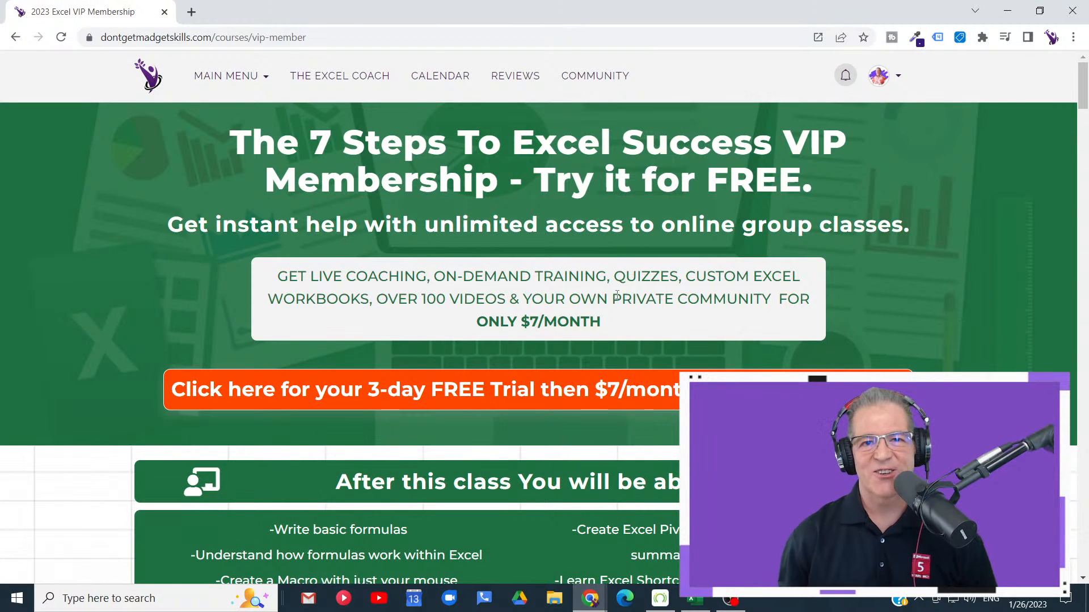
pyautogui.scroll(-3, 571, 294)
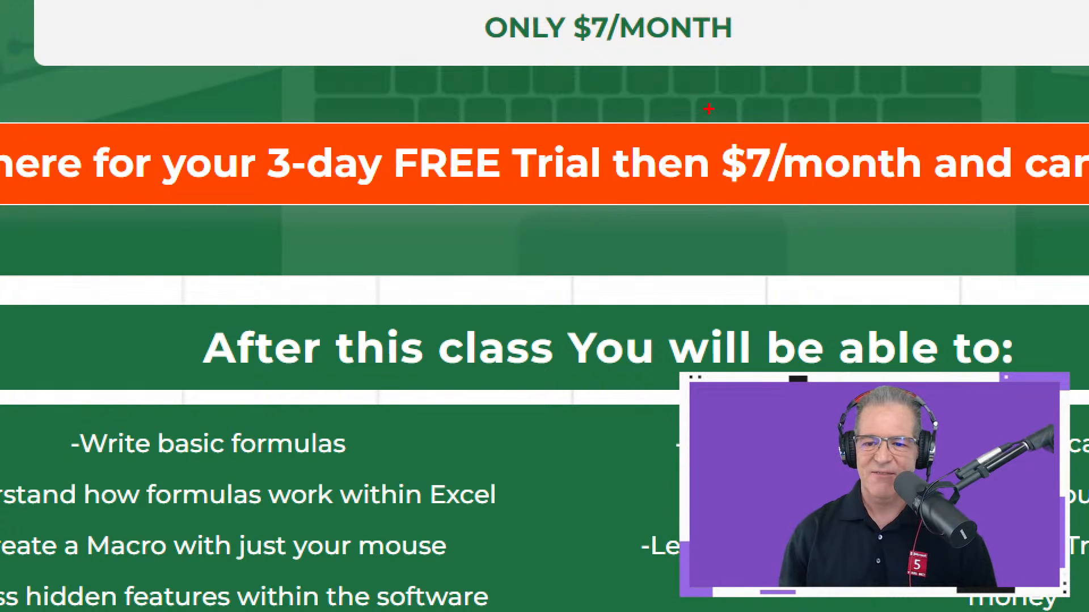
pyautogui.moveTo(709, 106); pyautogui.dragTo(1047, 238)
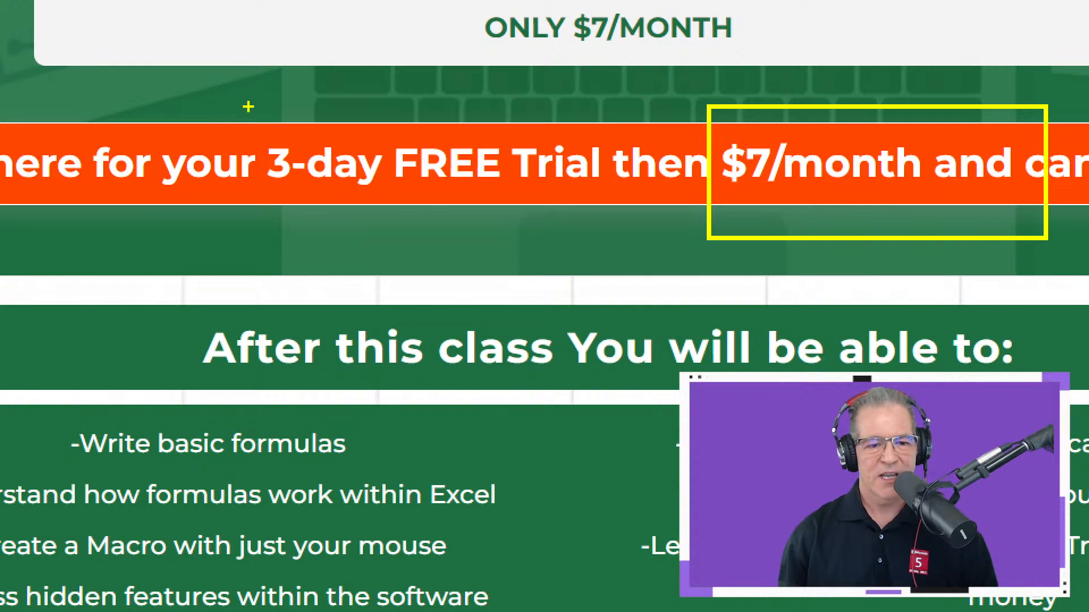
pyautogui.moveTo(248, 107)
pyautogui.mouseDown()
pyautogui.moveTo(305, 148)
pyautogui.moveTo(663, 227)
pyautogui.mouseUp()
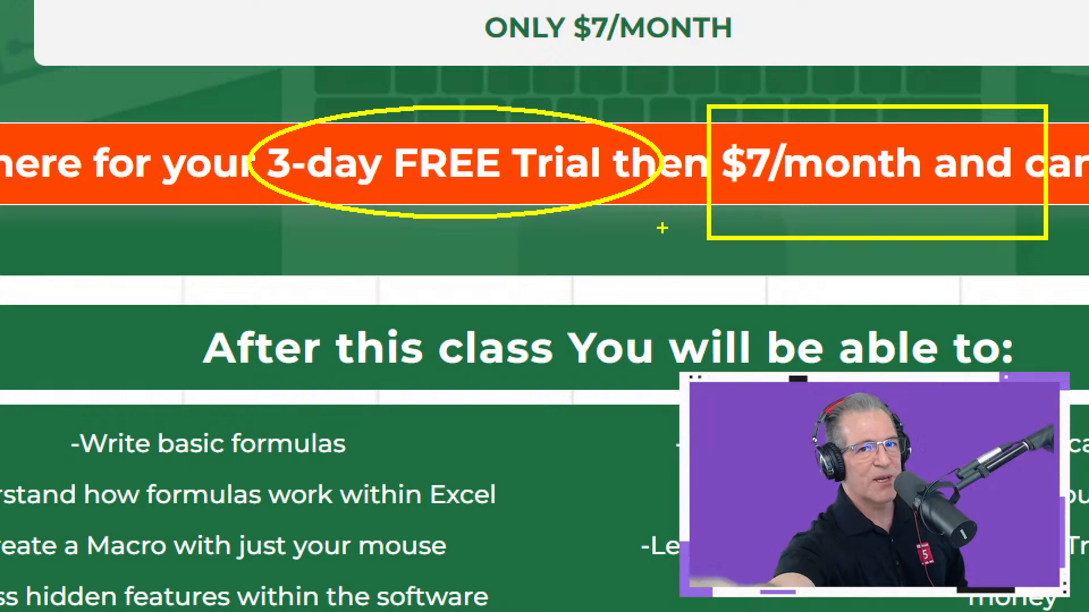
pyautogui.press('Escape')
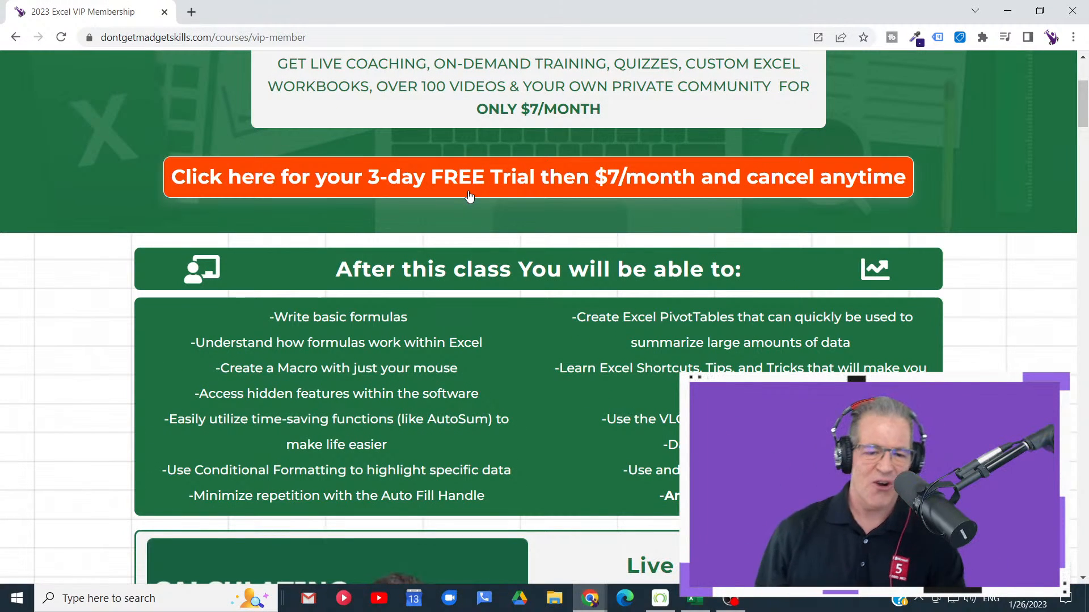
pyautogui.scroll(-4, 468, 196)
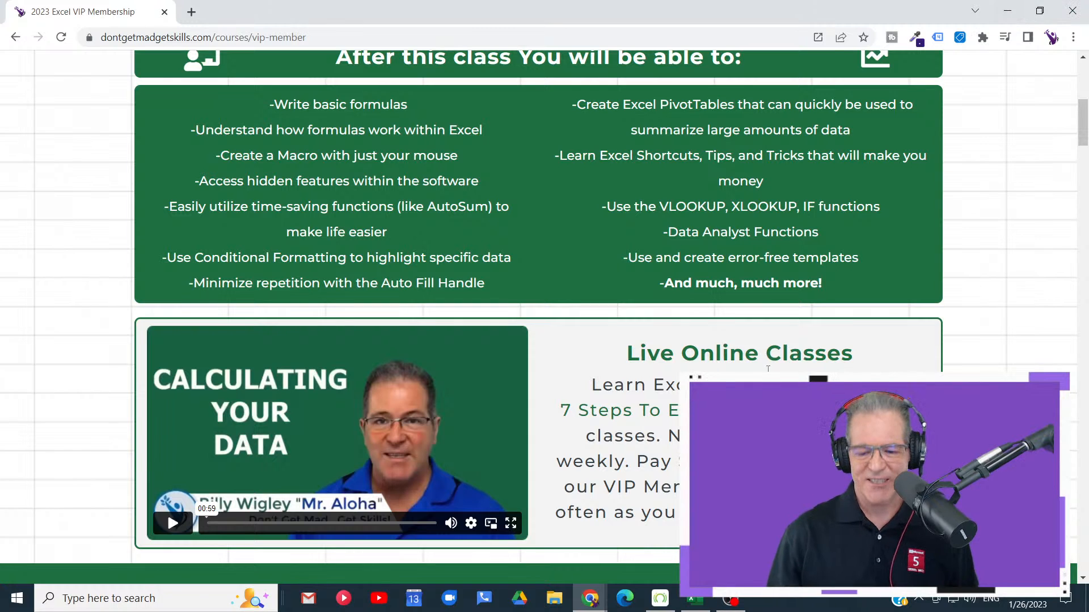
# - Switch back to Excel and browse the templates available for creating a new workbook
pyautogui.click(695, 603)
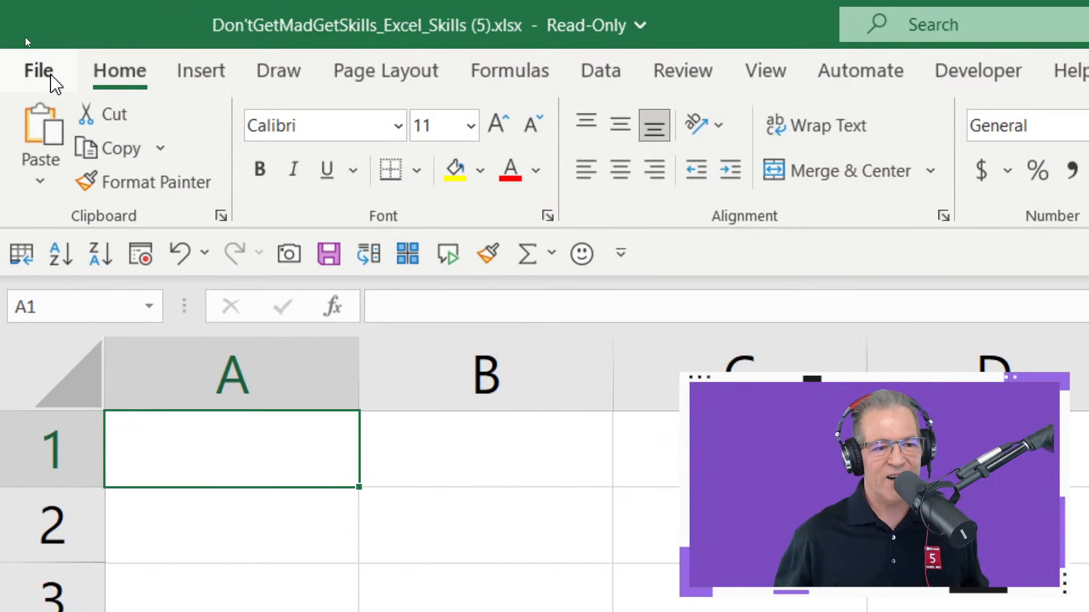
pyautogui.click(21, 36)
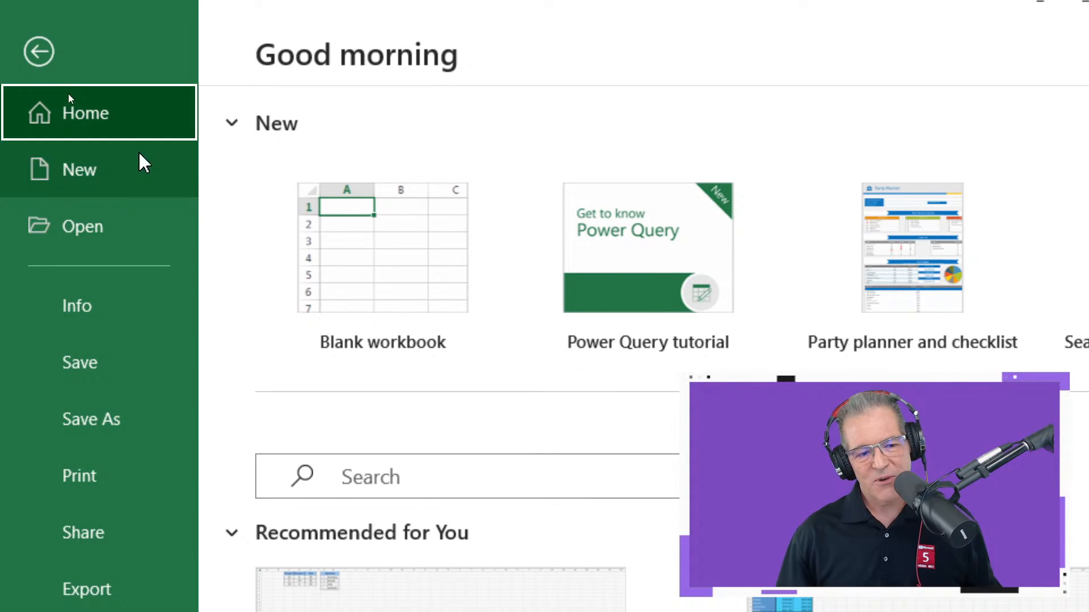
pyautogui.click(128, 184)
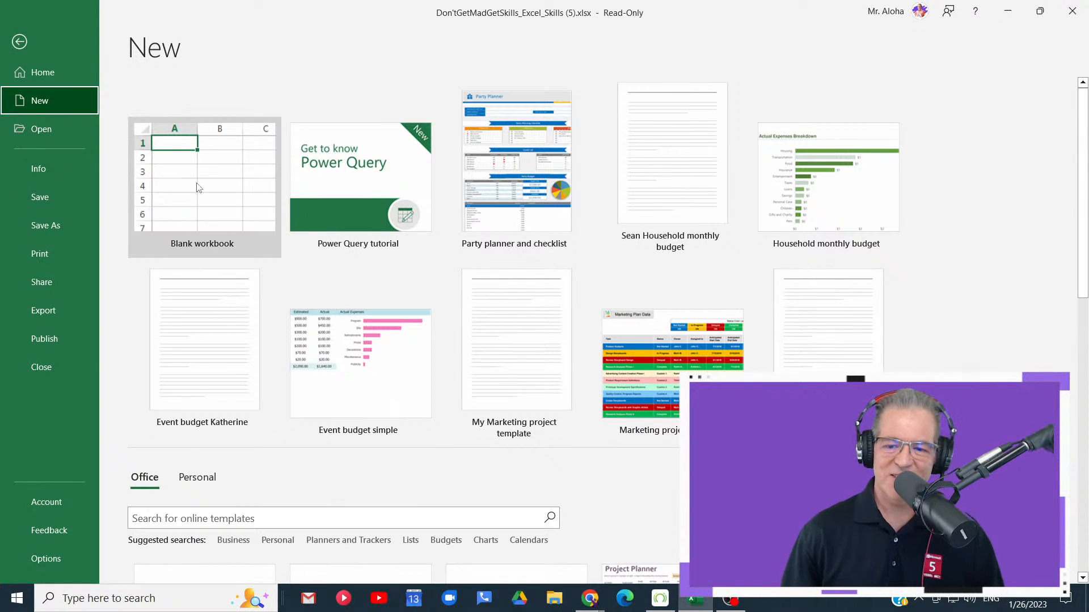
pyautogui.scroll(-5, 198, 187)
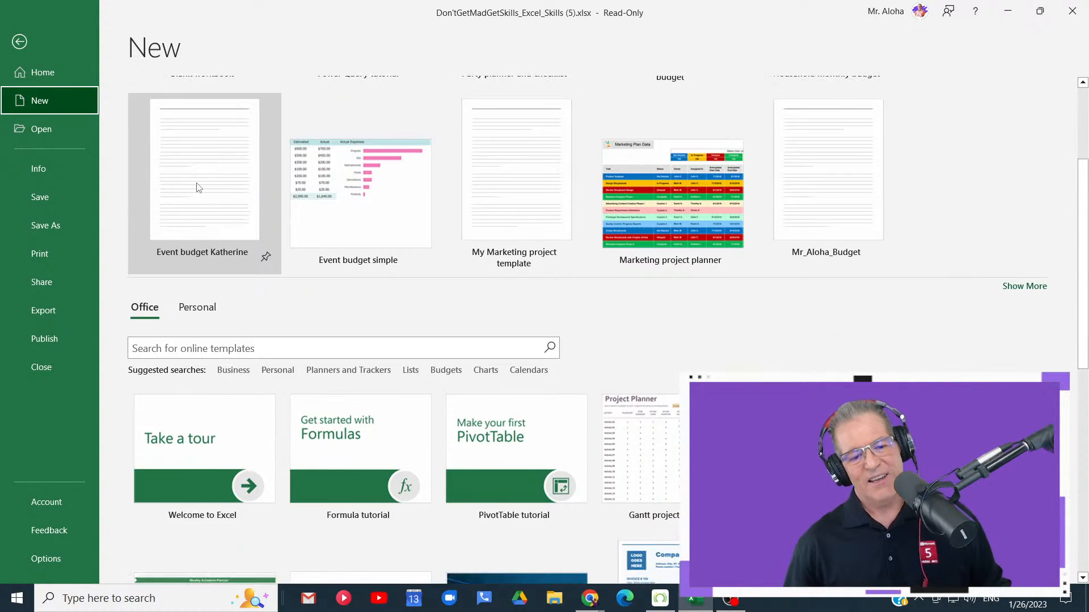
pyautogui.scroll(-5, 198, 187)
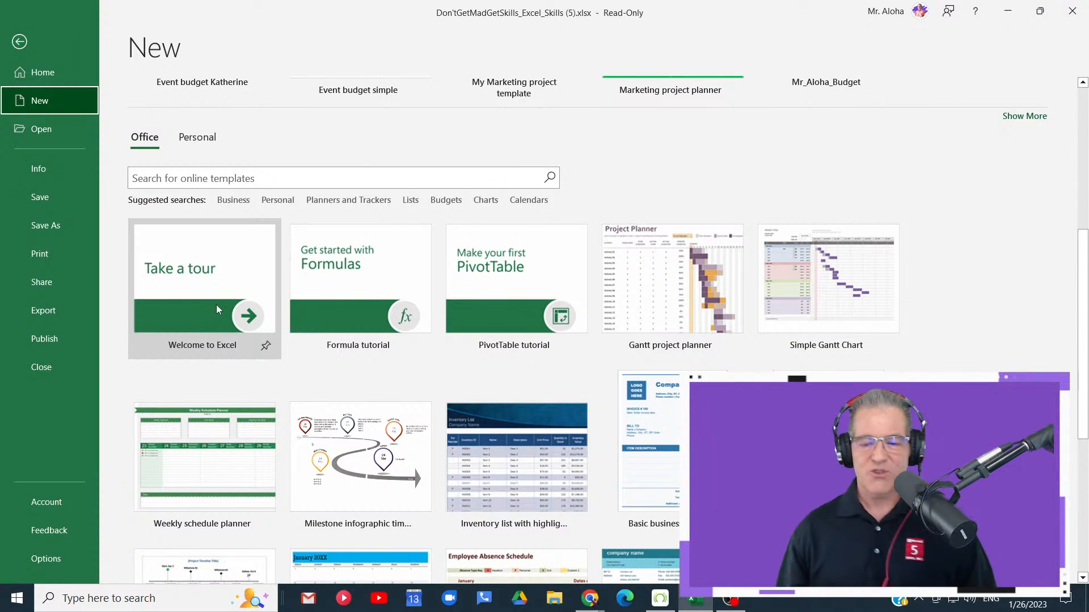
# - Search the online templates for "Inventory" and look through the resulting templates
pyautogui.click(288, 177)
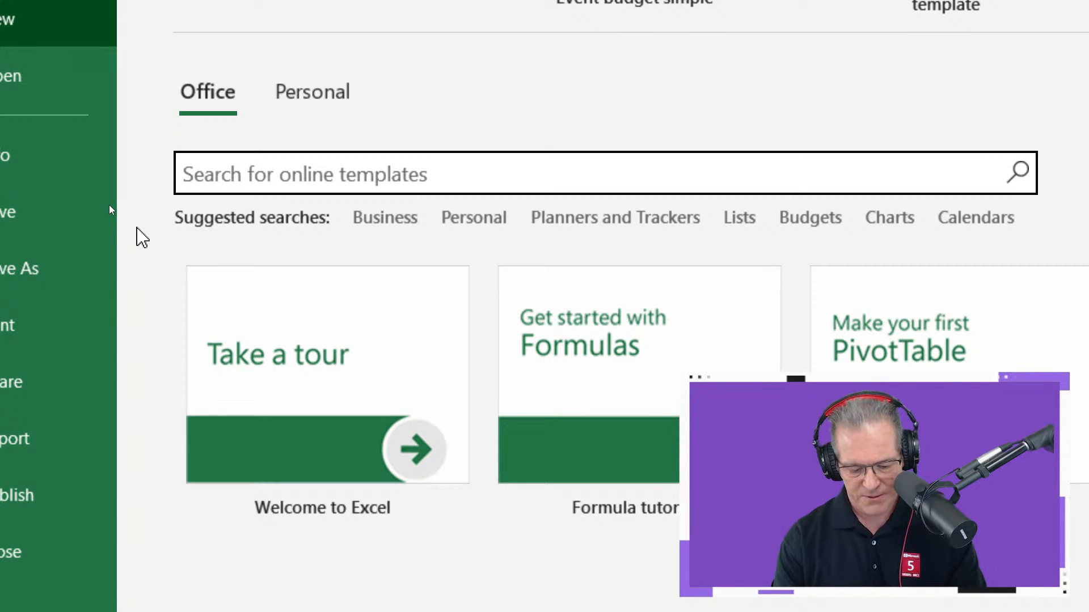
pyautogui.write('Inve')
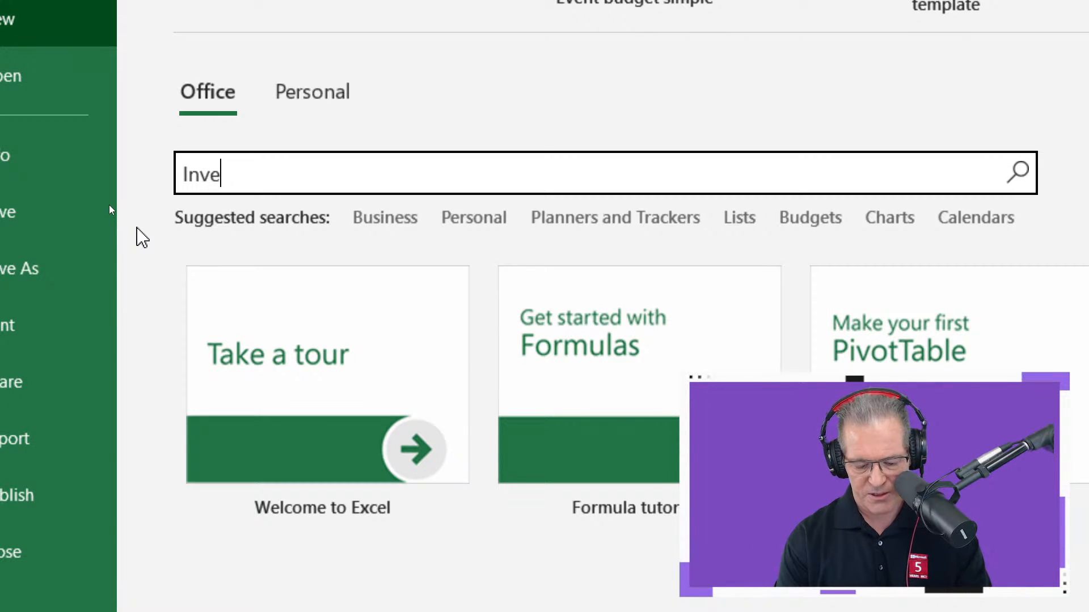
pyautogui.write('tory')
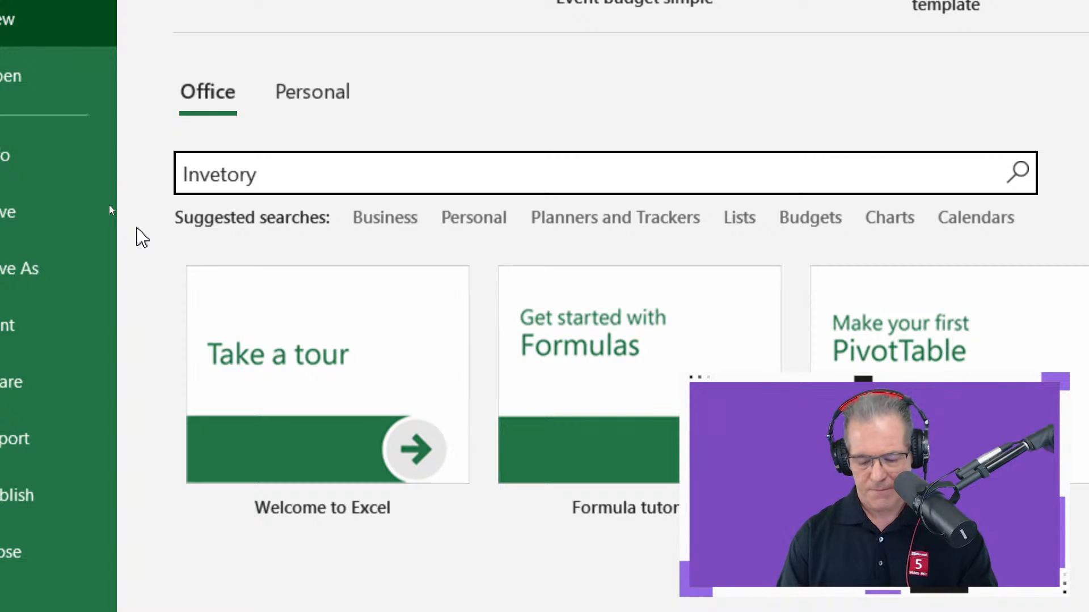
pyautogui.press('BackSpace')
pyautogui.press('BackSpace')
pyautogui.press('BackSpace')
pyautogui.press('BackSpace')
pyautogui.write('ntory')
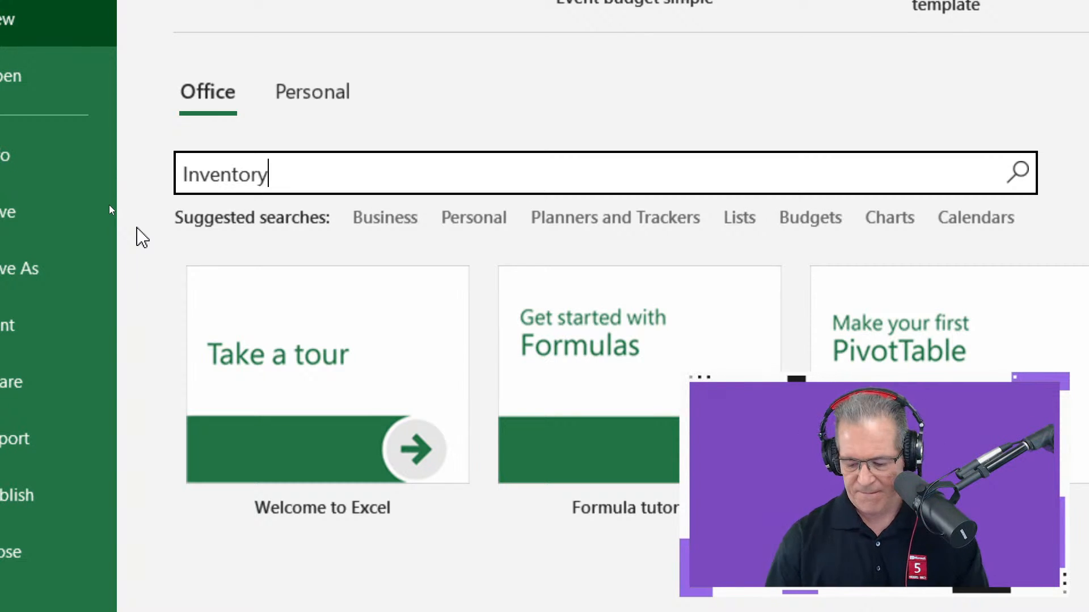
pyautogui.press('Return')
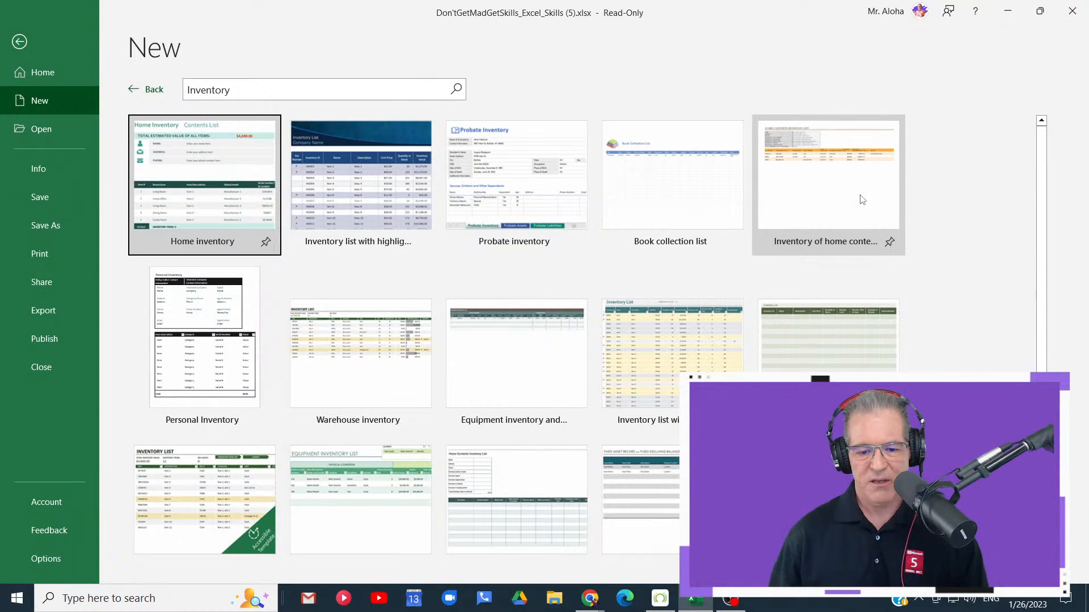
pyautogui.scroll(-3, 672, 255)
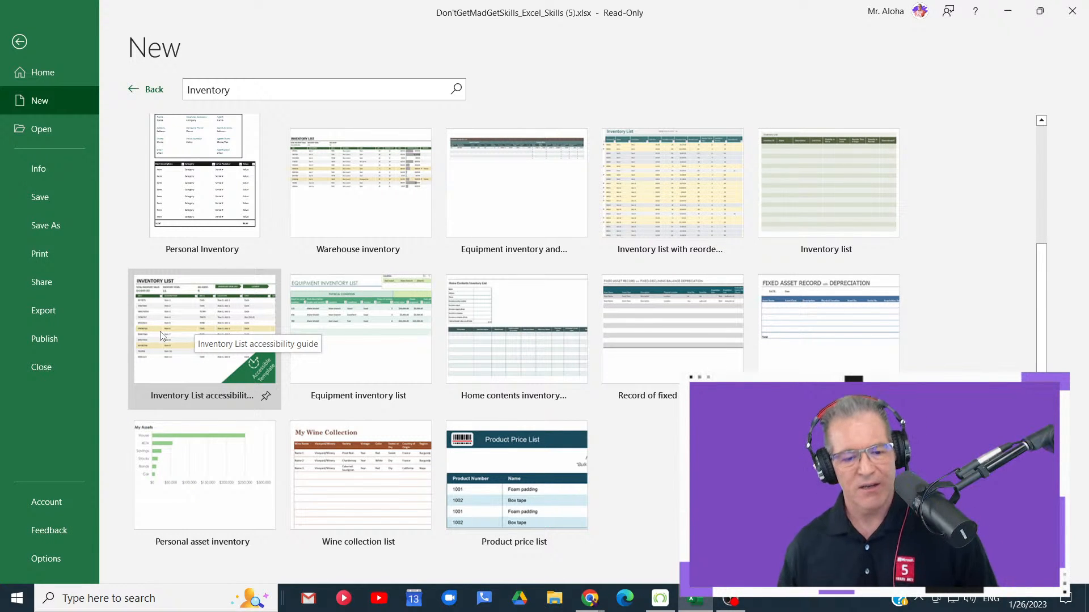
pyautogui.scroll(3, 209, 274)
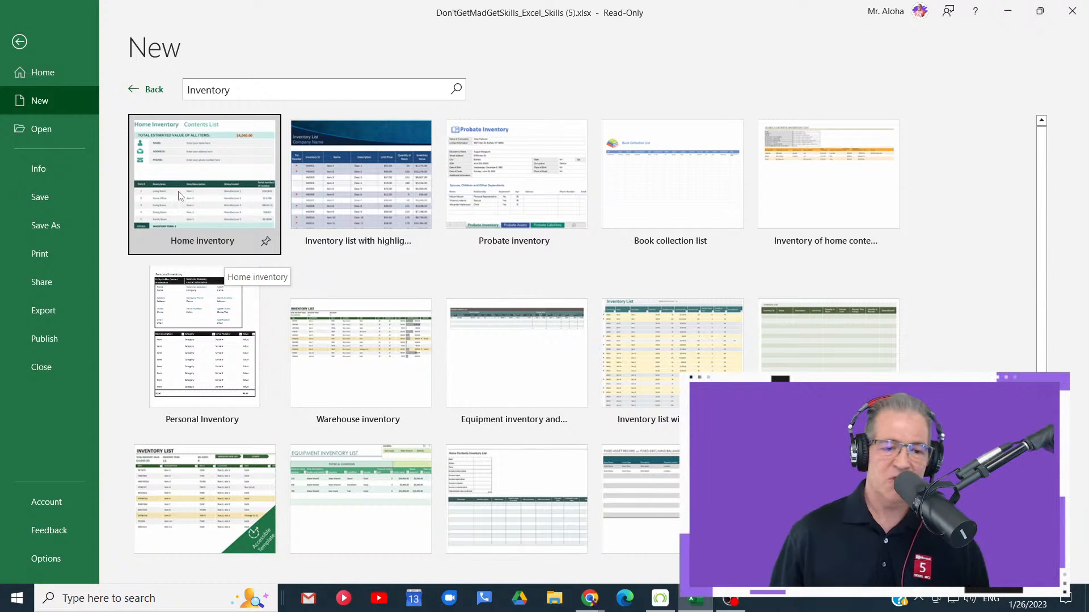
# - Preview the inventory templates one after another, from Home inventory through Personal Inventory, and close the preview without creating a workbook
pyautogui.click(243, 196)
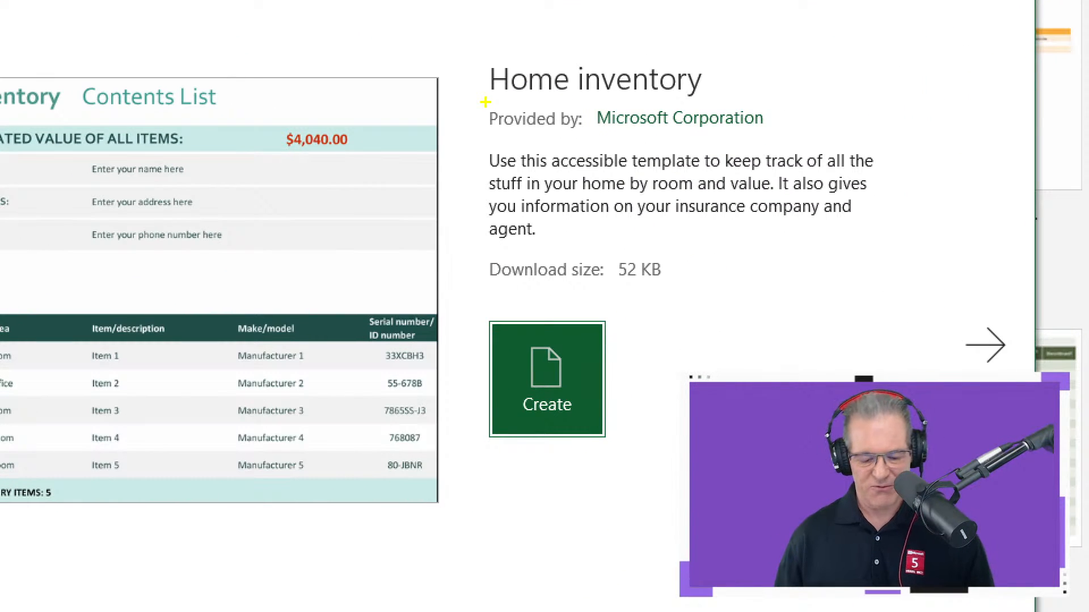
pyautogui.moveTo(485, 100)
pyautogui.mouseDown()
pyautogui.moveTo(799, 145)
pyautogui.moveTo(834, 98)
pyautogui.mouseUp()
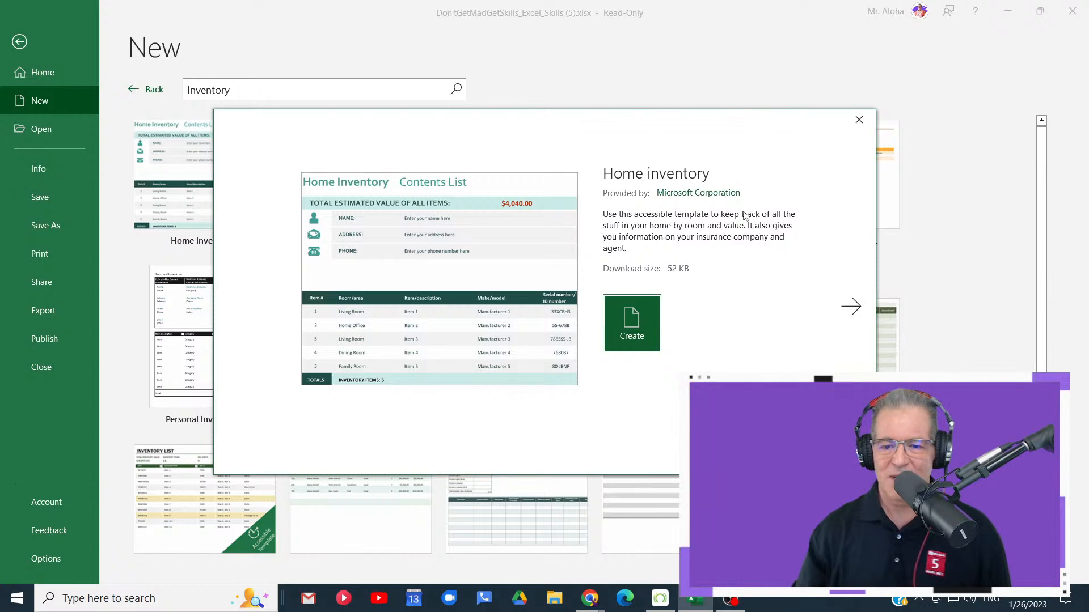
pyautogui.click(851, 306)
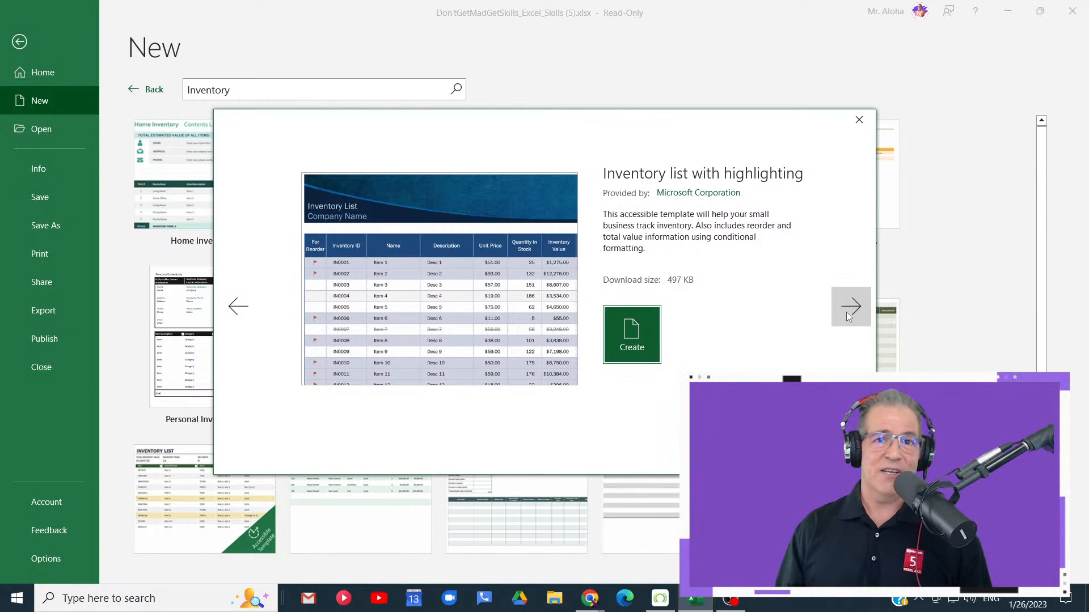
pyautogui.click(849, 317)
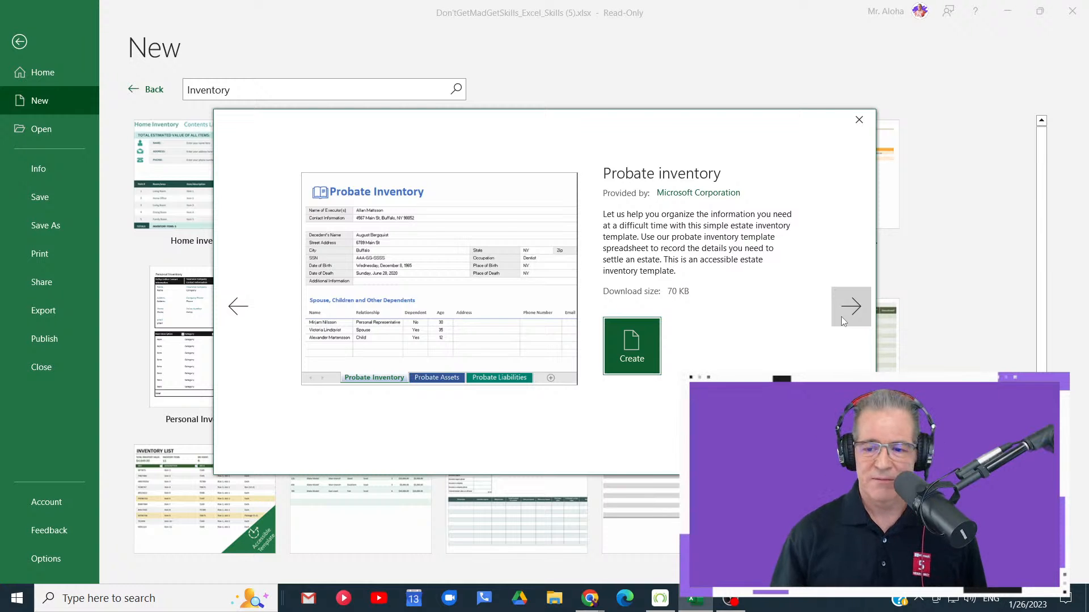
pyautogui.click(843, 317)
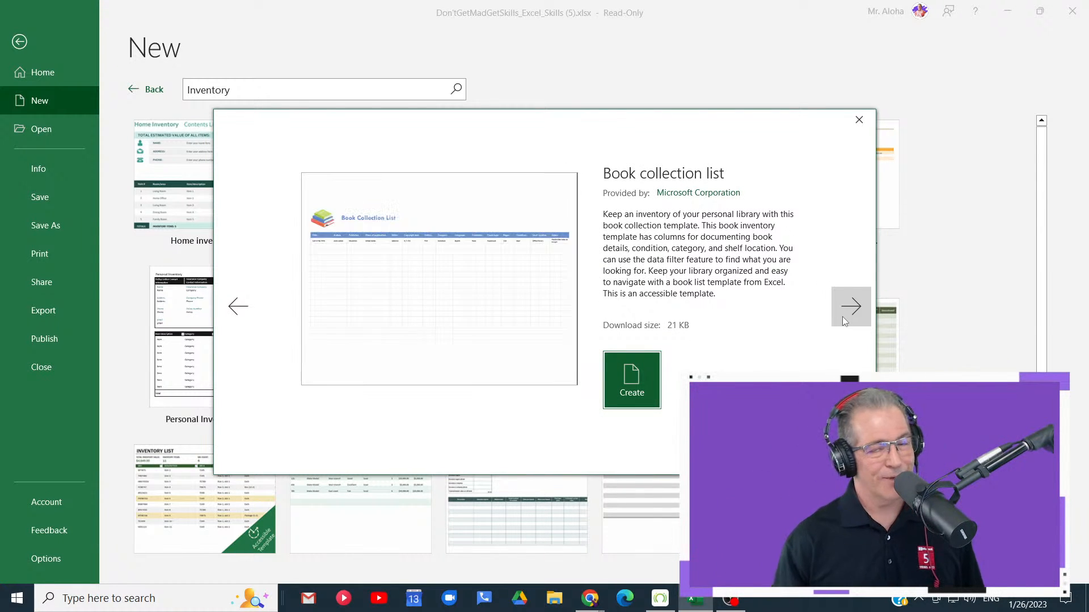
pyautogui.click(842, 316)
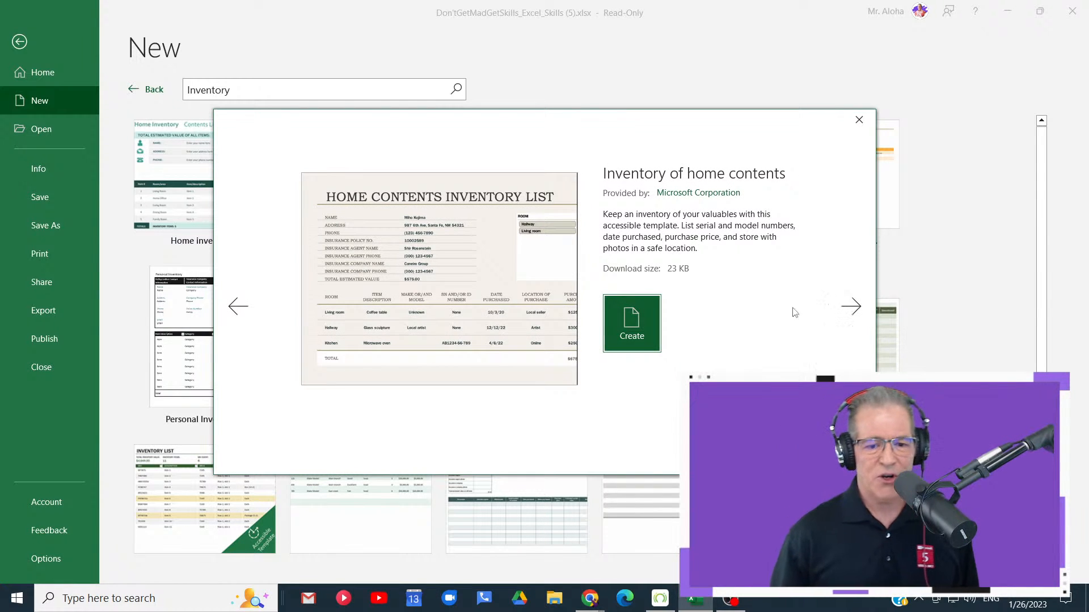
pyautogui.click(862, 311)
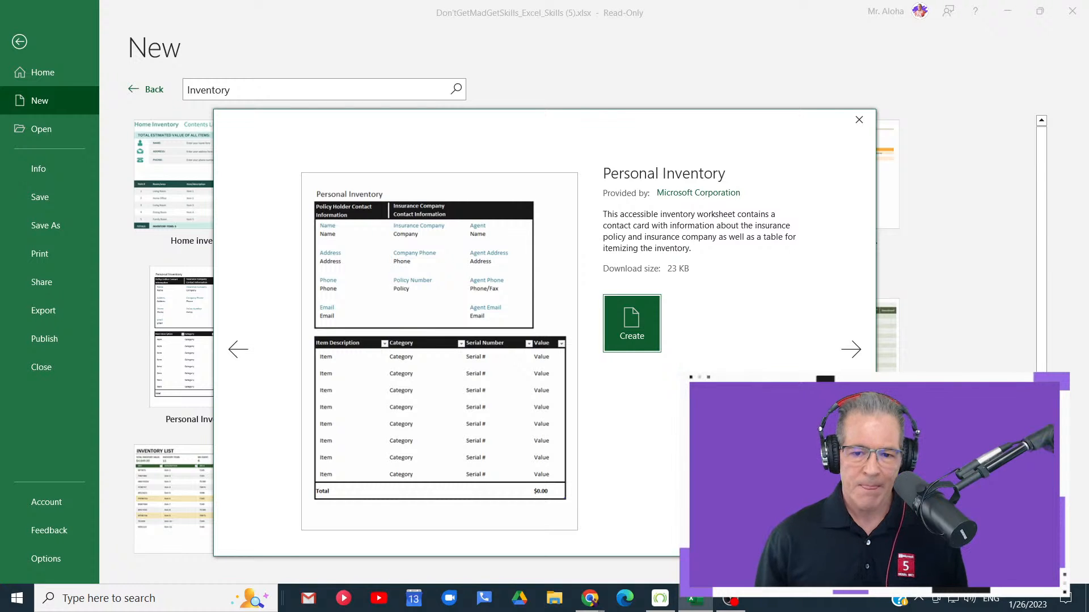
pyautogui.click(853, 127)
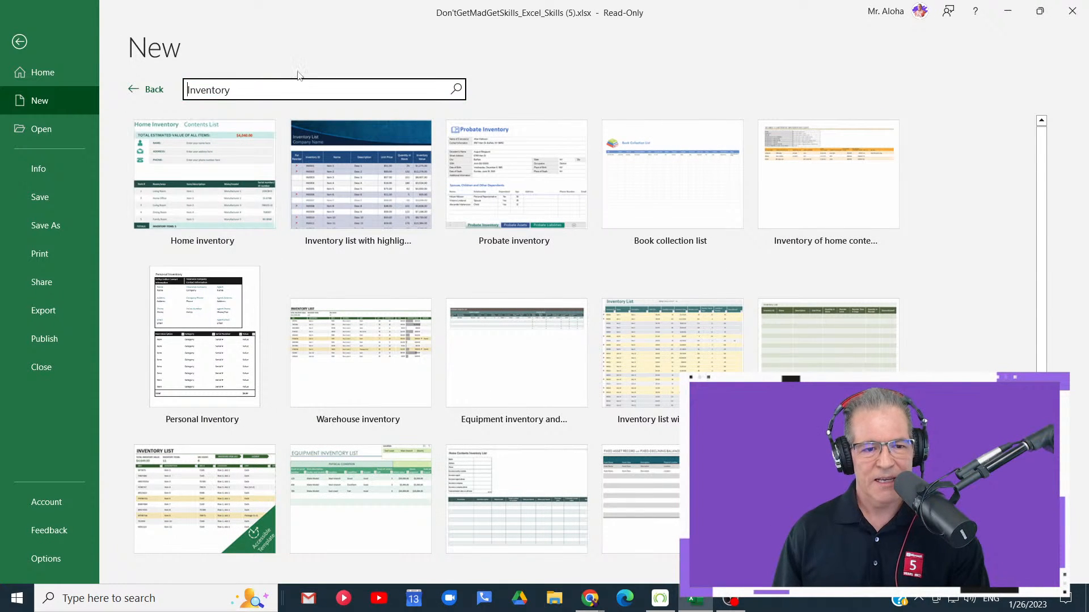
# - Search the online templates for "event" and create a workbook from the "Party planner and checklist" template
pyautogui.moveTo(271, 90); pyautogui.dragTo(183, 93)
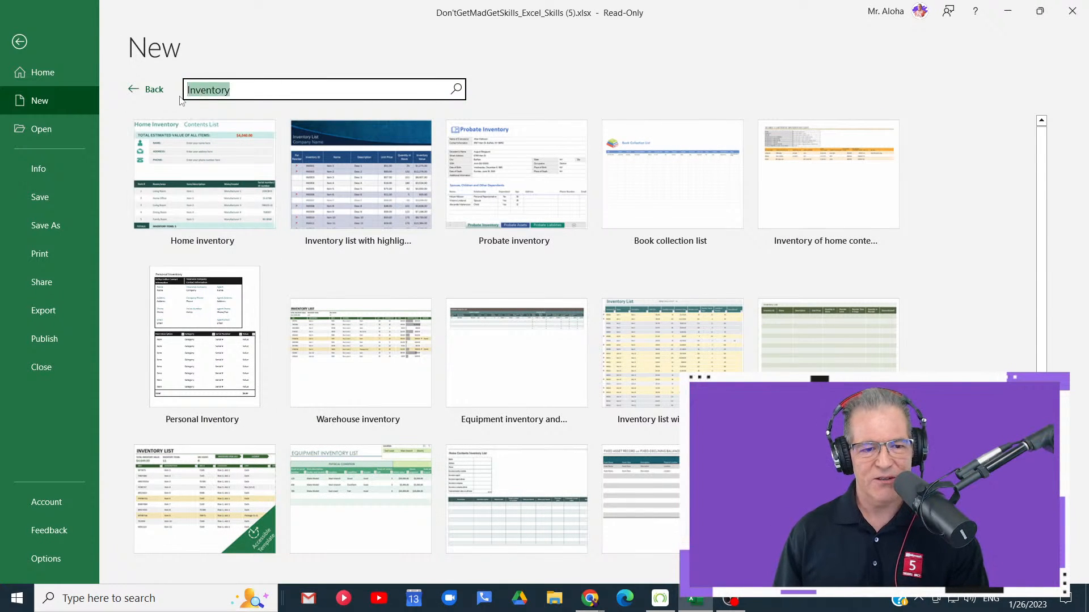
pyautogui.click(233, 92)
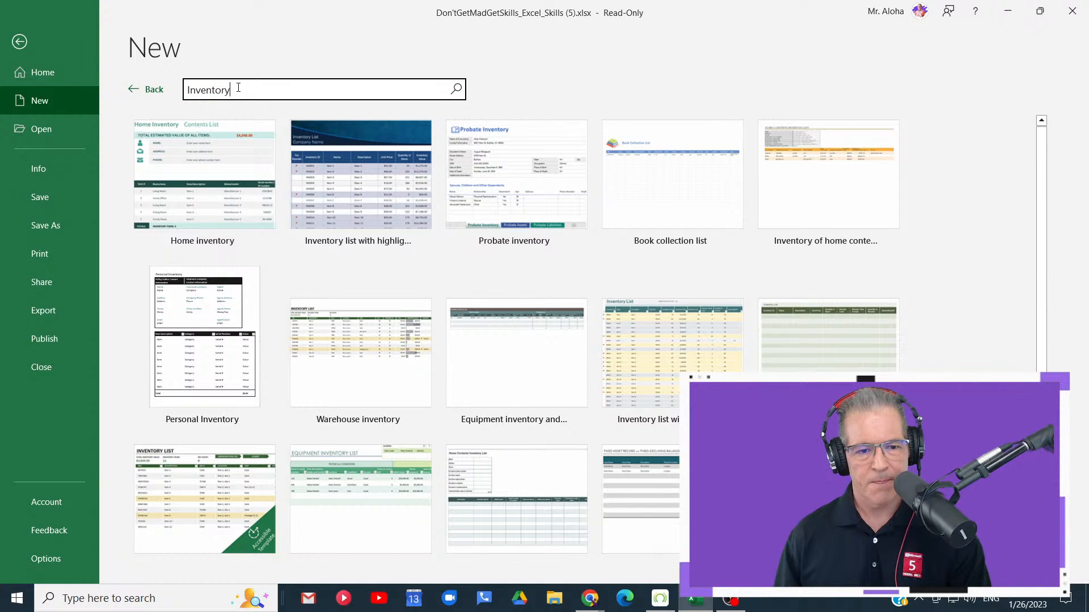
pyautogui.doubleClick(238, 88)
pyautogui.write('eve')
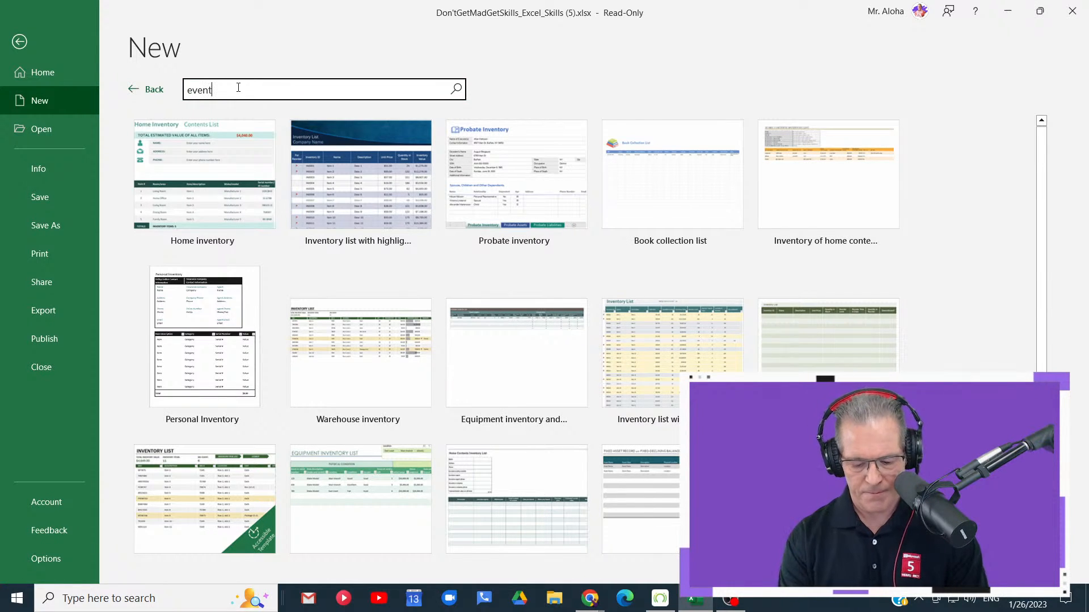
pyautogui.write('nt')
pyautogui.press('Return')
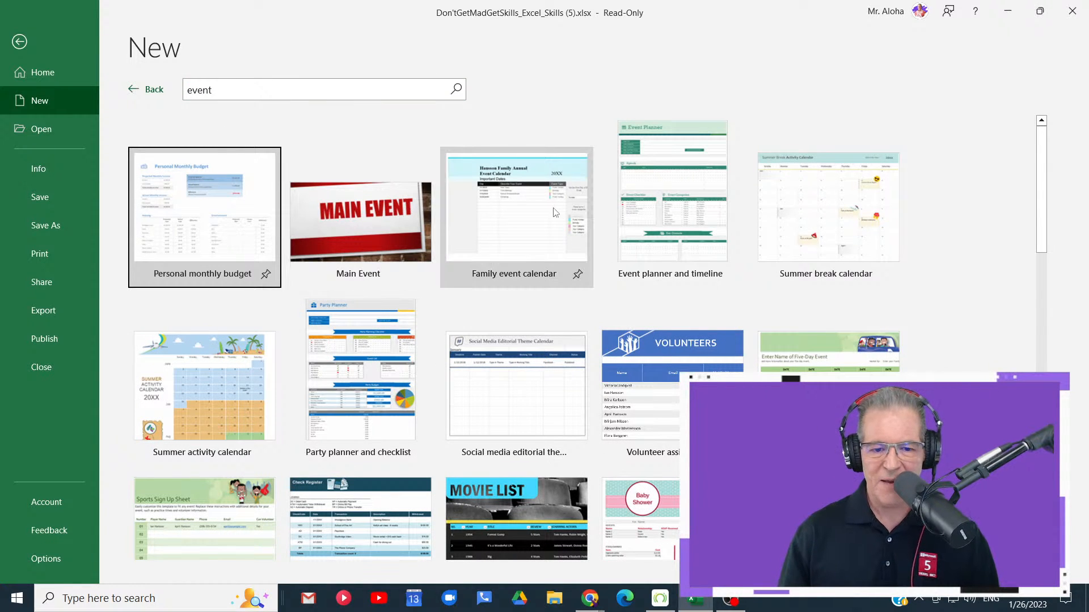
pyautogui.click(345, 370)
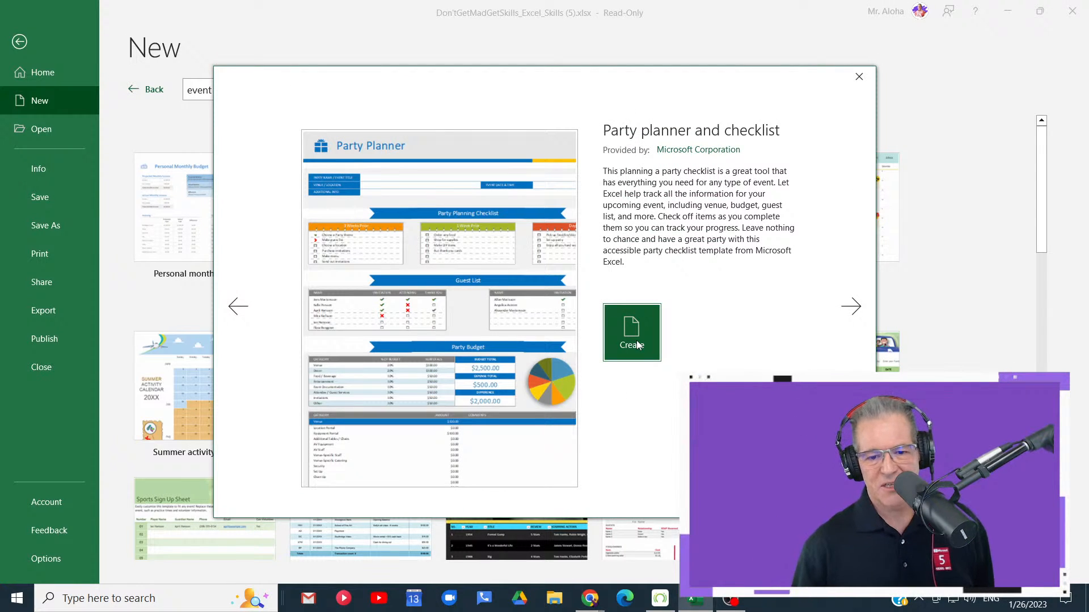
pyautogui.click(637, 346)
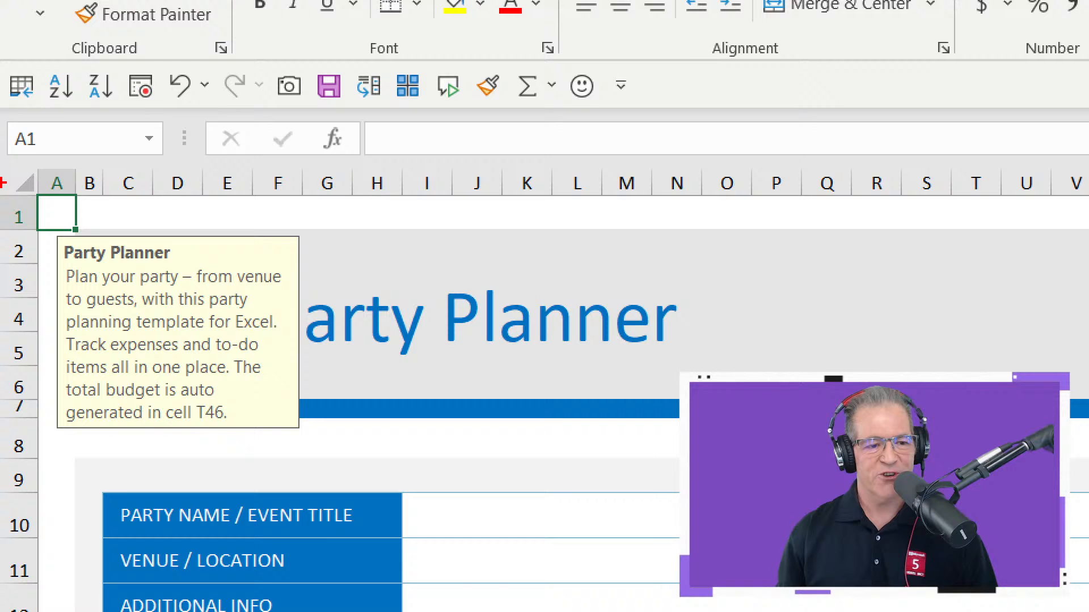
# - Examine cell A1 and its Party Planner pop-up message, marking both on screen
pyautogui.moveTo(9, 169)
pyautogui.mouseDown()
pyautogui.moveTo(34, 222)
pyautogui.moveTo(98, 251)
pyautogui.mouseUp()
pyautogui.moveTo(80, 209); pyautogui.dragTo(119, 202)
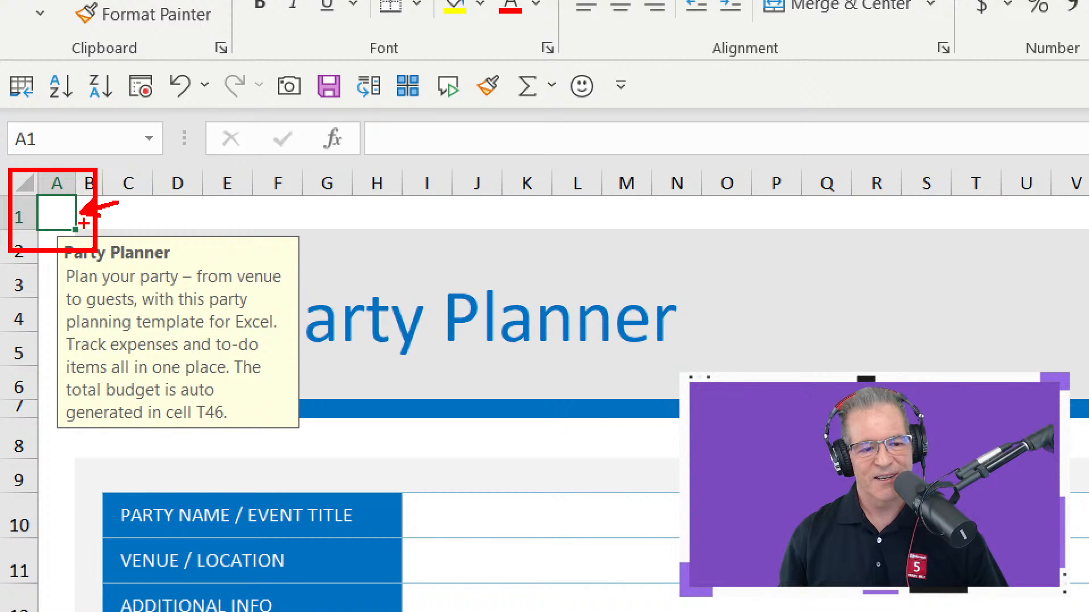
pyautogui.moveTo(47, 240)
pyautogui.mouseDown()
pyautogui.moveTo(100, 425)
pyautogui.moveTo(316, 427)
pyautogui.mouseUp()
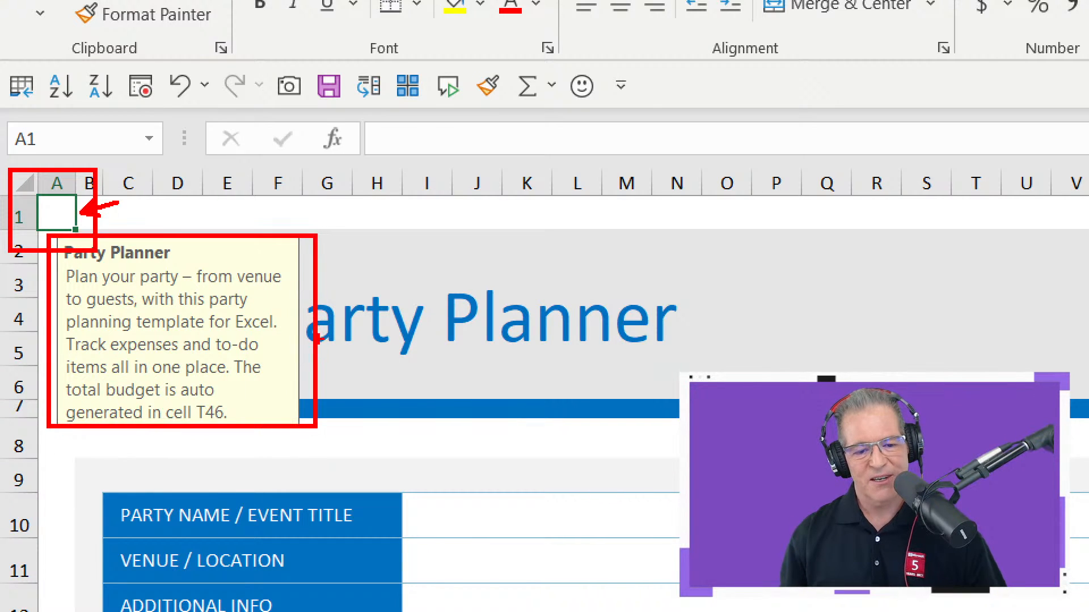
pyautogui.moveTo(286, 308); pyautogui.dragTo(388, 308)
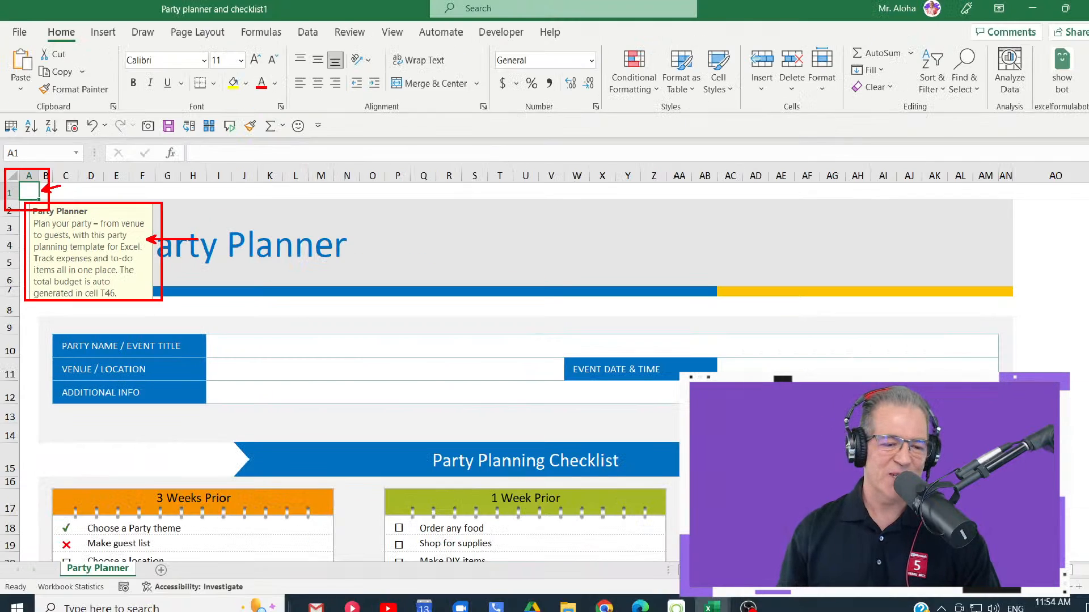
# - Check the available note commands against the pop-up message on cell A1, marking the message, and close the list of commands
pyautogui.click(102, 40)
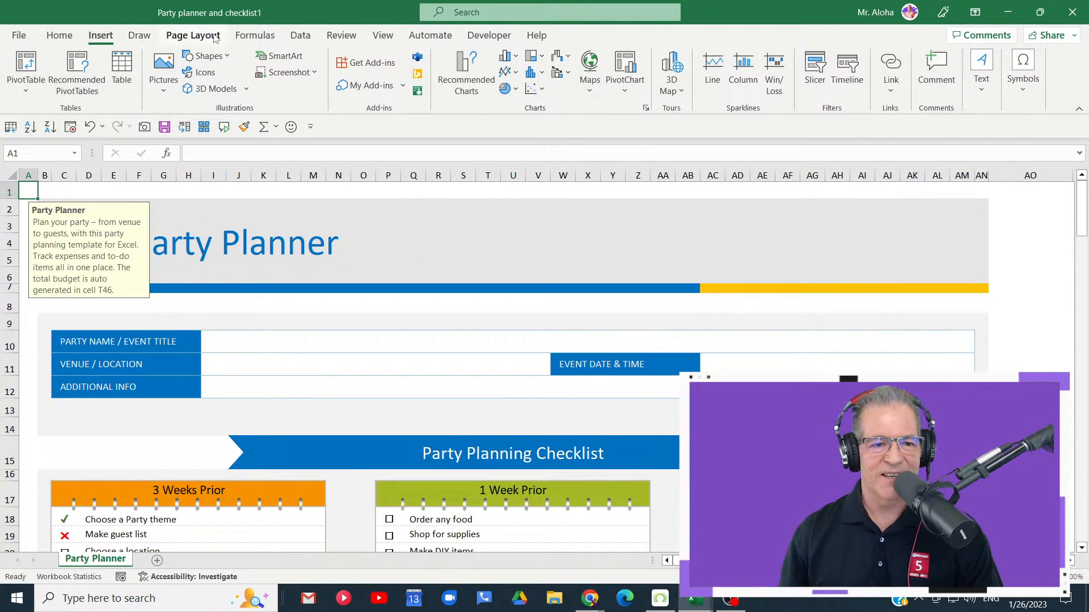
pyautogui.click(343, 36)
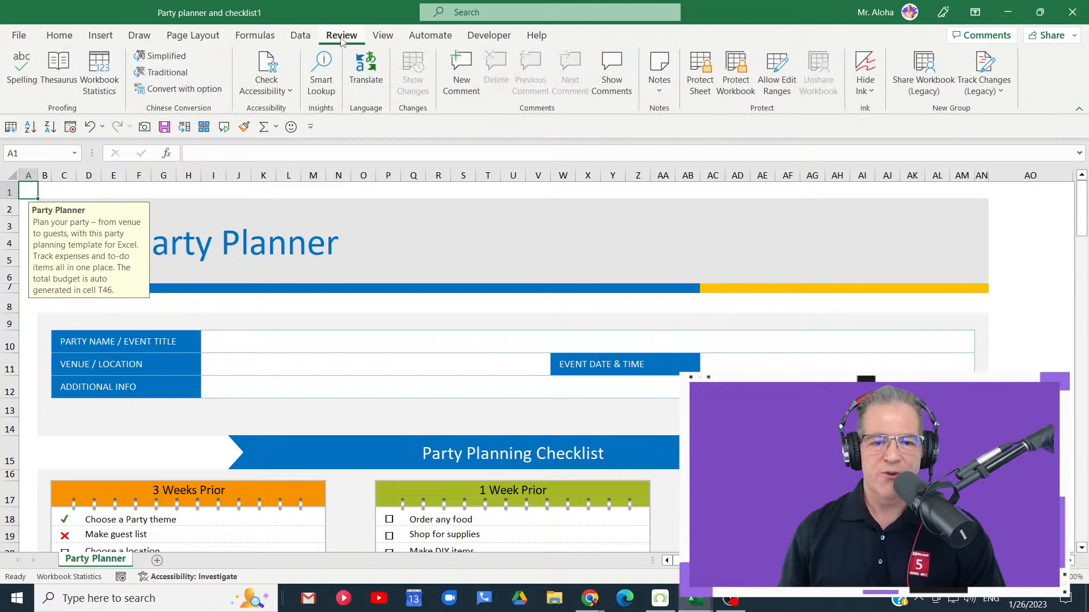
pyautogui.click(660, 92)
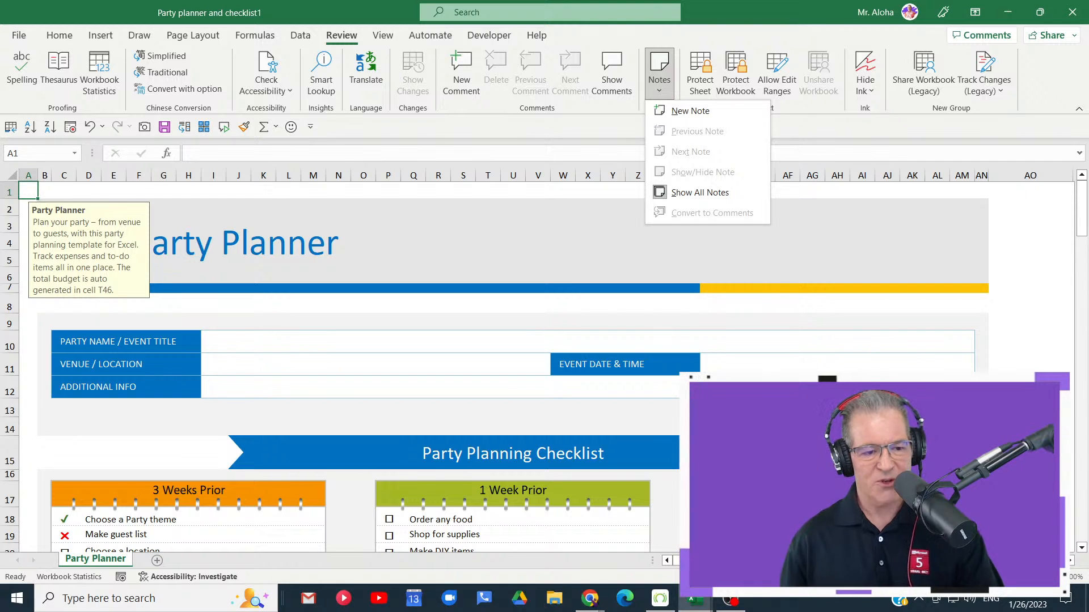
pyautogui.moveTo(38, 193)
pyautogui.mouseDown()
pyautogui.moveTo(32, 238)
pyautogui.moveTo(186, 319)
pyautogui.mouseUp()
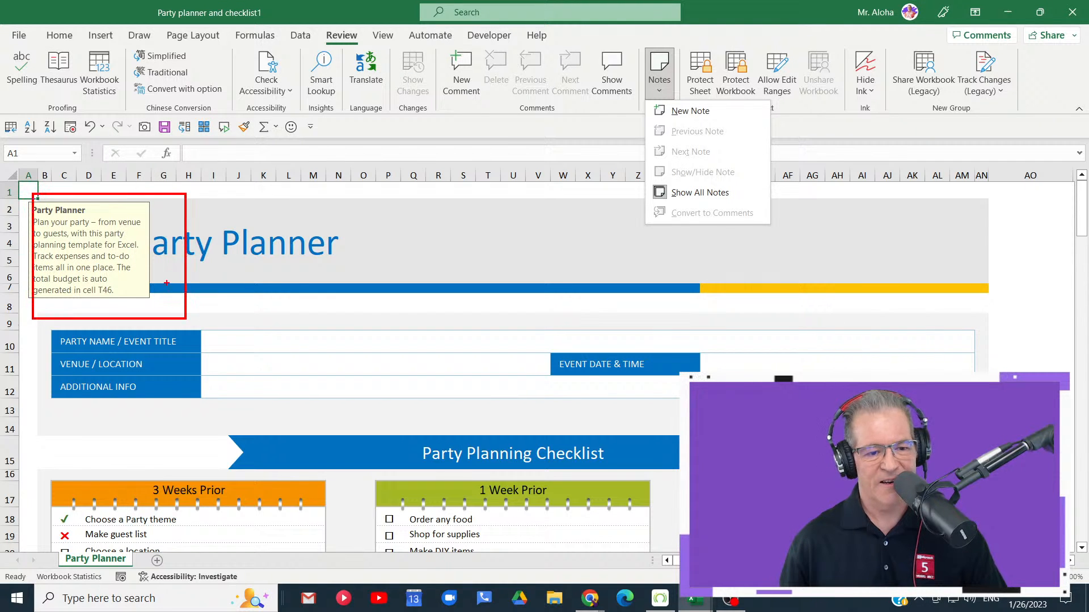
pyautogui.moveTo(340, 306)
pyautogui.mouseDown()
pyautogui.moveTo(160, 258)
pyautogui.moveTo(679, 420)
pyautogui.mouseUp()
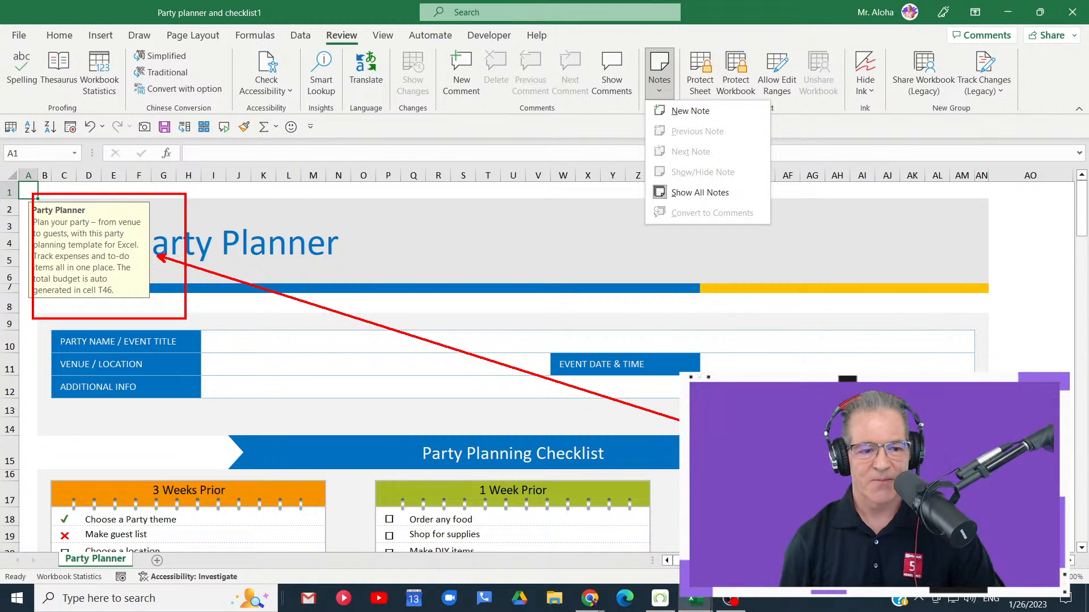
pyautogui.press('Escape')
# - Start a new comment on cell M1 with an @ mention, clear its text and cancel it without posting
pyautogui.click(309, 189)
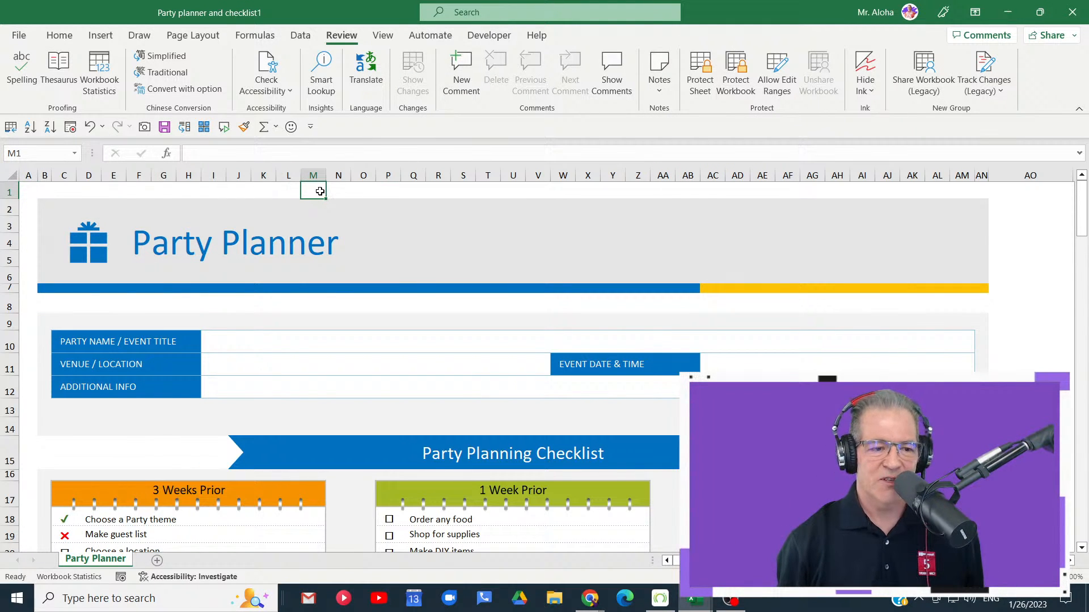
pyautogui.click(461, 73)
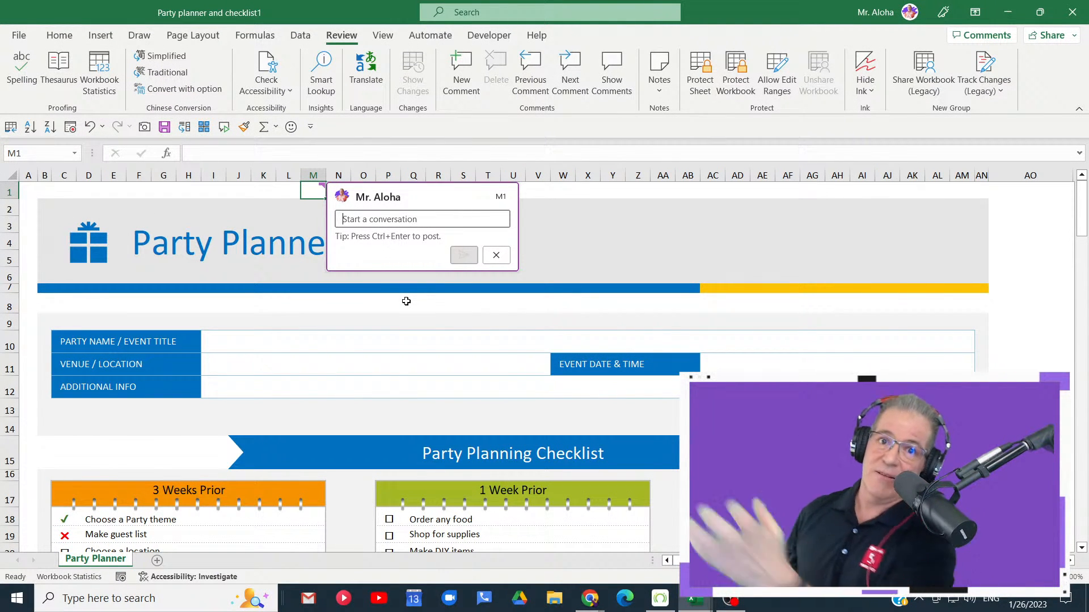
pyautogui.write('@')
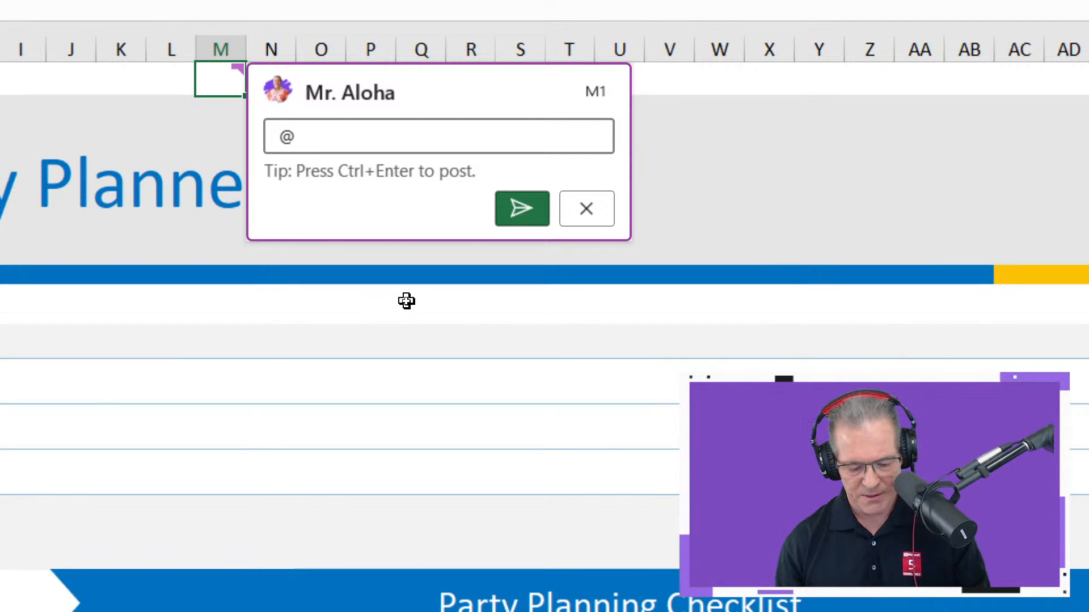
pyautogui.write('step')
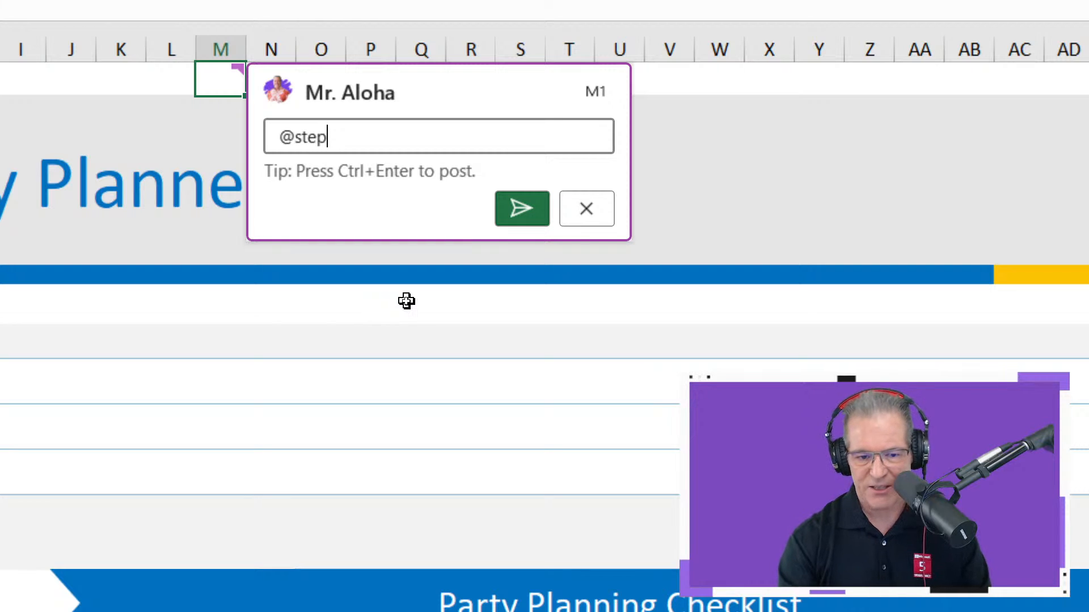
pyautogui.press('BackSpace')
pyautogui.press('BackSpace')
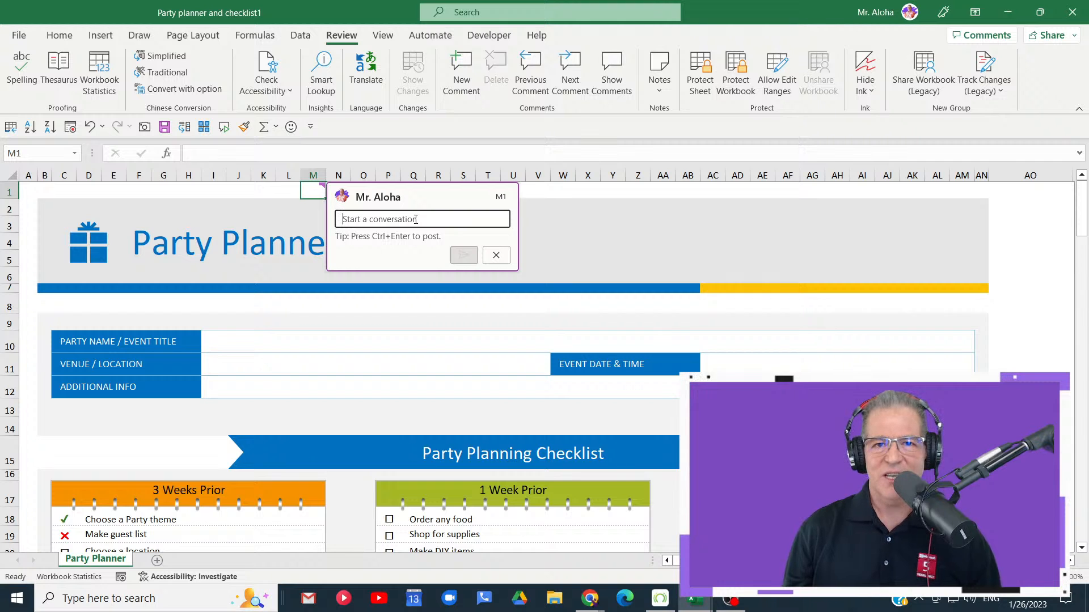
pyautogui.click(495, 254)
# - Open a blank comment on the Event Date & Time entry cell AC11 and discard it
pyautogui.scroll(-2, 460, 227)
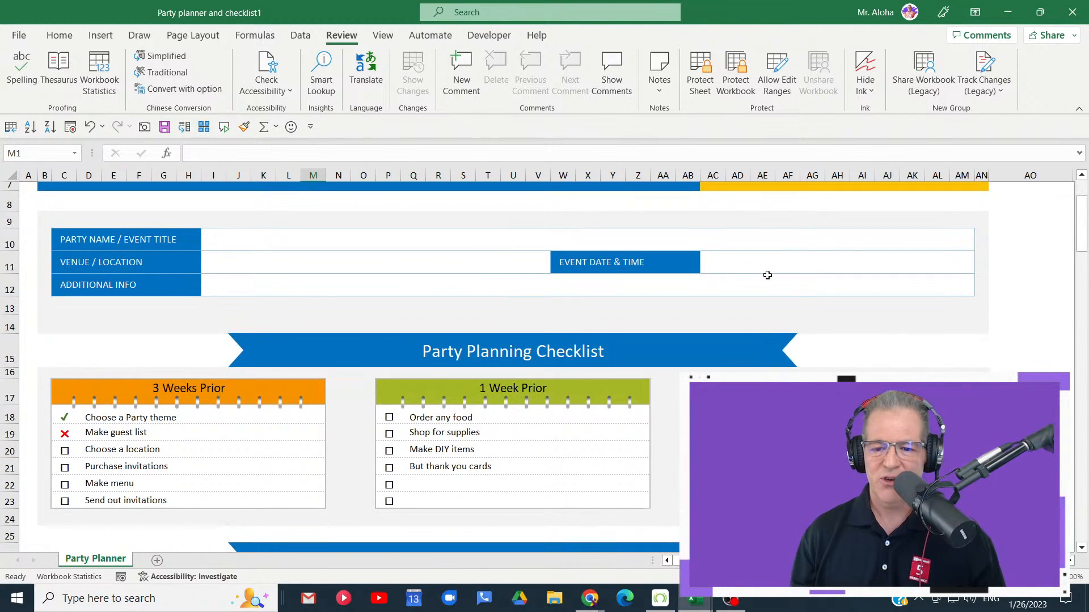
pyautogui.click(740, 263)
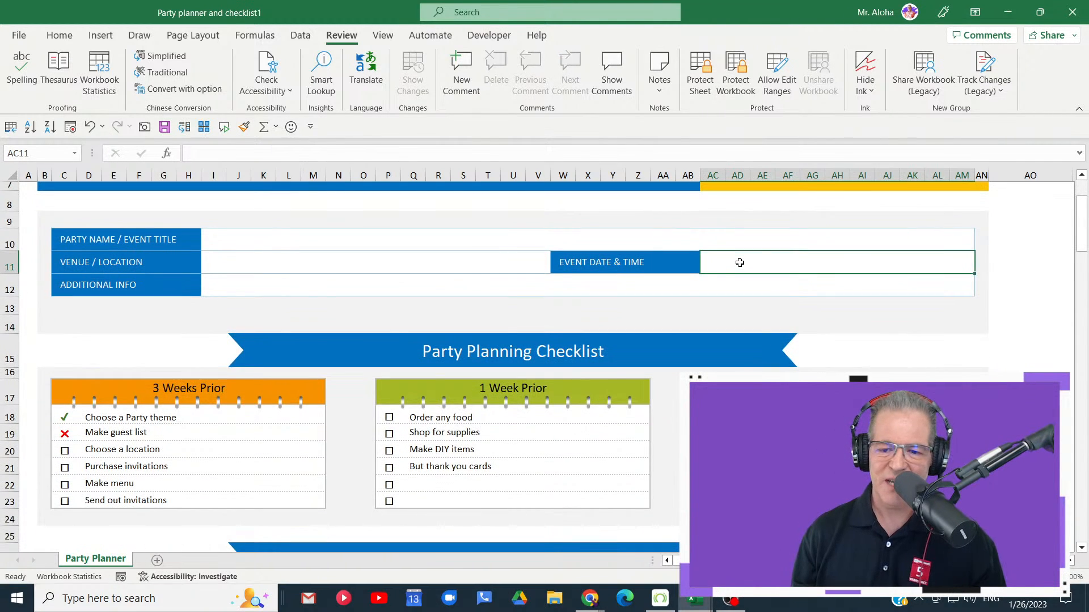
pyautogui.click(457, 88)
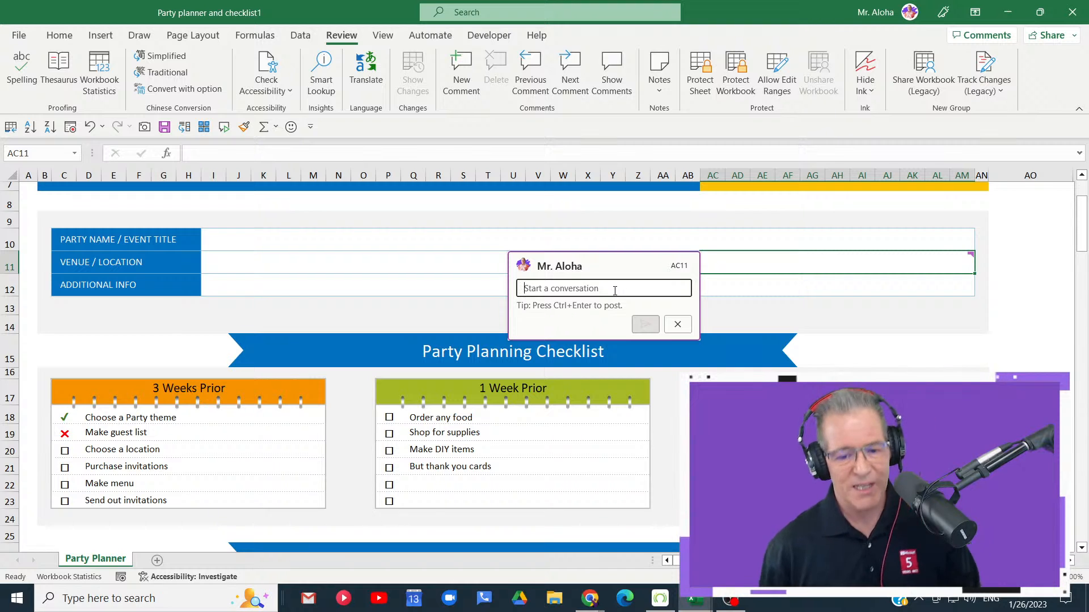
pyautogui.click(669, 325)
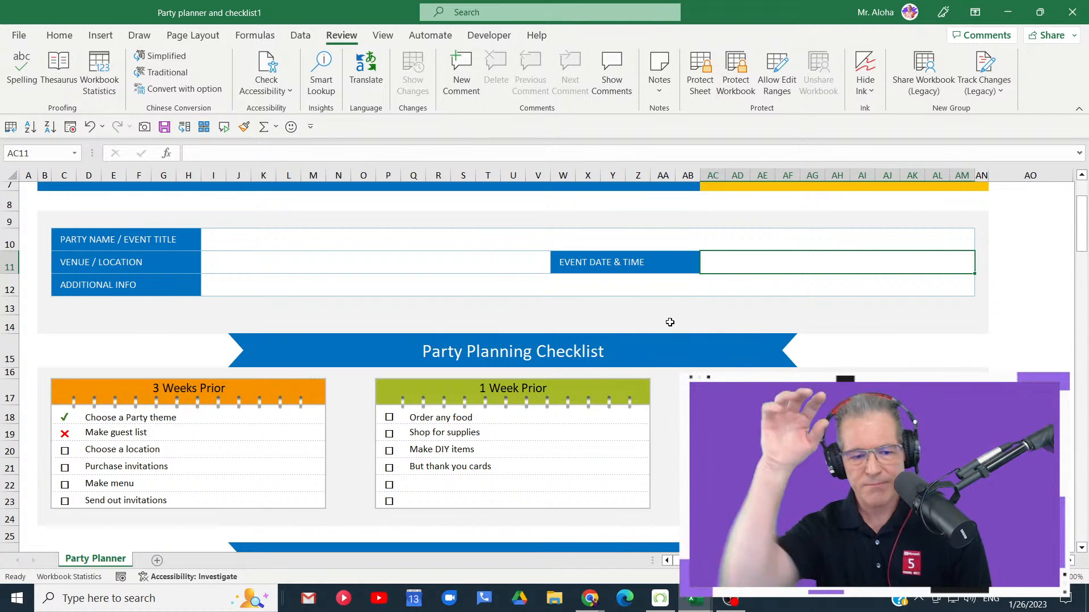
# - Look over the planning checklist and guest list, return to cell A1 and mark its Party Planner pop-up message
pyautogui.scroll(-3, 670, 321)
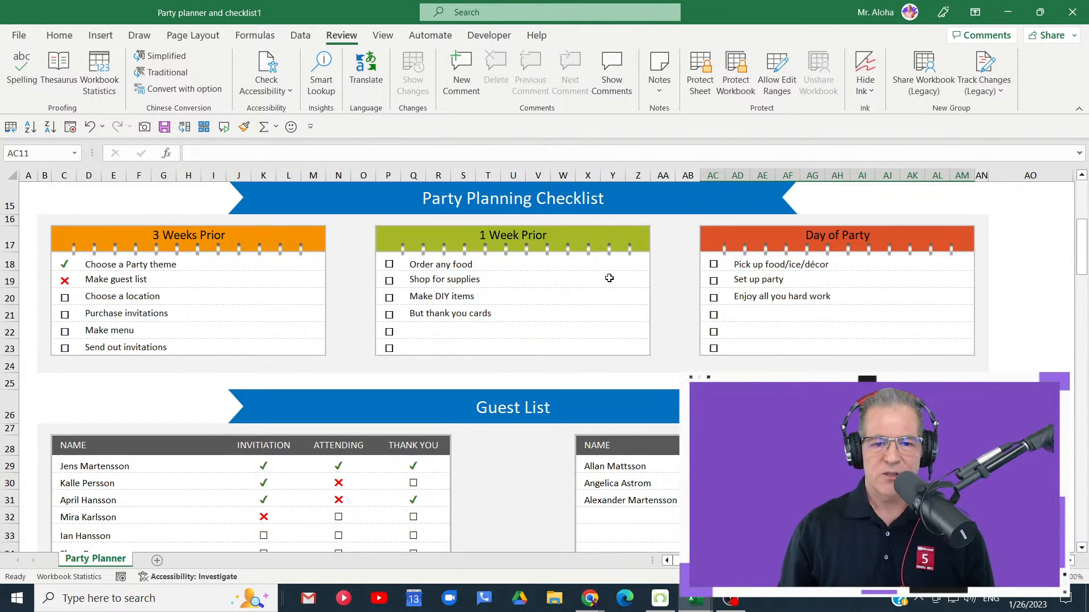
pyautogui.scroll(5, 609, 277)
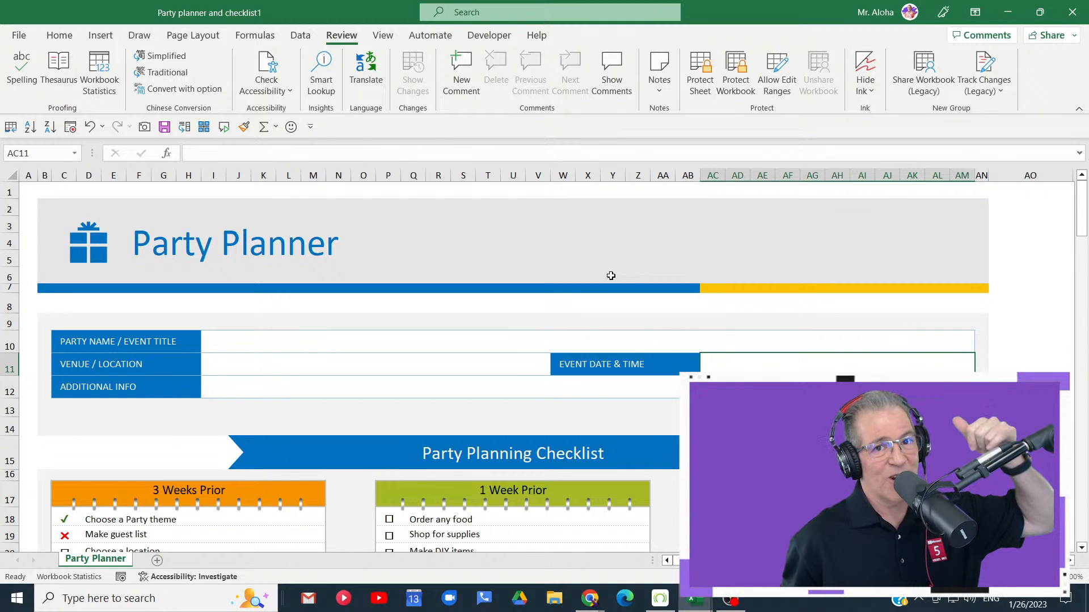
pyautogui.hotkey('ctrl', 'Home')
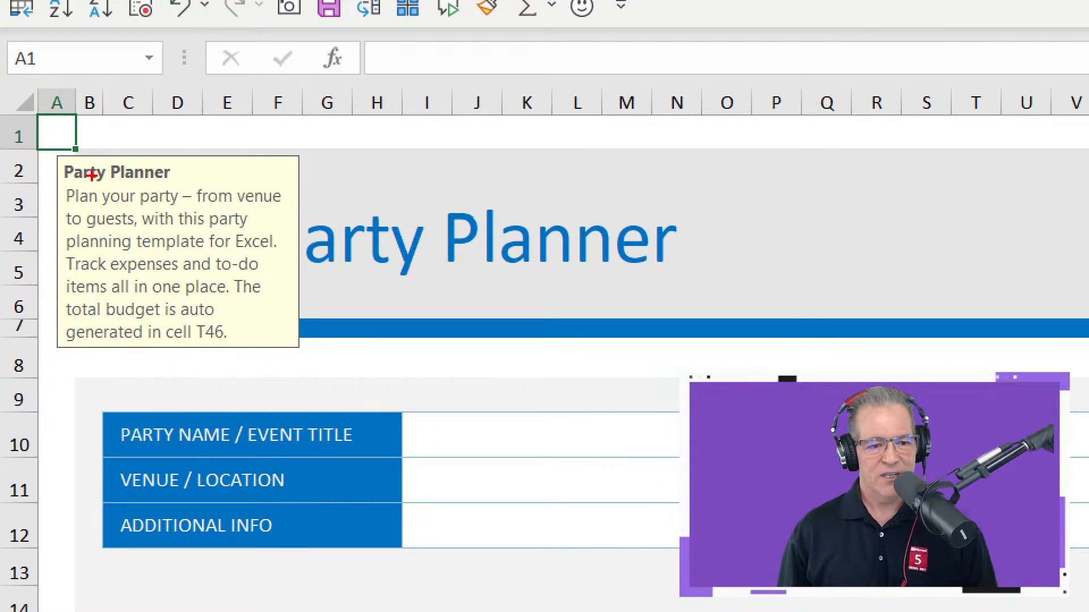
pyautogui.moveTo(60, 151)
pyautogui.mouseDown()
pyautogui.moveTo(63, 187)
pyautogui.moveTo(304, 372)
pyautogui.moveTo(352, 357)
pyautogui.mouseUp()
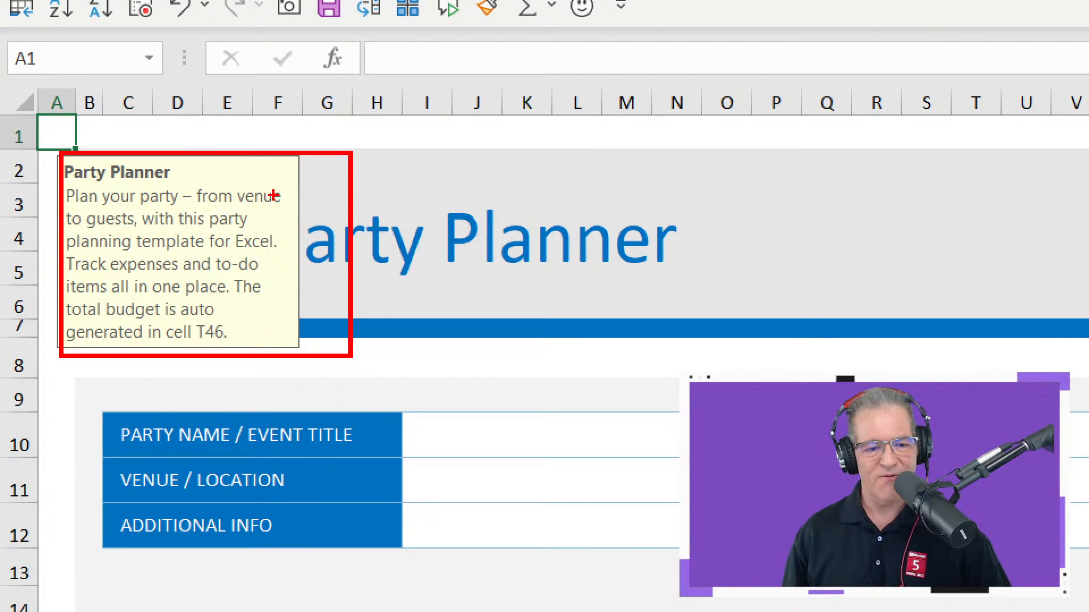
# - Point two arrows at the text of the Party Planner pop-up message and clear the markings
pyautogui.moveTo(269, 213); pyautogui.dragTo(326, 209)
pyautogui.moveTo(282, 248); pyautogui.dragTo(364, 243)
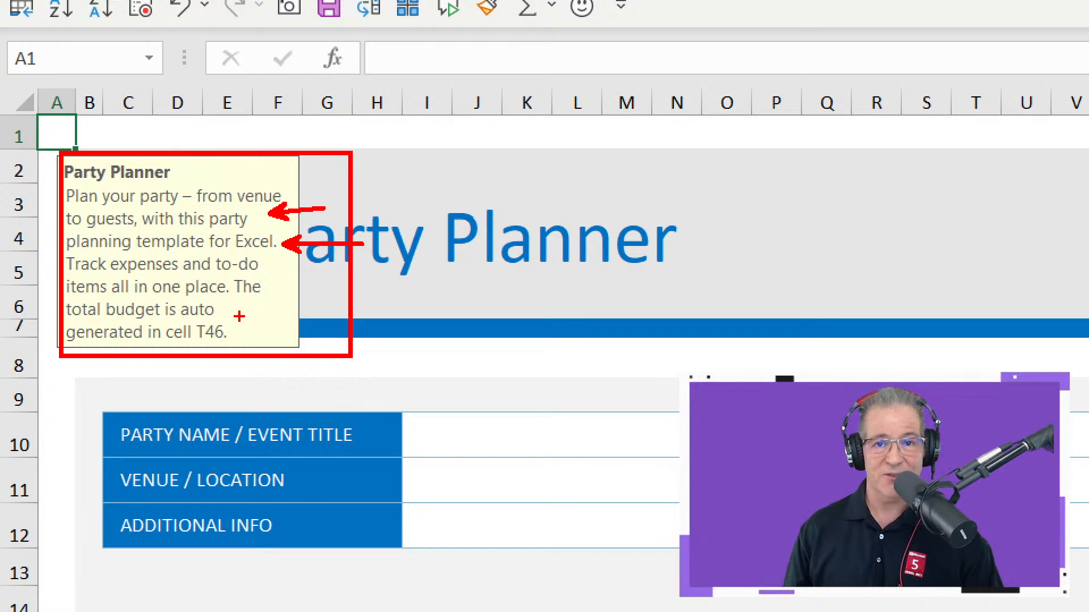
pyautogui.press('Escape')
# - Examine the status choices offered for the Order any food item, cell P18, leaving its box unchecked
pyautogui.scroll(-4, 236, 356)
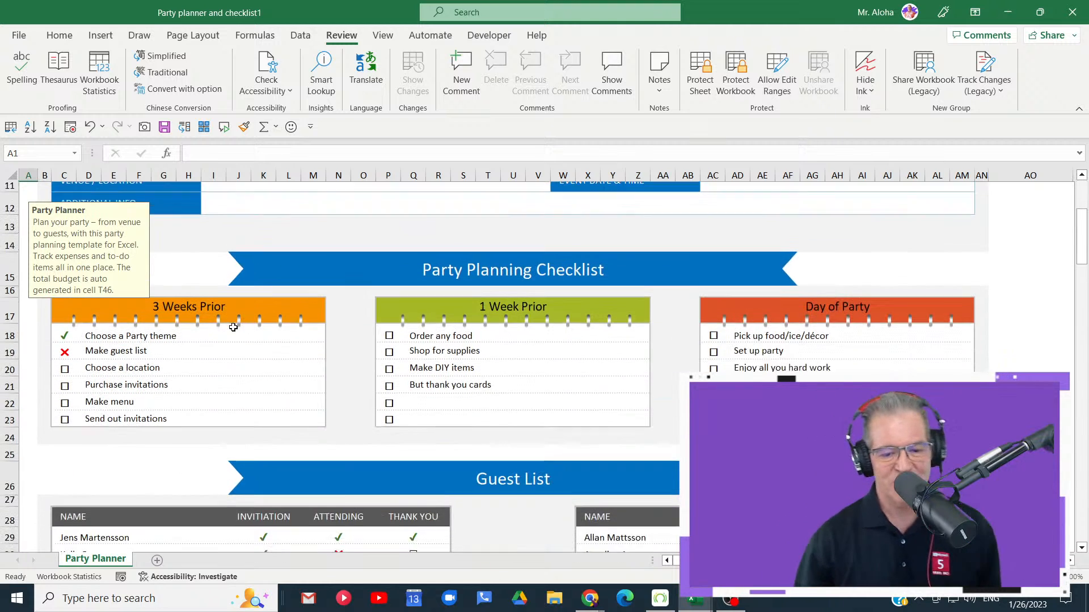
pyautogui.click(389, 315)
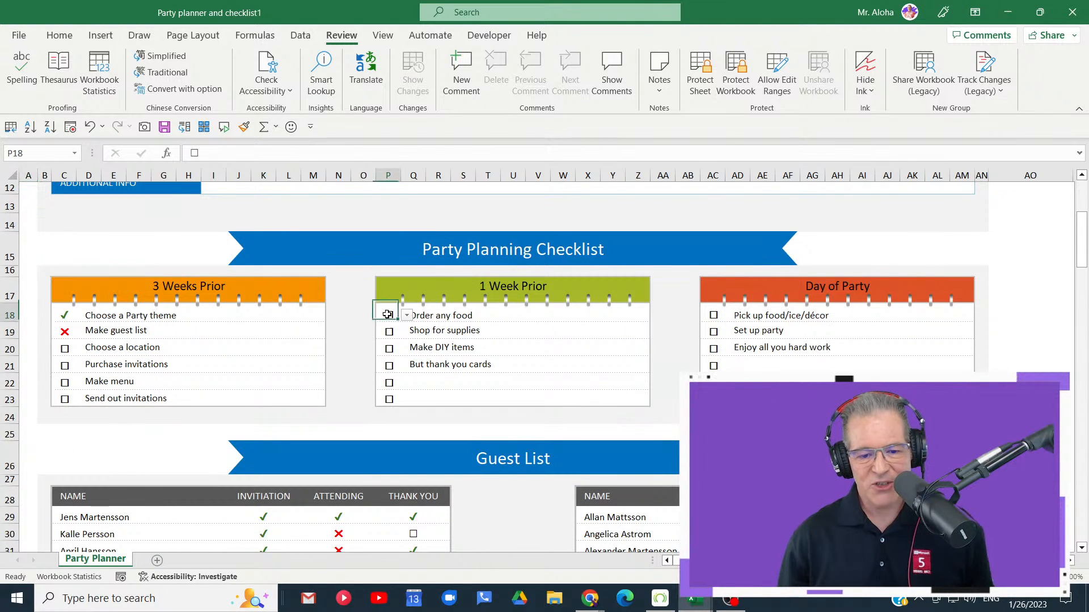
pyautogui.click(406, 316)
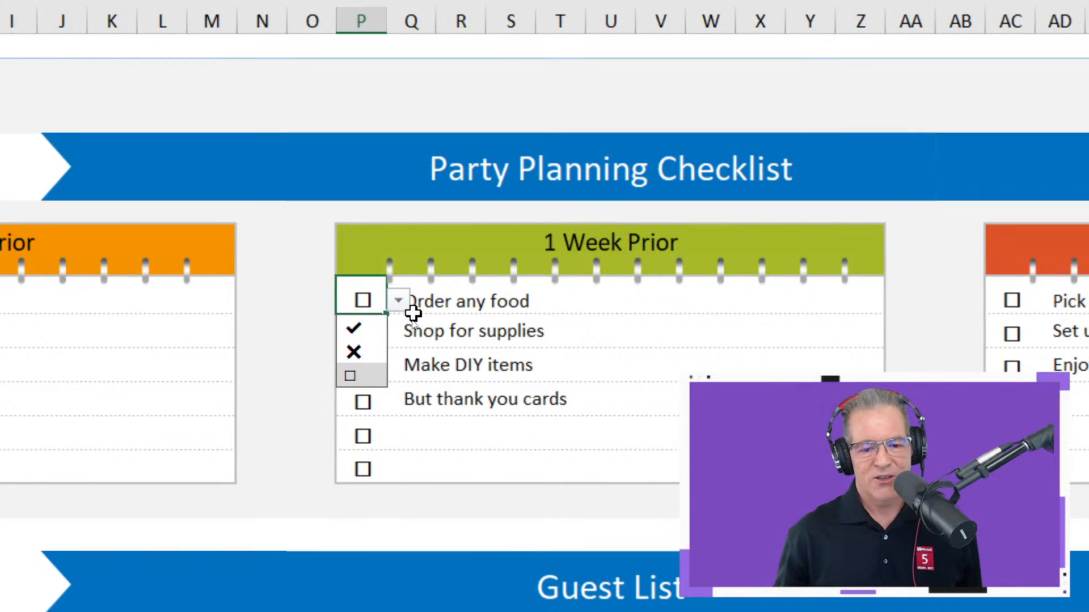
pyautogui.click(406, 316)
pyautogui.click(399, 303)
pyautogui.click(400, 303)
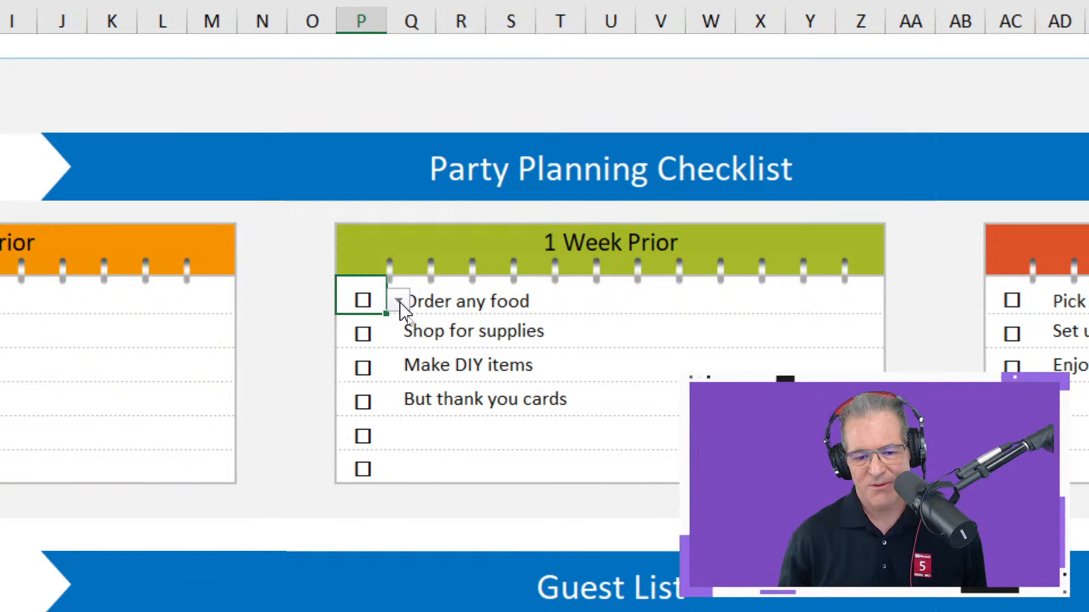
pyautogui.click(399, 304)
pyautogui.click(400, 303)
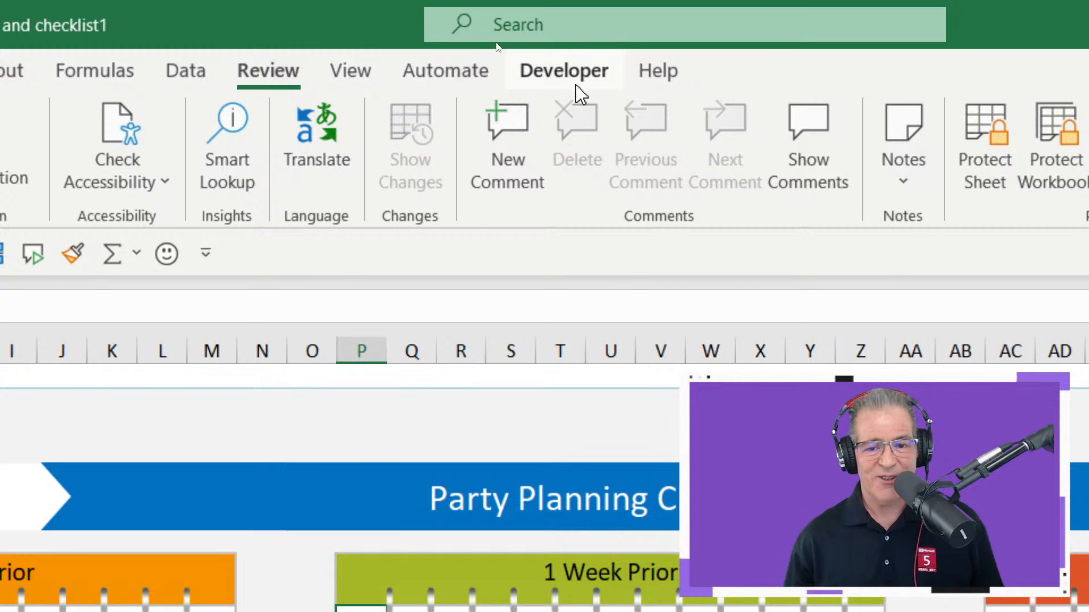
# - Show the form and ActiveX controls available for insertion into the worksheet
pyautogui.click(576, 85)
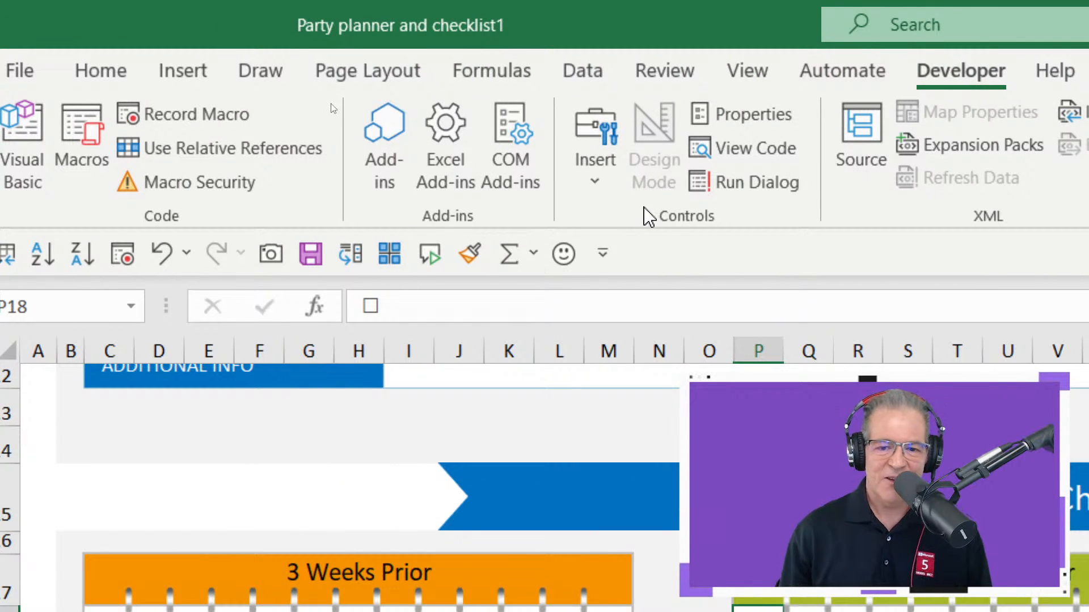
pyautogui.click(614, 191)
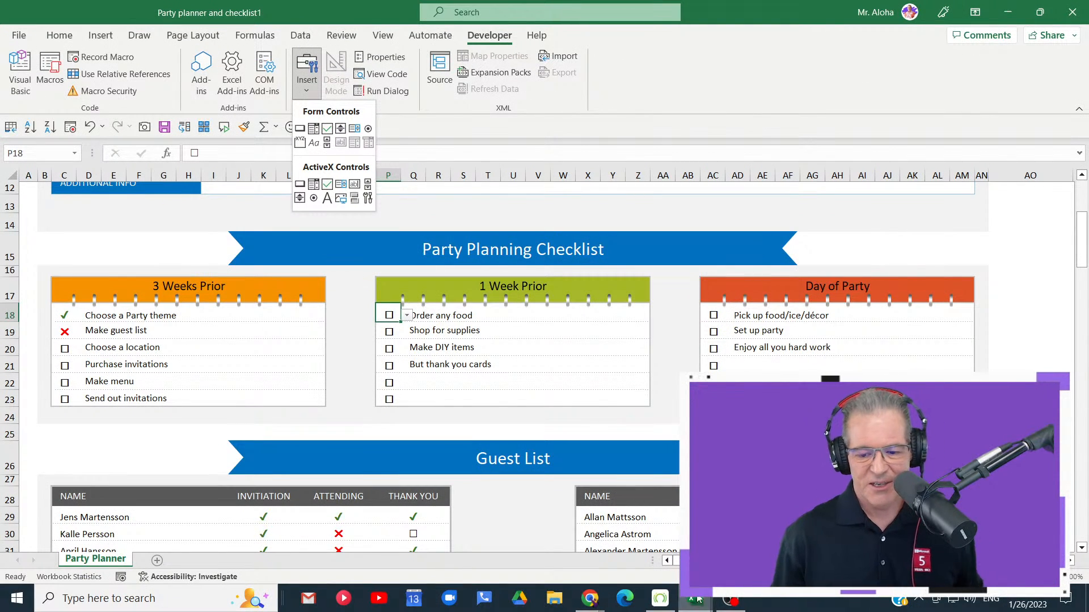
# - Switch to Chrome, open the Community page of the dontgetmadgetskills.com site, and return to Excel
pyautogui.moveTo(591, 606)
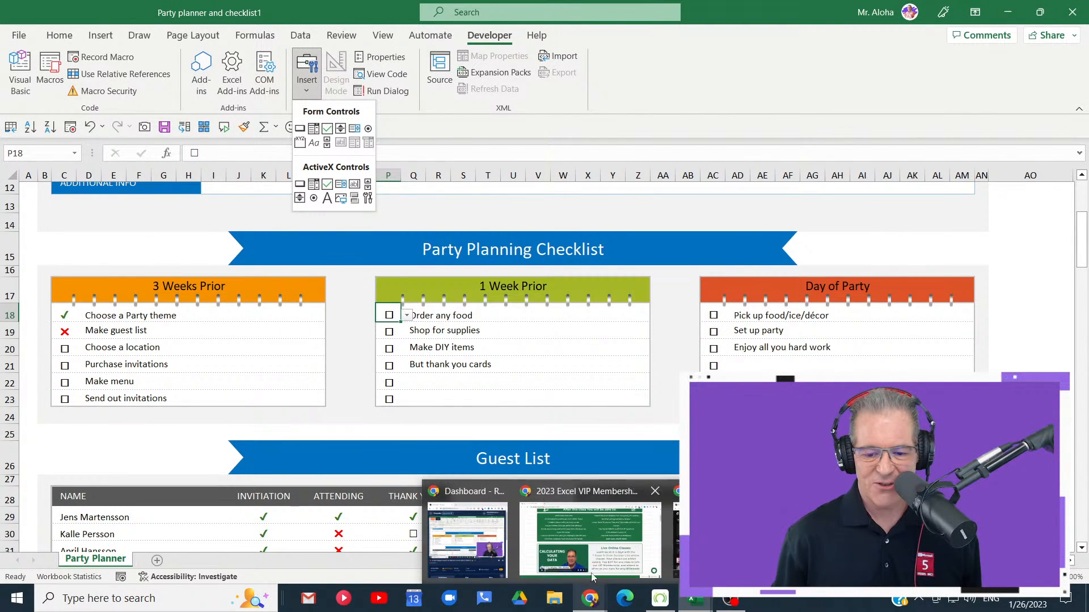
pyautogui.click(589, 538)
pyautogui.scroll(6, 677, 202)
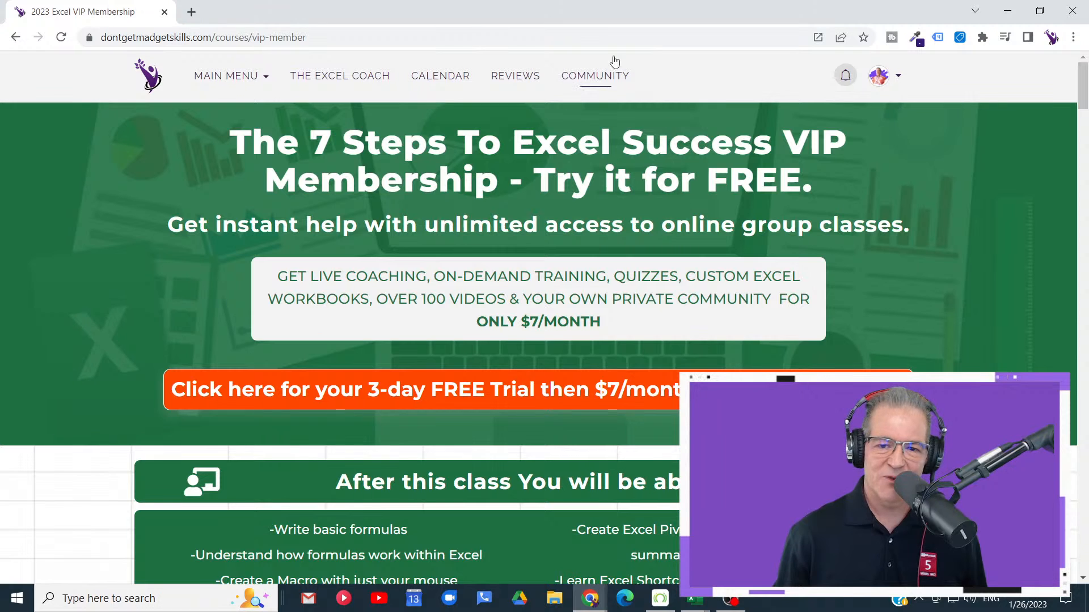
pyautogui.click(605, 83)
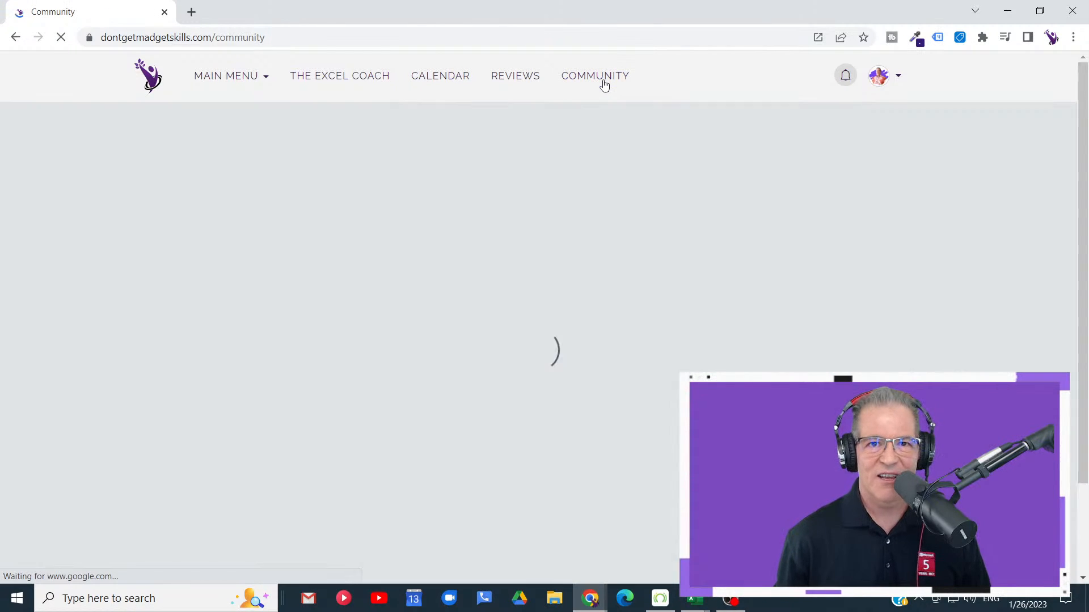
pyautogui.click(1007, 11)
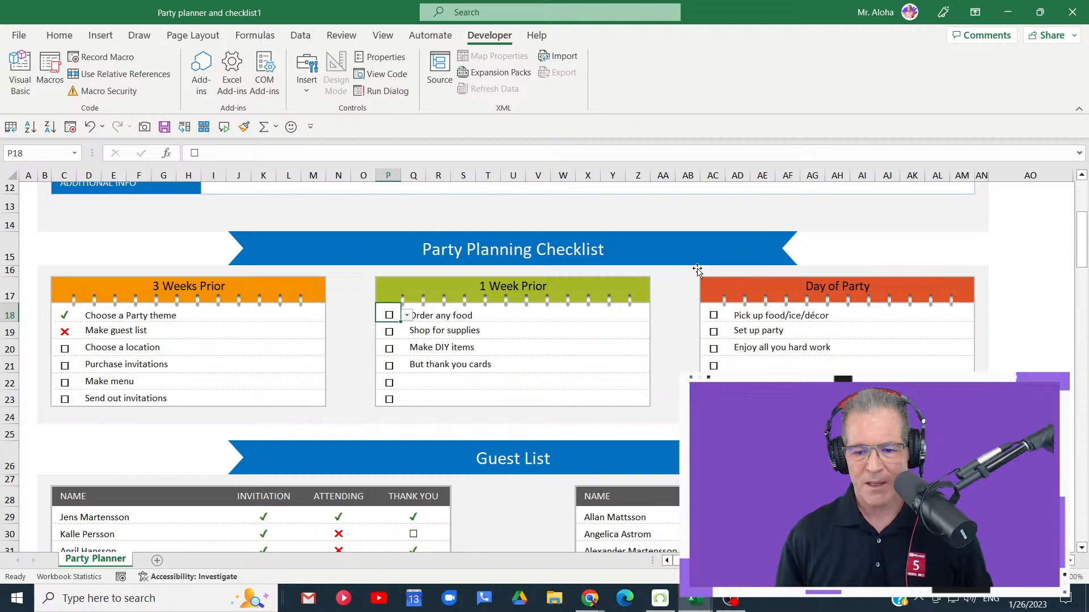
# - Look over the guest list and select the Budget Total cell T40 to read its entry message
pyautogui.click(1008, 262)
pyautogui.scroll(-4, 928, 296)
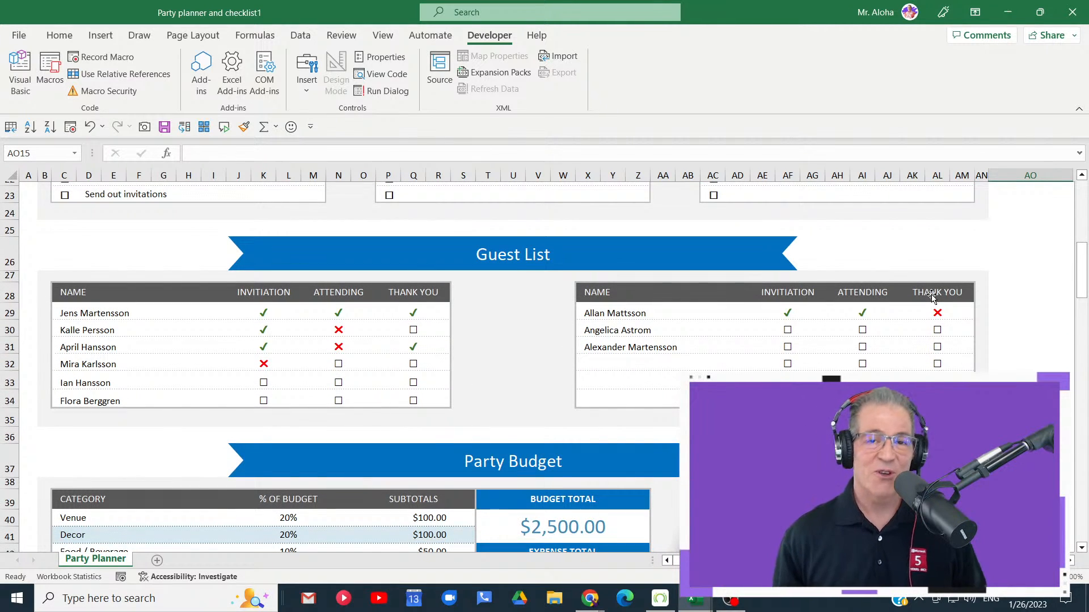
pyautogui.scroll(-4, 931, 296)
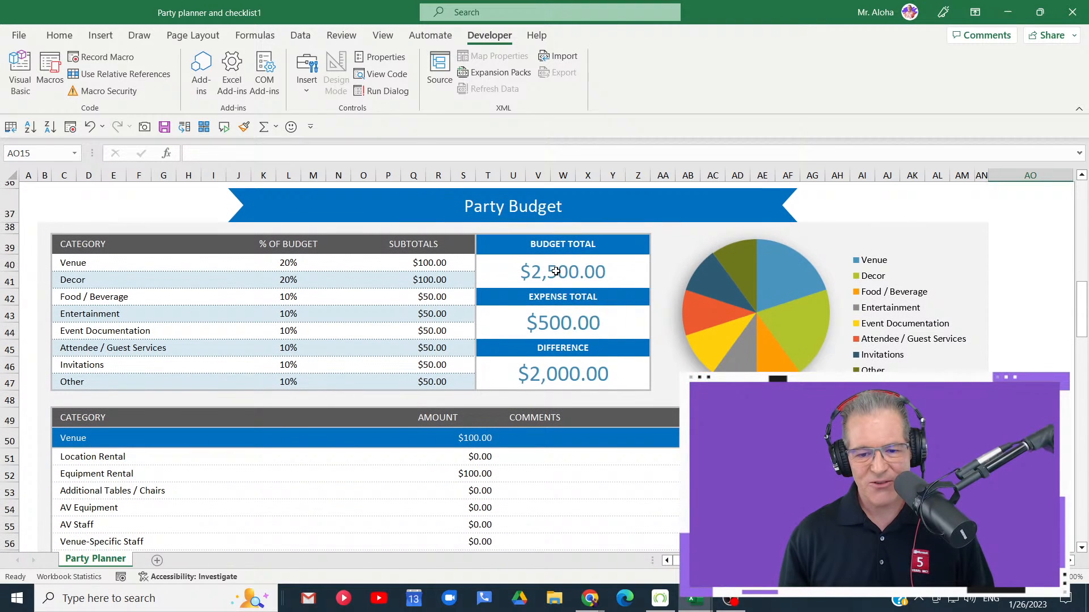
pyautogui.click(556, 271)
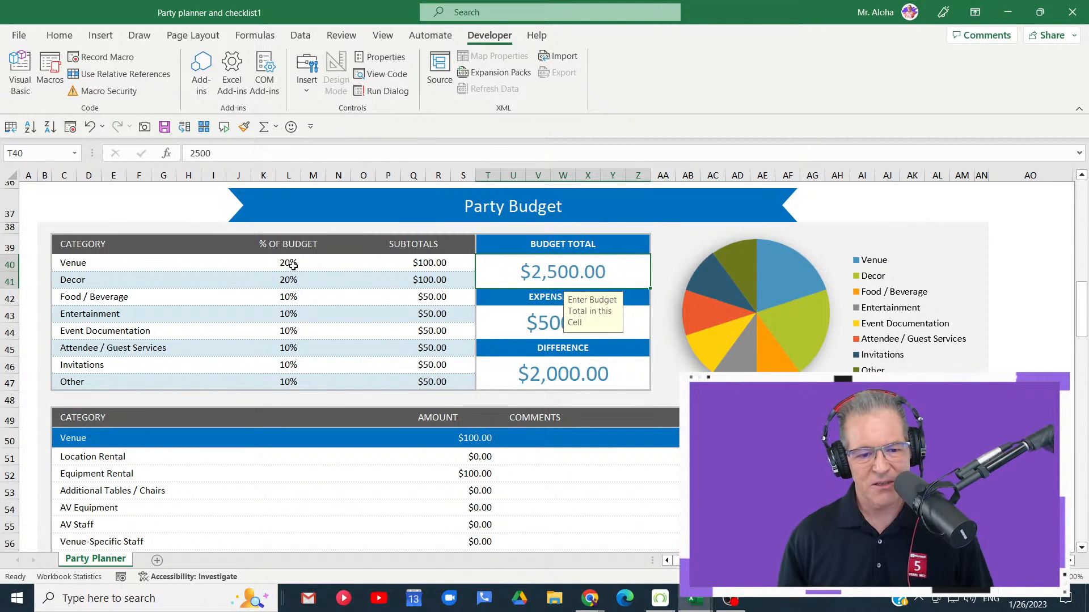
# - Set the Party Budget subtotals to 200 for Venue and 1000 for Decor, replacing their contents in O40 and O41
pyautogui.click(422, 263)
pyautogui.write('2')
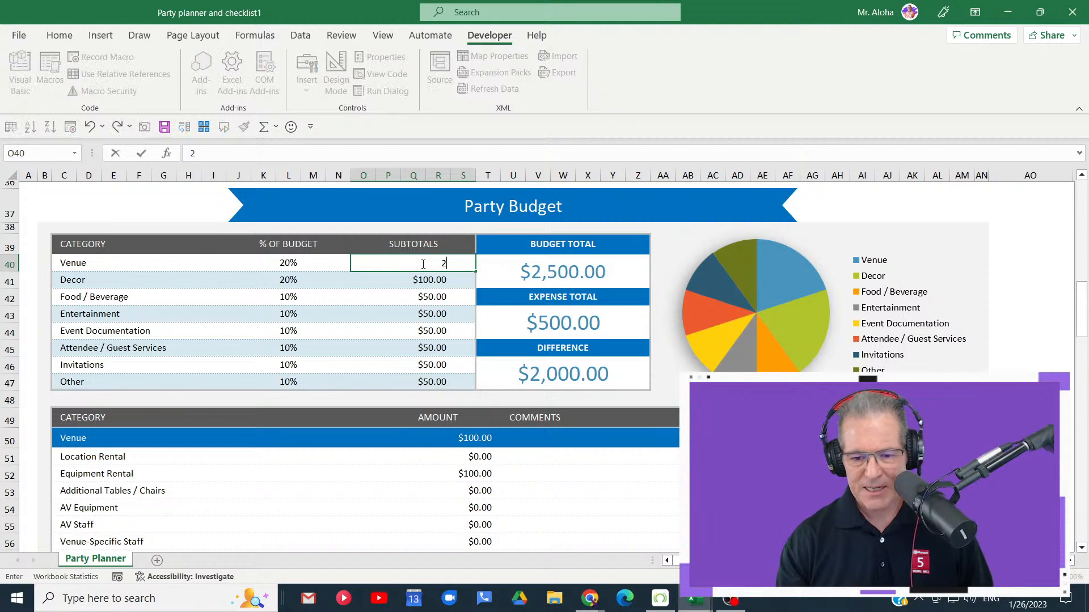
pyautogui.write('00')
pyautogui.press('Return')
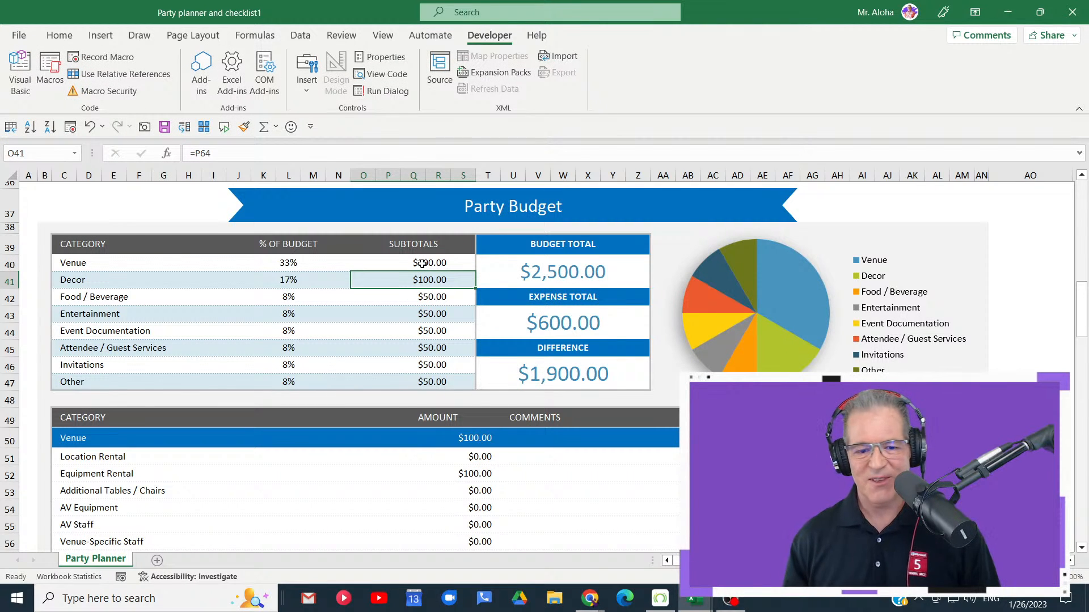
pyautogui.write('100')
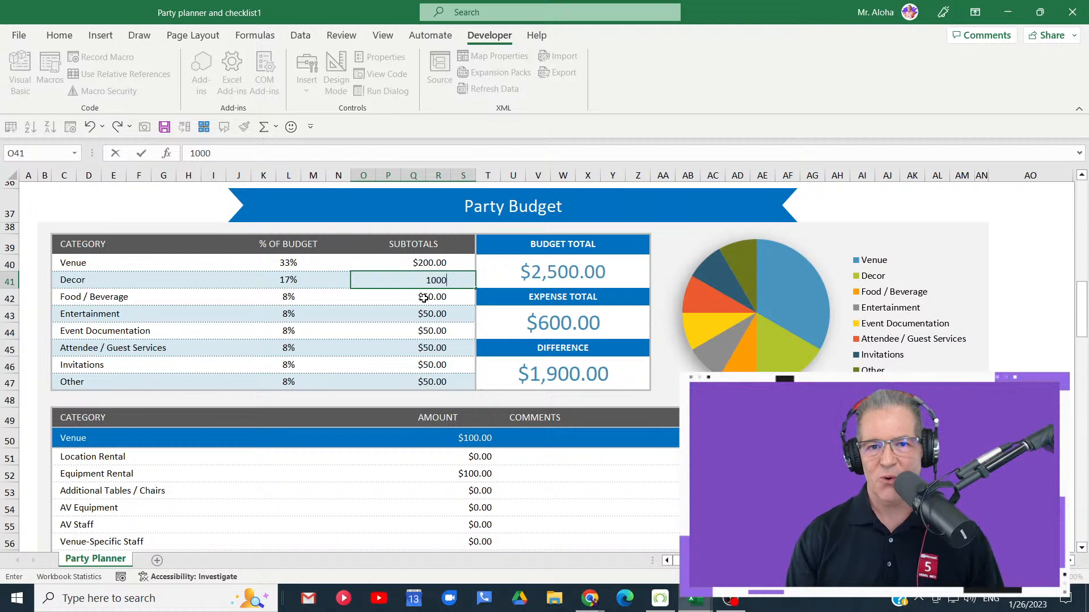
pyautogui.press('Return')
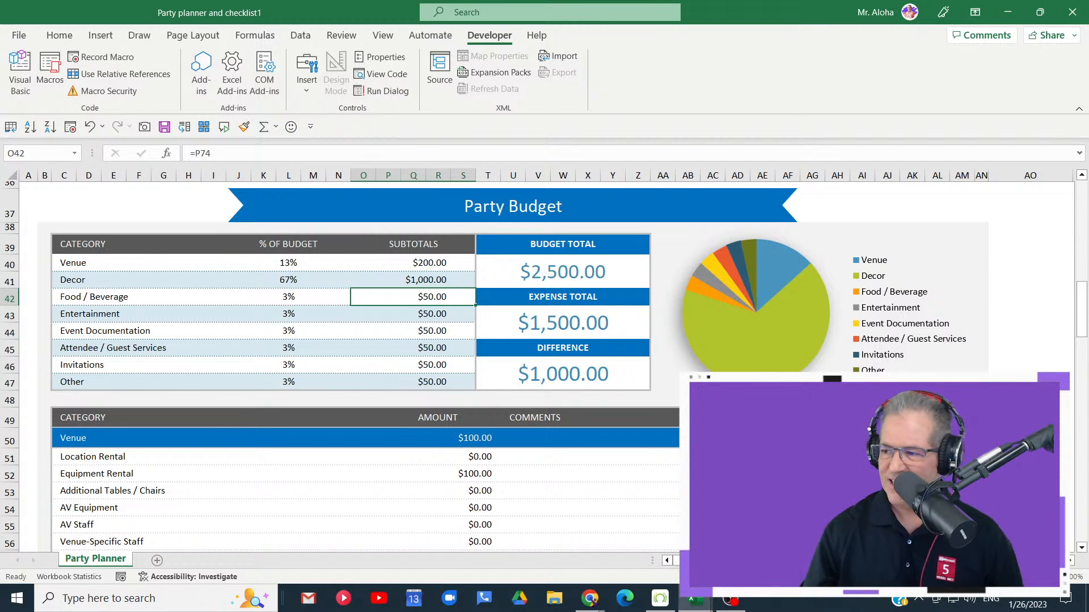
# - Open the Food / Beverage subtotal formula in O42 to examine which detail row it refers to
pyautogui.hotkey('alt', 'Tab')
pyautogui.scroll(-12, 512, 424)
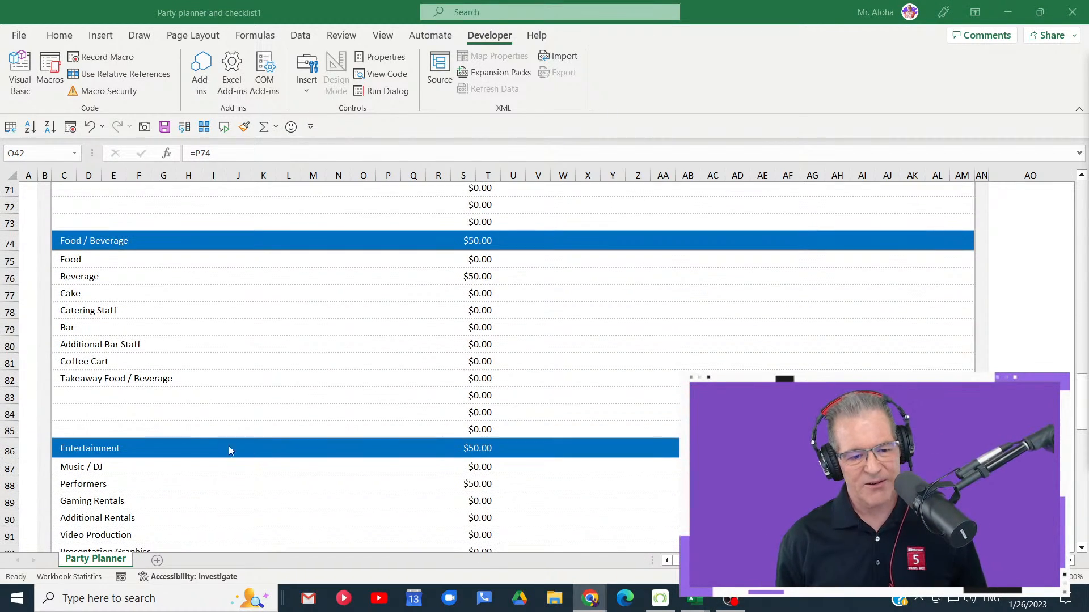
pyautogui.hotkey('alt', 'Tab')
pyautogui.press('F2')
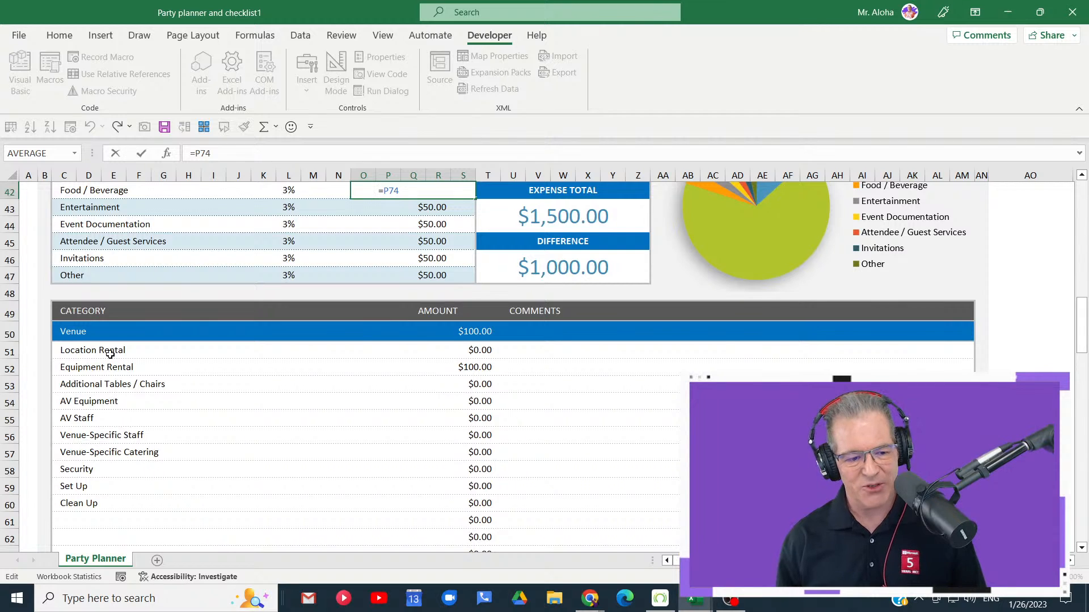
# - Leave the formula unchanged and delete rows 54 and 55, AV Equipment and AV Staff, from the Venue expenses
pyautogui.scroll(-1, 126, 371)
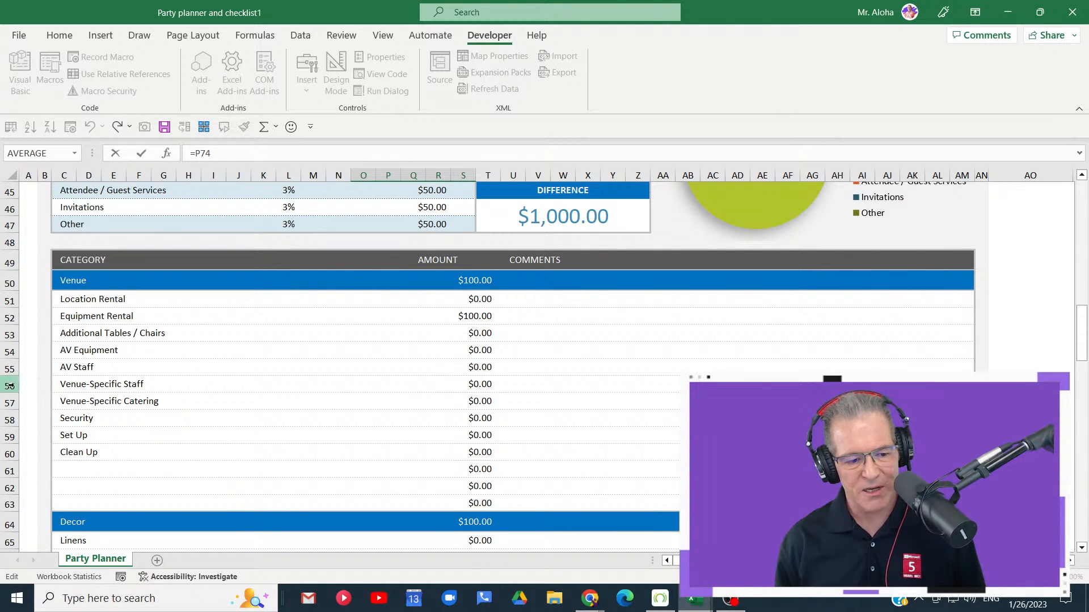
pyautogui.moveTo(10, 350); pyautogui.dragTo(10, 419)
pyautogui.press('Escape')
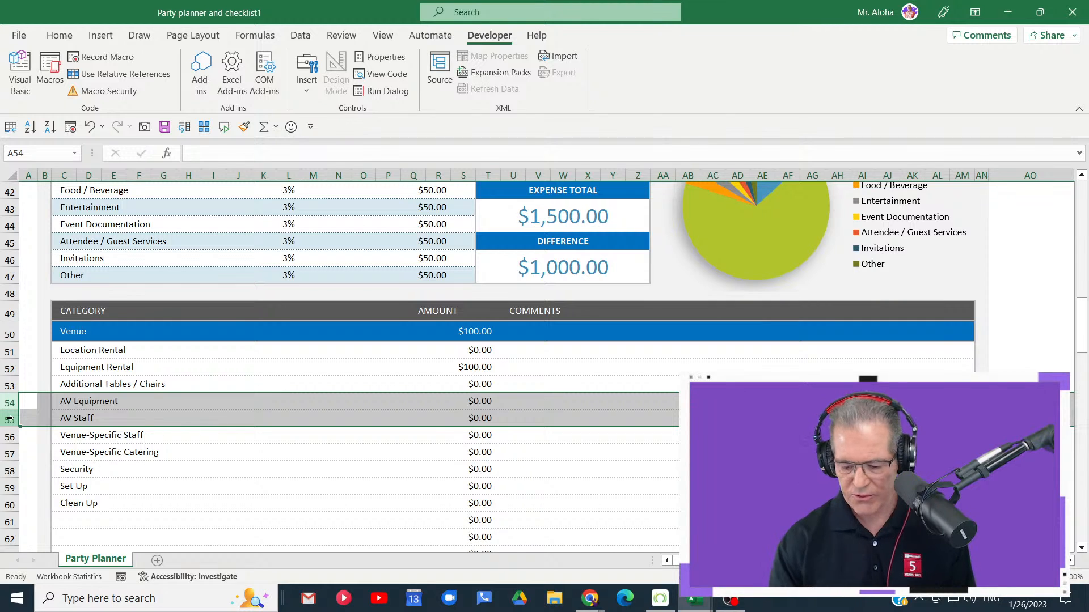
pyautogui.hotkey('ctrl', '-')
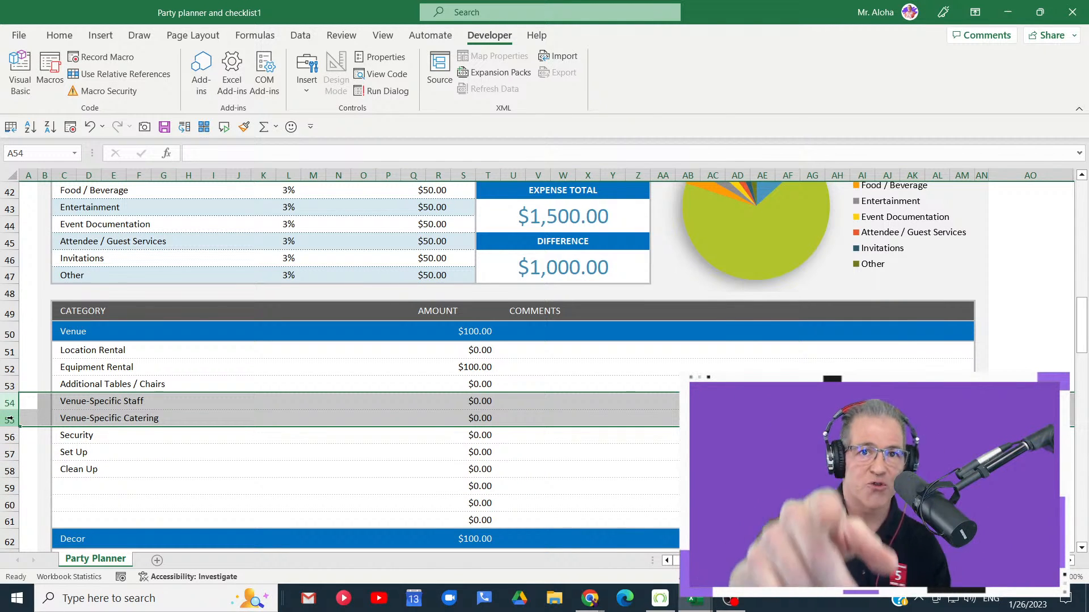
# - Set the Location Rental amount in the Venue expenses, cell P51, to 1200
pyautogui.scroll(-1, 24, 412)
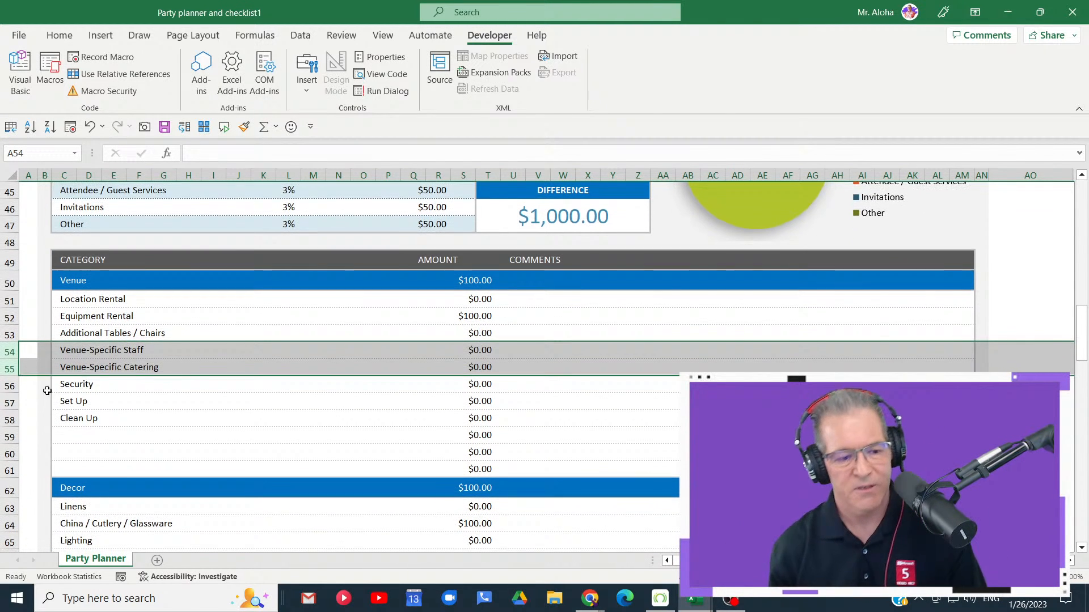
pyautogui.click(239, 305)
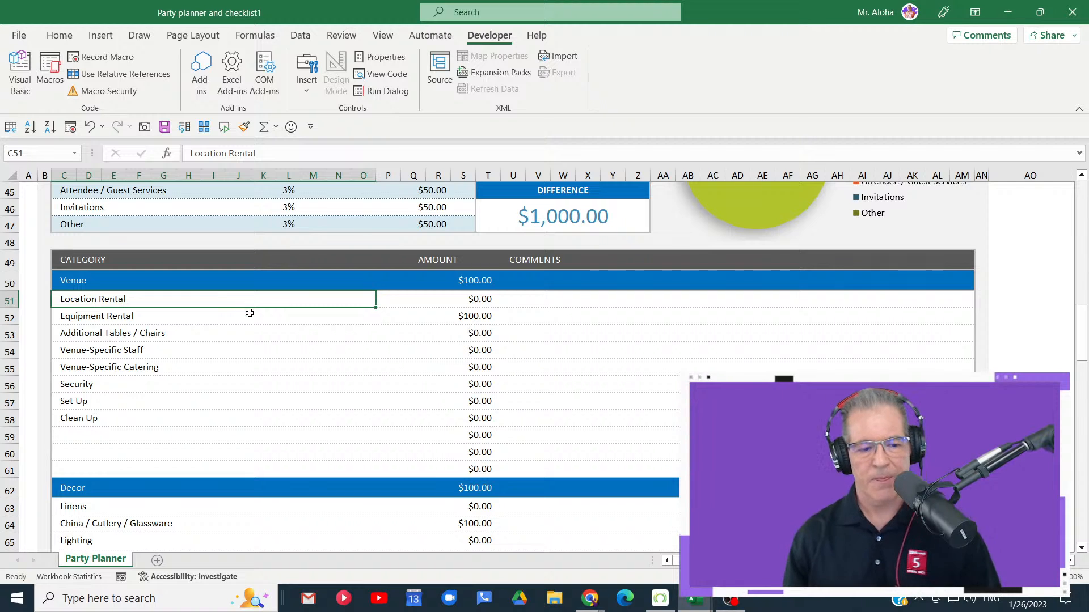
pyautogui.click(484, 301)
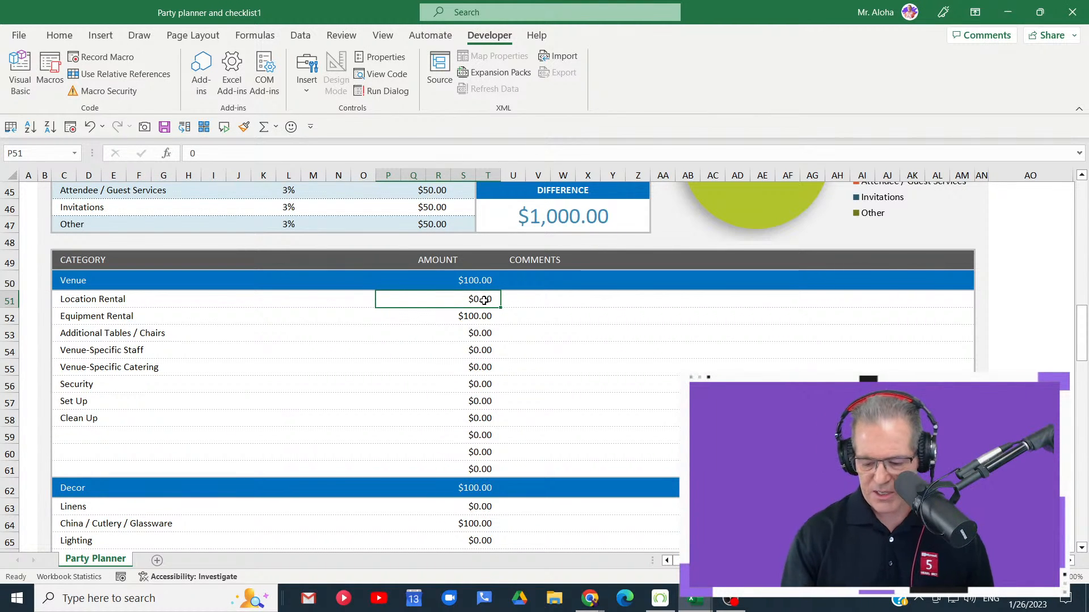
pyautogui.write('1200')
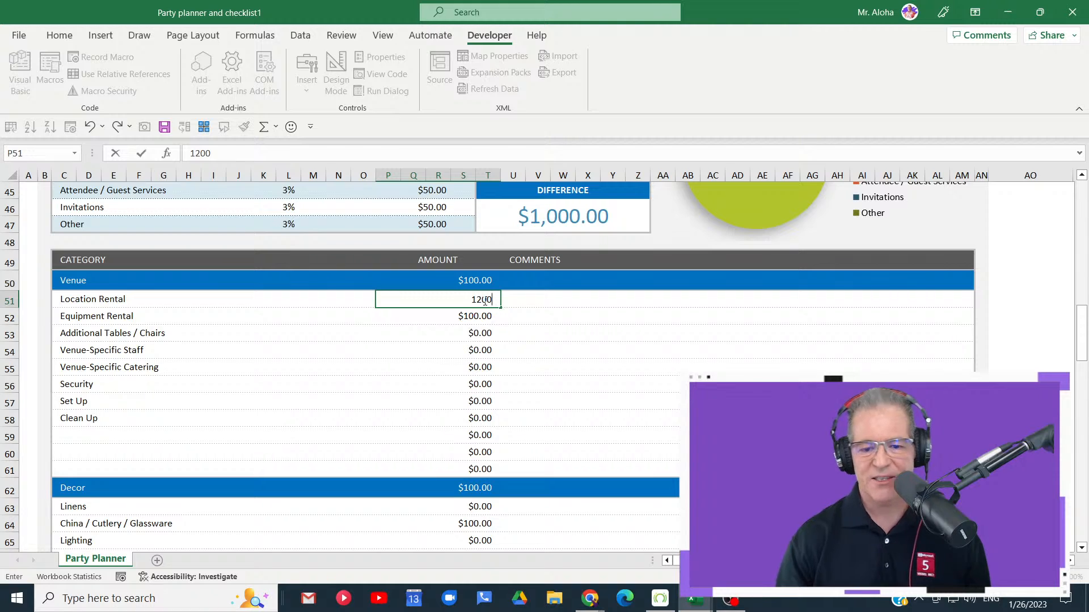
pyautogui.press('Return')
# - Compare the budget summary with the expense categories below it, checking the Location Rental and Venue amount cells
pyautogui.scroll(4, 518, 318)
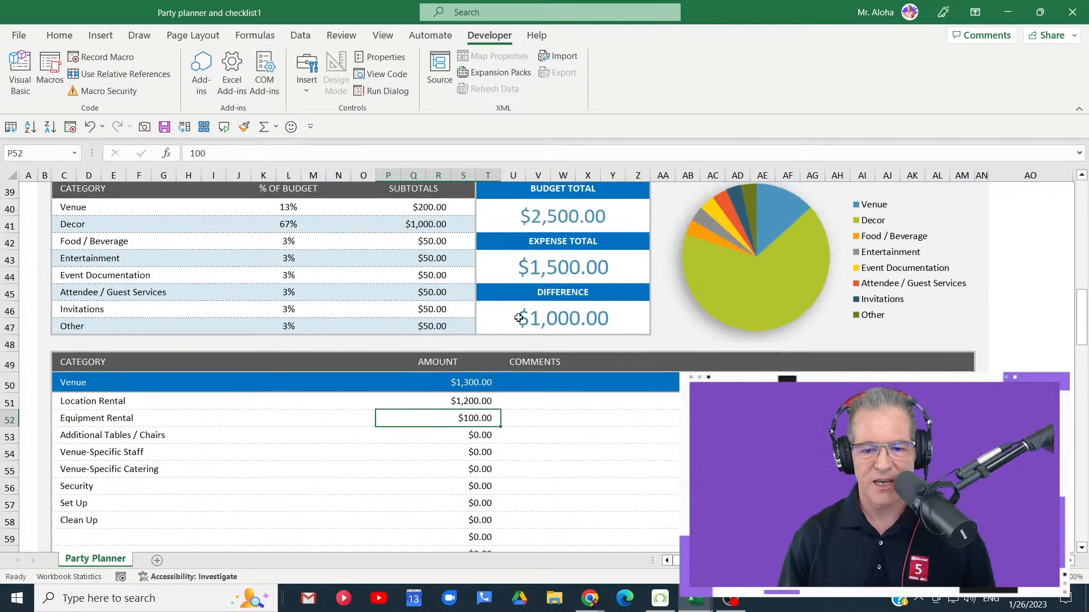
pyautogui.scroll(-4, 520, 340)
pyautogui.scroll(-14, 520, 340)
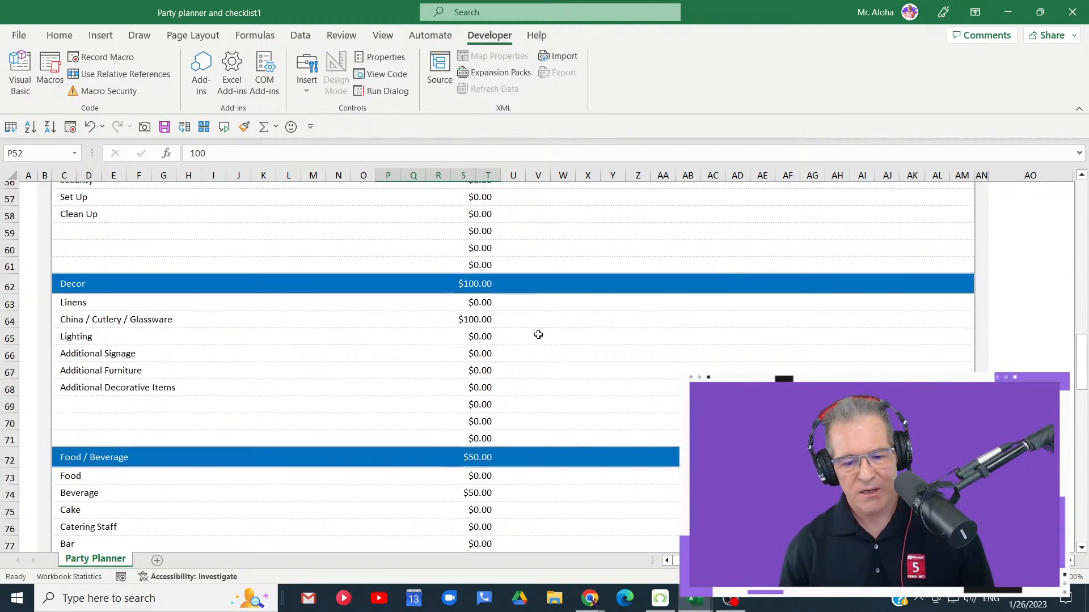
pyautogui.scroll(-11, 543, 329)
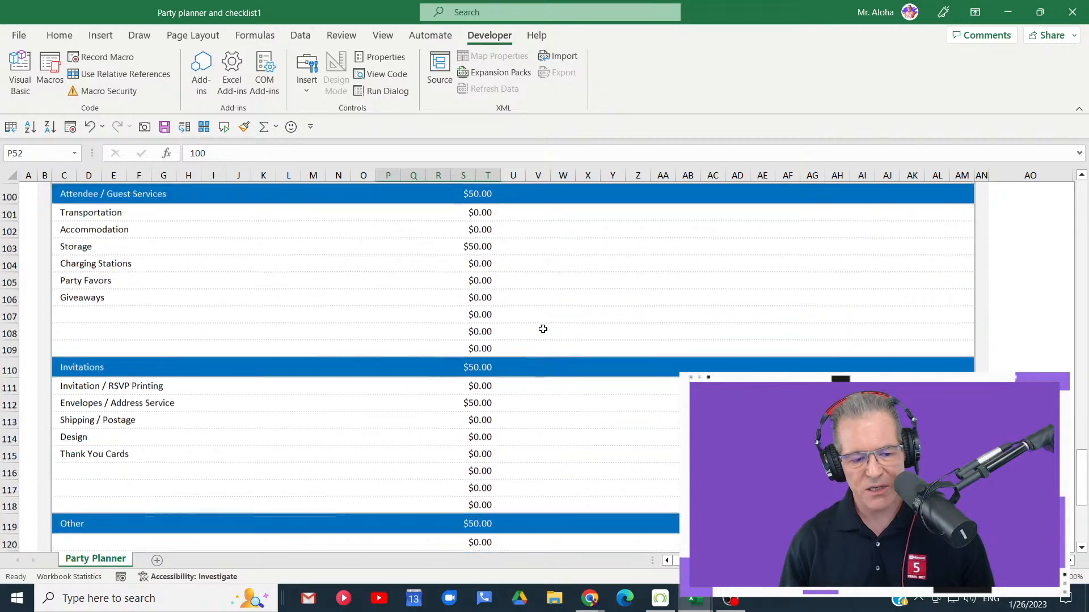
pyautogui.scroll(5, 542, 328)
pyautogui.scroll(20, 543, 329)
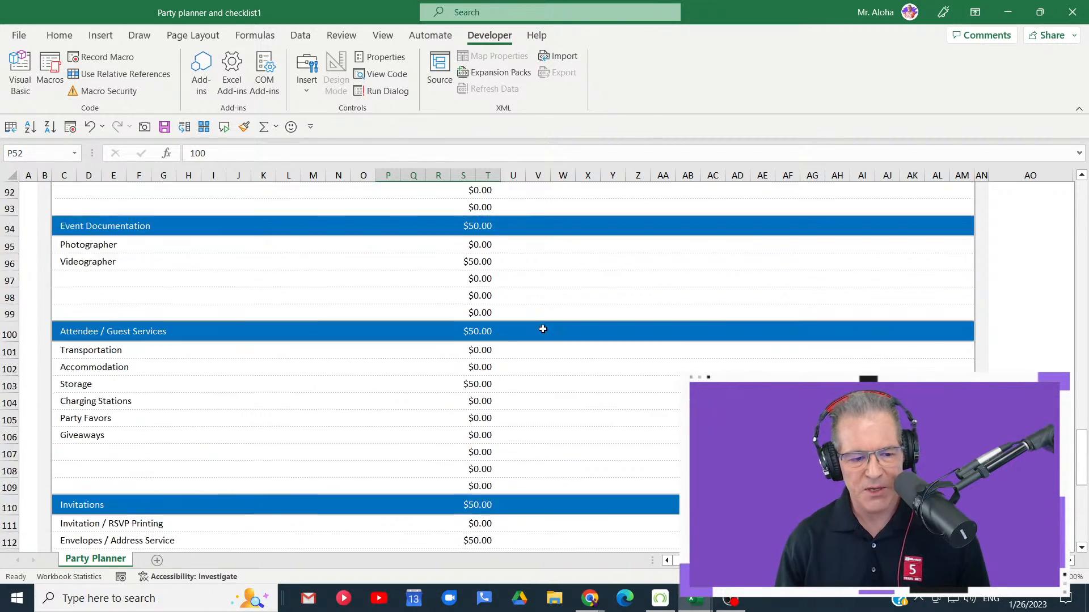
pyautogui.scroll(1, 542, 329)
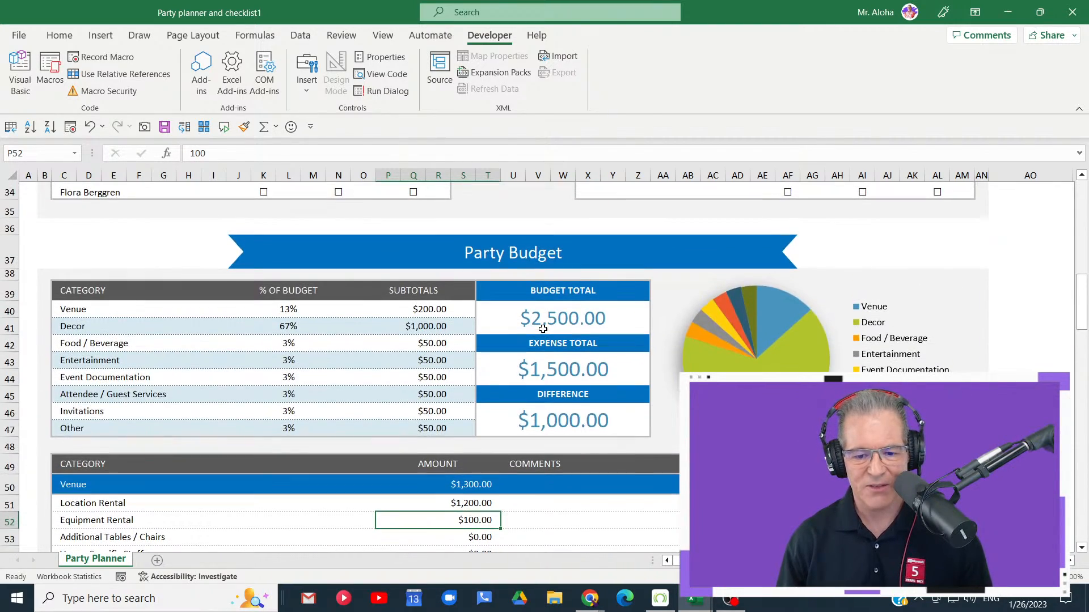
pyautogui.scroll(-2, 543, 329)
pyautogui.click(464, 401)
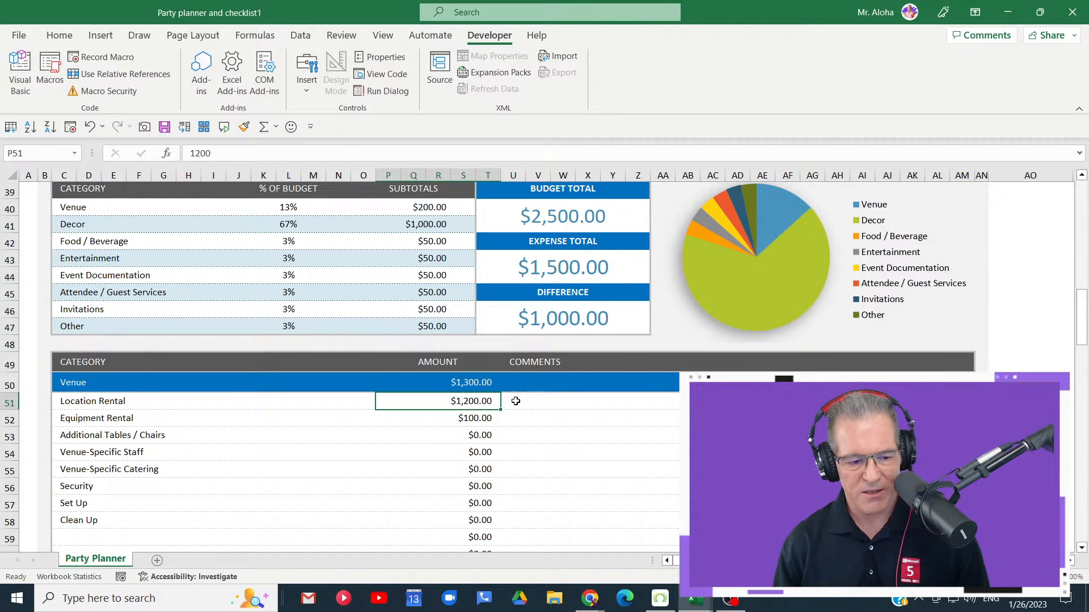
pyautogui.click(482, 383)
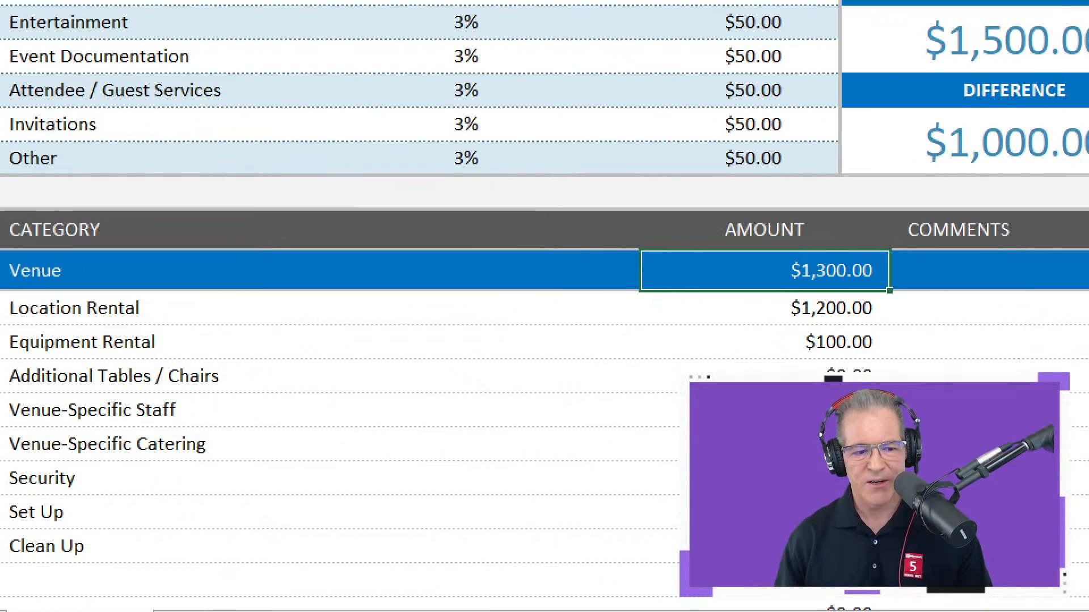
# - Compare the Venue amount in P50 with the Party Budget summary and review the Decor and Food / Beverage expense rows
pyautogui.moveTo(653, 227); pyautogui.dragTo(954, 321)
pyautogui.moveTo(912, 270); pyautogui.dragTo(984, 262)
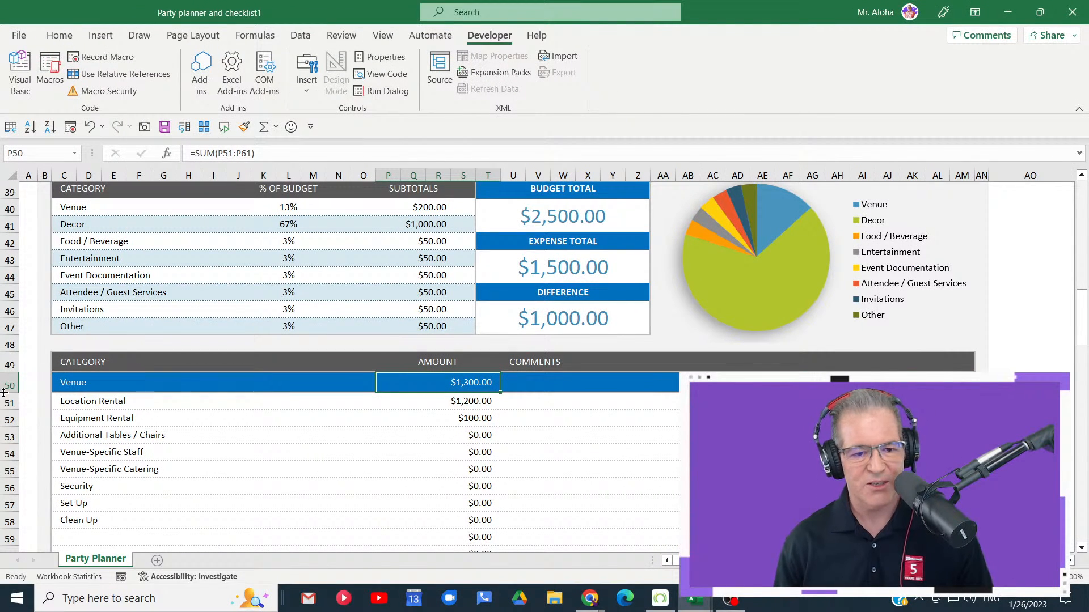
pyautogui.scroll(3, 326, 247)
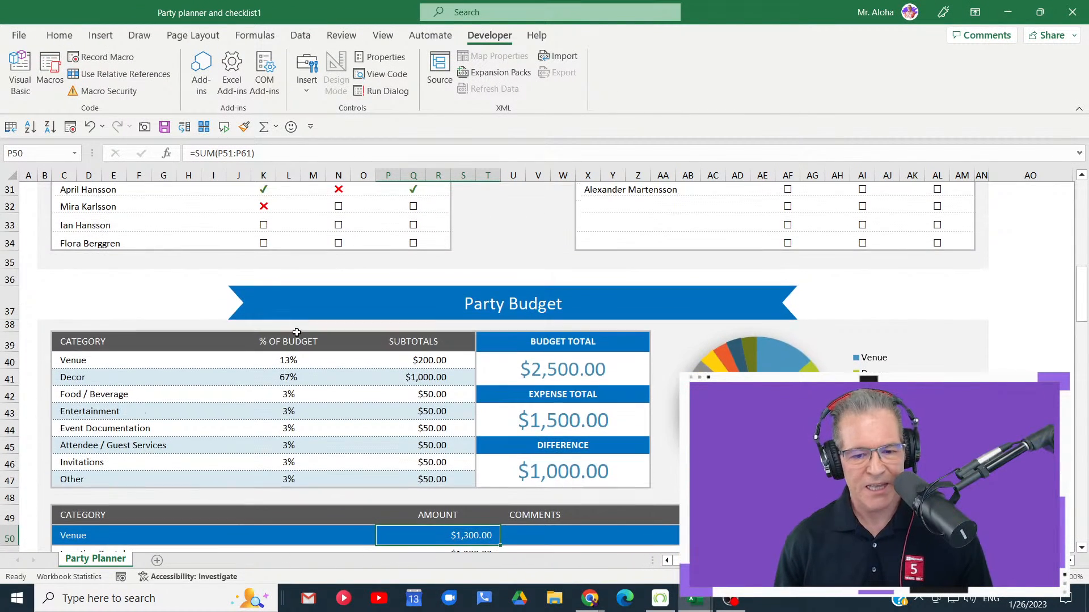
pyautogui.scroll(-1, 214, 401)
pyautogui.scroll(-1, 213, 401)
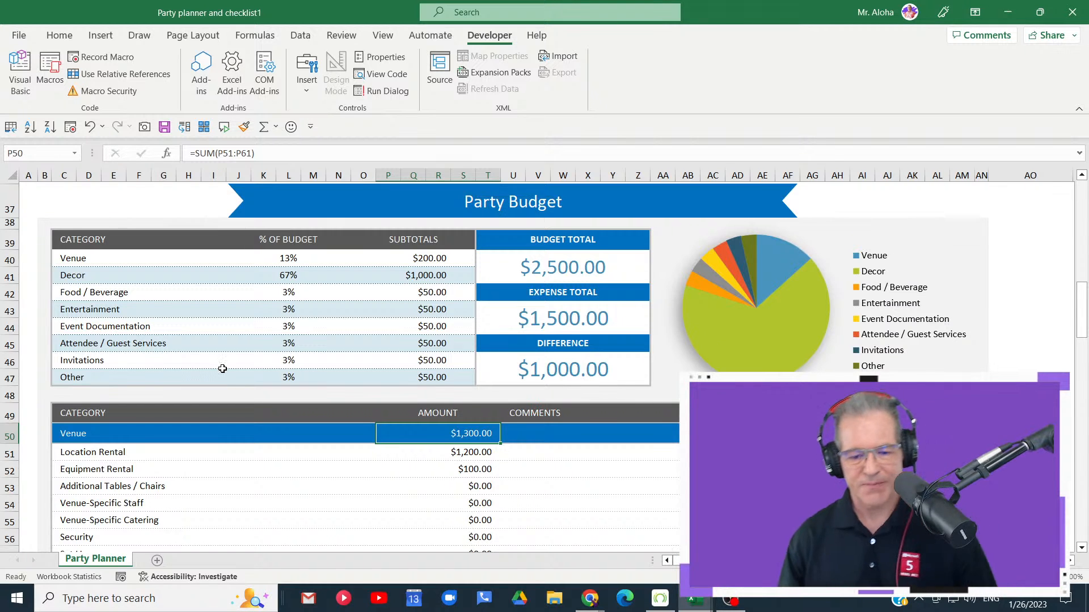
pyautogui.scroll(-3, 301, 374)
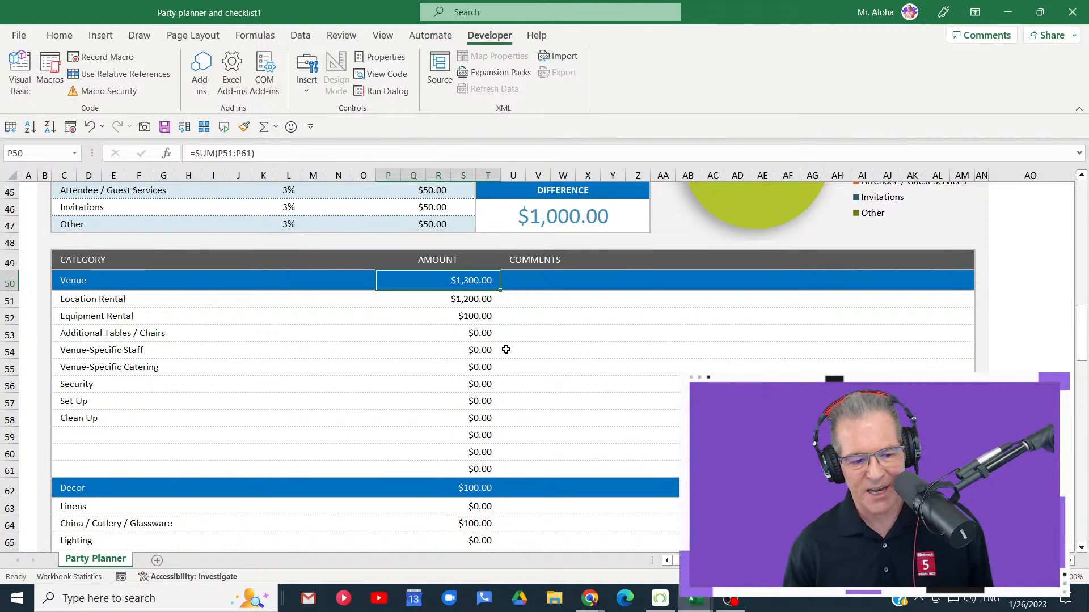
pyautogui.scroll(-7, 504, 348)
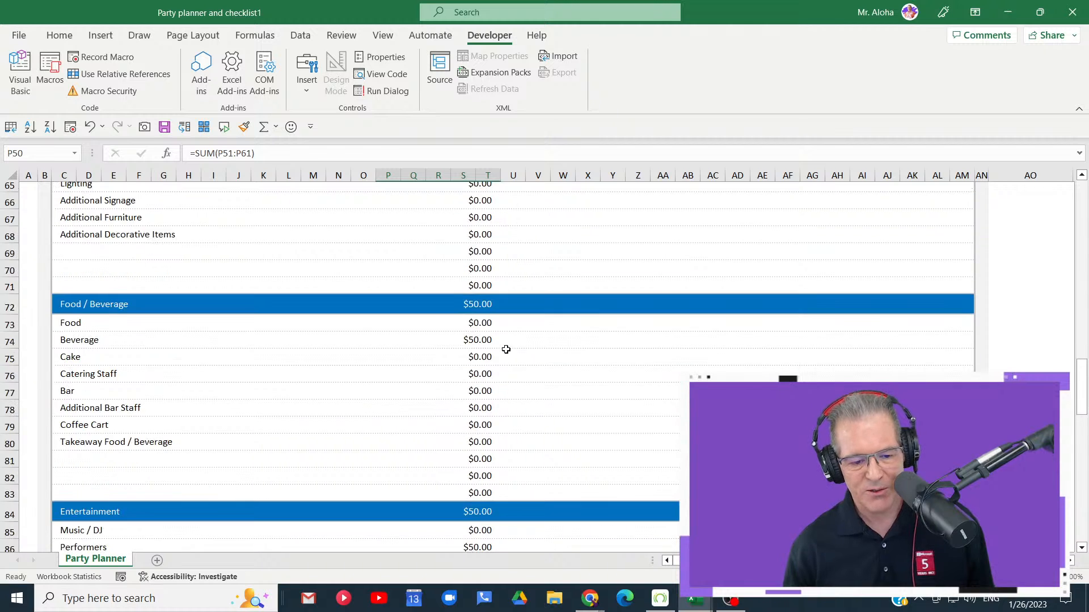
pyautogui.scroll(14, 502, 349)
pyautogui.scroll(8, 495, 351)
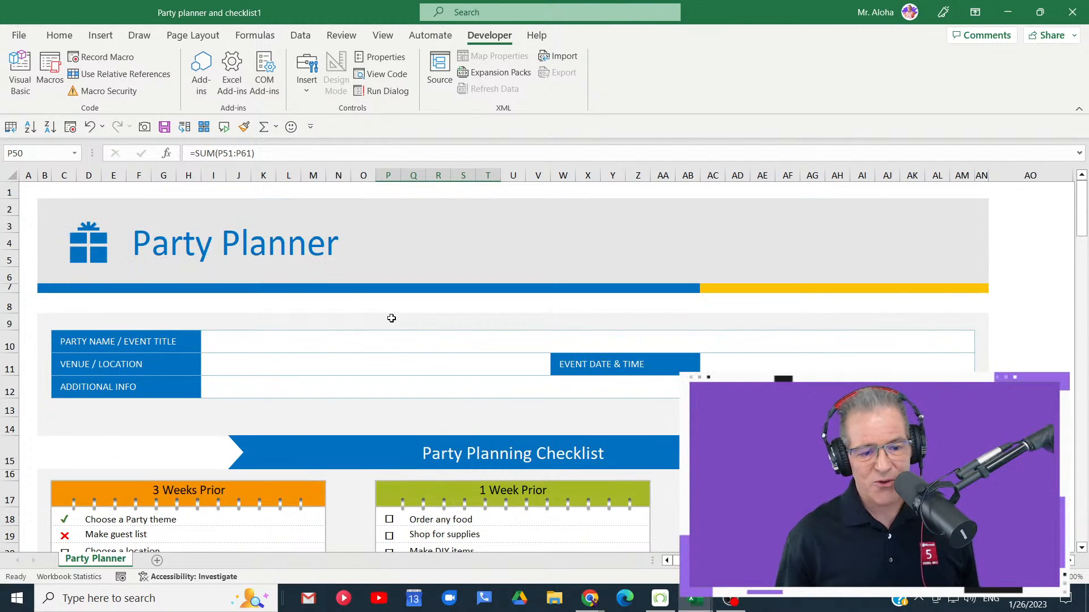
# - Replace the sheet's title text in F2 with "Excel Party"
pyautogui.click(242, 247)
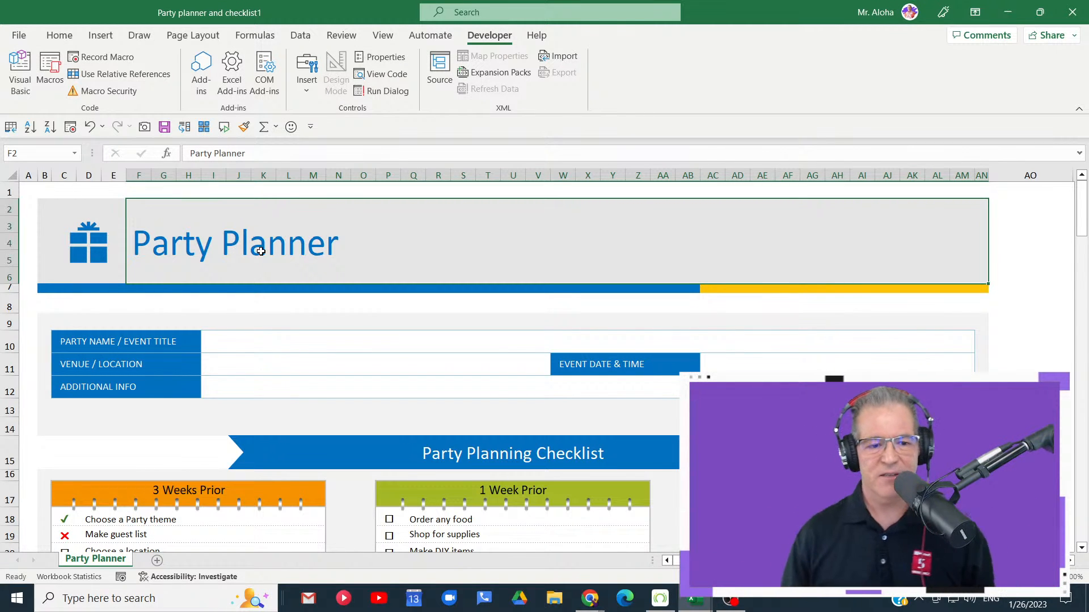
pyautogui.doubleClick(253, 246)
pyautogui.moveTo(327, 242); pyautogui.dragTo(136, 249)
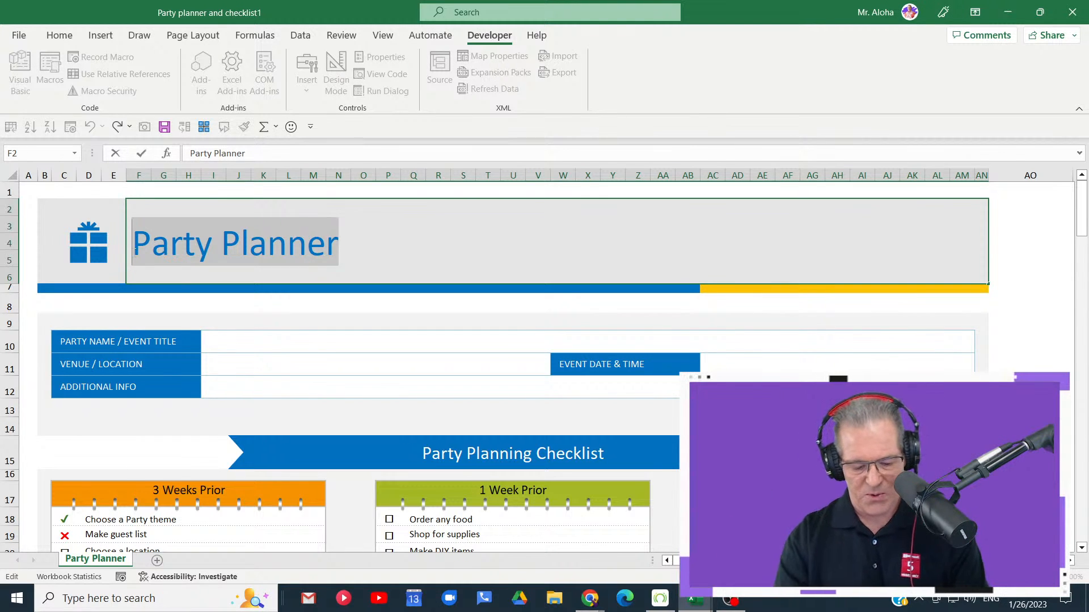
pyautogui.write('Excel P')
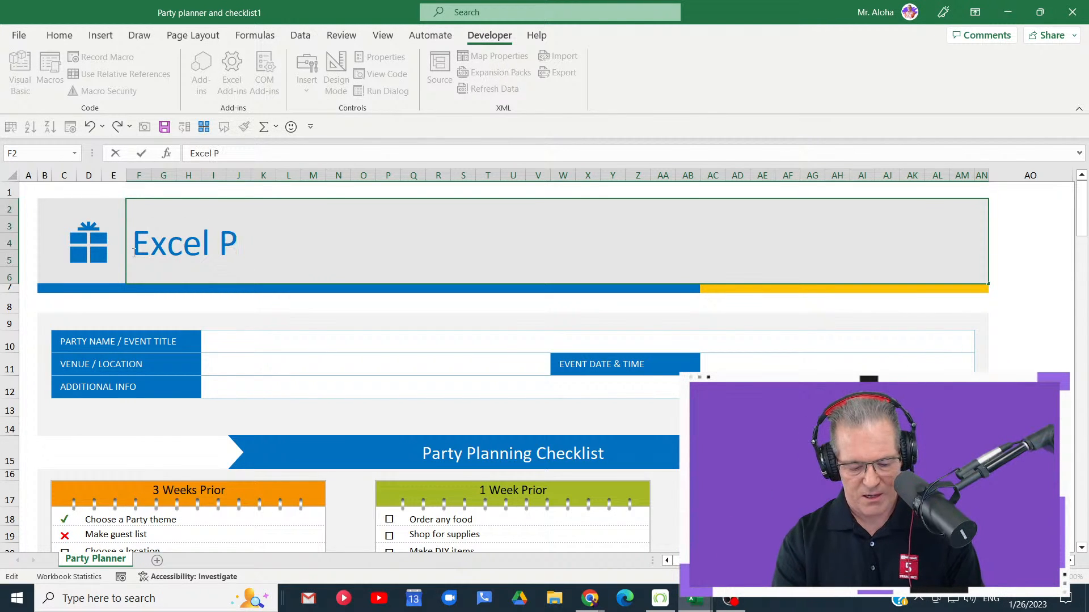
pyautogui.write('arty')
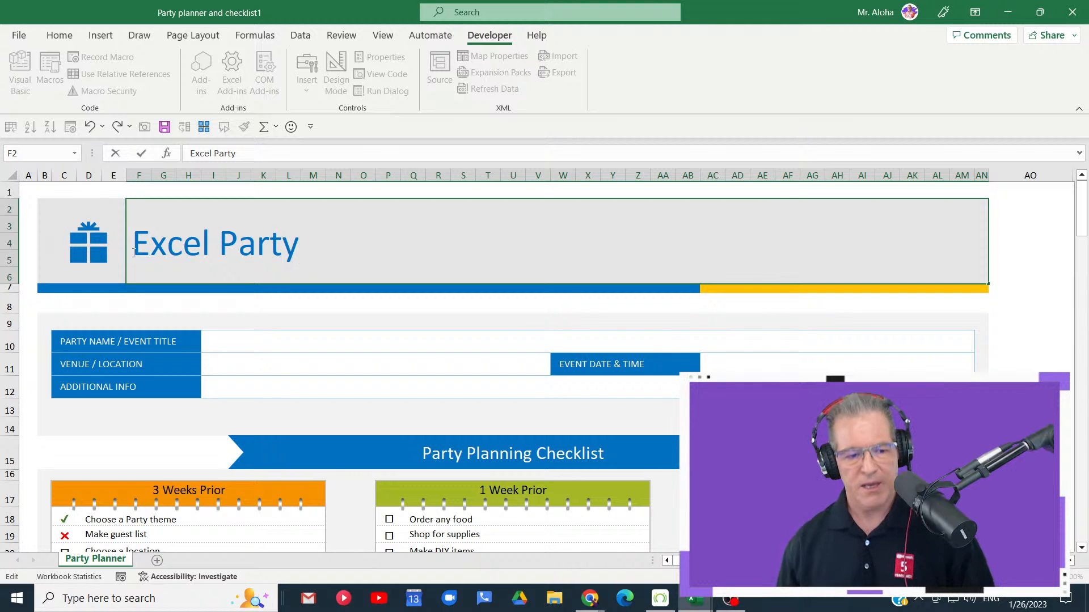
# - Set the font color of the "Excel Party" title to the custom hex color #1d6f42 and finish editing the cell
pyautogui.tripleClick(330, 247)
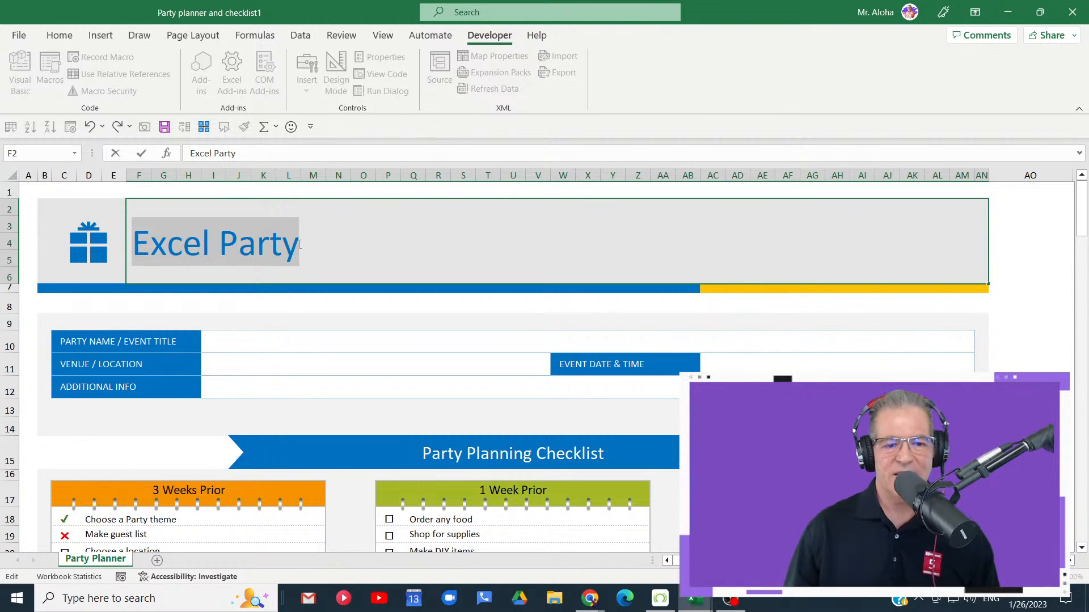
pyautogui.rightClick(266, 243)
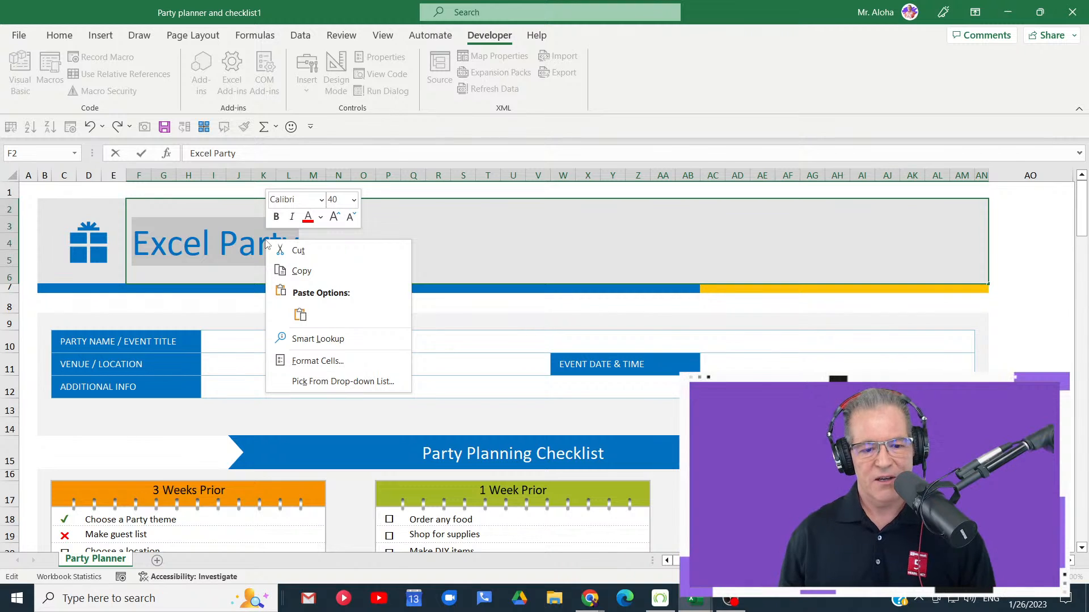
pyautogui.click(321, 218)
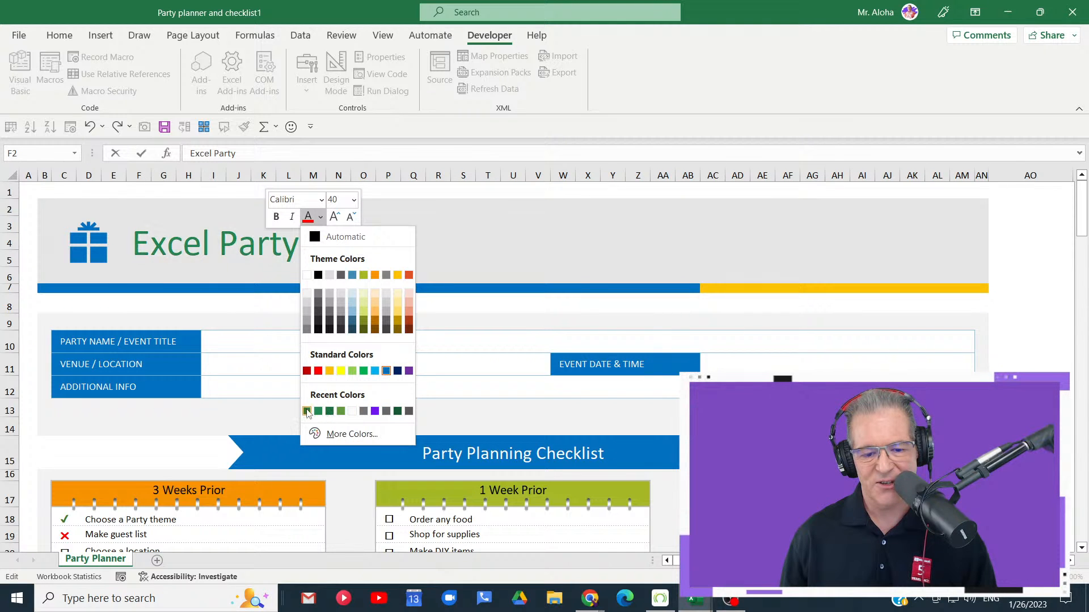
pyautogui.click(344, 433)
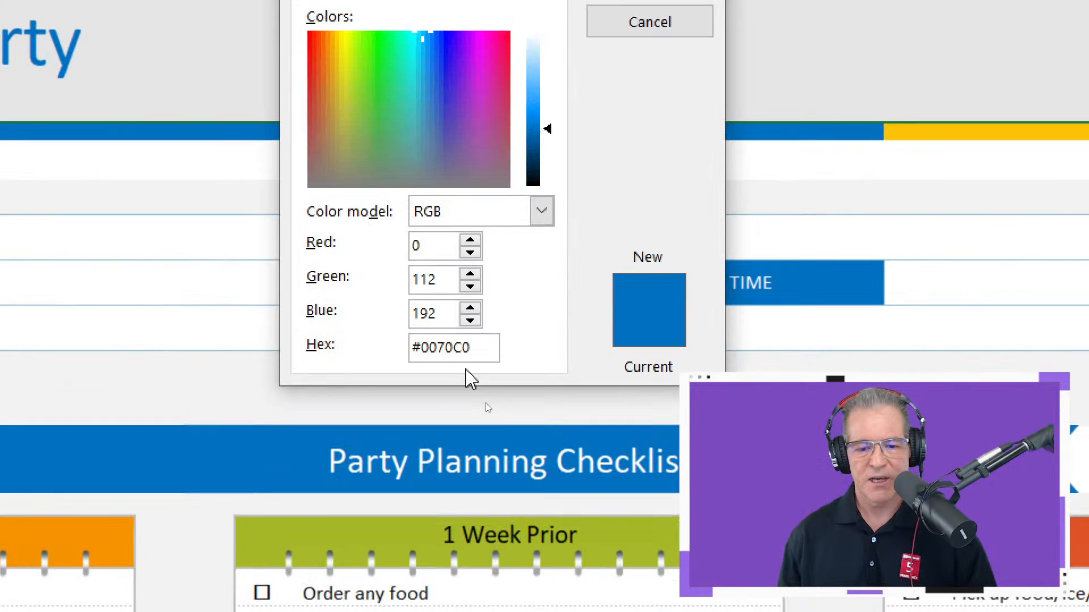
pyautogui.moveTo(499, 394); pyautogui.dragTo(466, 397)
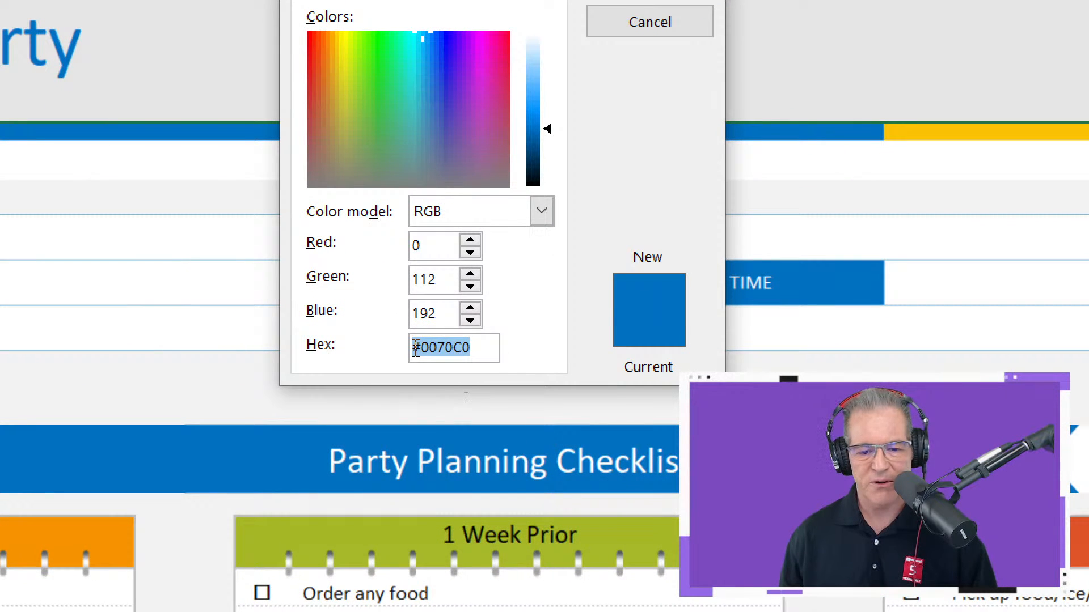
pyautogui.moveTo(415, 347); pyautogui.dragTo(424, 347)
pyautogui.write('1d6f42')
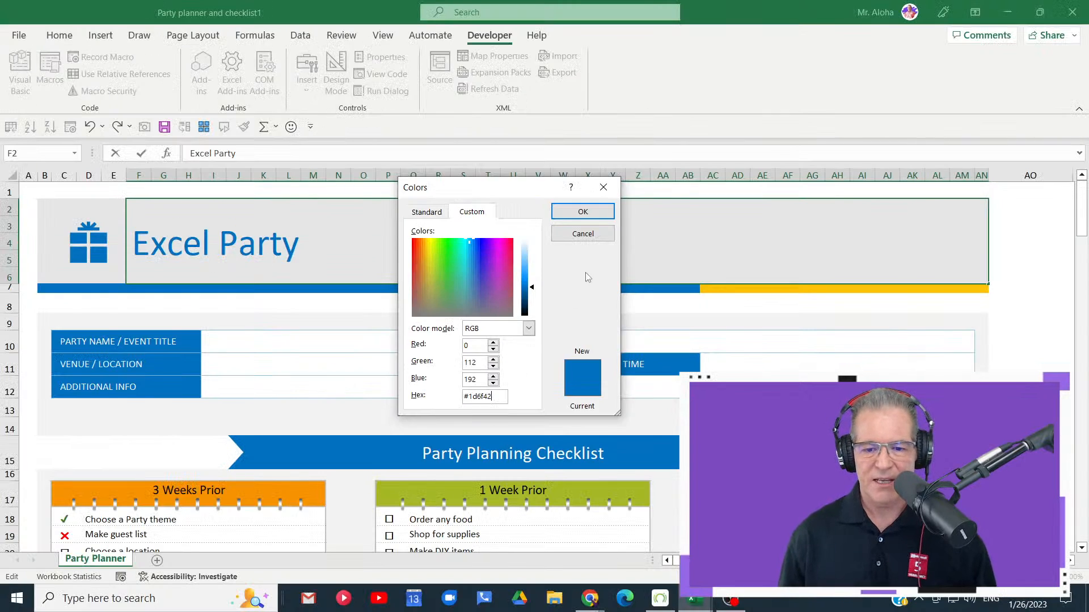
pyautogui.click(578, 210)
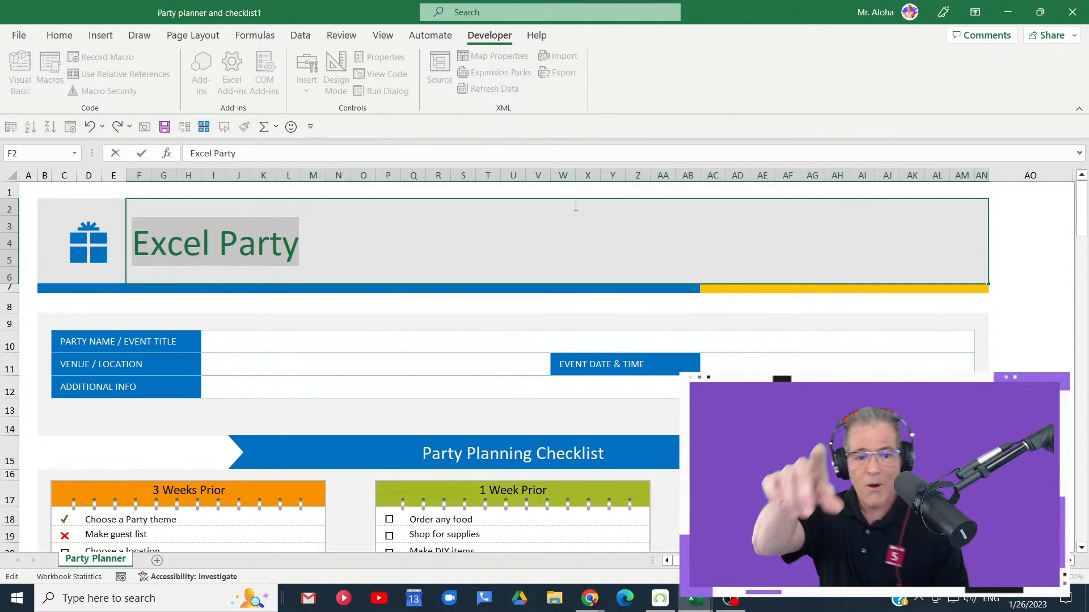
pyautogui.click(453, 245)
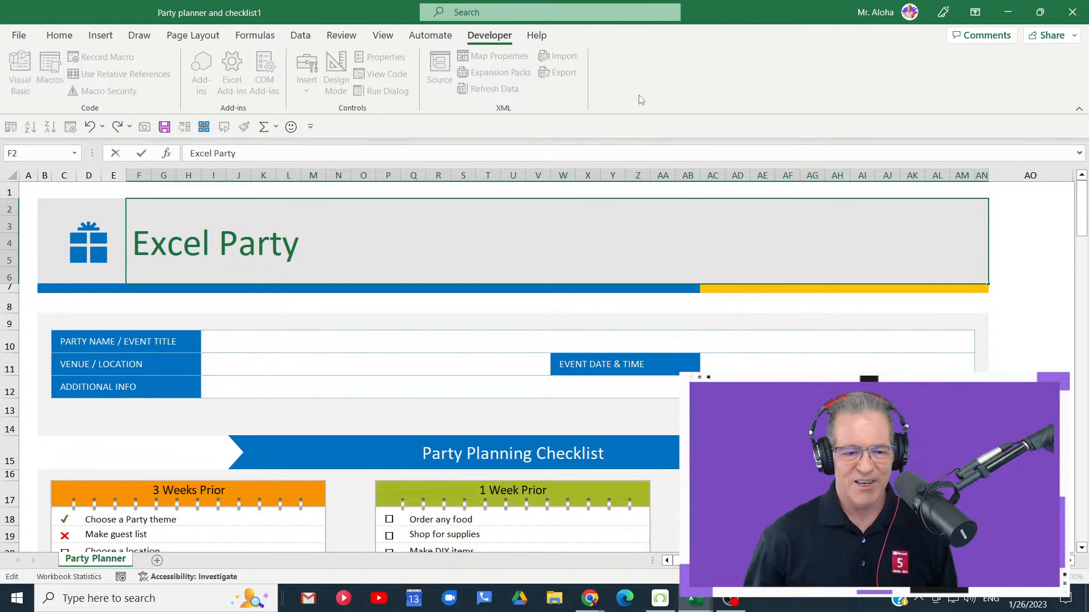
pyautogui.click(1017, 284)
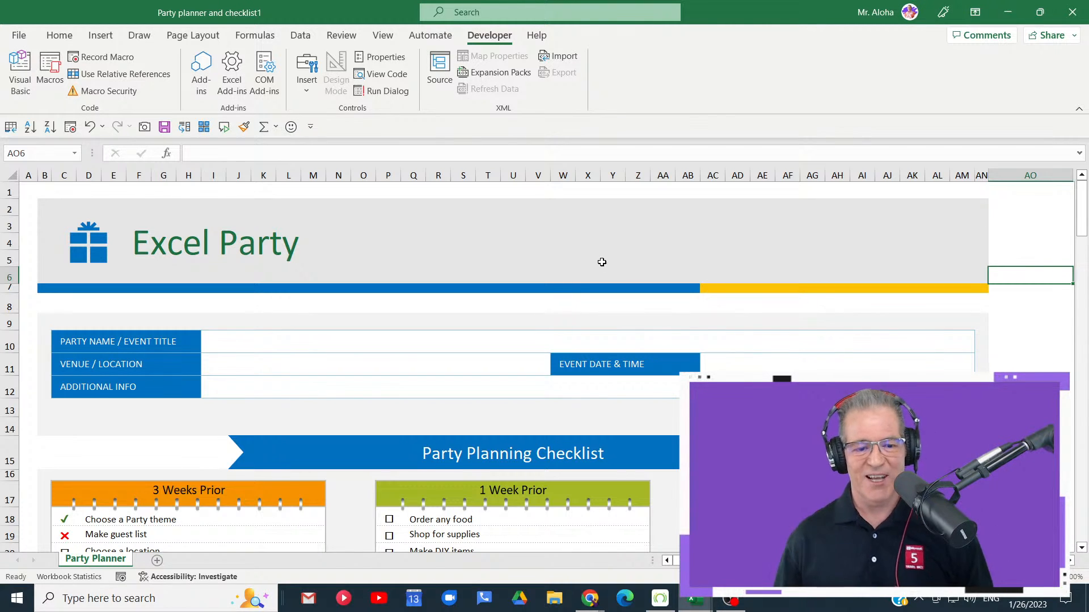
pyautogui.scroll(-12, 600, 263)
pyautogui.scroll(-6, 605, 367)
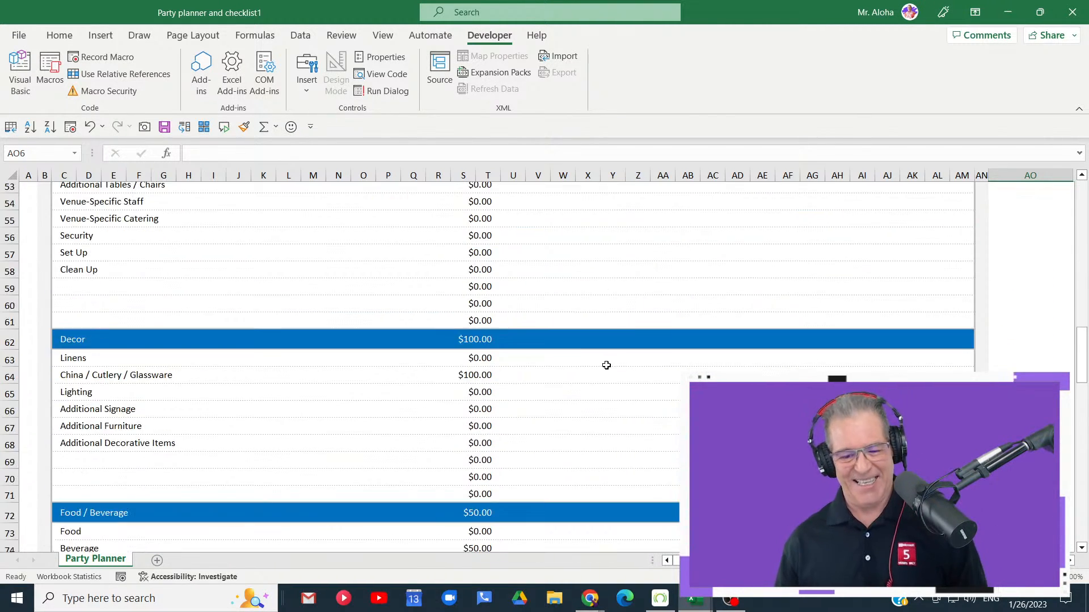
pyautogui.scroll(17, 601, 368)
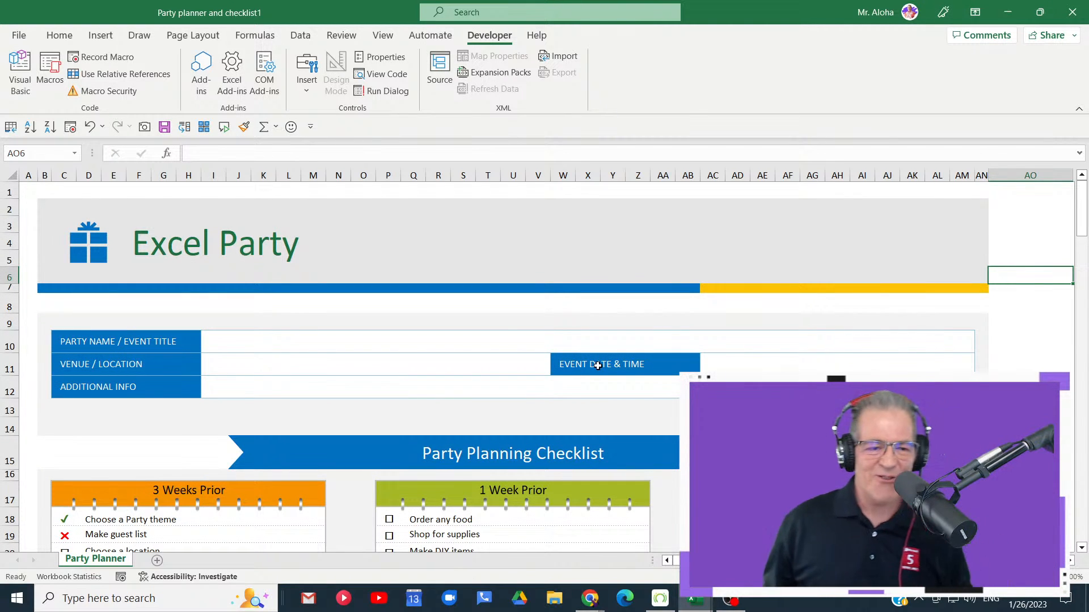
# - Open the Save this file dialog to examine its file name, location and sharing options, and close it without saving
pyautogui.click(60, 35)
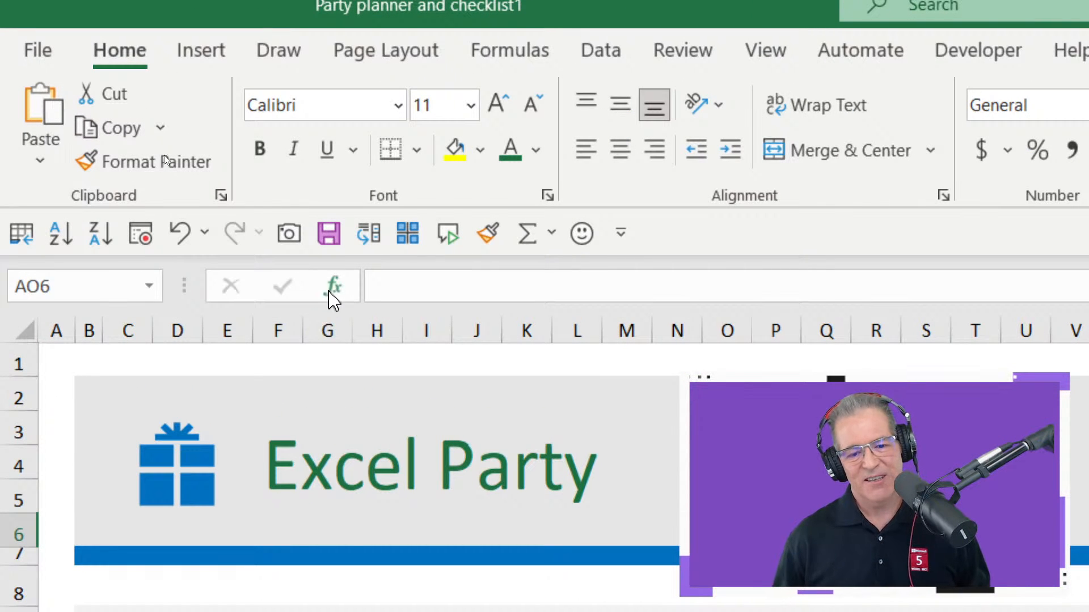
pyautogui.click(330, 238)
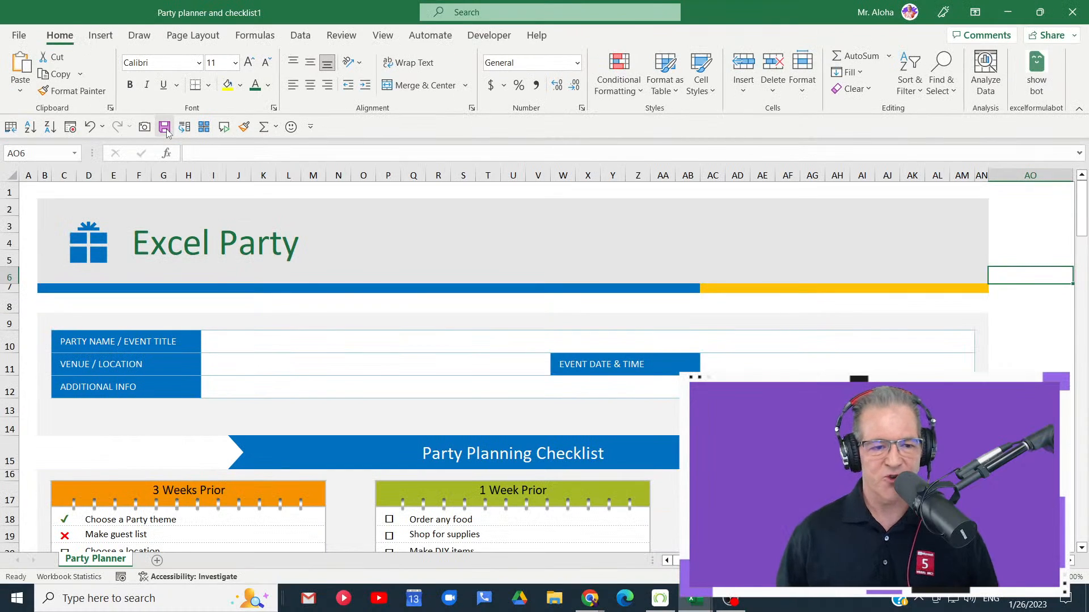
pyautogui.click(165, 128)
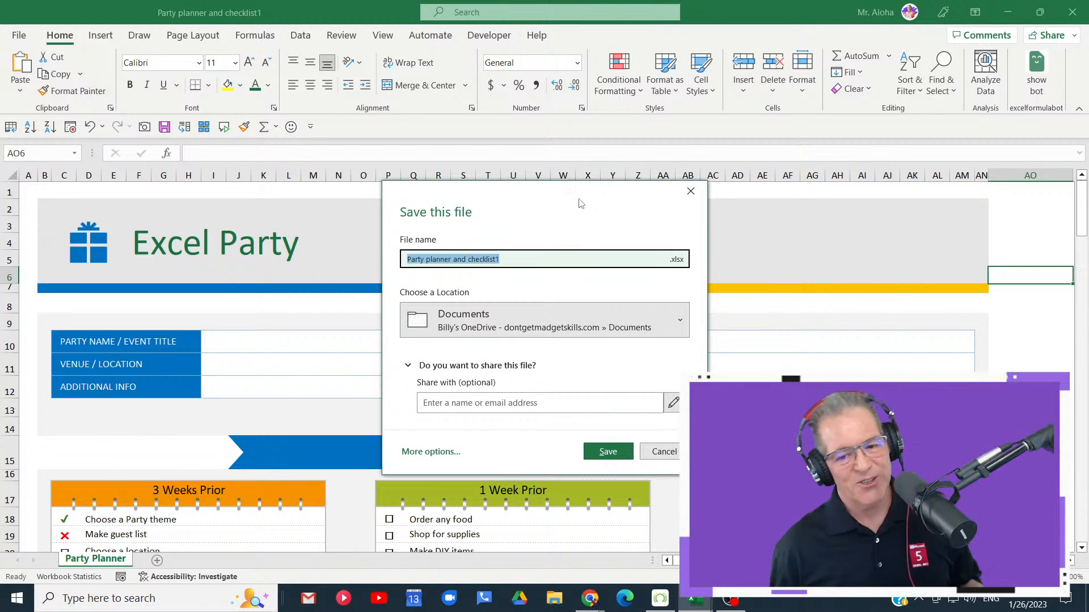
pyautogui.moveTo(579, 204); pyautogui.dragTo(549, 105)
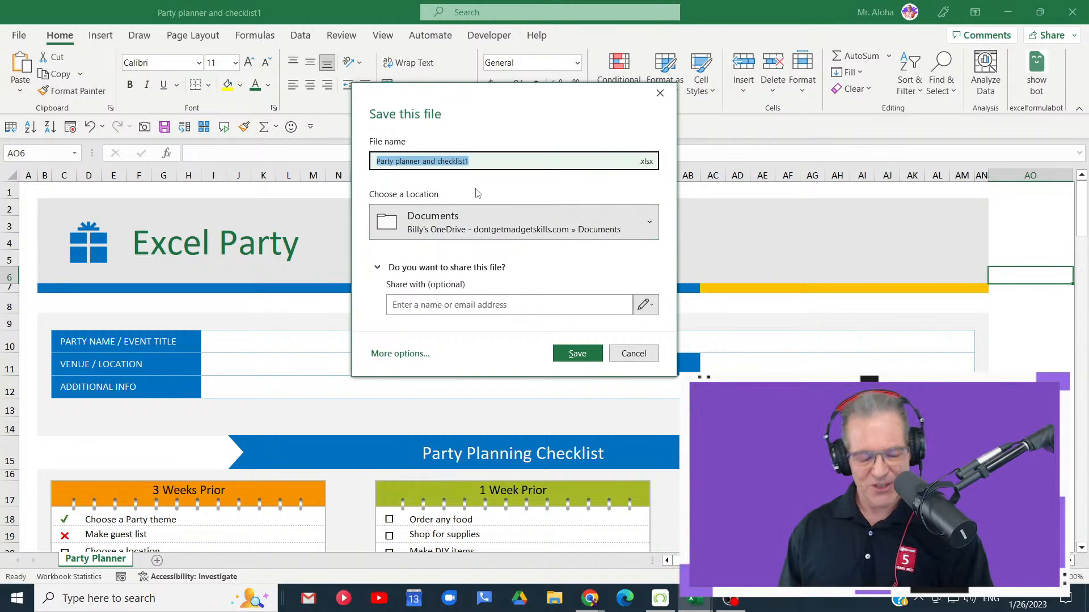
pyautogui.click(633, 354)
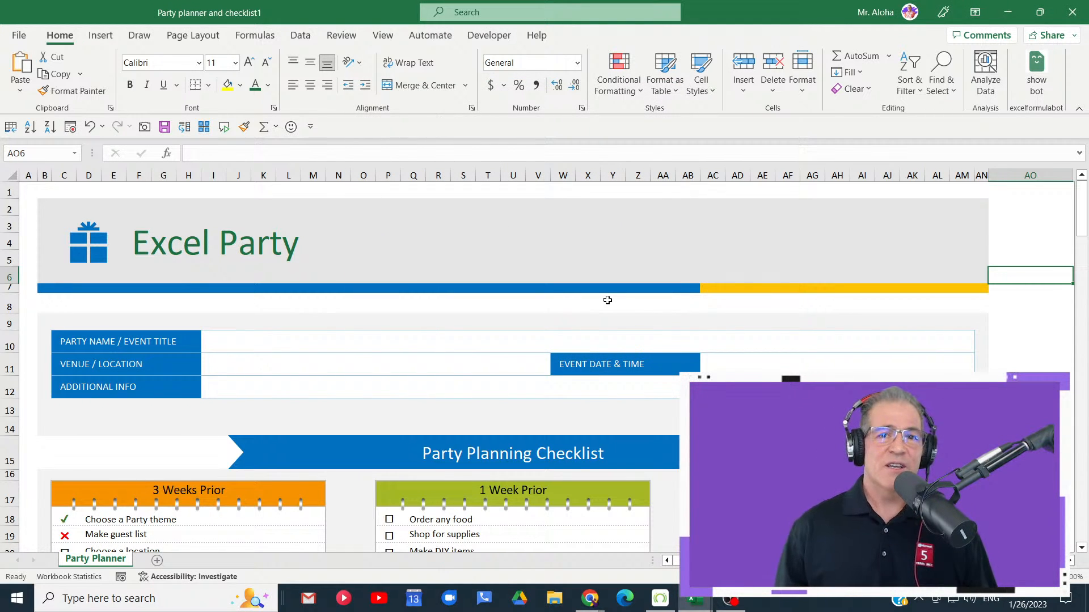
pyautogui.scroll(-4, 606, 300)
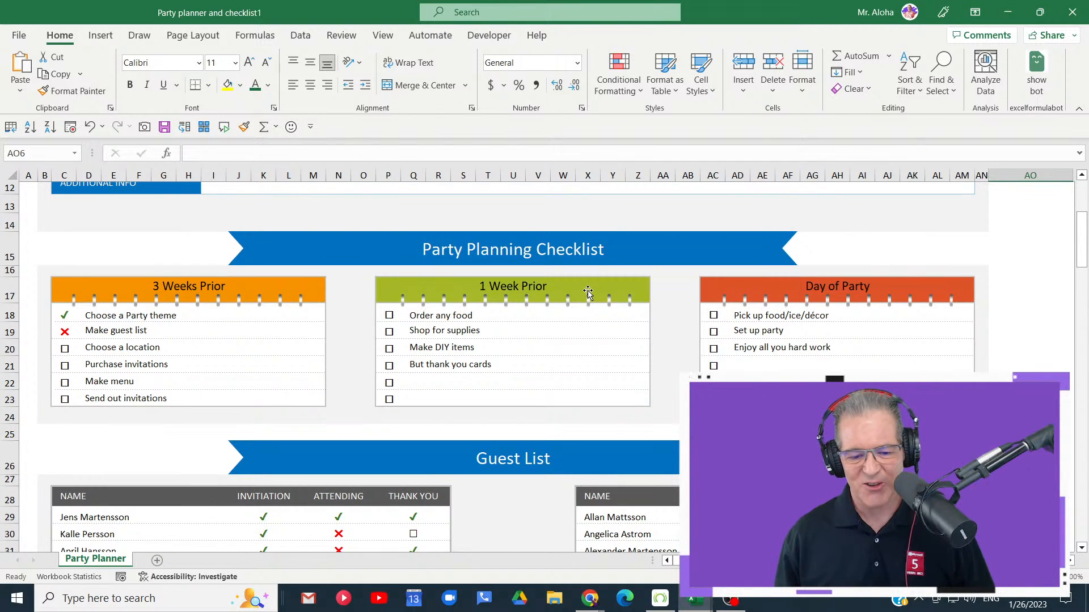
pyautogui.scroll(4, 588, 292)
pyautogui.scroll(-8, 588, 293)
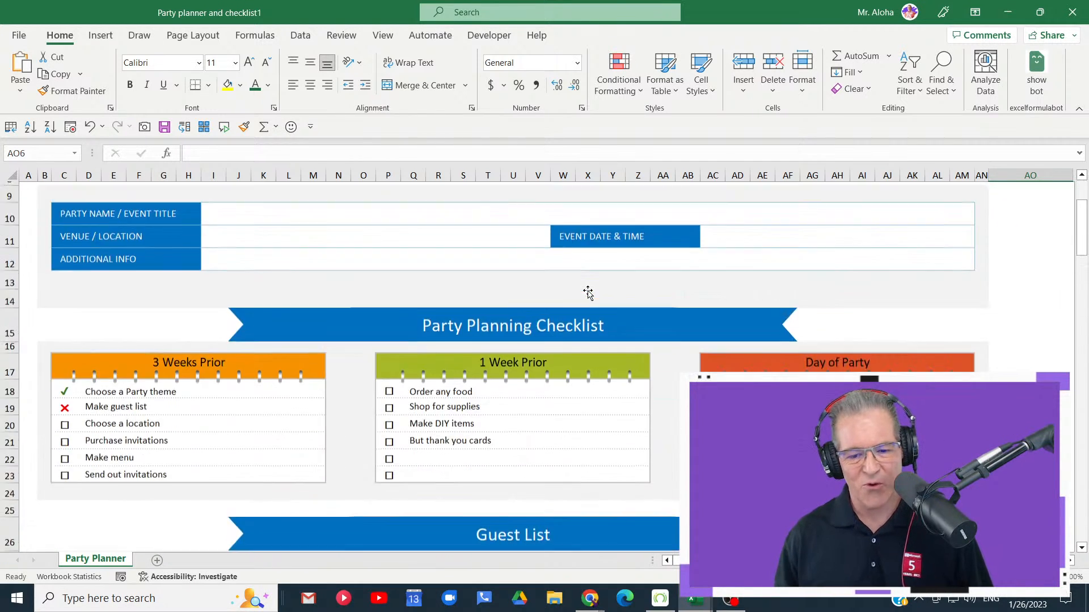
pyautogui.scroll(-8, 588, 292)
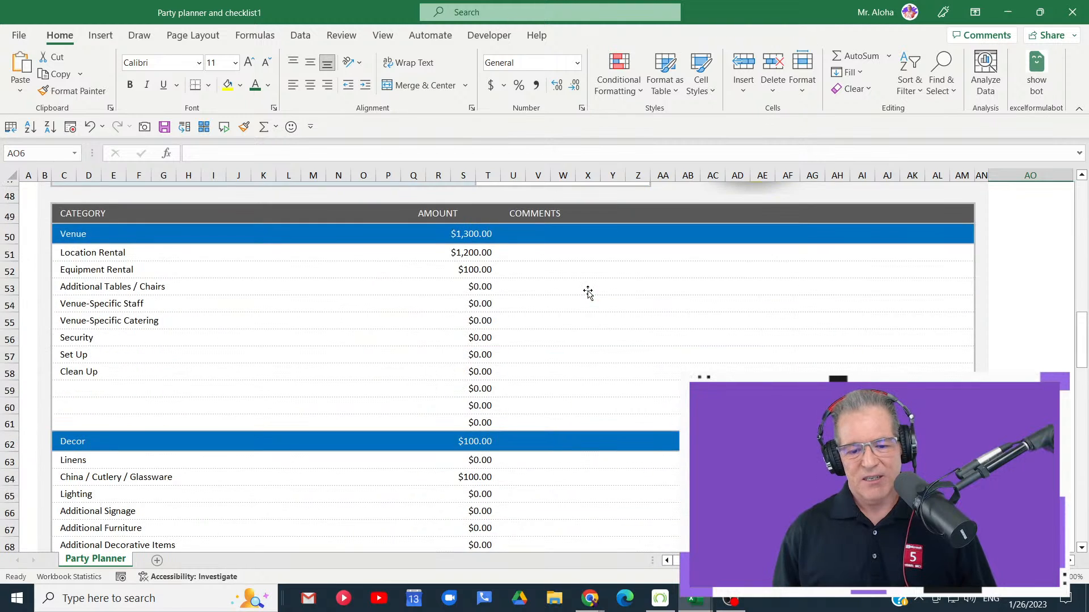
pyautogui.scroll(16, 586, 291)
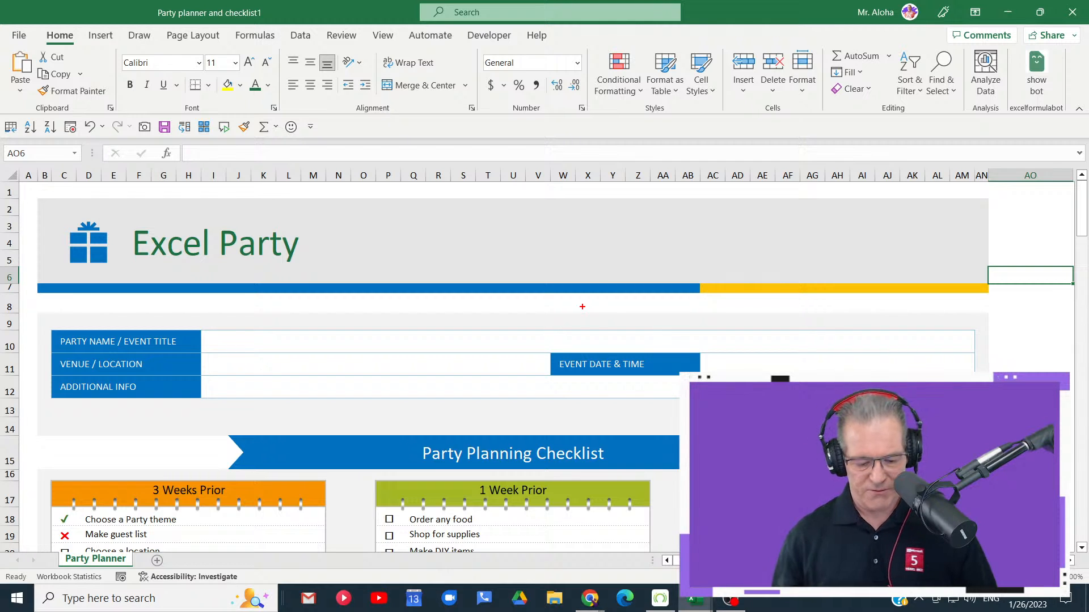
# - Annotate the screen with the text "F12" beside the sheet title and clear the annotation
pyautogui.moveTo(524, 241); pyautogui.dragTo(524, 286)
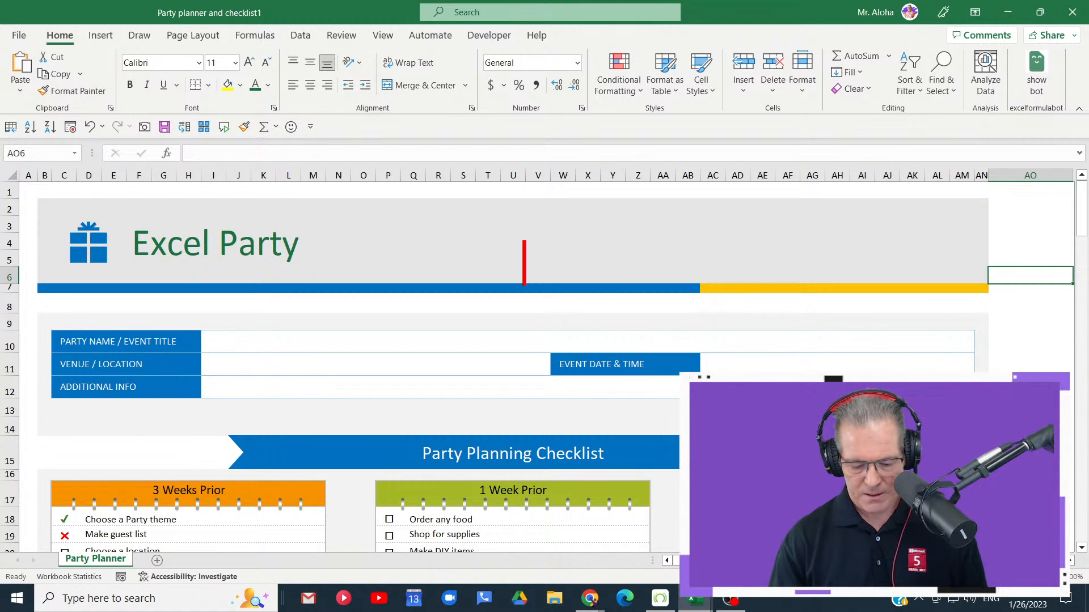
pyautogui.write('F12')
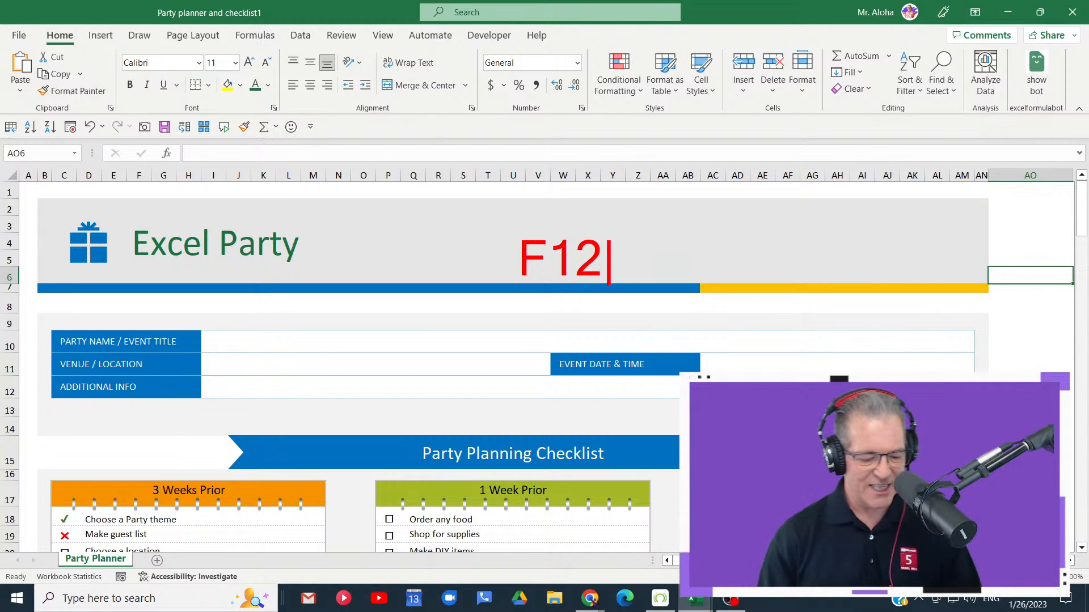
pyautogui.press('Escape')
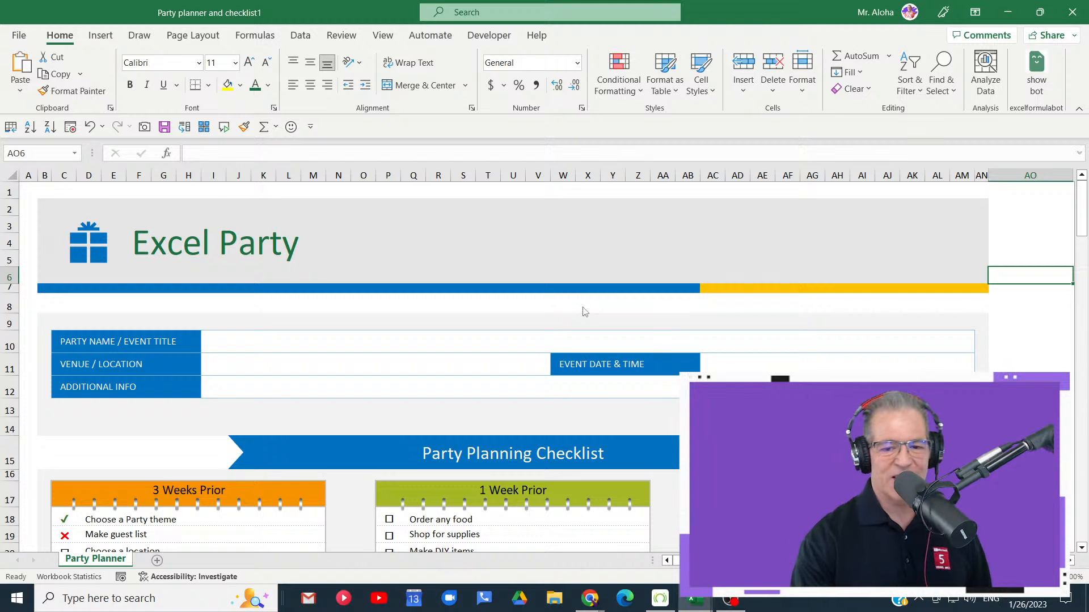
# - Open the full Save As dialog to examine its folder, file name and file type fields, and close it without saving
pyautogui.press('F12')
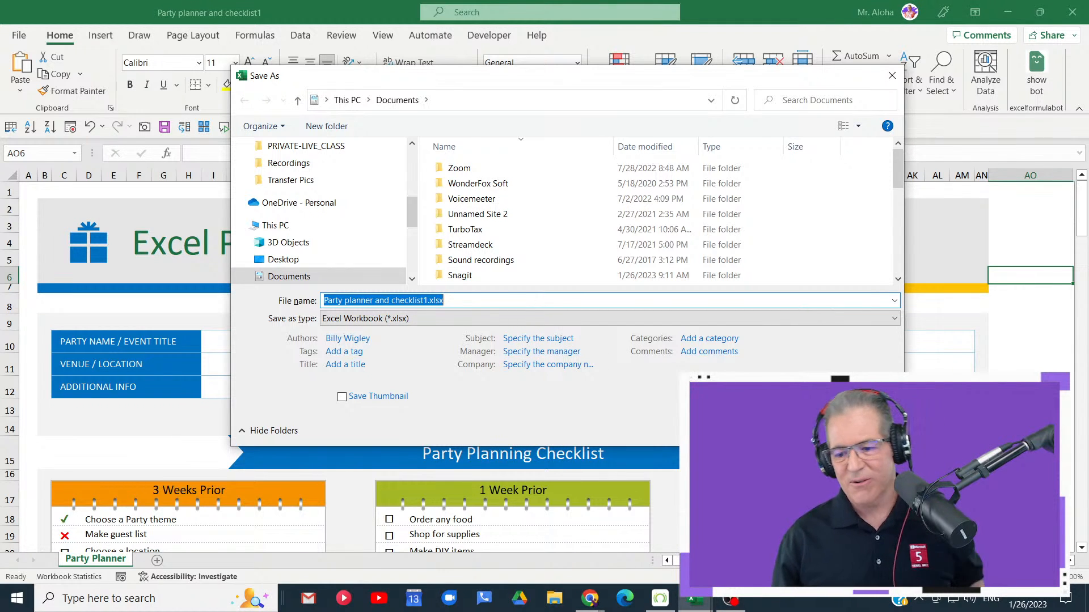
pyautogui.press('Escape')
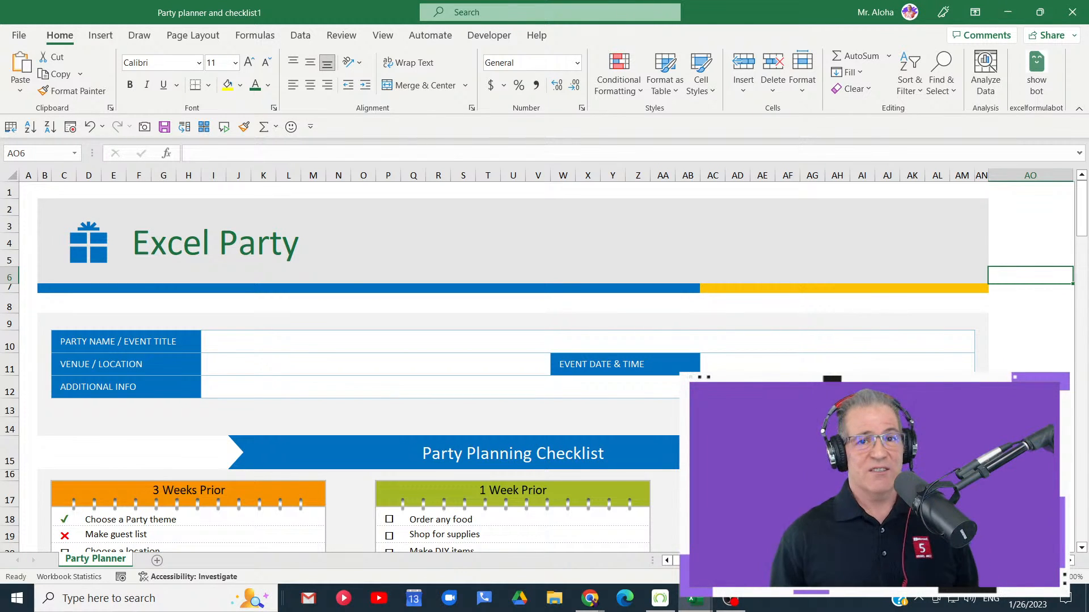
# - Select the title banner, look over the party planner sheet, and close the workbook without saving its changes
pyautogui.click(64, 207)
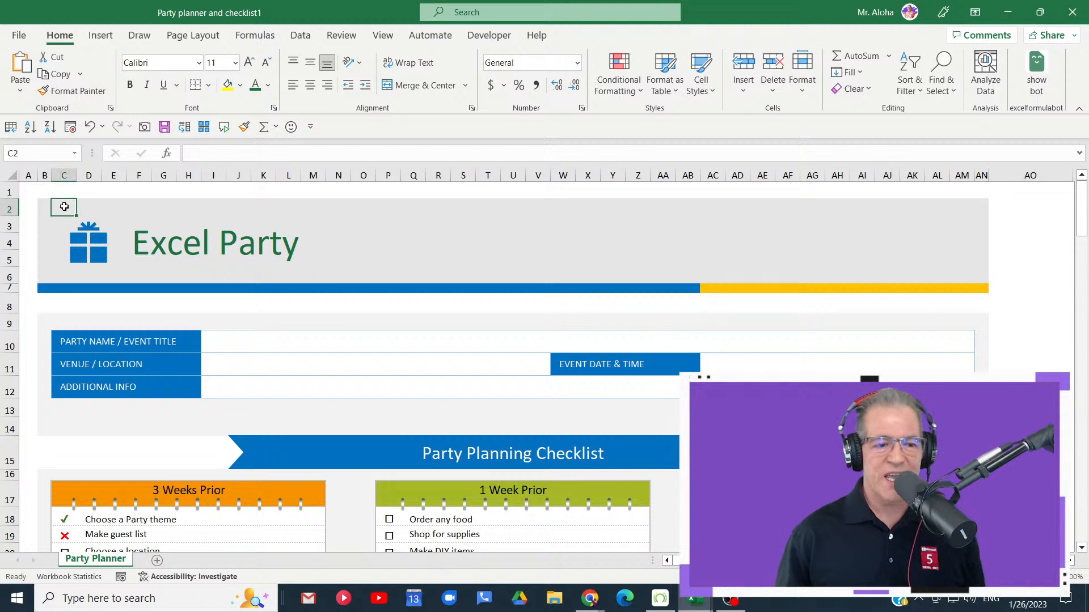
pyautogui.moveTo(46, 208); pyautogui.dragTo(725, 215)
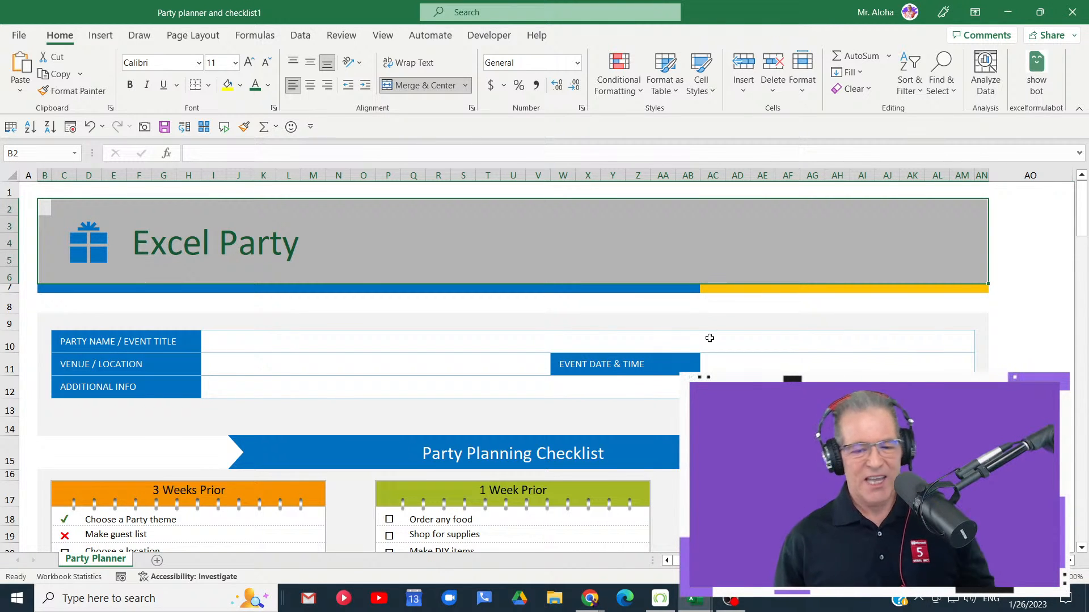
pyautogui.scroll(-9, 708, 340)
pyautogui.scroll(-10, 709, 341)
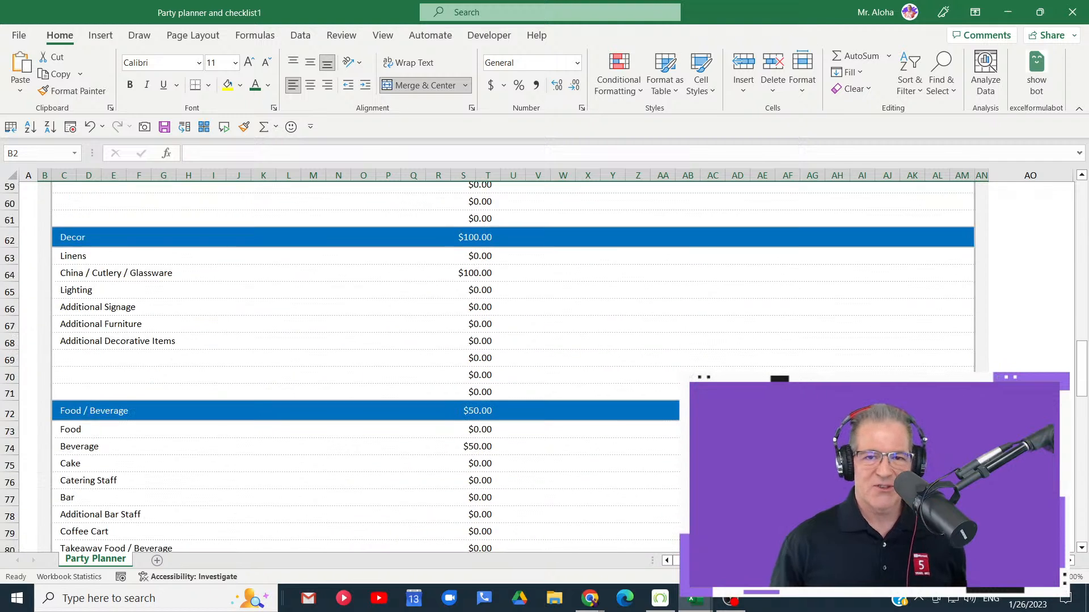
pyautogui.scroll(18, 709, 340)
pyautogui.scroll(1, 511, 340)
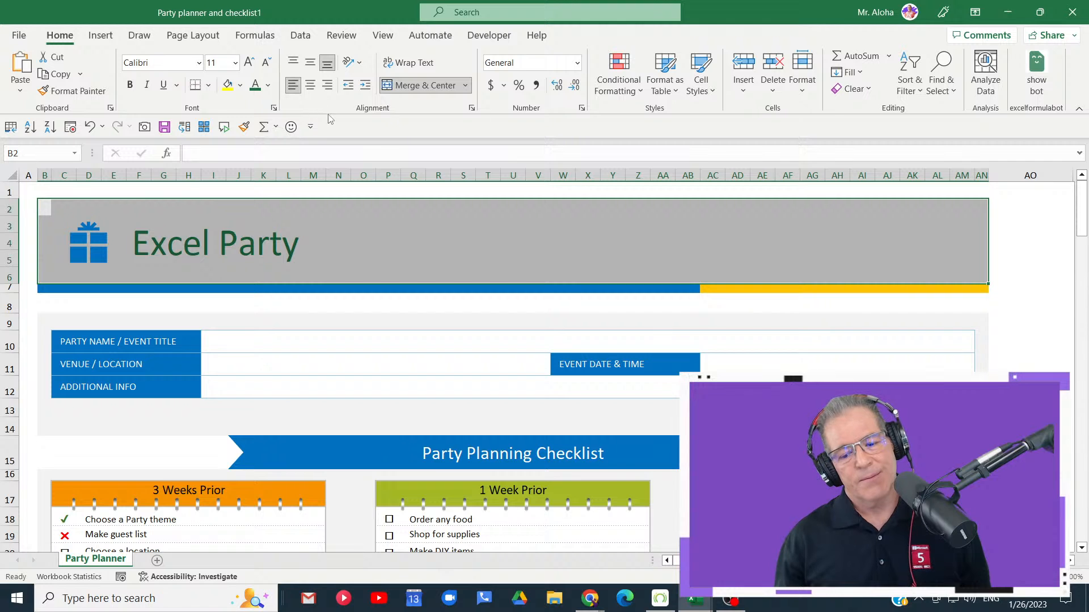
pyautogui.click(1072, 12)
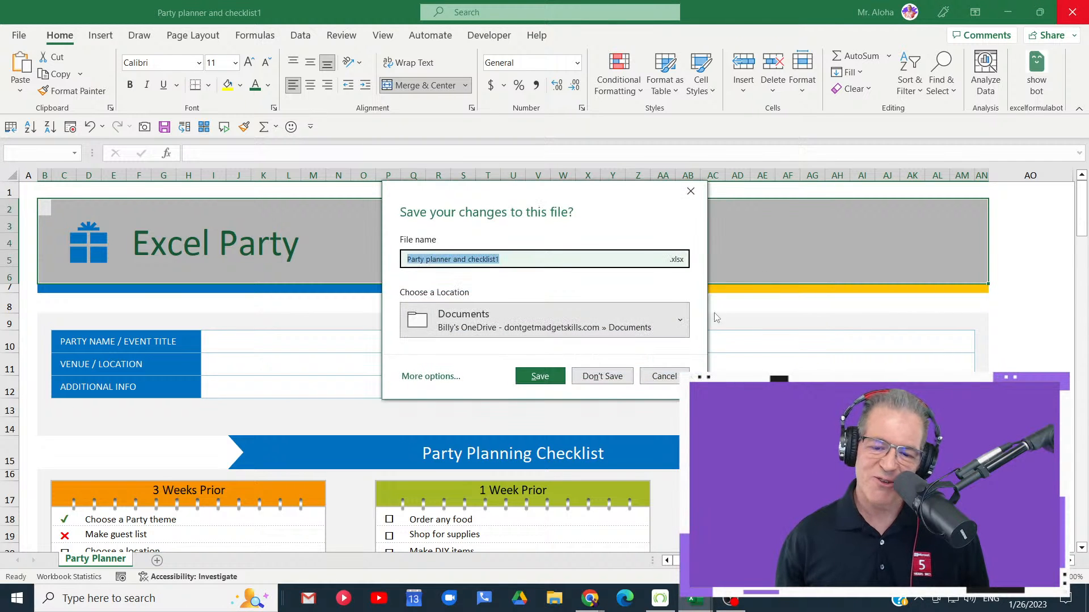
pyautogui.click(584, 380)
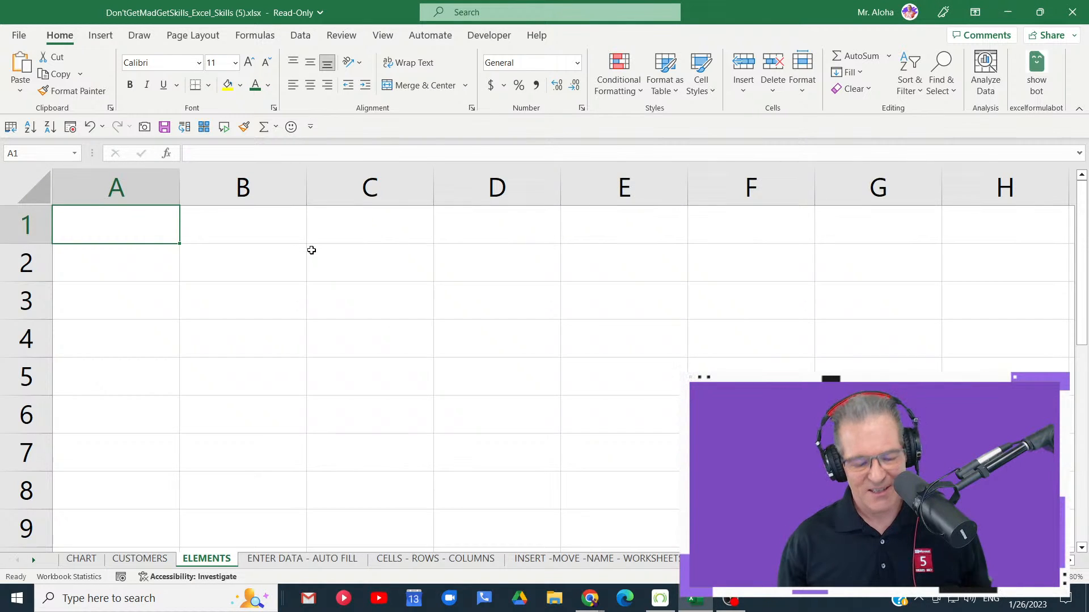
# - Search the online templates for a new workbook using the term "Invoice"
pyautogui.click(18, 36)
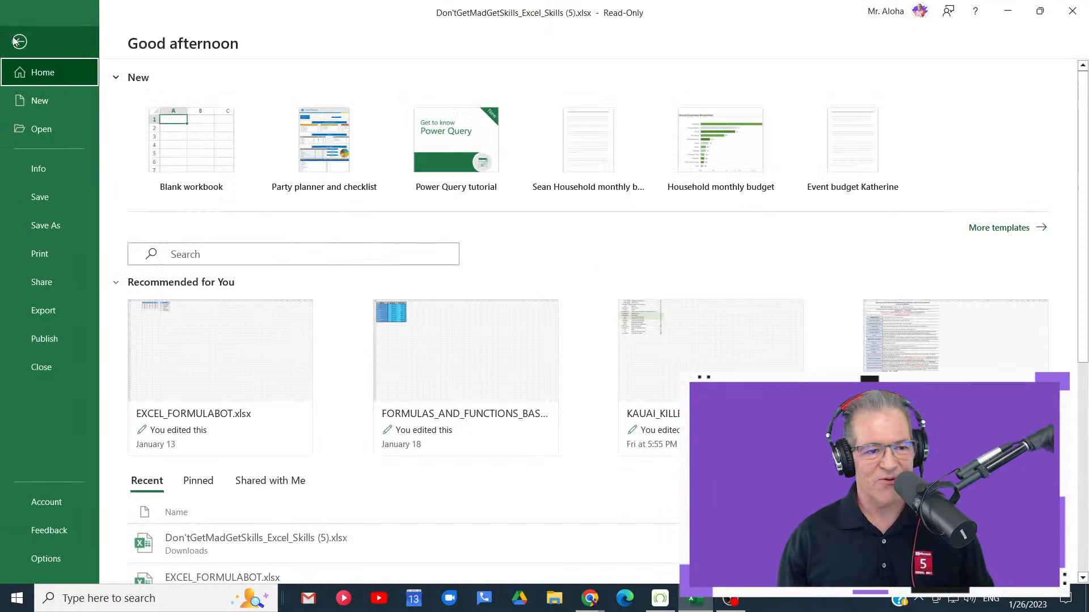
pyautogui.click(64, 100)
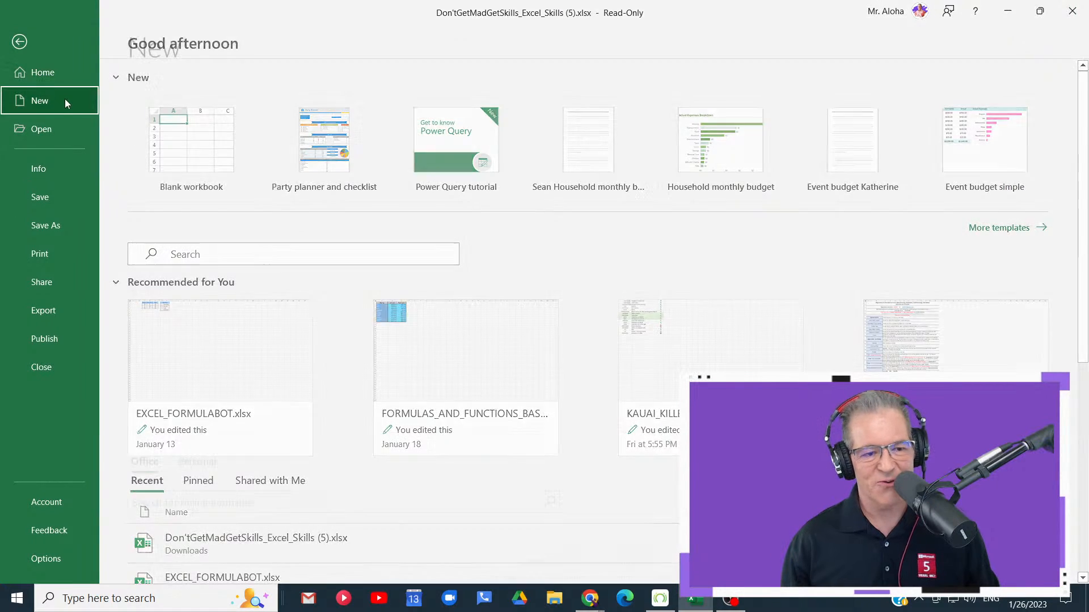
pyautogui.scroll(-5, 304, 319)
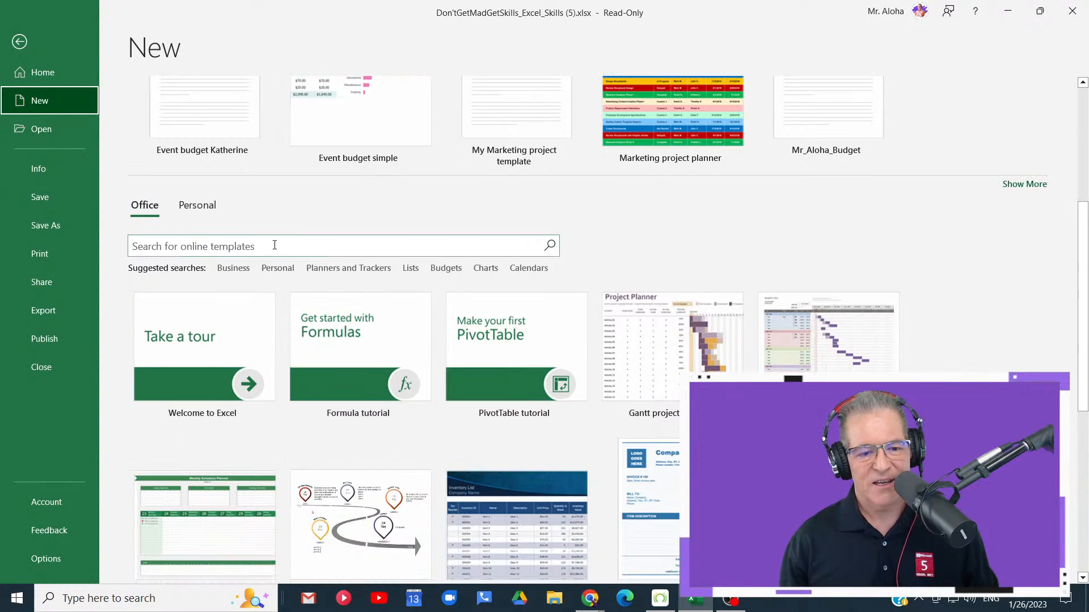
pyautogui.click(274, 244)
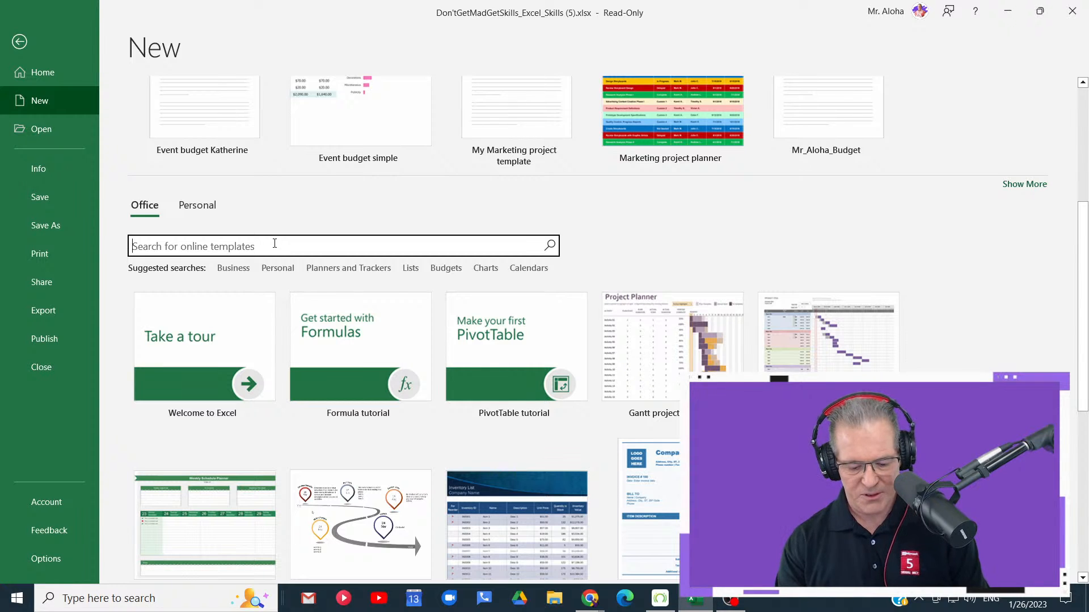
pyautogui.write('Invoice')
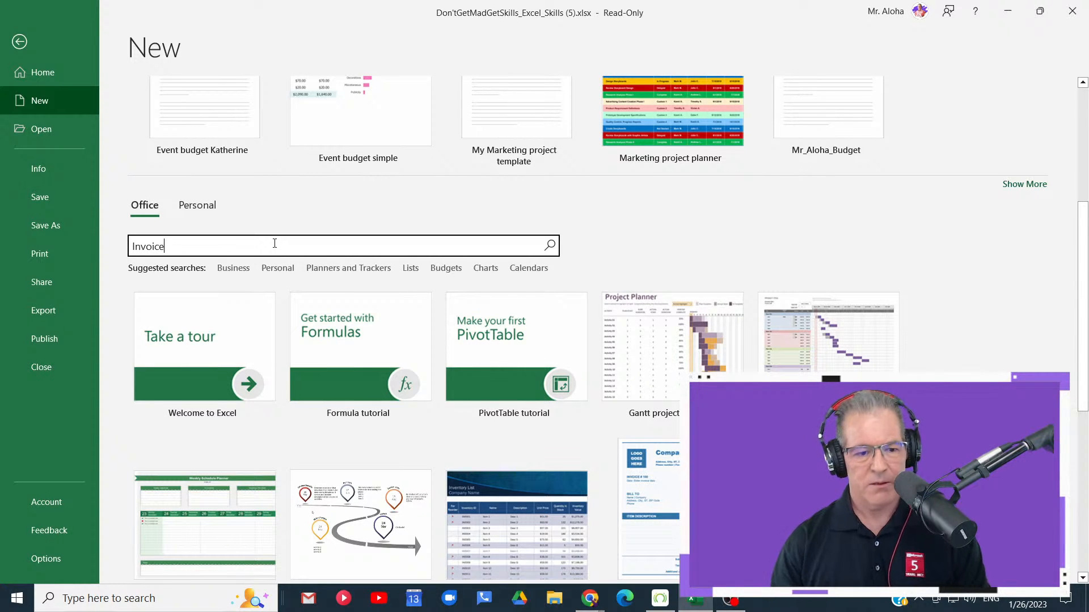
pyautogui.press('Return')
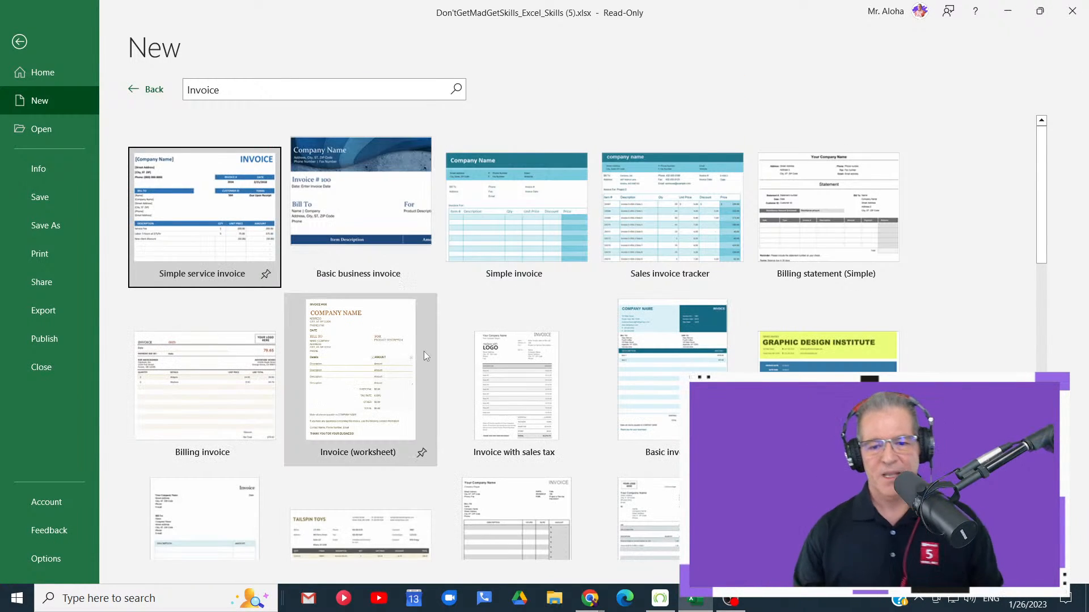
# - Browse the invoice templates and create a new workbook from the "Simple invoice" template
pyautogui.scroll(-5, 421, 365)
pyautogui.scroll(-5, 465, 366)
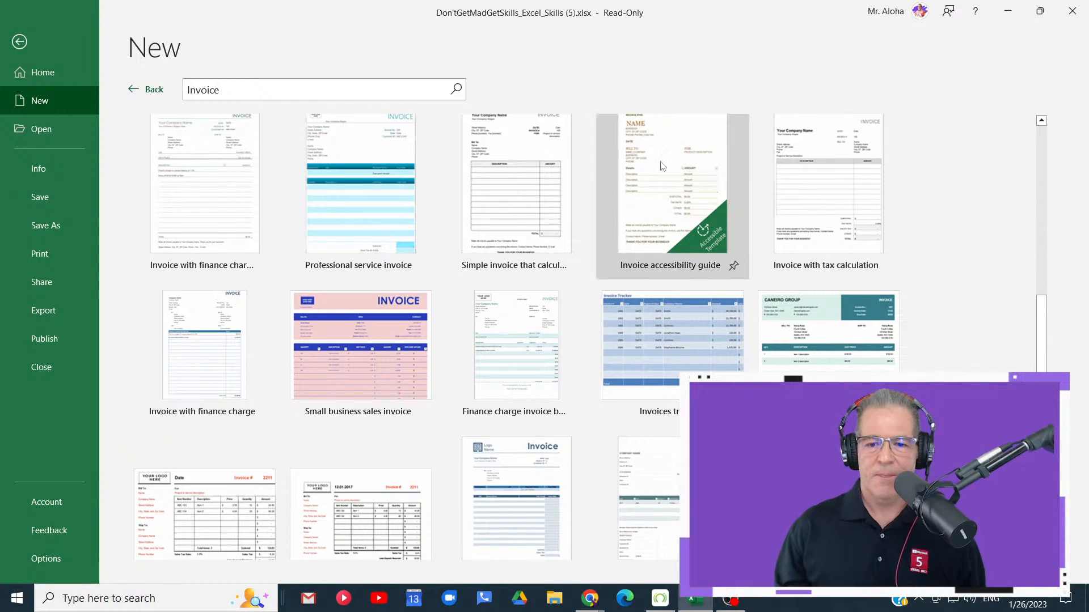
pyautogui.scroll(10, 369, 341)
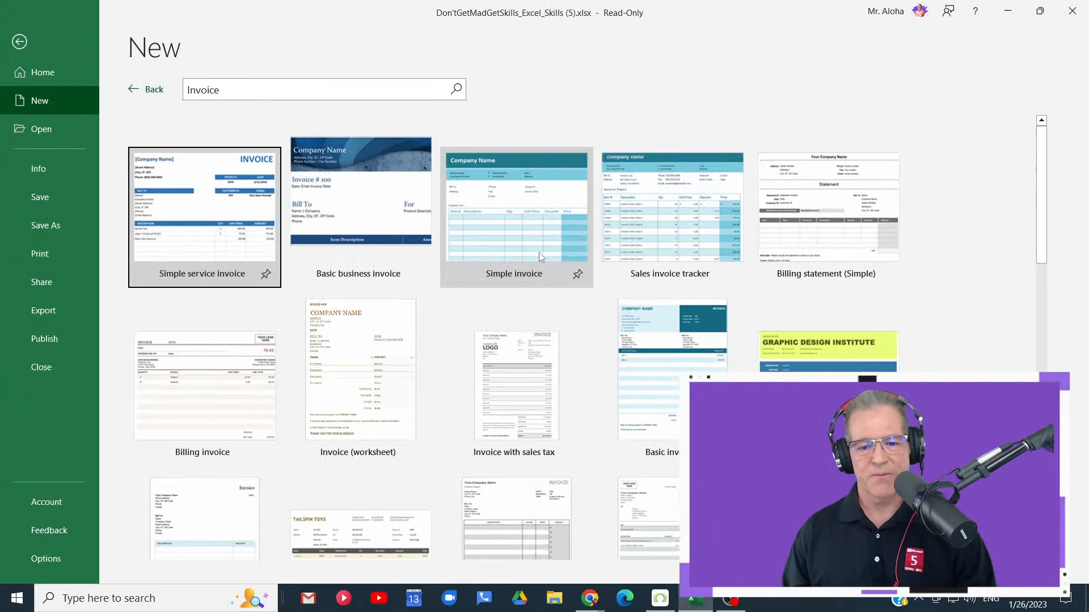
pyautogui.click(539, 218)
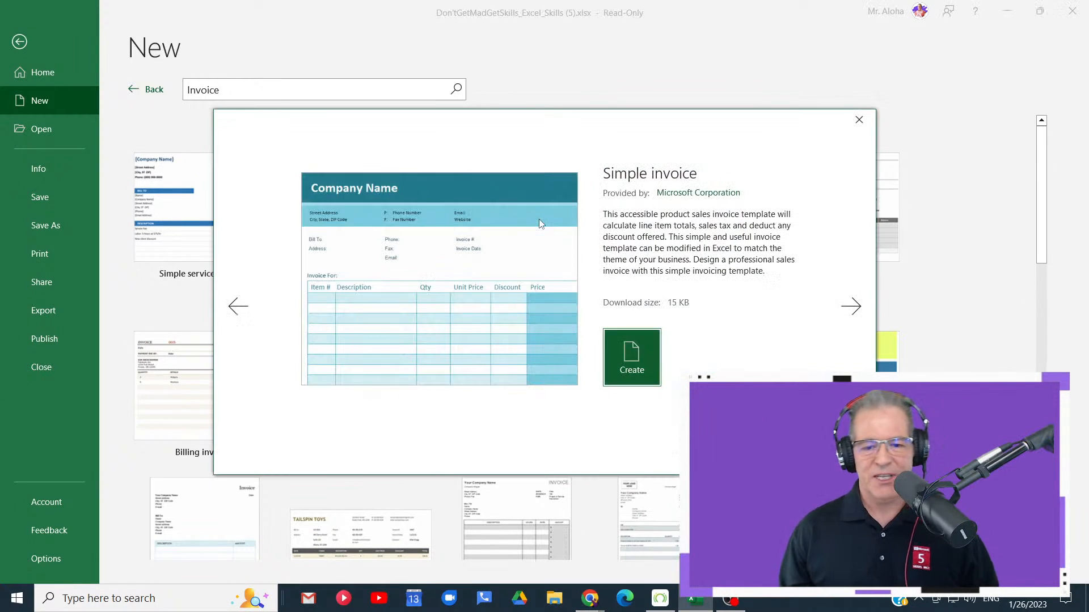
pyautogui.click(639, 354)
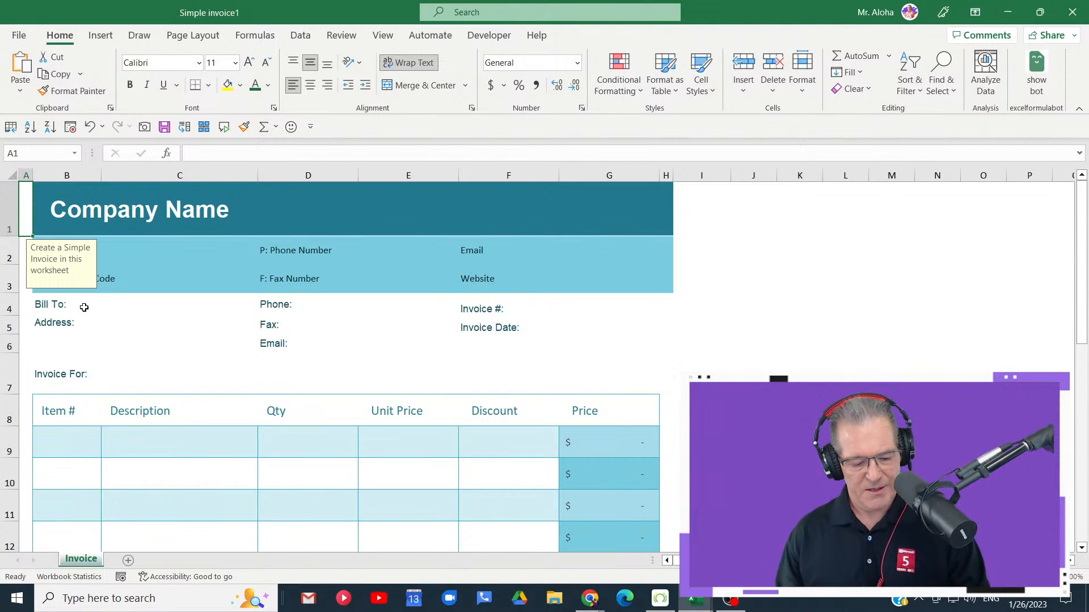
# - Annotate the note attached to cell A1 with a red rectangle and an arrow, and clear the annotation
pyautogui.hotkey('ctrl', '1')
pyautogui.click(55, 258)
pyautogui.moveTo(11, 72)
pyautogui.mouseDown()
pyautogui.moveTo(91, 271)
pyautogui.moveTo(232, 352)
pyautogui.mouseUp()
pyautogui.moveTo(203, 263); pyautogui.dragTo(330, 263)
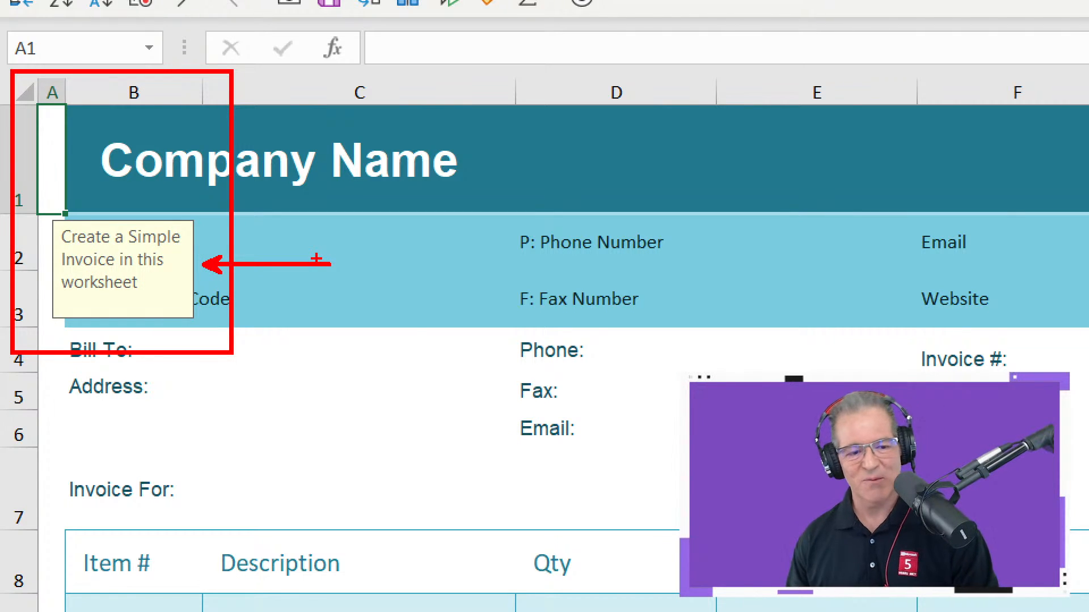
pyautogui.press('Escape')
# - Annotate the Table Design heading available for the first Qty cell, D9, and collapse the ribbon
pyautogui.scroll(-2, 658, 346)
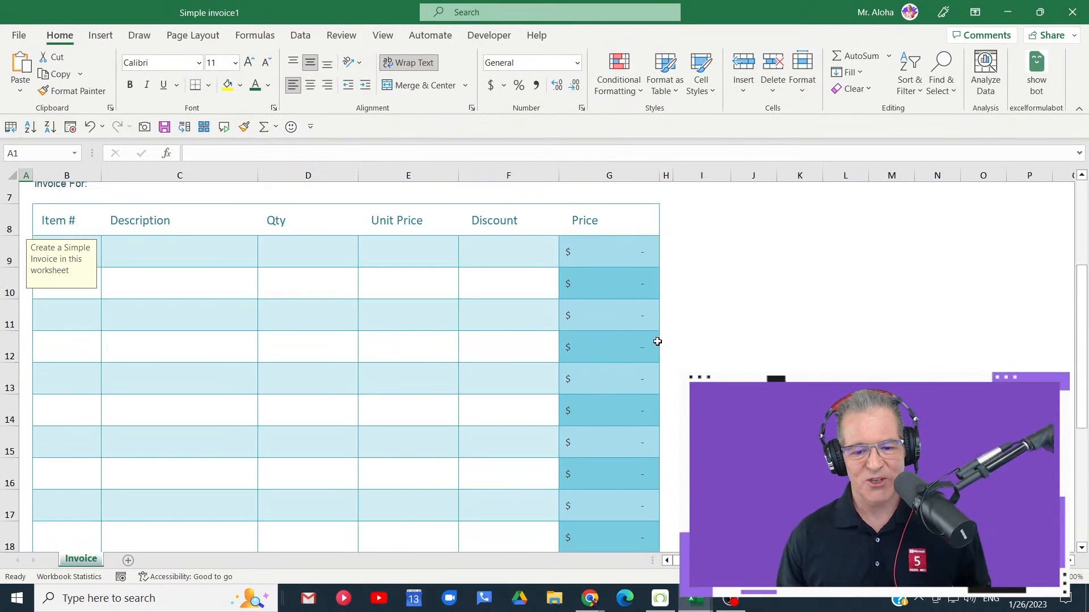
pyautogui.click(323, 264)
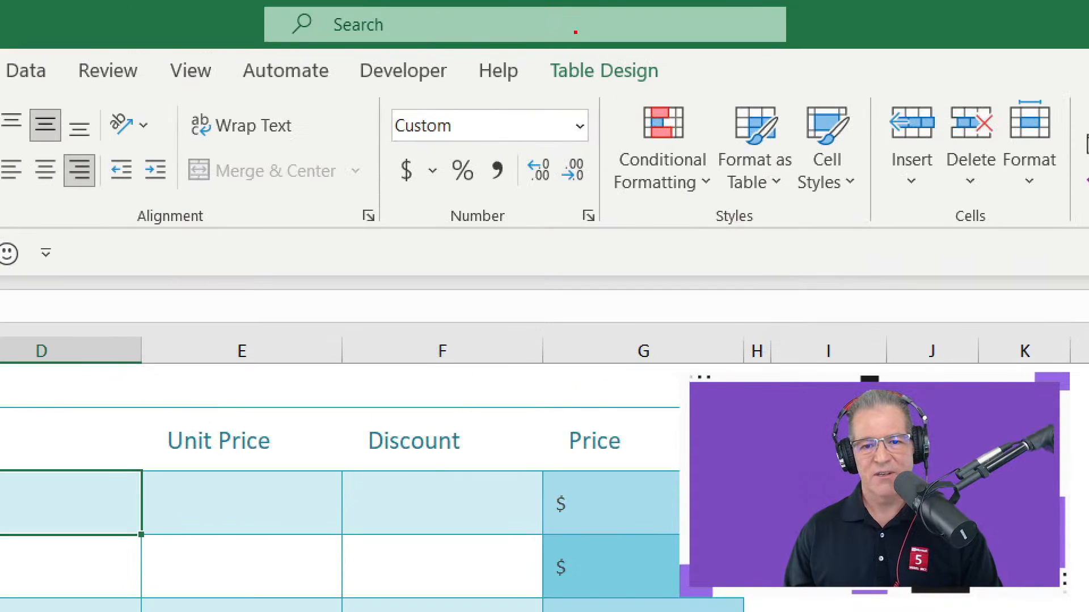
pyautogui.moveTo(557, 22)
pyautogui.mouseDown()
pyautogui.moveTo(620, 50)
pyautogui.moveTo(810, 65)
pyautogui.mouseUp()
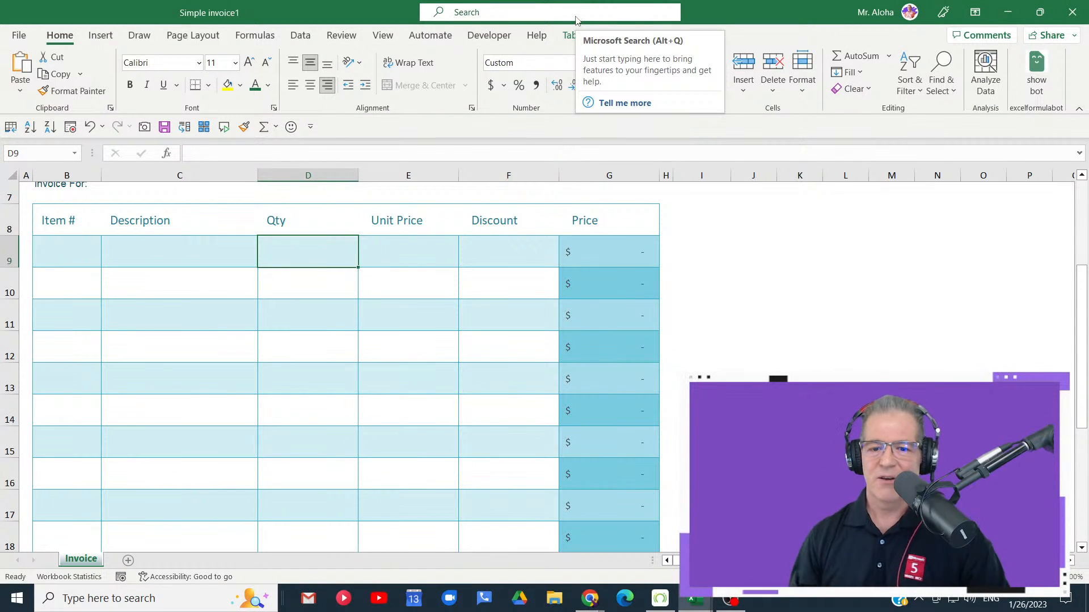
pyautogui.doubleClick(73, 42)
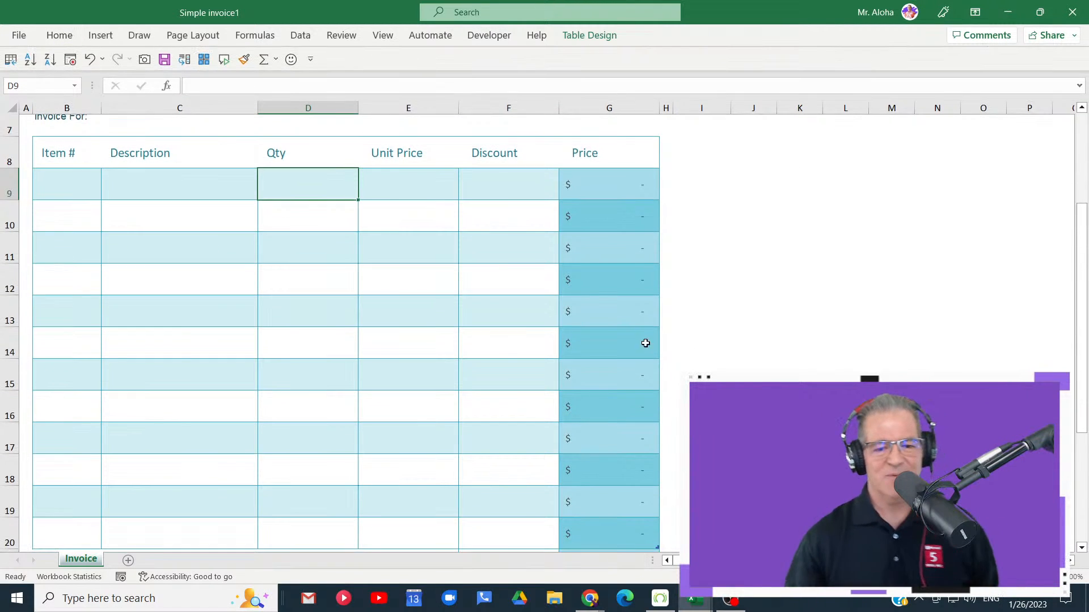
pyautogui.scroll(2, 642, 346)
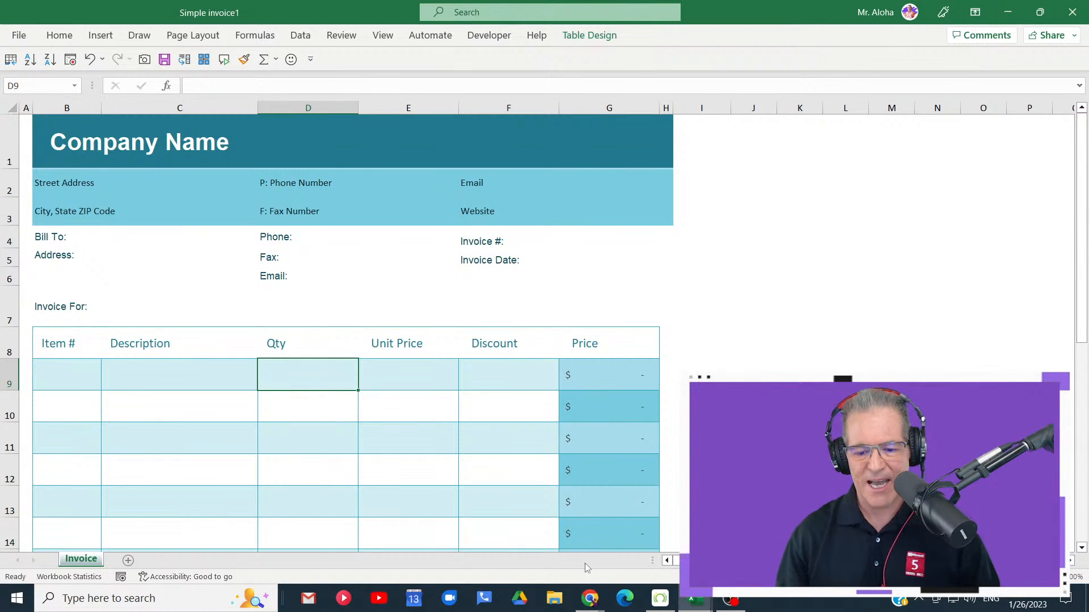
# - Switch to the Community window in Google Chrome and open the dontgetmadgetskills.com/courses/vip-member page
pyautogui.moveTo(588, 606)
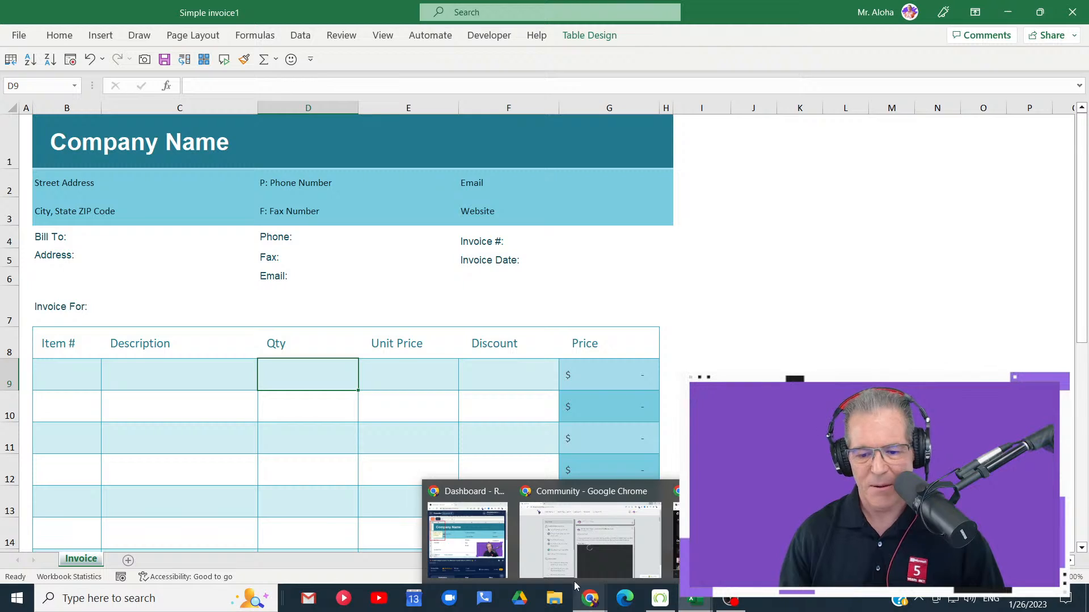
pyautogui.click(589, 539)
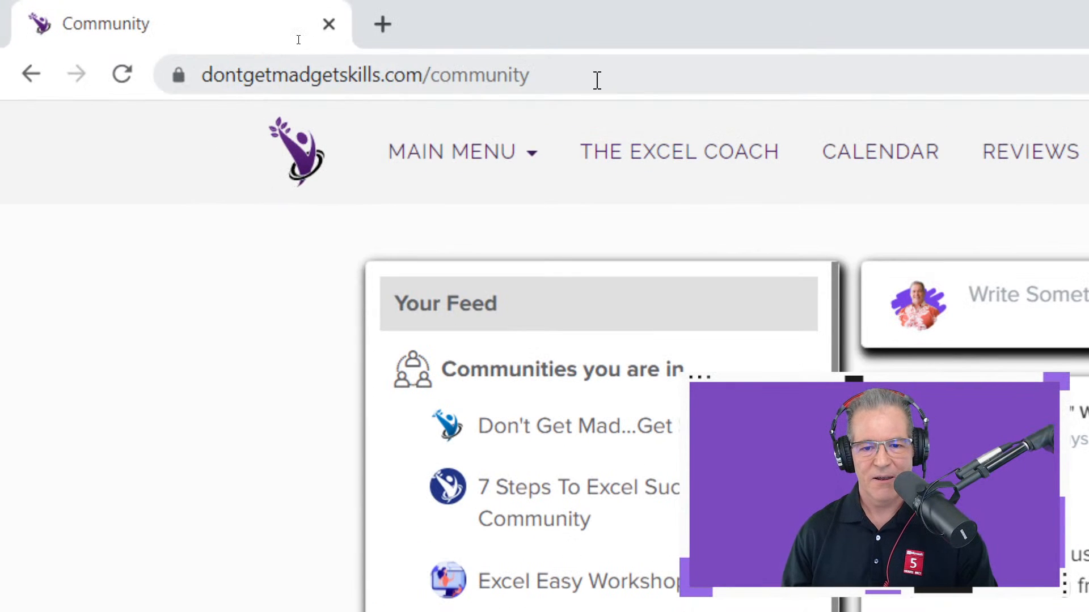
pyautogui.click(596, 80)
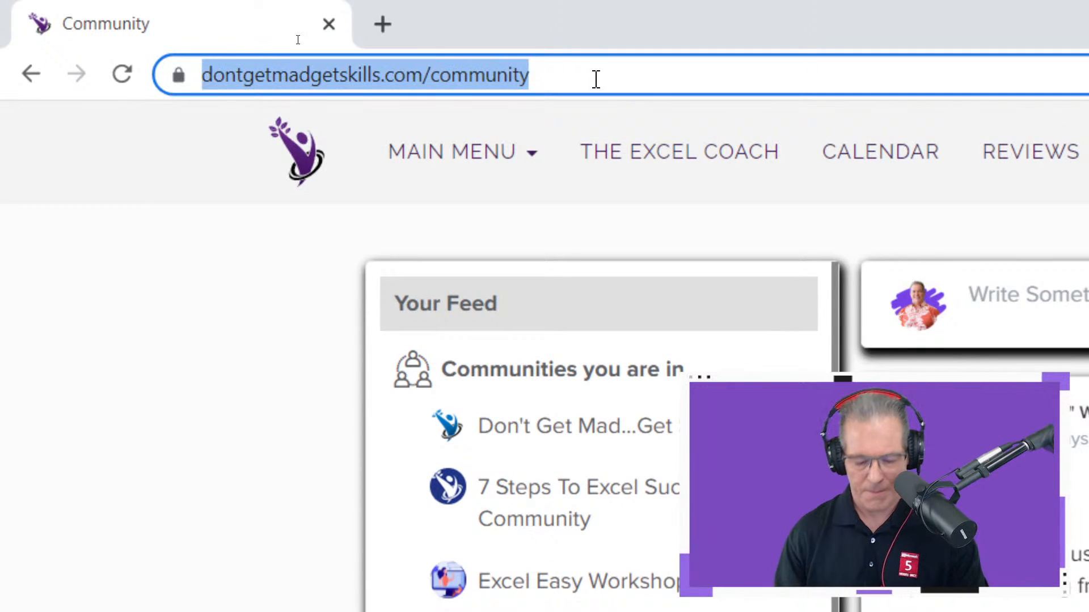
pyautogui.write('my')
pyautogui.press('Return')
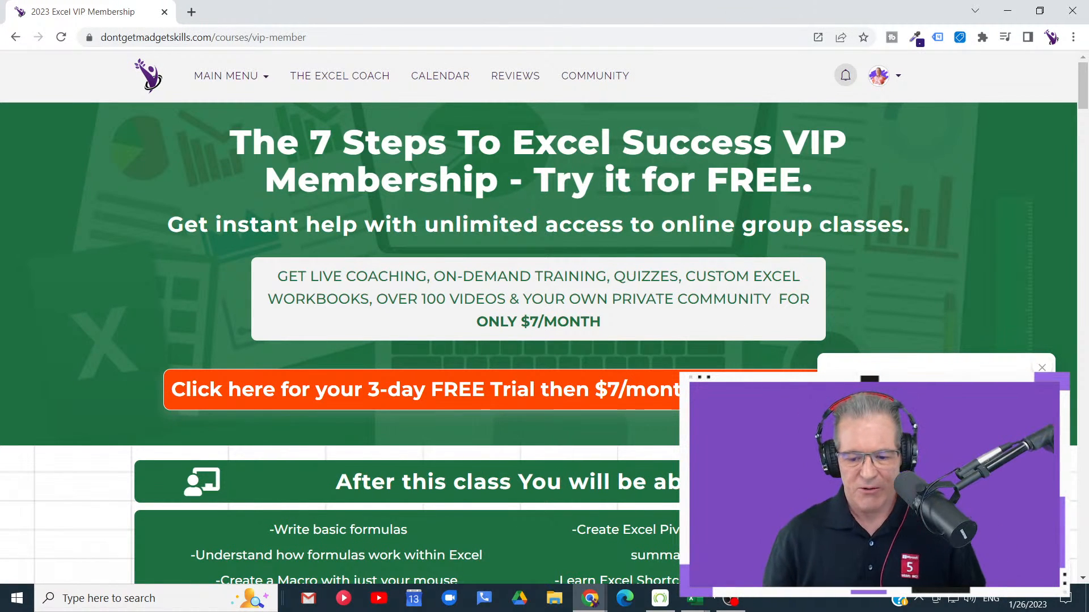
# - Switch back to the Simple invoice workbook in Excel and select the Company Name cell to view its instructions
pyautogui.moveTo(694, 599)
pyautogui.click(770, 538)
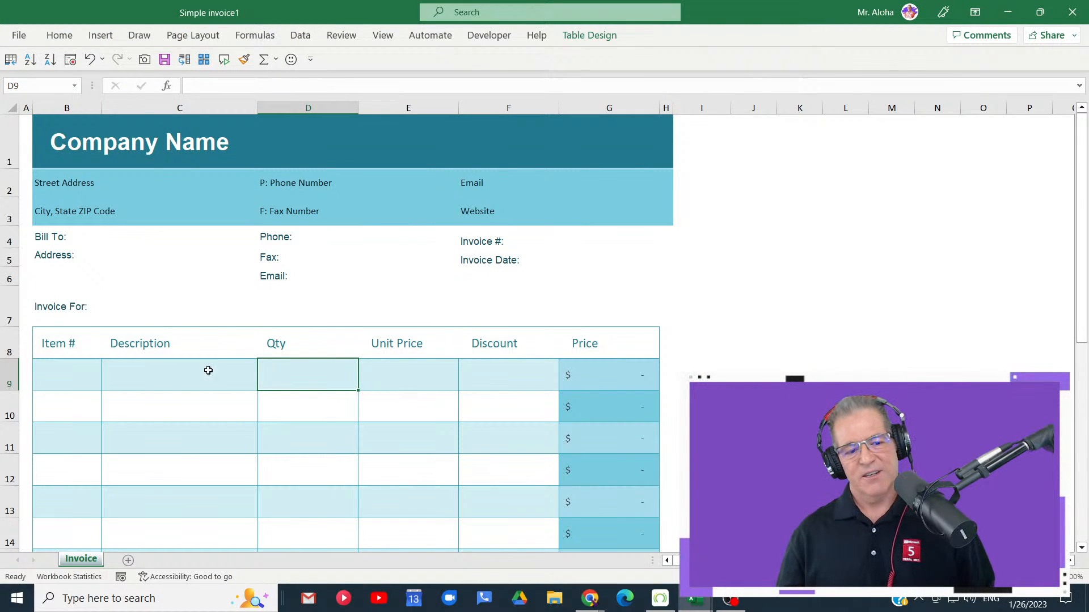
pyautogui.click(78, 376)
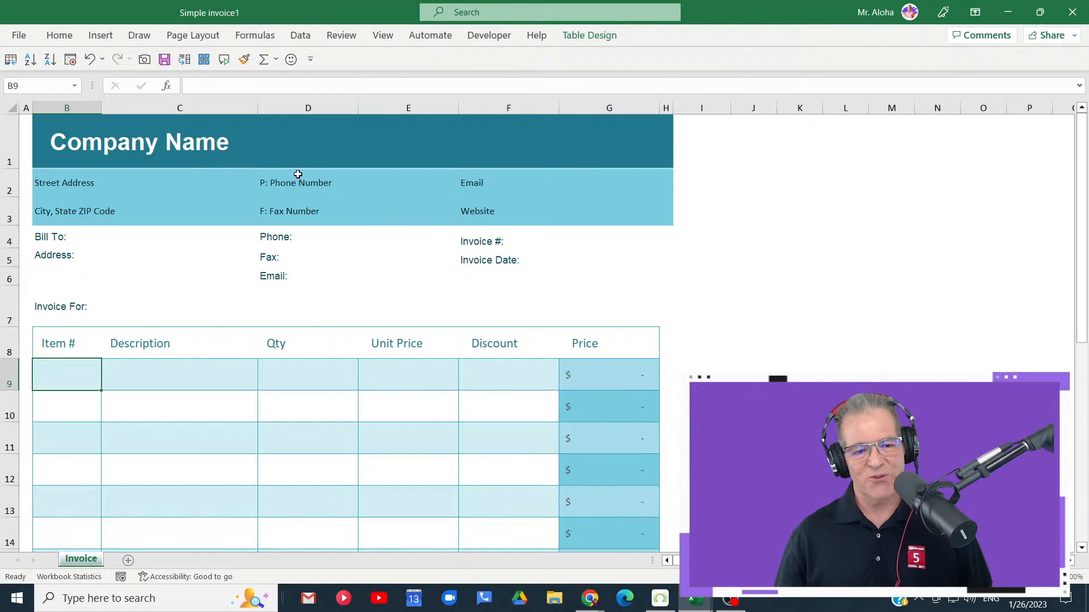
pyautogui.click(63, 123)
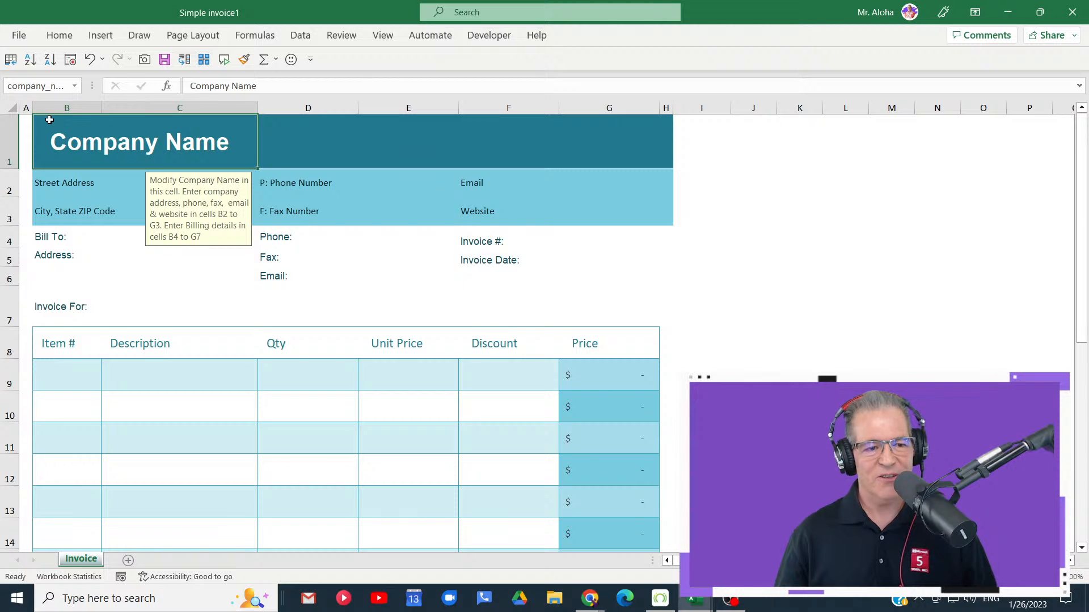
# - Examine the gallery of Office themes for the invoice, close it without choosing one, and collapse the ribbon again
pyautogui.click(214, 37)
pyautogui.click(23, 85)
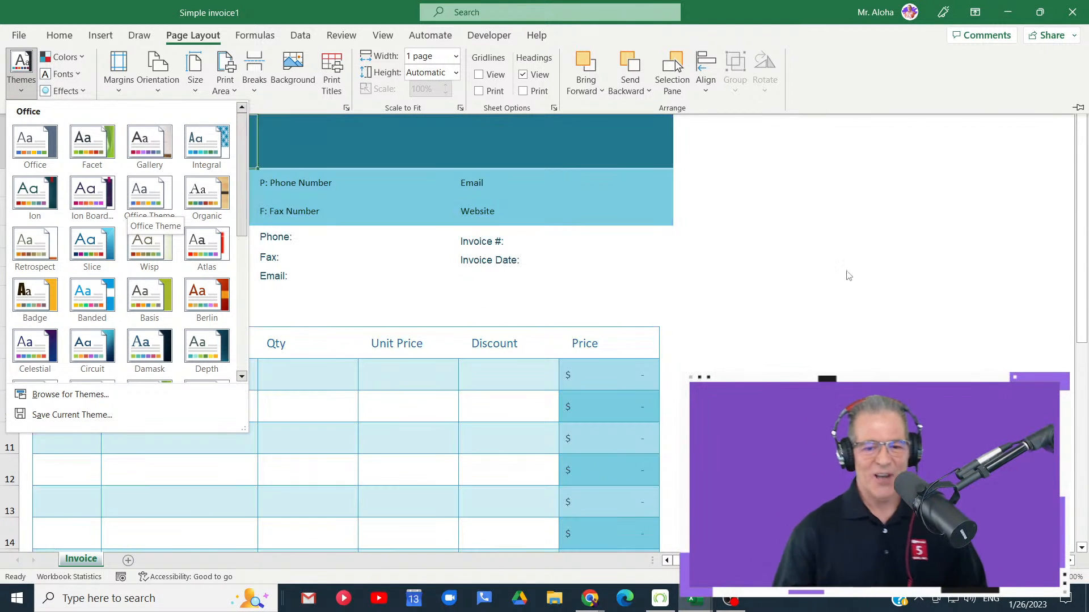
pyautogui.click(710, 262)
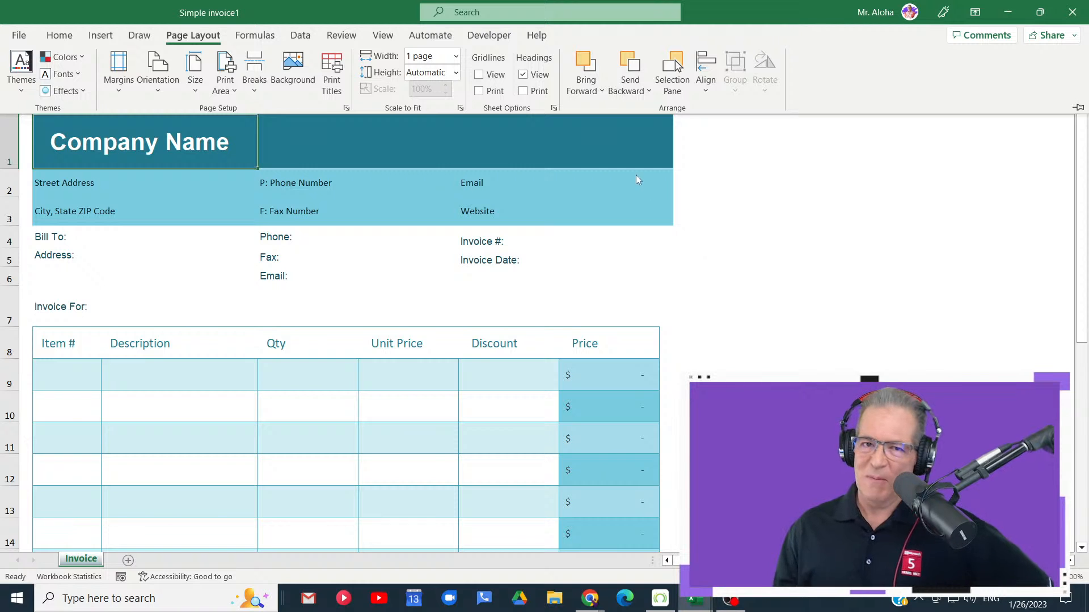
pyautogui.hotkey('ctrl', 'F1')
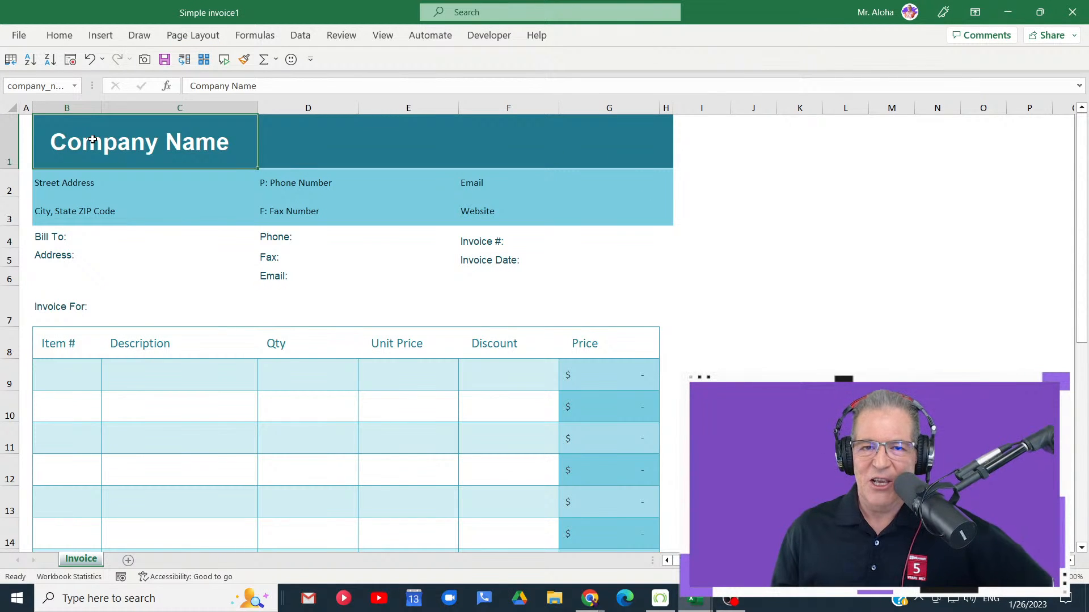
# - Look over the invoice's item table and select its first Item # cell, B9
pyautogui.scroll(-4, 543, 300)
pyautogui.scroll(4, 542, 300)
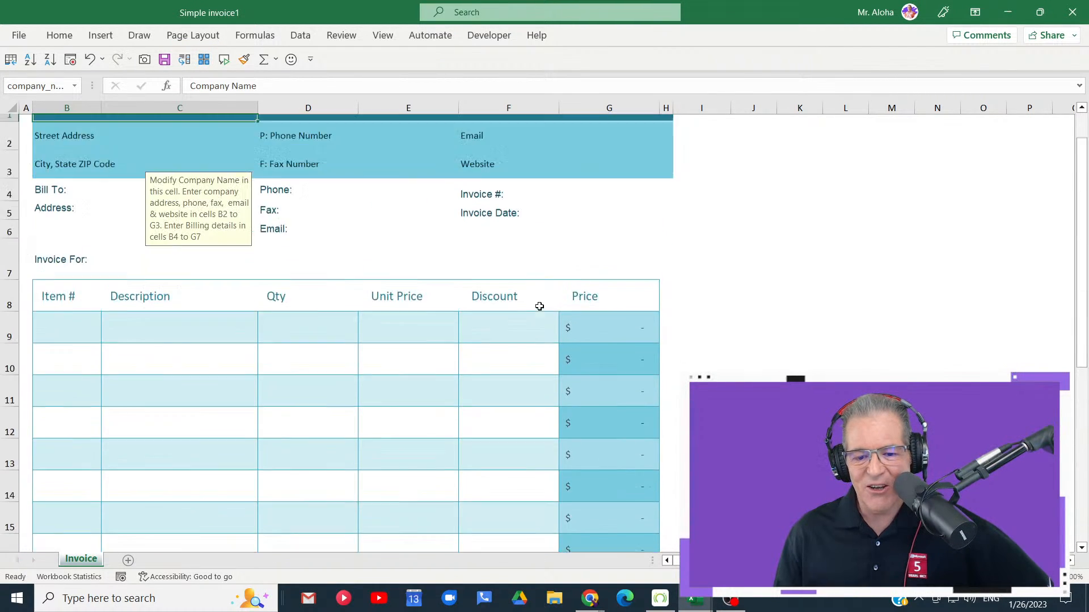
pyautogui.scroll(-2, 537, 308)
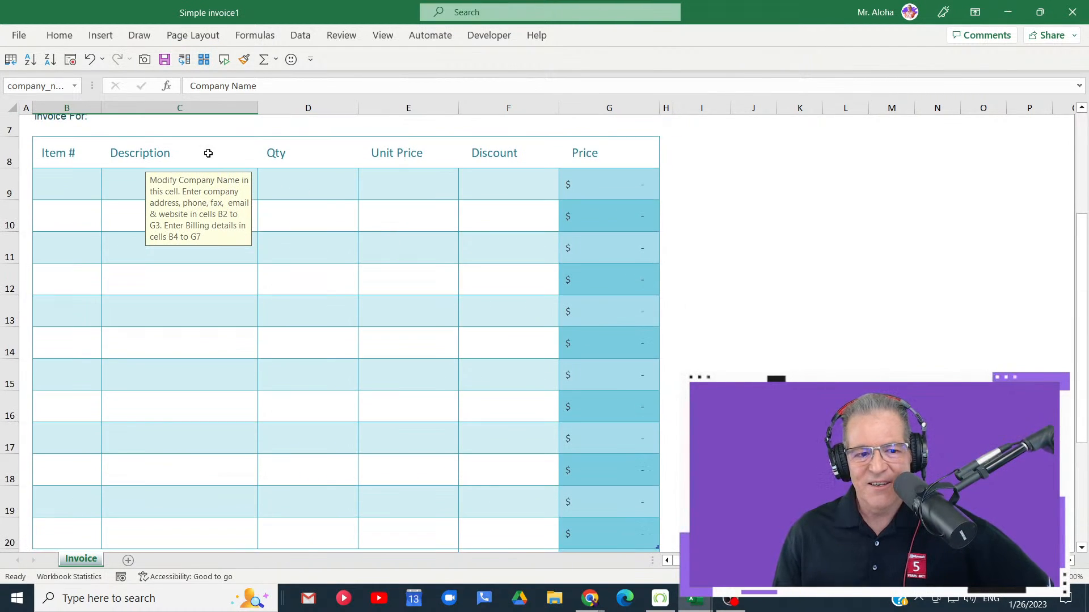
pyautogui.click(69, 180)
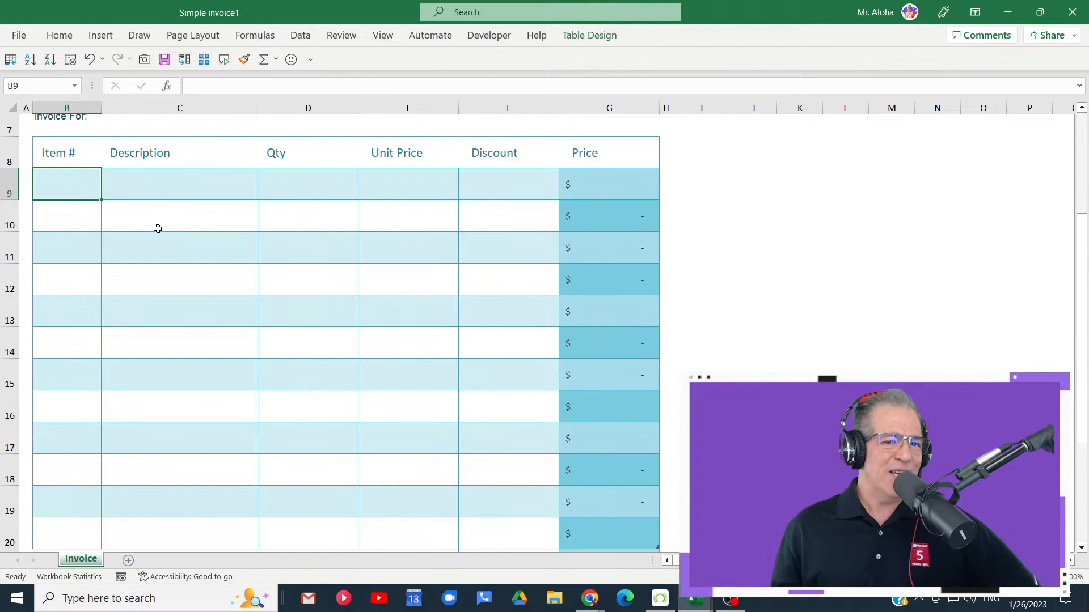
# - Examine the gallery of table styles for the invoice's item table and close it without choosing one
pyautogui.click(591, 40)
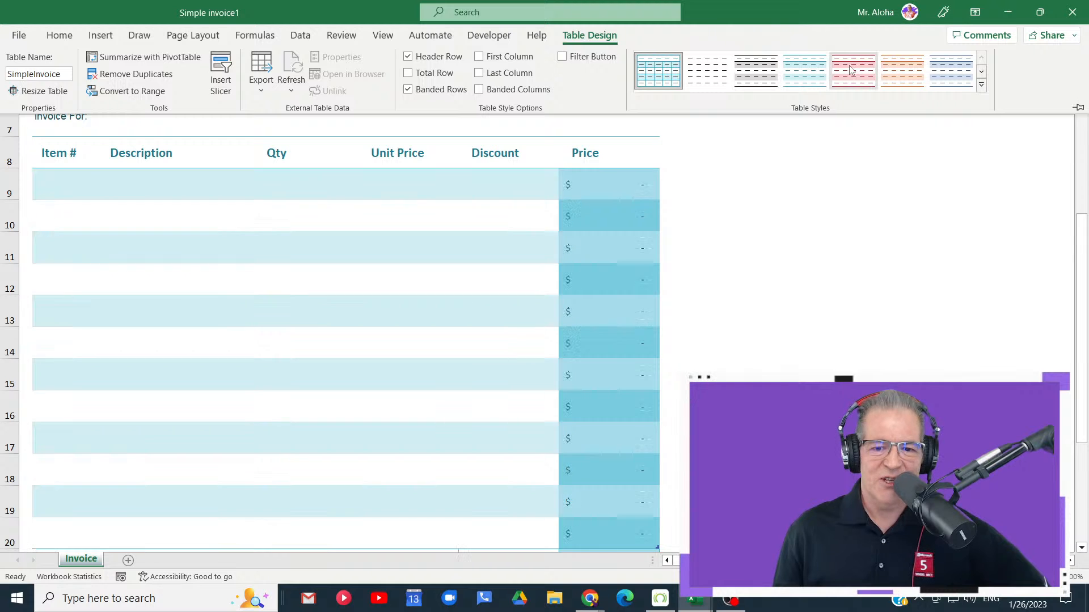
pyautogui.click(980, 85)
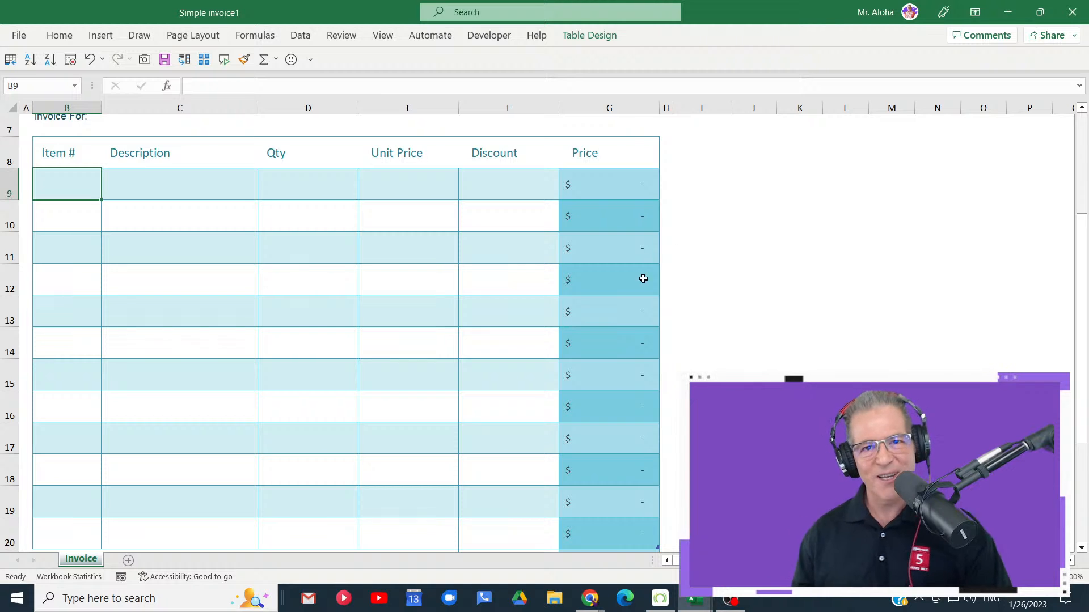
# - Replace the Company Name placeholder in the invoice header with DGM
pyautogui.scroll(2, 419, 267)
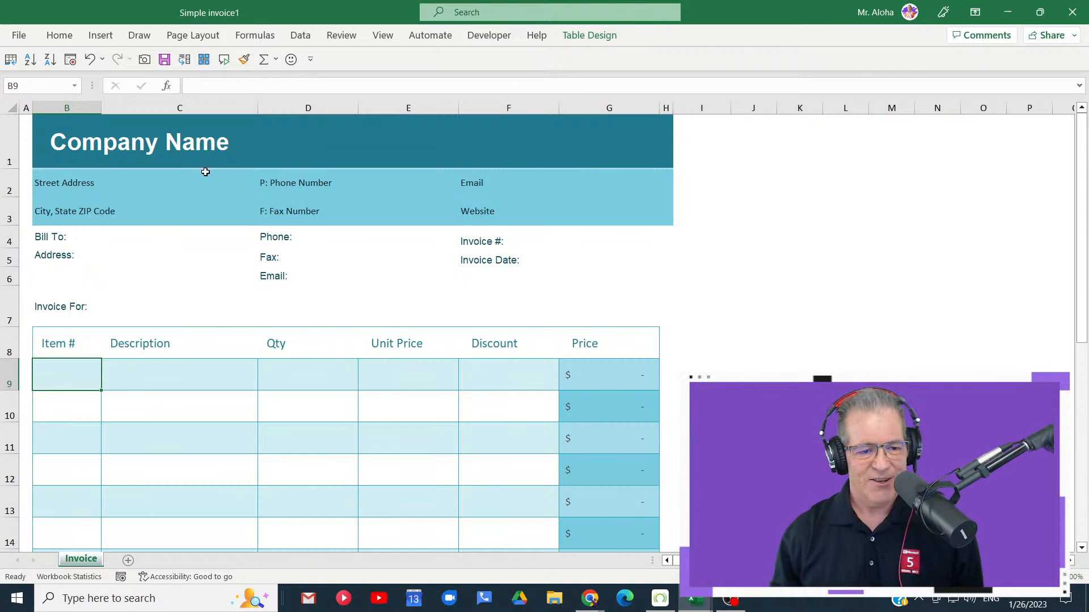
pyautogui.click(156, 139)
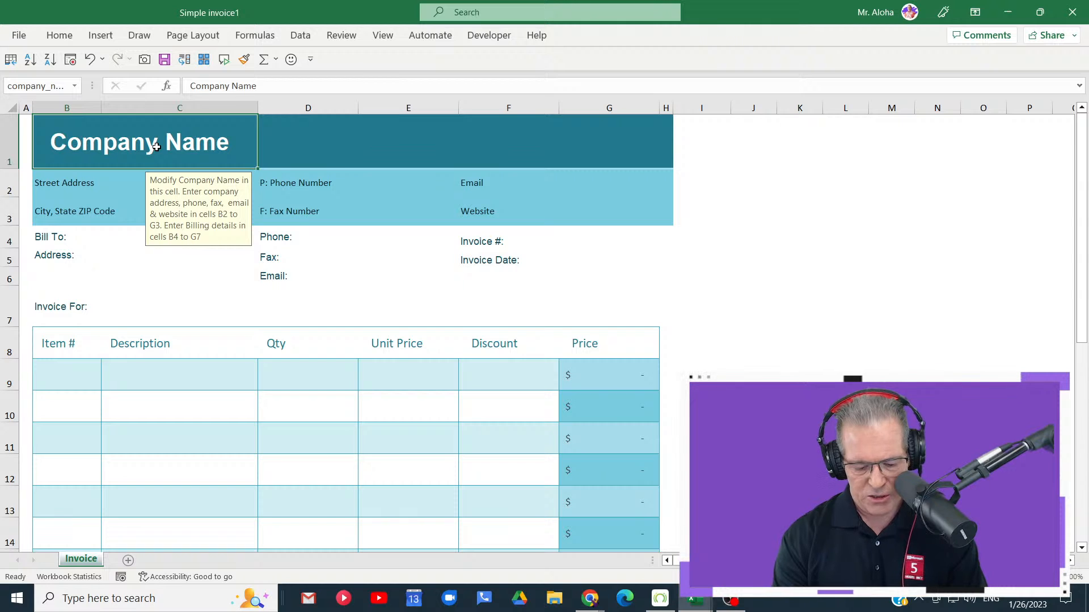
pyautogui.write('DGM')
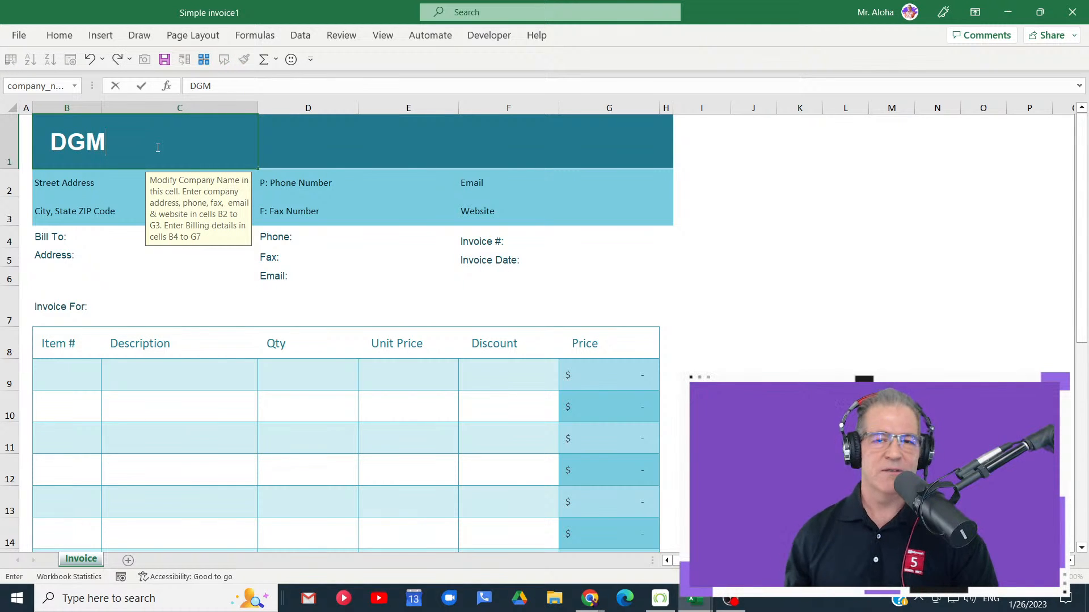
# - Read the entry instructions of the invoice header cells for street address, city, fax number, website and email
pyautogui.click(86, 185)
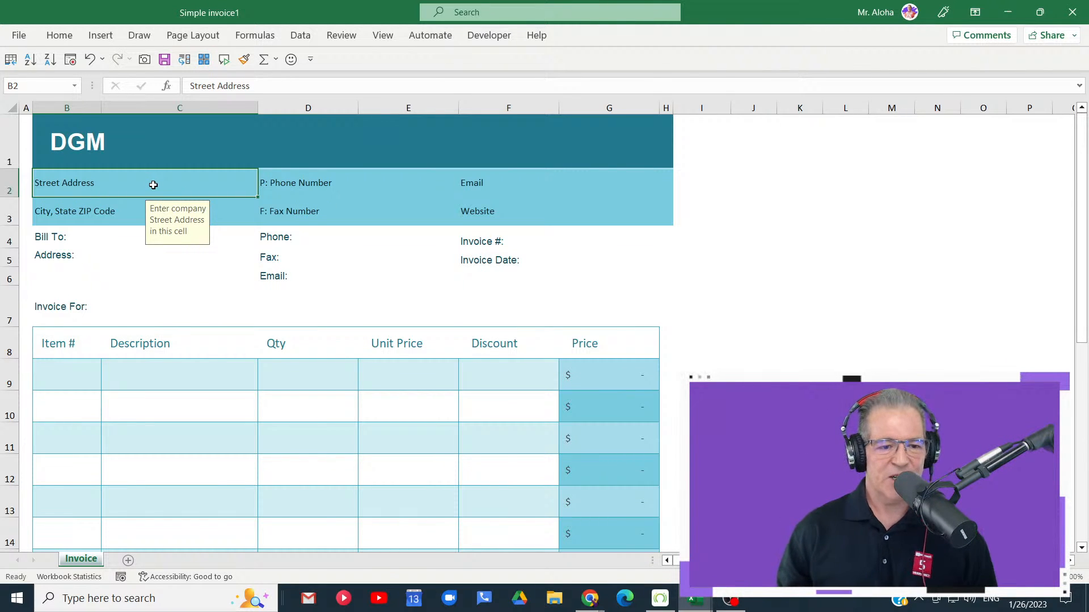
pyautogui.click(134, 210)
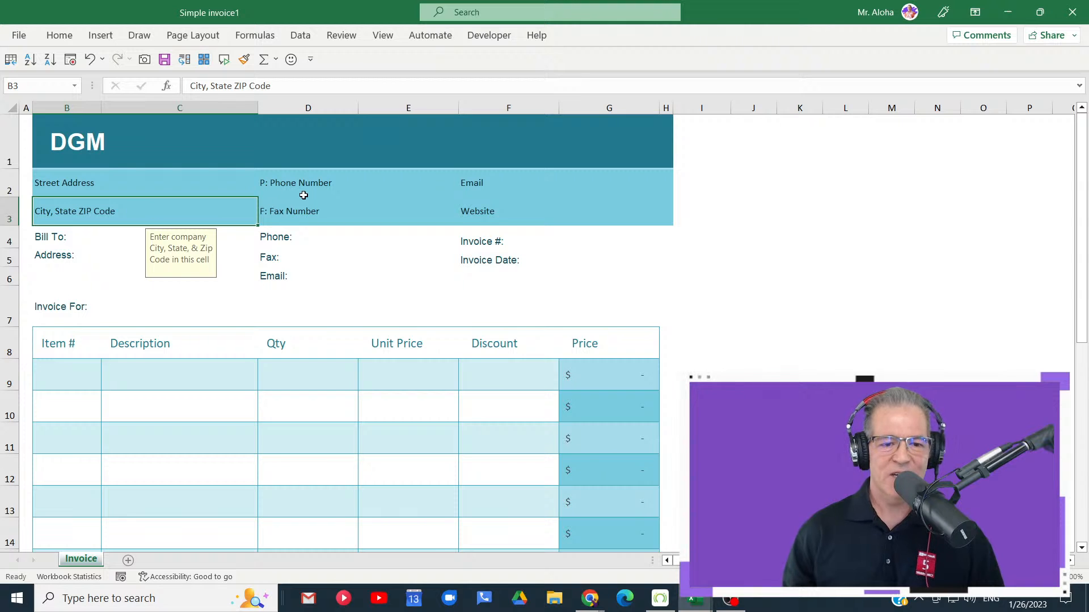
pyautogui.click(355, 210)
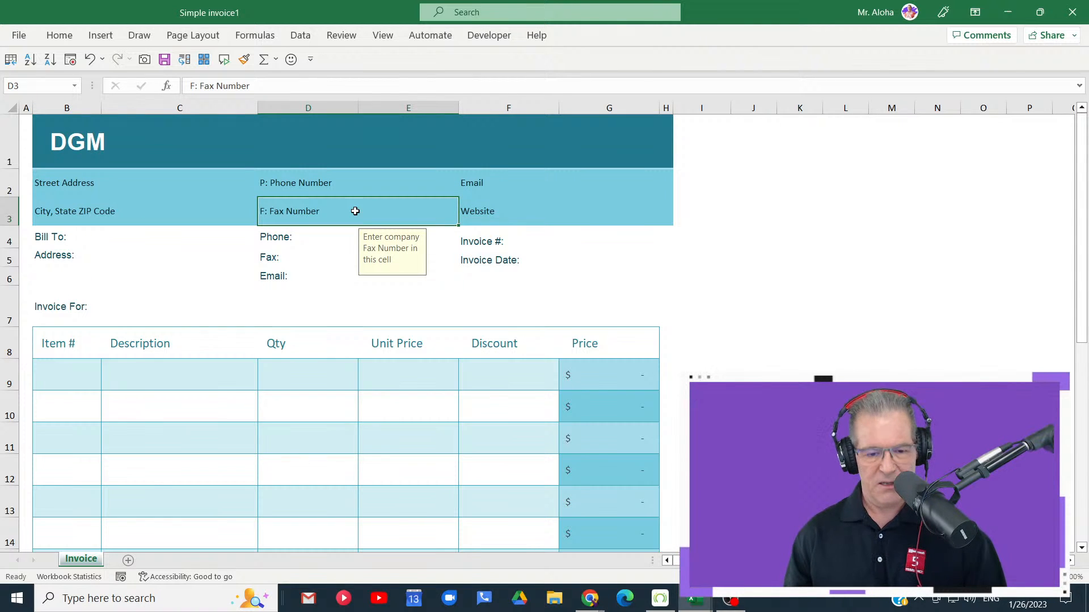
pyautogui.moveTo(348, 225)
pyautogui.mouseDown()
pyautogui.moveTo(368, 284)
pyautogui.moveTo(466, 289)
pyautogui.mouseUp()
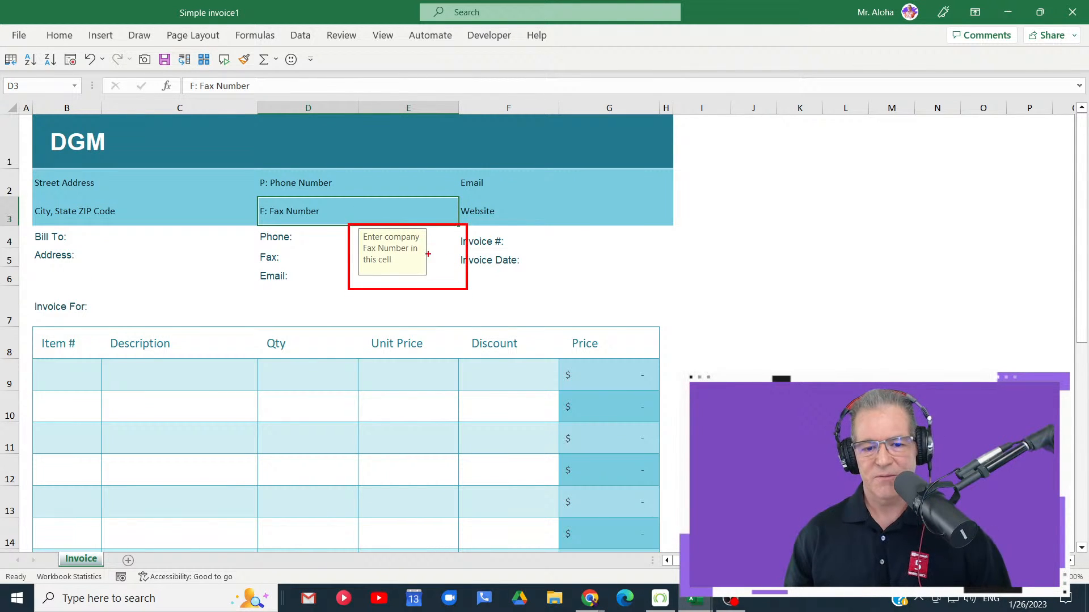
pyautogui.moveTo(428, 253); pyautogui.dragTo(470, 252)
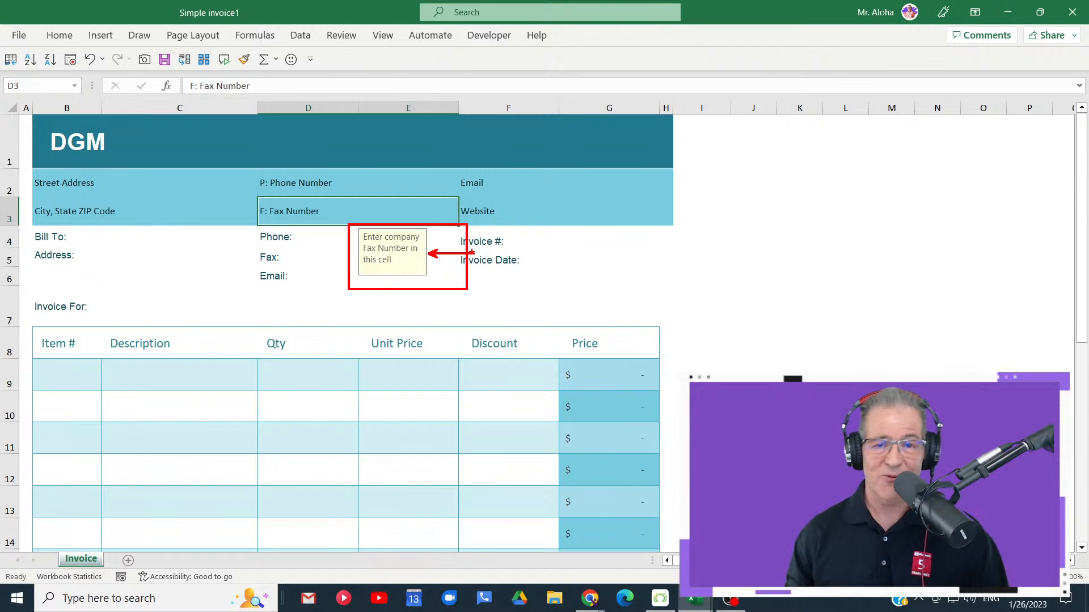
pyautogui.press('Escape')
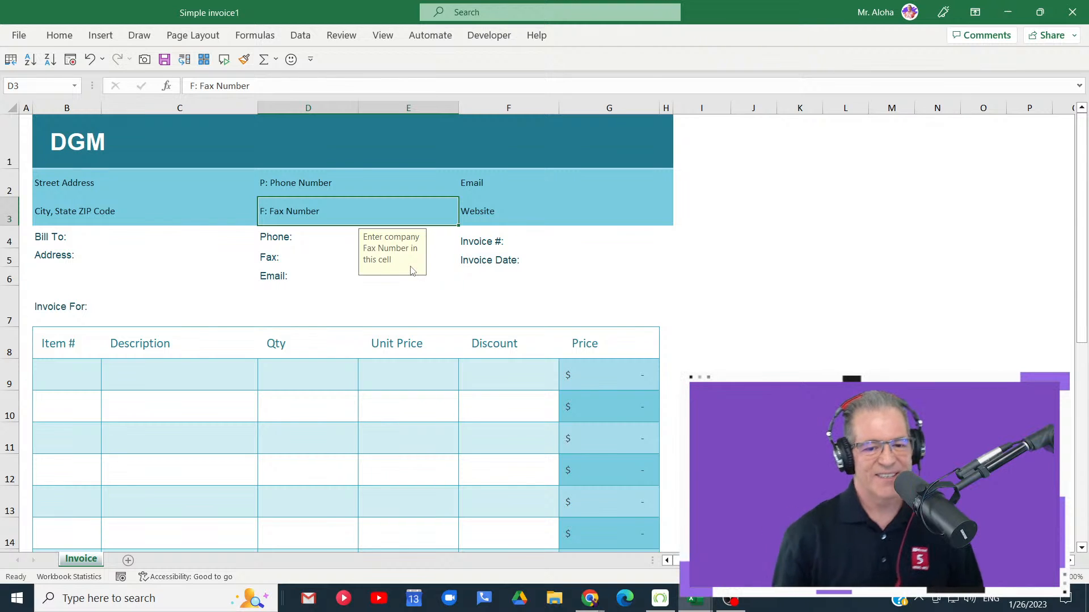
pyautogui.click(534, 210)
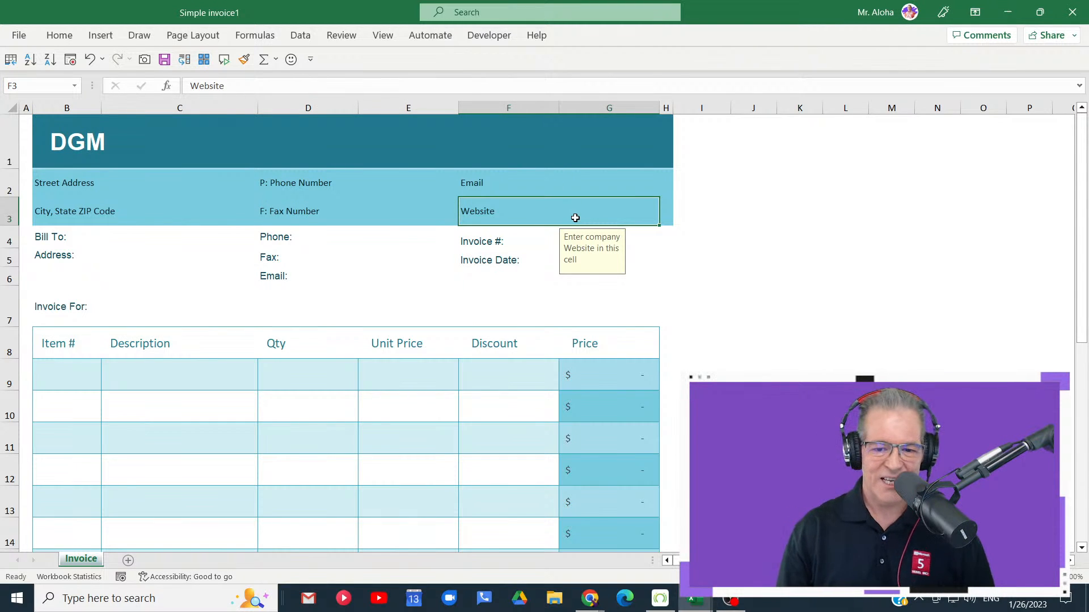
pyautogui.click(512, 184)
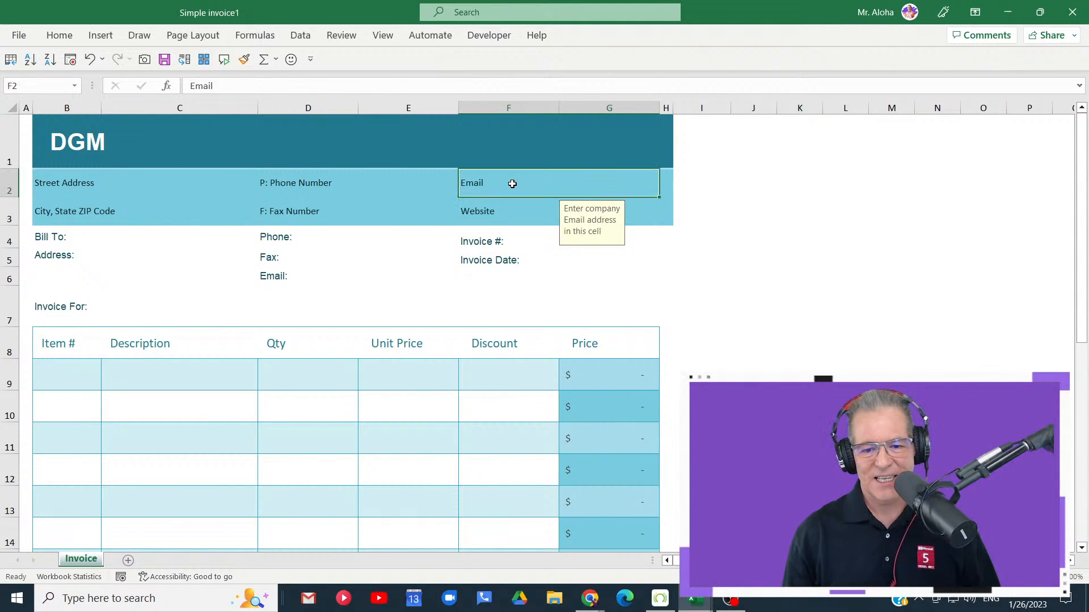
# - Look over the invoice down to its totals, and read the instructions of the company name cell and cell A1
pyautogui.scroll(-3, 660, 267)
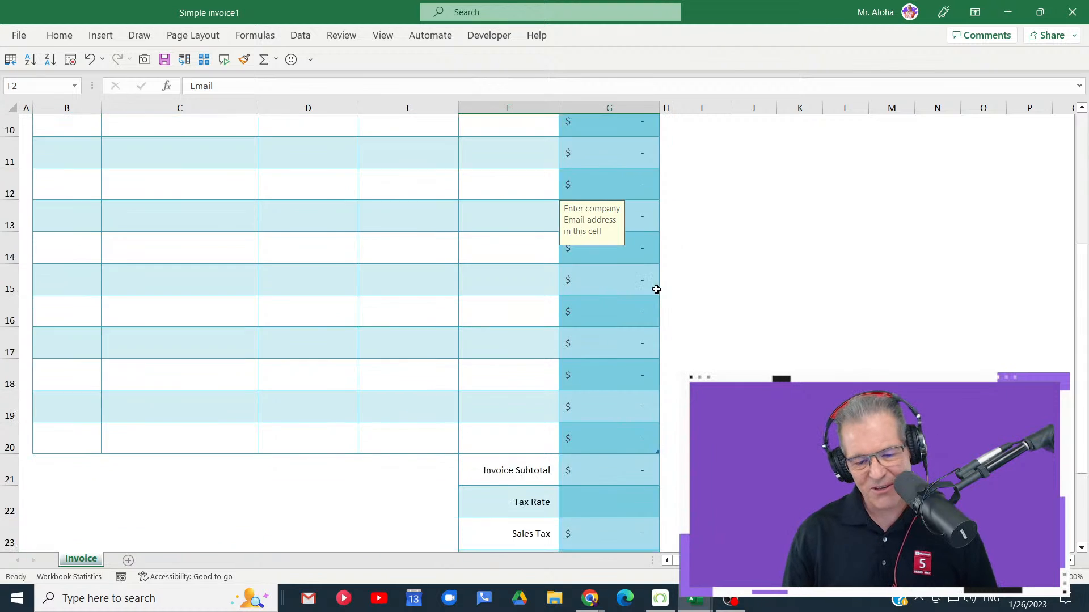
pyautogui.scroll(3, 655, 288)
pyautogui.click(113, 139)
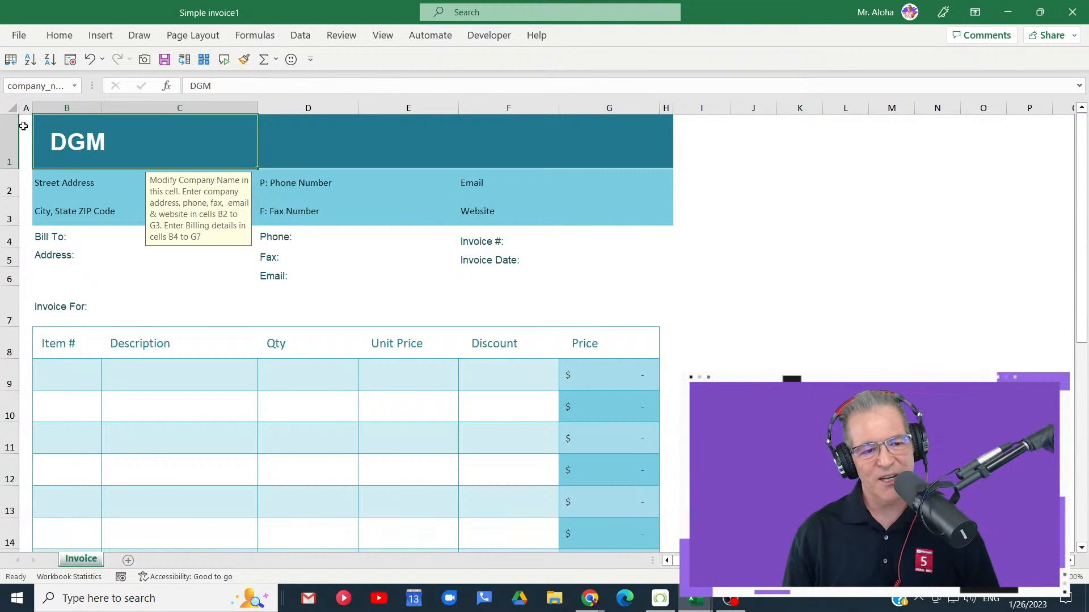
pyautogui.click(24, 125)
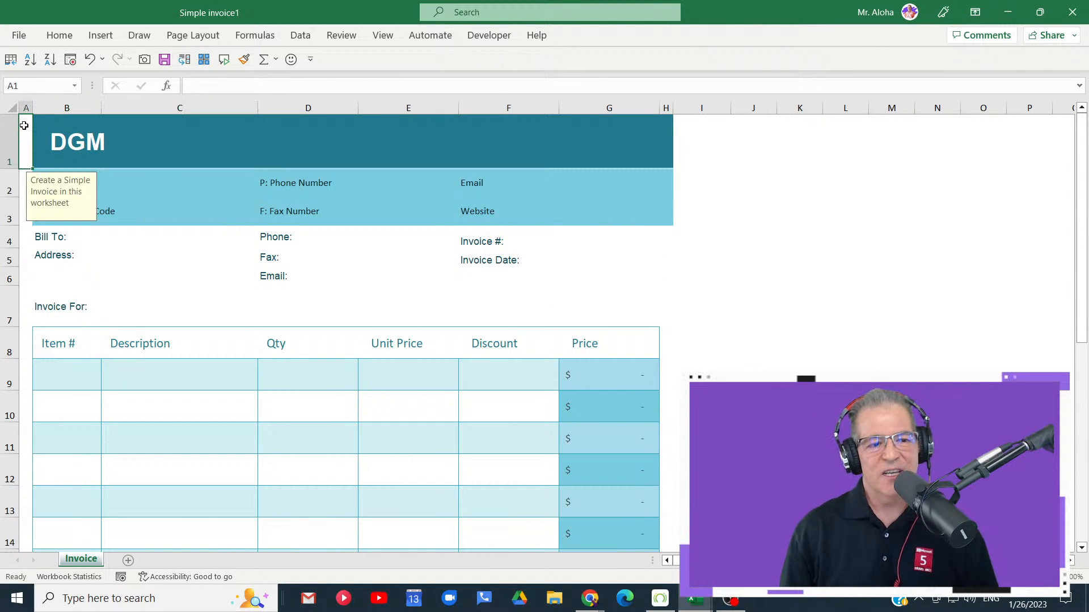
# - Preview different Office themes on the invoice and close the gallery without choosing one
pyautogui.click(196, 38)
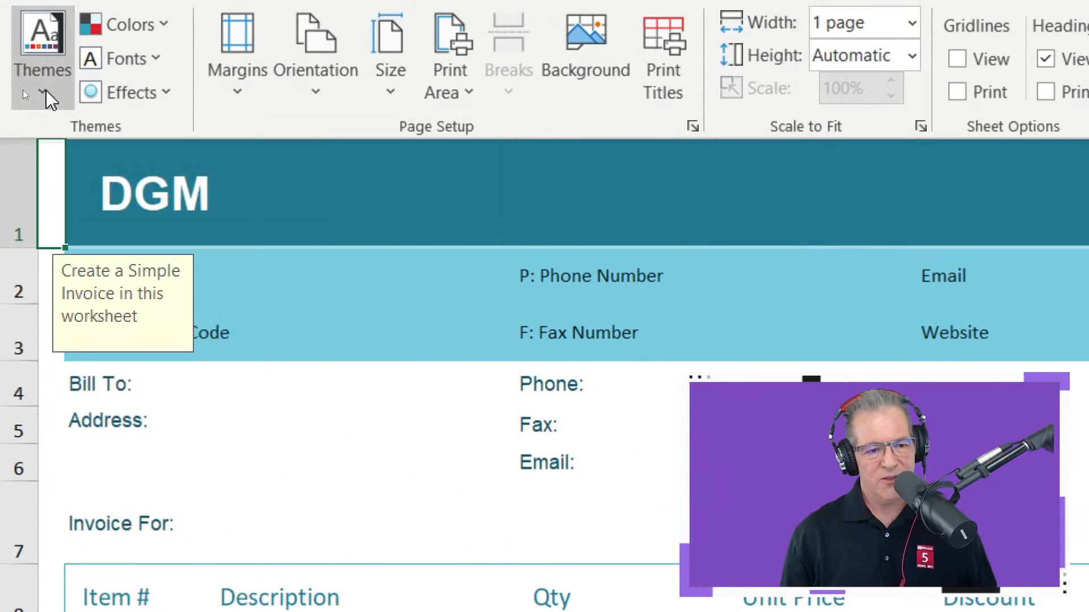
pyautogui.click(23, 92)
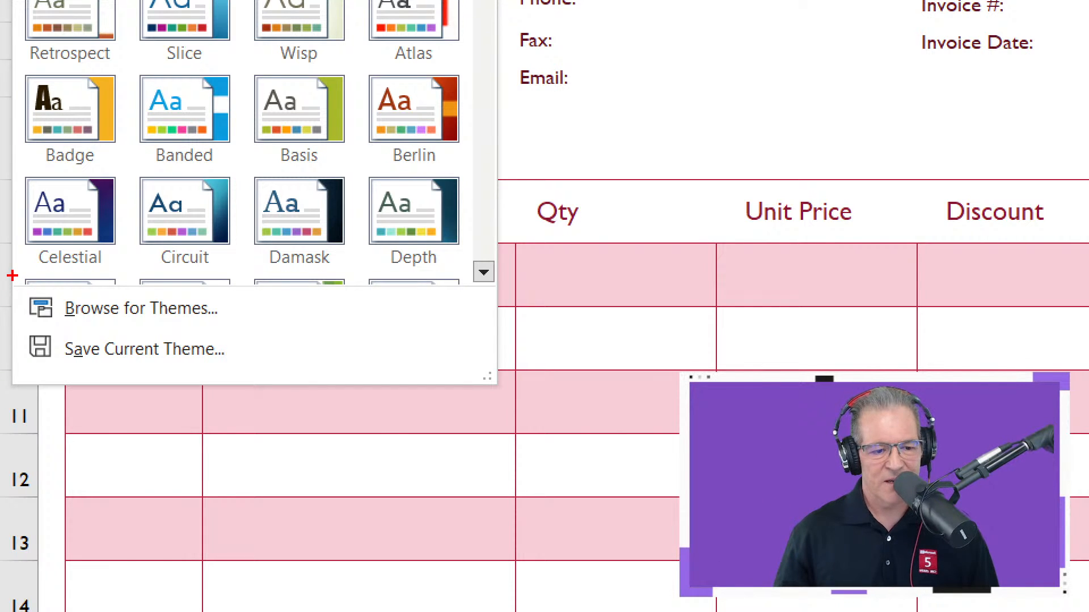
pyautogui.moveTo(10, 326)
pyautogui.mouseDown()
pyautogui.moveTo(219, 375)
pyautogui.moveTo(276, 375)
pyautogui.moveTo(287, 339)
pyautogui.moveTo(369, 333)
pyautogui.mouseUp()
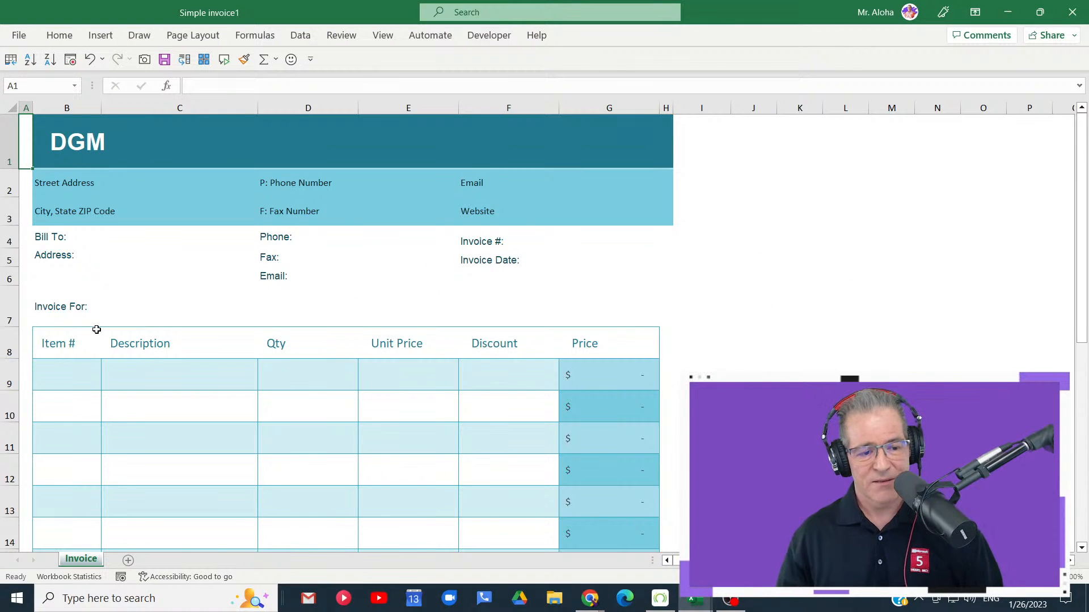
pyautogui.click(193, 36)
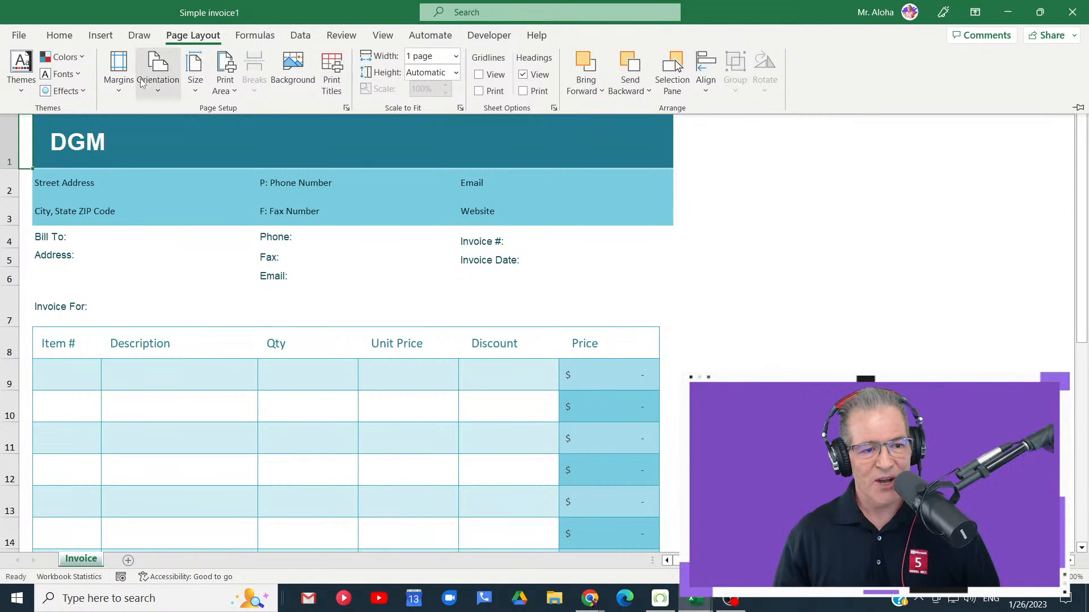
pyautogui.click(22, 85)
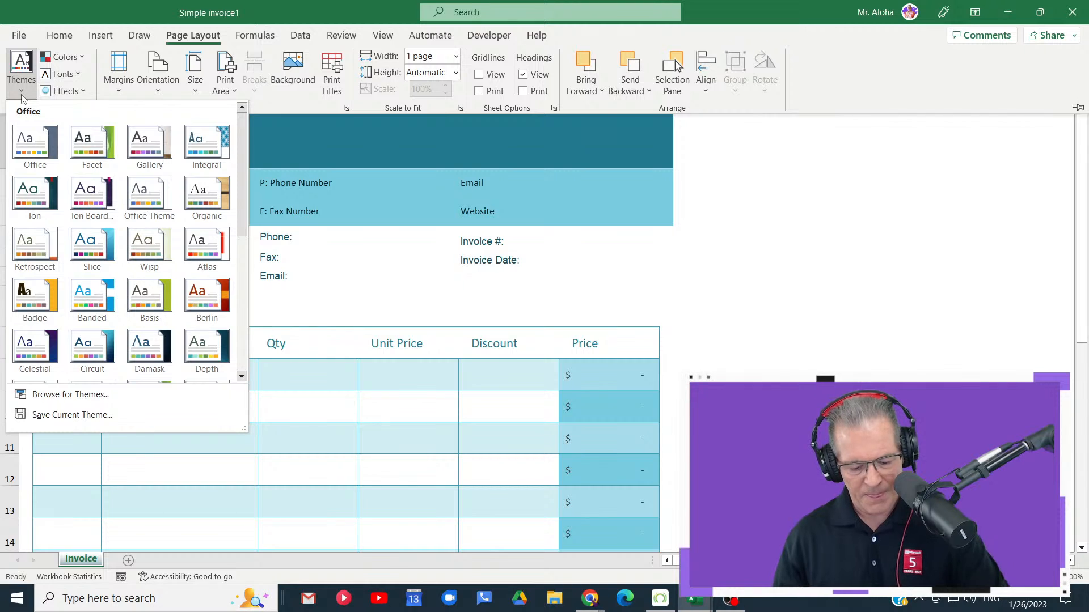
pyautogui.hotkey('ctrl', '4')
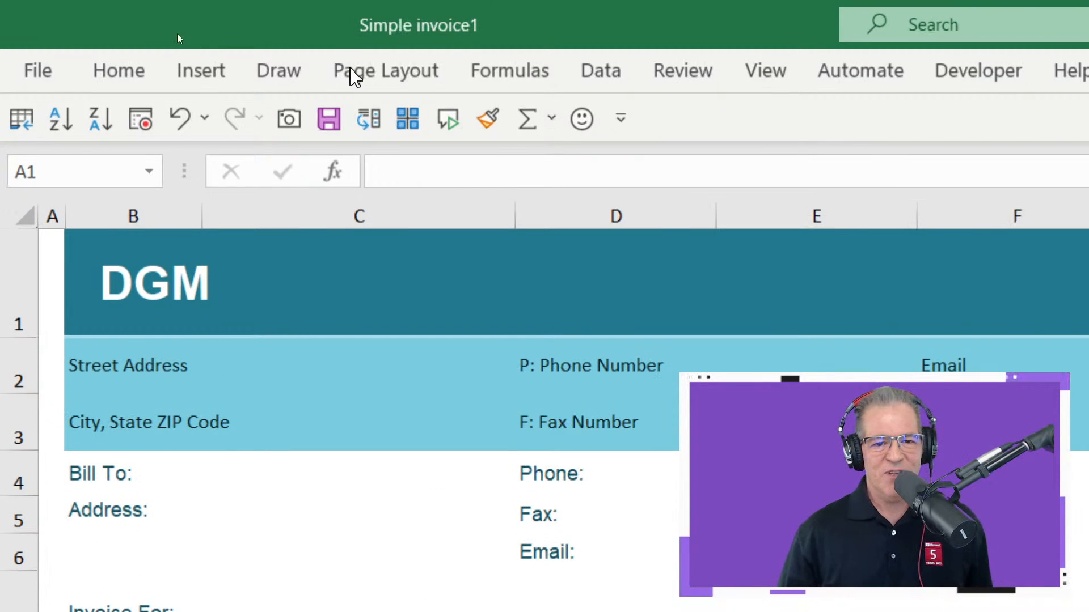
# - Examine the page setup options available for the invoice, such as margins, orientation and size
pyautogui.click(197, 40)
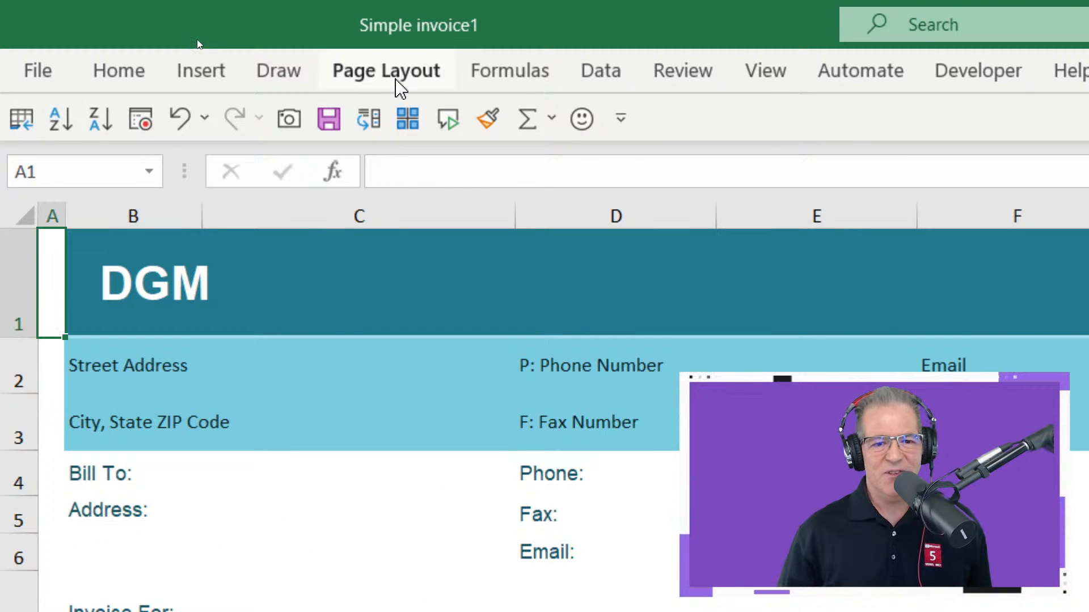
pyautogui.click(396, 79)
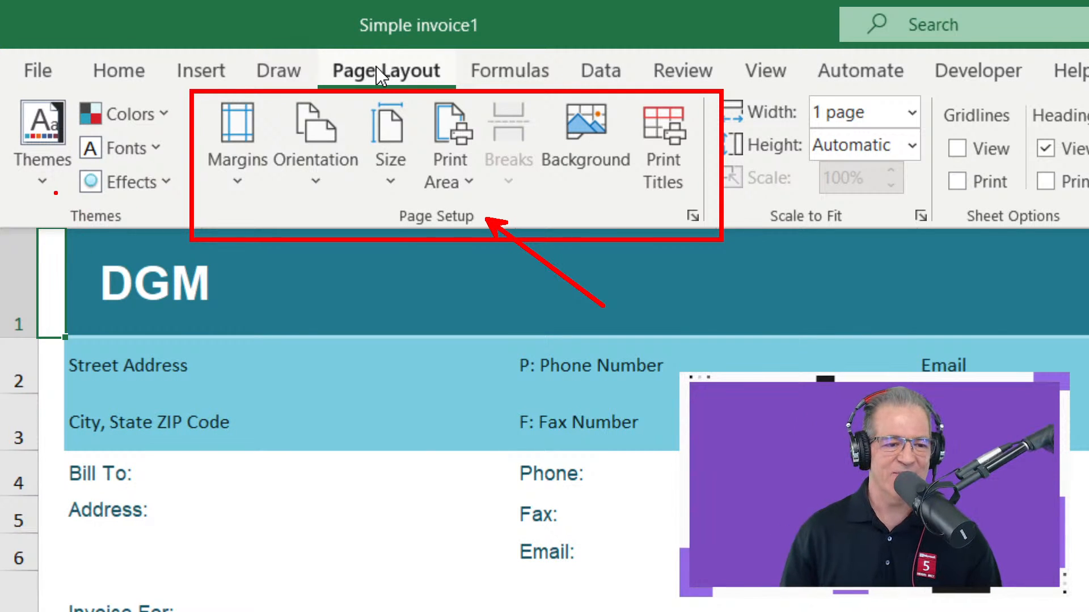
pyautogui.press('Escape')
pyautogui.click(392, 81)
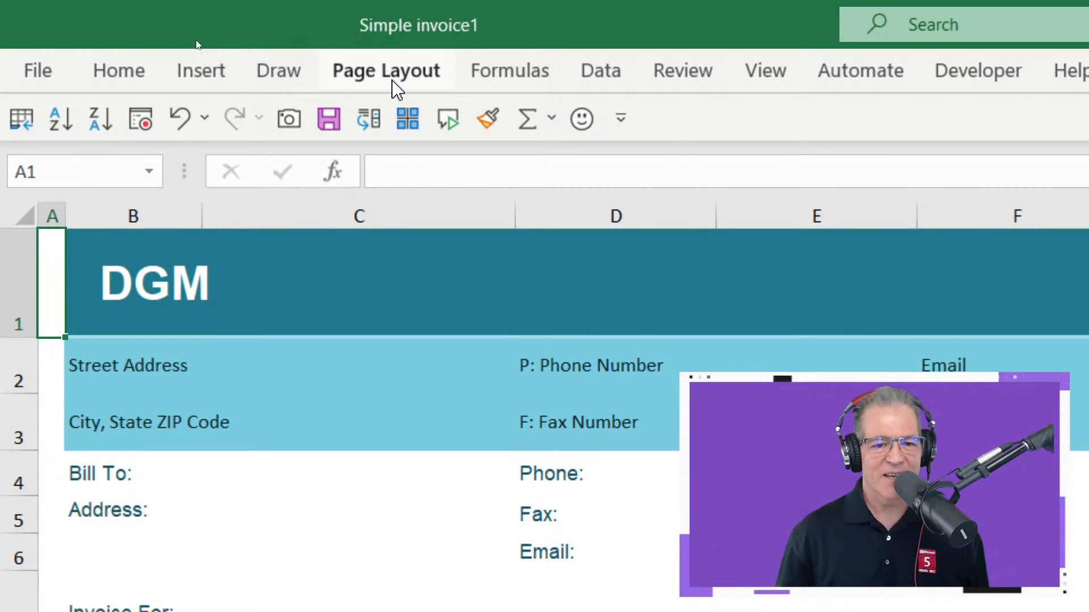
# - Apply the Facet theme to the invoice workbook
pyautogui.click(392, 81)
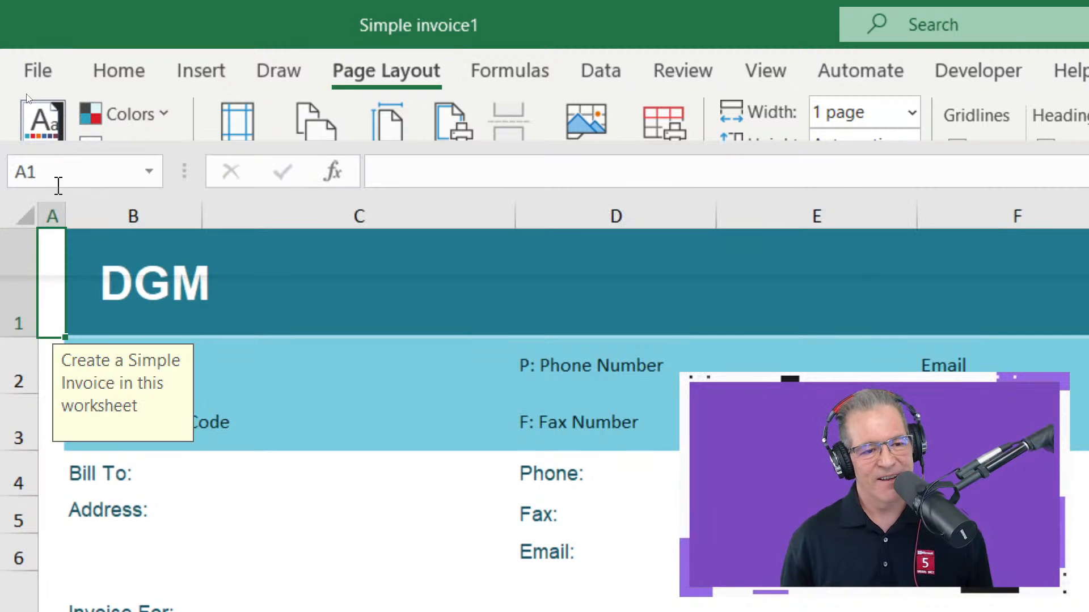
pyautogui.click(47, 123)
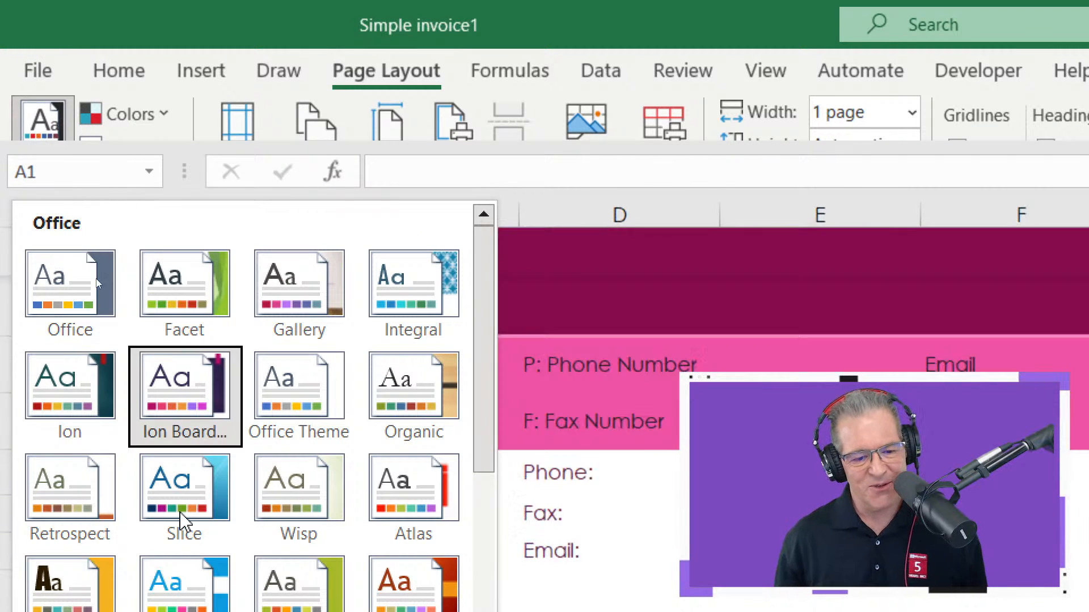
pyautogui.scroll(-3, 183, 519)
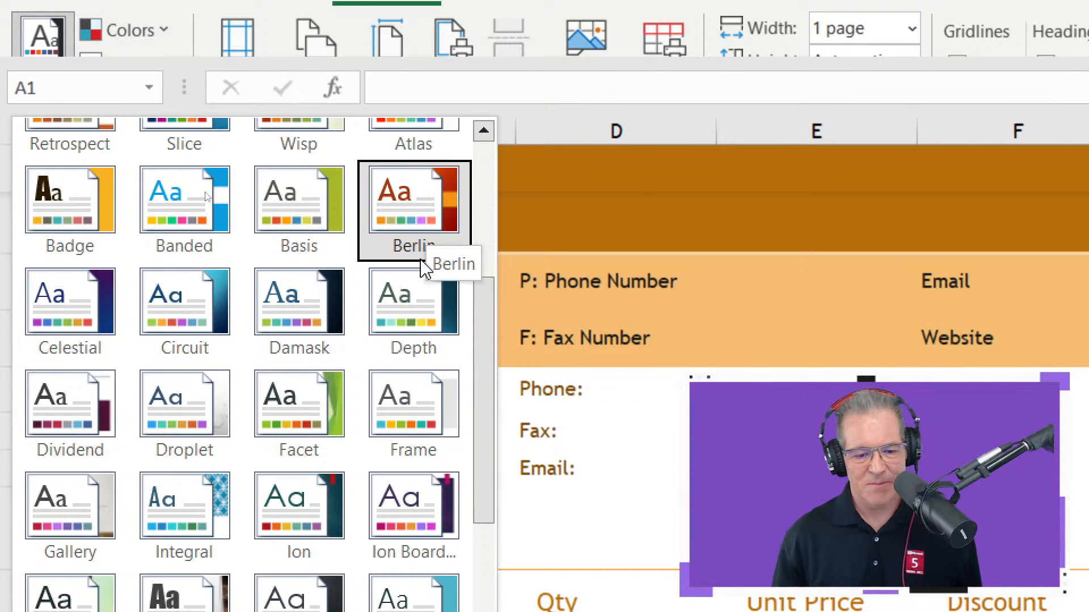
pyautogui.click(257, 428)
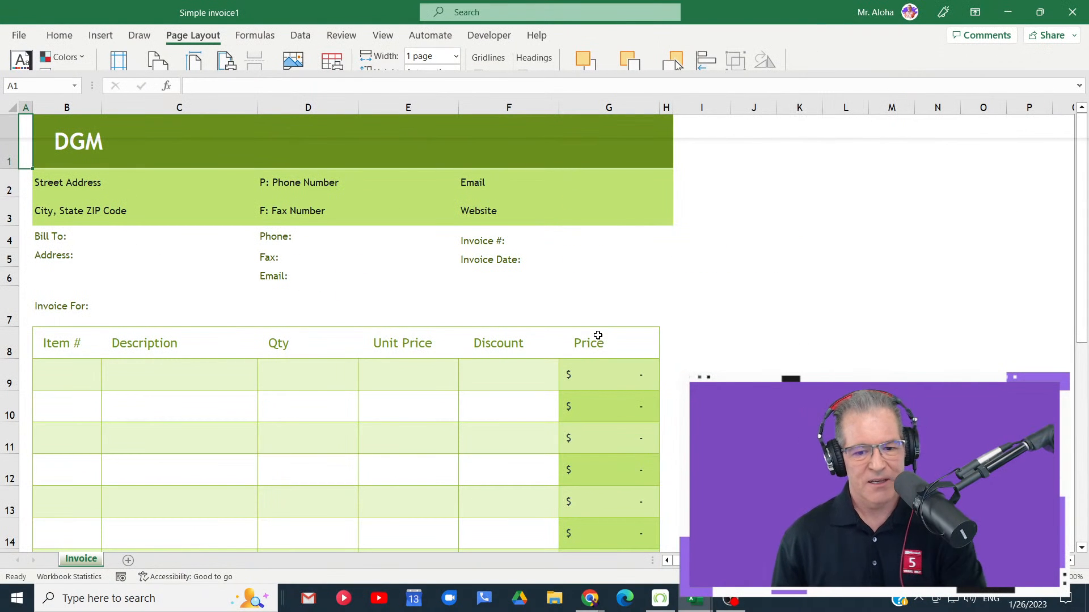
# - Look over the whole invoice in its new theme, from the header down to the end of the item table
pyautogui.scroll(-2, 674, 365)
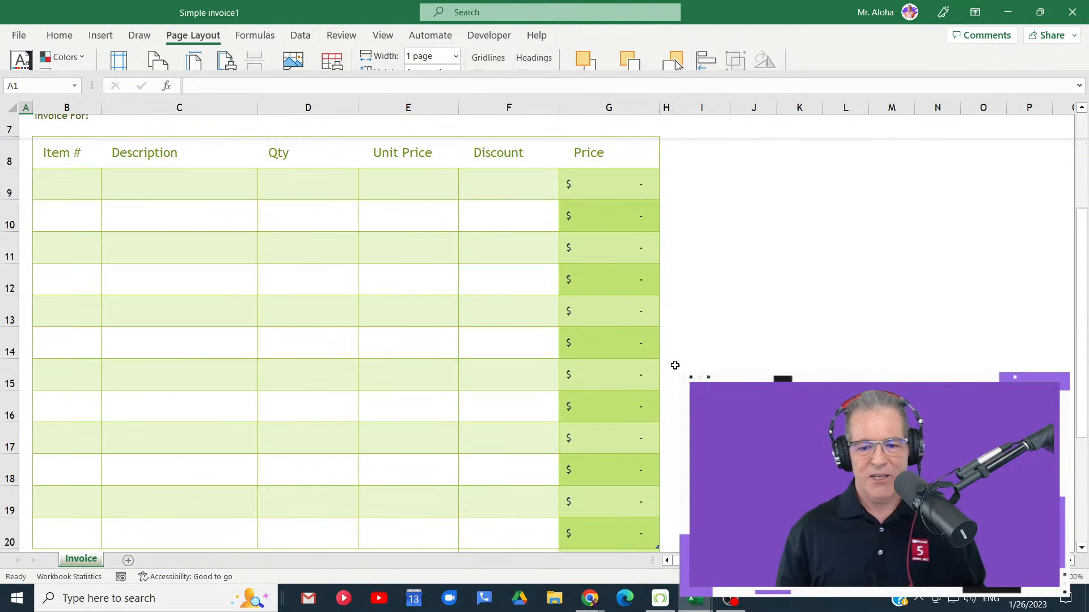
pyautogui.scroll(-1, 675, 365)
pyautogui.scroll(3, 672, 363)
pyautogui.click(664, 261)
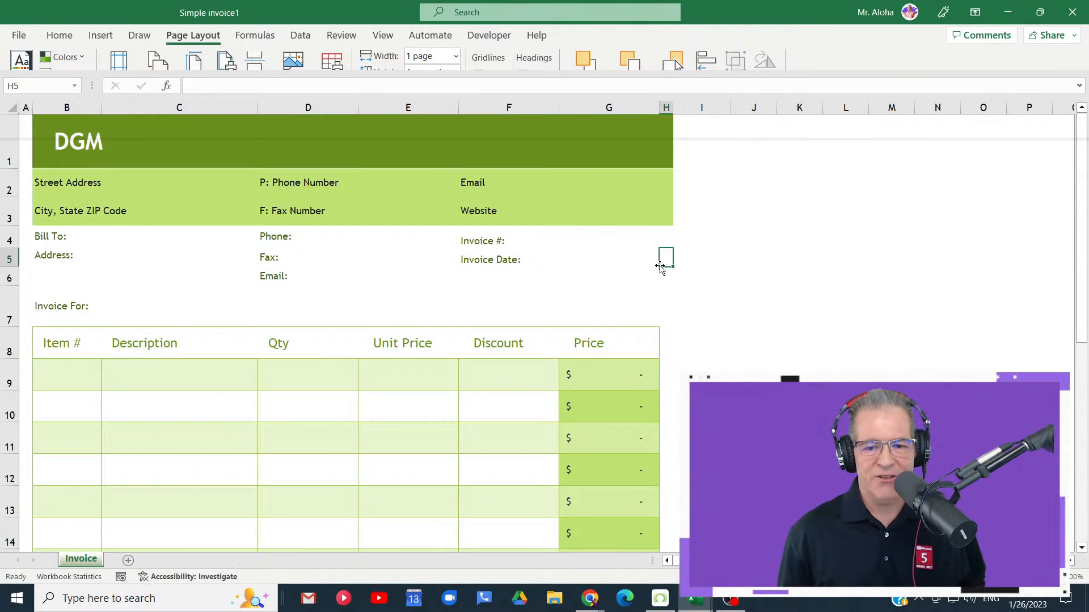
pyautogui.scroll(-2, 725, 255)
pyautogui.scroll(2, 724, 254)
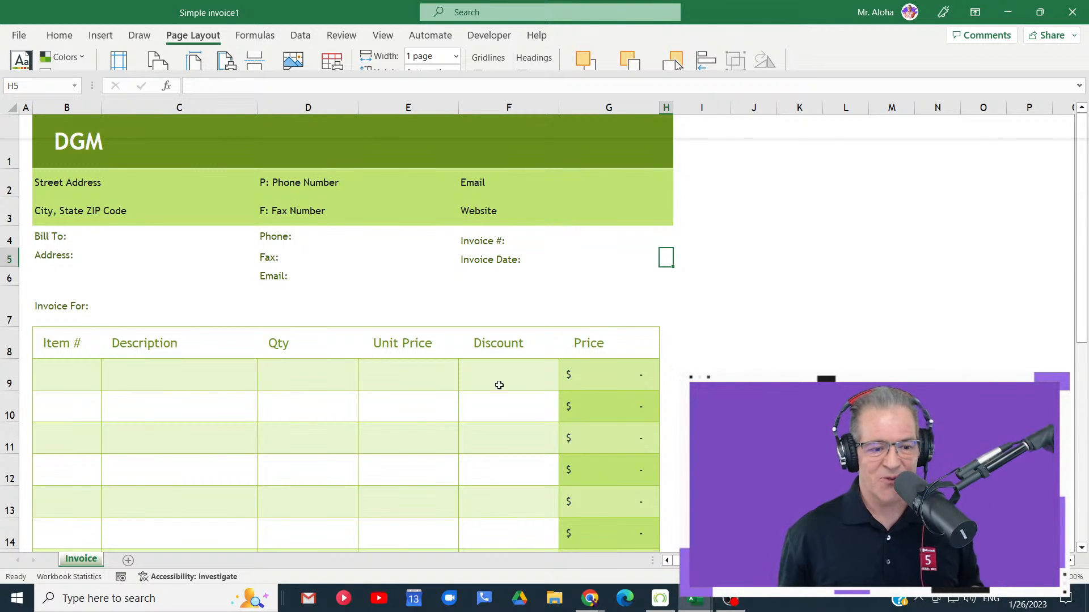
# - Fill in the invoice's first item row with item Easy, description Workshop and quantity 1
pyautogui.click(79, 374)
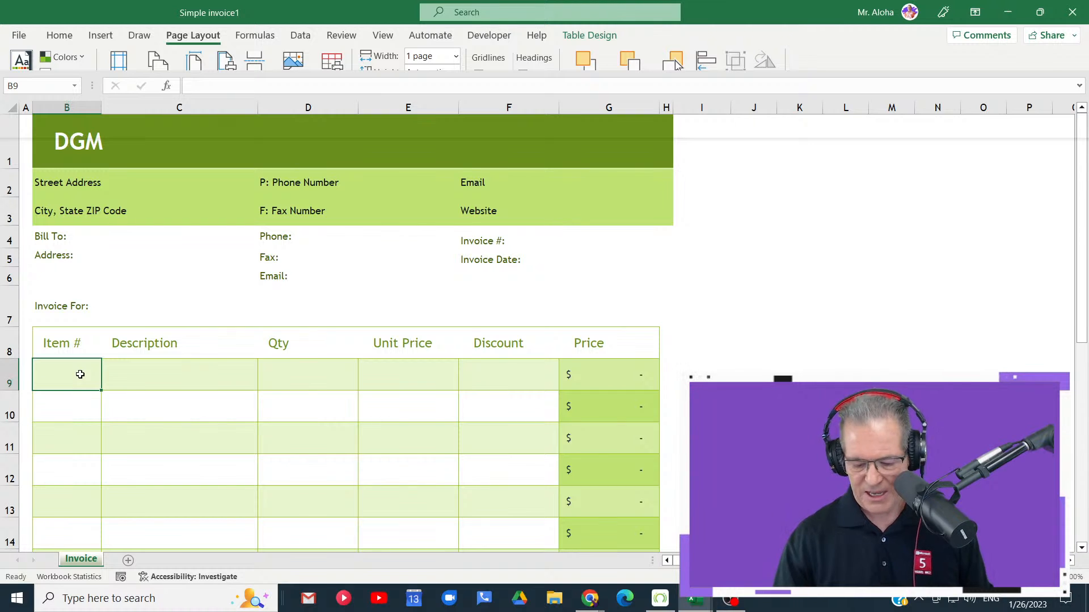
pyautogui.write('Easy')
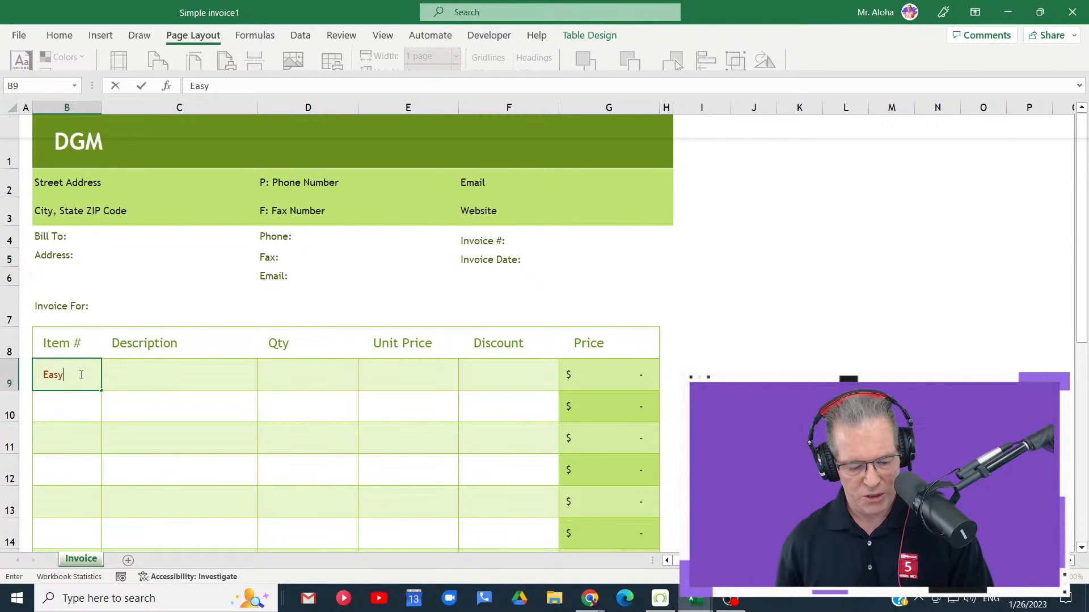
pyautogui.press('Tab')
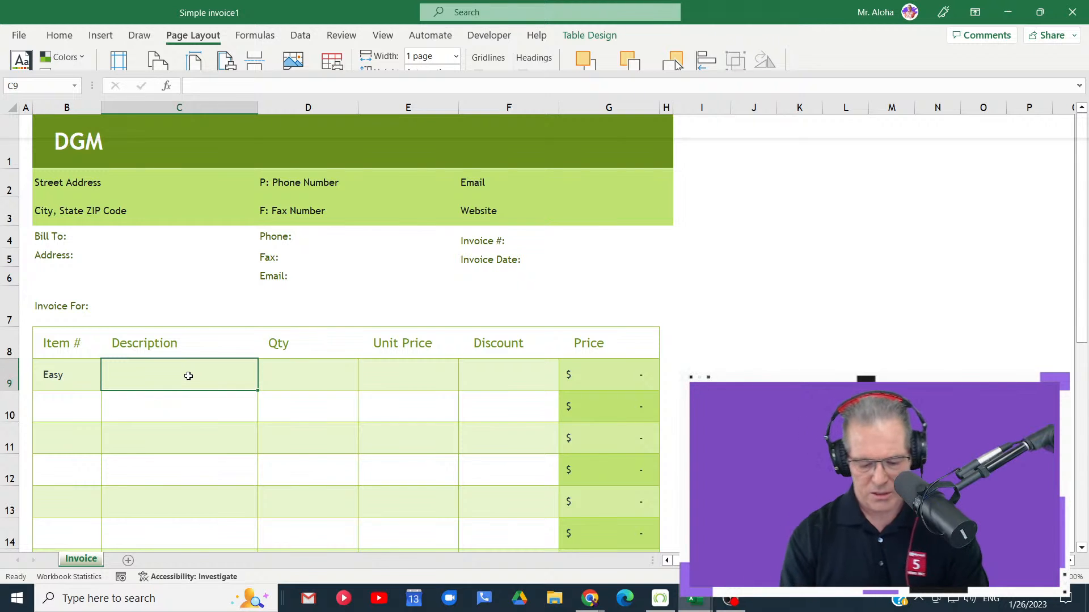
pyautogui.write('Workshop')
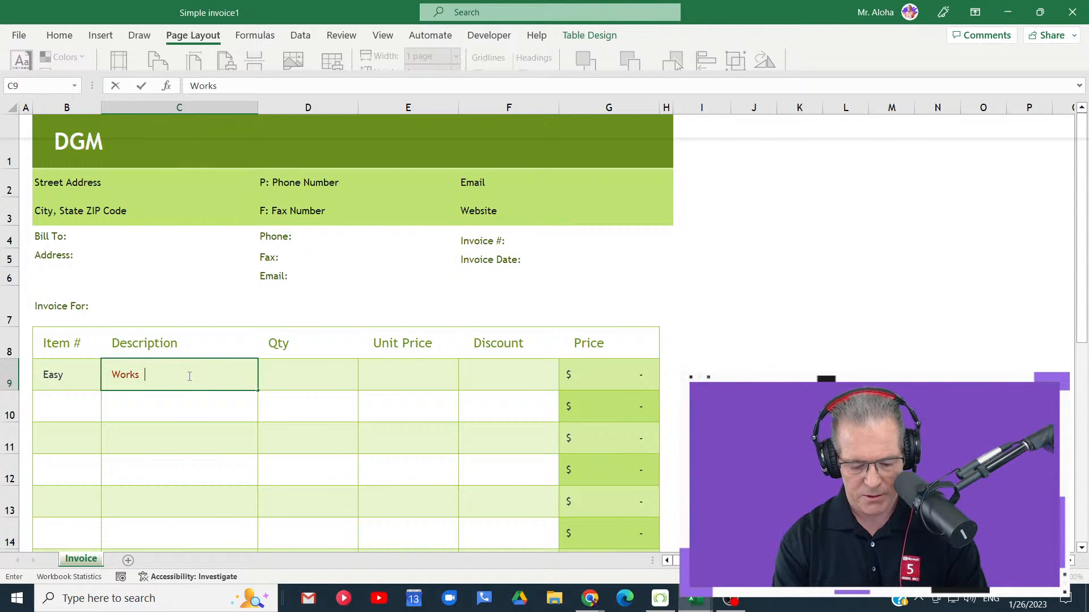
pyautogui.click(277, 382)
pyautogui.write('1')
# - Set the Easy workshop item's unit price to 147 and its discount to 50
pyautogui.click(442, 379)
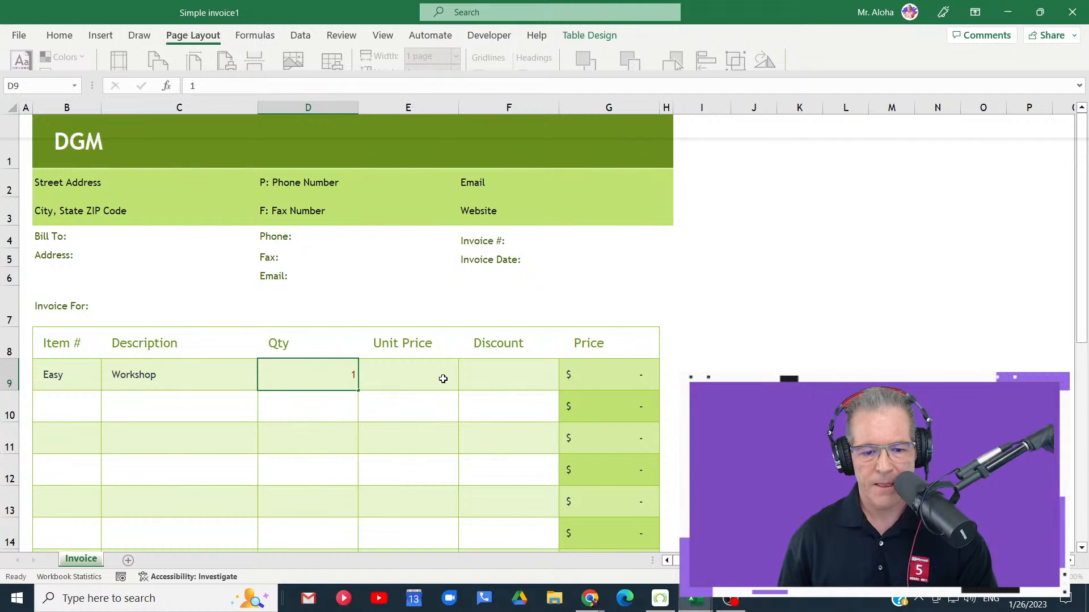
pyautogui.write('1')
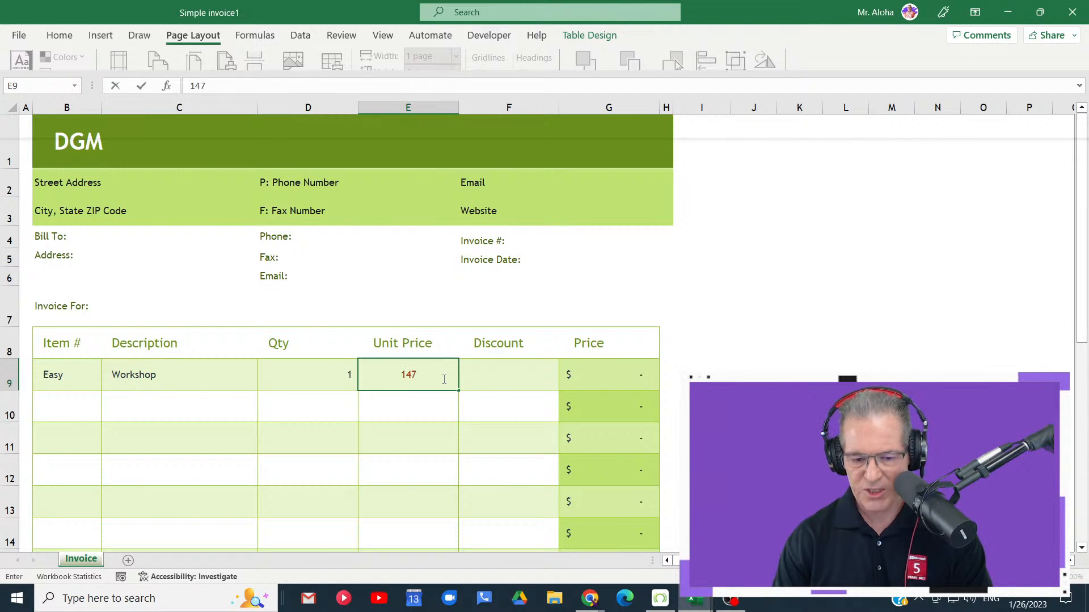
pyautogui.write('47')
pyautogui.press('Tab')
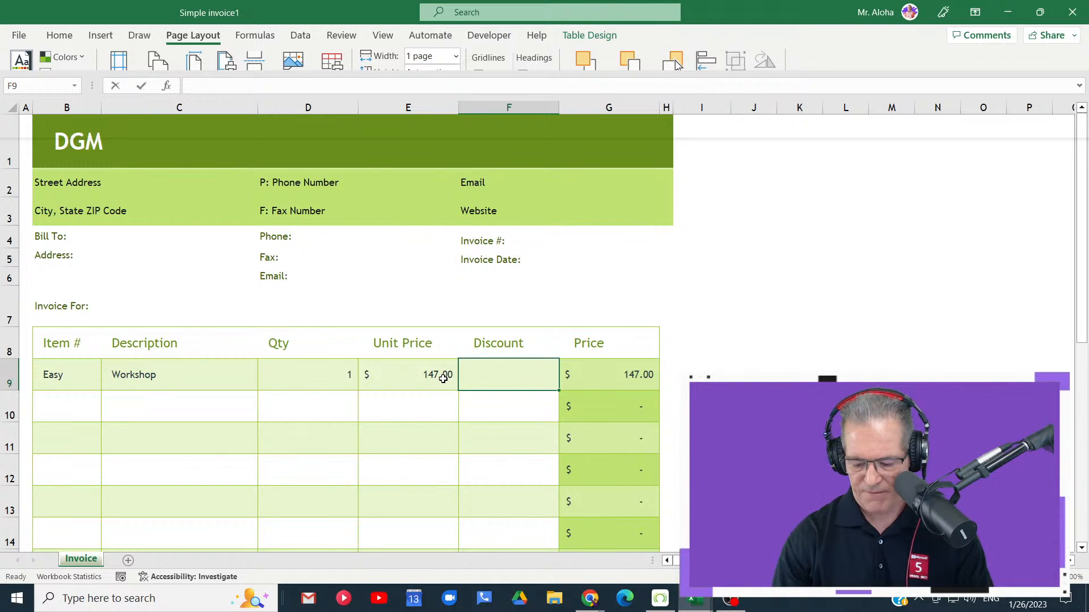
pyautogui.write('50')
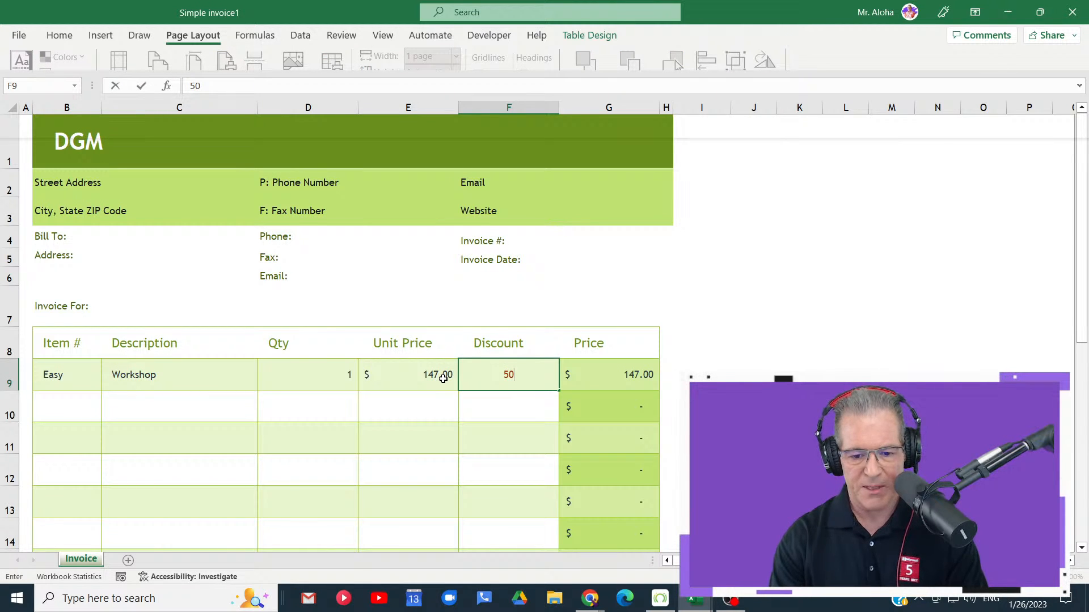
pyautogui.press('Return')
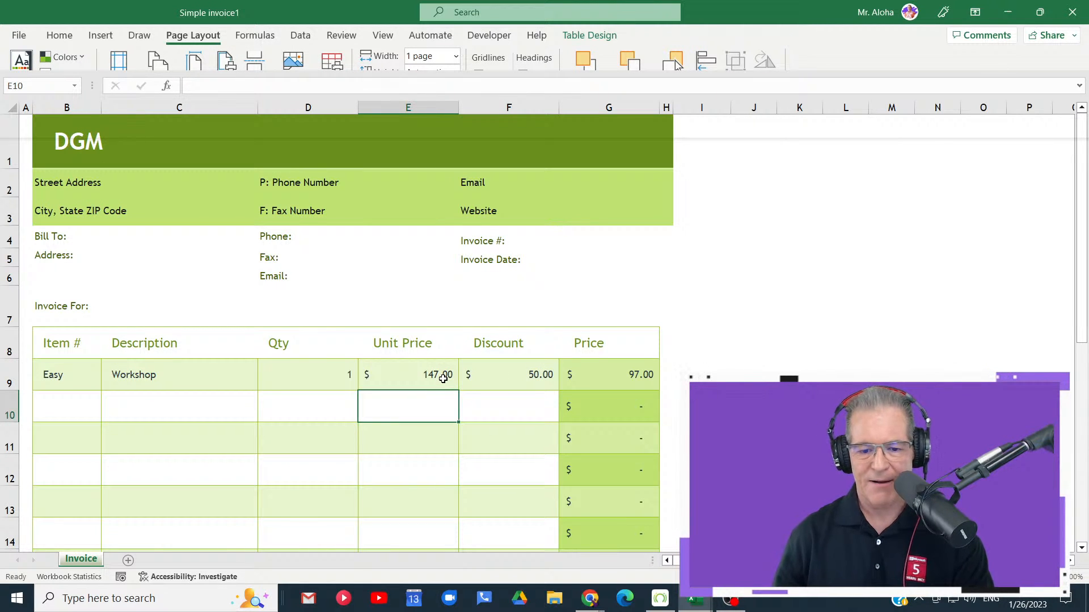
# - Copy the formula text =IFERROR((D9*E9)-F9,"") from the first item's Price cell without editing the cell
pyautogui.click(507, 375)
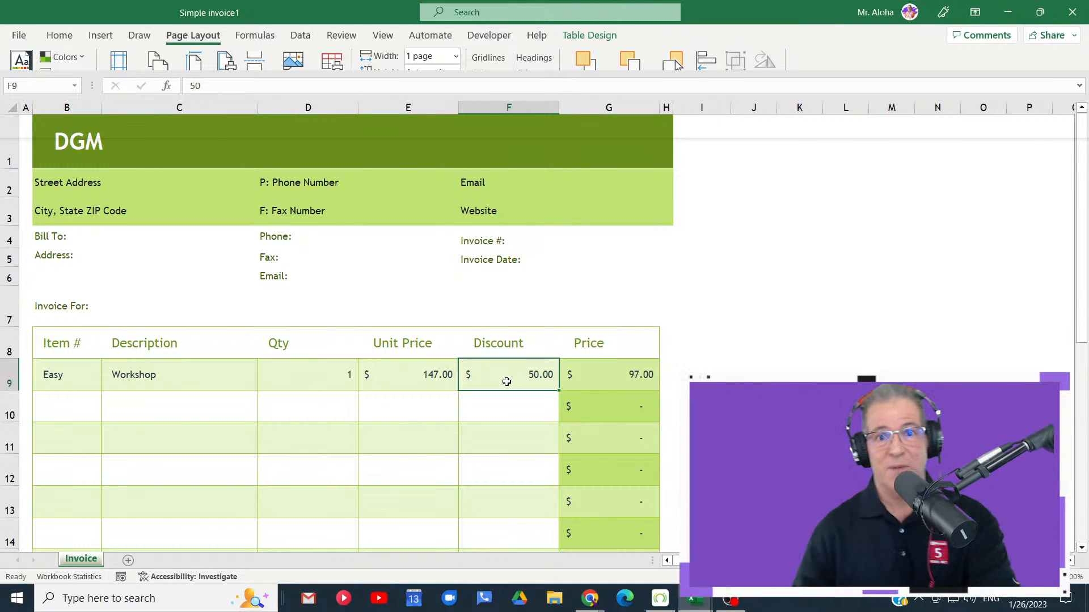
pyautogui.click(630, 378)
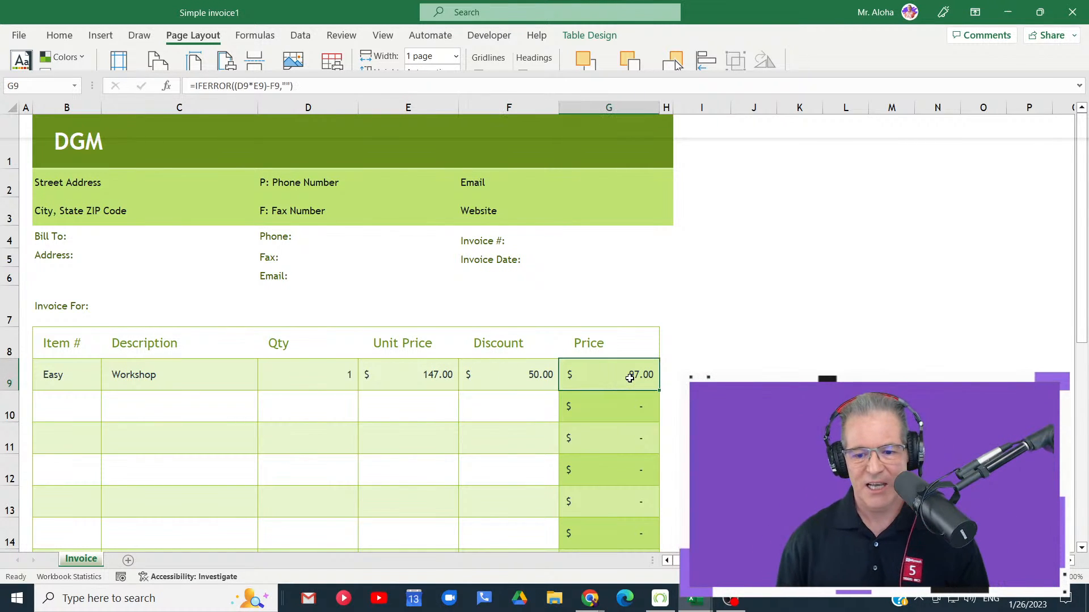
pyautogui.doubleClick(630, 378)
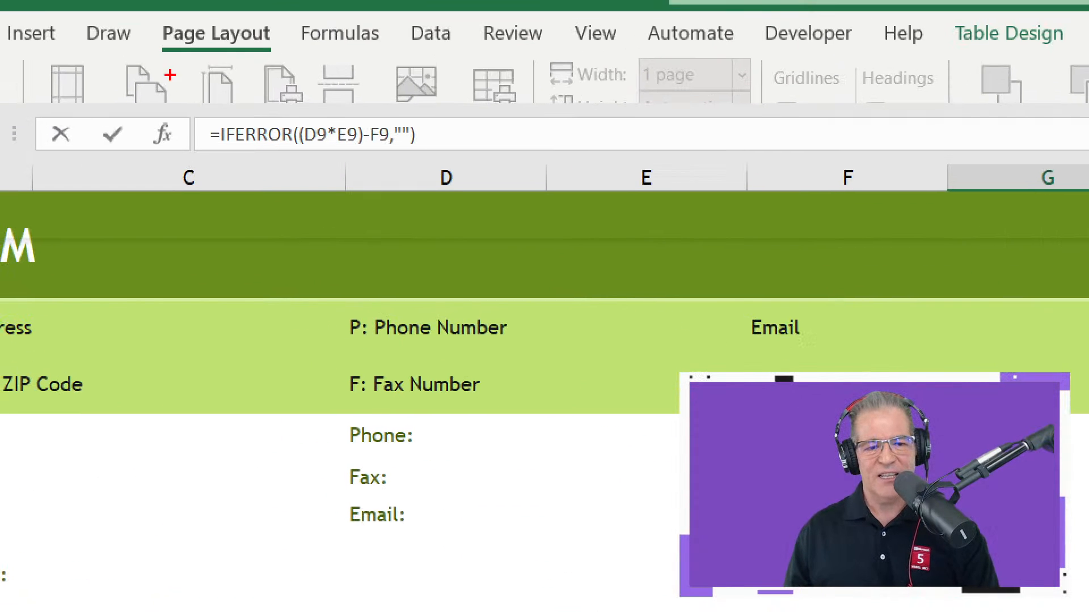
pyautogui.moveTo(203, 133); pyautogui.dragTo(464, 183)
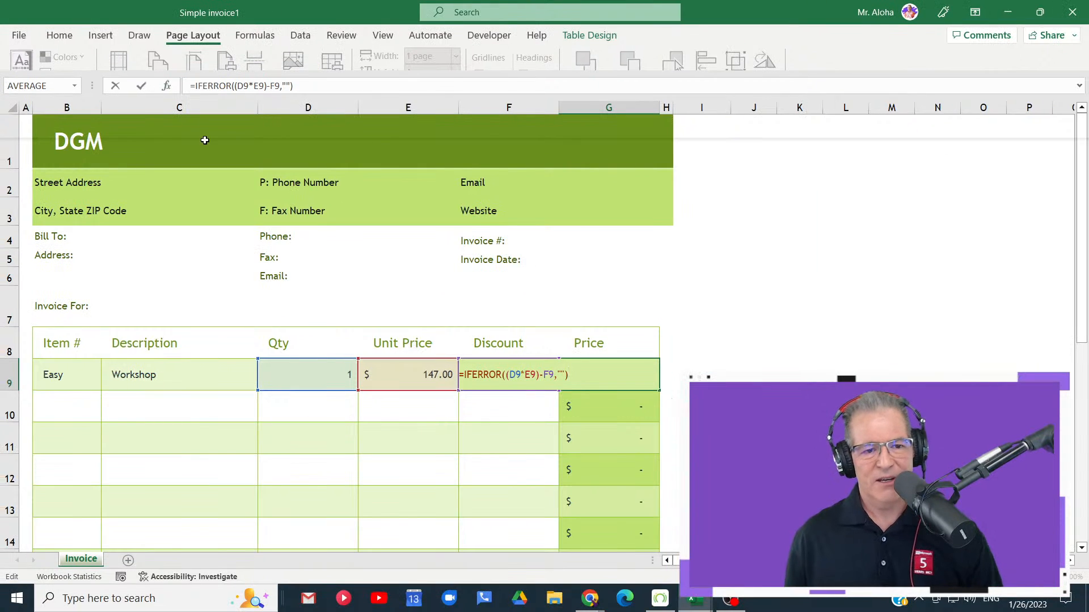
pyautogui.click(314, 89)
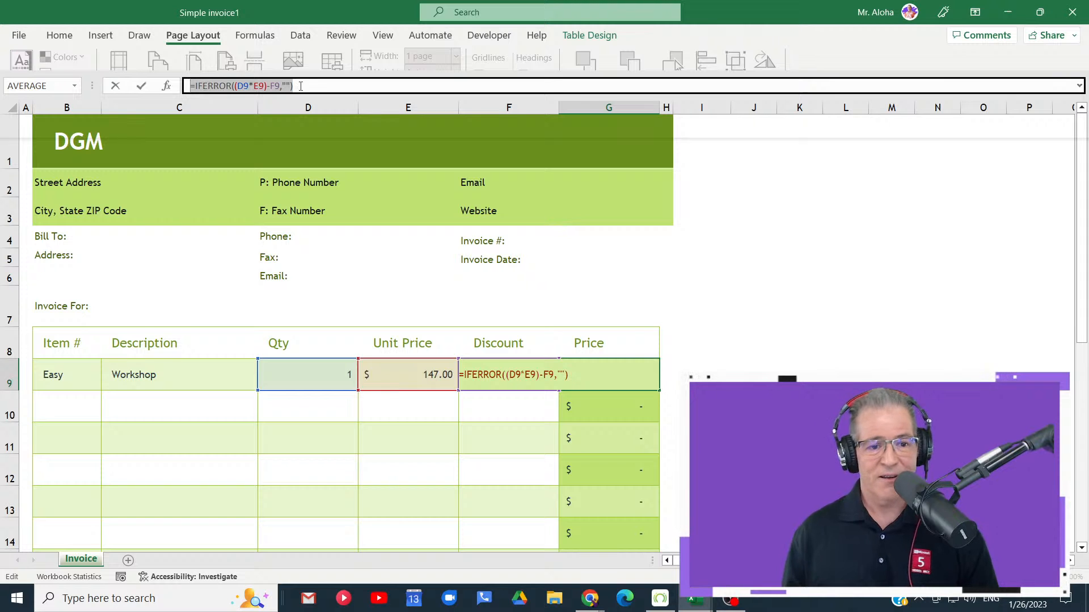
pyautogui.press('Escape')
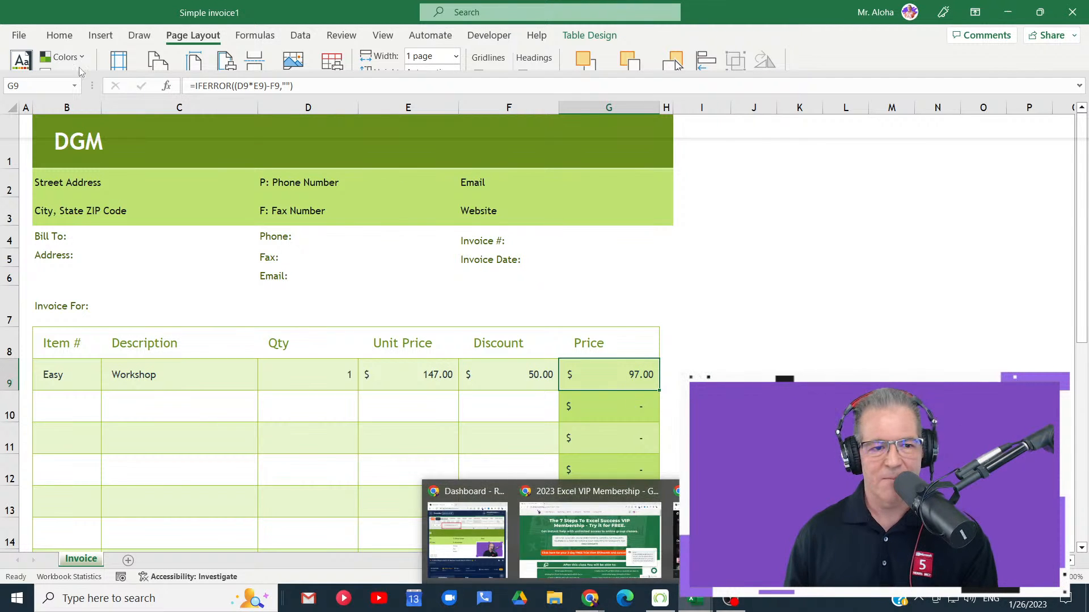
# - Open the excelformulabot add-in beside the invoice and set it to Explain Formula
pyautogui.click(60, 35)
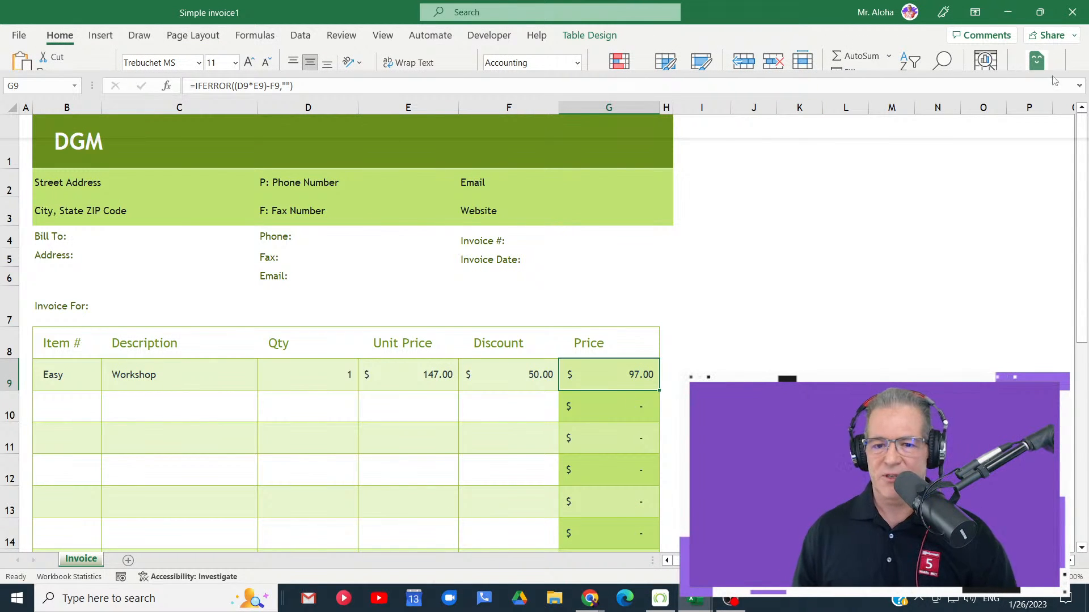
pyautogui.click(982, 210)
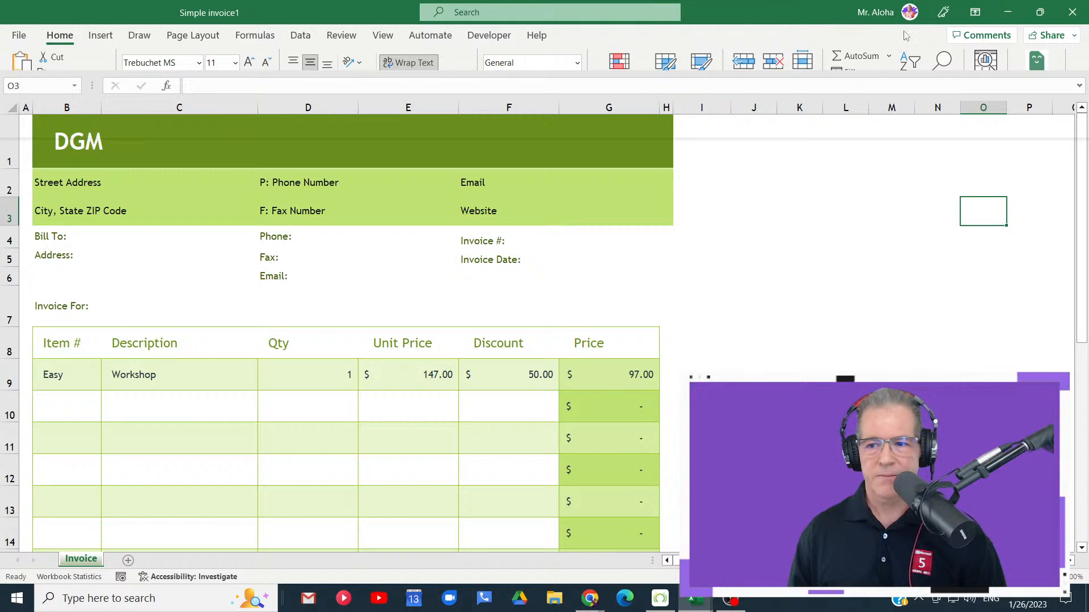
pyautogui.click(1038, 12)
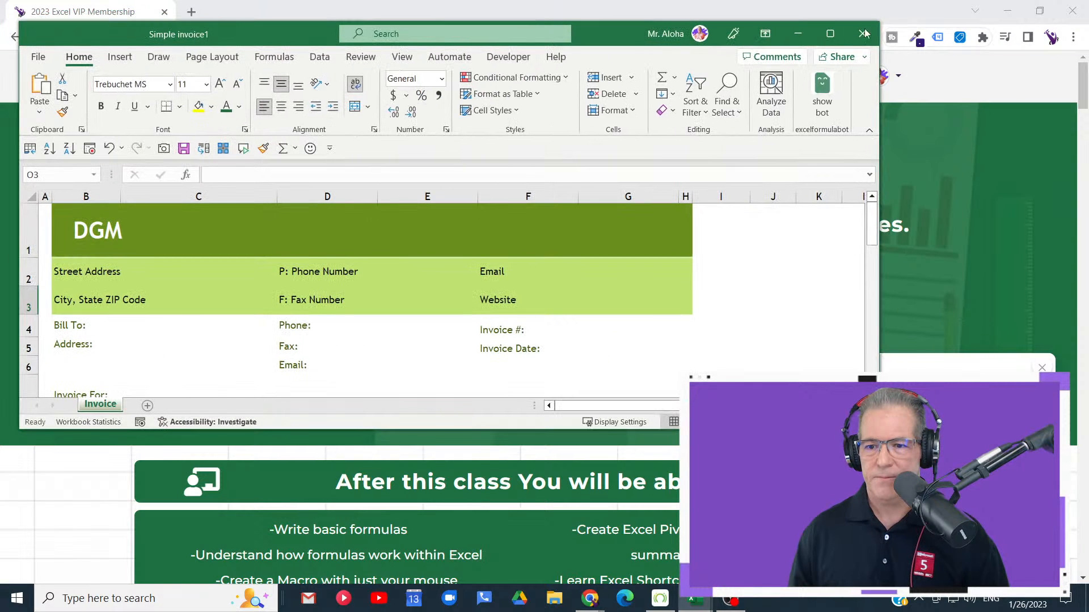
pyautogui.click(830, 34)
pyautogui.click(1037, 86)
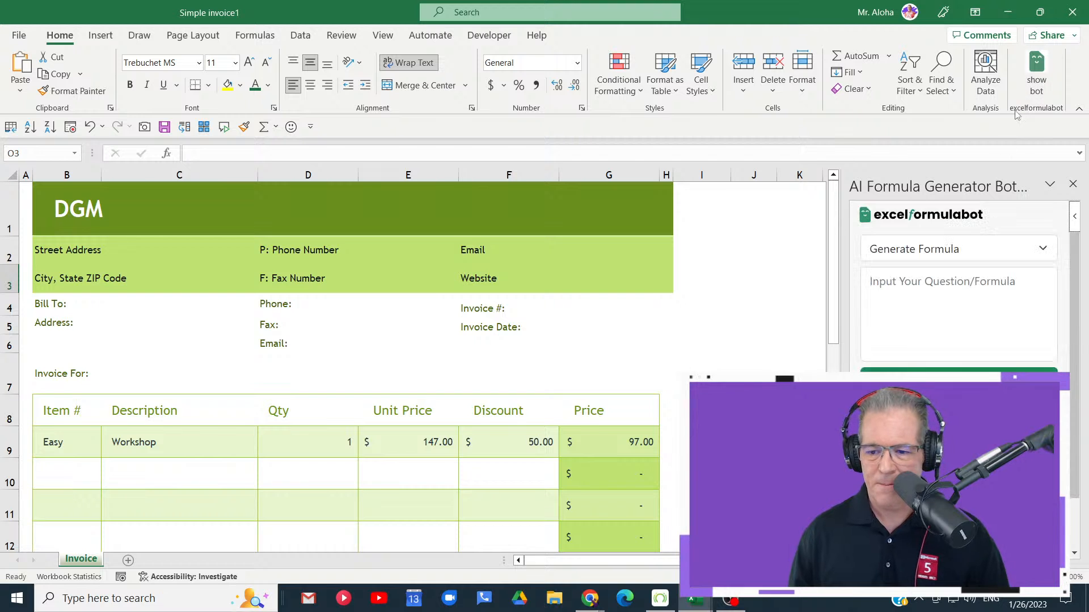
pyautogui.click(981, 247)
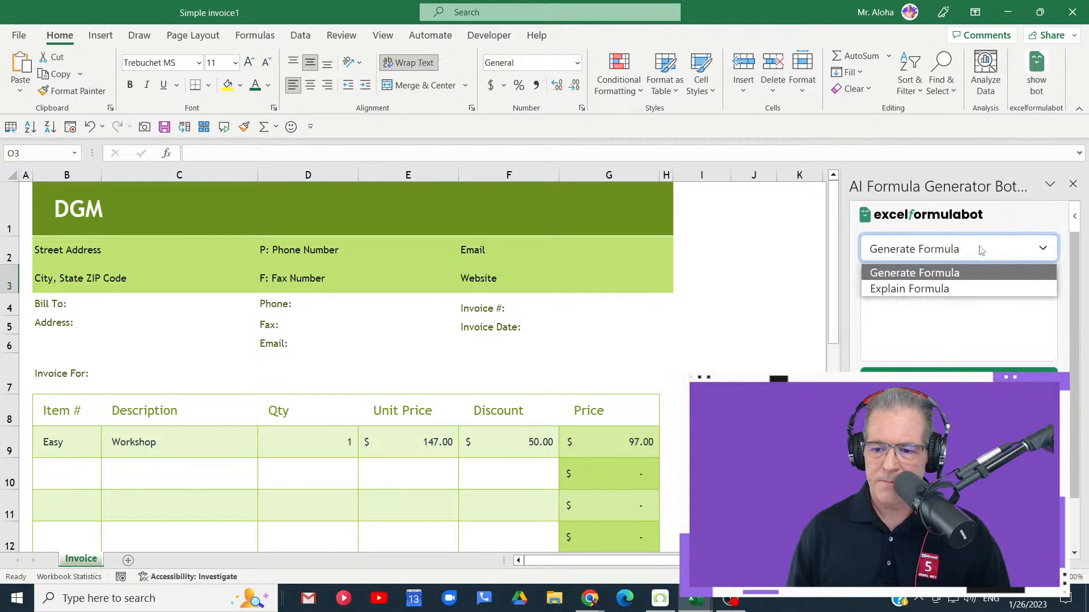
pyautogui.click(966, 290)
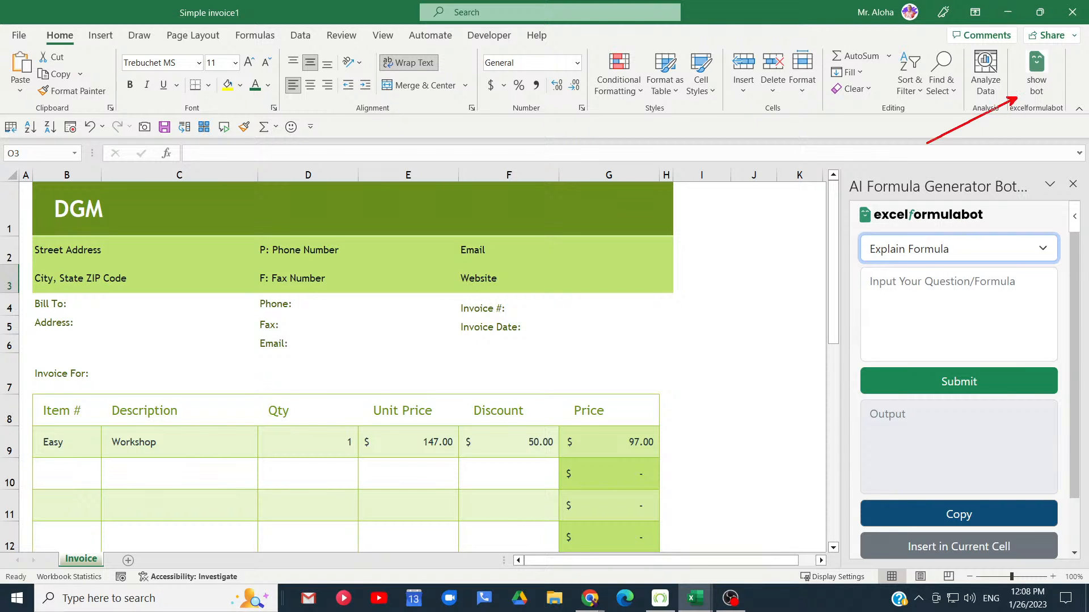
pyautogui.moveTo(1016, 47)
pyautogui.mouseDown()
pyautogui.moveTo(1029, 113)
pyautogui.moveTo(1064, 116)
pyautogui.mouseUp()
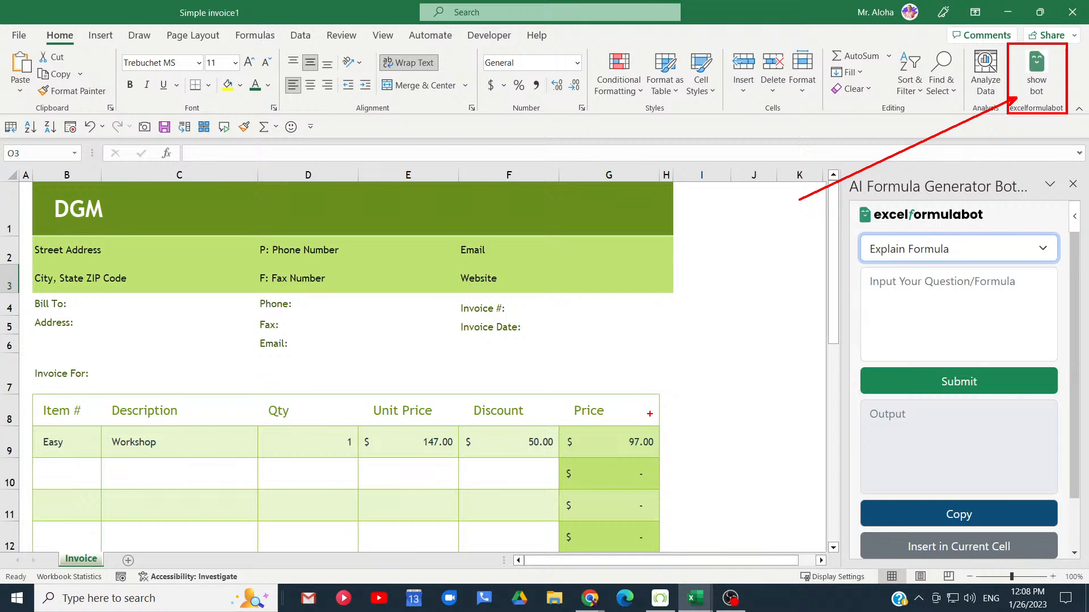
pyautogui.press('Escape')
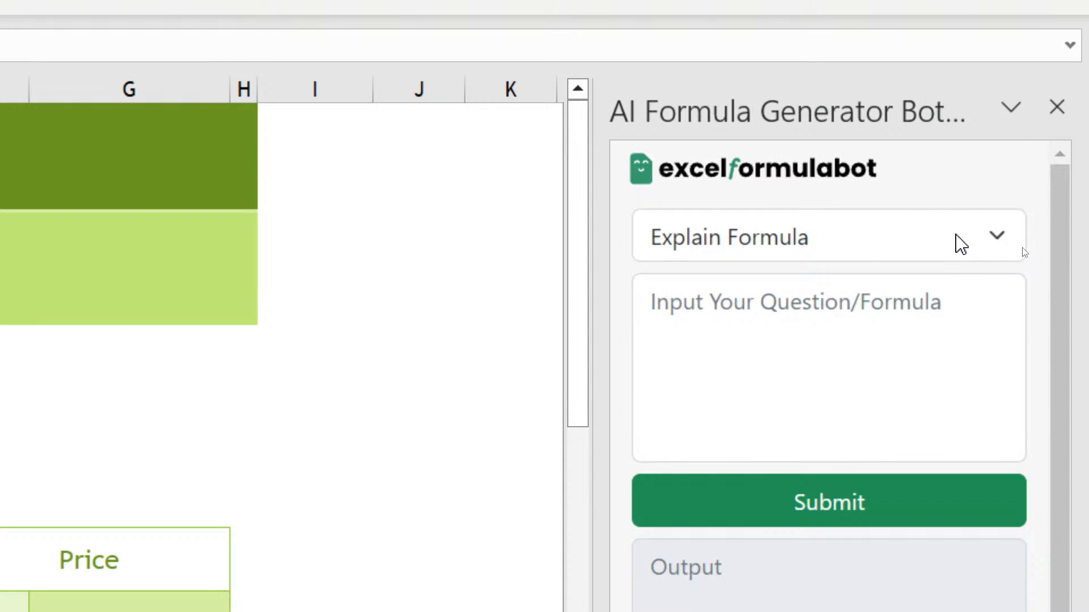
# - Submit the copied formula =IFERROR((D9*E9)-F9,"") to the formula bot in Explain Formula mode
pyautogui.click(1022, 254)
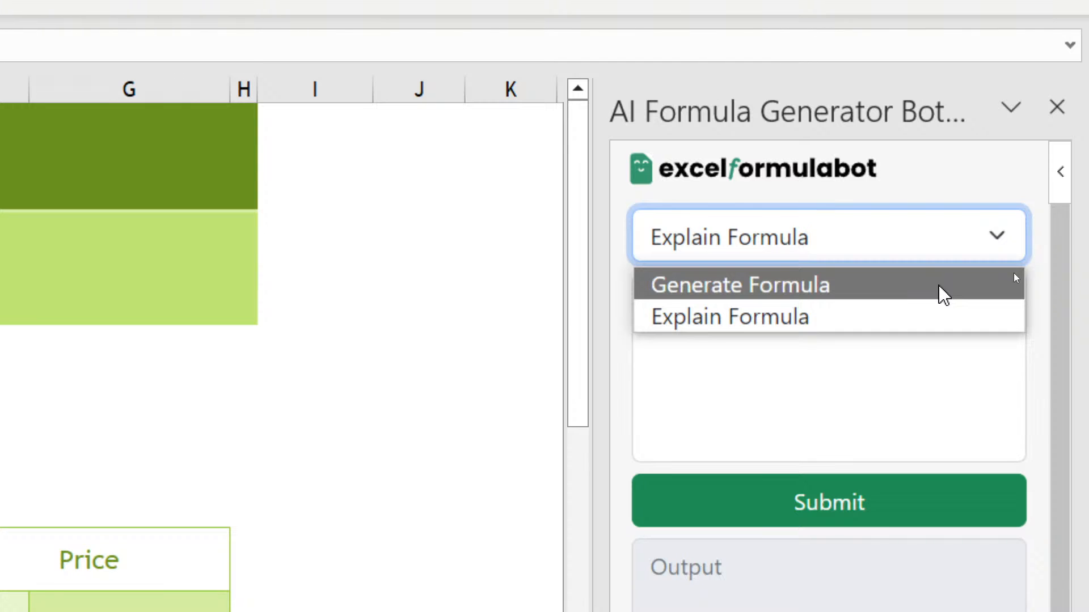
pyautogui.click(930, 319)
pyautogui.click(892, 297)
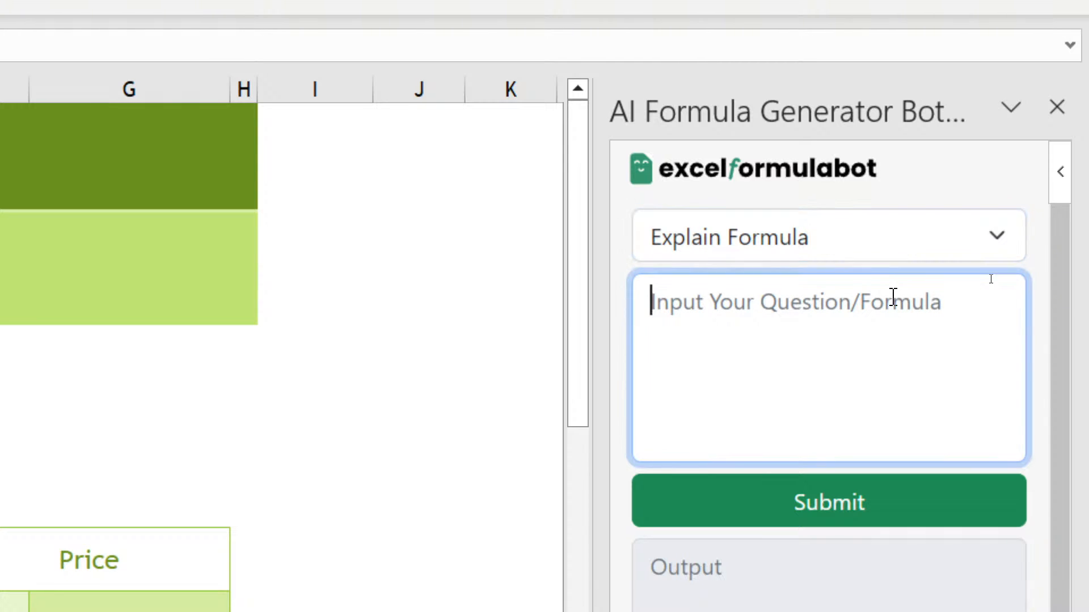
pyautogui.write('=IFERROR((D9*E9)-F9,"")')
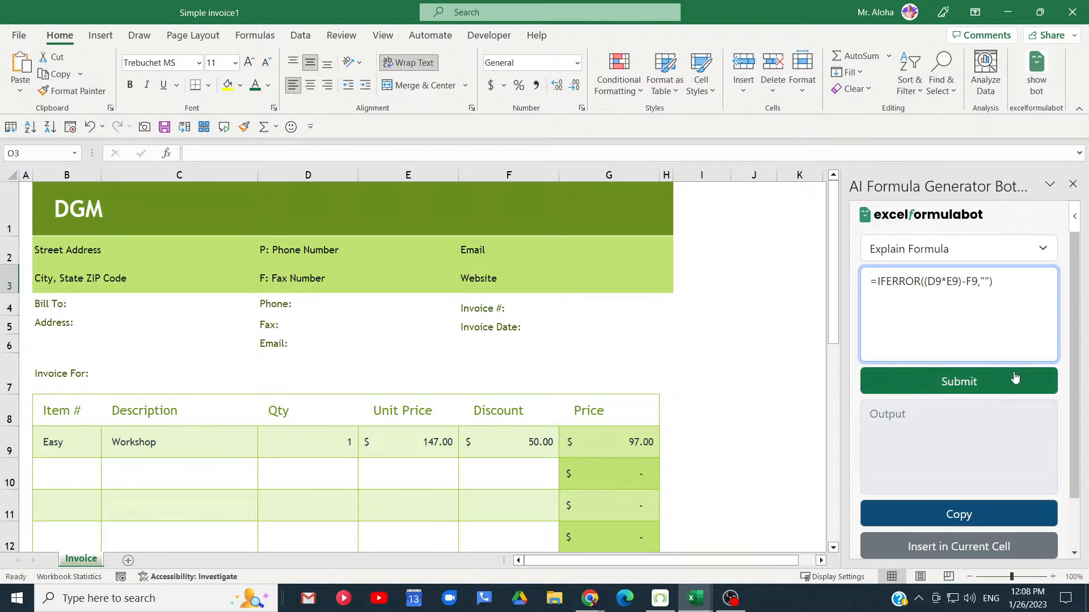
pyautogui.click(1015, 385)
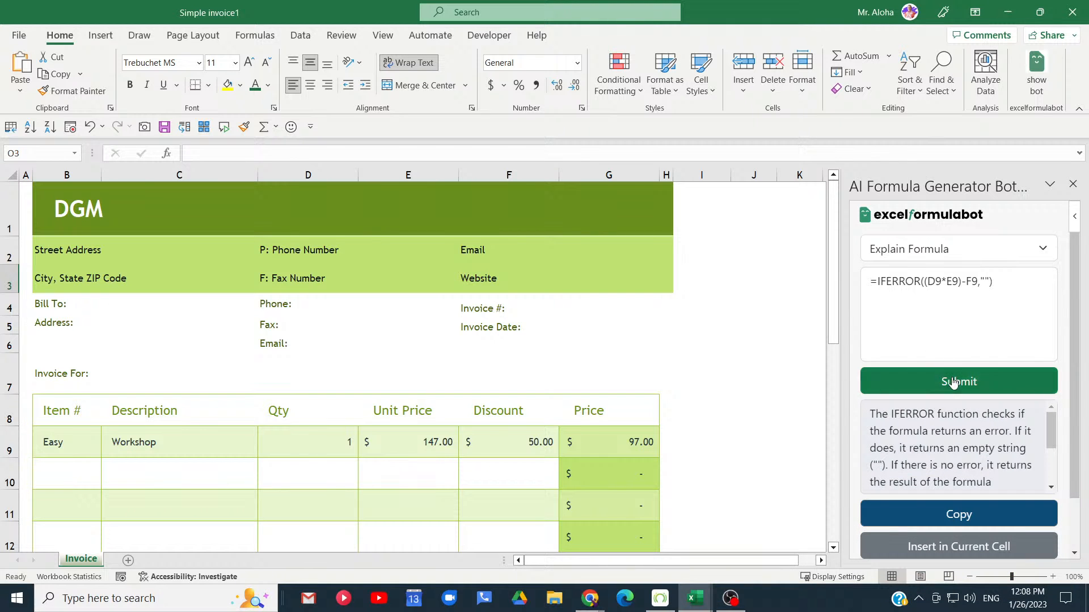
# - Read the bot's full formula explanation and compare it with the first item's quantity, unit price and discount cells
pyautogui.click(1039, 12)
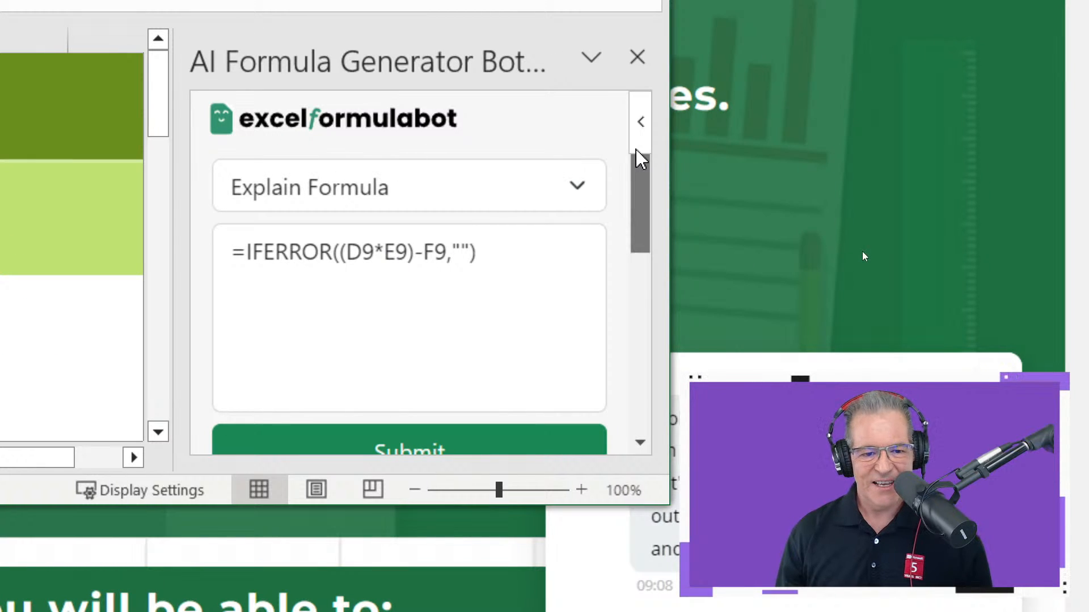
pyautogui.moveTo(641, 159); pyautogui.dragTo(632, 296)
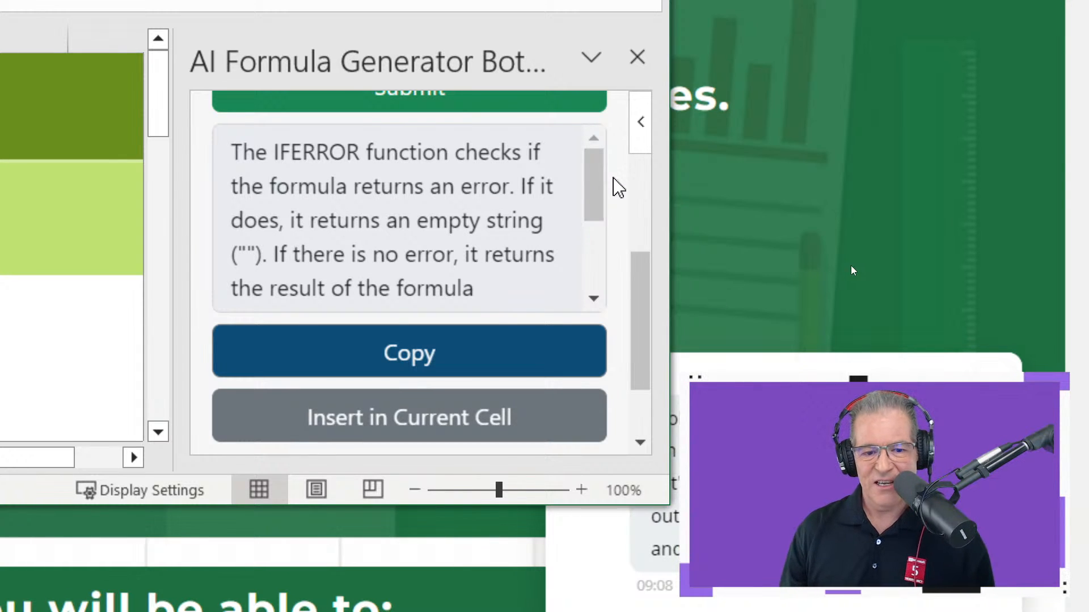
pyautogui.moveTo(595, 195); pyautogui.dragTo(601, 229)
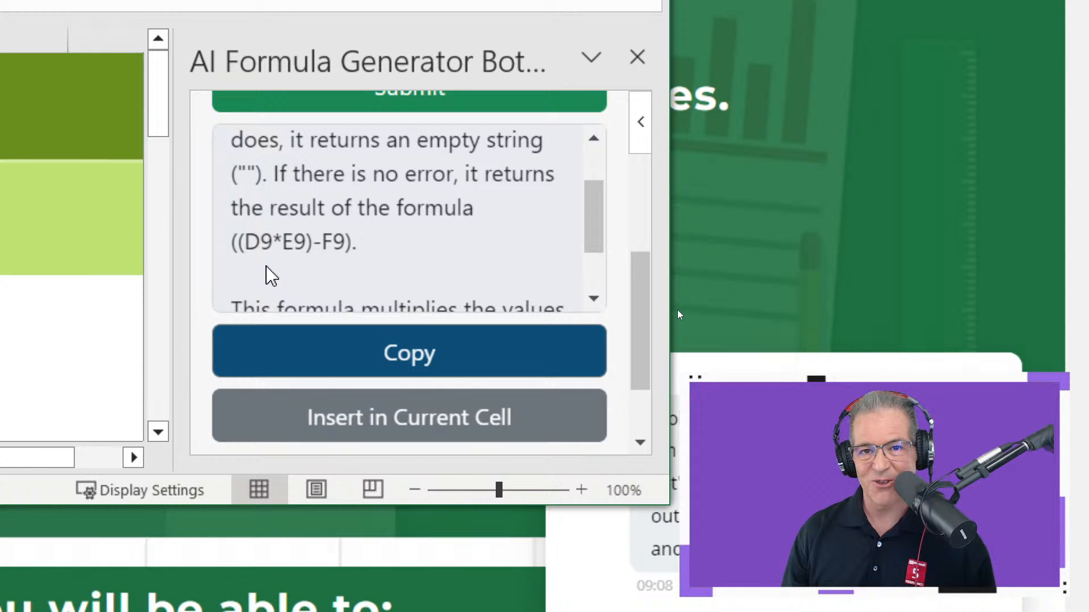
pyautogui.moveTo(595, 221); pyautogui.dragTo(590, 286)
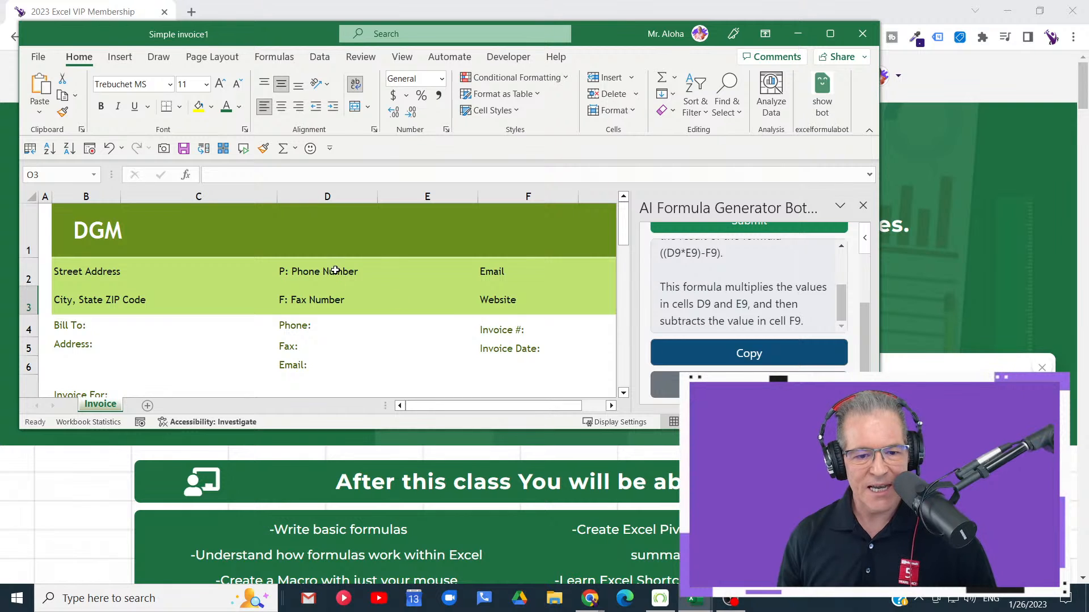
pyautogui.scroll(-2, 381, 272)
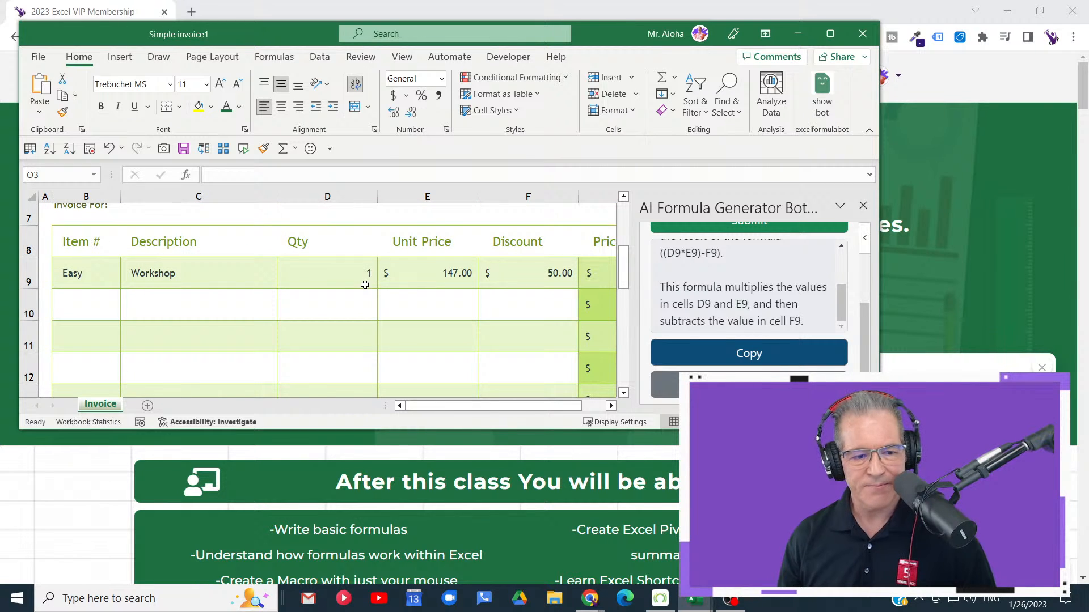
pyautogui.click(345, 277)
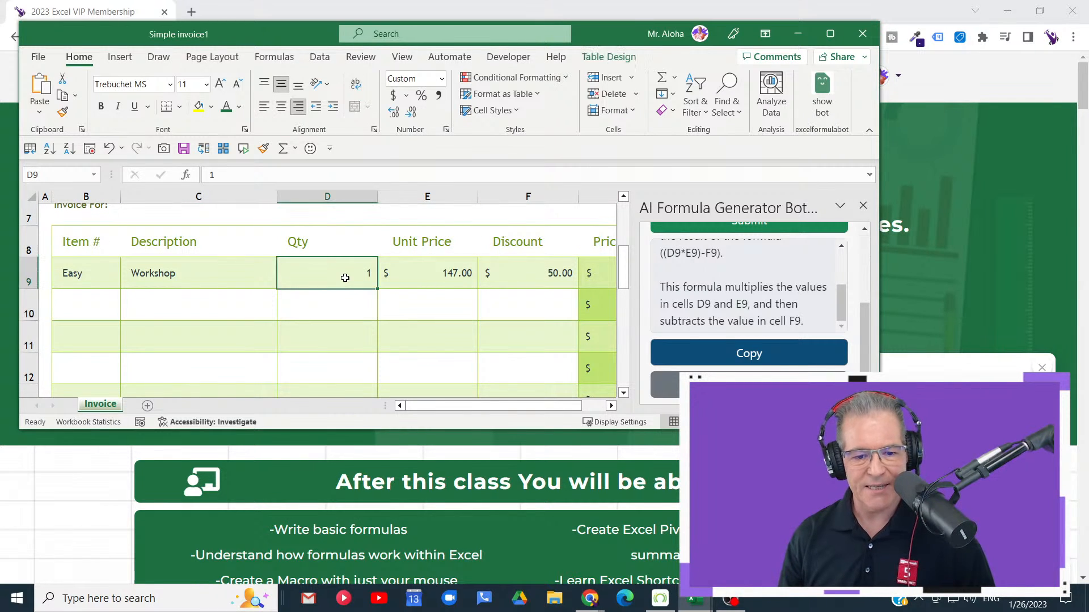
pyautogui.click(432, 274)
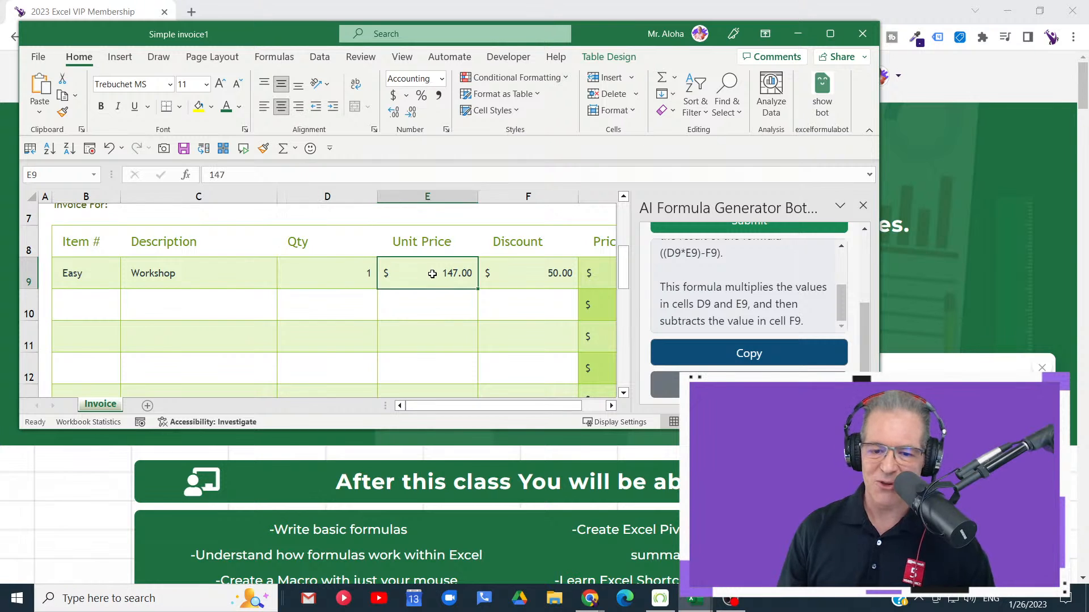
pyautogui.click(511, 281)
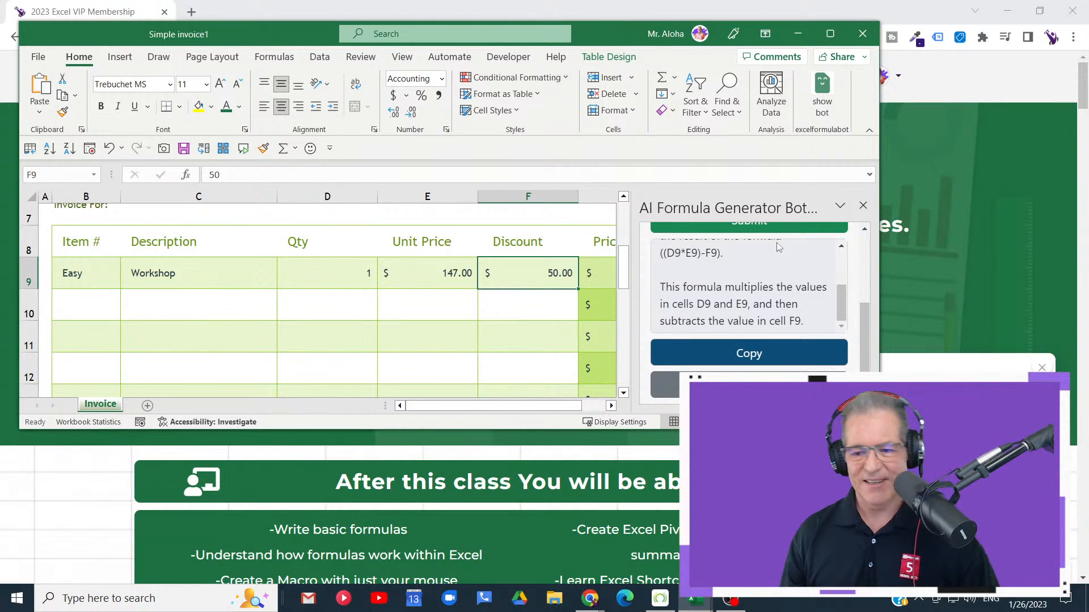
# - Maximize the invoice workbook window and write the presenter's name as a temporary on-screen annotation beside the first item row
pyautogui.click(830, 33)
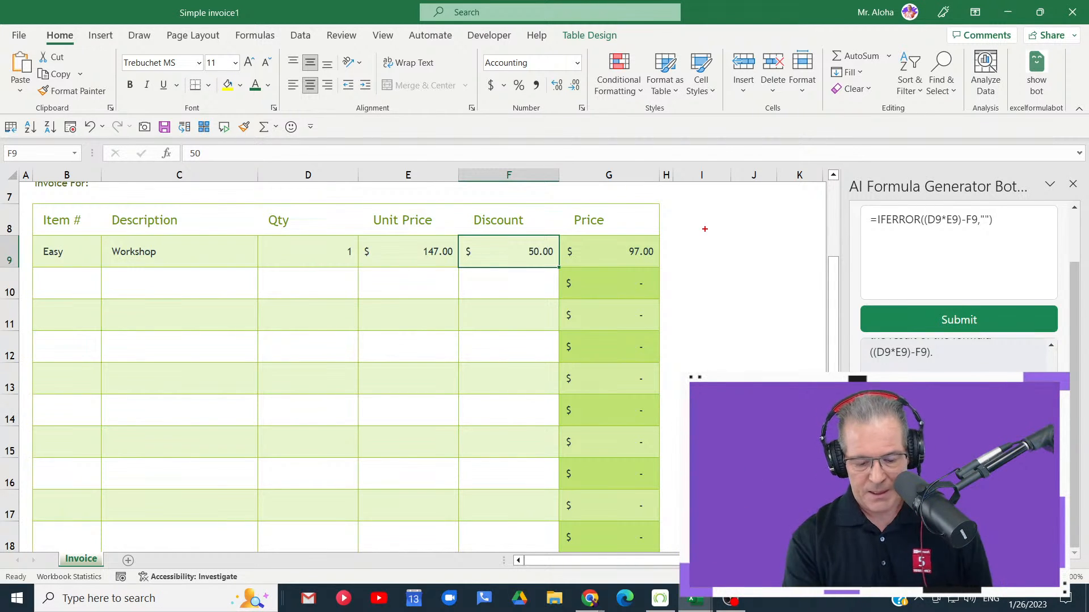
pyautogui.moveTo(711, 240); pyautogui.dragTo(711, 285)
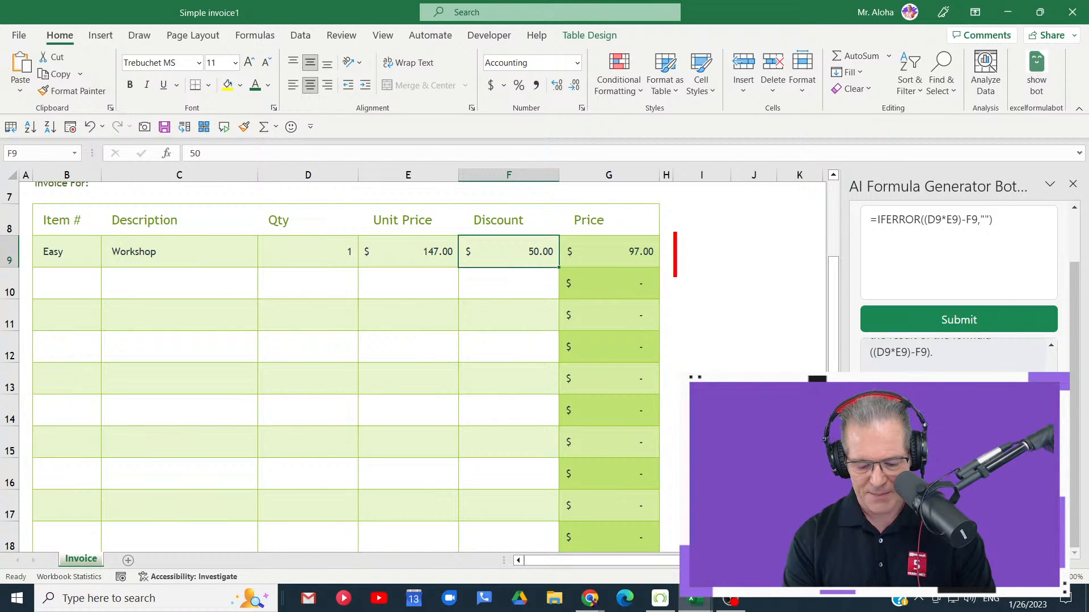
pyautogui.write('MRALOHA')
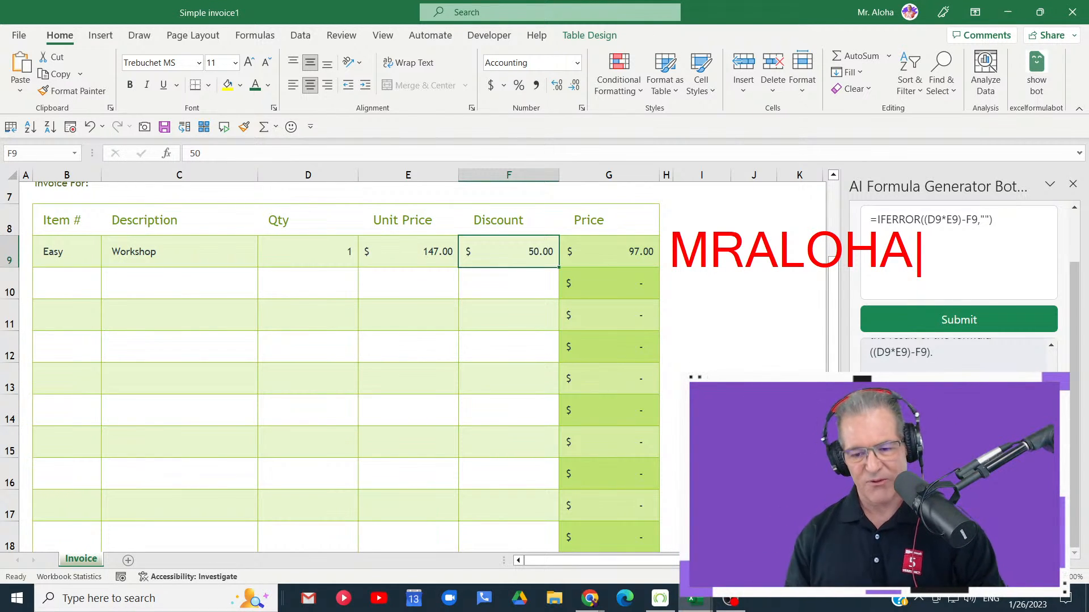
pyautogui.press('Escape')
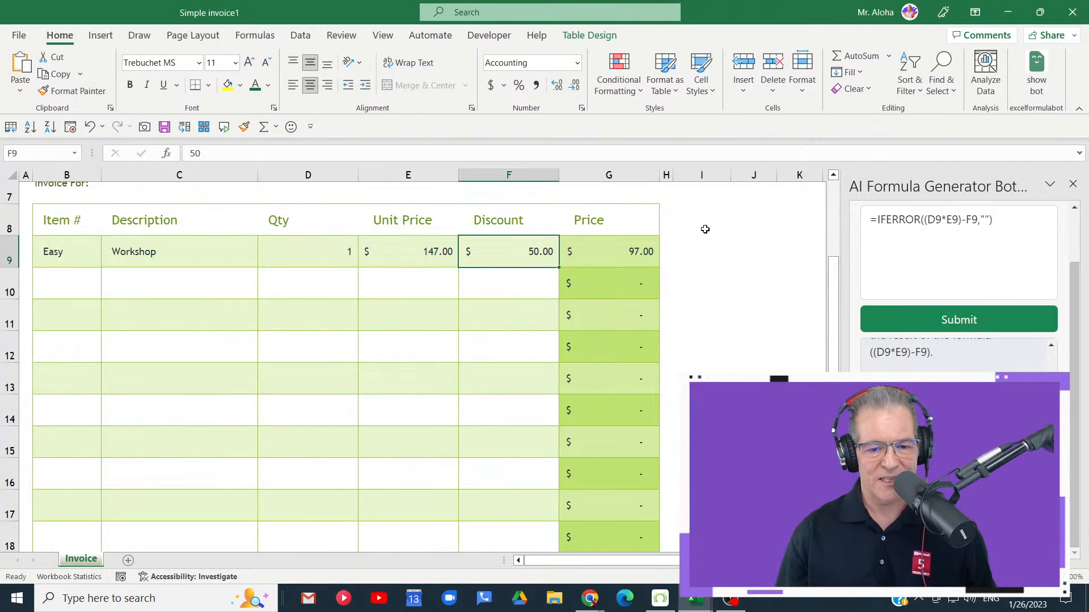
# - Close the AI Formula Generator Bot pane and look over the invoice from its header down through the item rows
pyautogui.scroll(2, 705, 229)
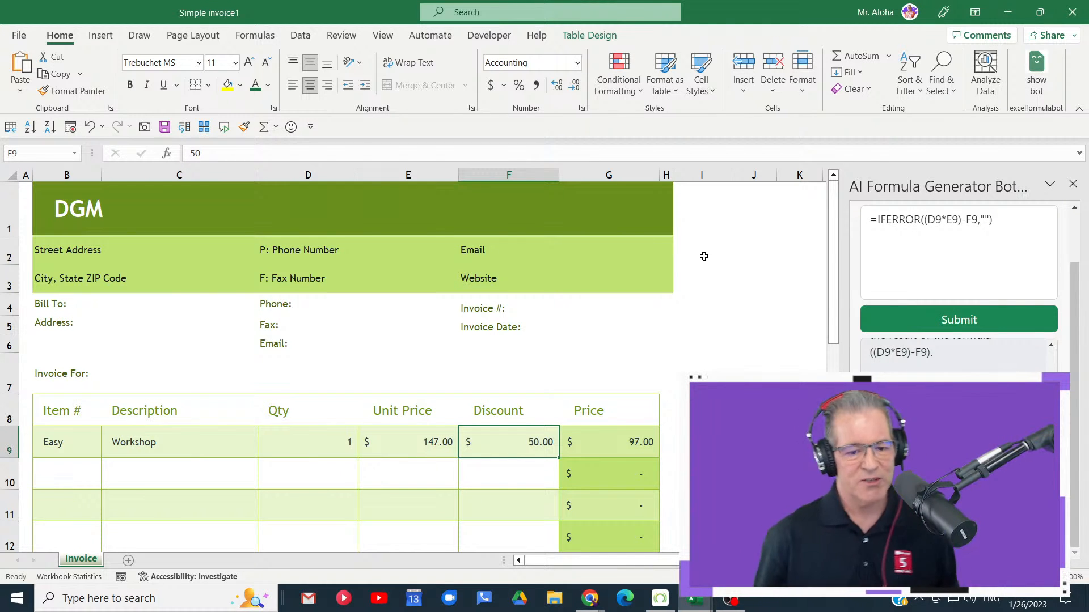
pyautogui.click(1073, 185)
pyautogui.scroll(-6, 294, 294)
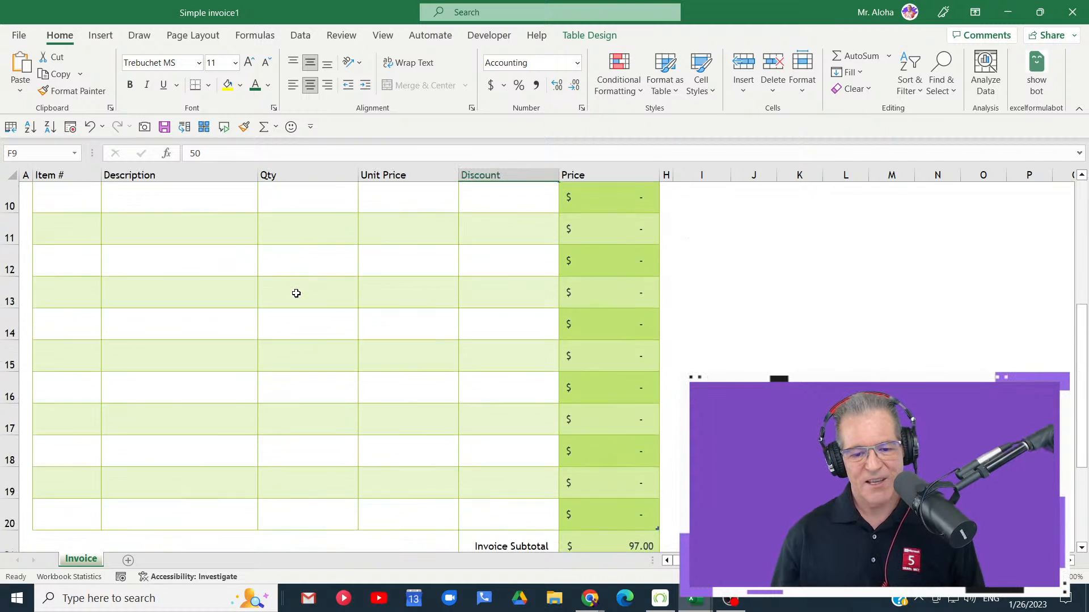
pyautogui.scroll(5, 292, 296)
pyautogui.scroll(2, 292, 297)
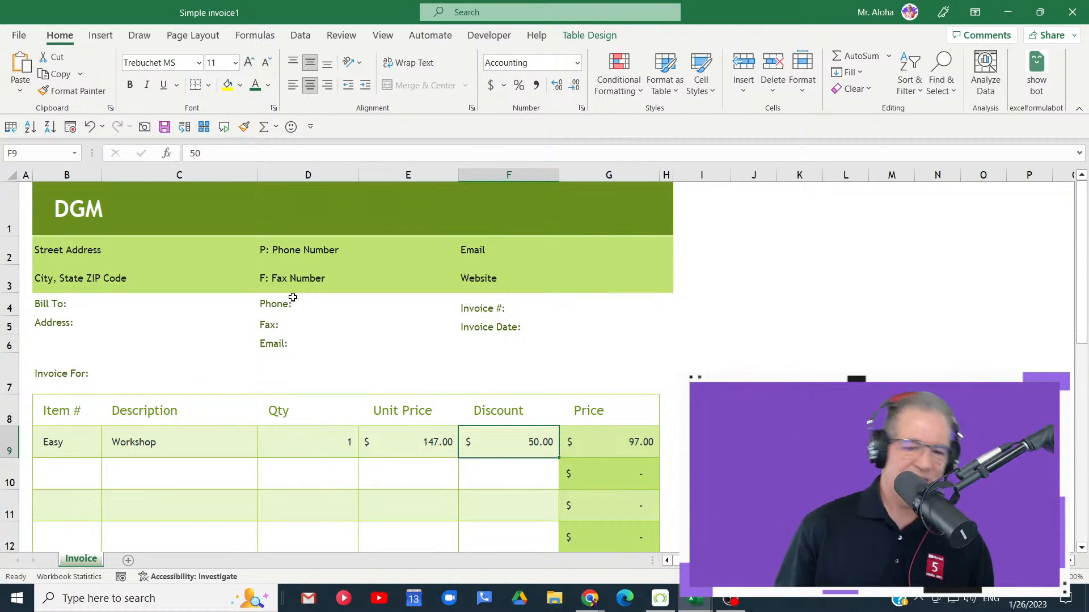
pyautogui.scroll(-2, 293, 297)
pyautogui.scroll(2, 292, 297)
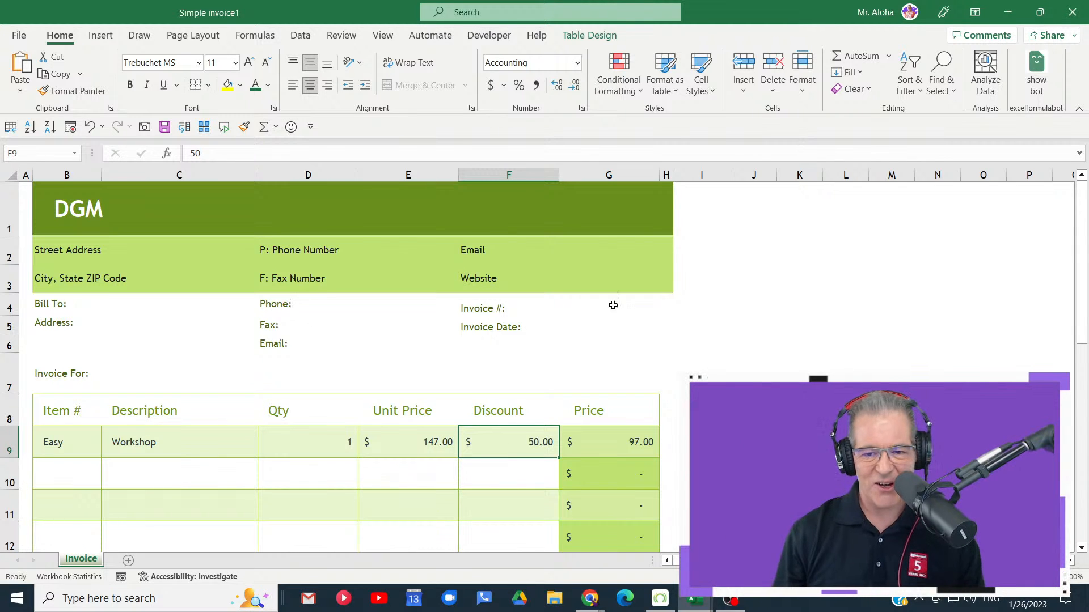
# - Select the "Make all checks payable to" note below the items and mark the quoted text and & operators in its formula
pyautogui.scroll(-5, 710, 282)
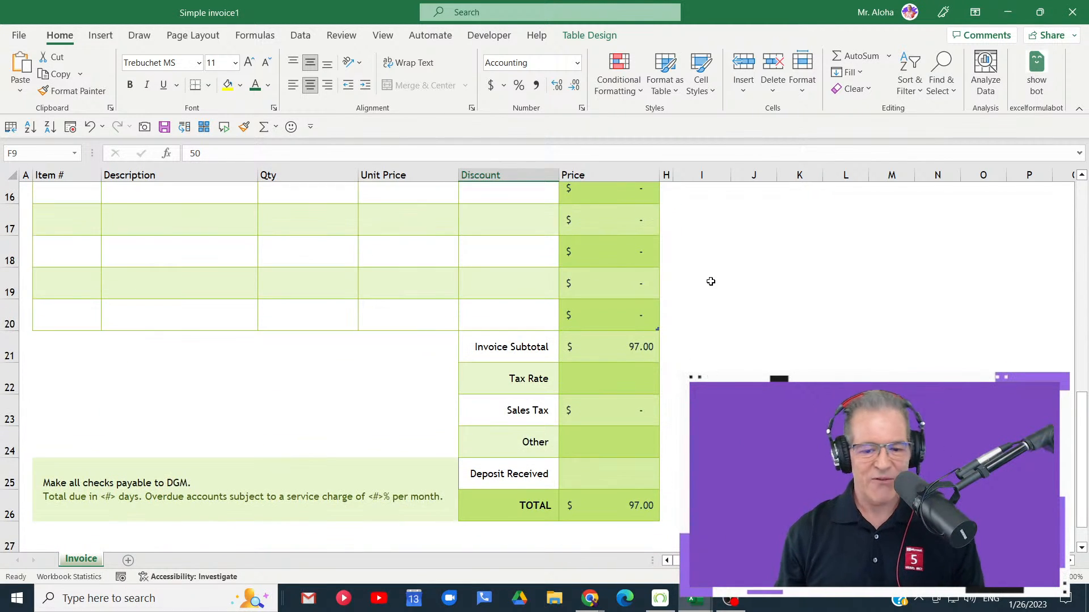
pyautogui.scroll(-2, 711, 278)
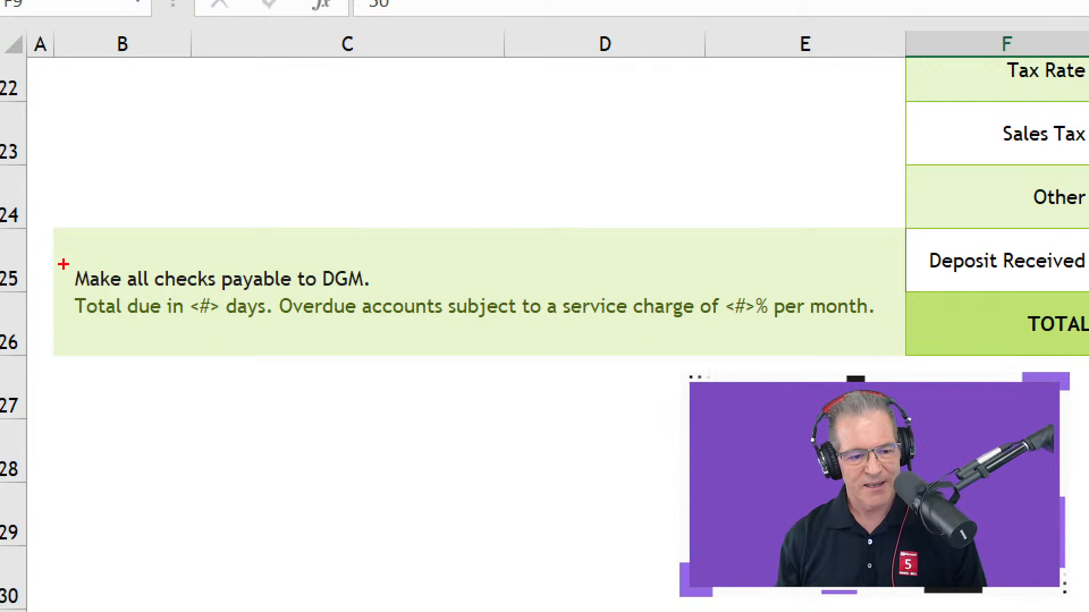
pyautogui.moveTo(63, 264)
pyautogui.mouseDown()
pyautogui.moveTo(246, 348)
pyautogui.moveTo(435, 345)
pyautogui.mouseUp()
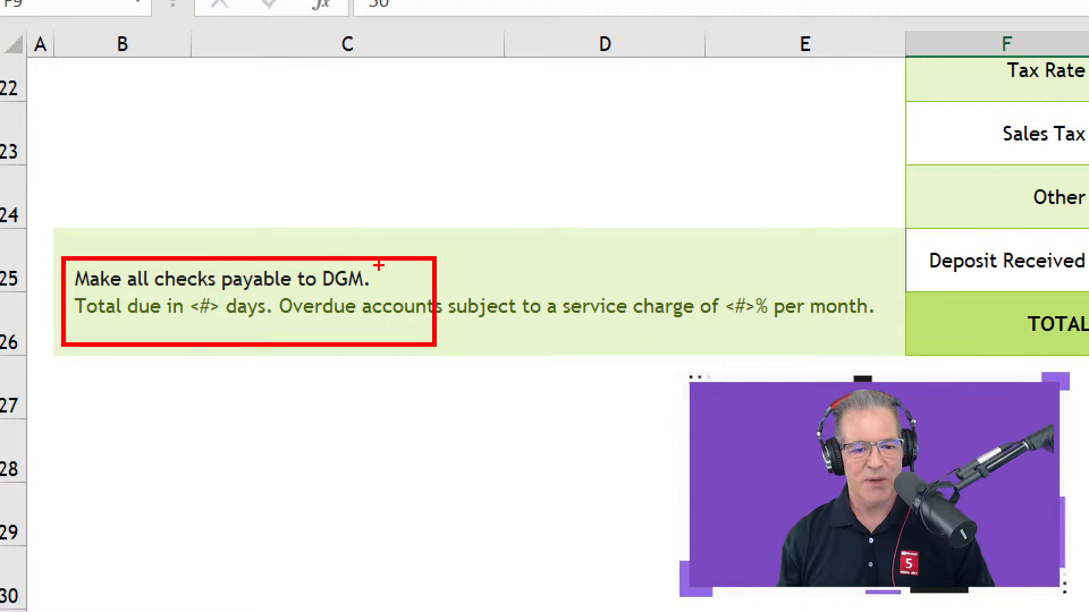
pyautogui.moveTo(380, 276); pyautogui.dragTo(483, 258)
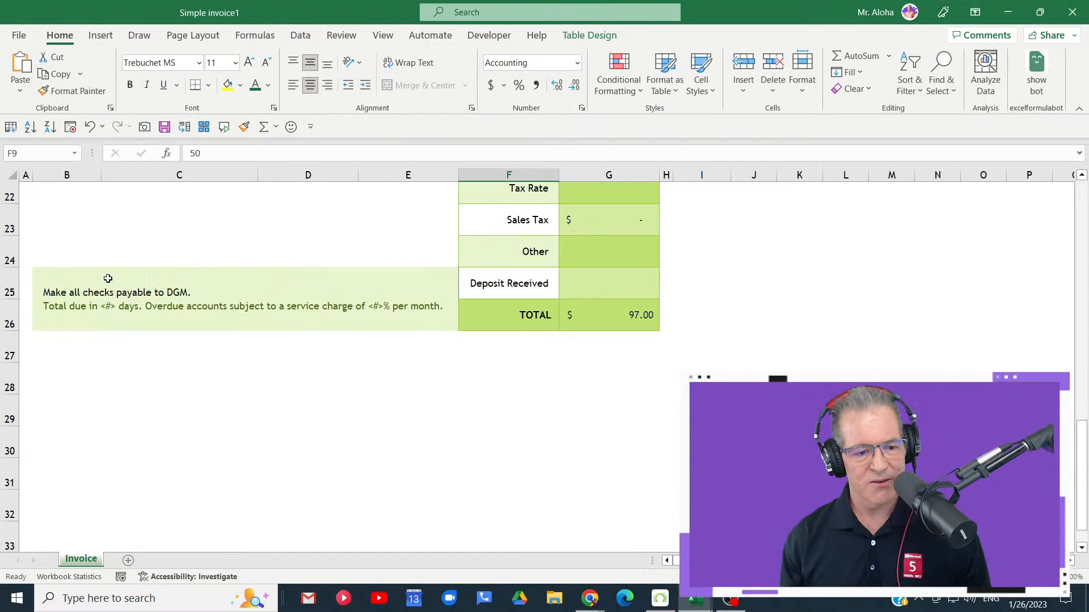
pyautogui.click(214, 275)
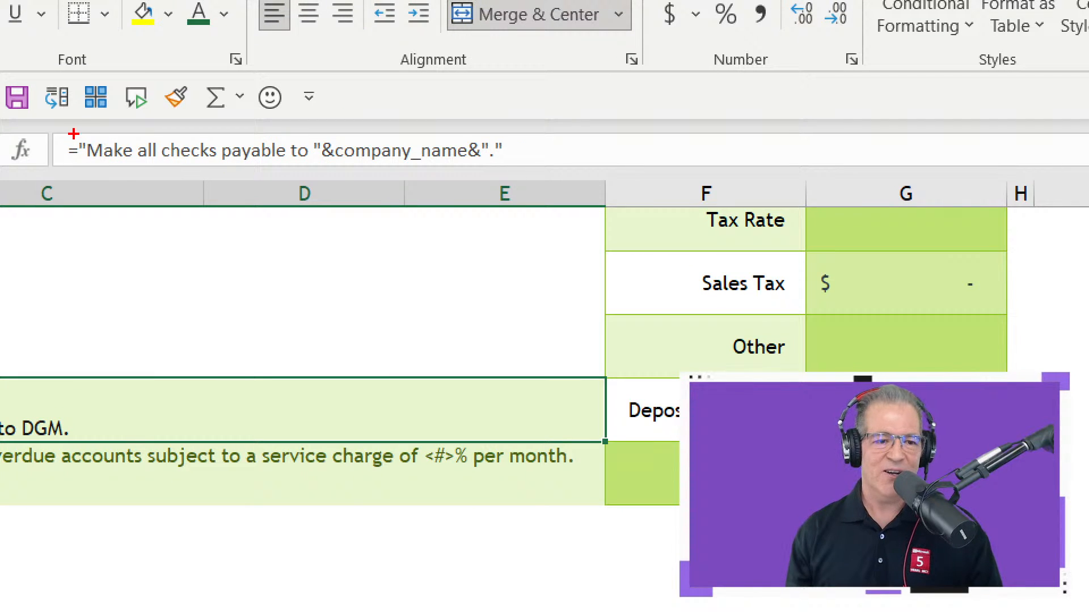
pyautogui.moveTo(69, 129)
pyautogui.mouseDown()
pyautogui.moveTo(203, 178)
pyautogui.moveTo(332, 183)
pyautogui.moveTo(332, 232)
pyautogui.mouseUp()
pyautogui.moveTo(480, 137); pyautogui.dragTo(509, 57)
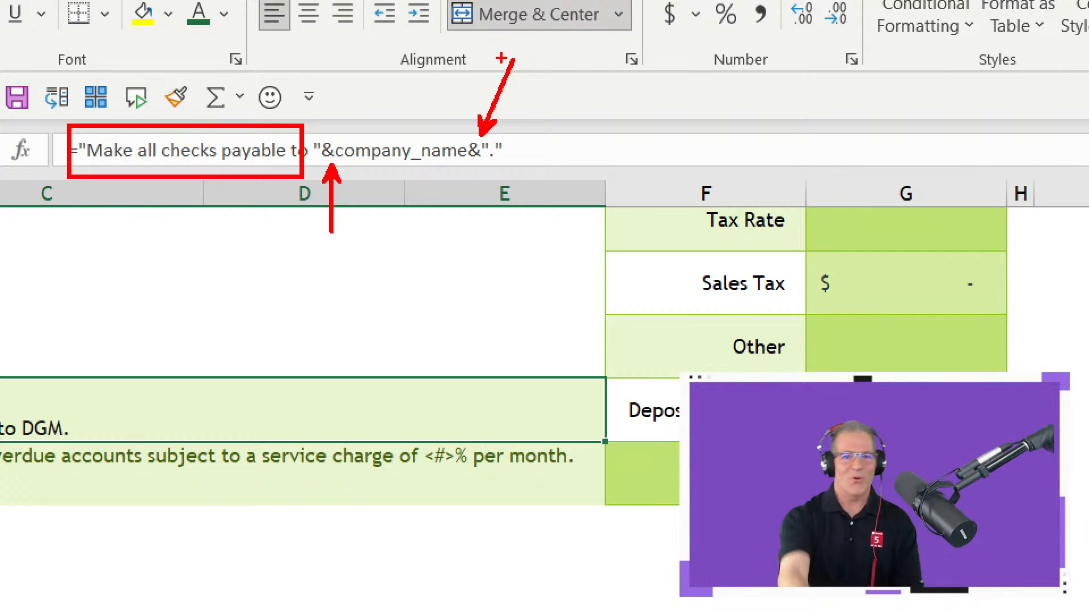
pyautogui.press('Escape')
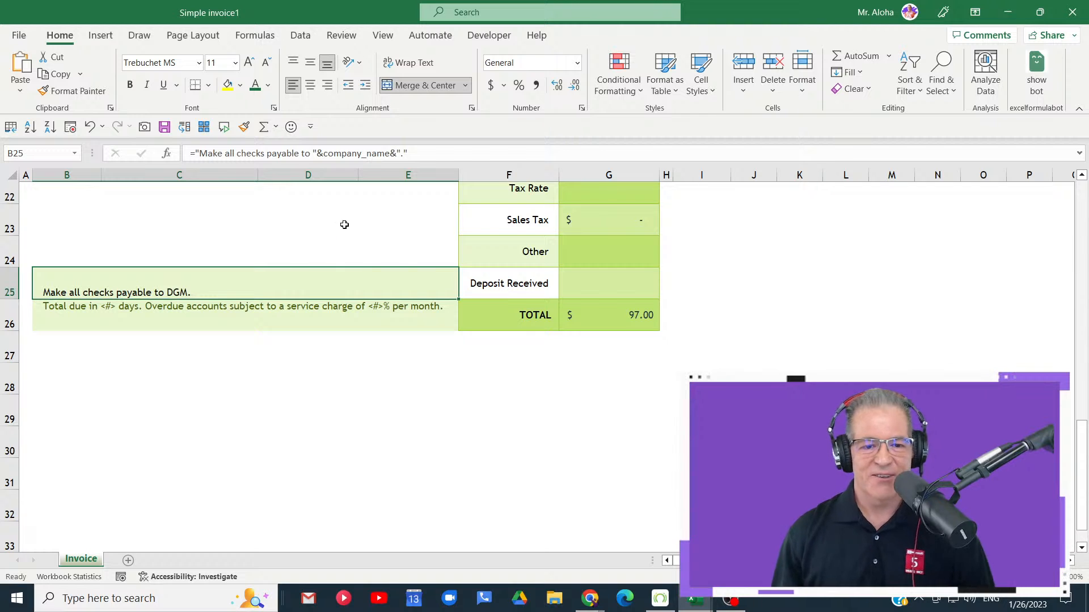
# - Zoom in on the payment note's formula and mark its company_name reference with a temporary annotation
pyautogui.hotkey('ctrl', '1')
pyautogui.click(411, 145)
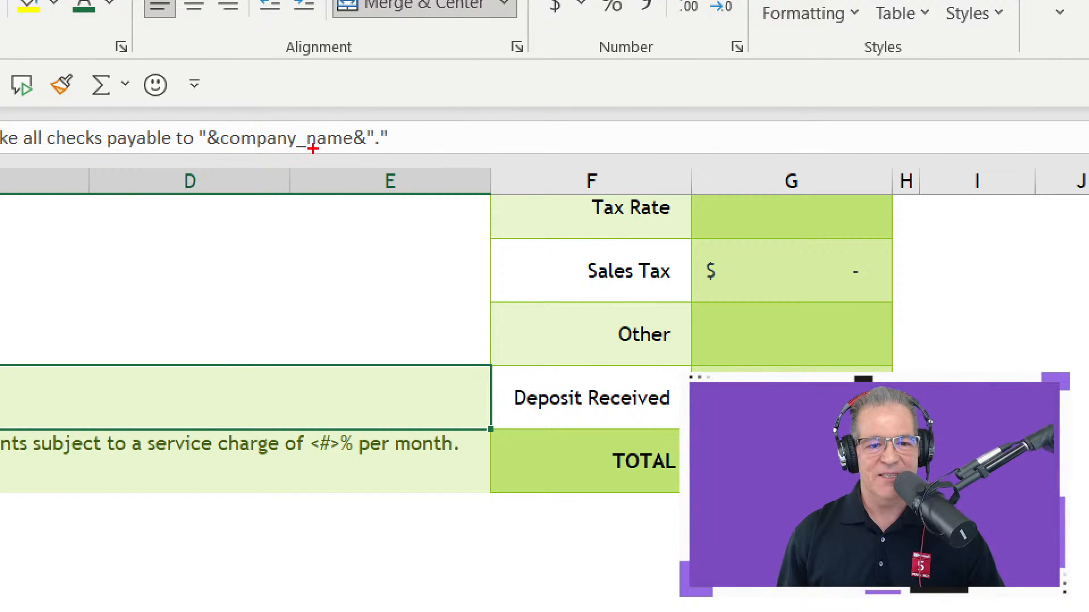
pyautogui.moveTo(218, 119)
pyautogui.mouseDown()
pyautogui.moveTo(221, 169)
pyautogui.moveTo(360, 180)
pyautogui.mouseUp()
pyautogui.press('Escape')
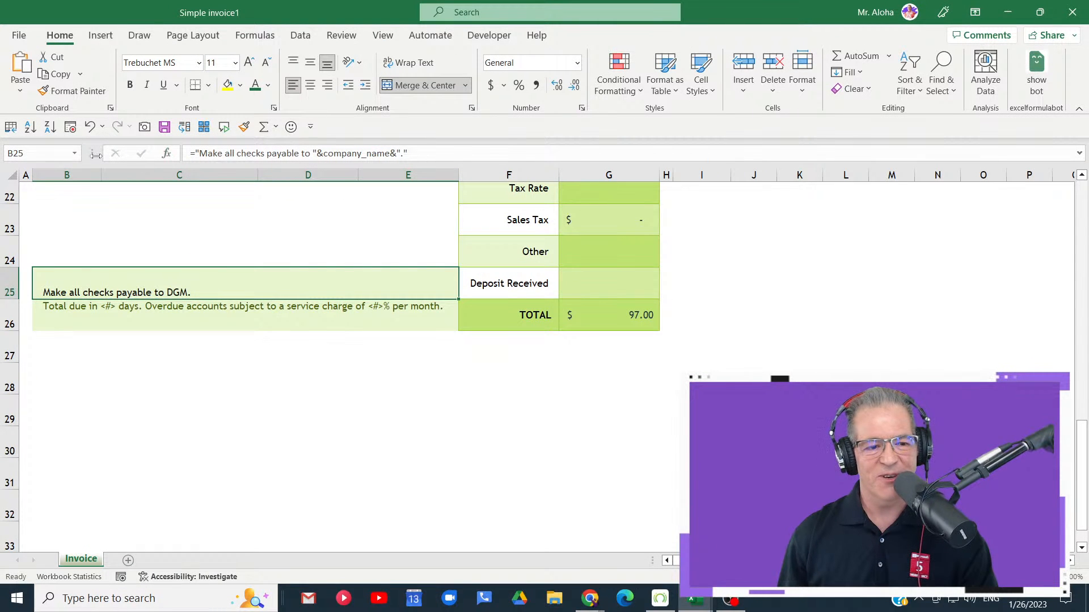
# - Go to the company_name named cell and temporarily mark it and the rest of the invoice to show what the name refers to
pyautogui.click(66, 153)
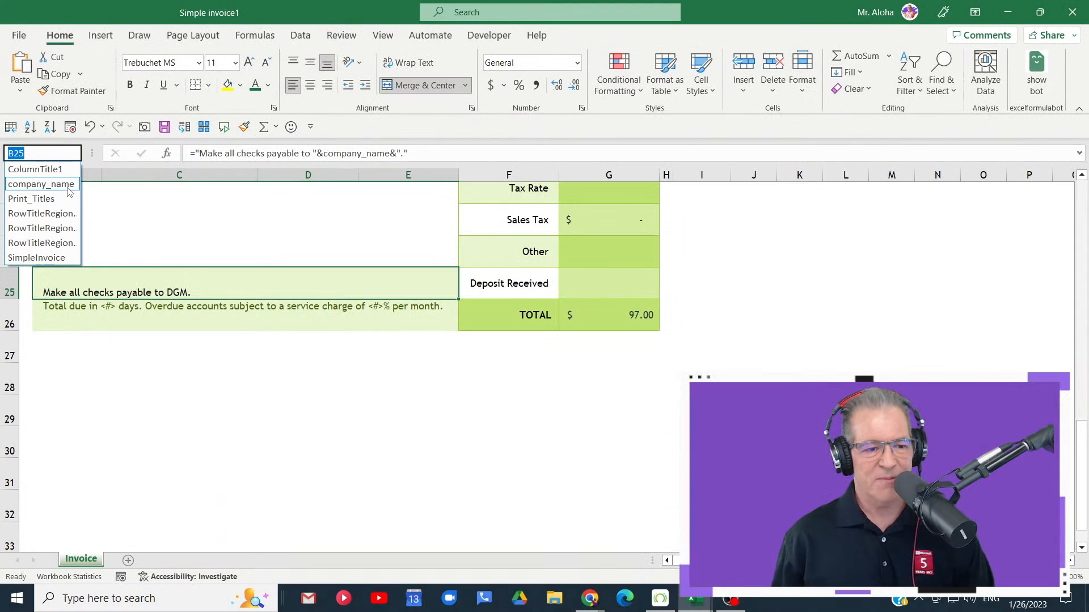
pyautogui.click(136, 264)
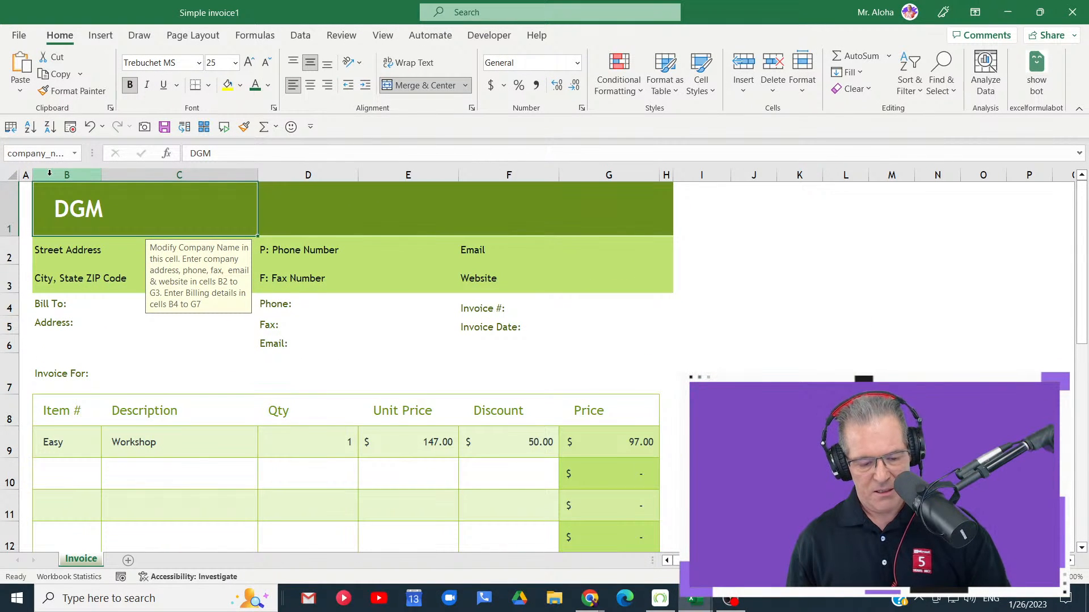
pyautogui.moveTo(21, 177); pyautogui.dragTo(280, 231)
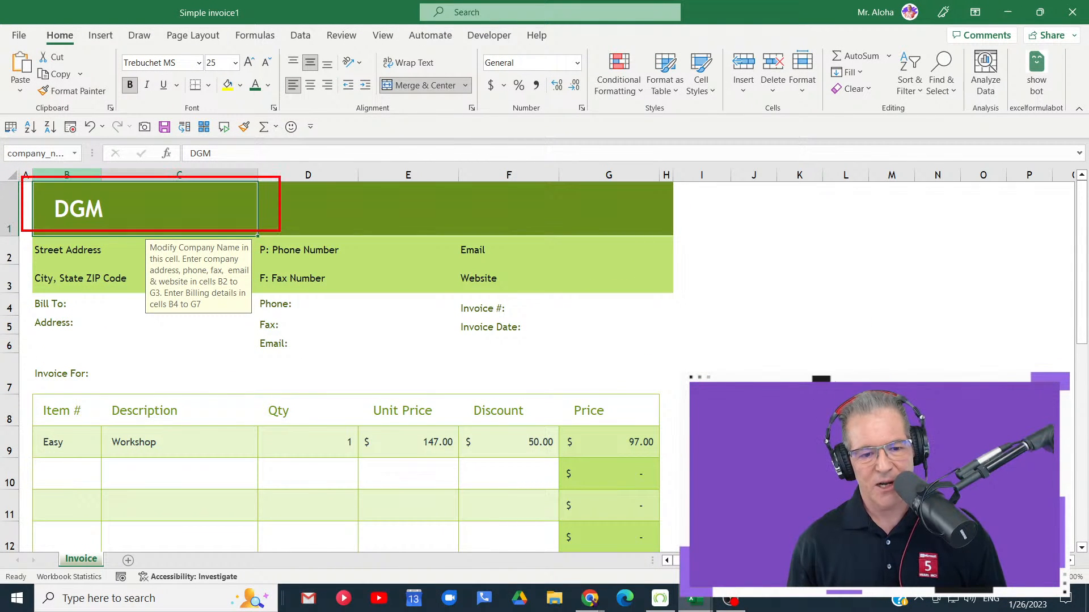
pyautogui.moveTo(22, 233)
pyautogui.mouseDown()
pyautogui.moveTo(318, 264)
pyautogui.moveTo(732, 462)
pyautogui.moveTo(723, 541)
pyautogui.mouseUp()
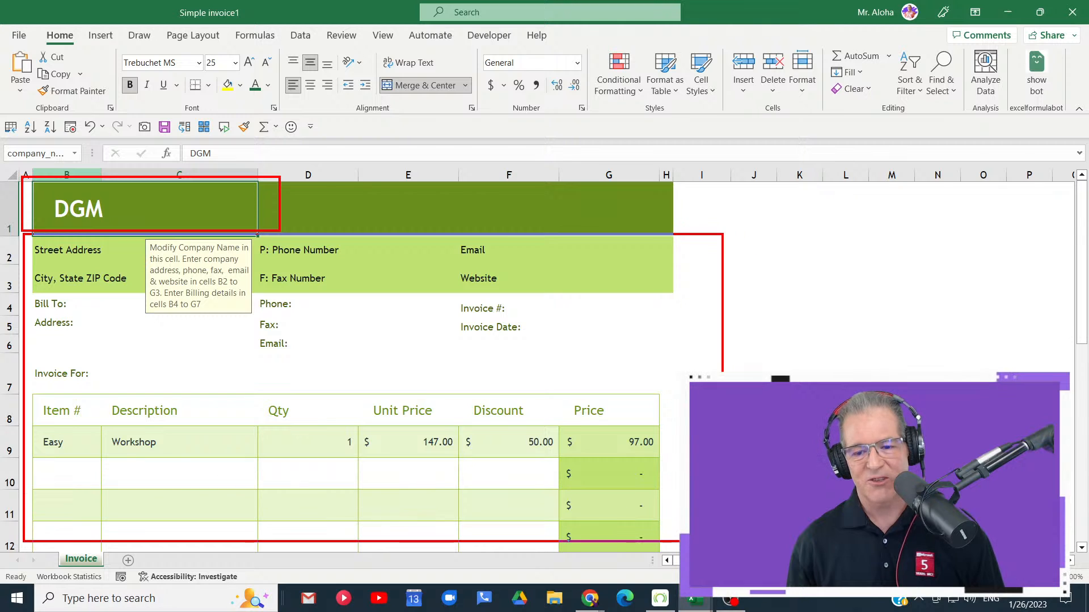
pyautogui.moveTo(332, 206); pyautogui.dragTo(408, 200)
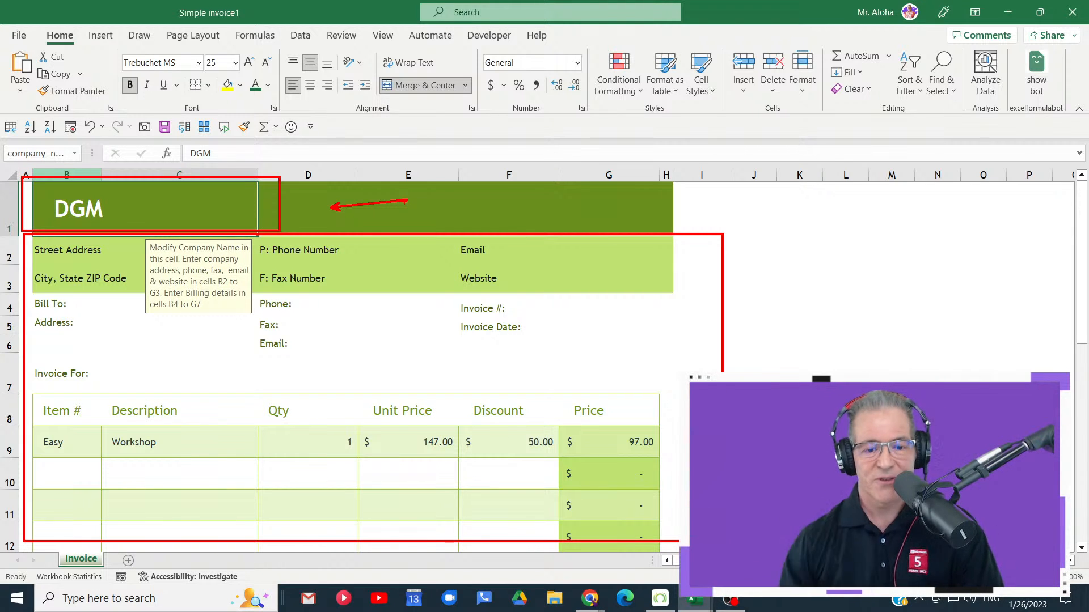
pyautogui.press('Escape')
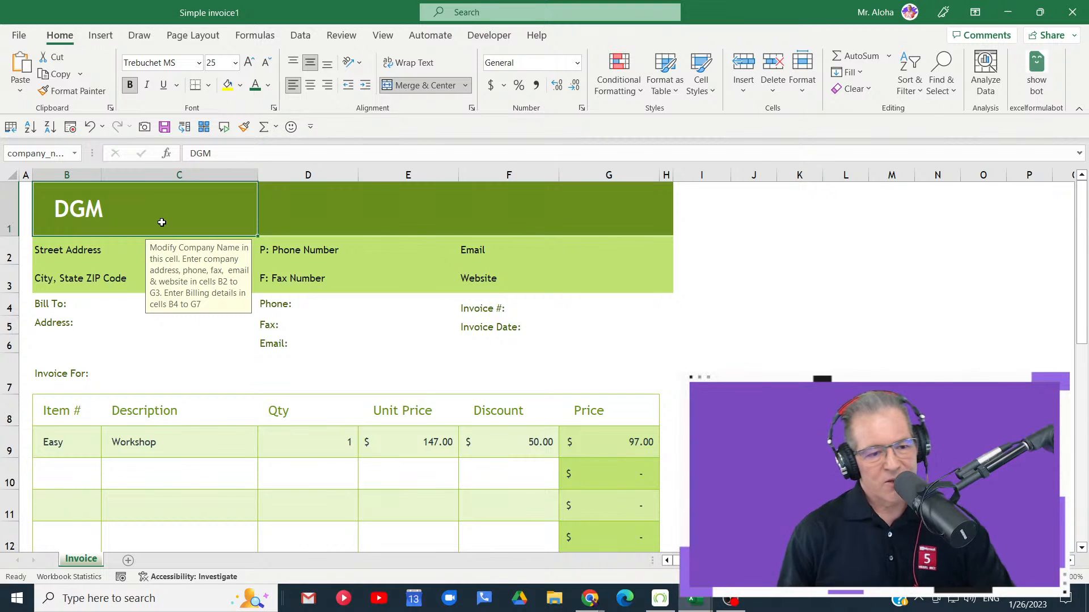
pyautogui.click(75, 153)
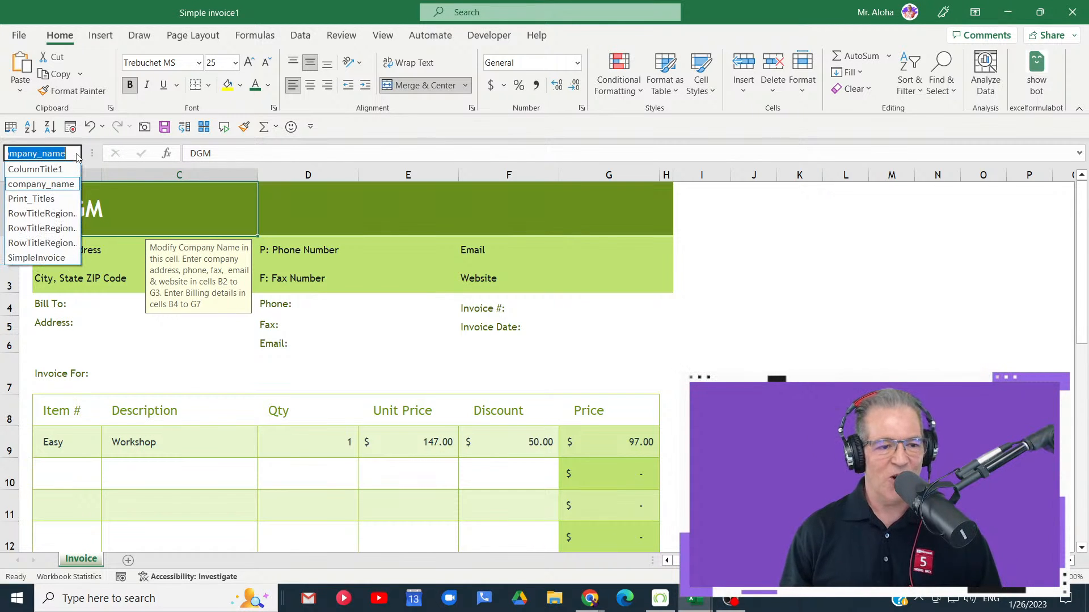
pyautogui.click(71, 186)
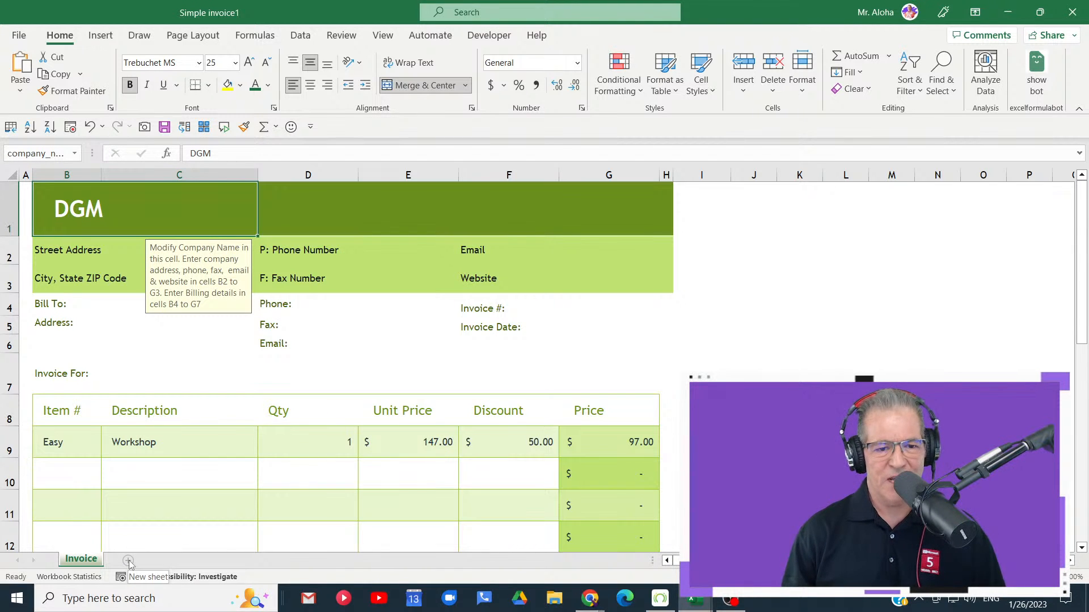
# - Go to the last worksheet row in column N, return to the company_name named cell, and reselect the header's company name
pyautogui.scroll(-1, 736, 339)
pyautogui.click(927, 318)
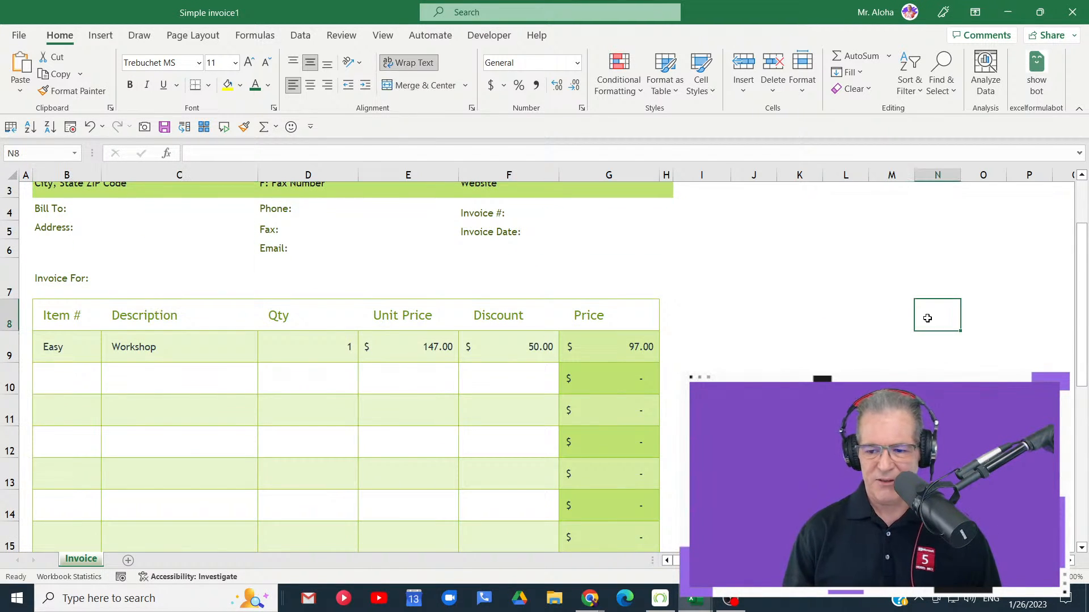
pyautogui.hotkey('ctrl', 'Down')
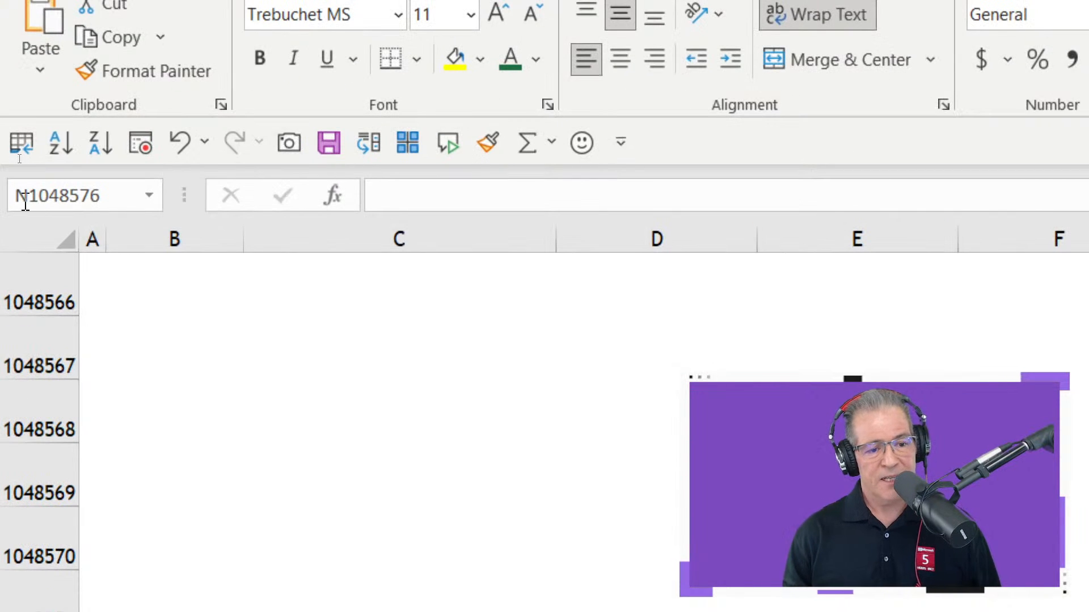
pyautogui.click(149, 195)
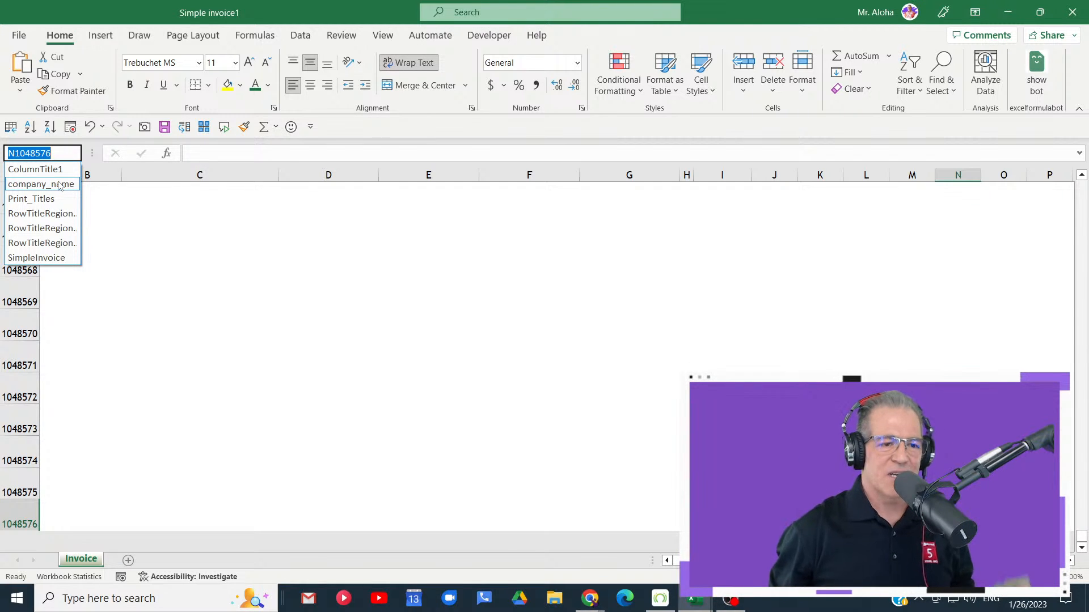
pyautogui.click(40, 185)
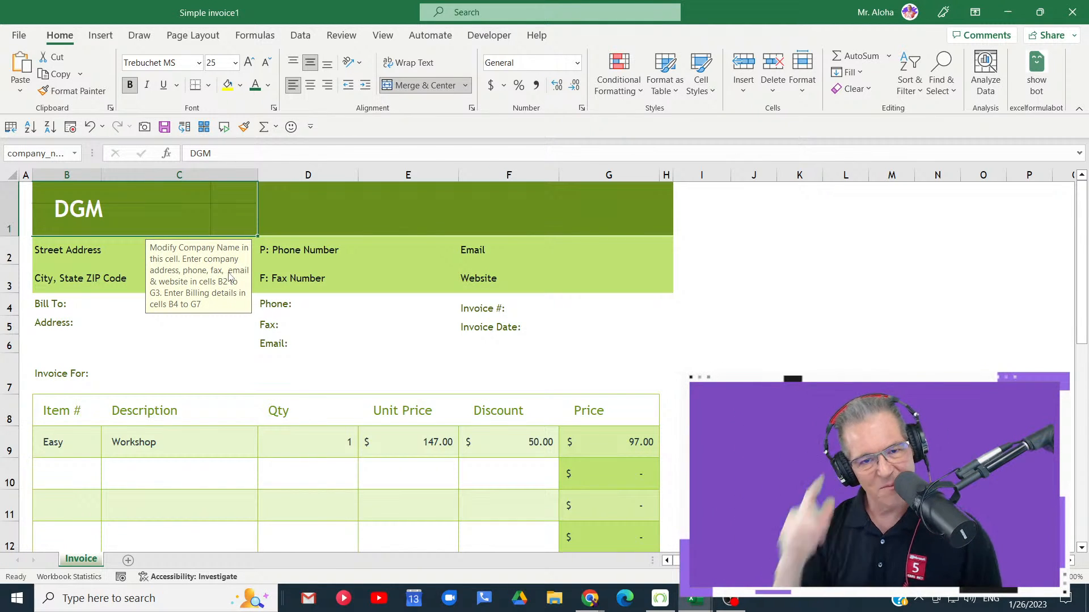
pyautogui.click(337, 211)
pyautogui.click(142, 208)
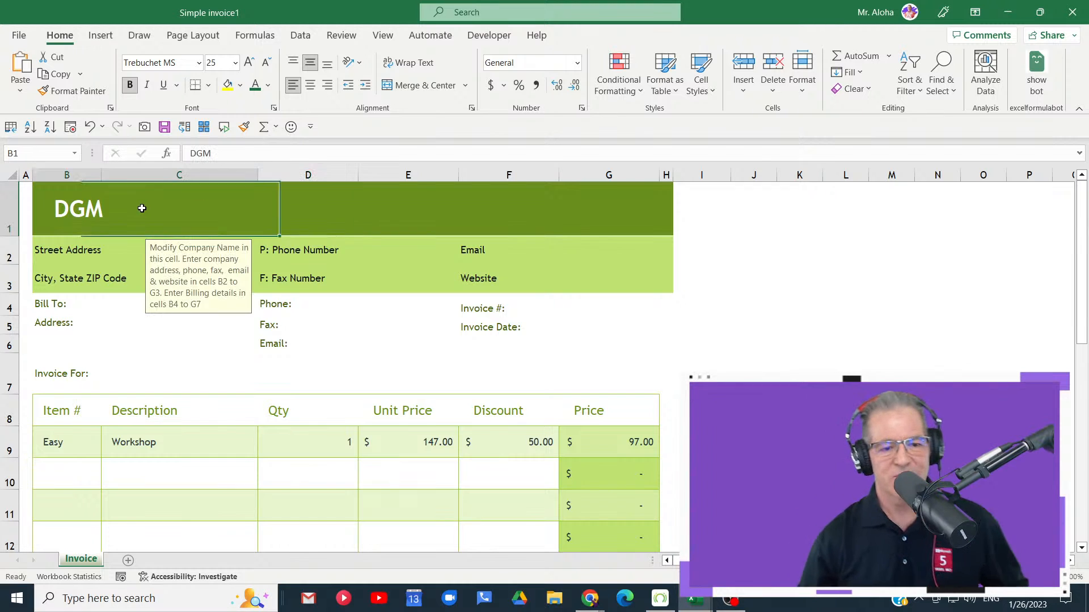
# - Review the payment note's formula in B25 again and leave blank cell K24 selected beside the totals
pyautogui.scroll(-5, 302, 291)
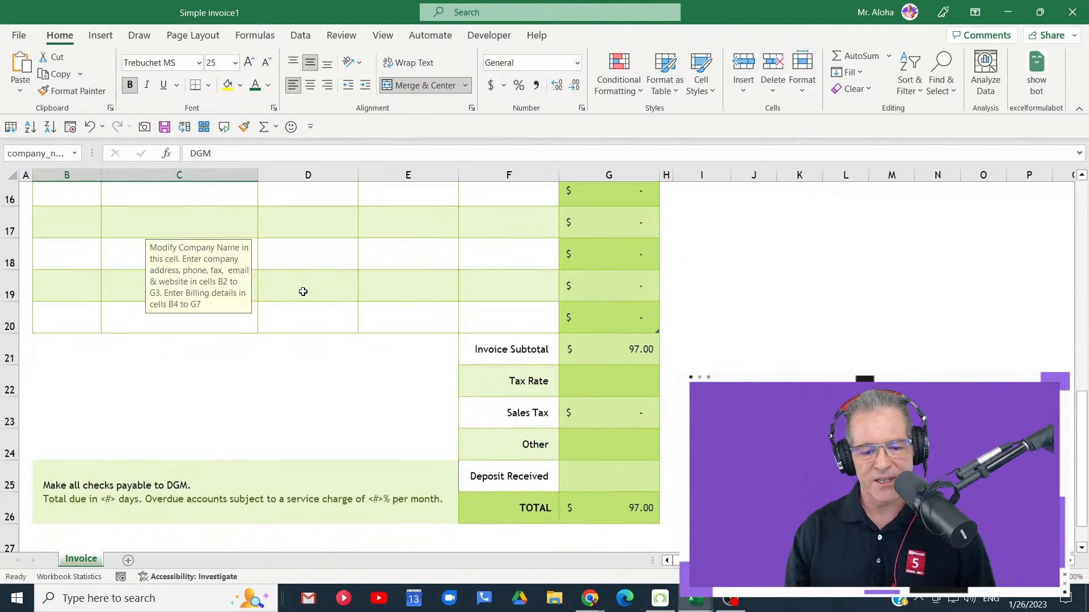
pyautogui.scroll(-2, 303, 291)
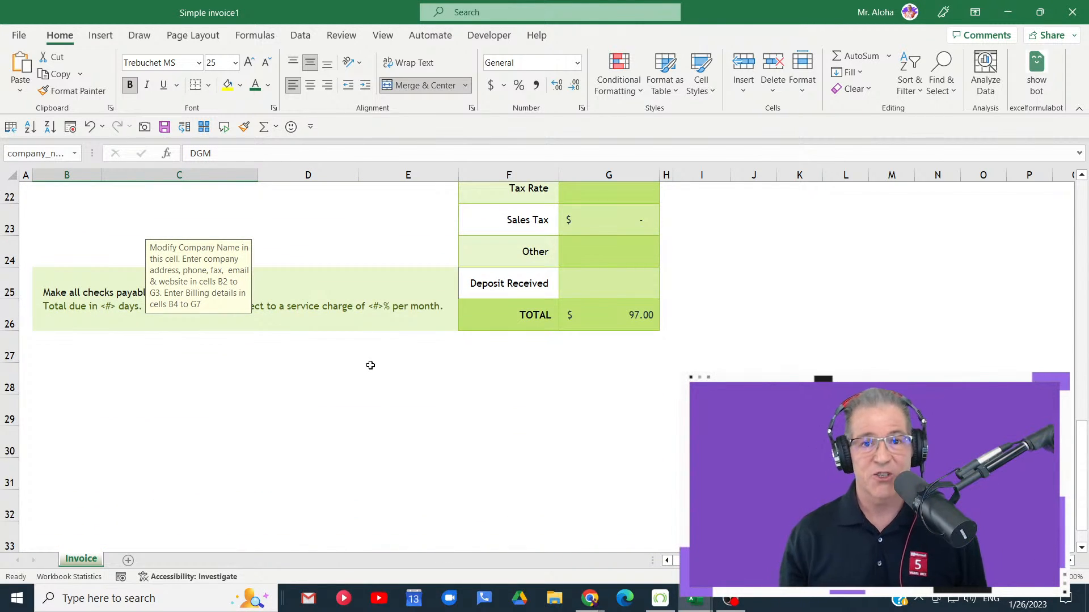
pyautogui.click(44, 227)
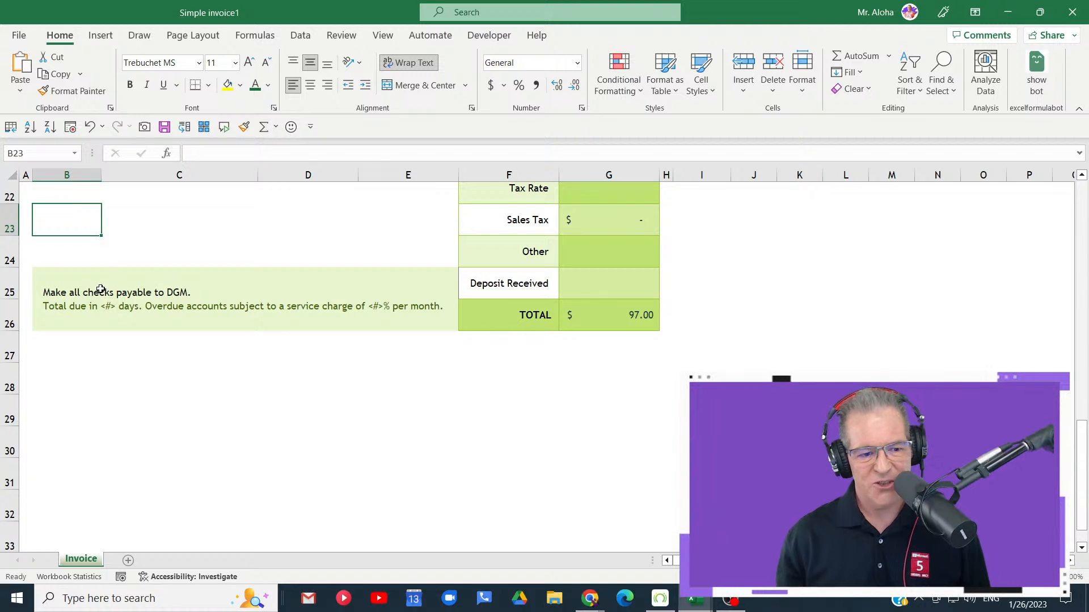
pyautogui.click(64, 289)
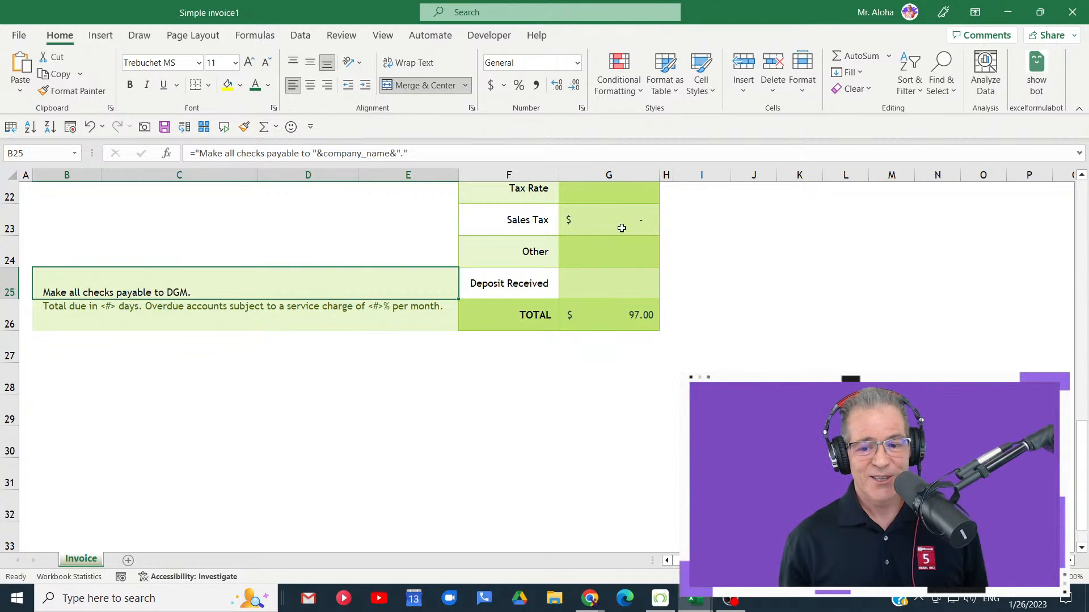
pyautogui.click(804, 259)
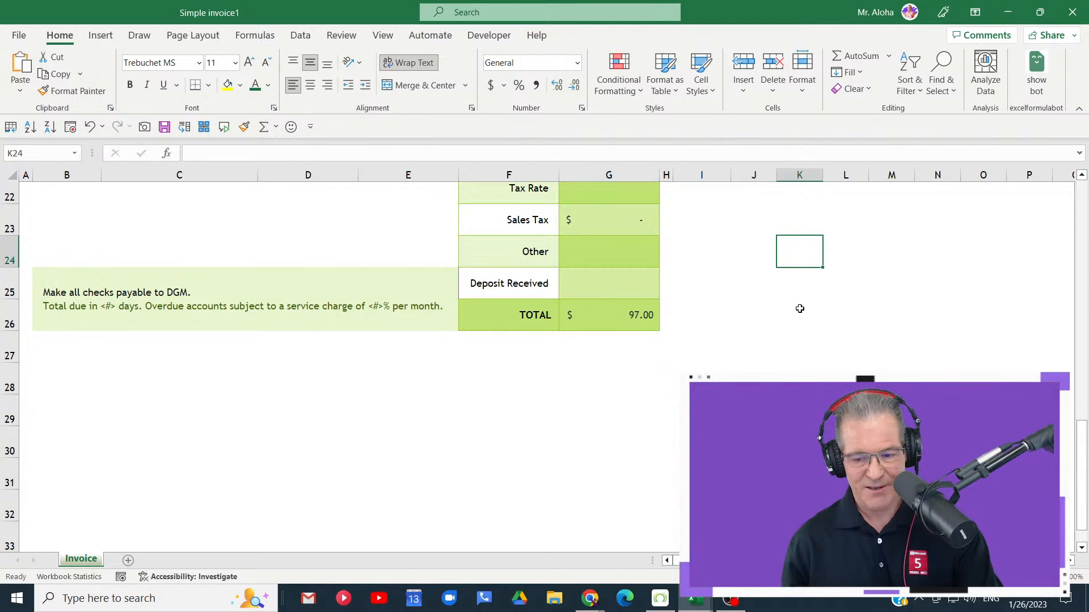
# - Temporarily mark blank cell K24 with a box and an arrow pointing to the invoice totals, and clear the annotations
pyautogui.moveTo(753, 216)
pyautogui.mouseDown()
pyautogui.moveTo(814, 281)
pyautogui.moveTo(865, 290)
pyautogui.mouseUp()
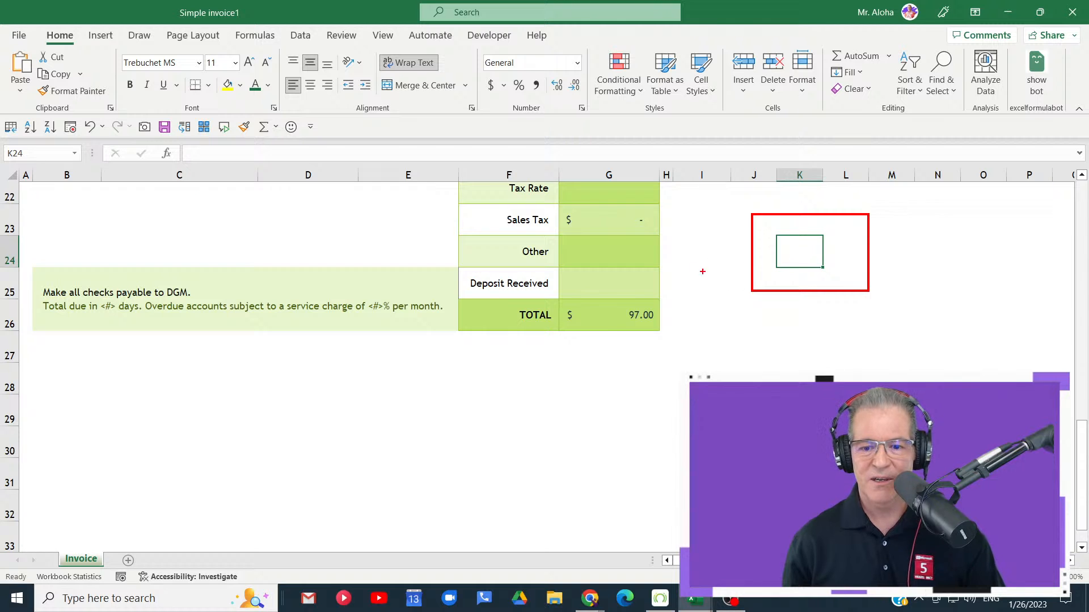
pyautogui.moveTo(658, 257); pyautogui.dragTo(772, 253)
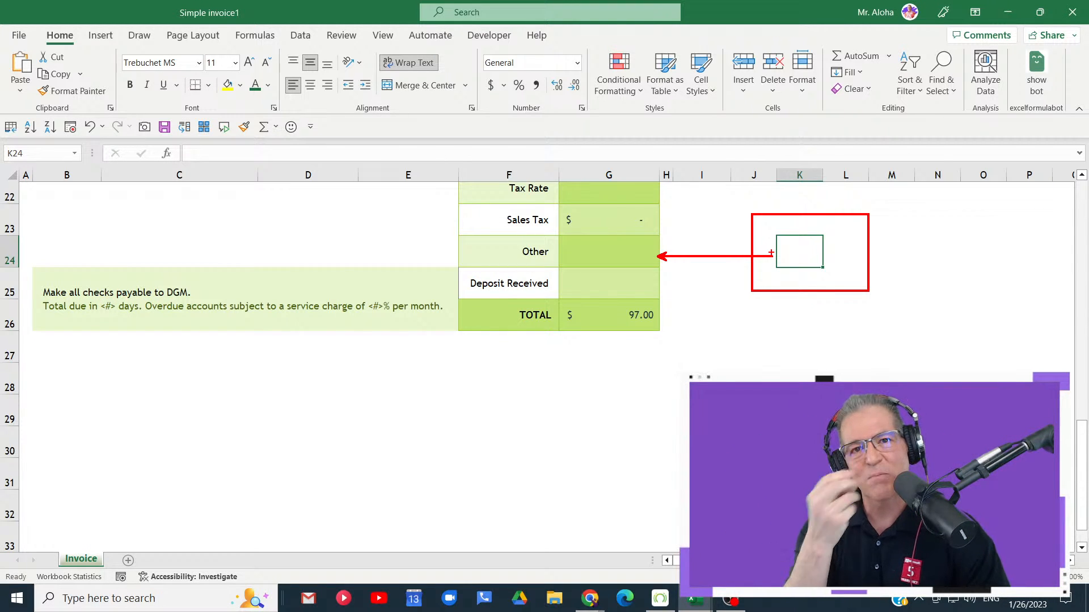
pyautogui.press('Escape')
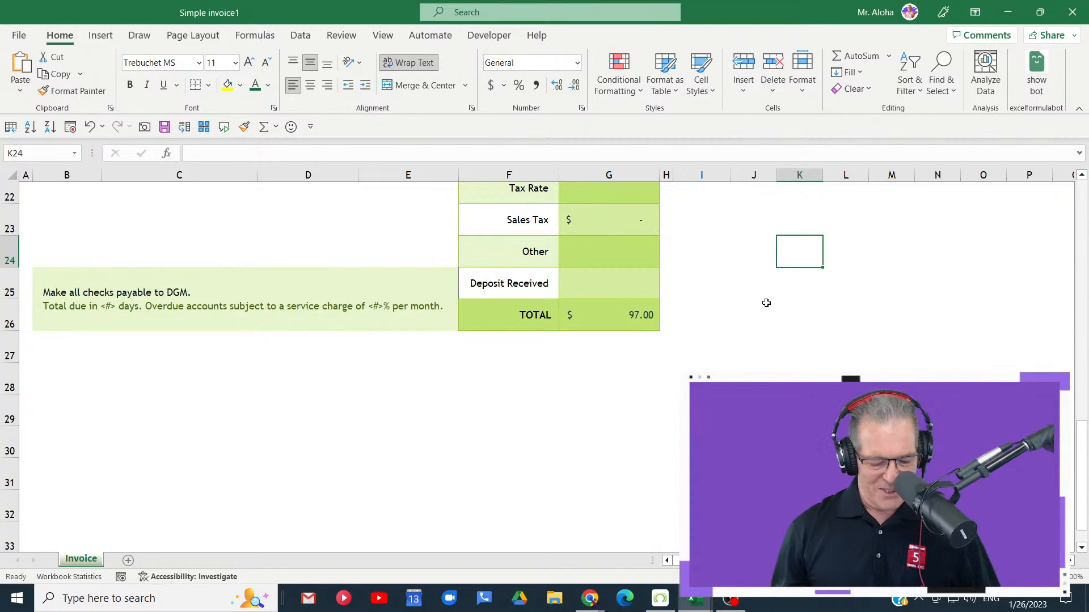
# - Return to the start of the invoice and review the input hints of the company name and street address cells, ending on the company name
pyautogui.hotkey('ctrl', 'Home')
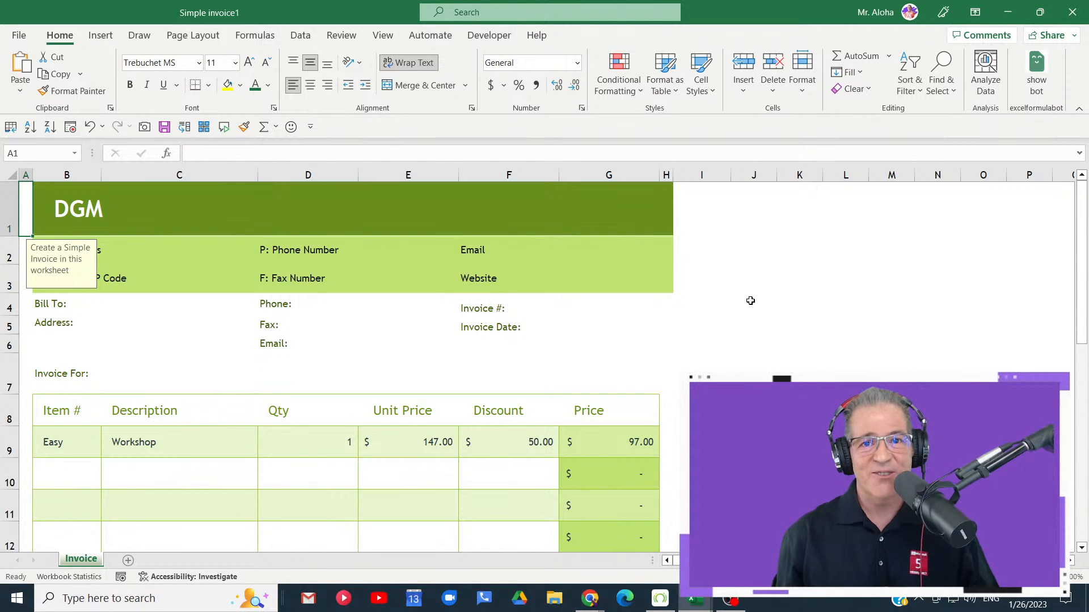
pyautogui.click(67, 204)
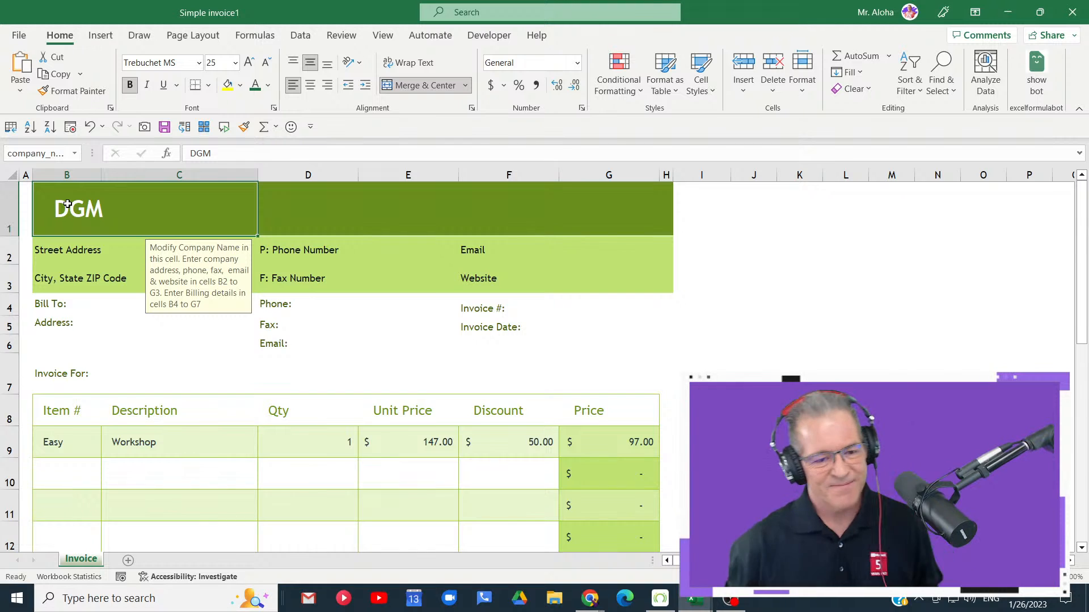
pyautogui.click(67, 251)
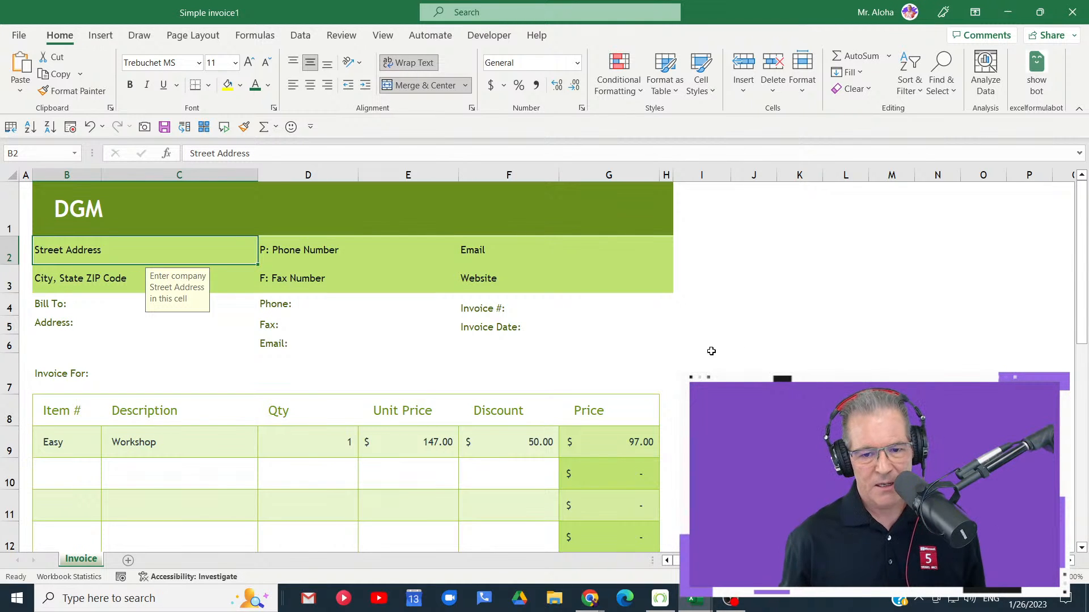
pyautogui.click(67, 202)
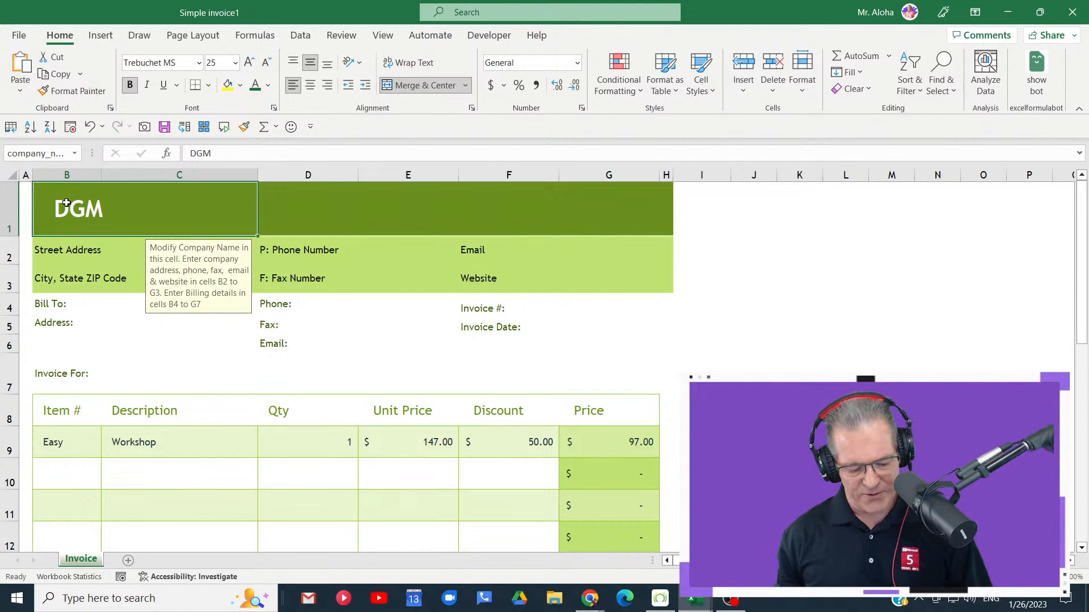
# - View the basic save options for the Simple invoice, dismiss them without saving, and select cell A2
pyautogui.hotkey('ctrl', 's')
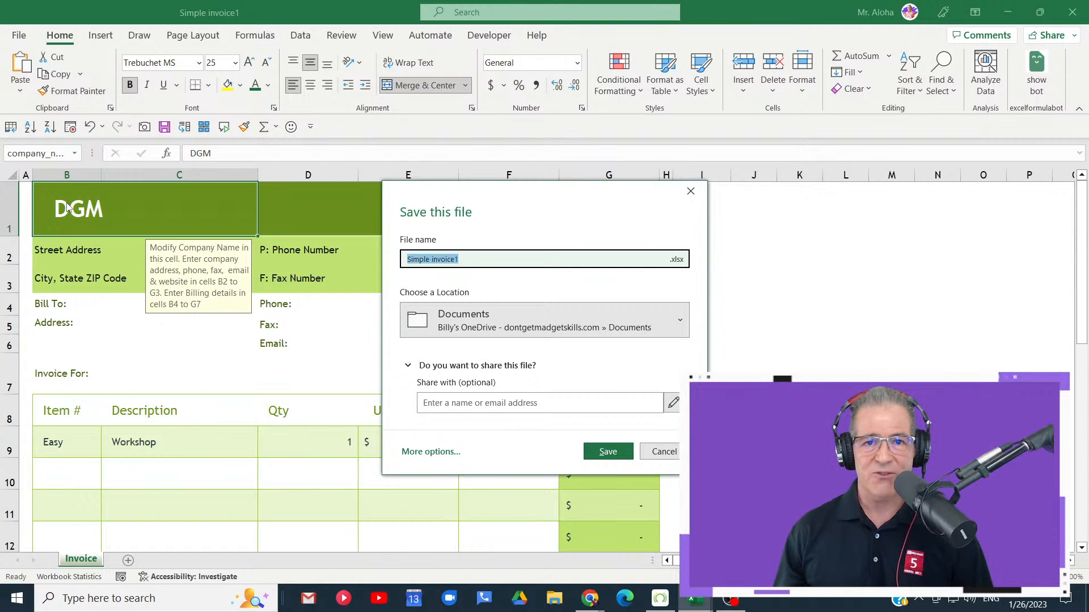
pyautogui.click(692, 192)
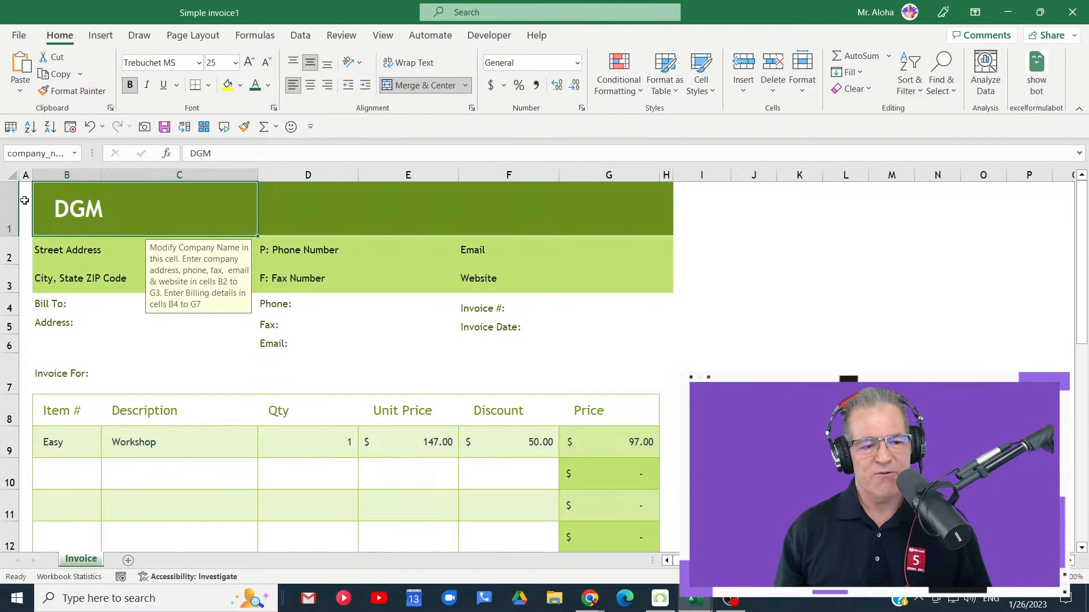
pyautogui.click(27, 250)
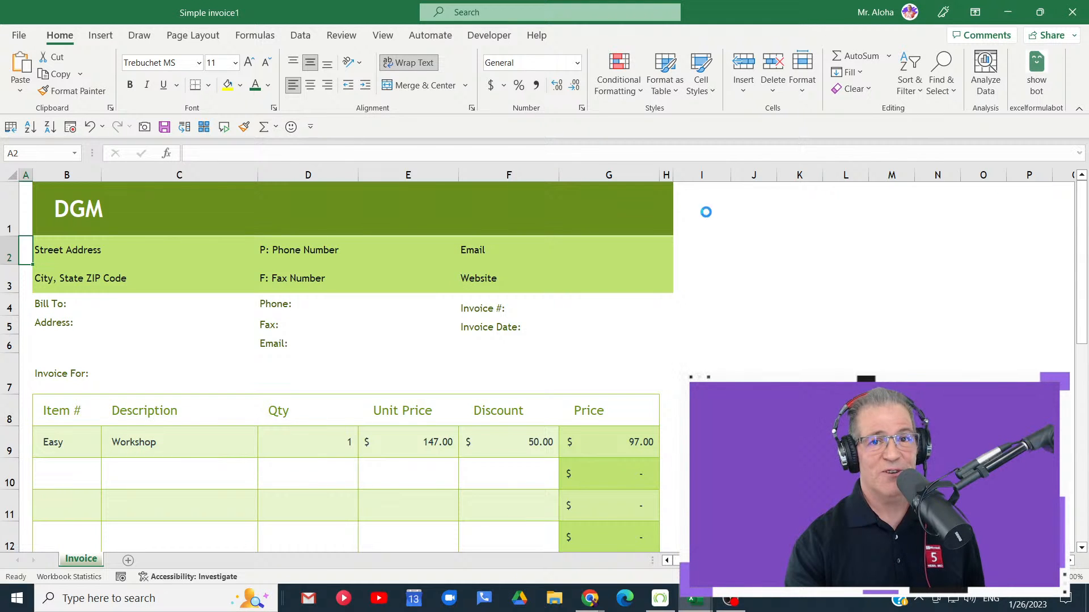
# - Open the full Save As dialog for the invoice and show the available file types
pyautogui.press('F12')
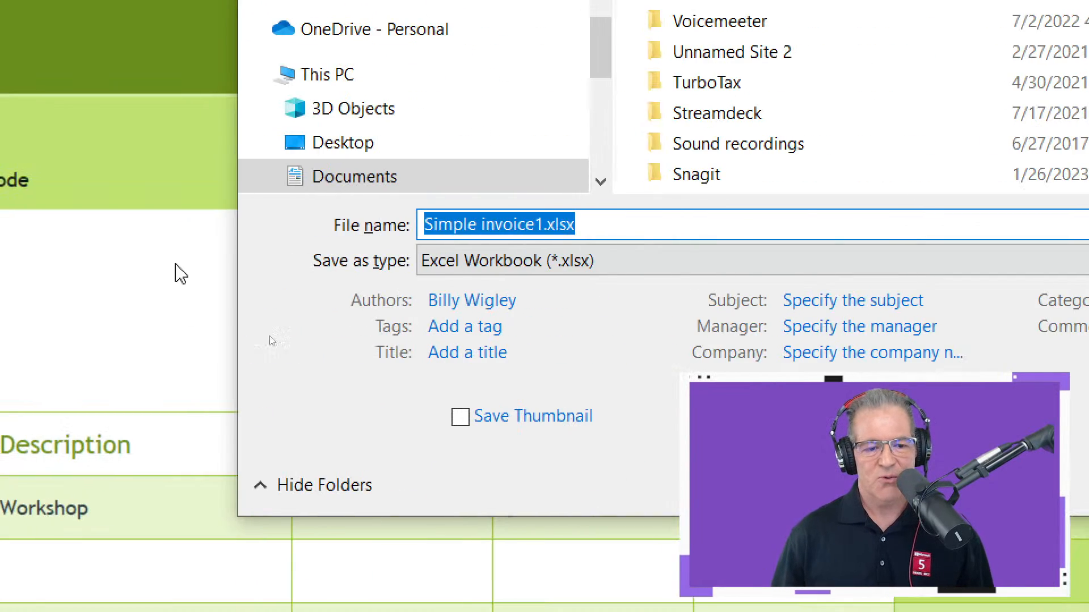
pyautogui.click(603, 281)
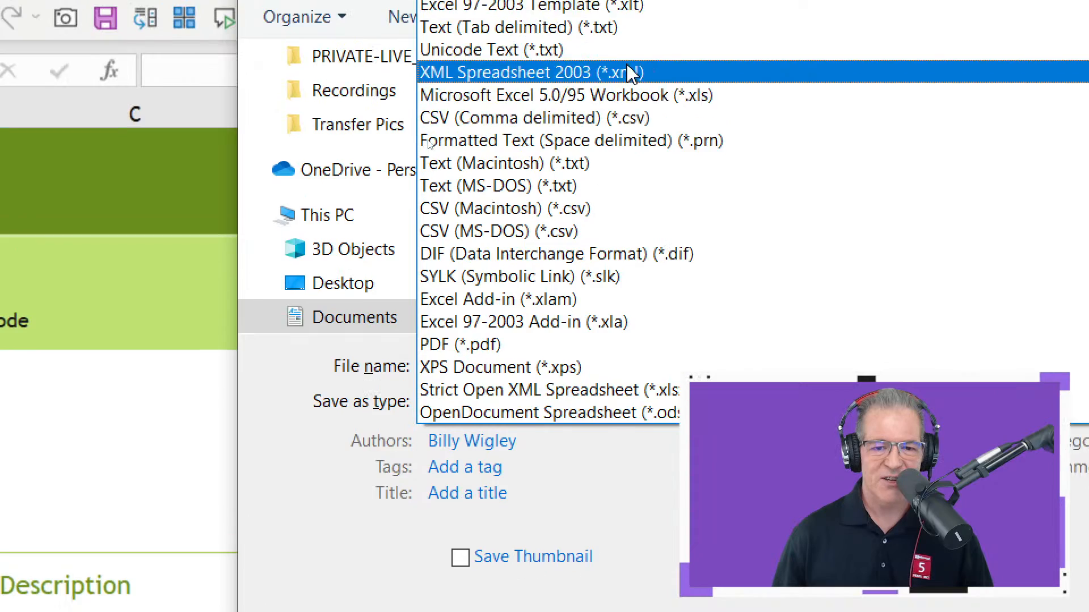
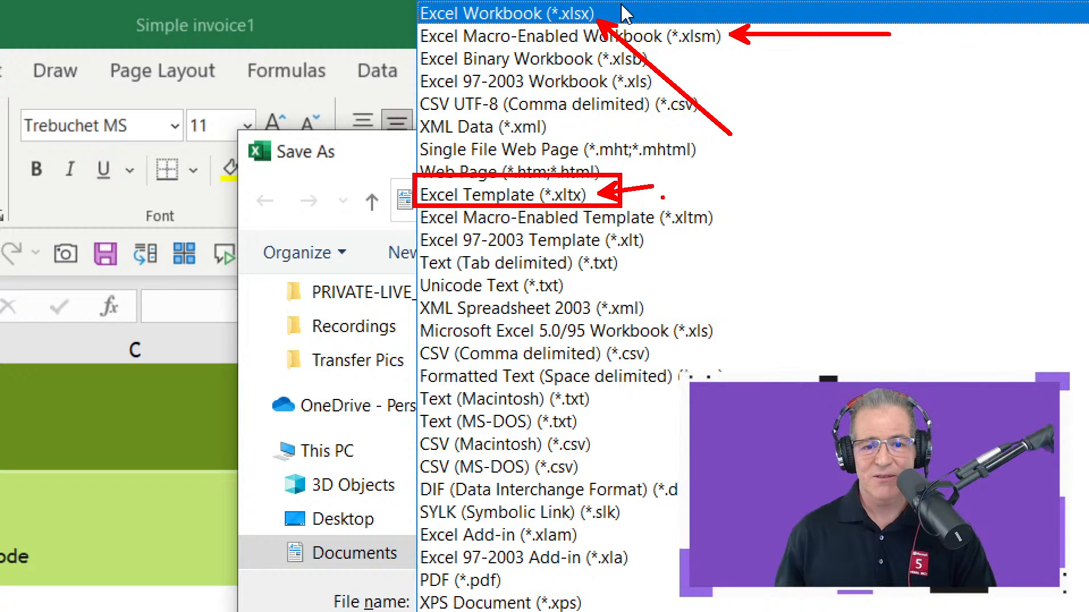
pyautogui.click(624, 12)
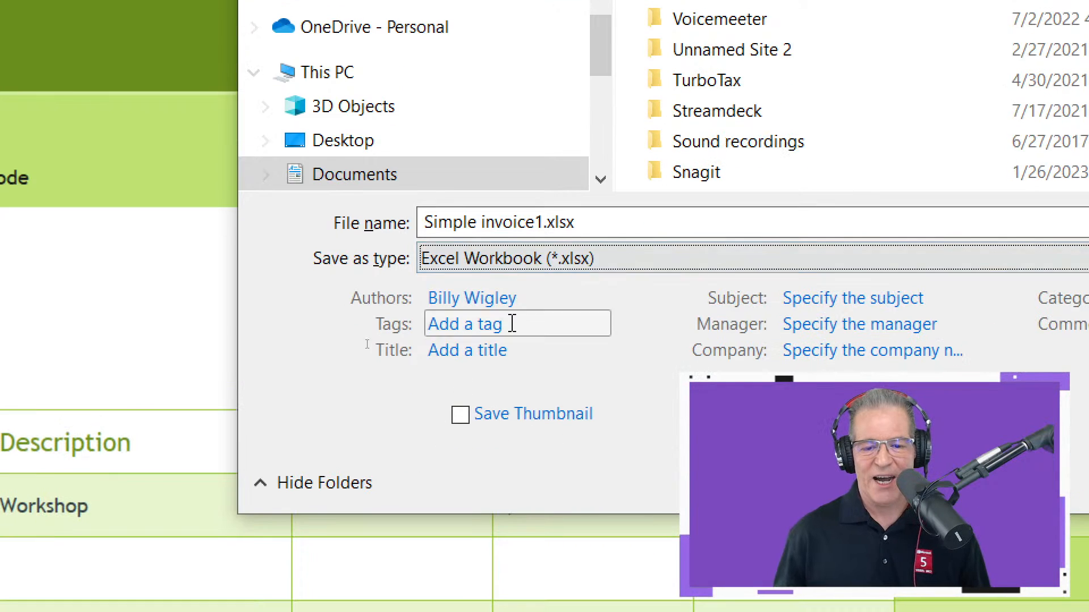
pyautogui.click(513, 260)
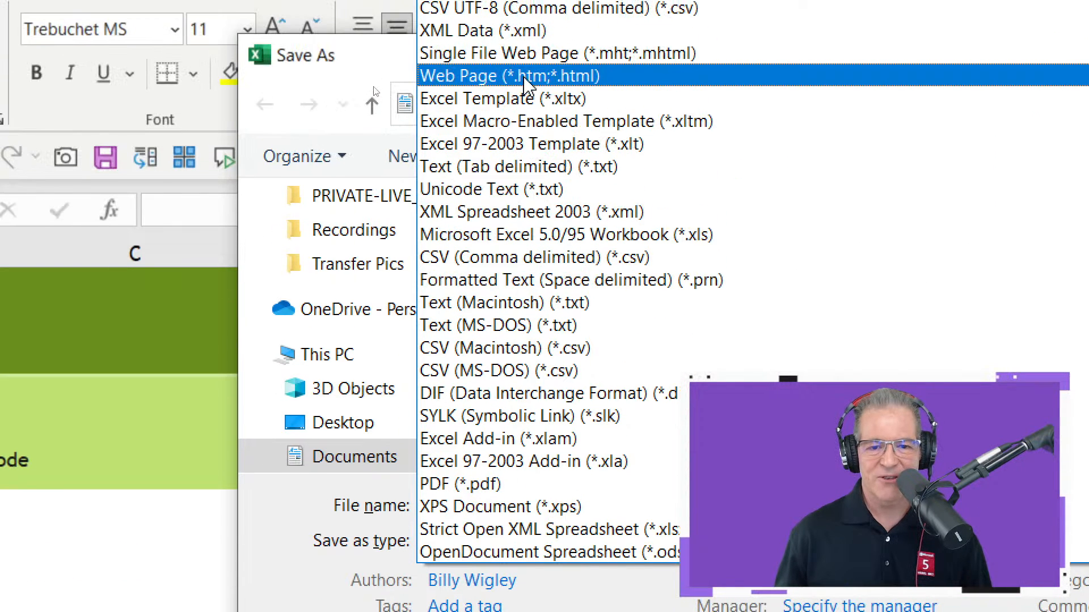
pyautogui.click(381, 60)
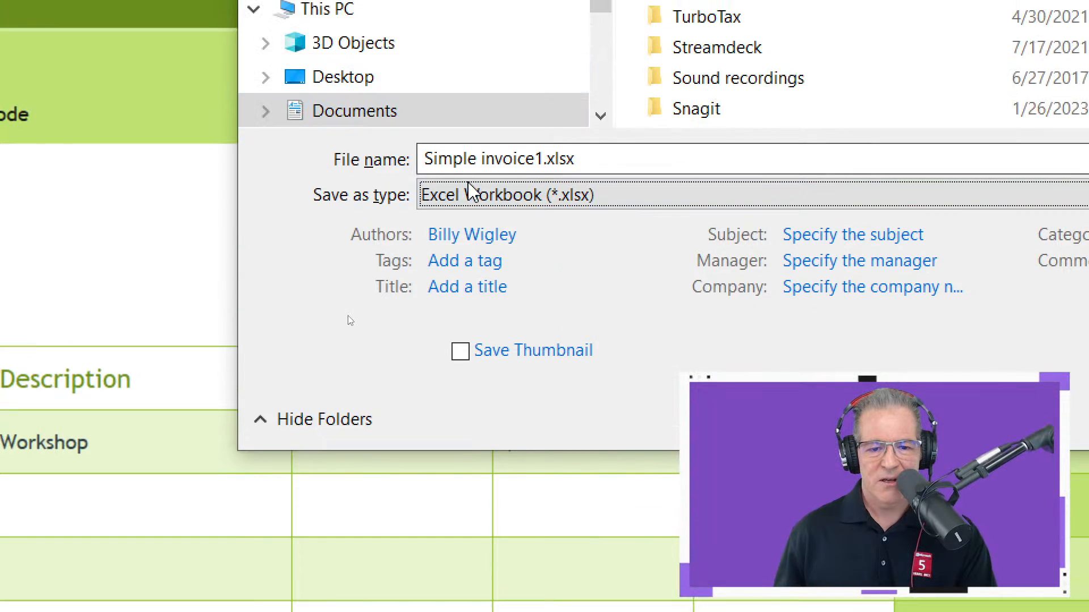
# - Save the invoice as an Excel Template (*.xltx) named Simple invoice100
pyautogui.click(485, 201)
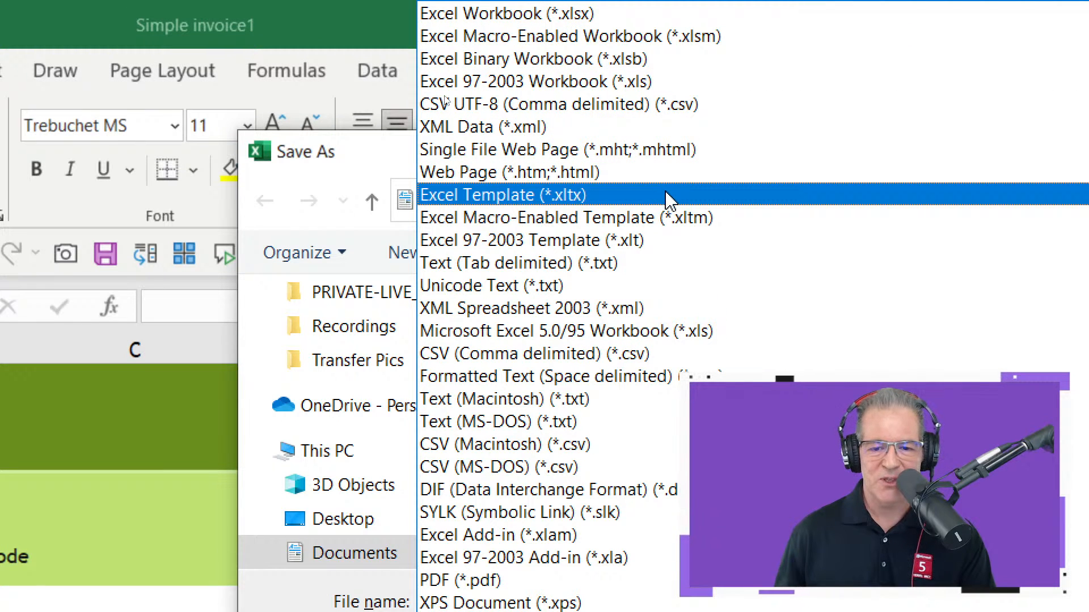
pyautogui.click(666, 195)
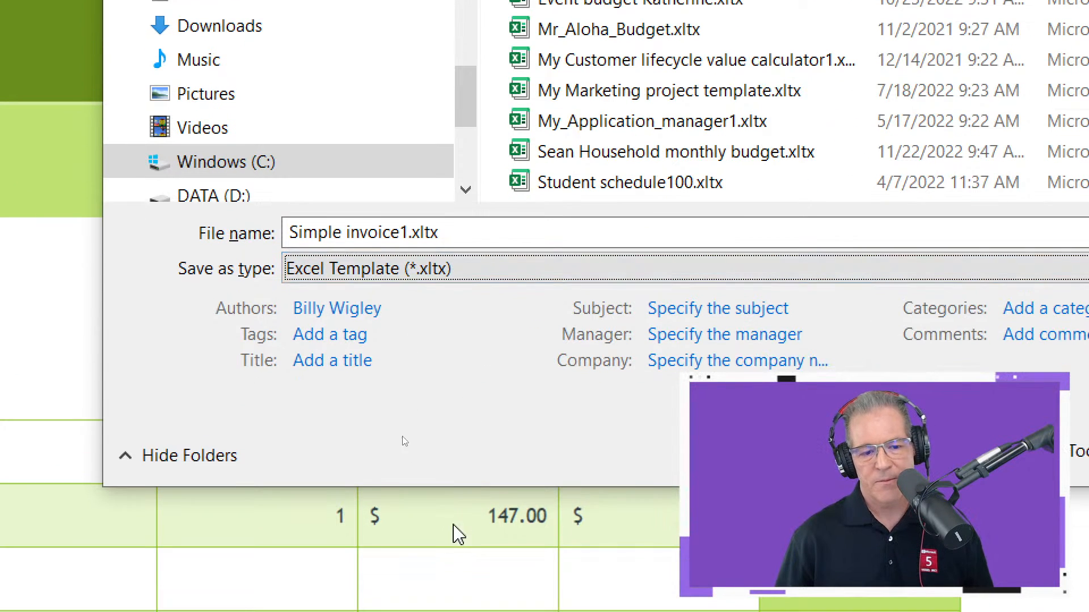
pyautogui.click(471, 307)
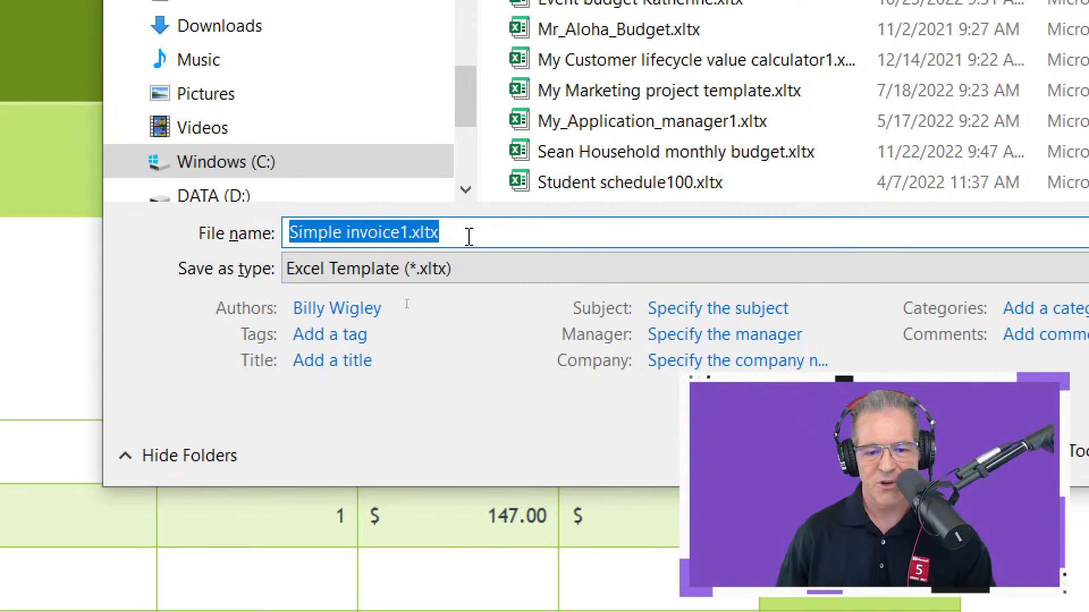
pyautogui.click(408, 233)
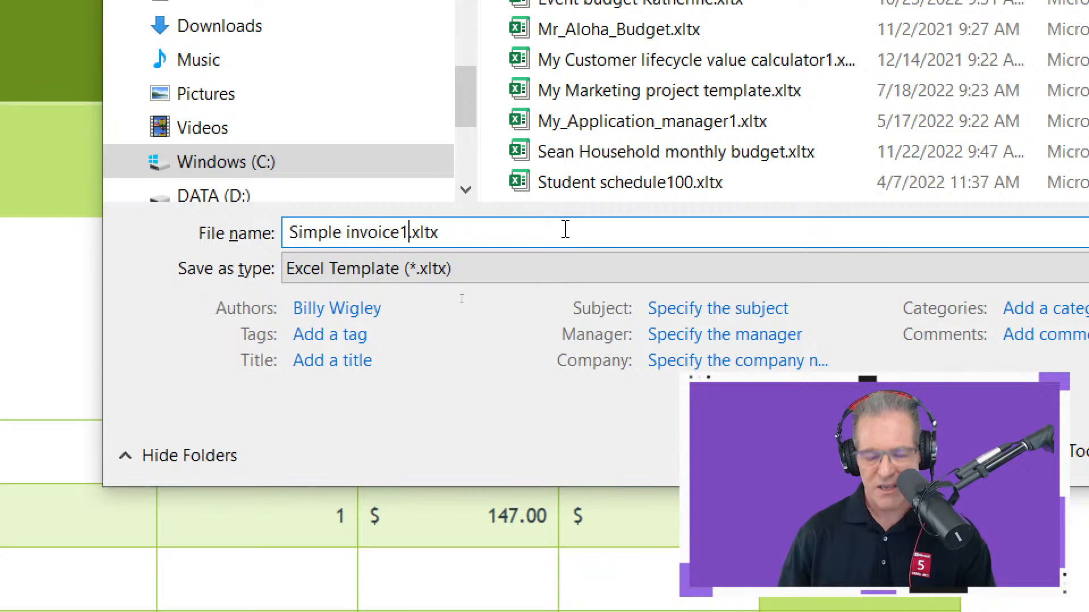
pyautogui.write('00')
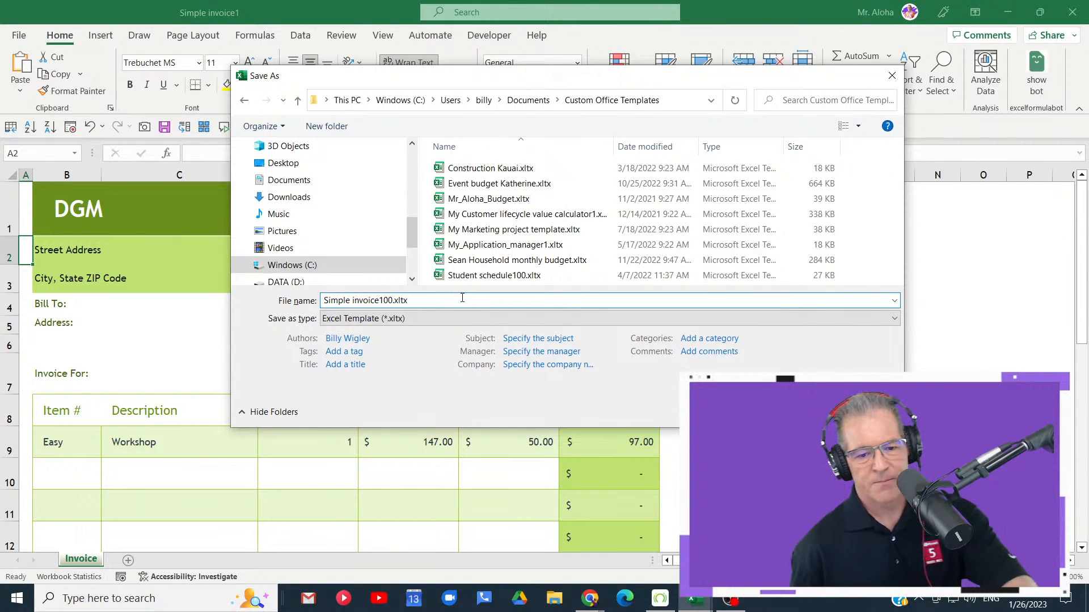
pyautogui.press('Return')
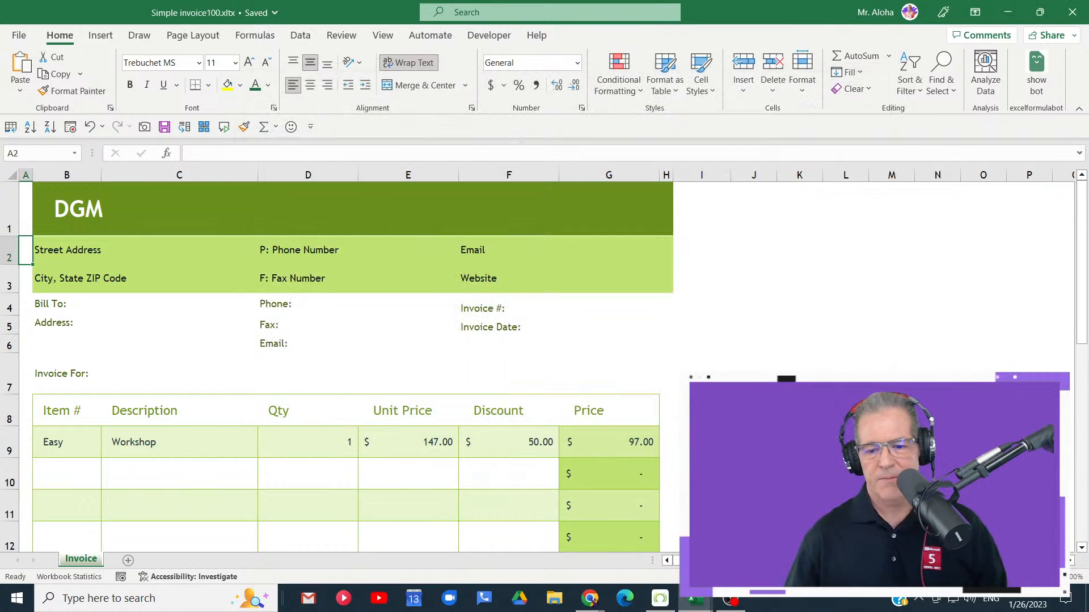
# - Close the saved invoice template and show the Office and Personal template categories for creating a new workbook
pyautogui.click(1071, 13)
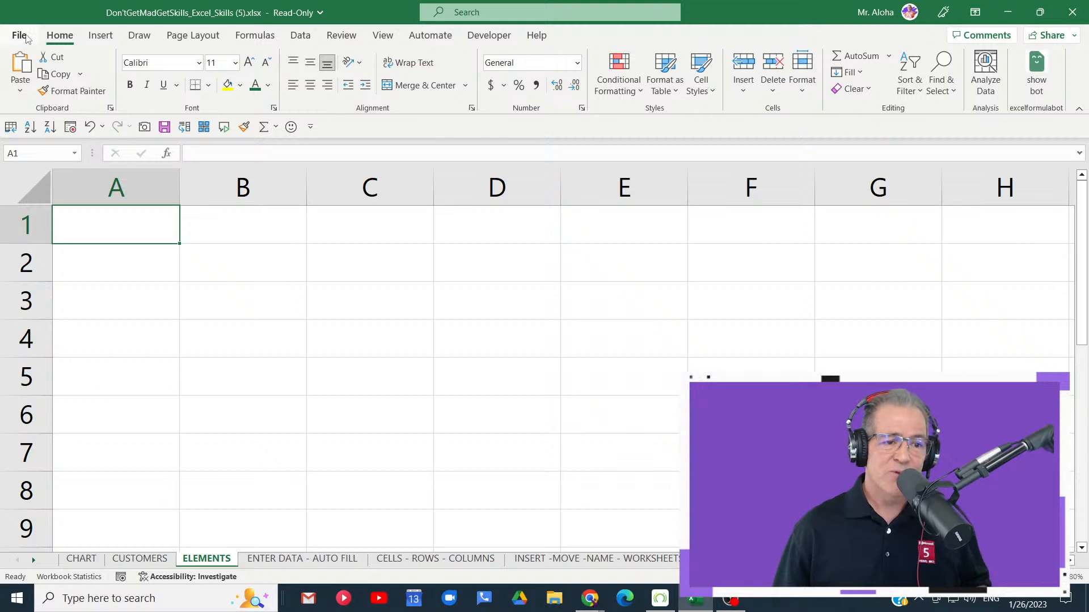
pyautogui.click(21, 36)
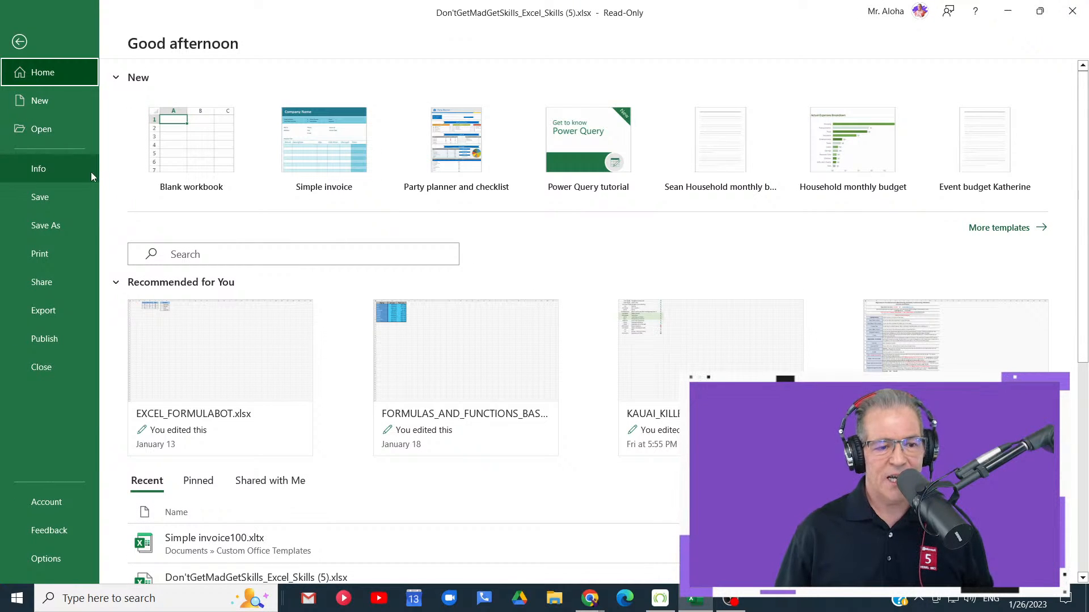
pyautogui.click(61, 104)
pyautogui.scroll(-3, 237, 272)
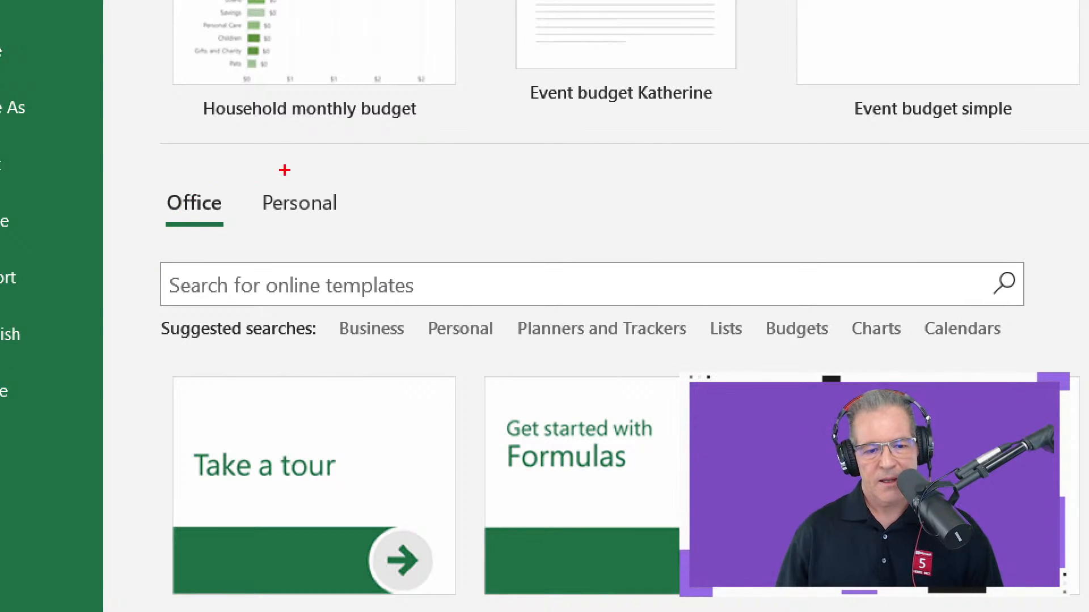
# - Temporarily mark the Office and Personal template categories and the online template search box, and clear the annotations
pyautogui.moveTo(139, 164)
pyautogui.mouseDown()
pyautogui.moveTo(160, 224)
pyautogui.moveTo(223, 245)
pyautogui.moveTo(366, 204)
pyautogui.mouseUp()
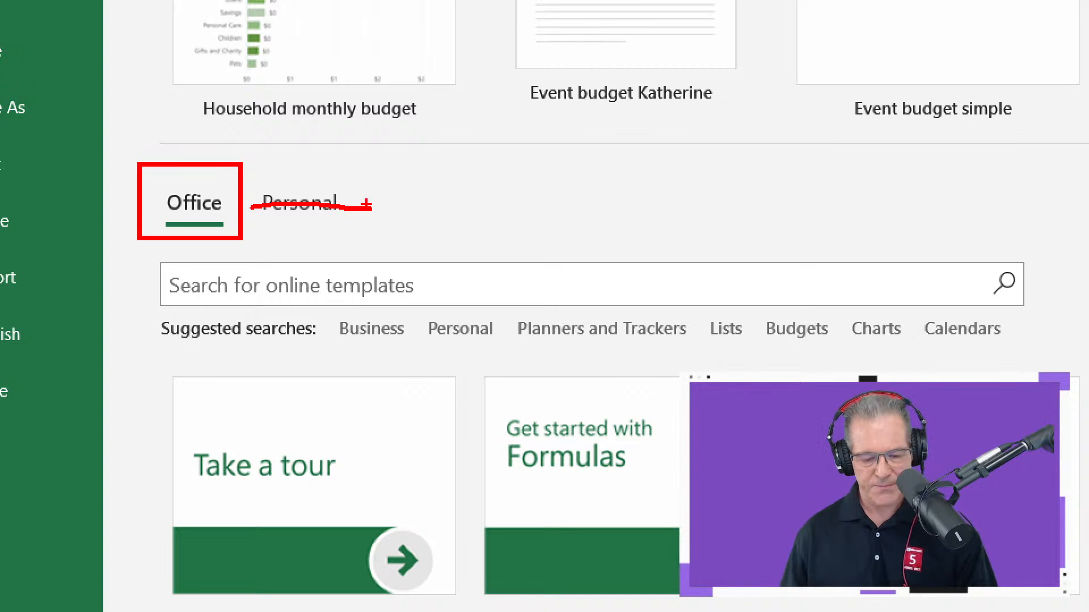
pyautogui.press('e')
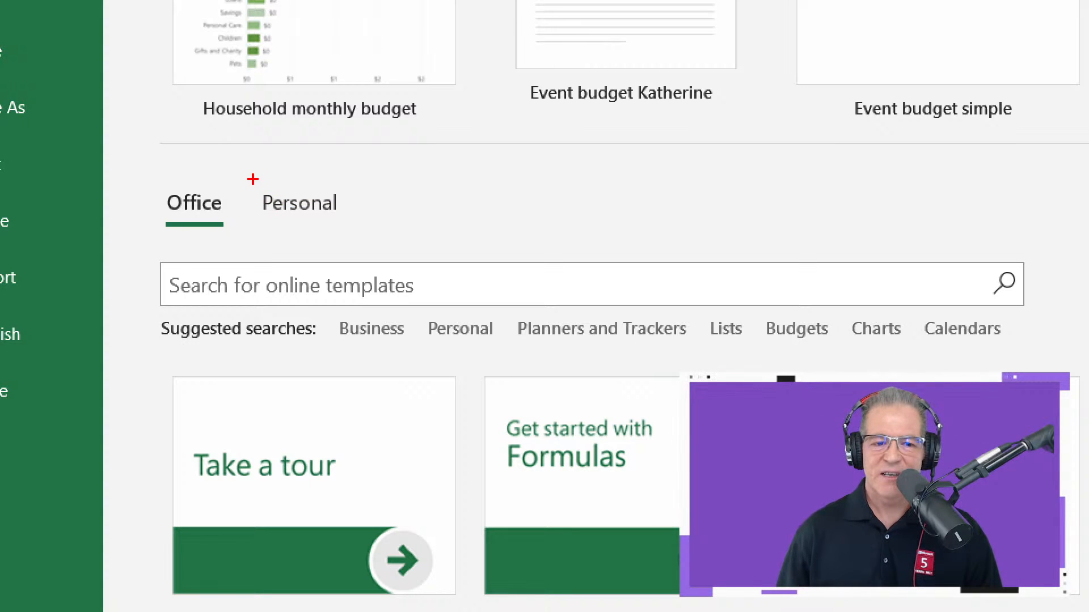
pyautogui.moveTo(248, 172)
pyautogui.mouseDown()
pyautogui.moveTo(271, 216)
pyautogui.moveTo(335, 233)
pyautogui.moveTo(471, 193)
pyautogui.mouseUp()
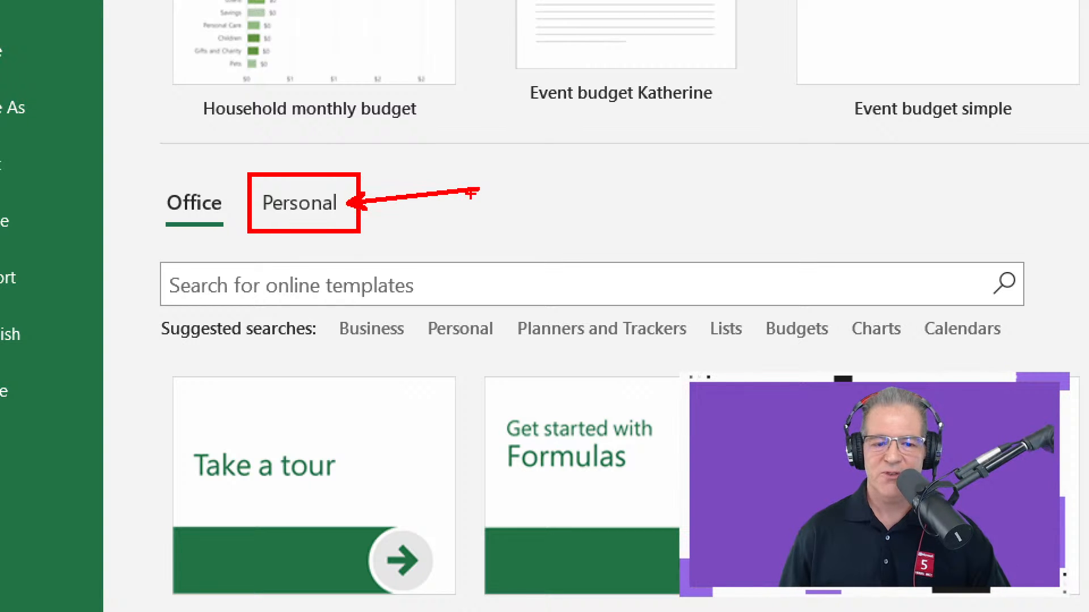
pyautogui.moveTo(138, 237)
pyautogui.mouseDown()
pyautogui.moveTo(214, 329)
pyautogui.moveTo(1086, 321)
pyautogui.mouseUp()
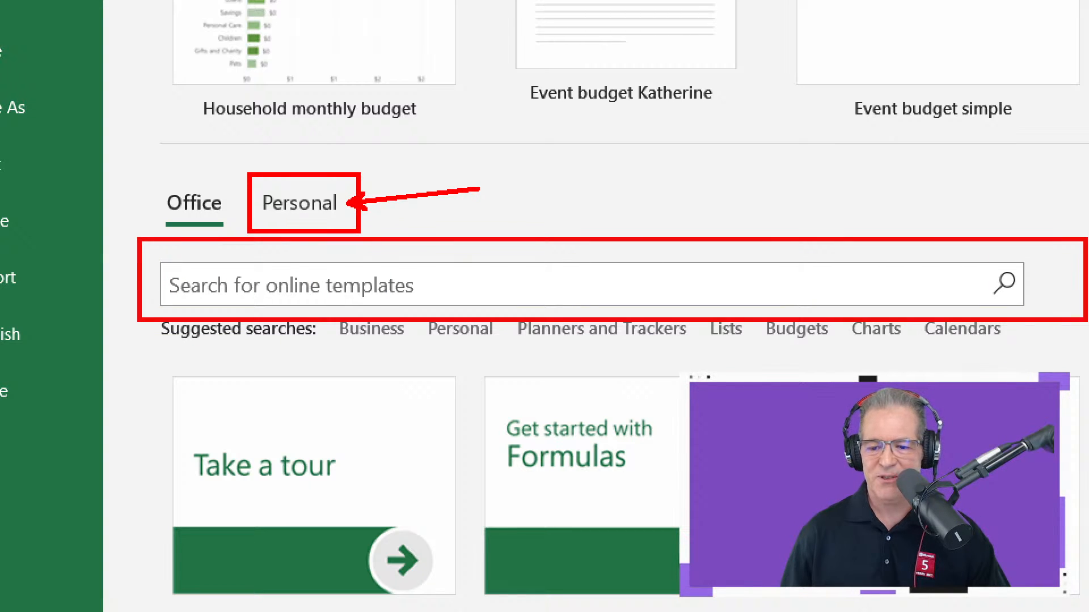
pyautogui.press('Escape')
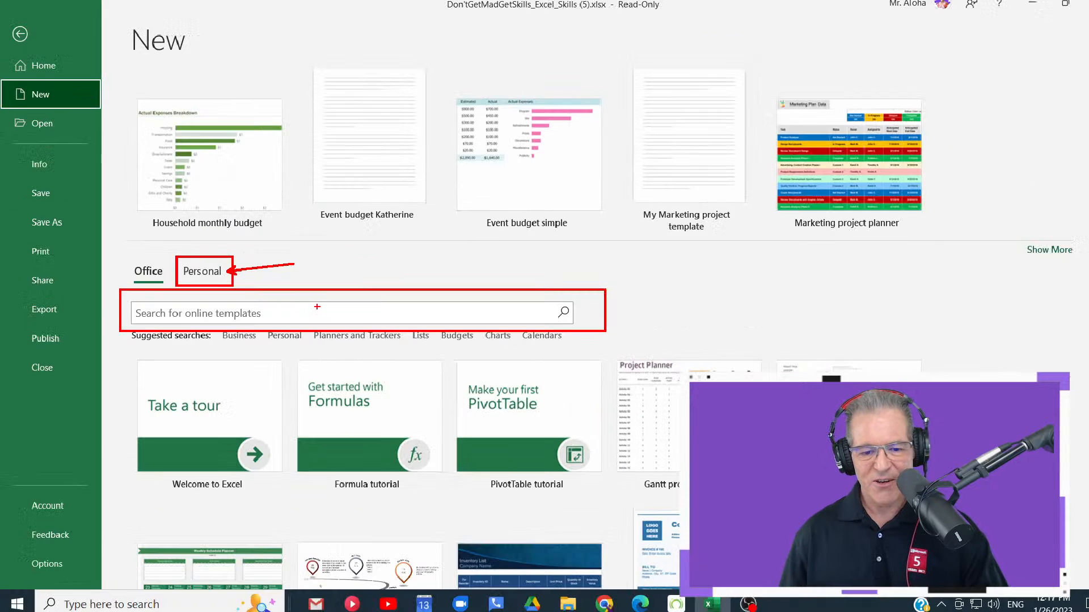
# - Show the Personal templates and find Simple invoice100 among them
pyautogui.scroll(-2, 167, 439)
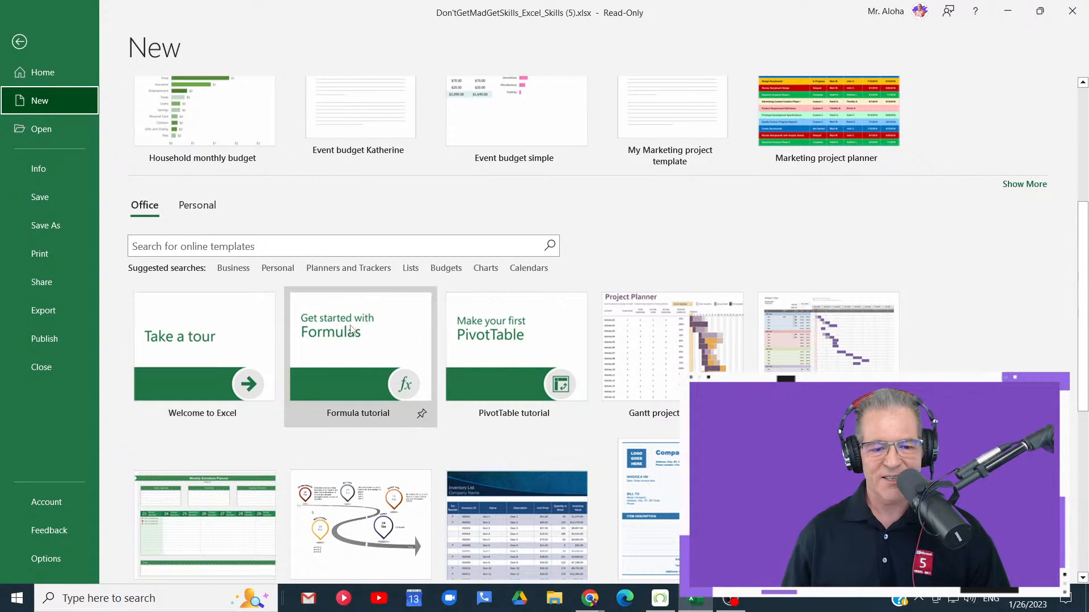
pyautogui.click(289, 246)
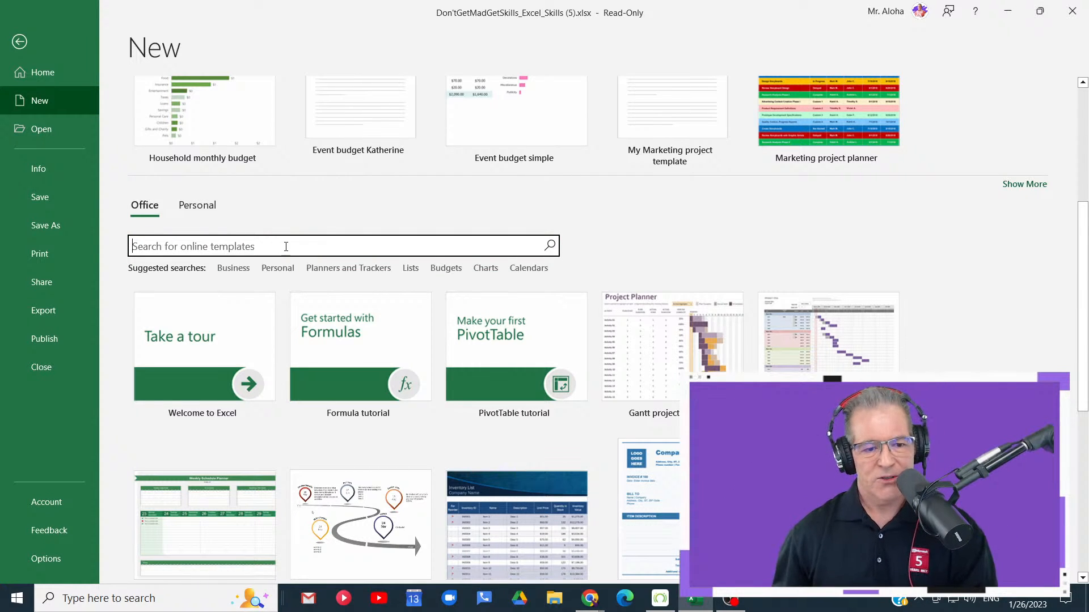
pyautogui.click(198, 205)
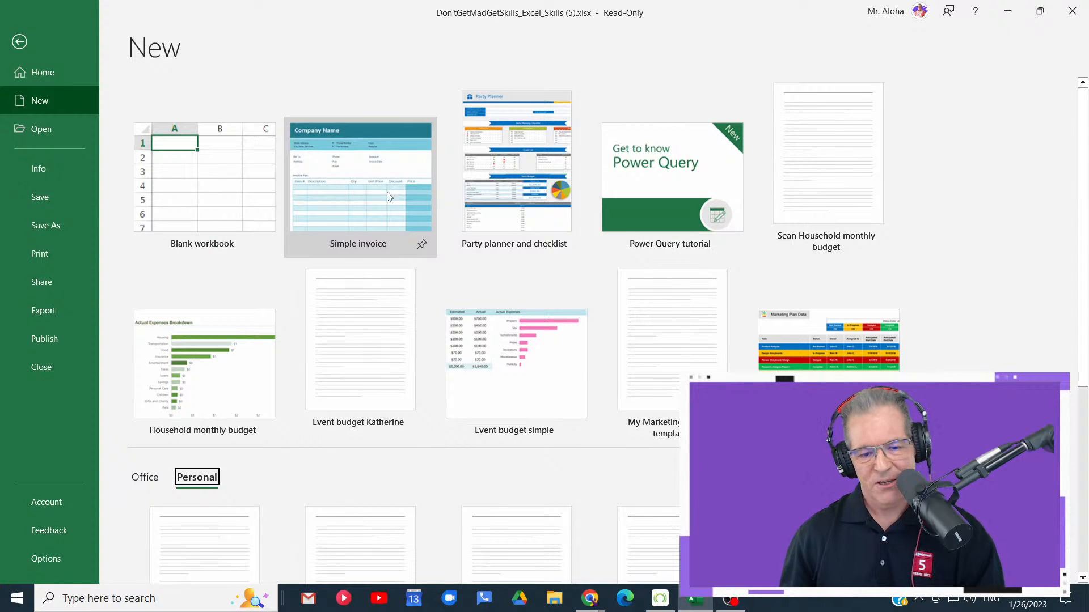
pyautogui.scroll(-5, 391, 220)
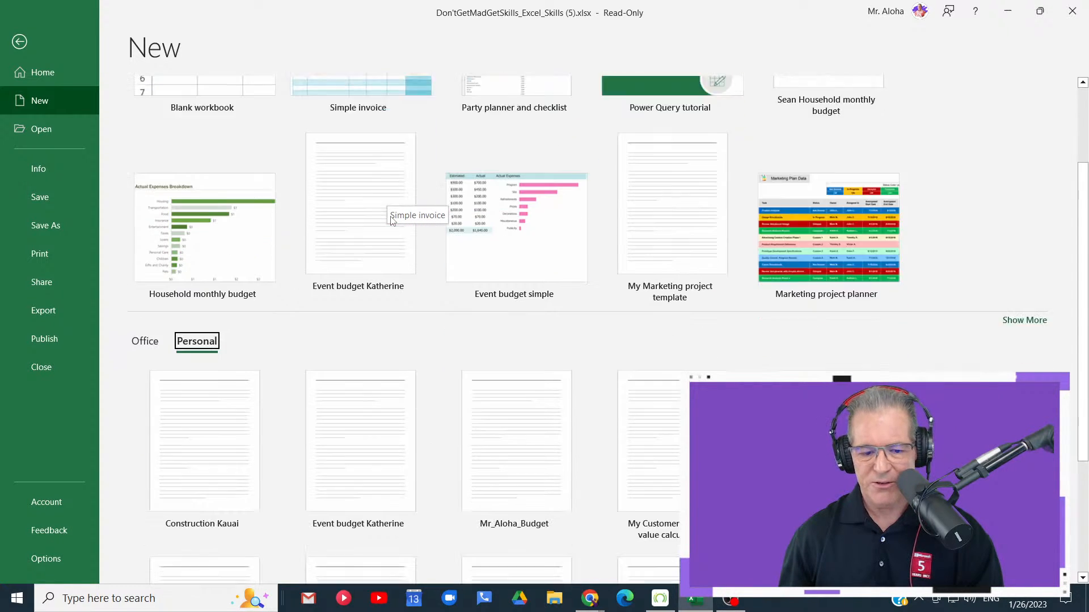
pyautogui.scroll(-1, 392, 220)
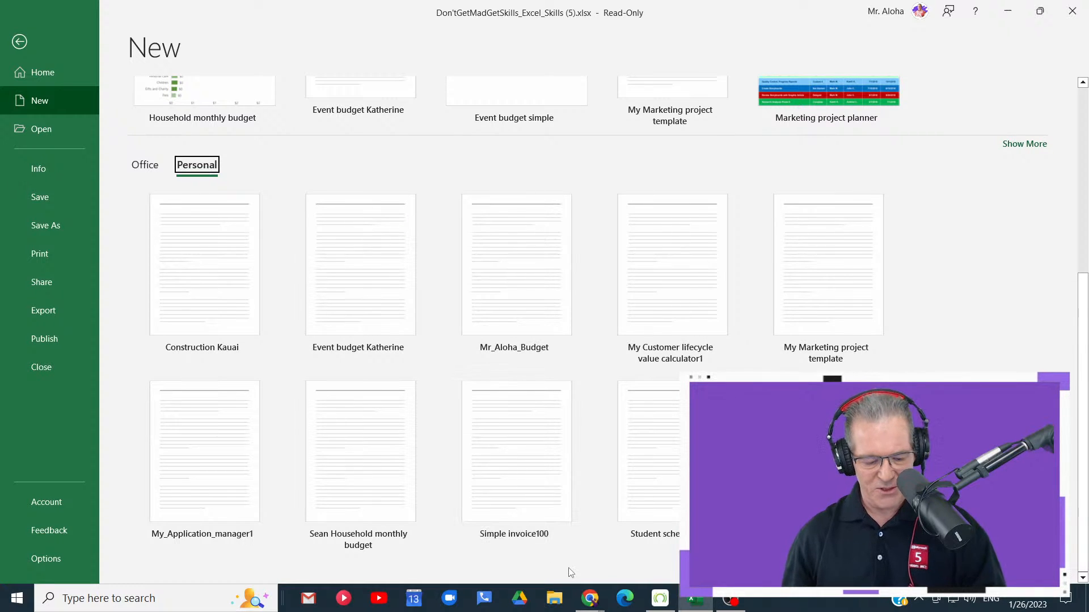
# - Temporarily mark the Simple invoice100 template with a box and clear the annotation
pyautogui.hotkey('ctrl', '1')
pyautogui.click(541, 557)
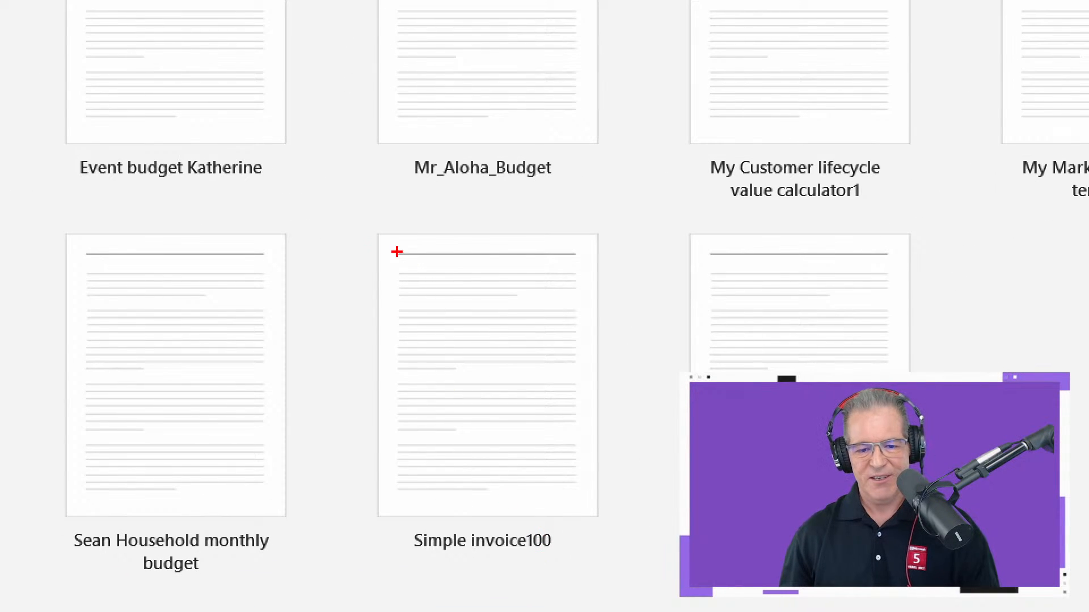
pyautogui.moveTo(340, 216)
pyautogui.mouseDown()
pyautogui.moveTo(421, 419)
pyautogui.moveTo(646, 579)
pyautogui.mouseUp()
pyautogui.press('Escape')
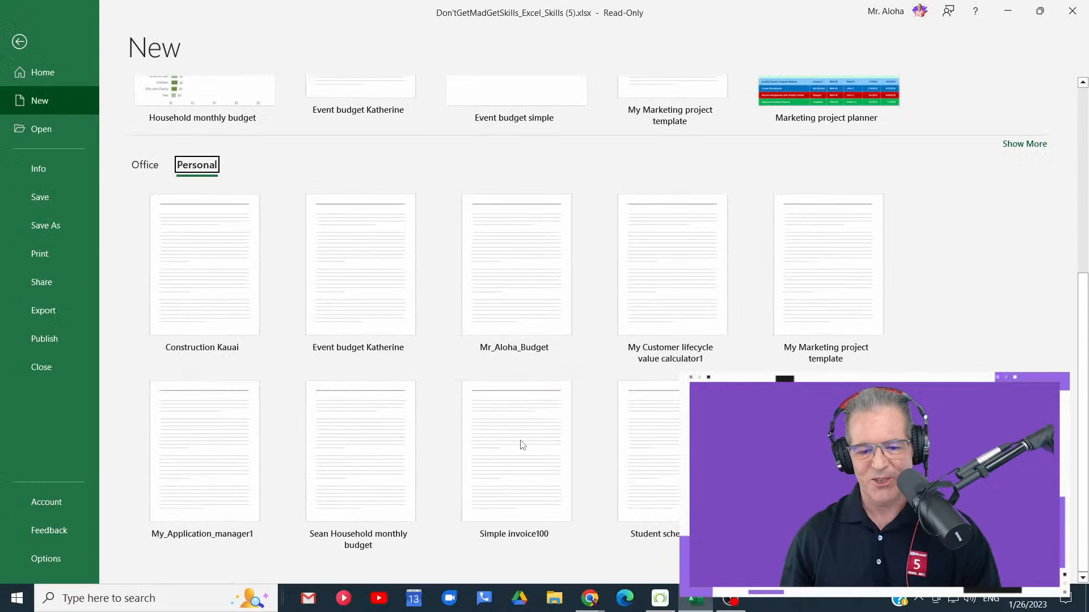
# - Create a new workbook from the Simple invoice100 template and view its save options, cancelling without saving
pyautogui.click(514, 470)
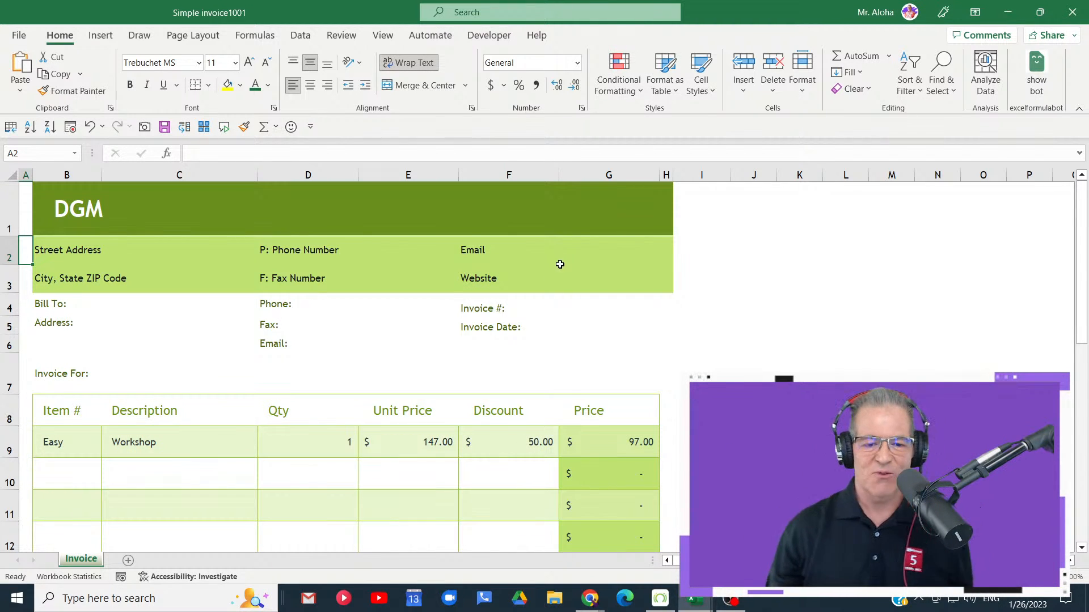
pyautogui.click(165, 127)
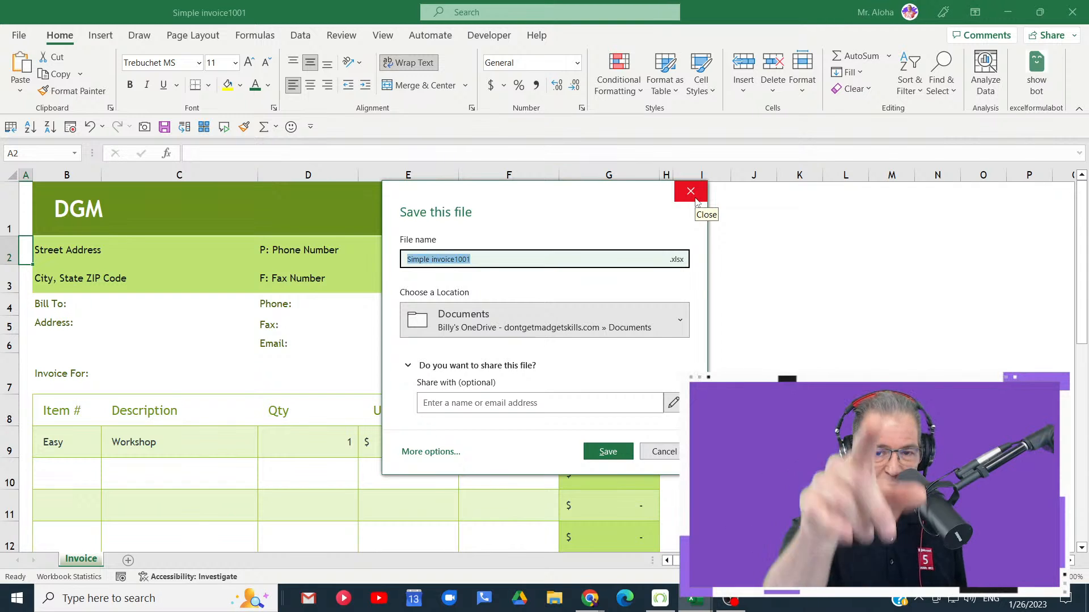
pyautogui.click(673, 452)
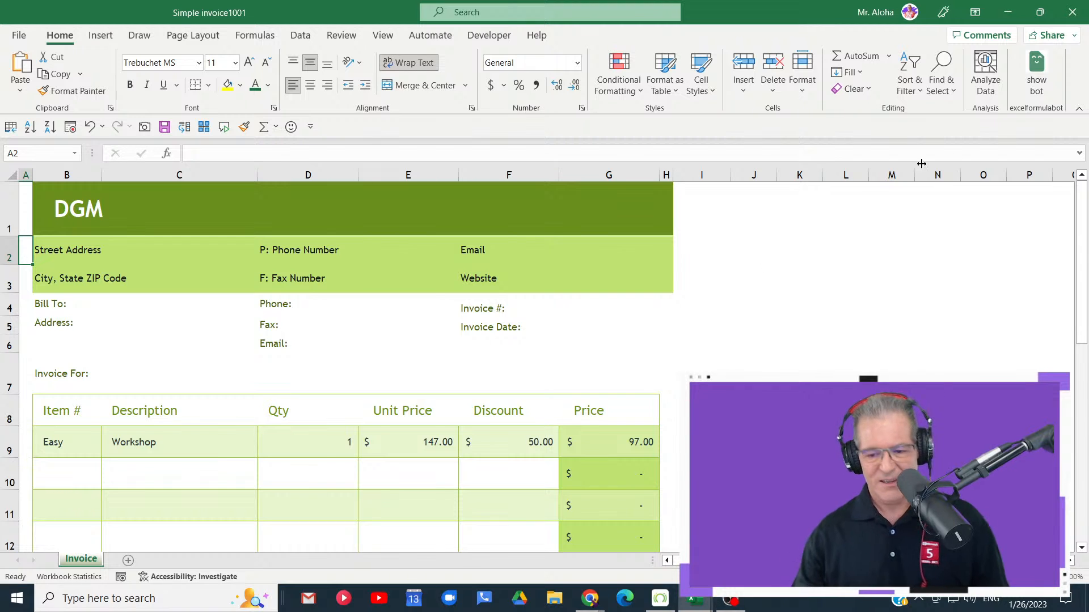
# - Minimize the new invoice and enter Team 1 in cell A1 of the ENTER DATA - AUTO FILL sheet
pyautogui.click(1007, 12)
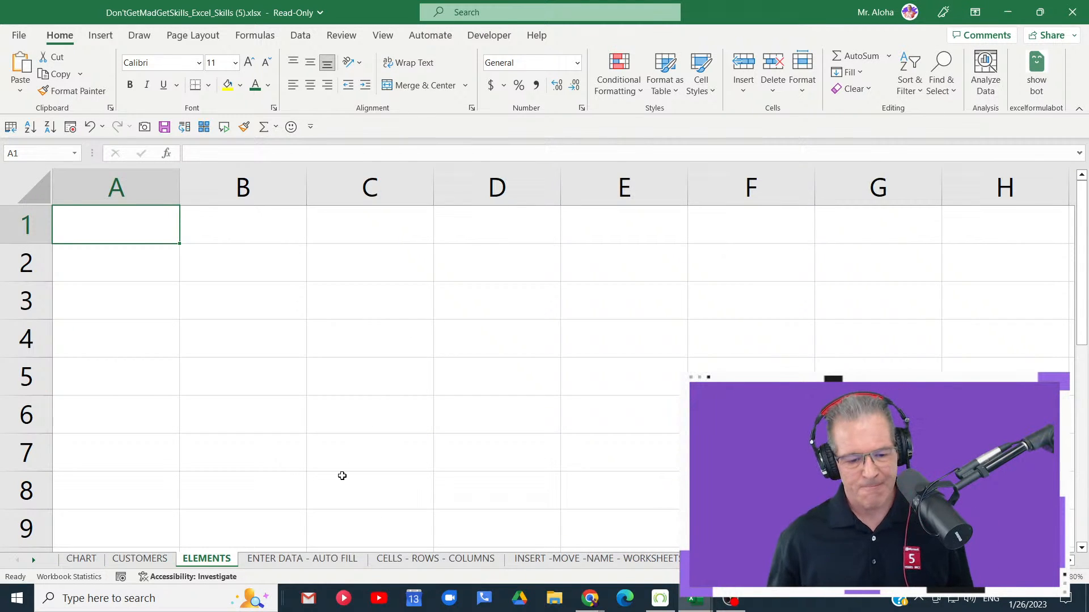
pyautogui.click(334, 560)
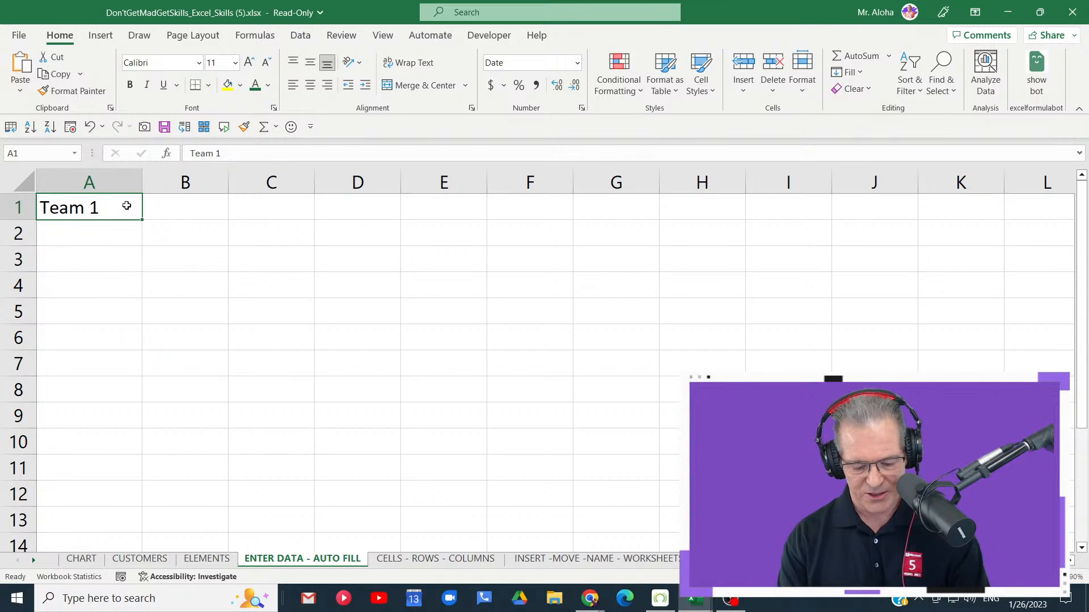
pyautogui.write('tEAM 1')
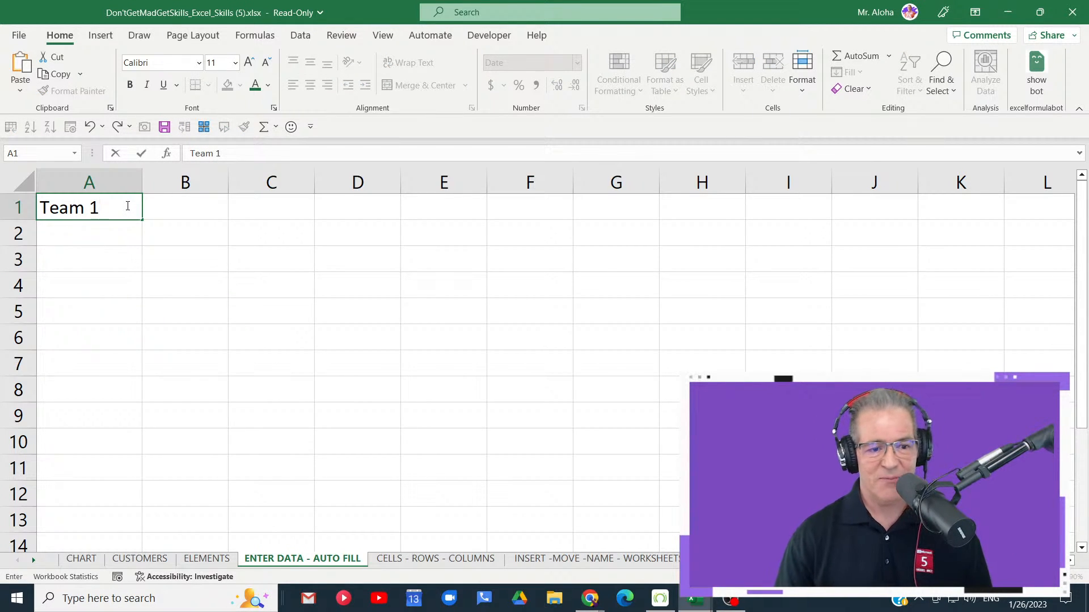
pyautogui.press('Return')
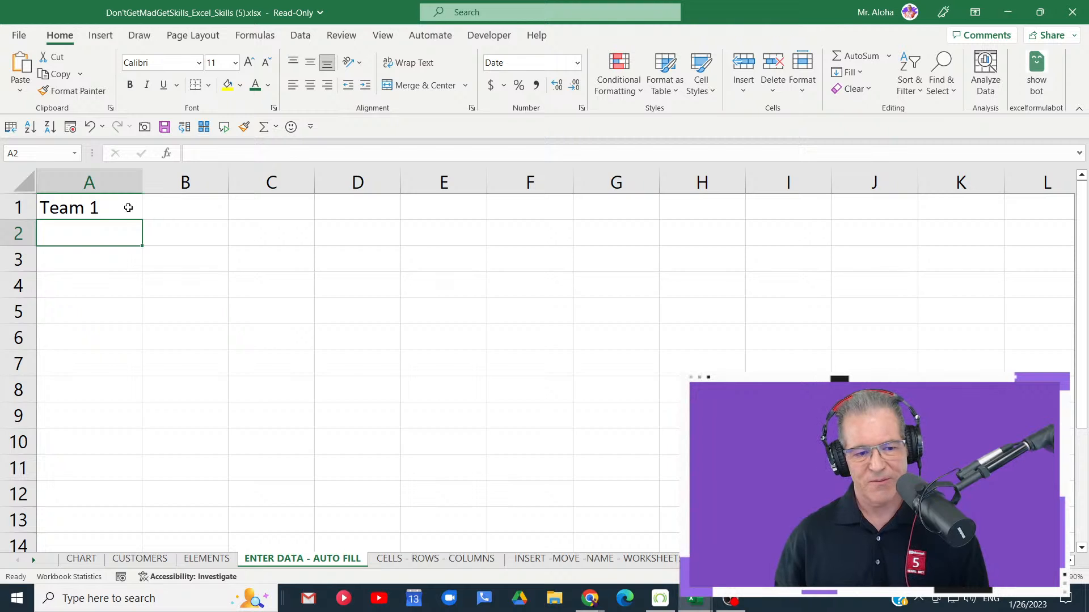
# - Enlarge the sheet and switch the selection between cells A1 and A2, ending on A1
pyautogui.click(128, 208)
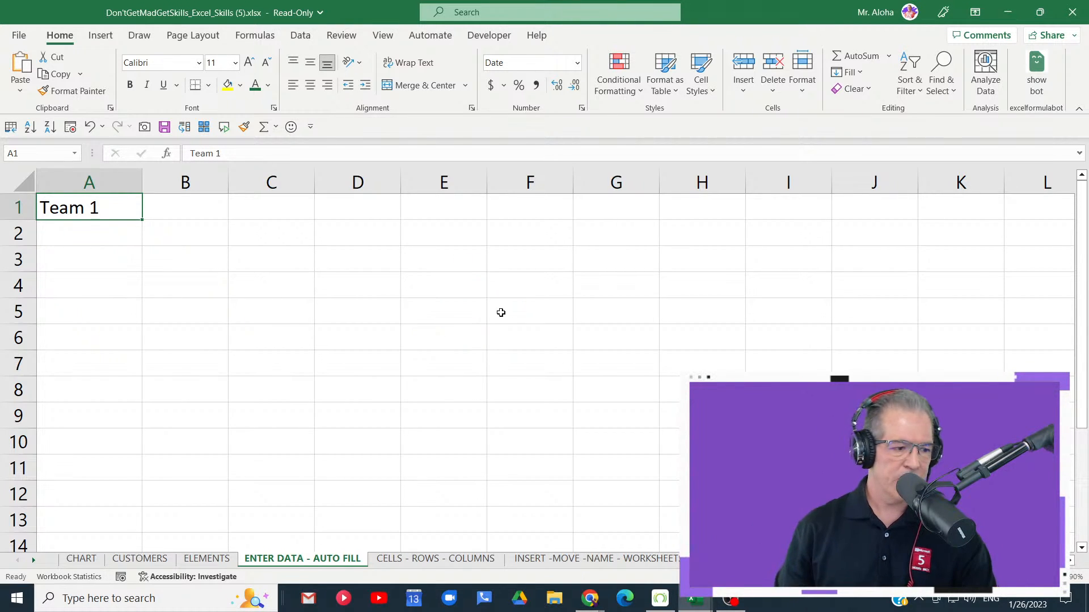
pyautogui.scroll(8, 228, 265)
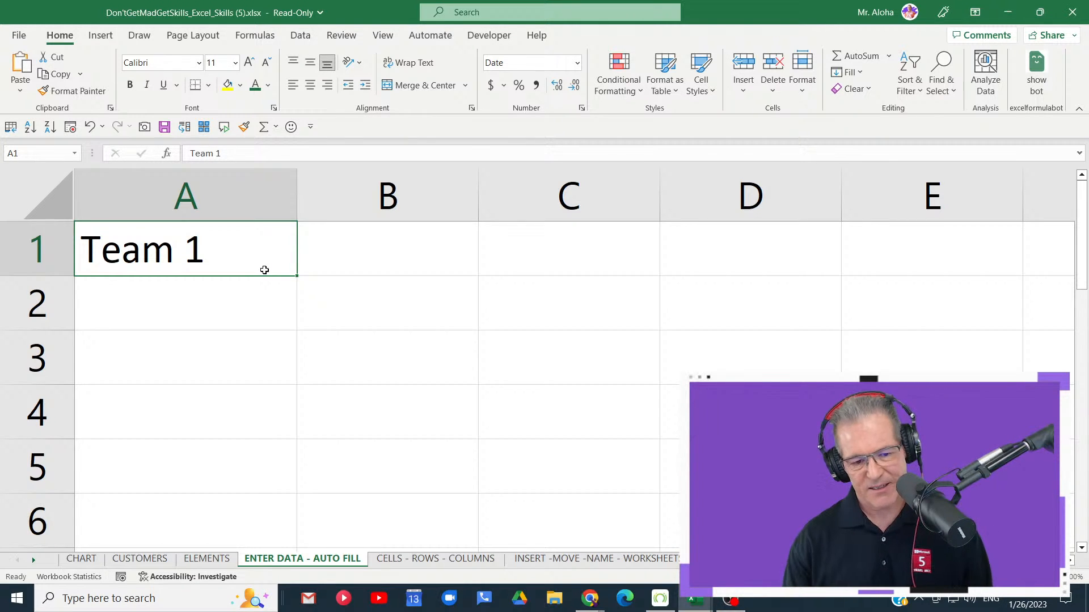
pyautogui.press('Down')
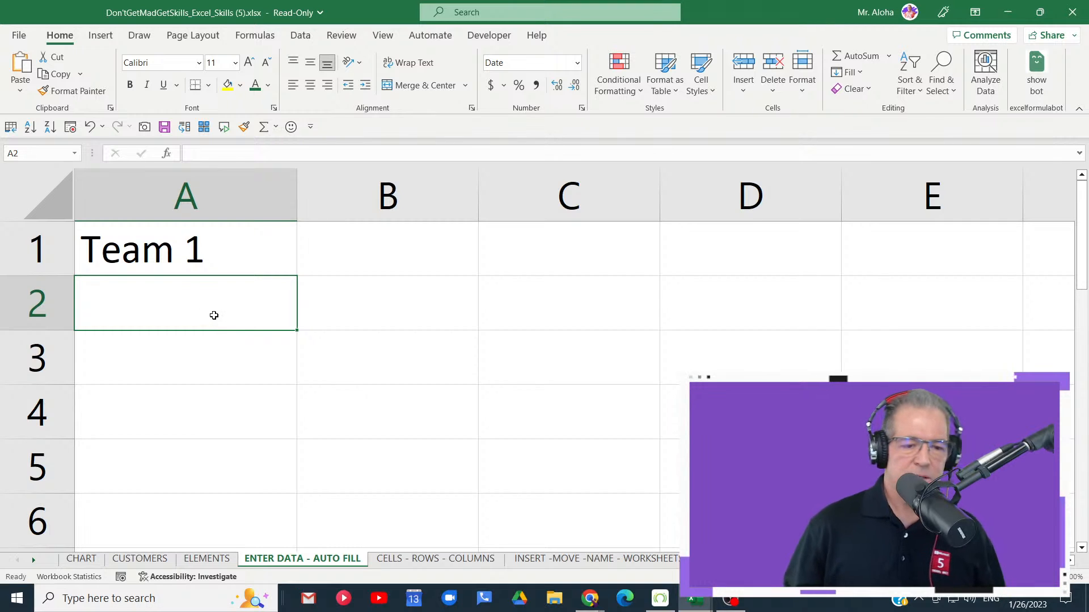
pyautogui.click(227, 255)
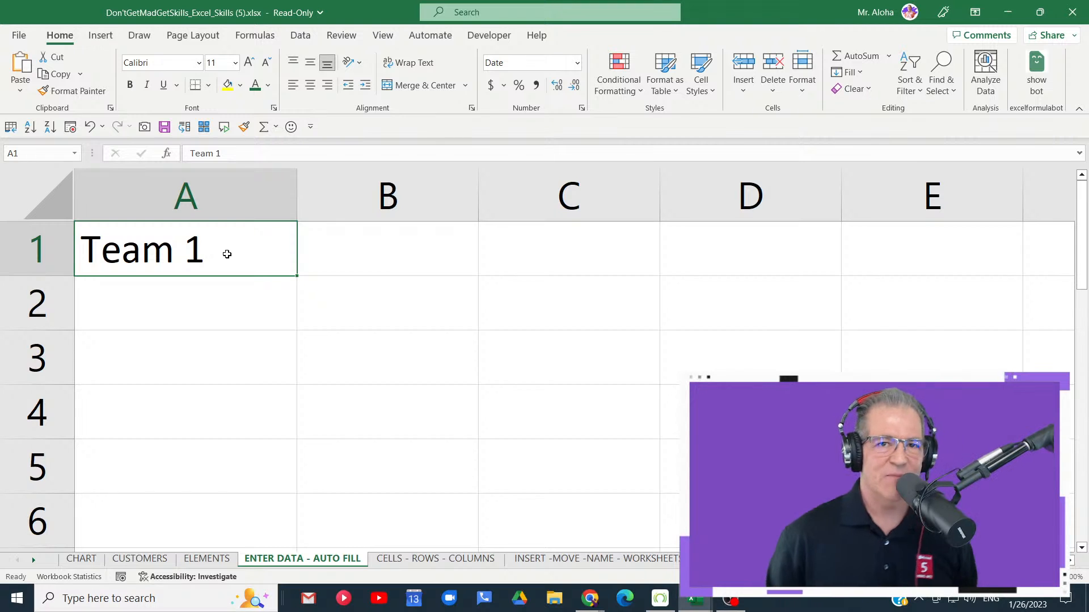
# - Append a 1 to Team 1 in cell A1 through the formula bar, remove it again and confirm the entry
pyautogui.click(234, 217)
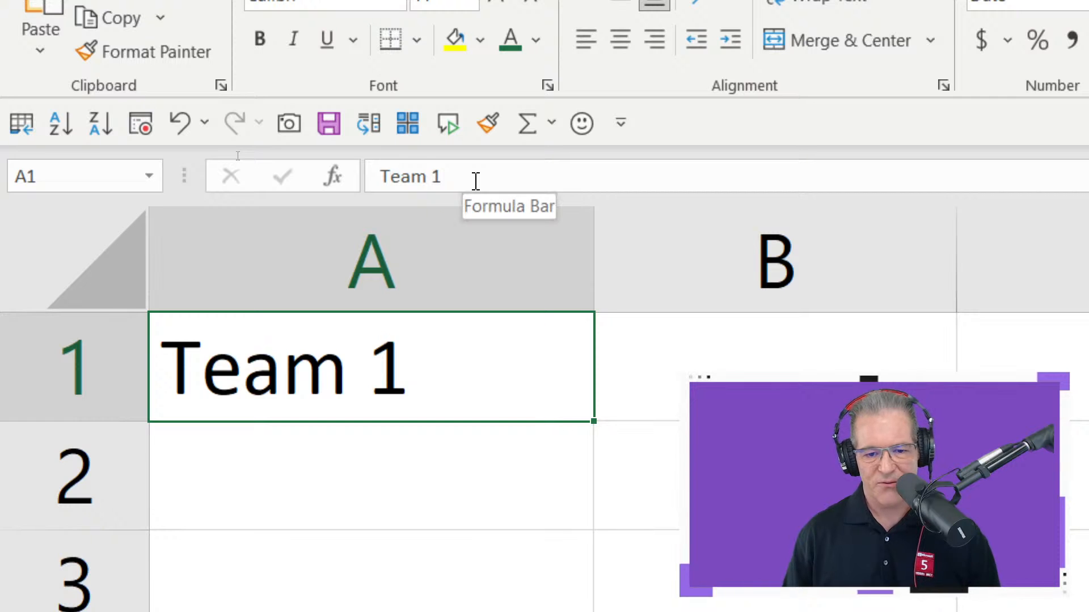
pyautogui.click(470, 176)
pyautogui.write('1')
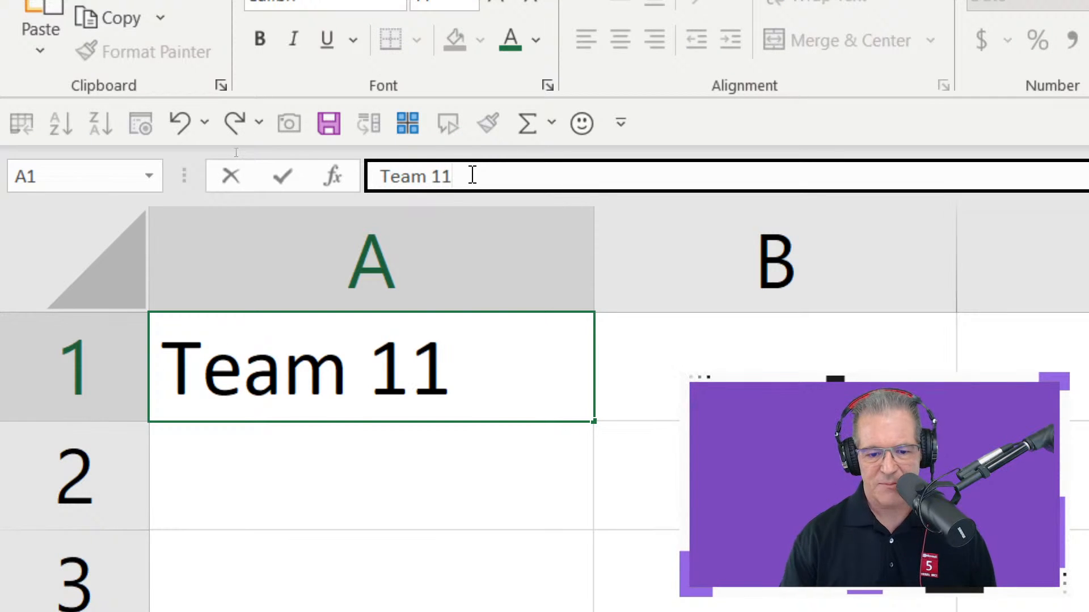
pyautogui.press('BackSpace')
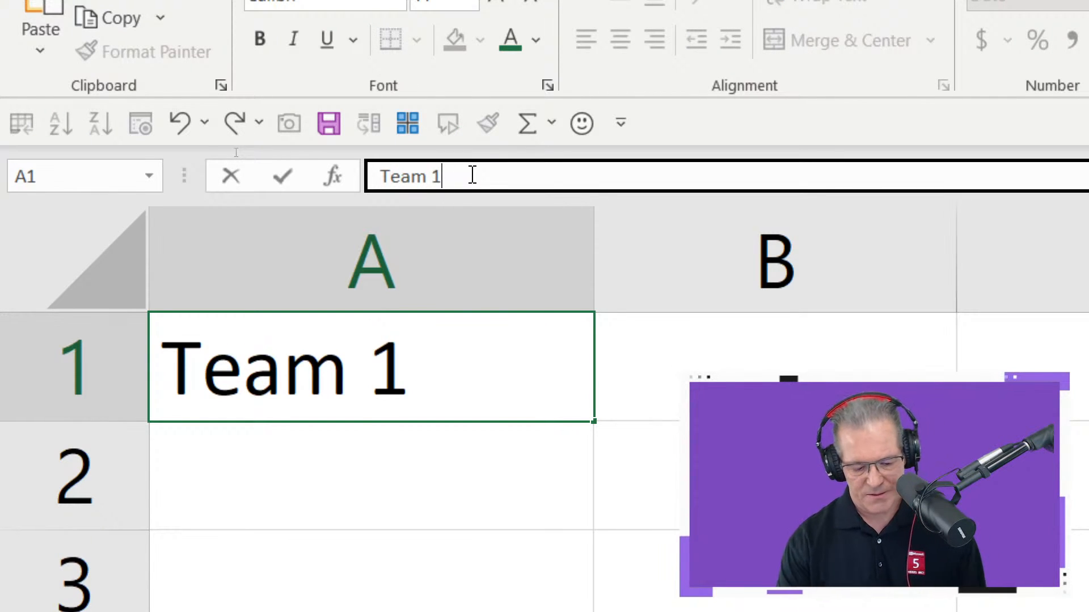
pyautogui.hotkey('ctrl', 'Return')
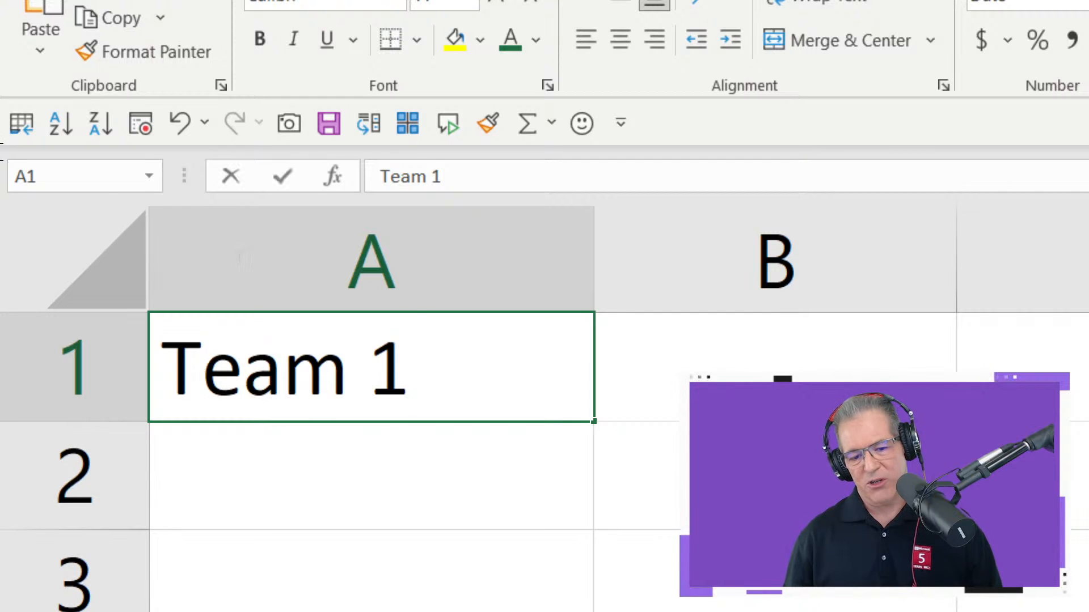
# - Edit cell A1 in place by adding and removing an extra 1, highlight the word Team, and finish with A1 selected
pyautogui.press('F2')
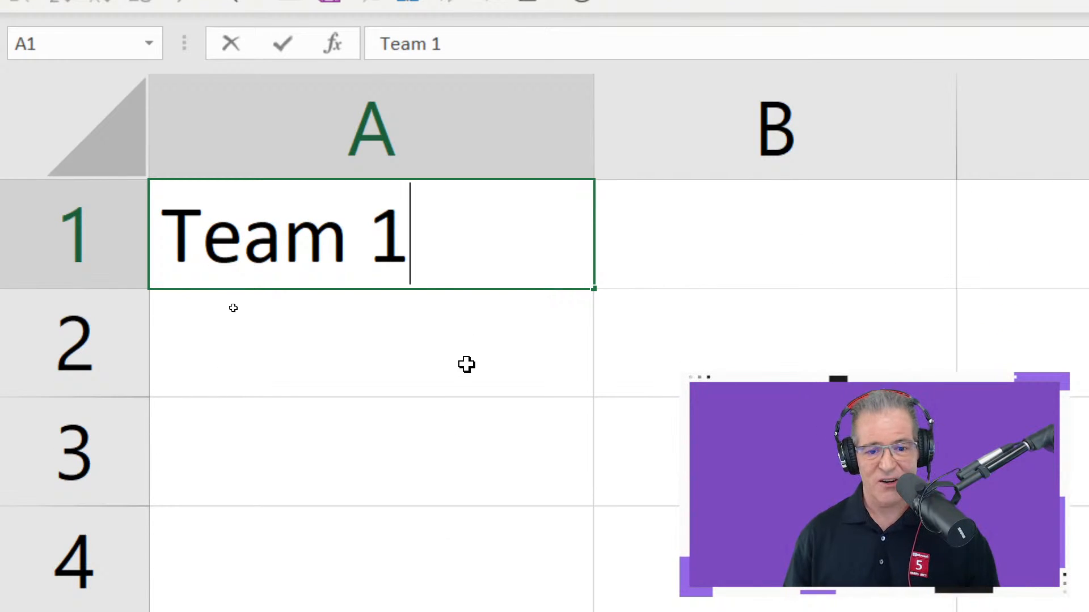
pyautogui.write('1')
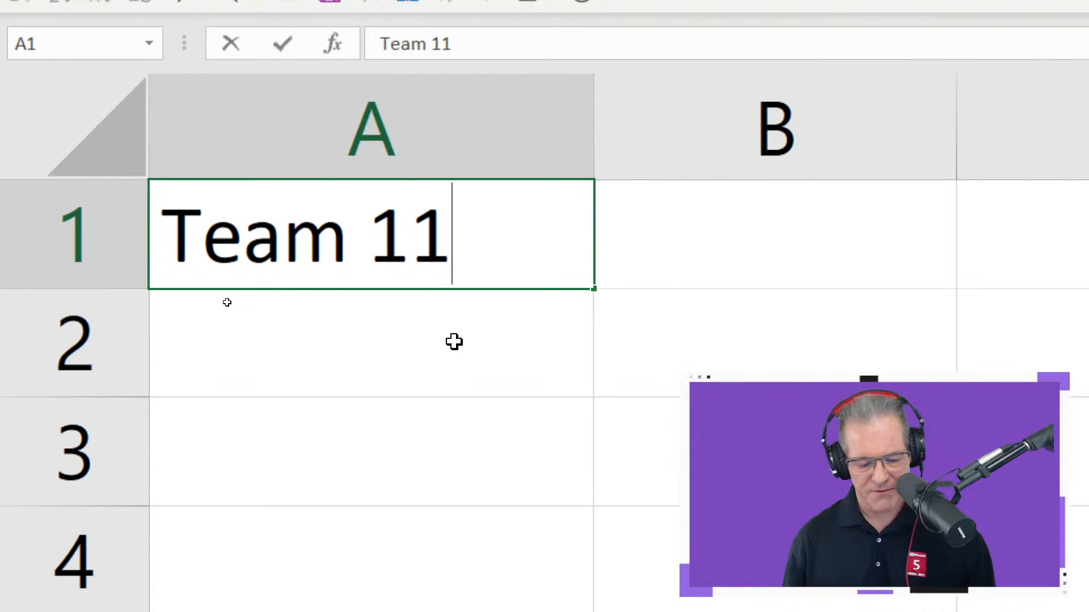
pyautogui.press('BackSpace')
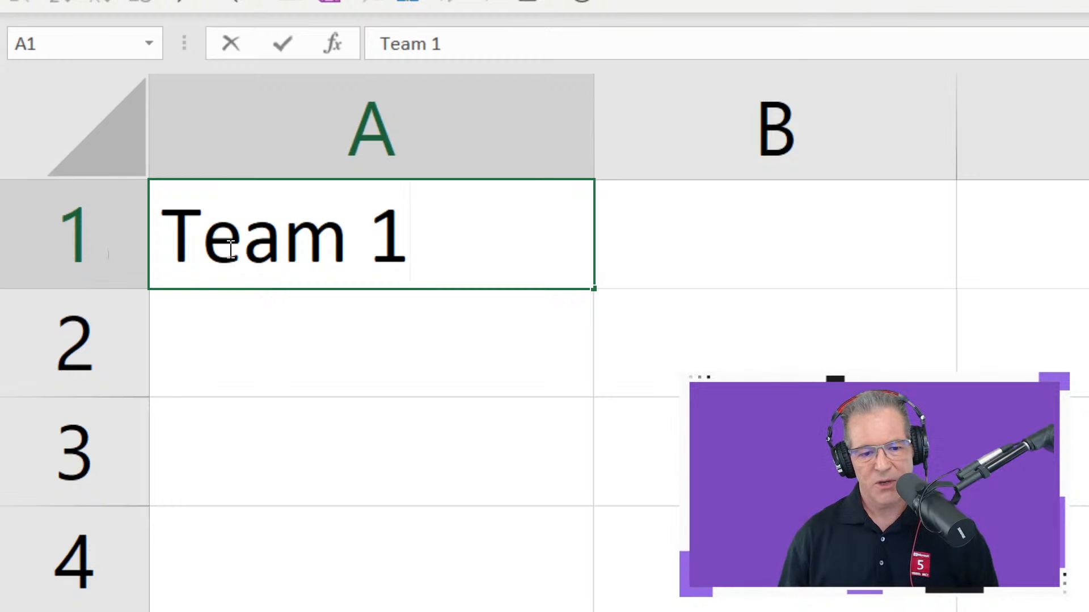
pyautogui.doubleClick(209, 245)
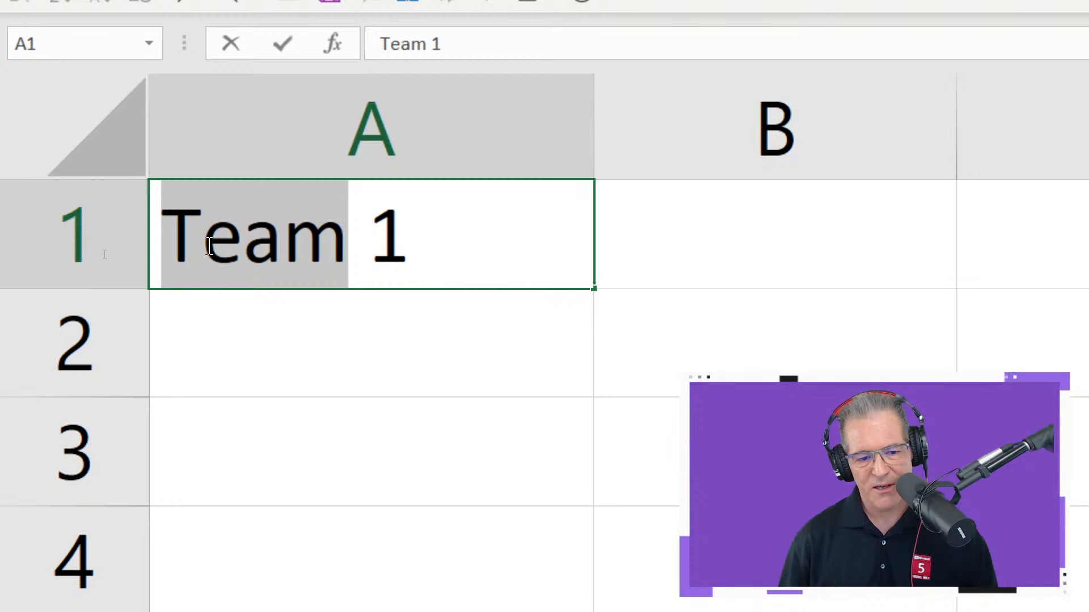
pyautogui.click(242, 246)
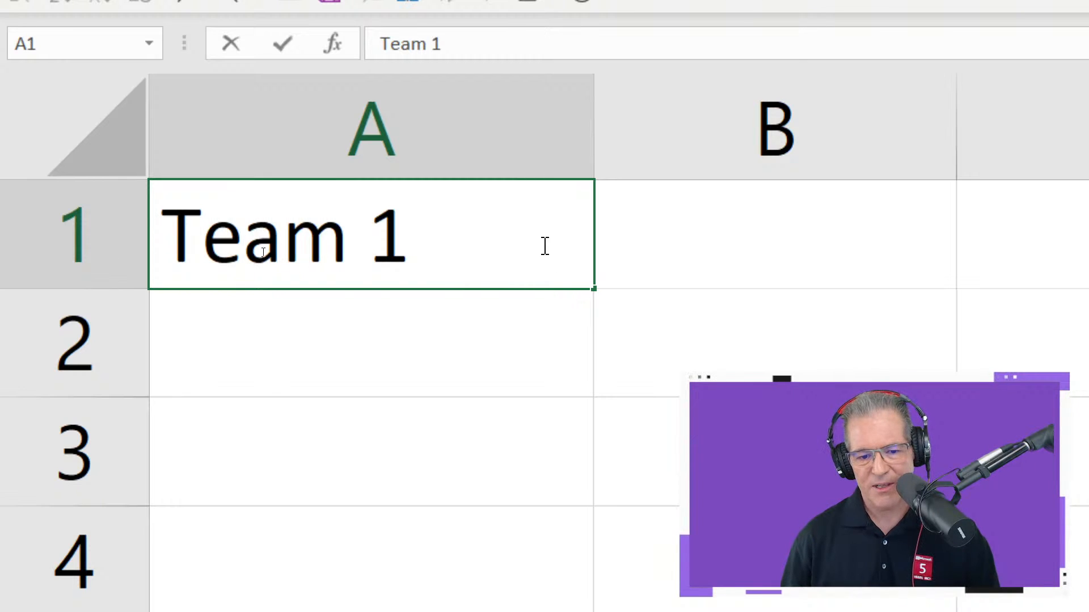
pyautogui.click(508, 376)
pyautogui.click(474, 255)
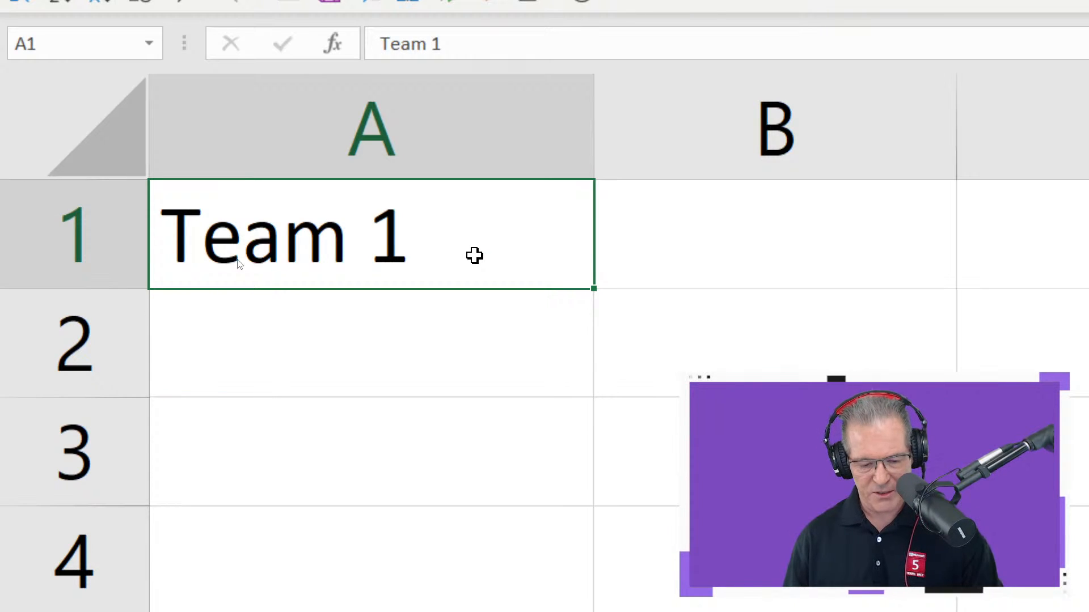
# - Write a temporary F2 text annotation over the sheet beside cell A1 and clear it
pyautogui.write('t')
pyautogui.write('F')
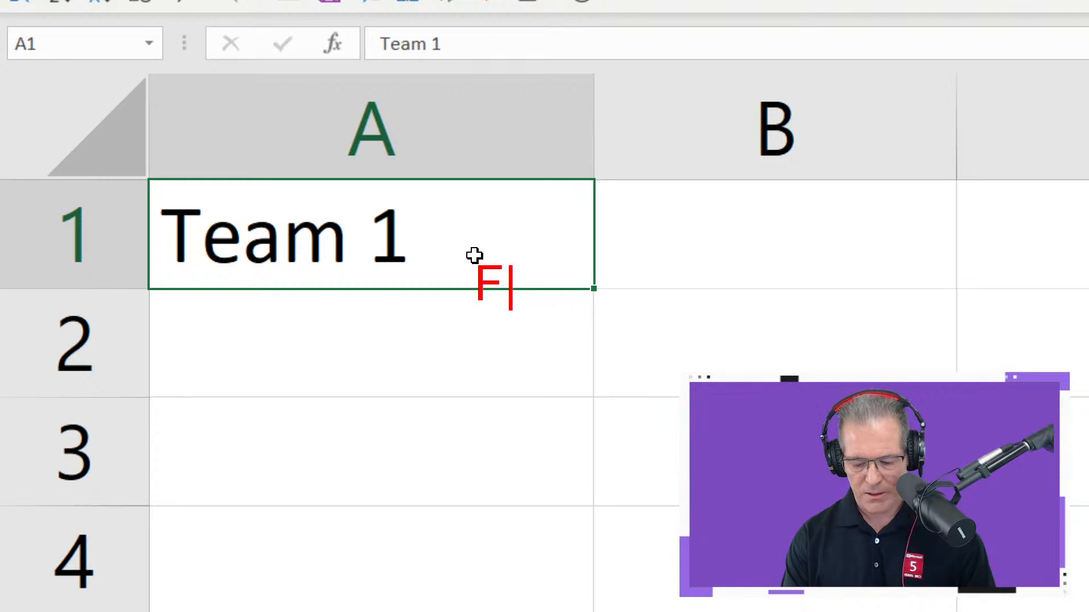
pyautogui.write('2')
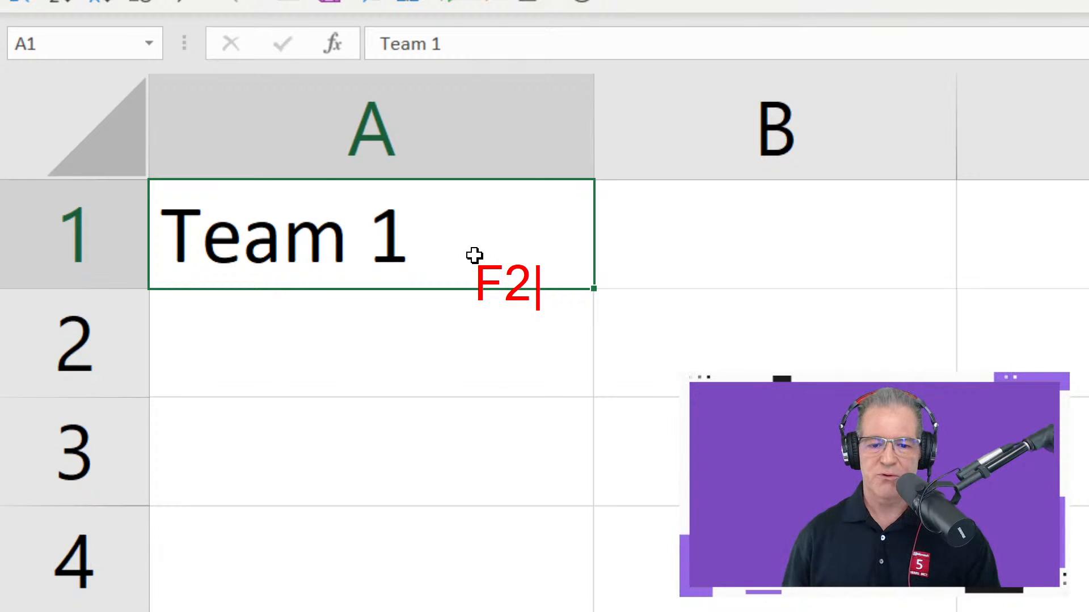
pyautogui.press('Escape')
pyautogui.press('Escape')
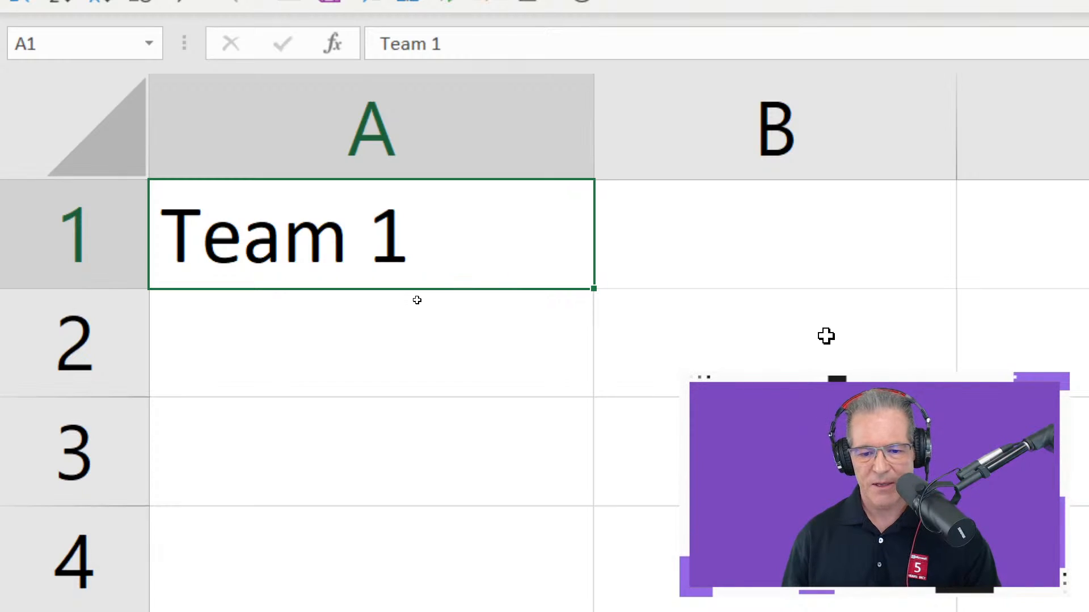
# - Reopen cell A1 for in-cell editing, add and remove a trailing 1, and commit Team 1
pyautogui.press('F2')
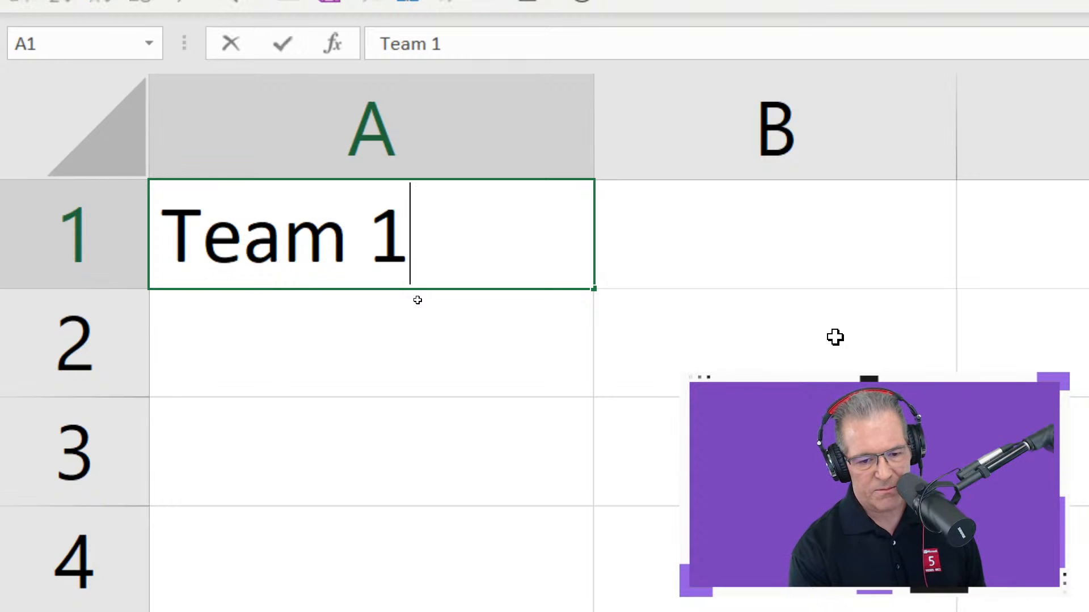
pyautogui.write('1')
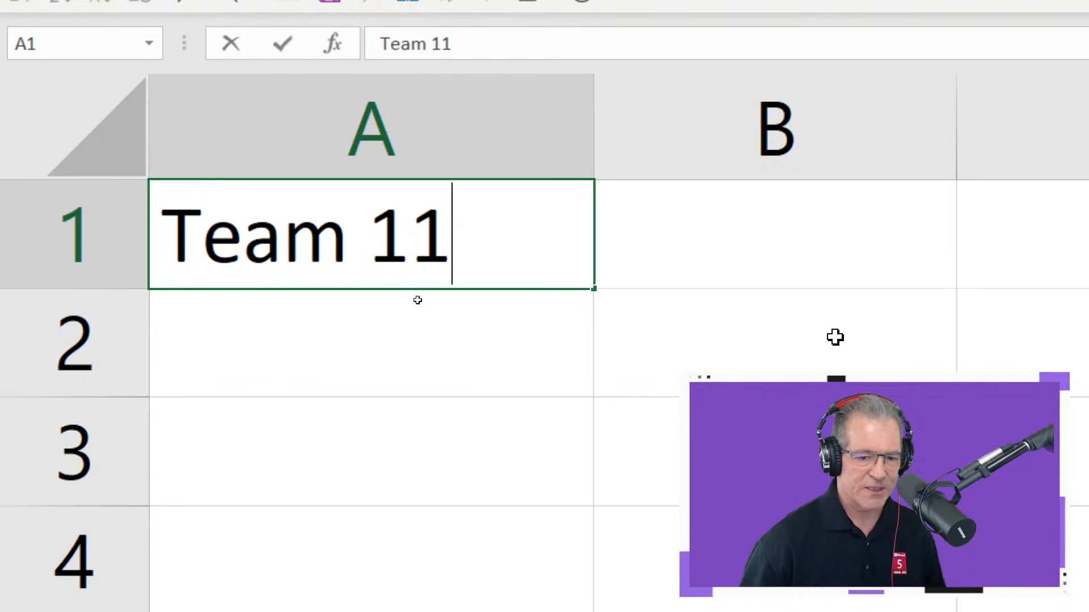
pyautogui.press('BackSpace')
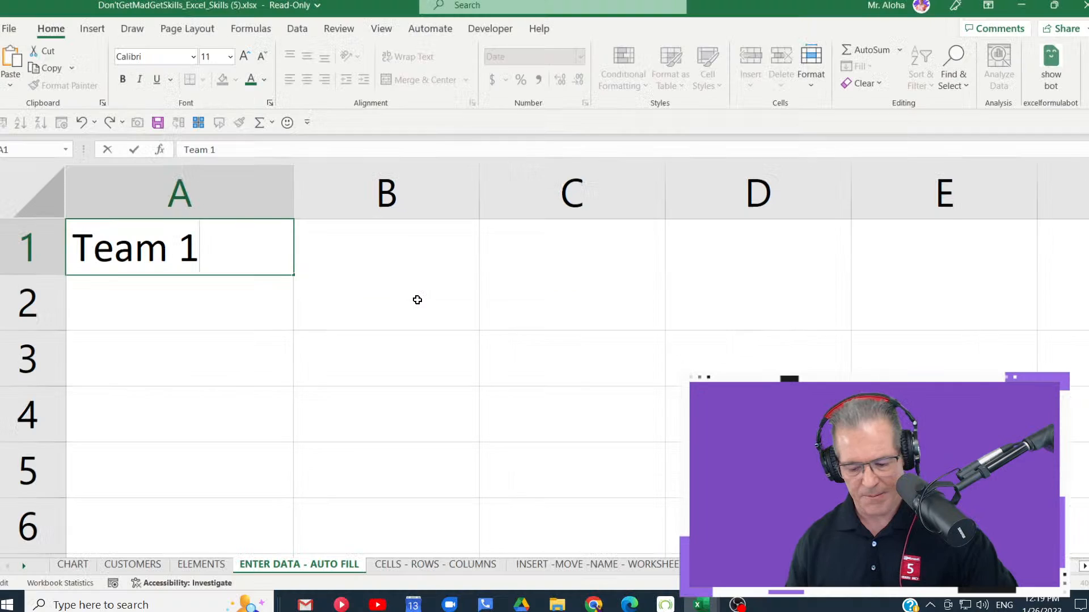
pyautogui.press('Return')
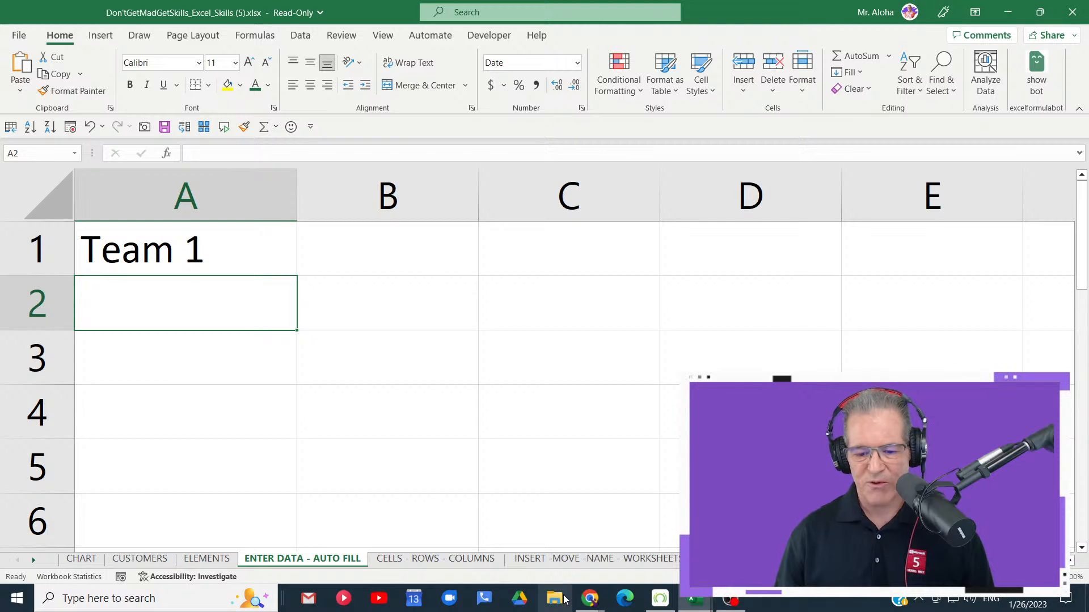
# - Switch to File Explorer and browse the Certifications and Documents folders in OneDrive
pyautogui.click(564, 601)
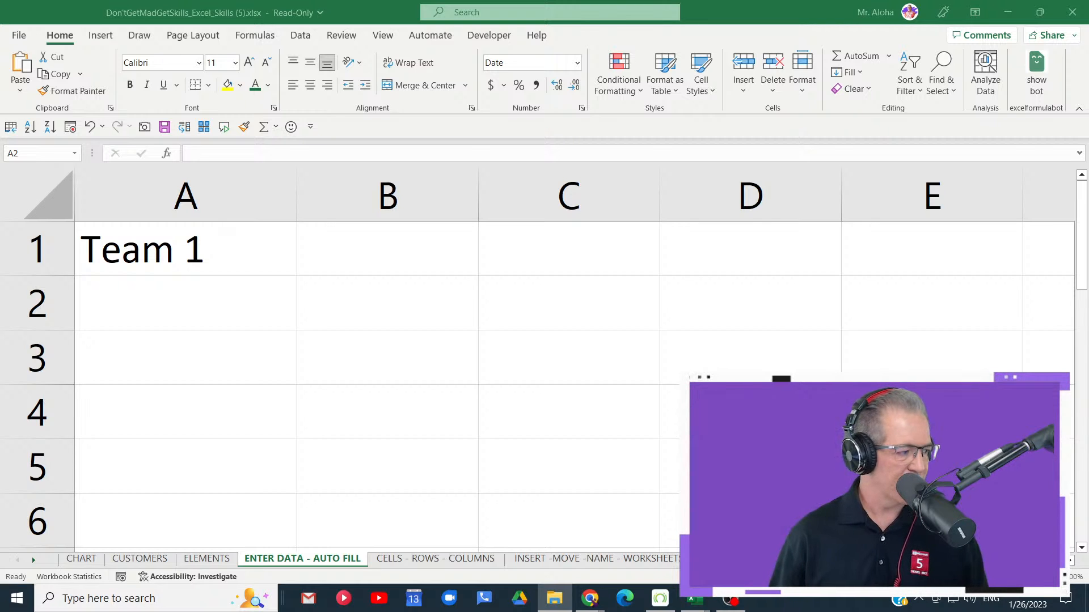
pyautogui.moveTo(0, 77); pyautogui.dragTo(576, 37)
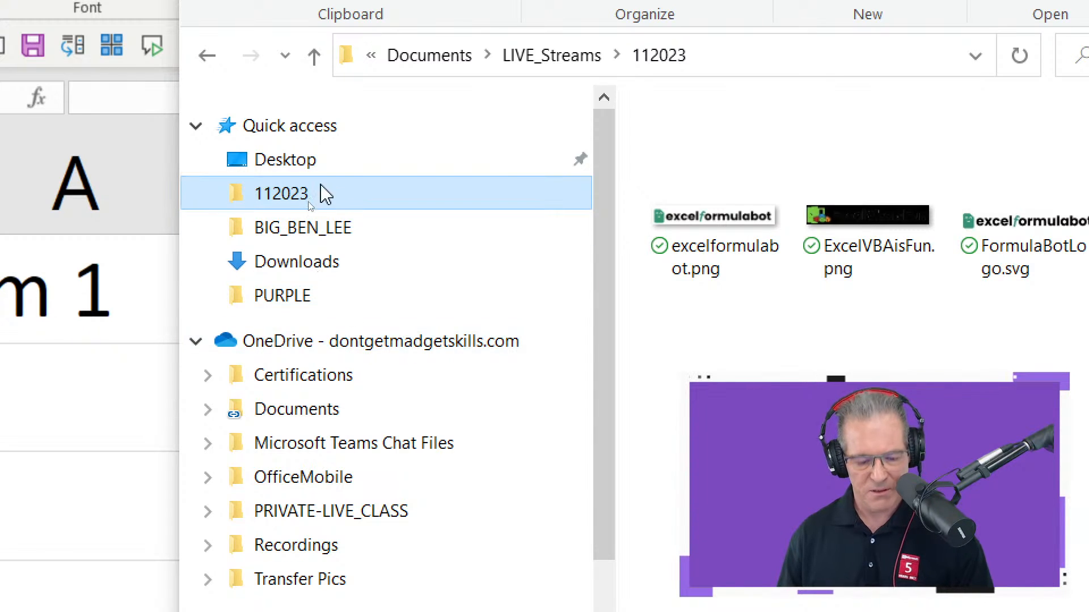
pyautogui.click(332, 230)
pyautogui.click(331, 201)
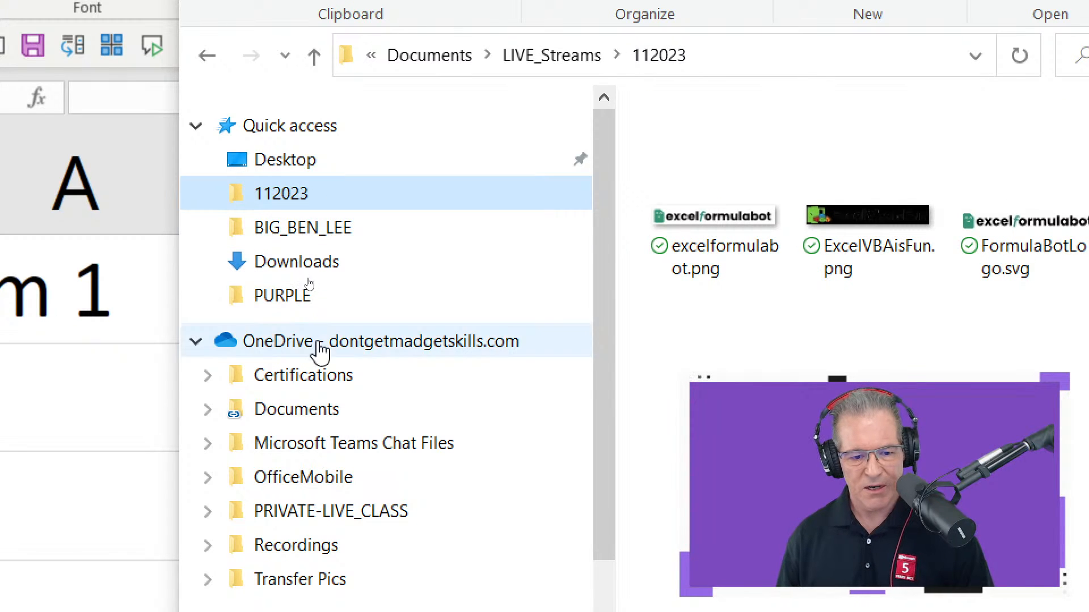
pyautogui.click(328, 379)
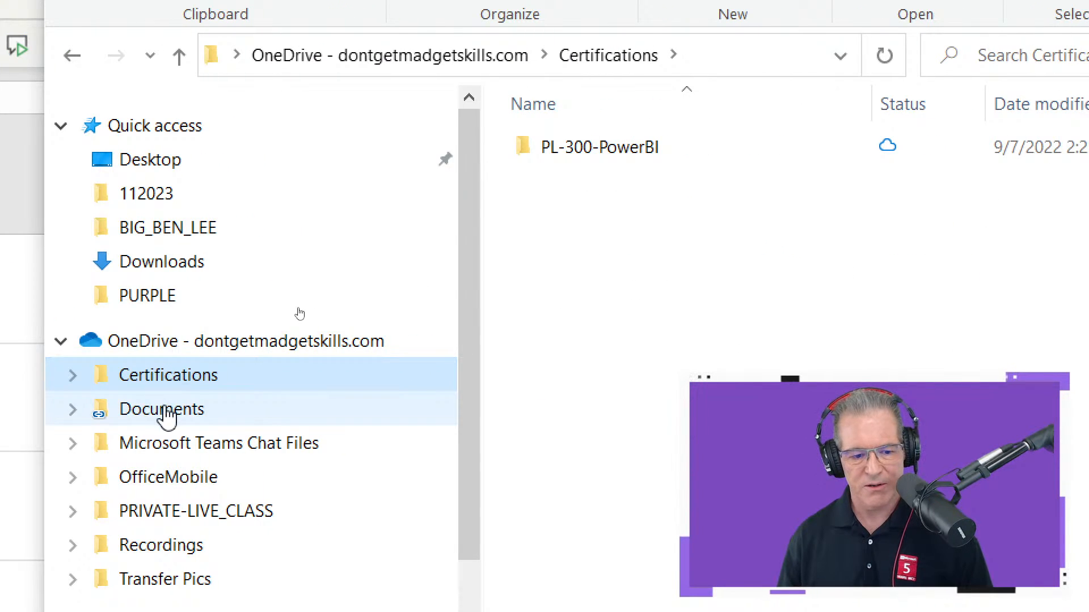
pyautogui.click(169, 414)
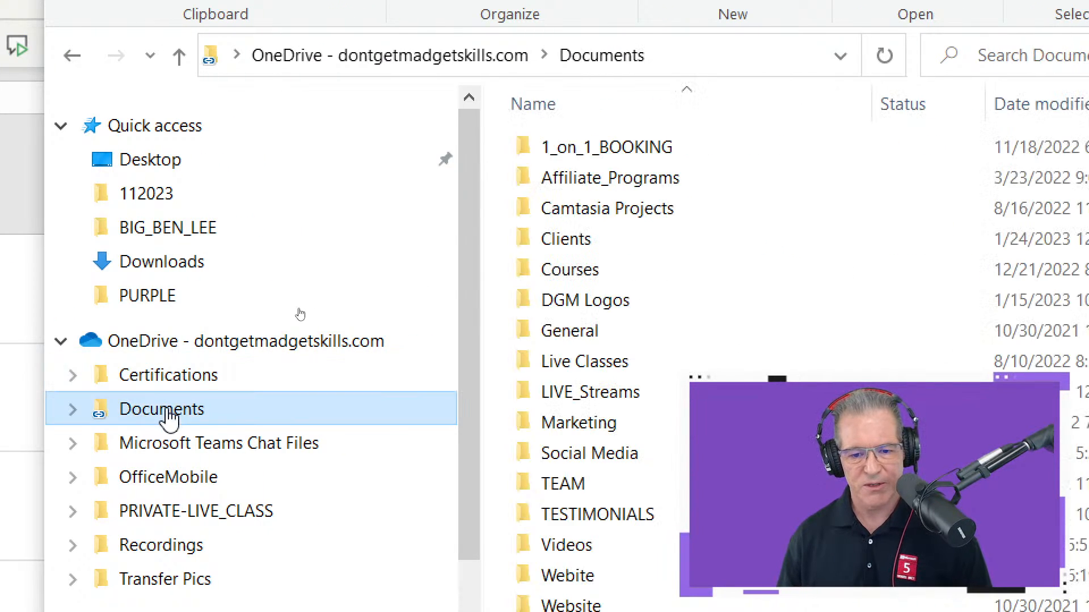
# - Put the Camtasia Projects folder name into rename mode, keep the name as is, and return to the Excel workbook
pyautogui.click(638, 221)
pyautogui.click(638, 222)
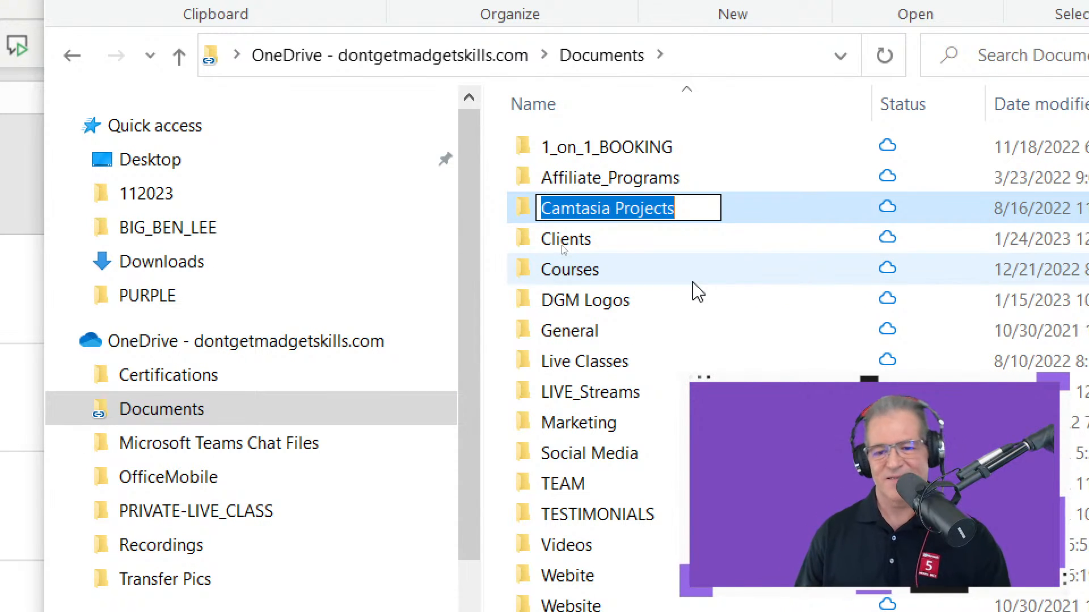
pyautogui.press('Return')
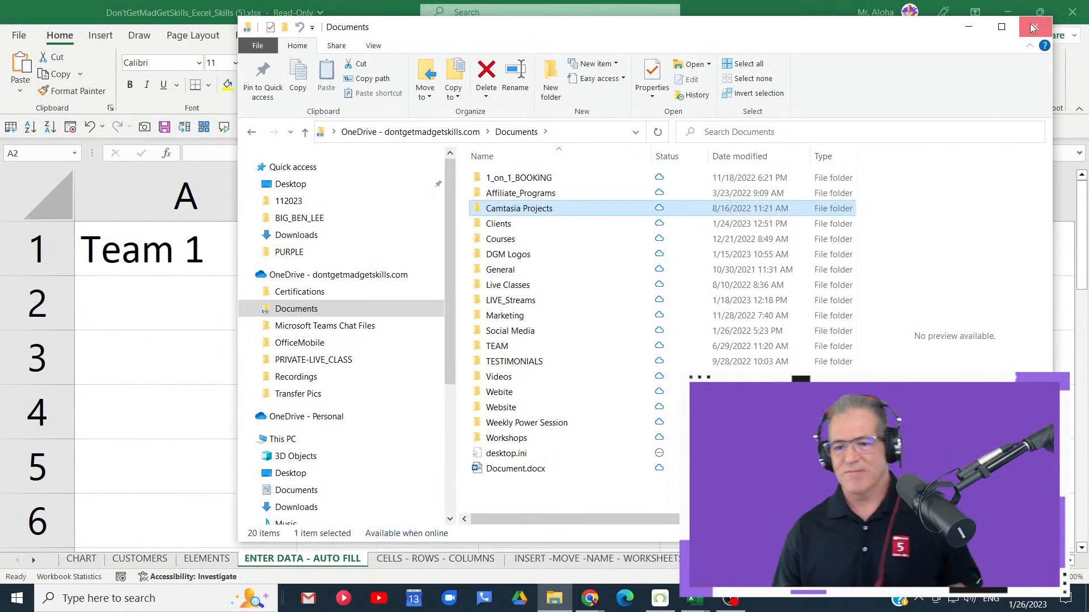
pyautogui.click(1036, 26)
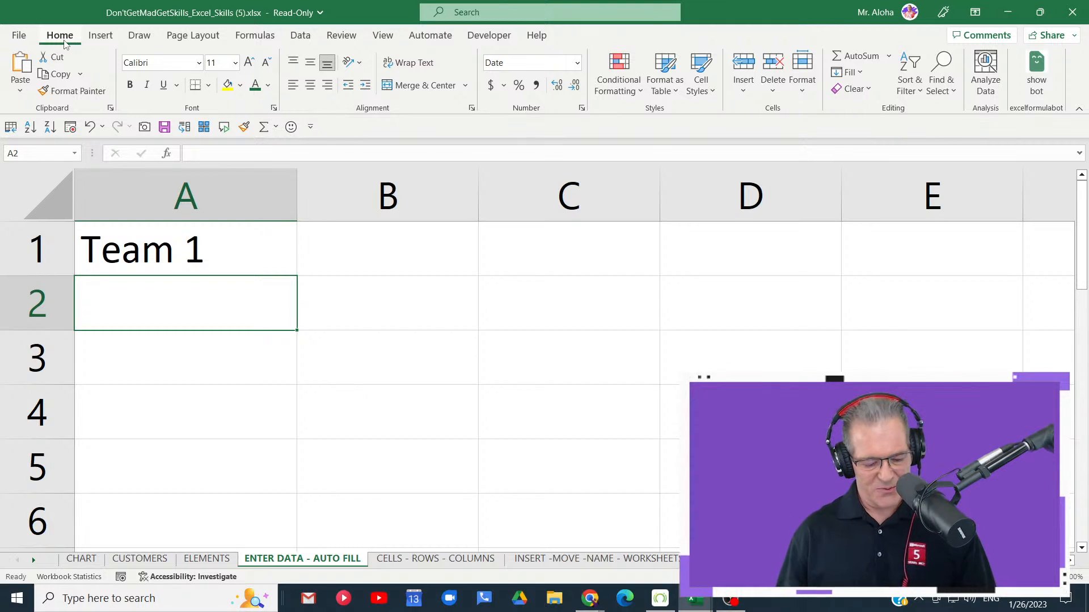
# - Collapse the ribbon and replace the contents of cell A1 with Text
pyautogui.hotkey('ctrl', 'F1')
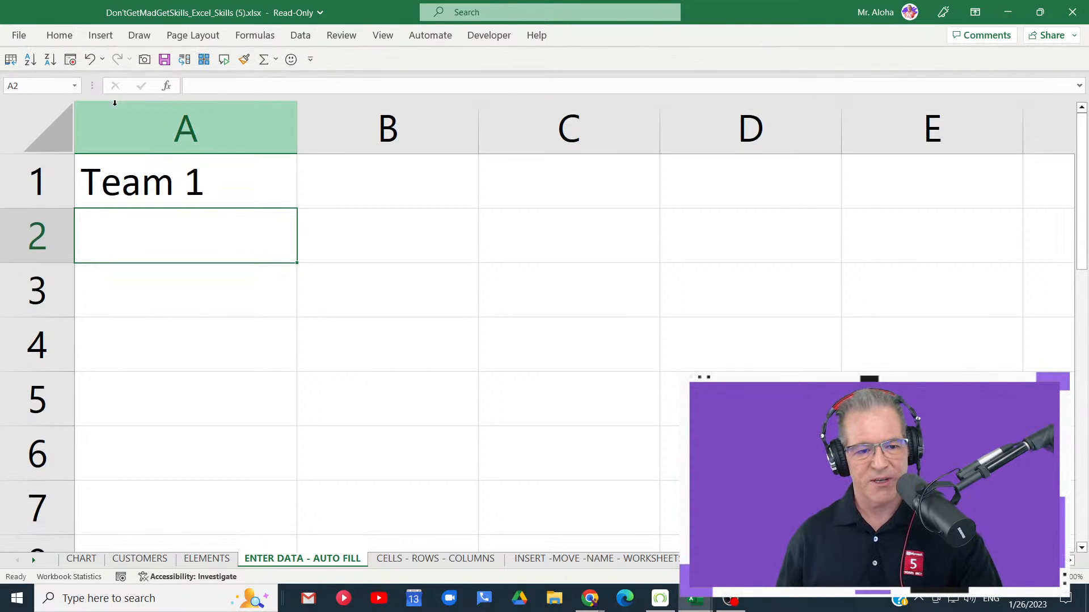
pyautogui.click(235, 182)
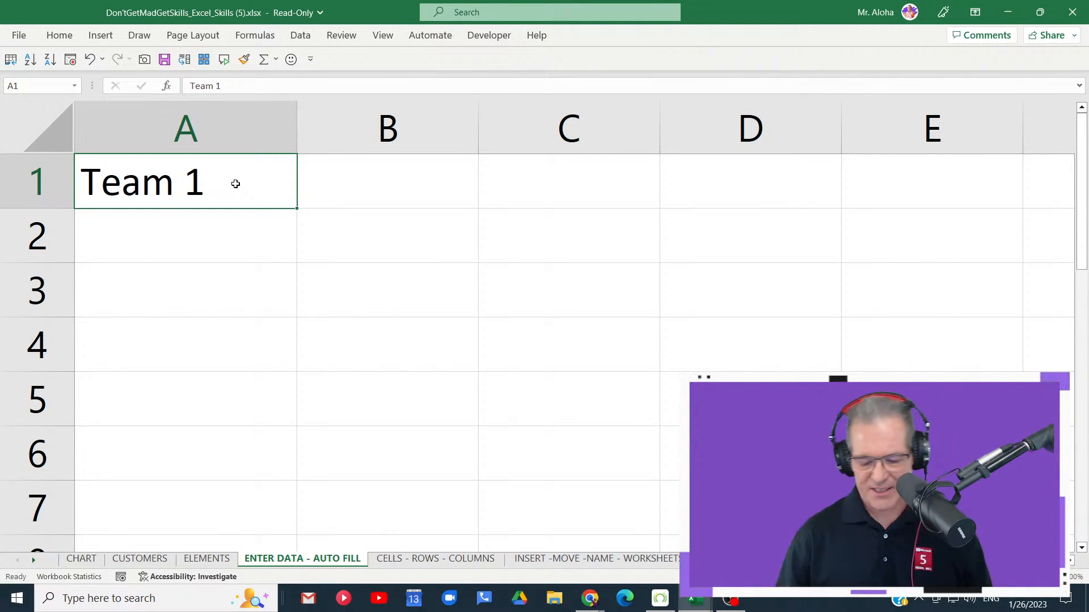
pyautogui.press('Delete')
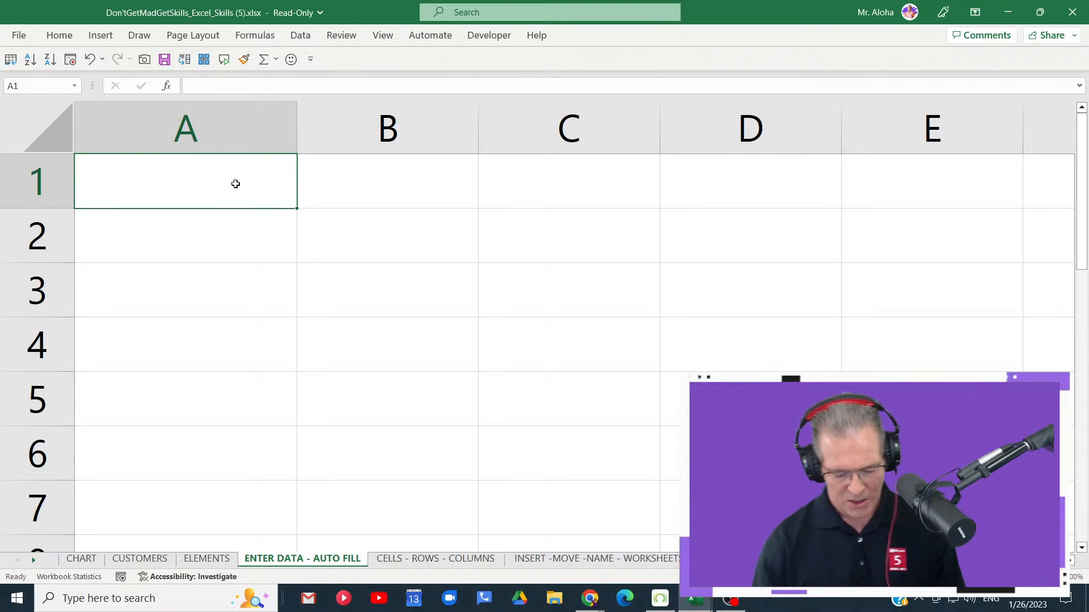
pyautogui.write('Text')
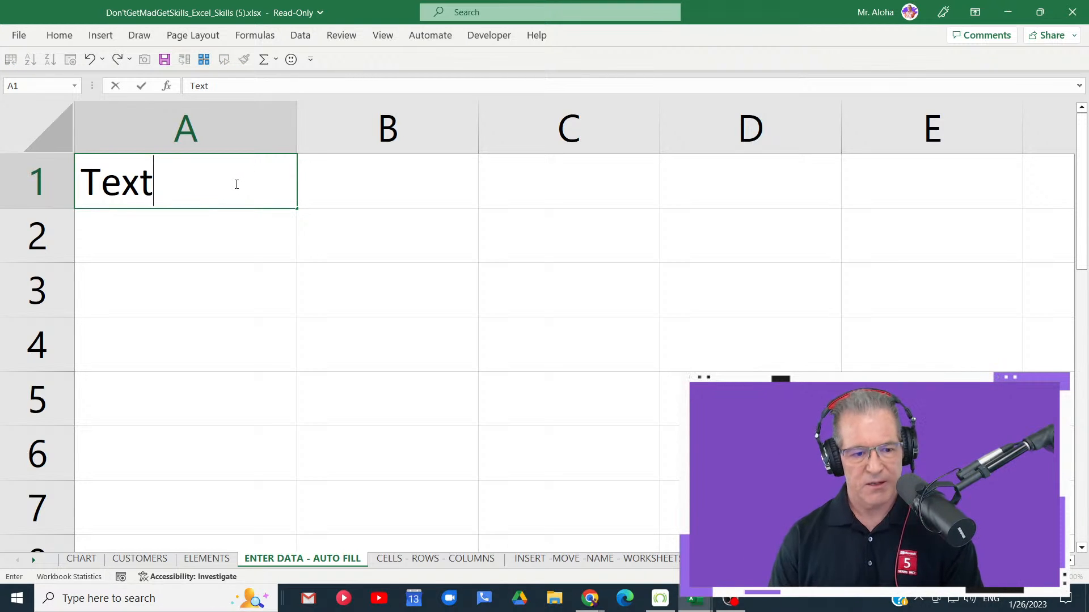
pyautogui.press('Return')
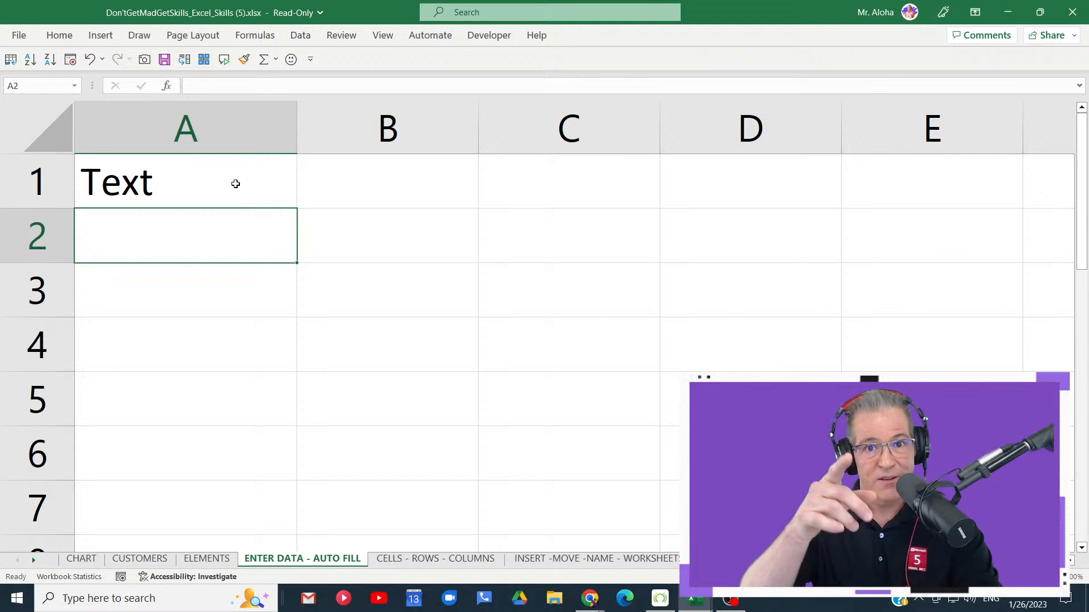
# - Enter Formulas and functions in cell A2 and leave cell A3 selected
pyautogui.write('For')
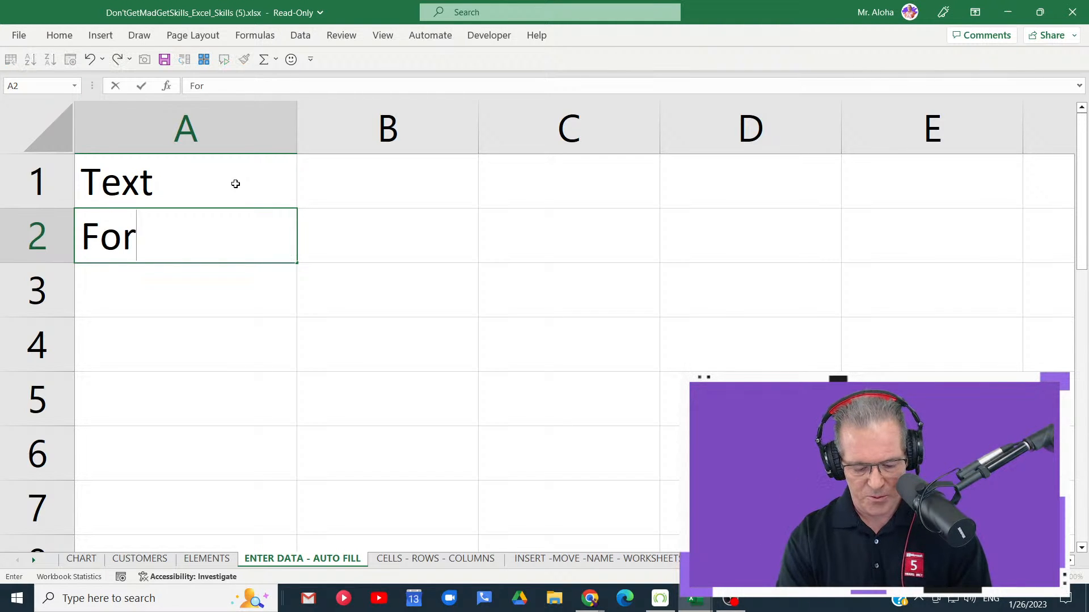
pyautogui.write('mulas and functions')
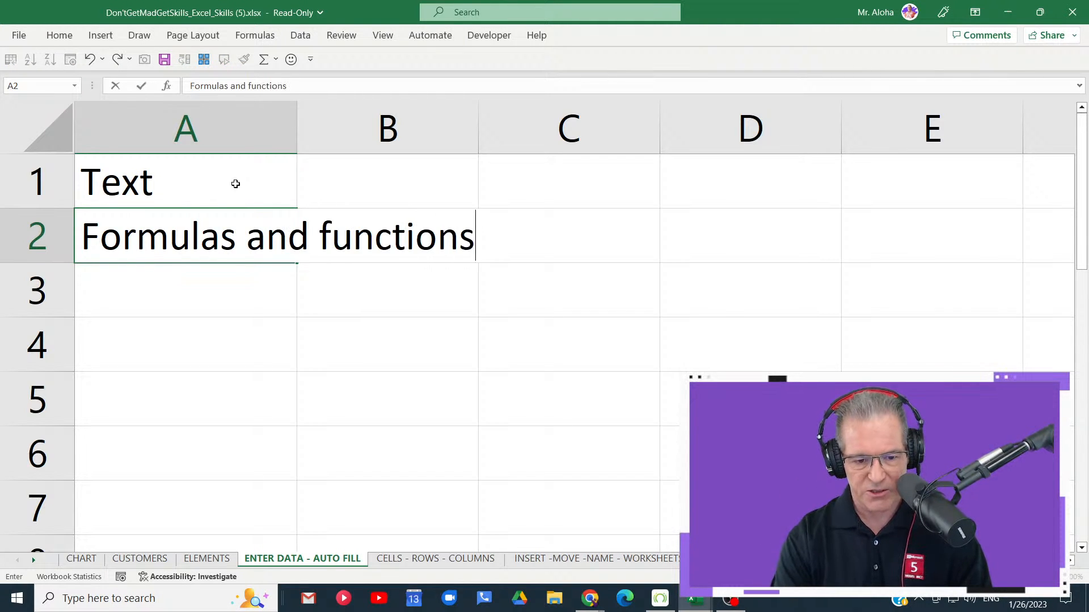
pyautogui.press('Return')
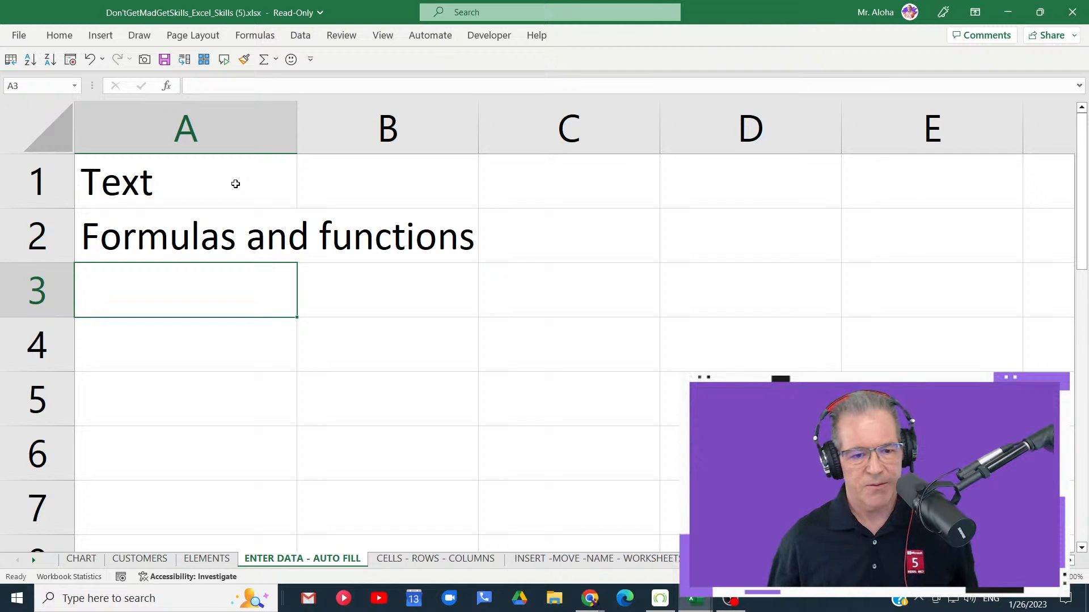
pyautogui.click(241, 182)
pyautogui.moveTo(291, 211)
pyautogui.mouseDown()
pyautogui.moveTo(309, 330)
pyautogui.moveTo(299, 215)
pyautogui.mouseUp()
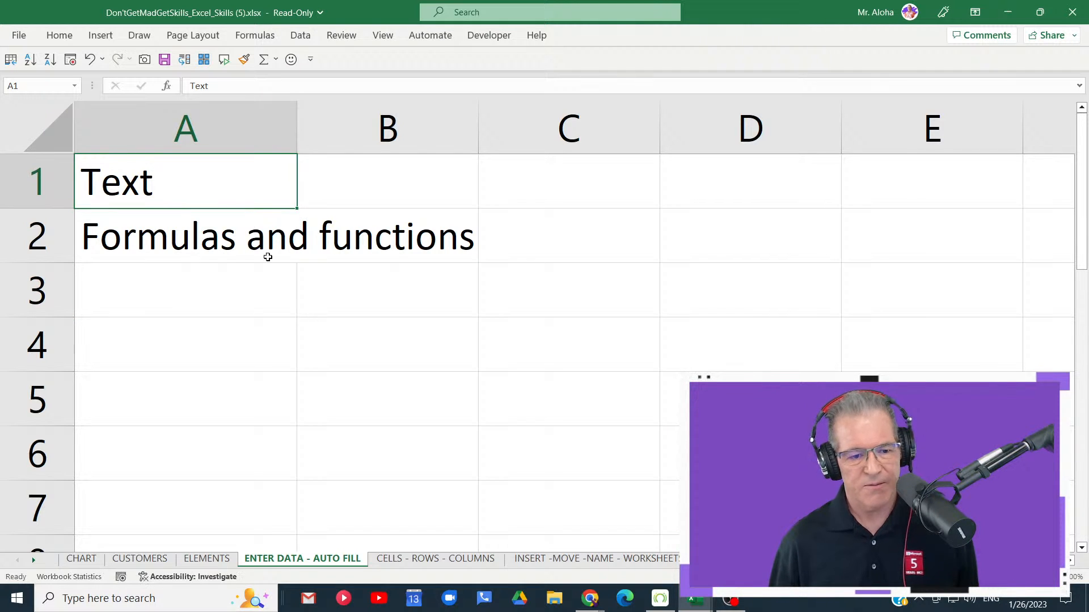
pyautogui.click(213, 274)
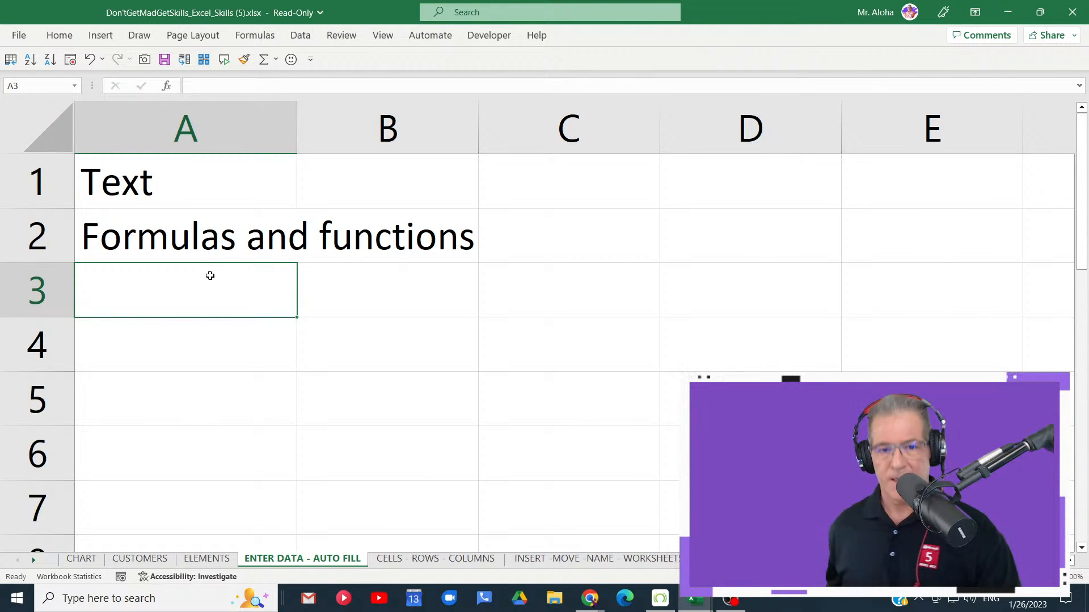
# - Enter Numbers, Formatting and Graphics in cells A3, A4 and A5
pyautogui.write('Num')
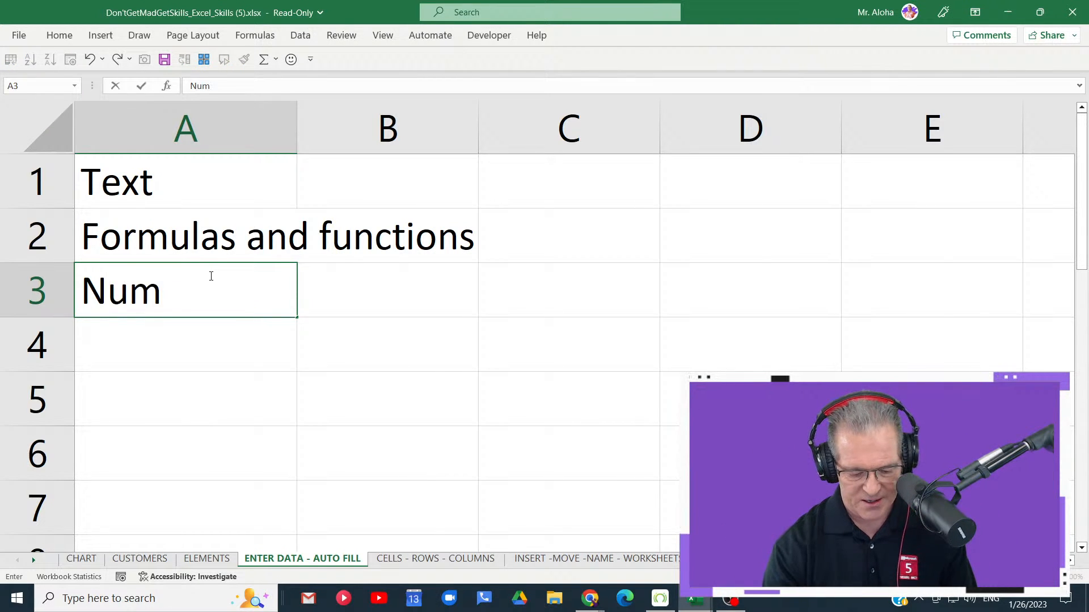
pyautogui.write('bers')
pyautogui.press('Return')
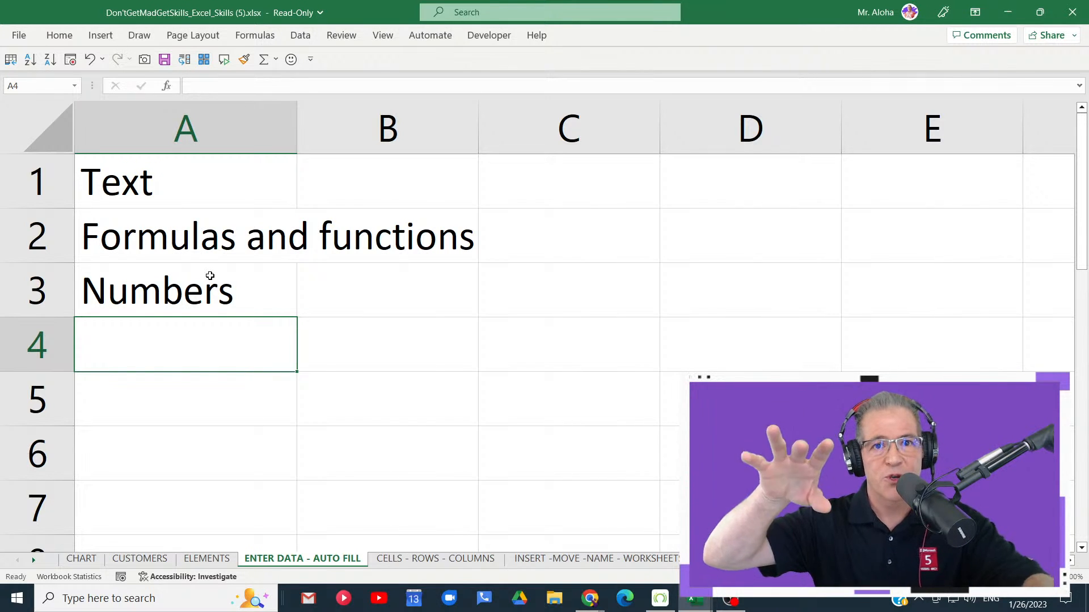
pyautogui.write('For')
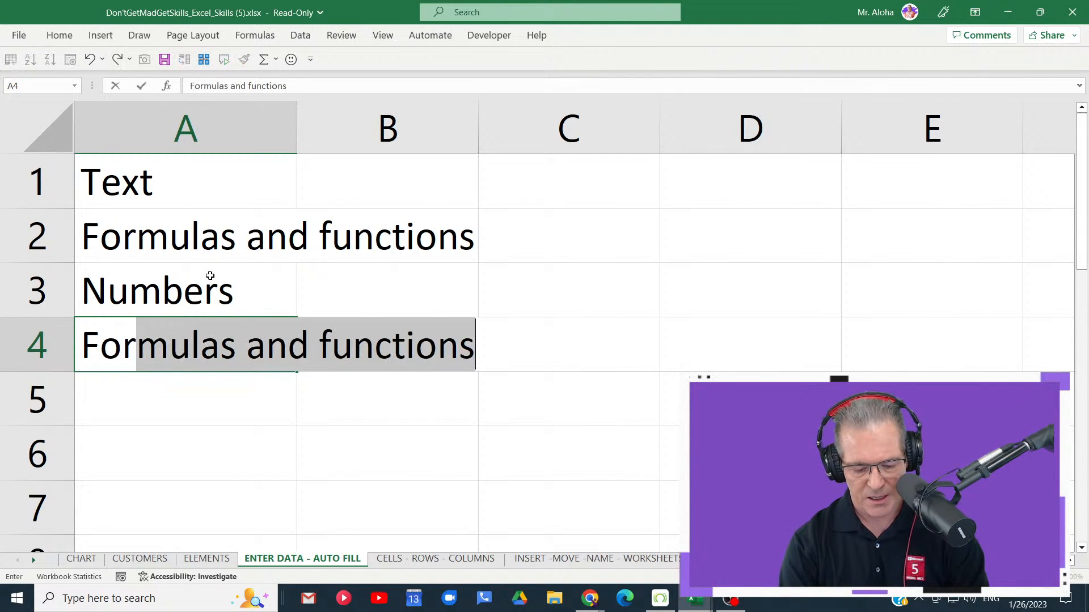
pyautogui.write('matting')
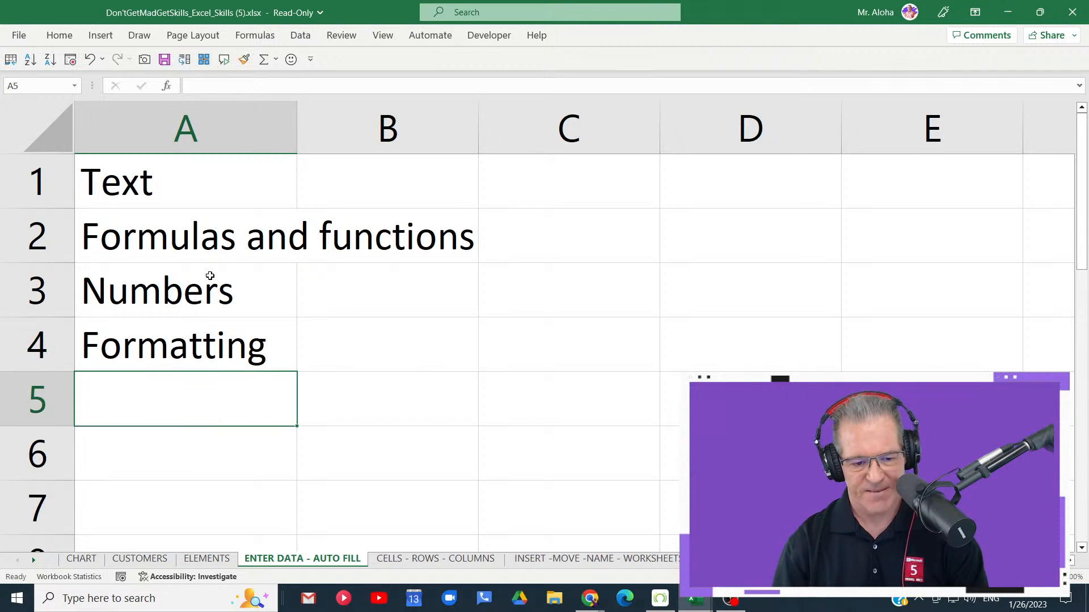
pyautogui.press('Return')
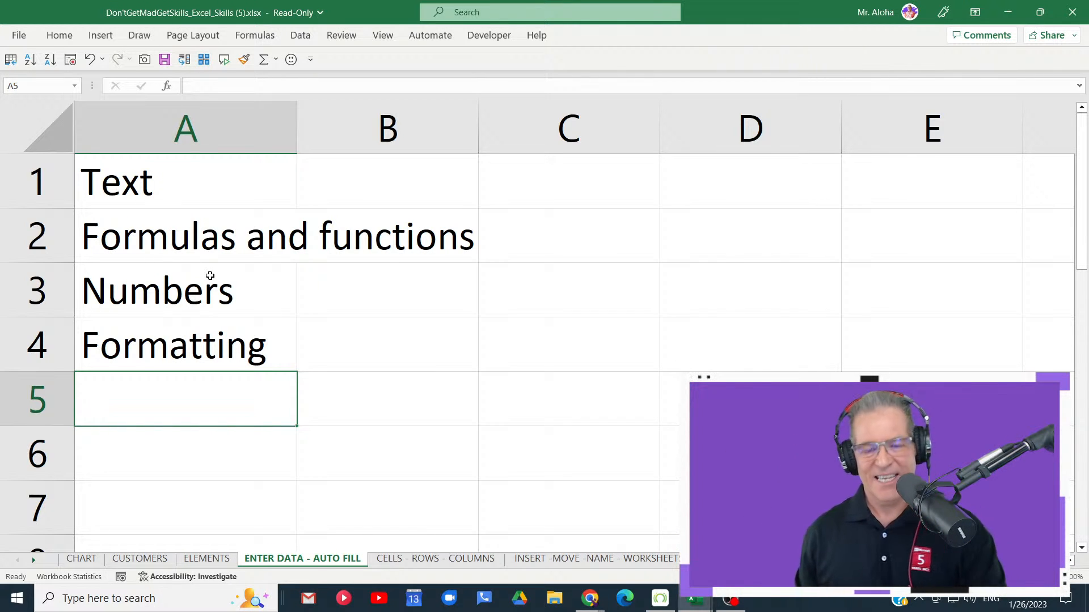
pyautogui.write('G')
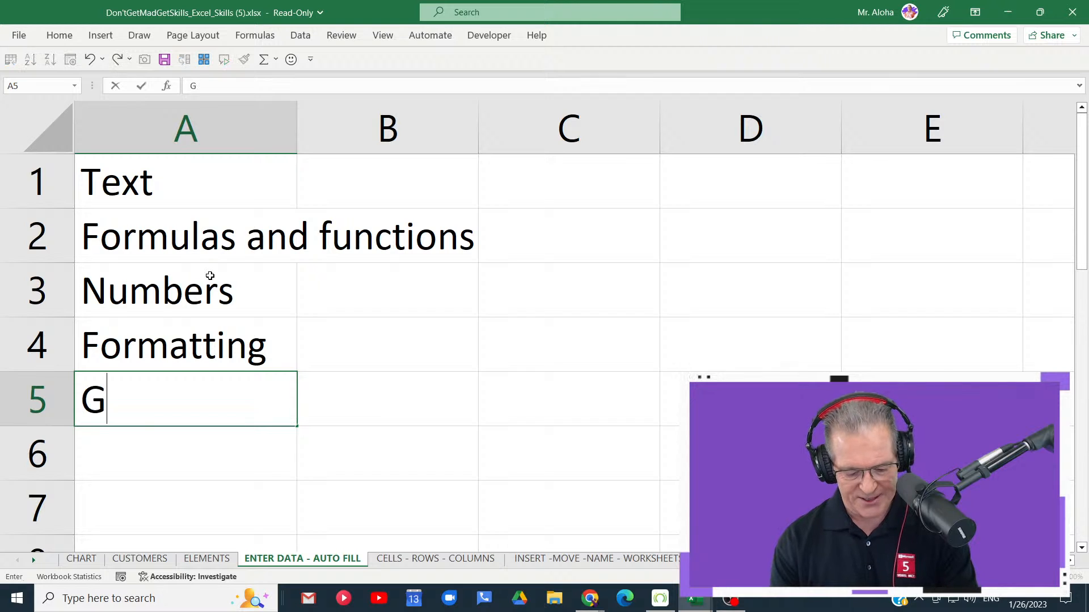
pyautogui.write('raphics')
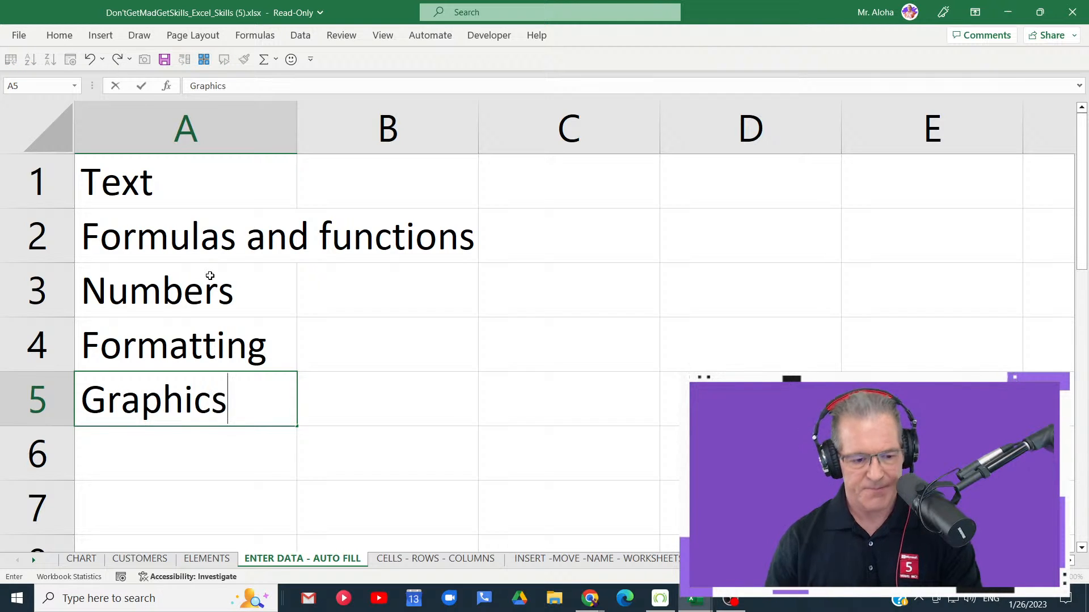
pyautogui.press('Return')
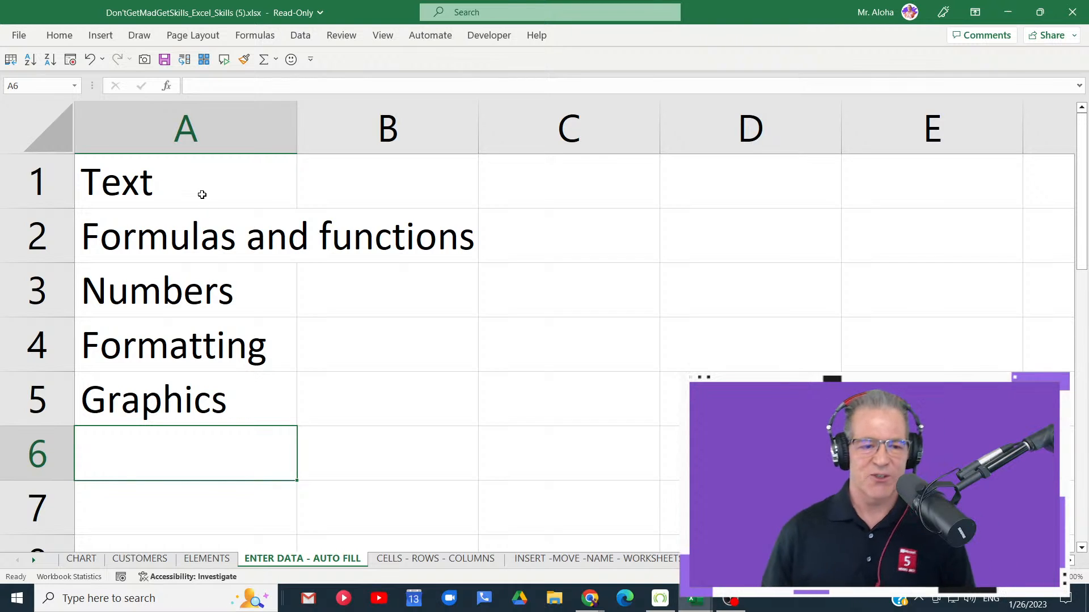
# - Clear the contents of the text list in cells A1 through A5
pyautogui.moveTo(188, 183); pyautogui.dragTo(182, 389)
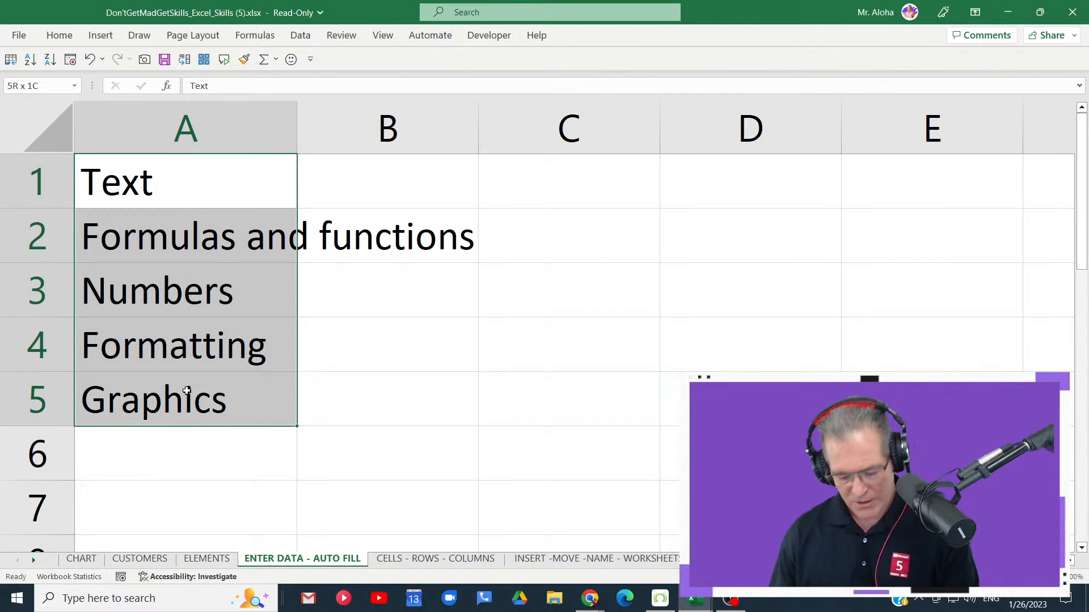
pyautogui.press('Delete')
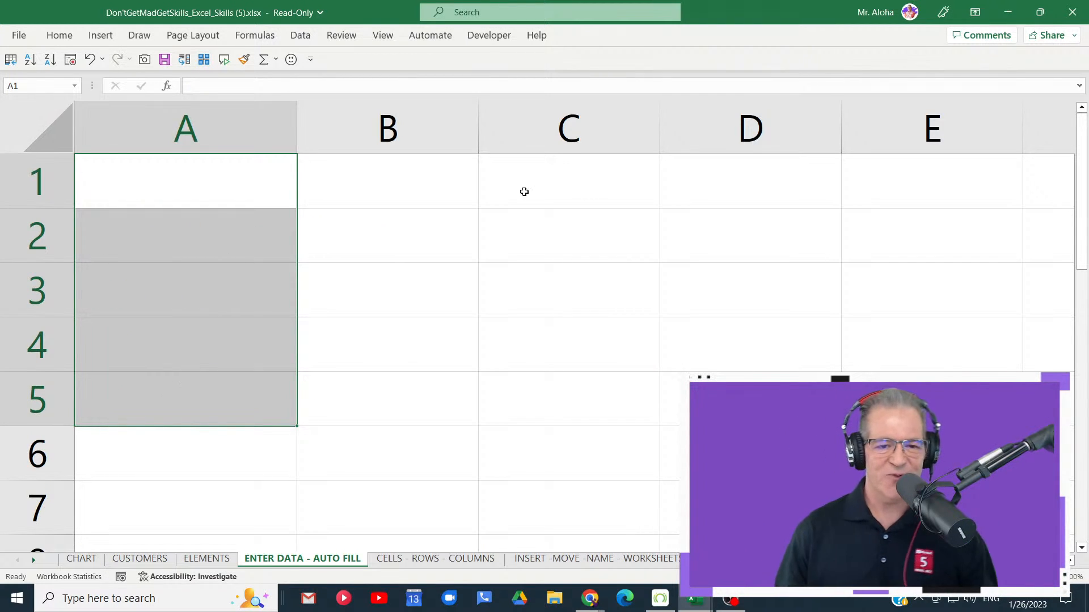
pyautogui.scroll(-2, 338, 332)
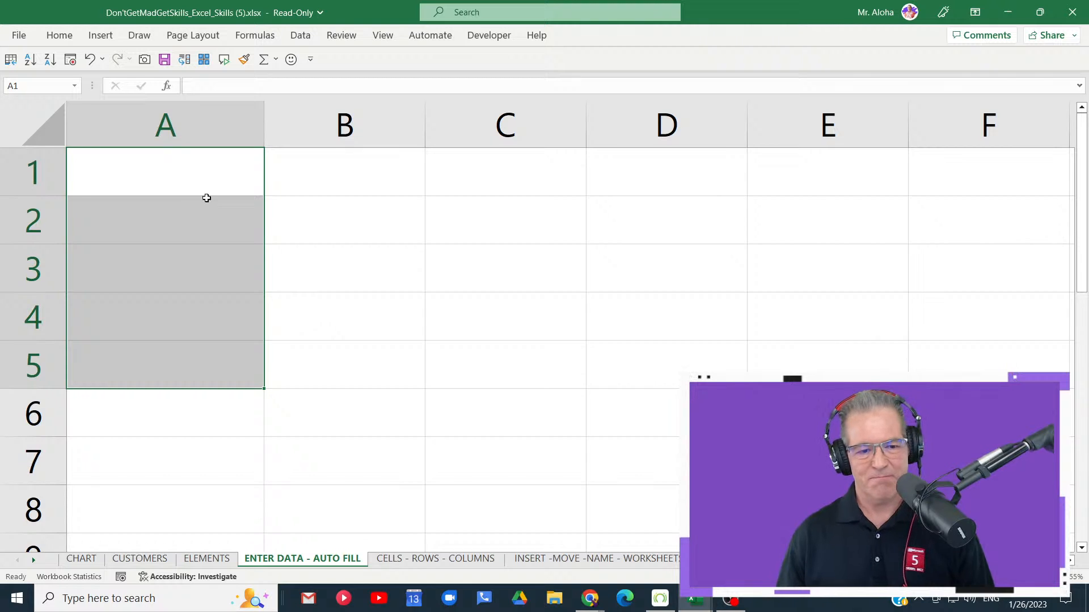
pyautogui.scroll(-1, 207, 199)
pyautogui.press('Return')
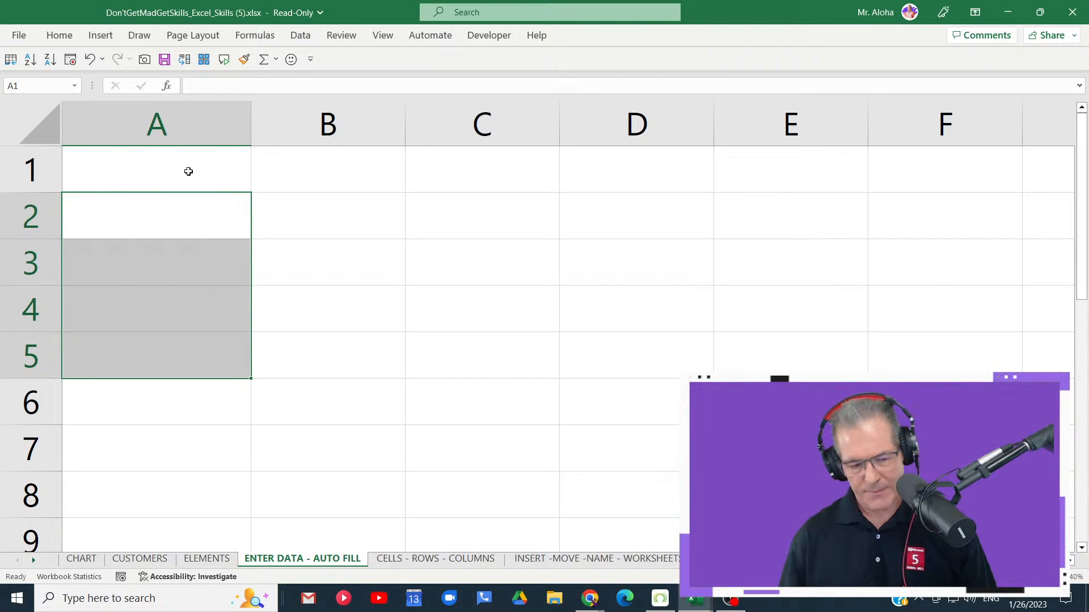
# - Enter Monday in cell A1 and Tuesday in cell A2
pyautogui.click(188, 171)
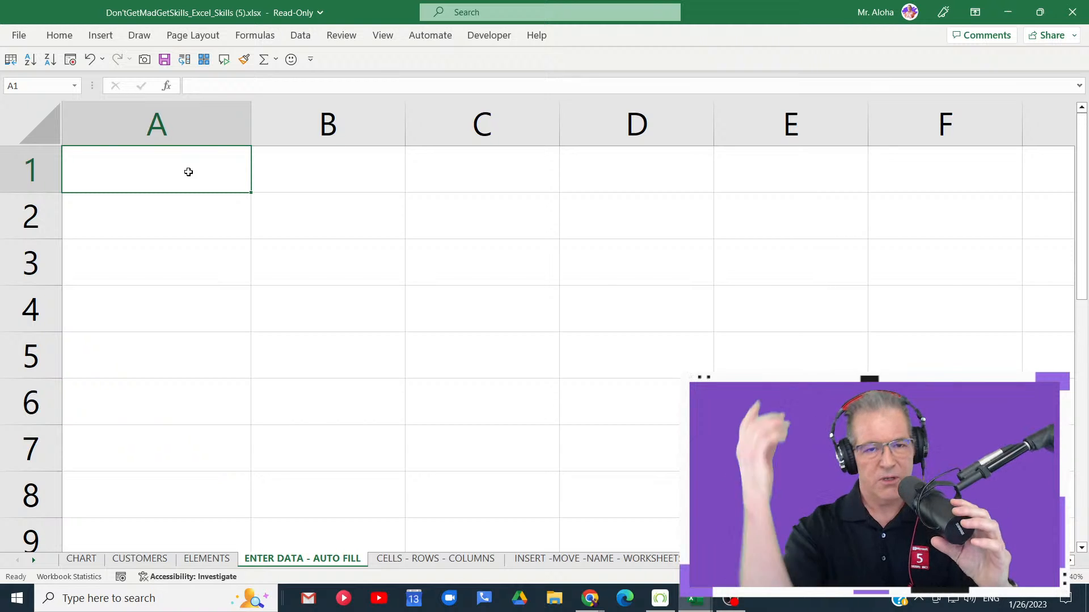
pyautogui.write('Monday')
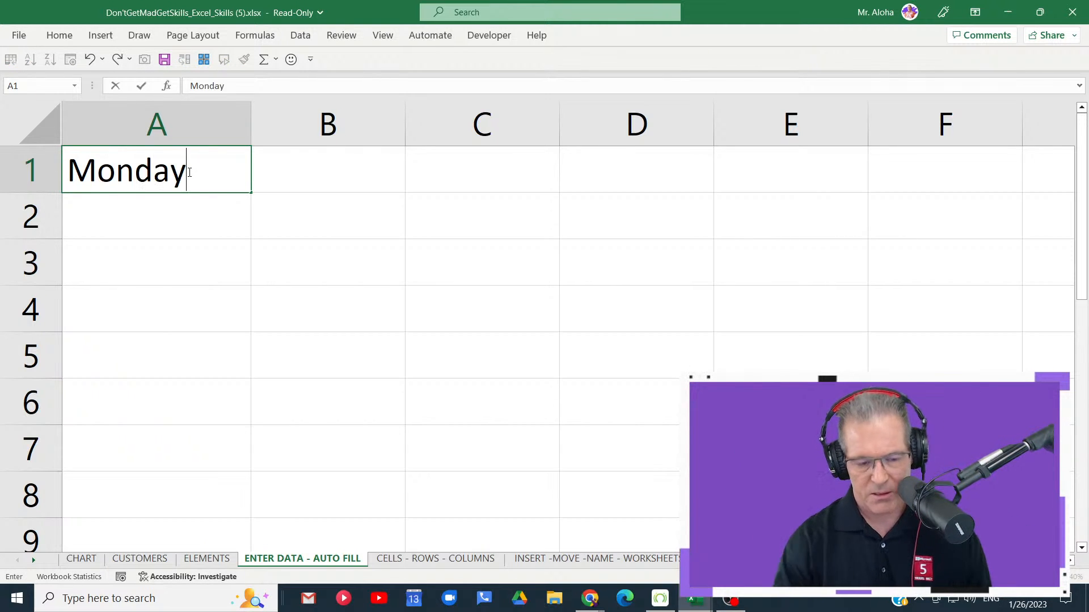
pyautogui.press('Return')
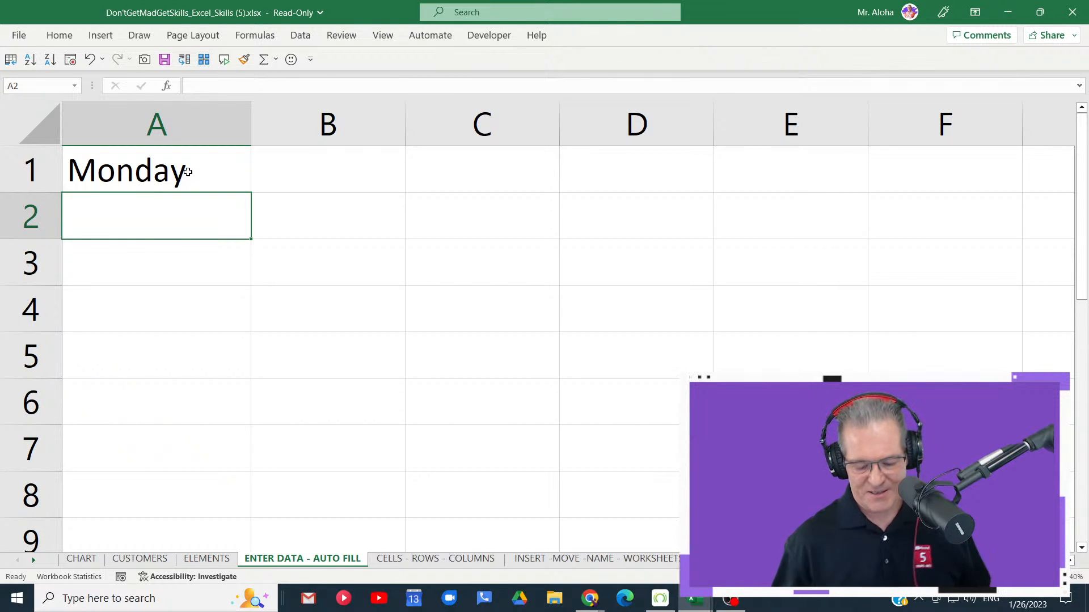
pyautogui.write('Tuesday')
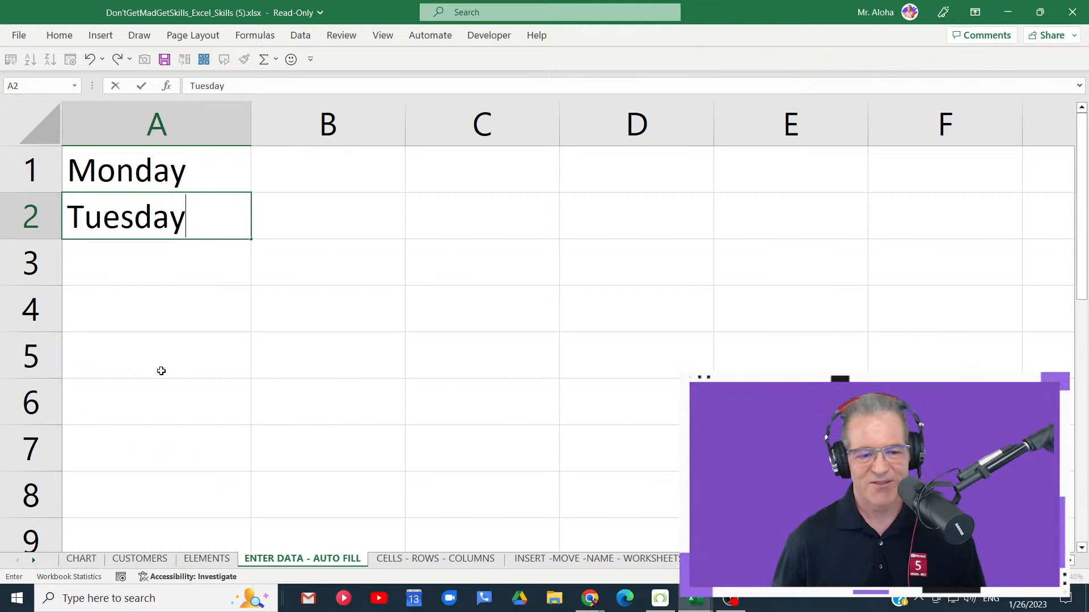
pyautogui.click(173, 271)
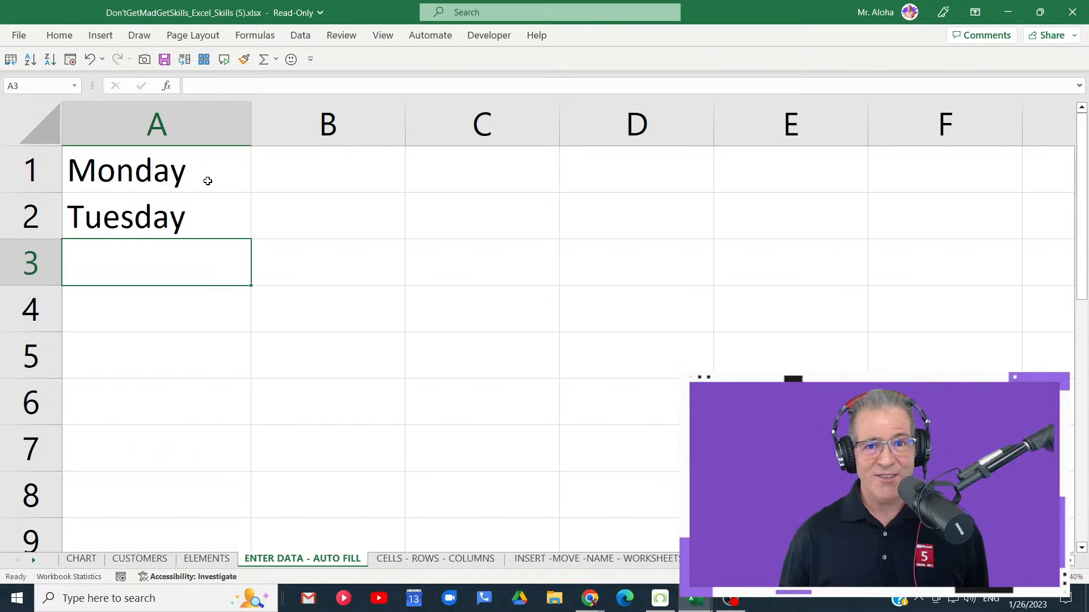
# - Clear Tuesday from cell A2 and AutoFill the weekdays from Monday in A1 down to Friday in A5
pyautogui.click(207, 177)
pyautogui.click(191, 227)
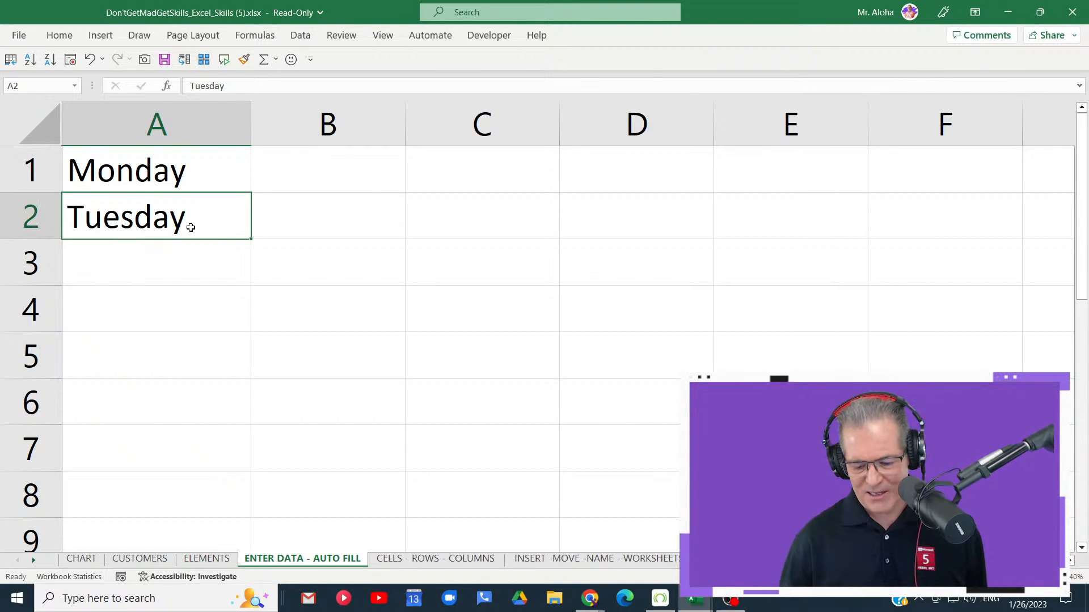
pyautogui.press('Delete')
pyautogui.click(205, 176)
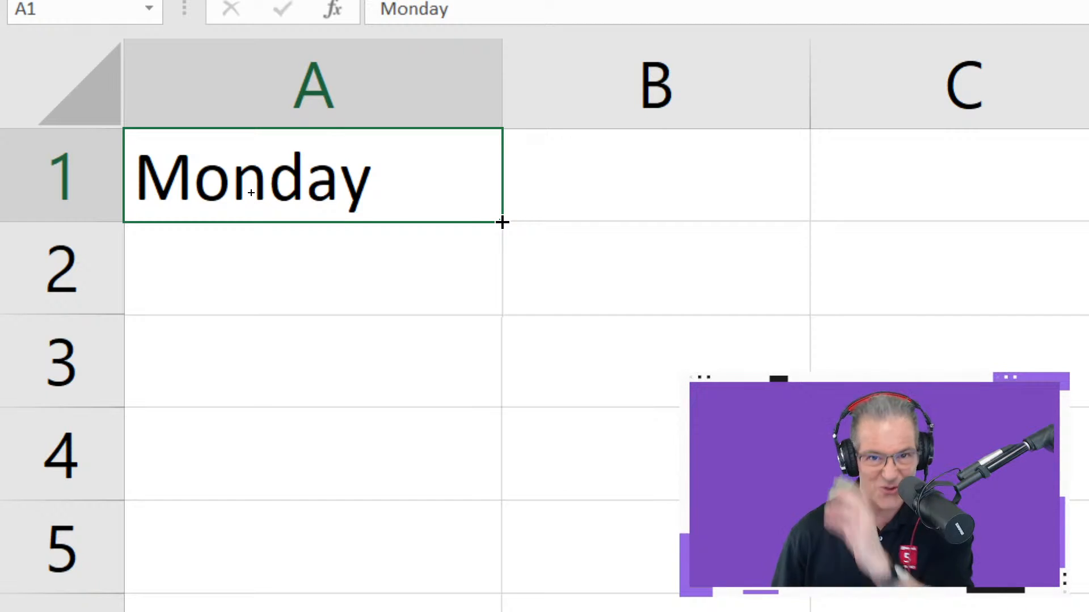
pyautogui.moveTo(502, 222); pyautogui.dragTo(482, 595)
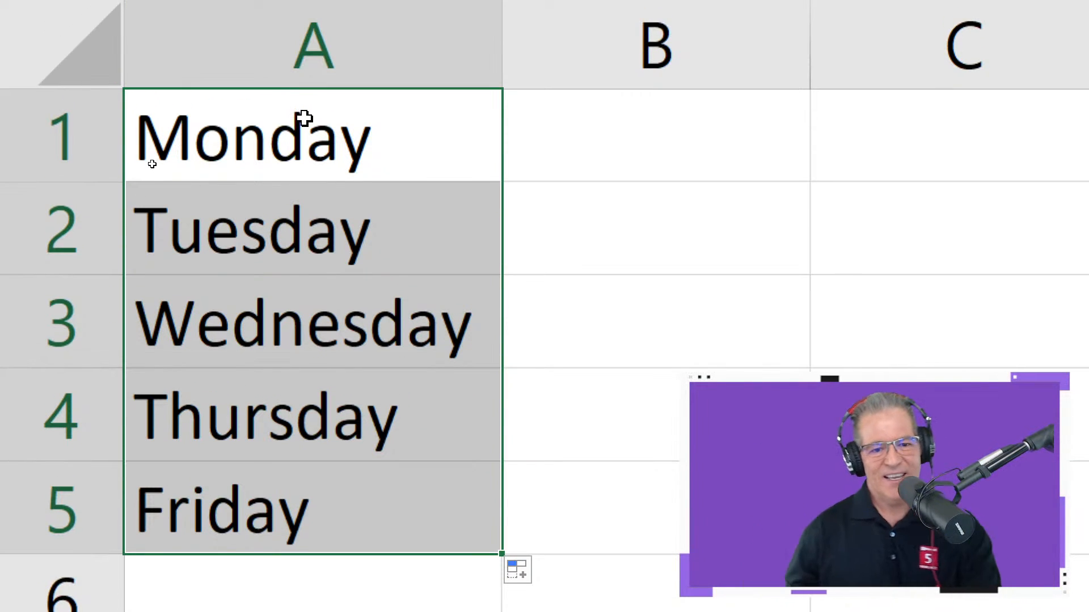
# - Edit cell A1 to shorten Monday to the abbreviation Mon
pyautogui.doubleClick(306, 148)
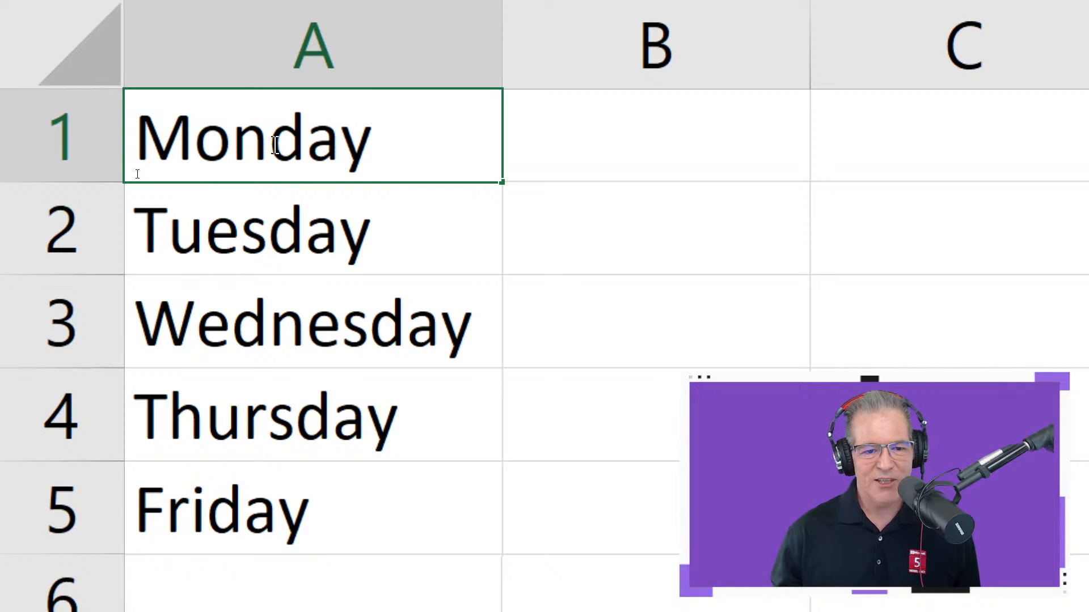
pyautogui.moveTo(274, 146); pyautogui.dragTo(381, 151)
pyautogui.press('Delete')
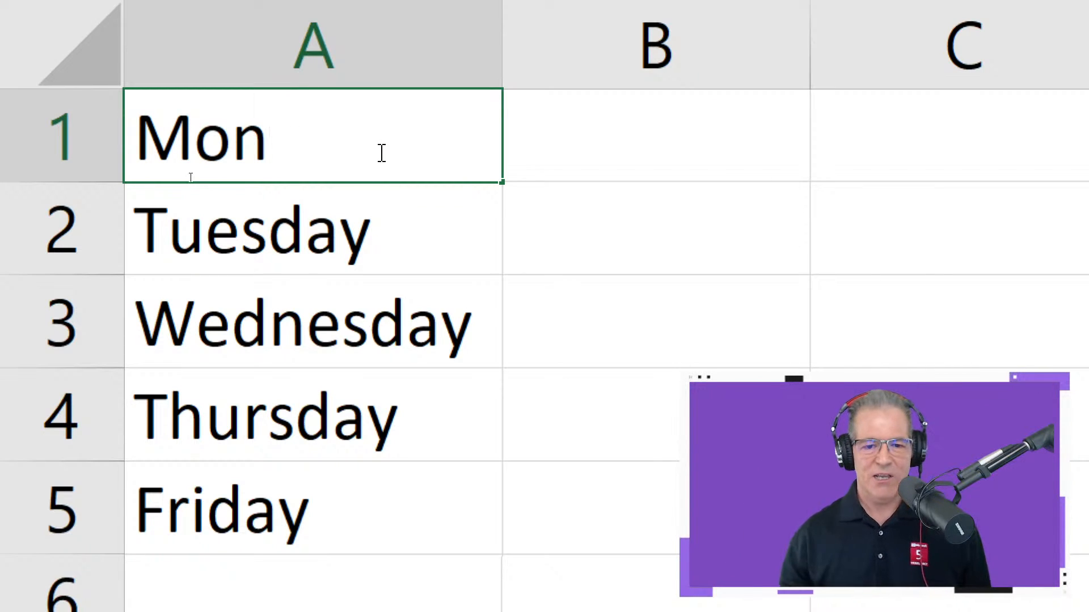
pyautogui.click(576, 144)
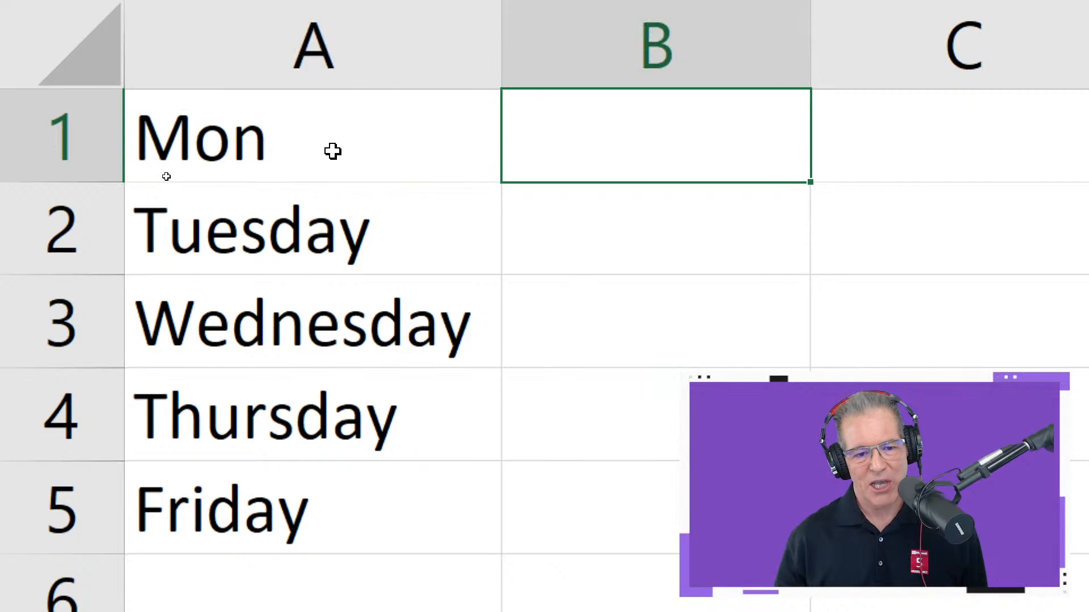
# - AutoFill the abbreviated weekdays from Mon in cell A1 down to A5, replacing the full day names
pyautogui.click(332, 151)
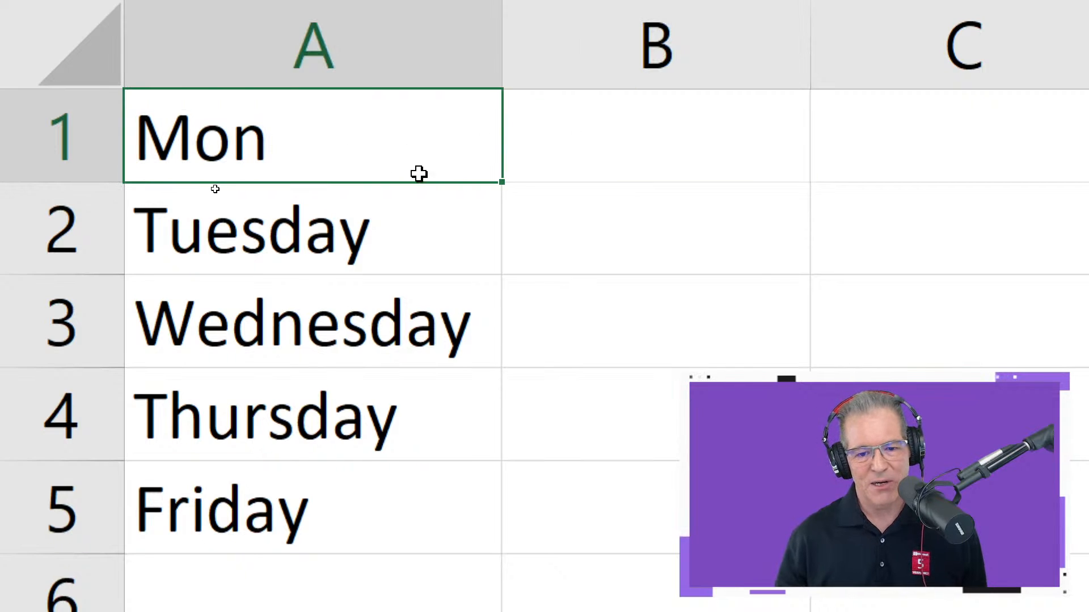
pyautogui.doubleClick(496, 182)
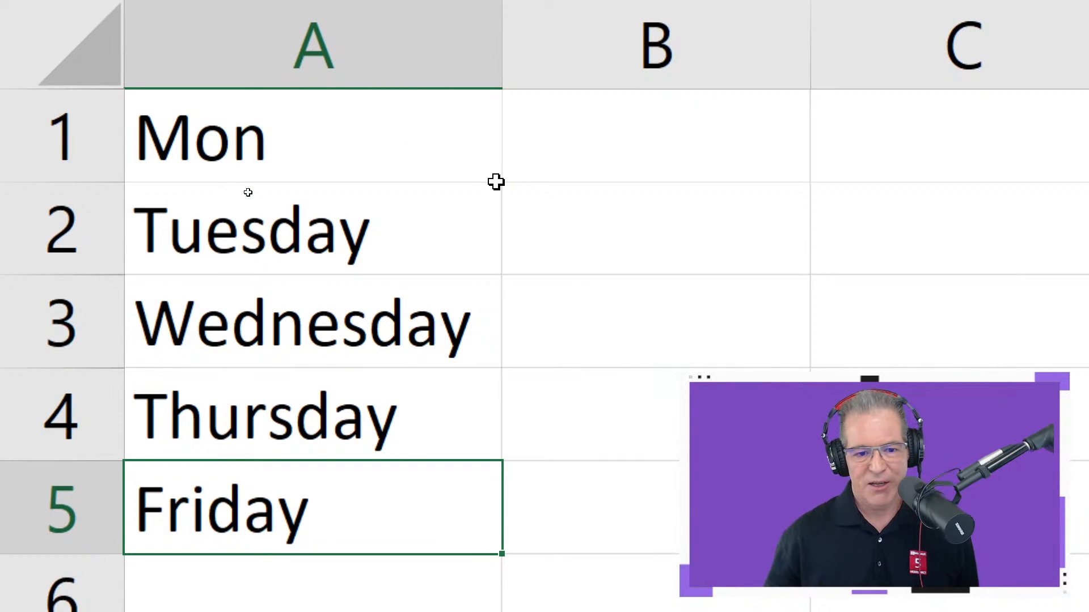
pyautogui.click(483, 170)
pyautogui.doubleClick(503, 184)
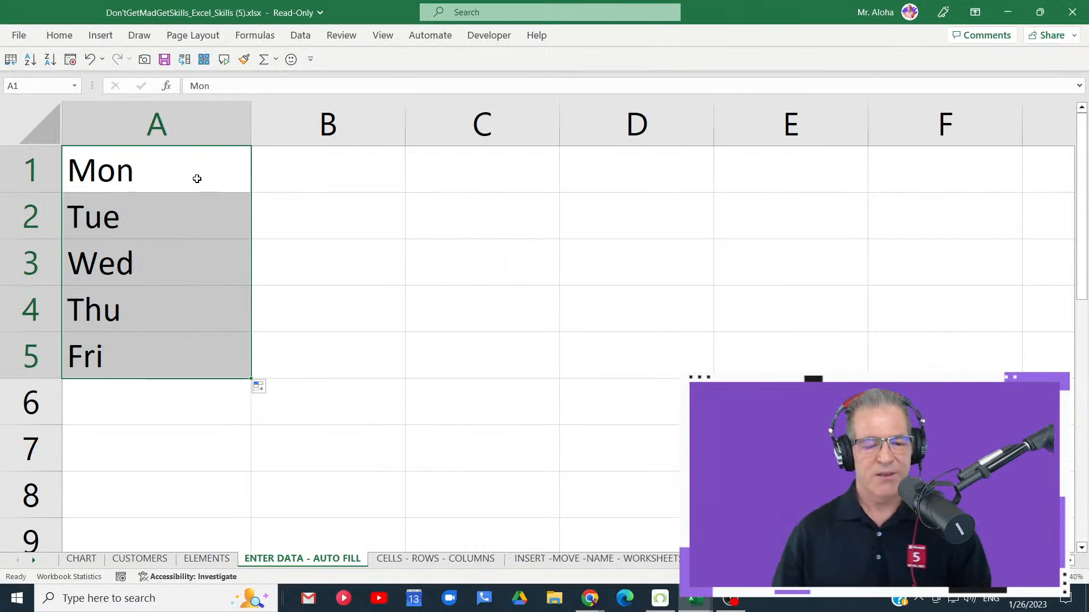
# - Replace Mon in cell A1 with the current date, 1/26/2023, and select cell C2
pyautogui.click(401, 153)
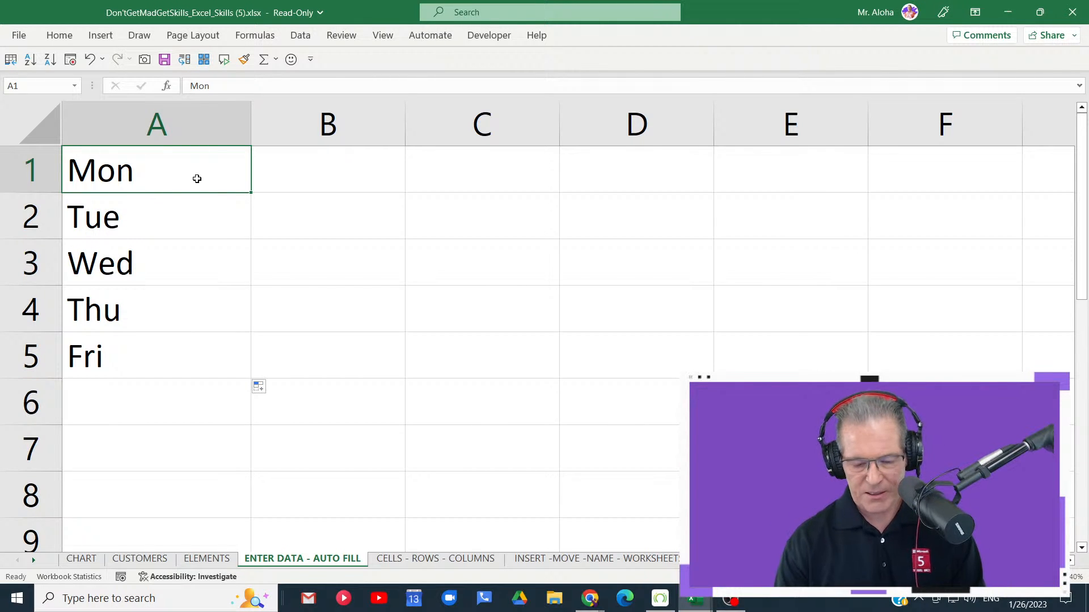
pyautogui.hotkey('ctrl', ';')
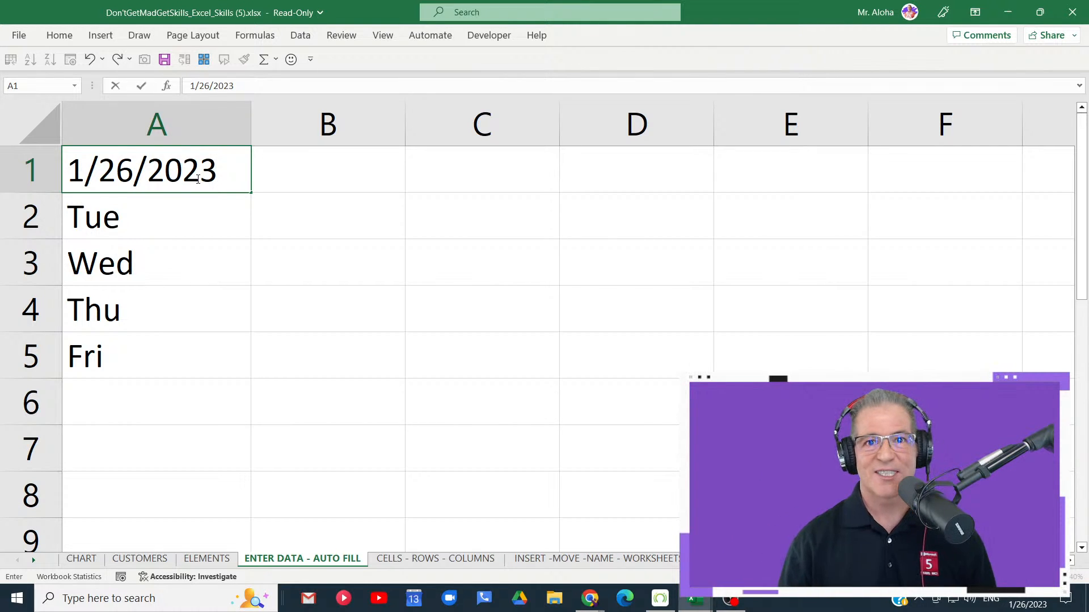
pyautogui.press('Return')
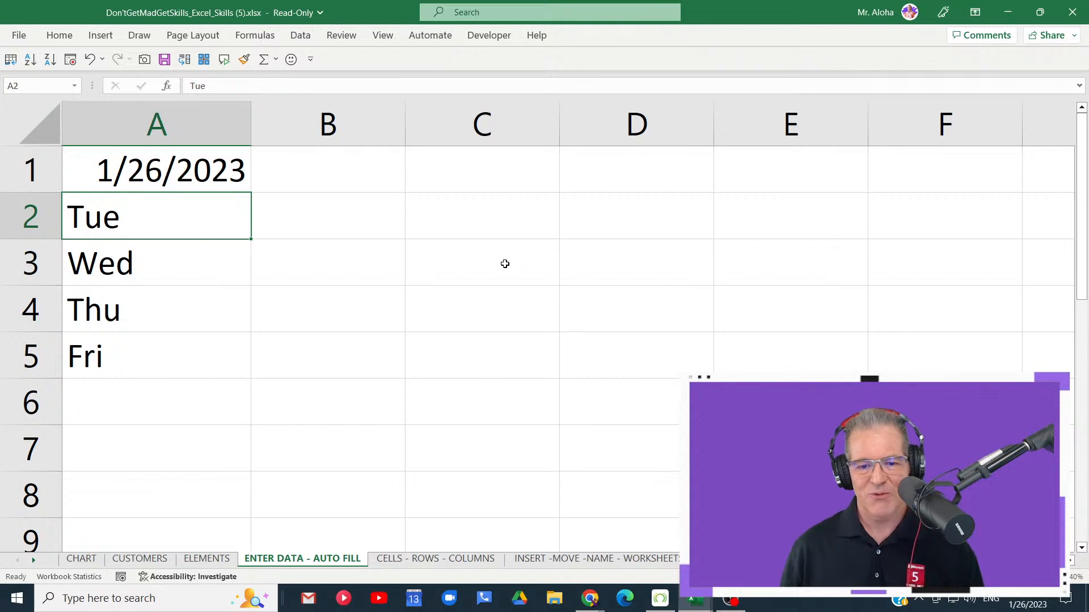
pyautogui.click(486, 231)
pyautogui.write('Ctrl')
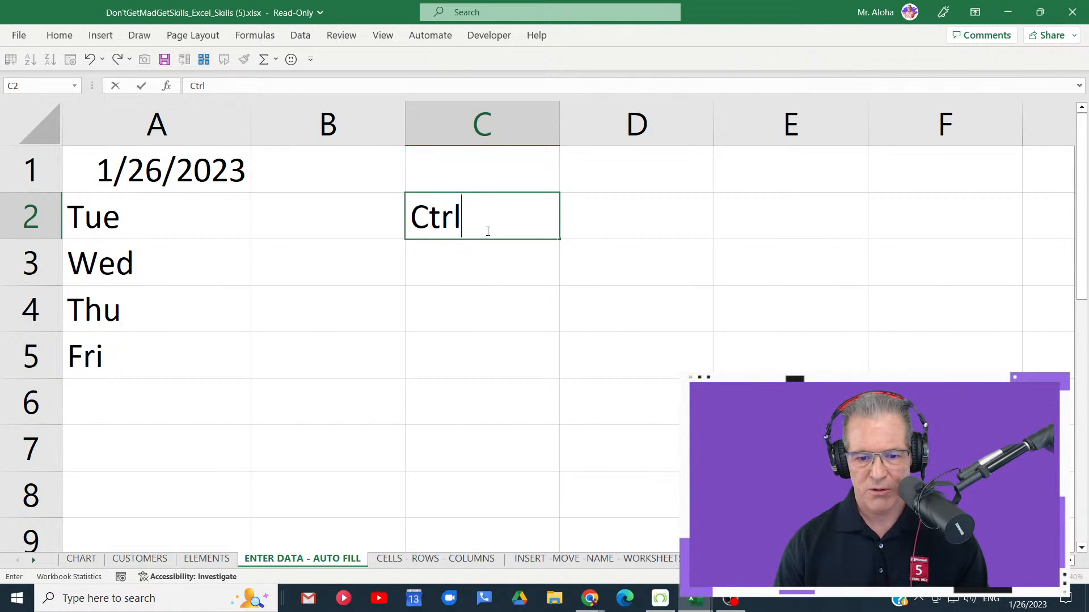
pyautogui.write('+')
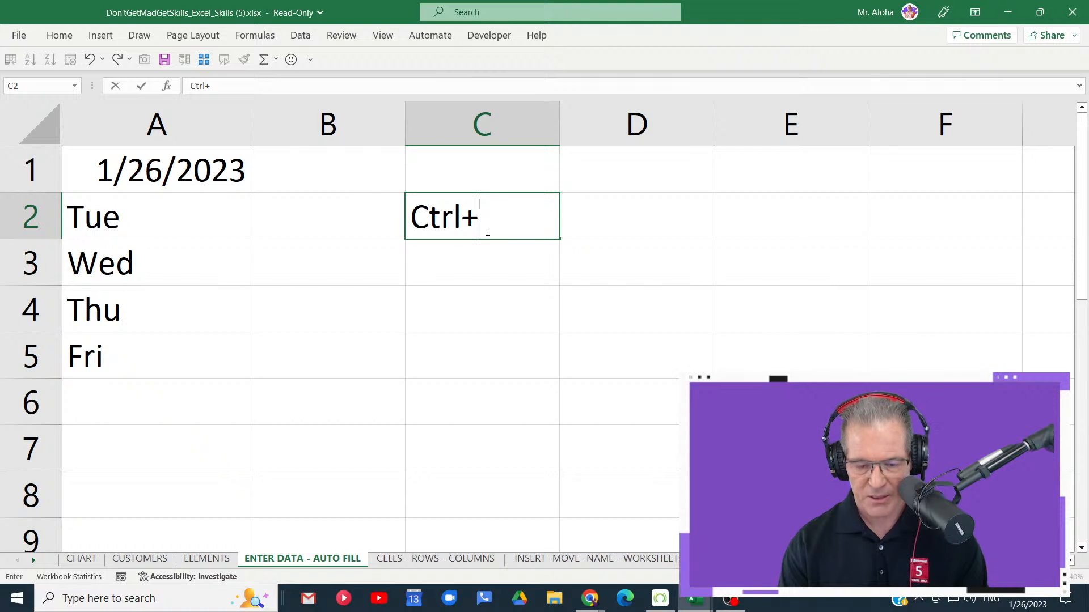
pyautogui.write("'")
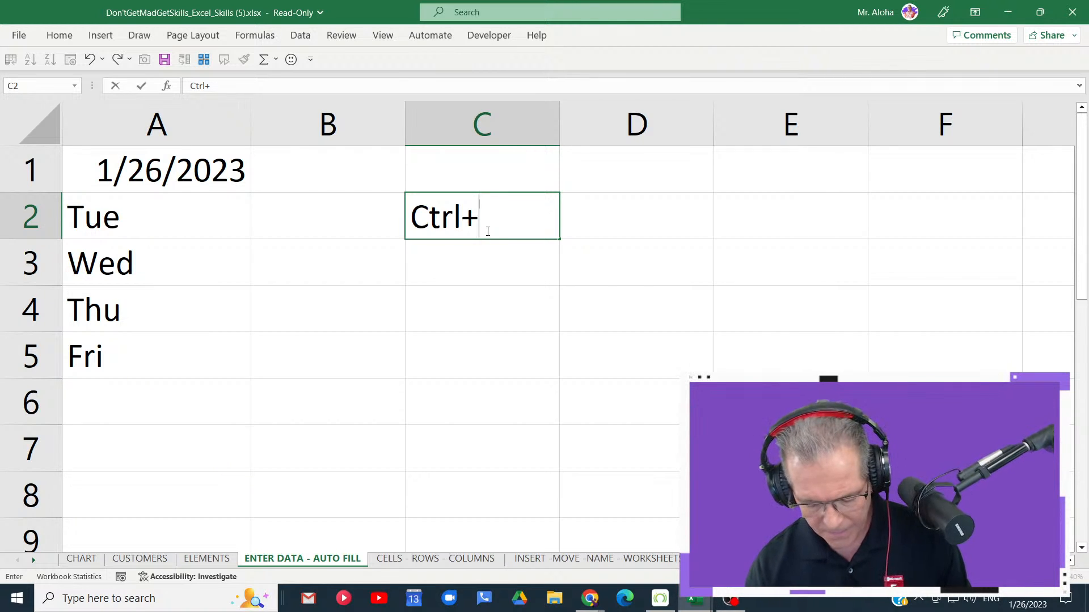
pyautogui.write(';')
pyautogui.press('Escape')
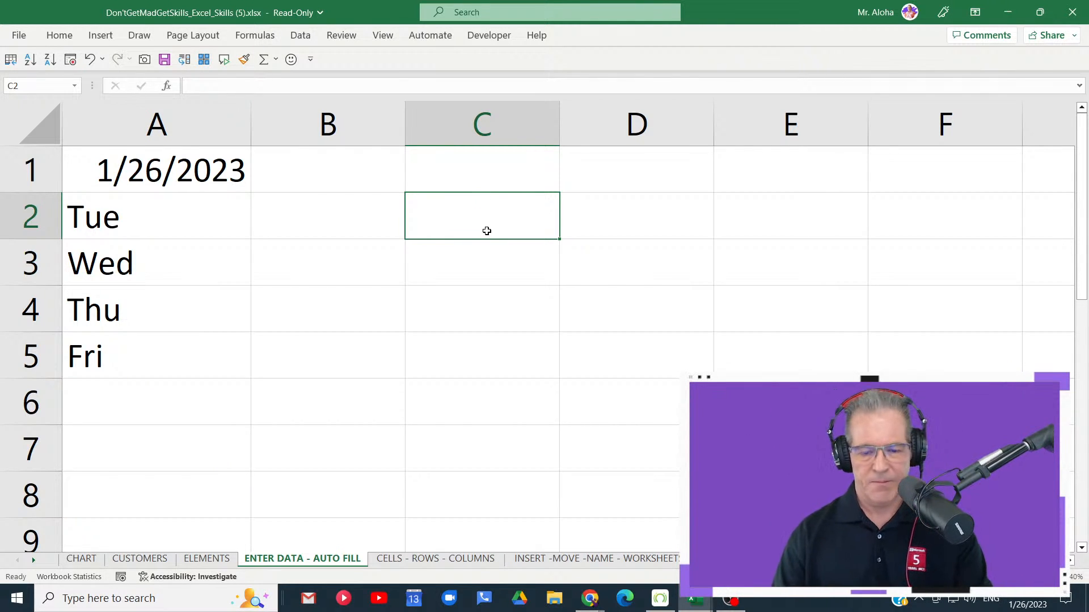
# - Insert the current date, 1/26/2023, as a static value in cell C2
pyautogui.hotkey('ctrl', ';')
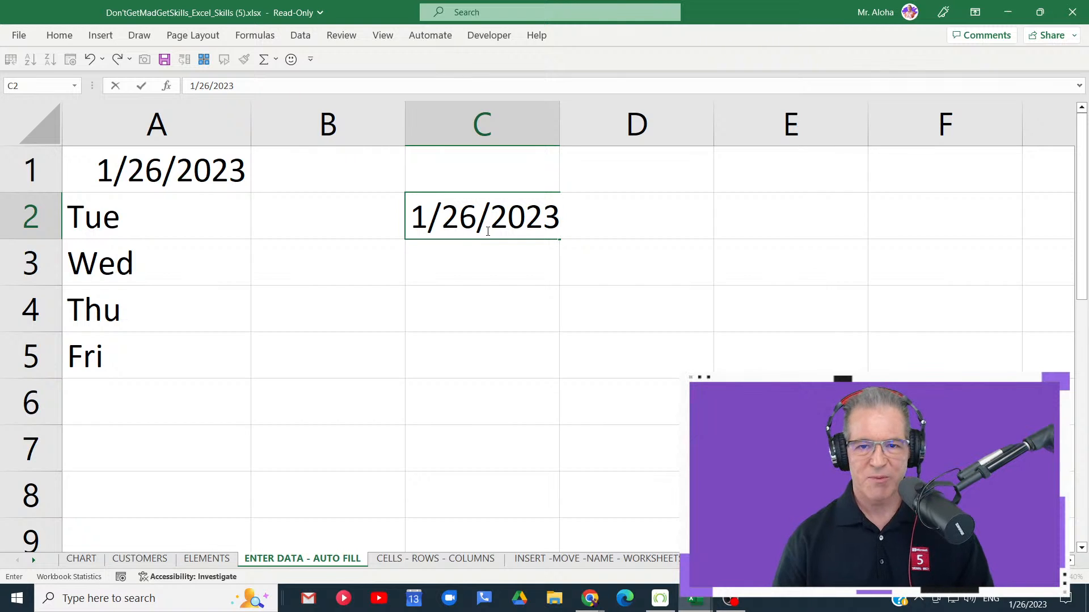
pyautogui.press('Return')
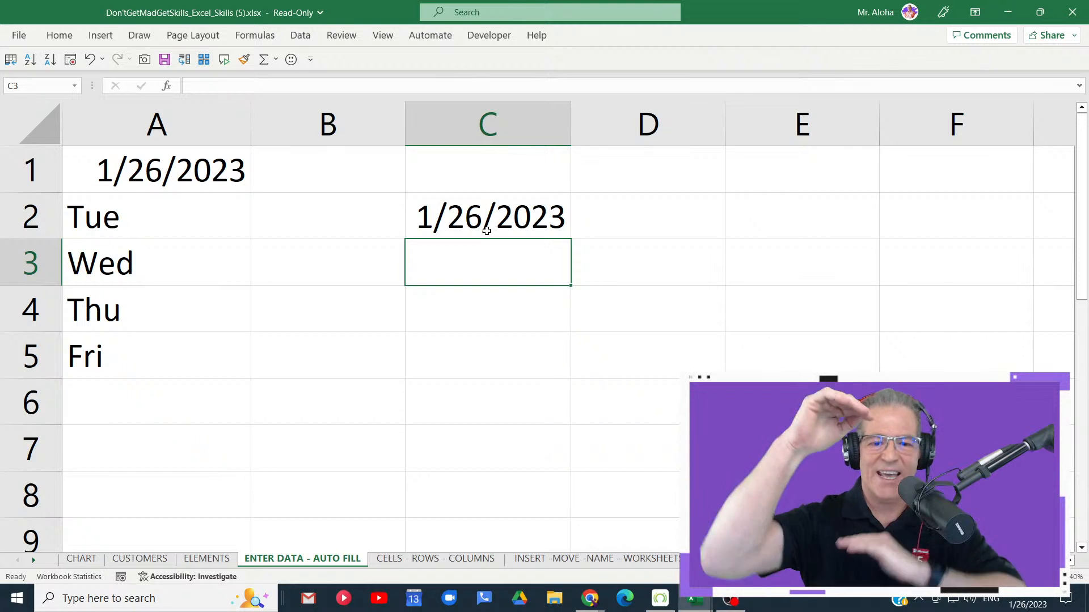
# - Enter the formula =TODAY() in cell C3 and reopen the cell to view its formula without editing it
pyautogui.write('=t')
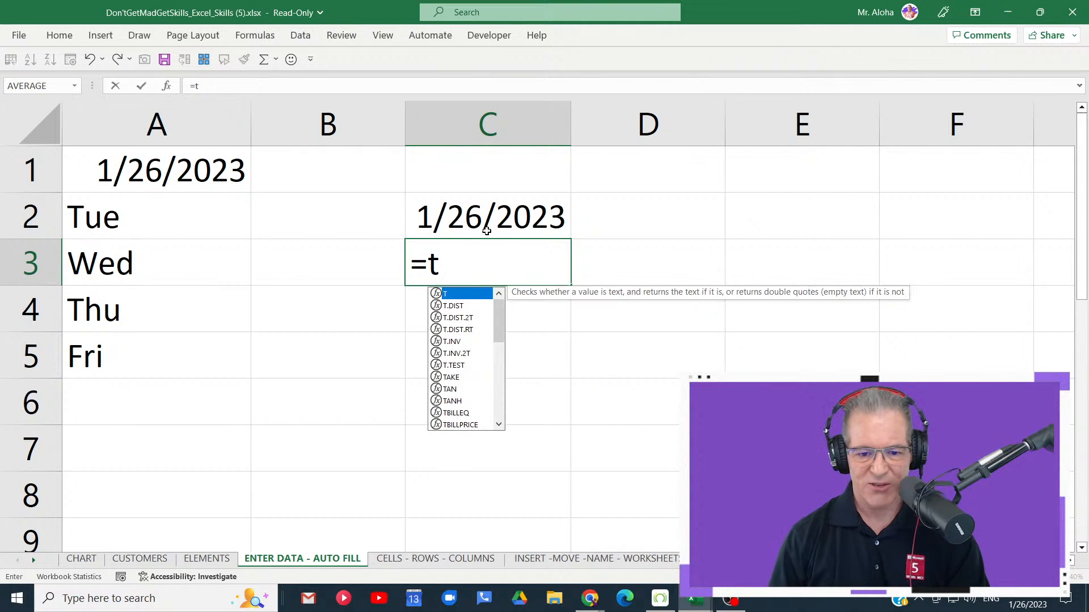
pyautogui.write('o')
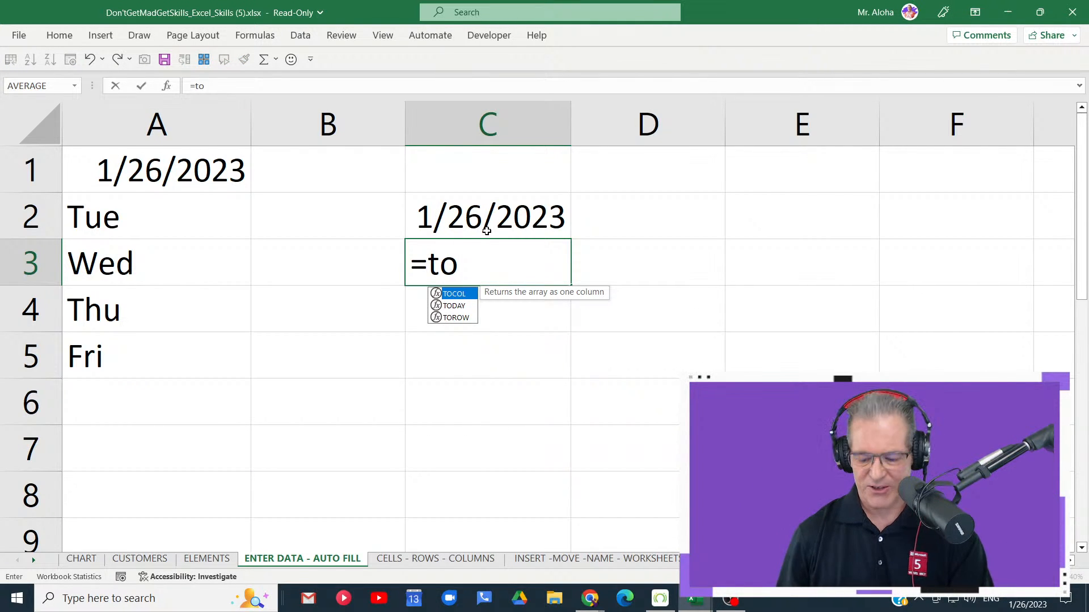
pyautogui.press('Down')
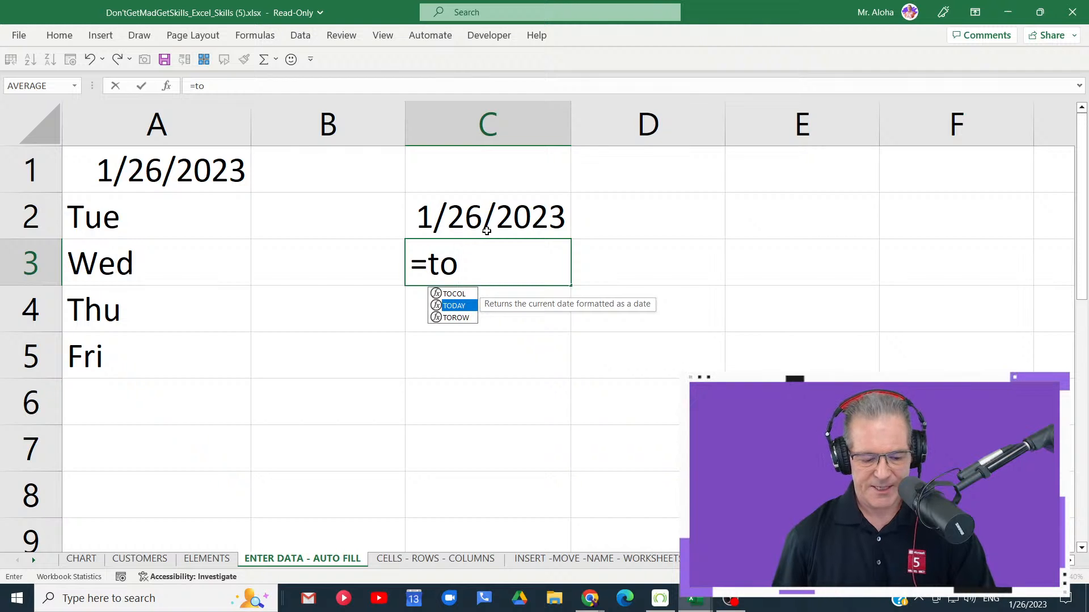
pyautogui.press('Tab')
pyautogui.press('Return')
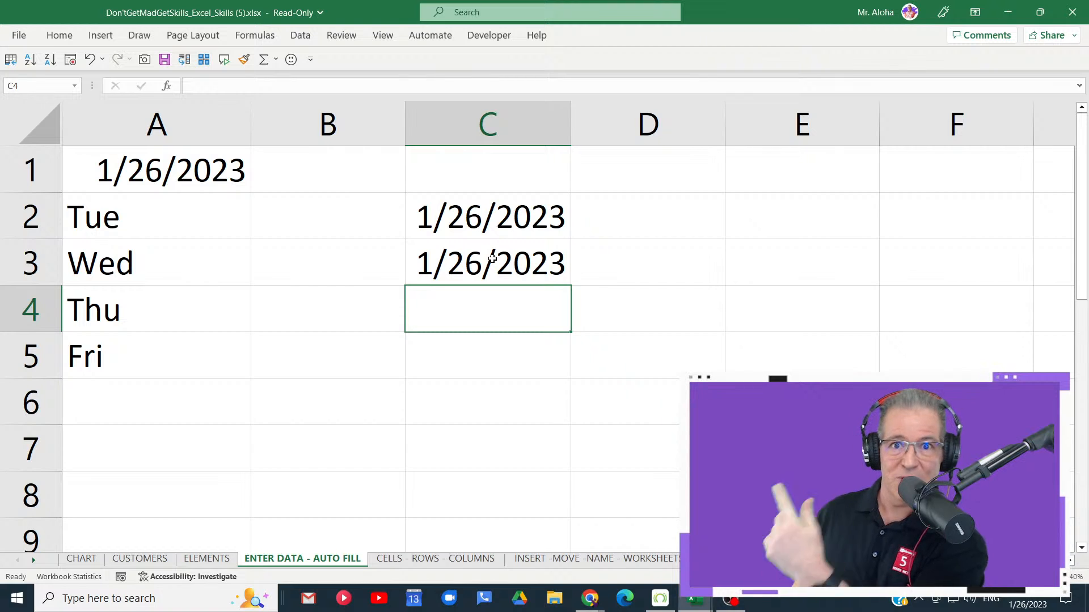
pyautogui.click(493, 259)
pyautogui.doubleClick(492, 258)
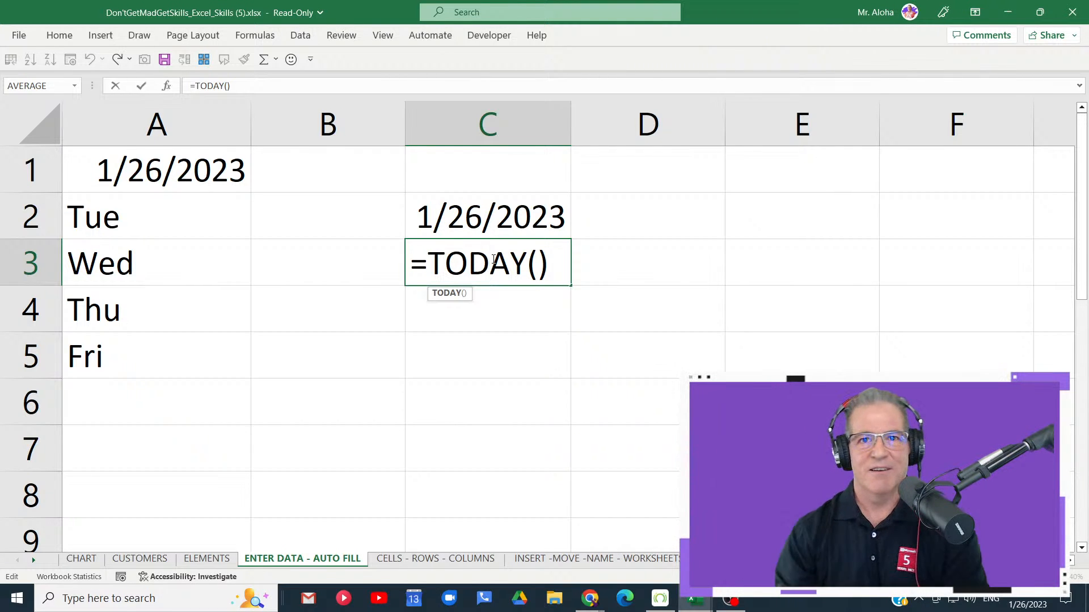
pyautogui.press('Escape')
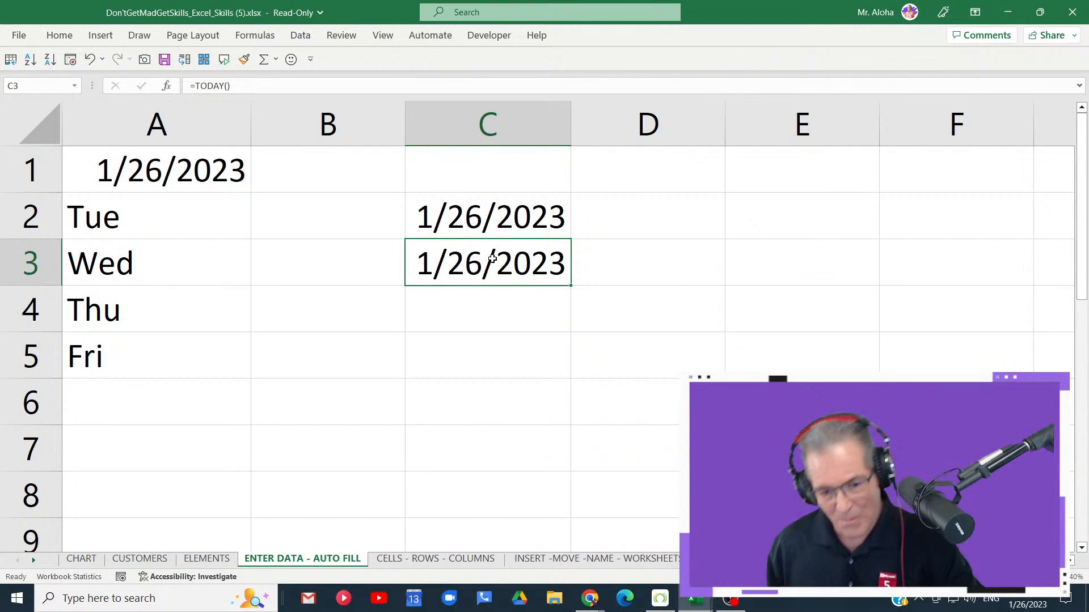
# - Clear the dates from cells C3 and C2
pyautogui.press('Delete')
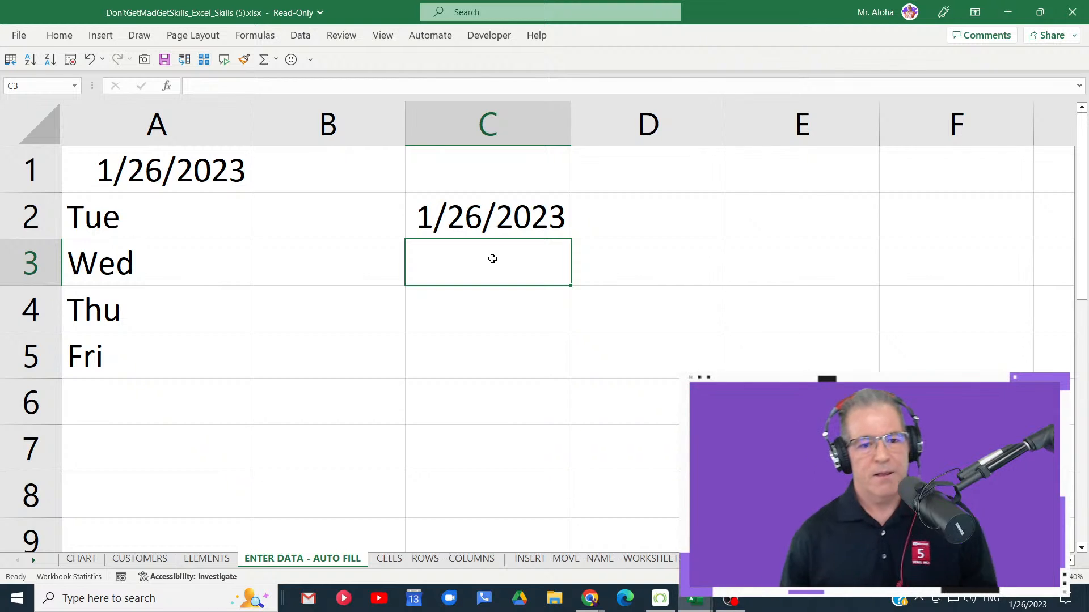
pyautogui.click(491, 234)
pyautogui.press('Delete')
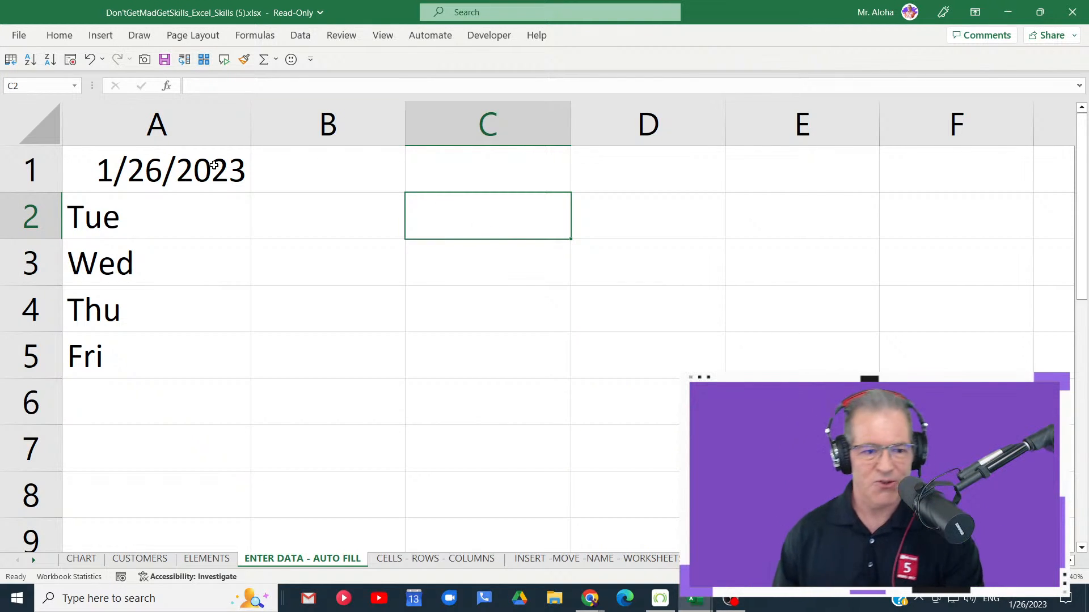
# - AutoFill daily dates from 1/26/2023 in cell A1 down to A20, replacing the weekday abbreviations
pyautogui.click(207, 173)
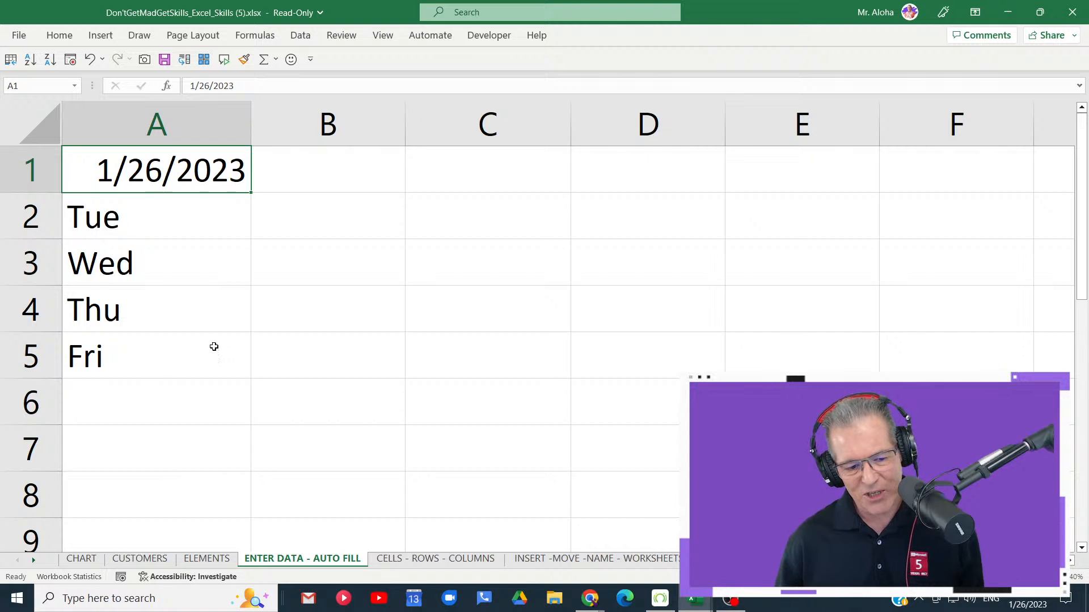
pyautogui.moveTo(252, 193); pyautogui.dragTo(234, 470)
pyautogui.scroll(4, 292, 338)
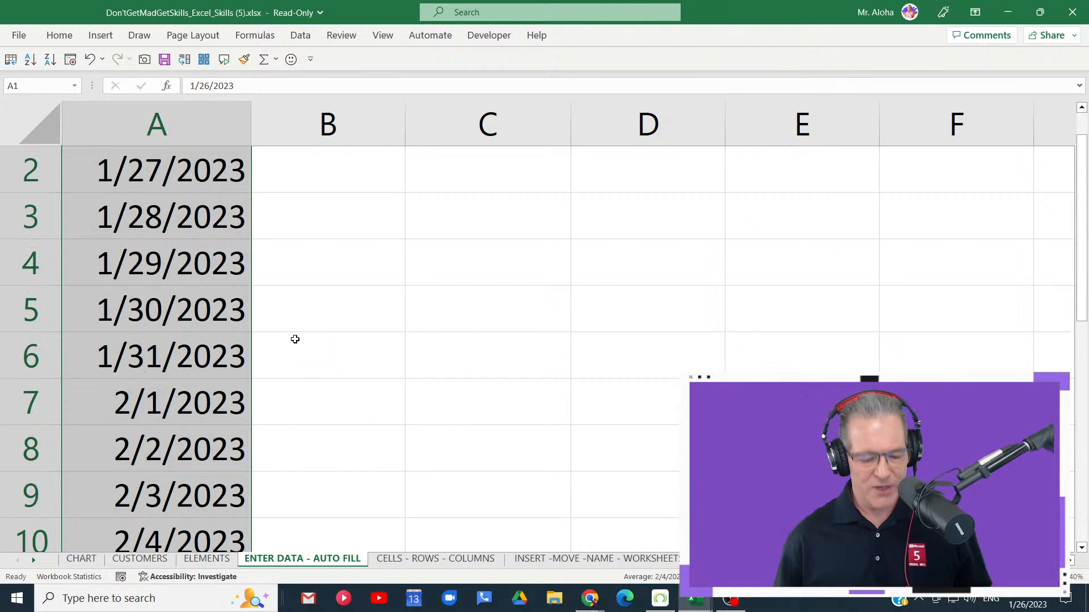
pyautogui.scroll(-5, 296, 332)
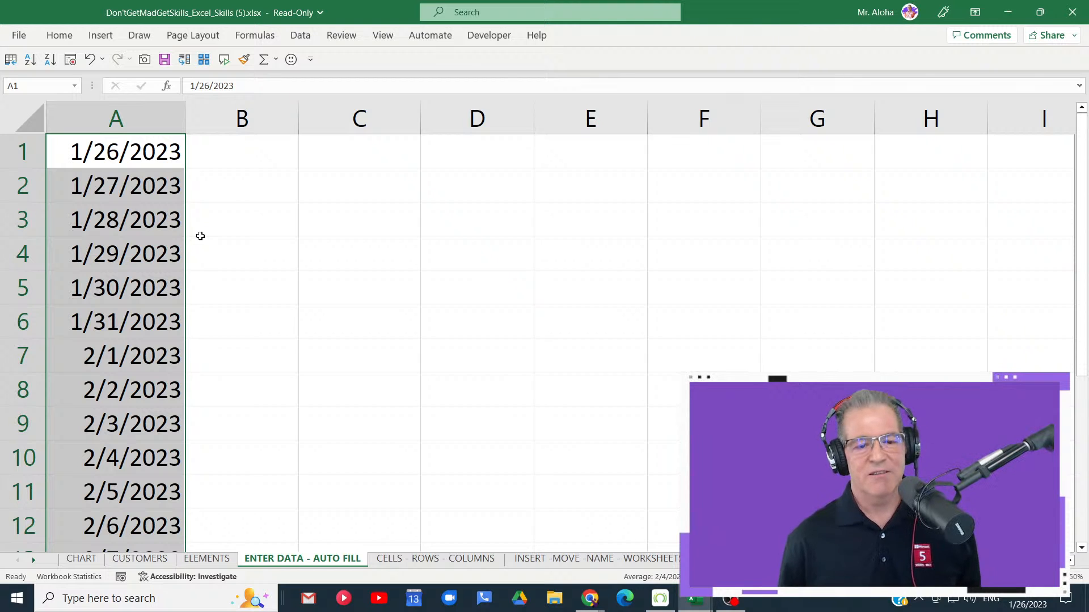
pyautogui.scroll(-6, 180, 234)
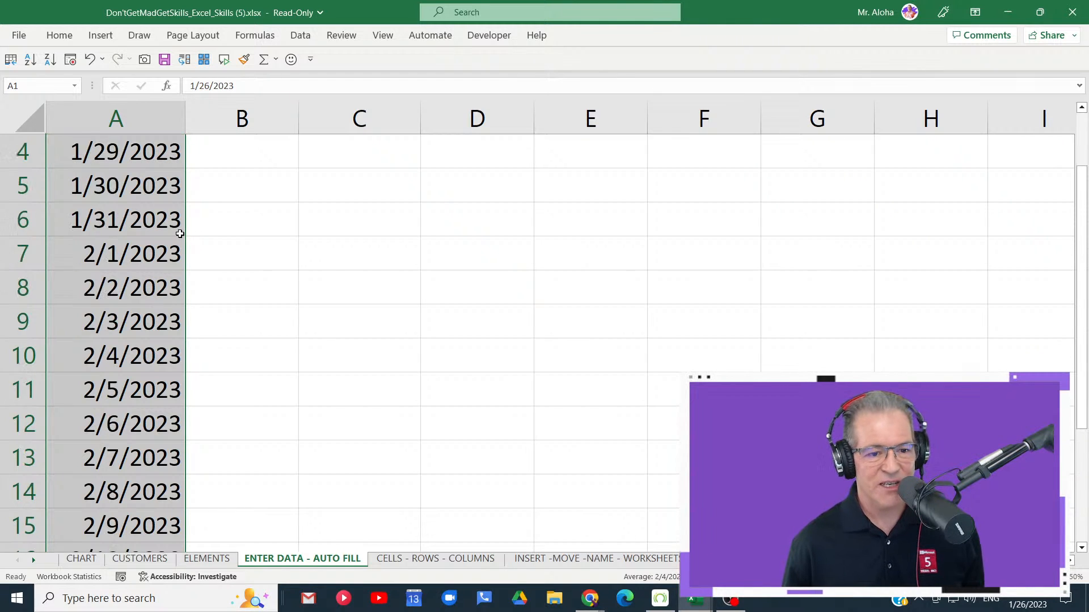
pyautogui.click(169, 194)
pyautogui.scroll(6, 169, 194)
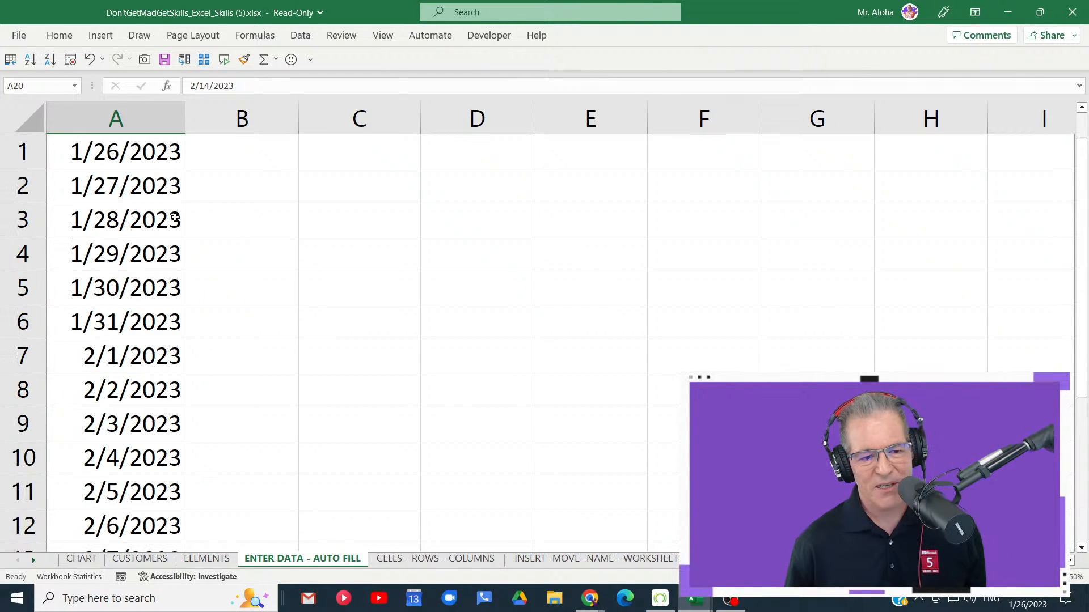
# - Repeat the date AutoFill from cell A1 to A20, view the Auto Fill options such as Fill Weekdays, and return to the first rows
pyautogui.click(162, 151)
pyautogui.moveTo(184, 168)
pyautogui.mouseDown()
pyautogui.moveTo(198, 538)
pyautogui.moveTo(187, 549)
pyautogui.moveTo(179, 506)
pyautogui.mouseUp()
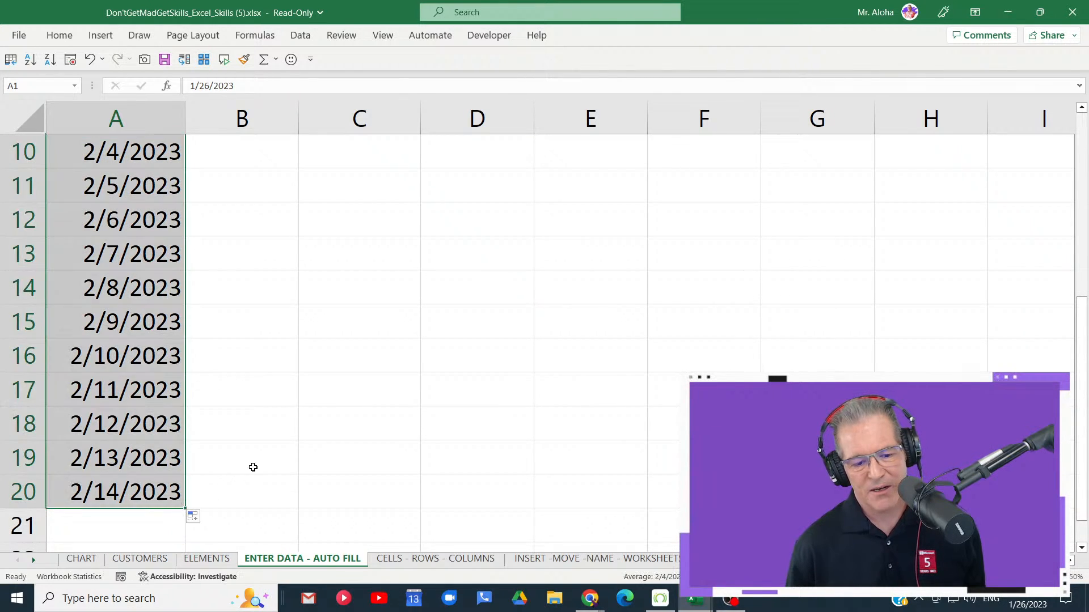
pyautogui.scroll(-3, 253, 454)
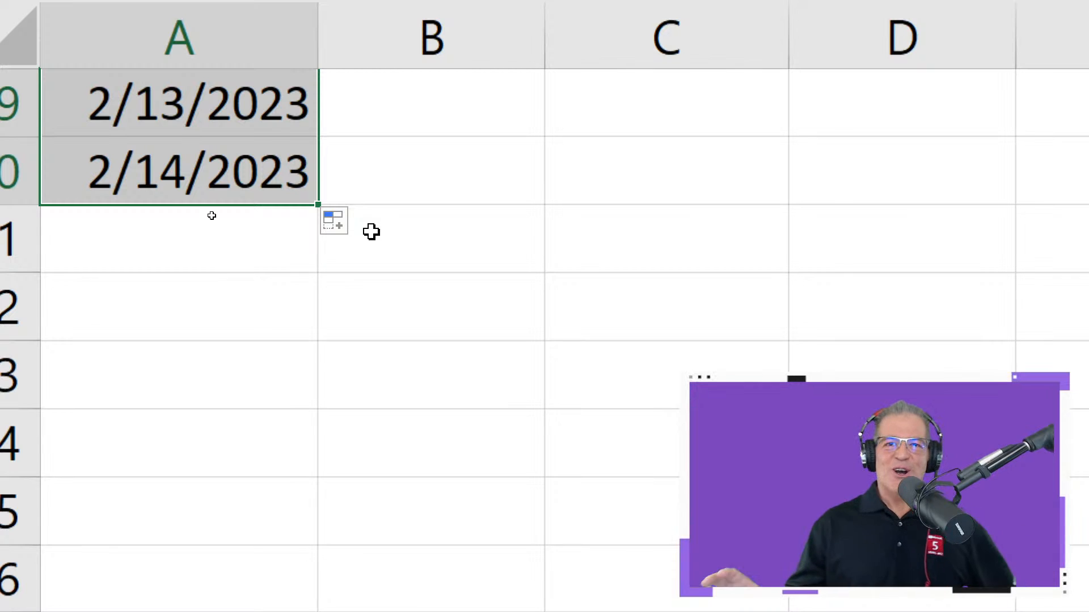
pyautogui.click(256, 238)
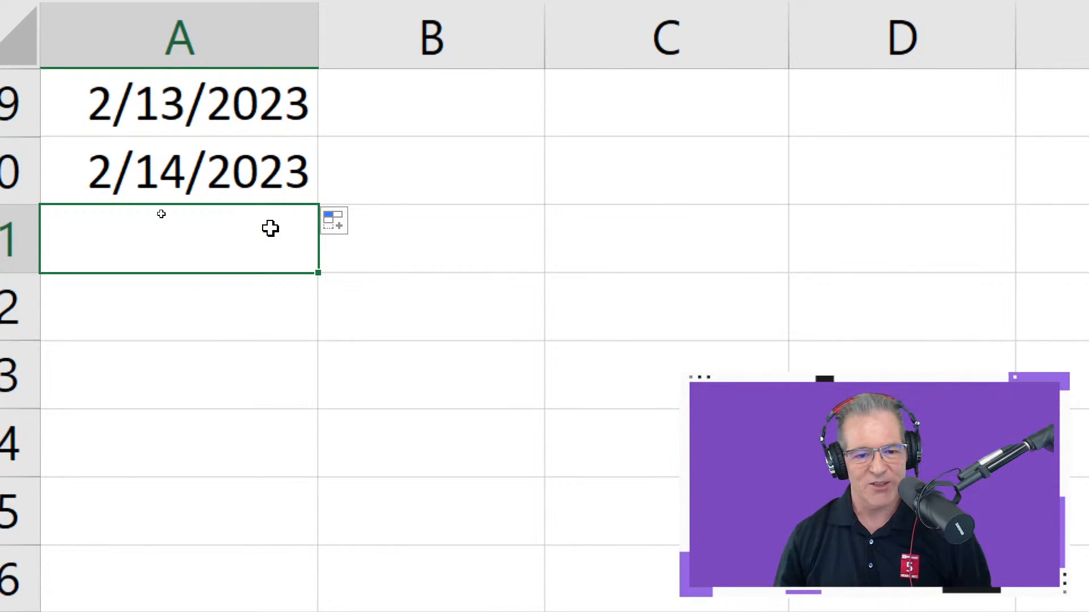
pyautogui.click(163, 159)
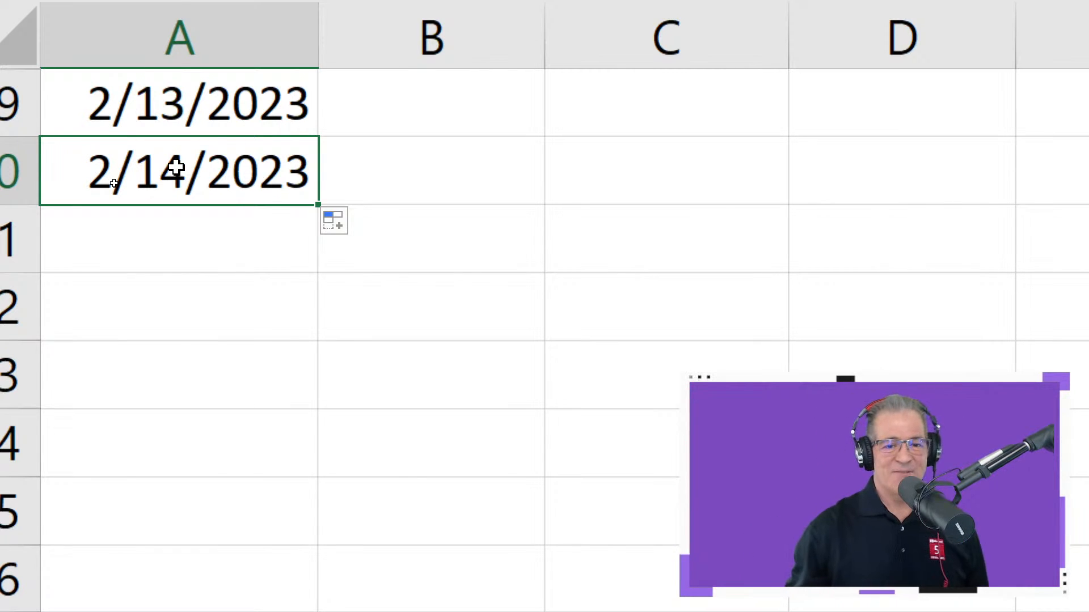
pyautogui.click(362, 222)
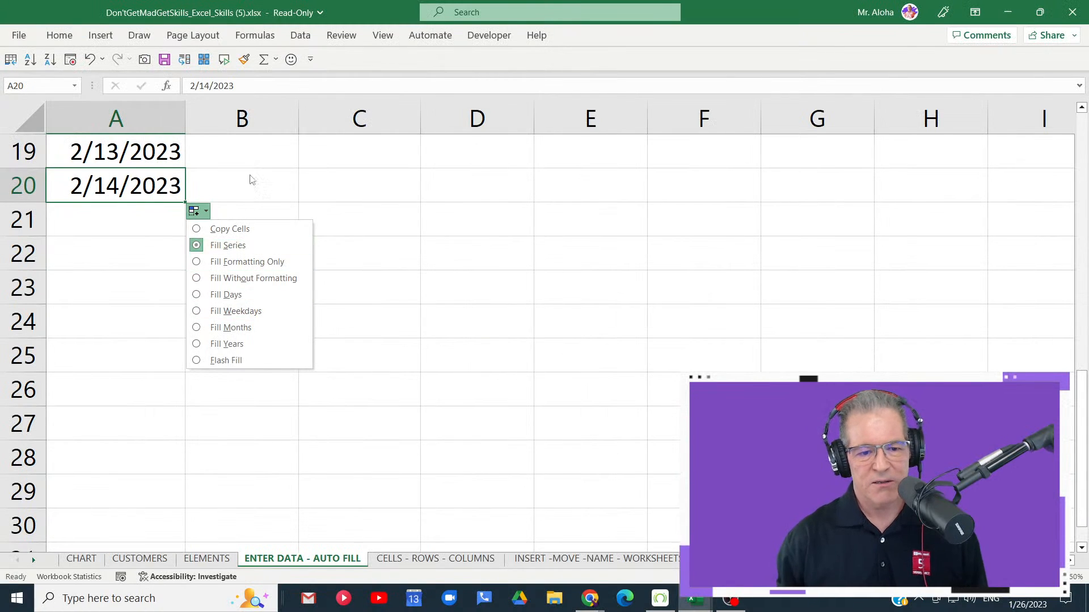
pyautogui.scroll(6, 249, 193)
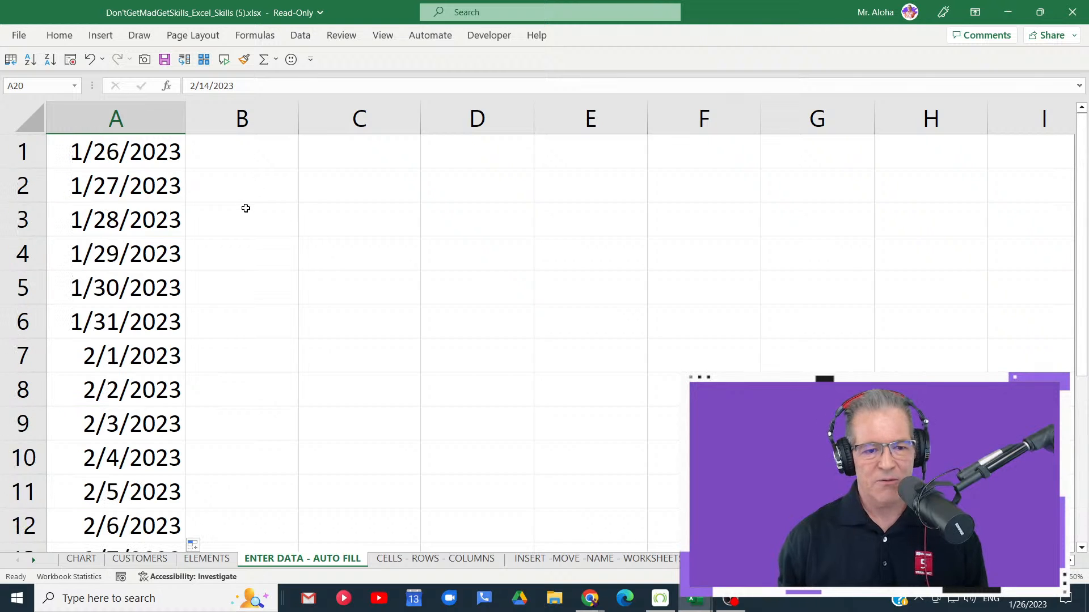
# - Enter Monday in cell B1 beside the first date
pyautogui.click(245, 163)
pyautogui.write('M')
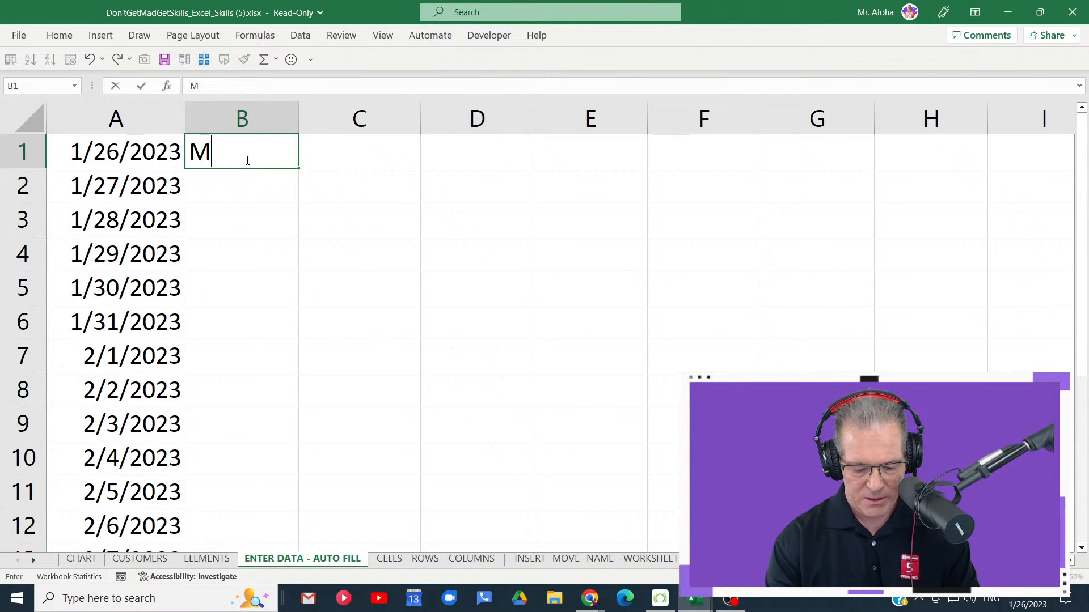
pyautogui.write('onday')
pyautogui.press('Return')
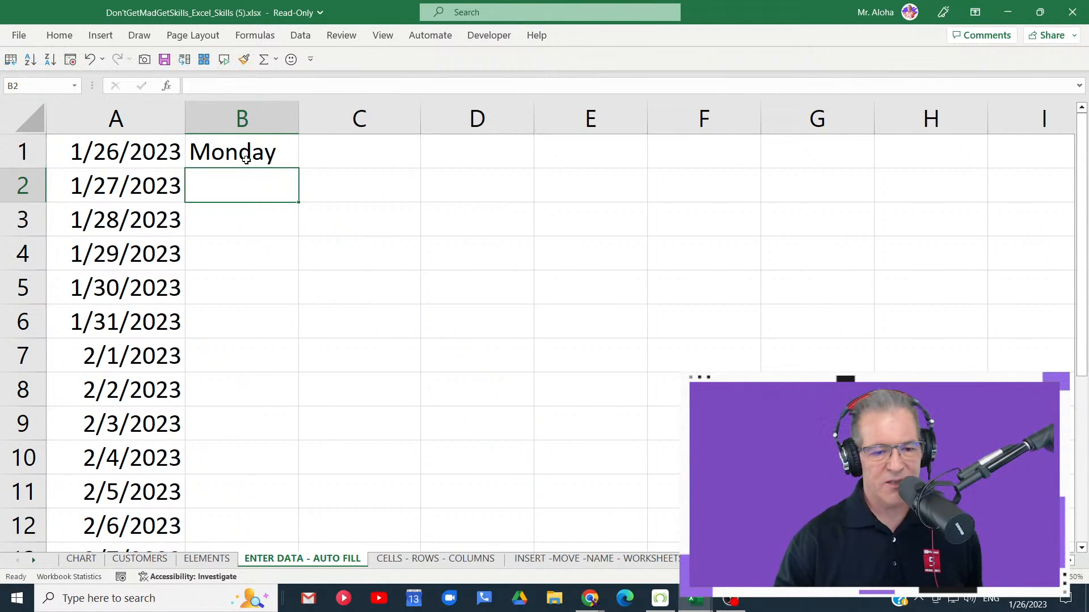
# - AutoFill the day names from cell B1 down to B20 and autofit the width of column B
pyautogui.moveTo(300, 170); pyautogui.dragTo(292, 514)
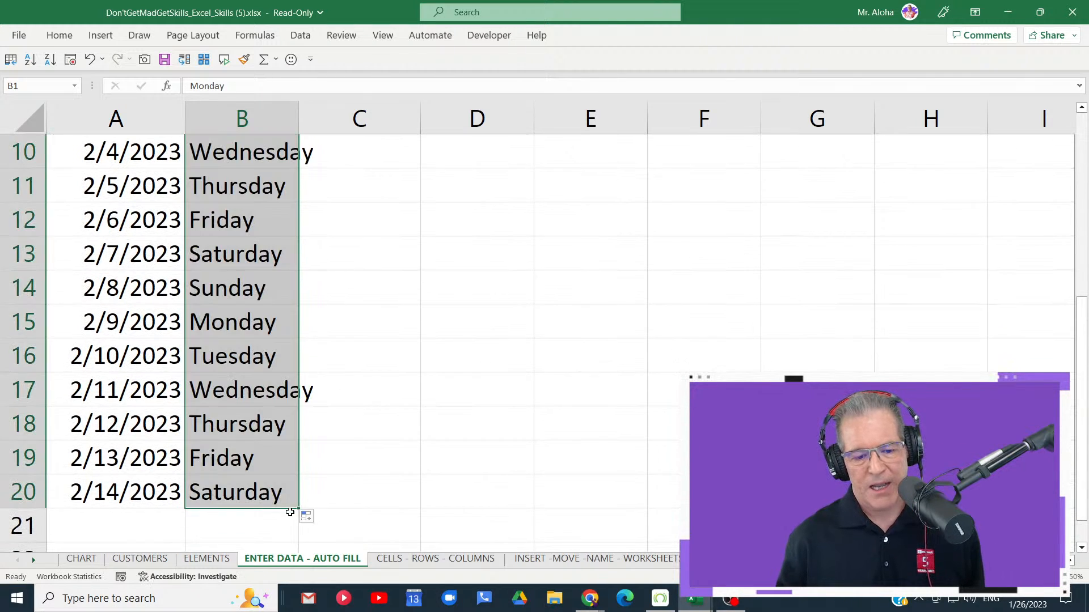
pyautogui.doubleClick(299, 118)
pyautogui.scroll(2, 301, 242)
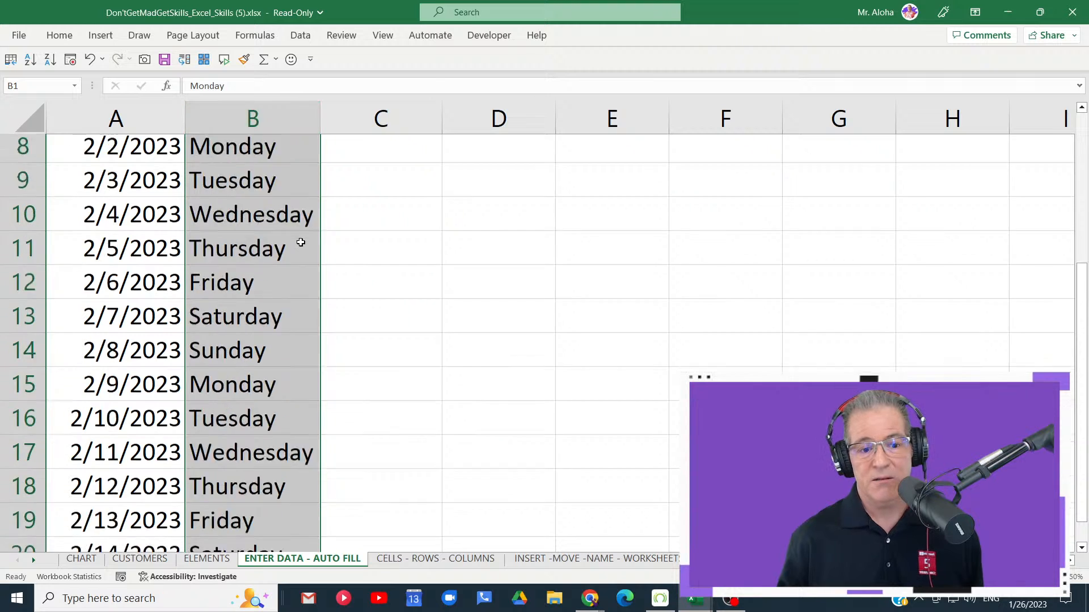
pyautogui.scroll(3, 301, 242)
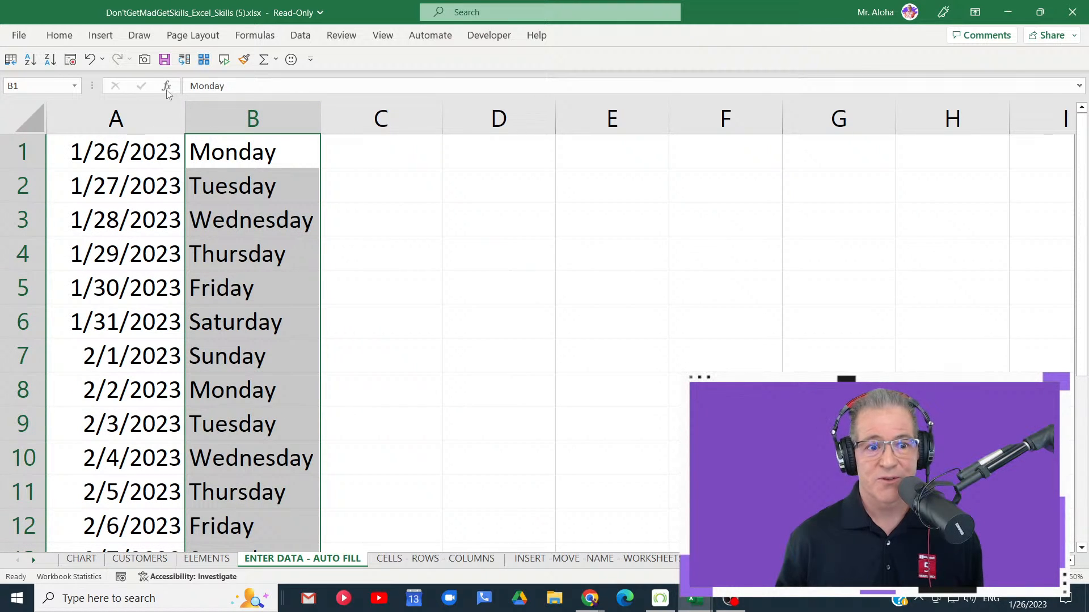
# - Reveal the Styles commands, examine Conditional Formatting, and hide the commands again
pyautogui.doubleClick(59, 35)
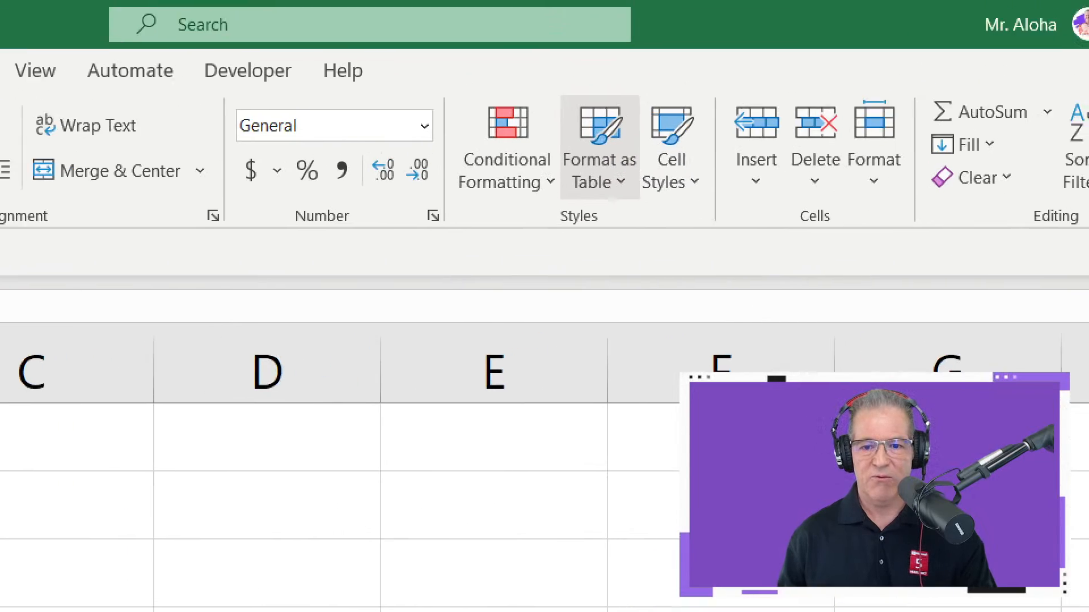
pyautogui.click(711, 75)
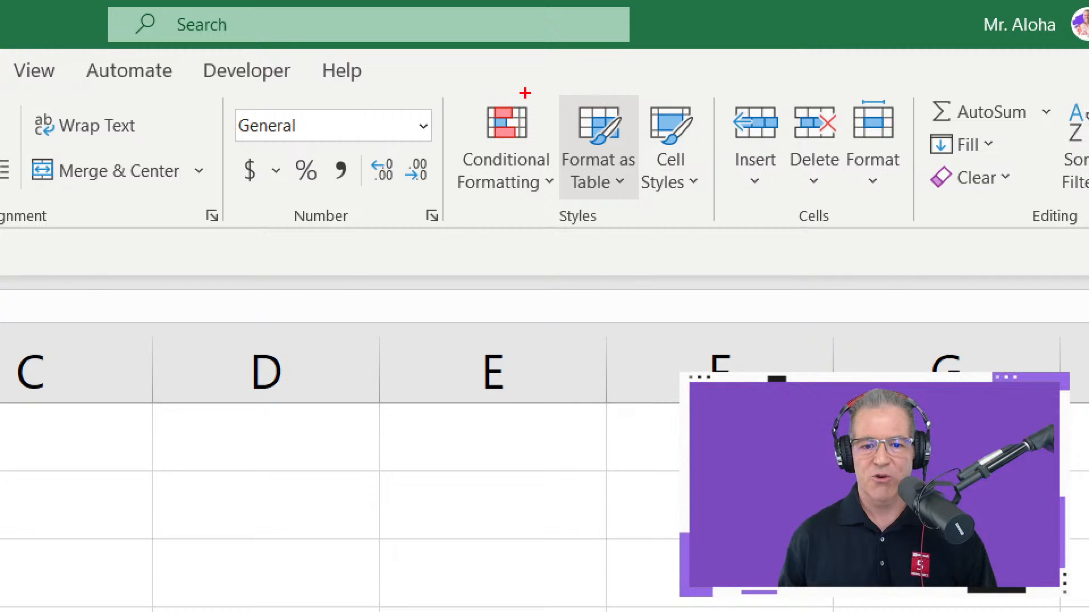
pyautogui.moveTo(451, 73)
pyautogui.mouseDown()
pyautogui.moveTo(455, 96)
pyautogui.moveTo(566, 257)
pyautogui.moveTo(570, 246)
pyautogui.mouseUp()
pyautogui.moveTo(517, 200); pyautogui.dragTo(517, 324)
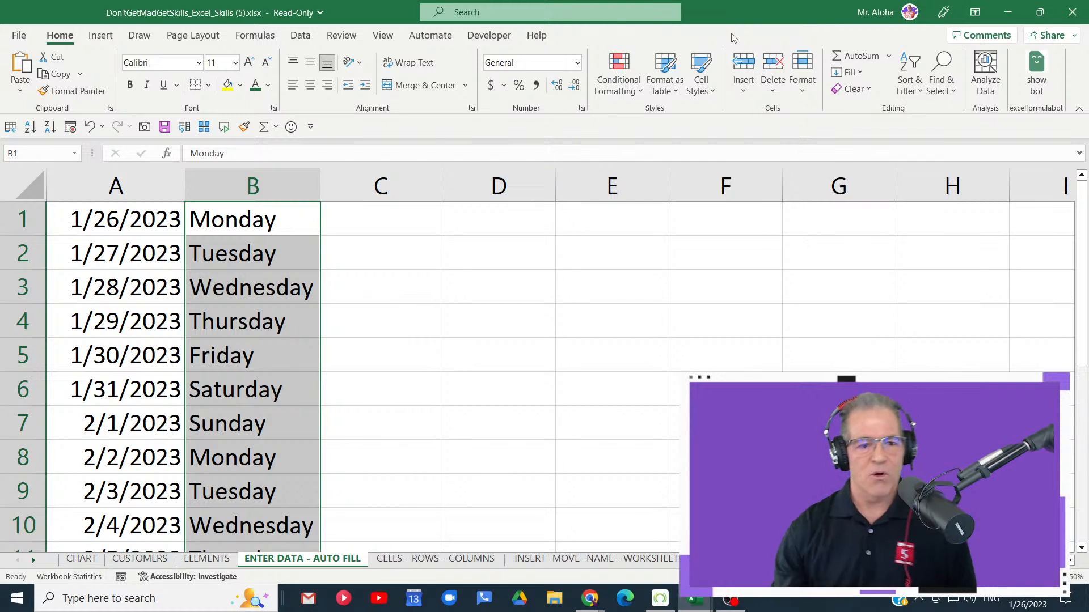
pyautogui.doubleClick(60, 36)
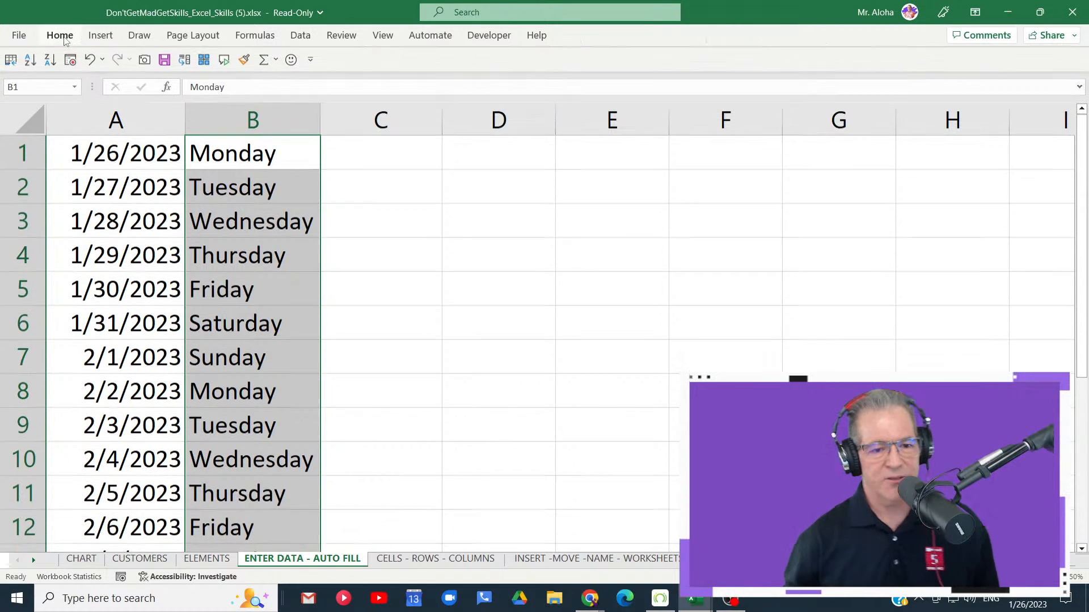
# - Select the weekend rows A6:B7, A13:B14 and A20:B20 in turn to point out the Saturday and Sunday entries
pyautogui.moveTo(87, 328); pyautogui.dragTo(236, 356)
pyautogui.scroll(-2, 199, 426)
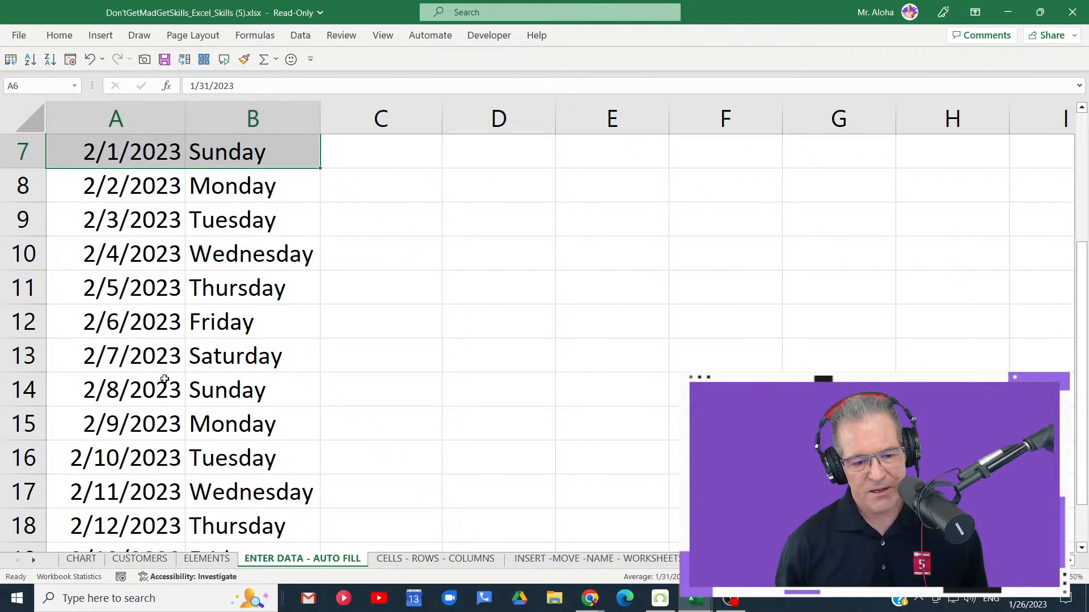
pyautogui.moveTo(122, 357); pyautogui.dragTo(254, 385)
pyautogui.scroll(-2, 245, 375)
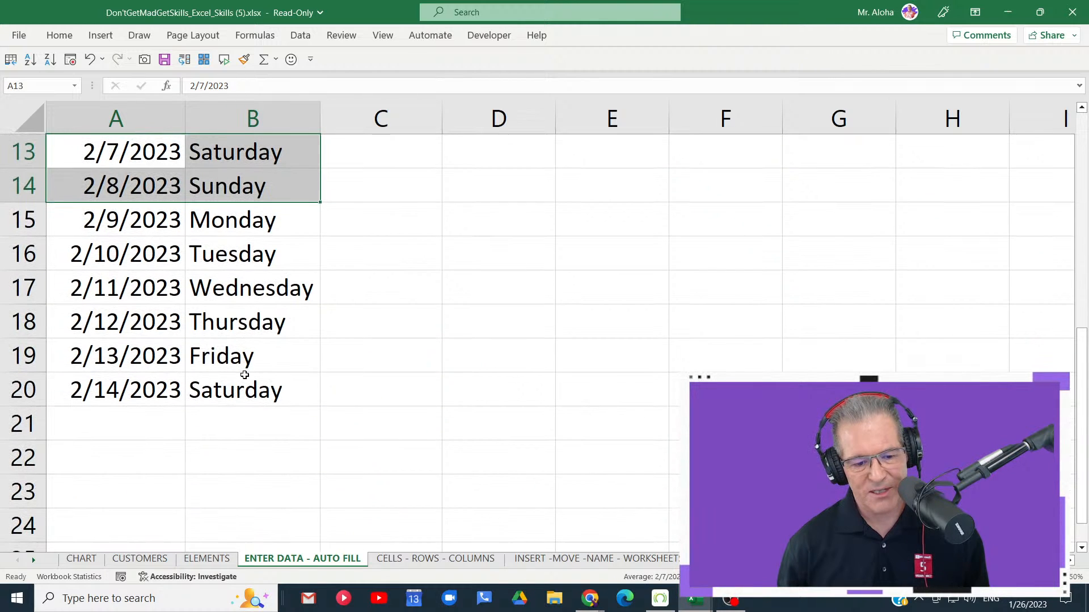
pyautogui.moveTo(94, 378); pyautogui.dragTo(225, 393)
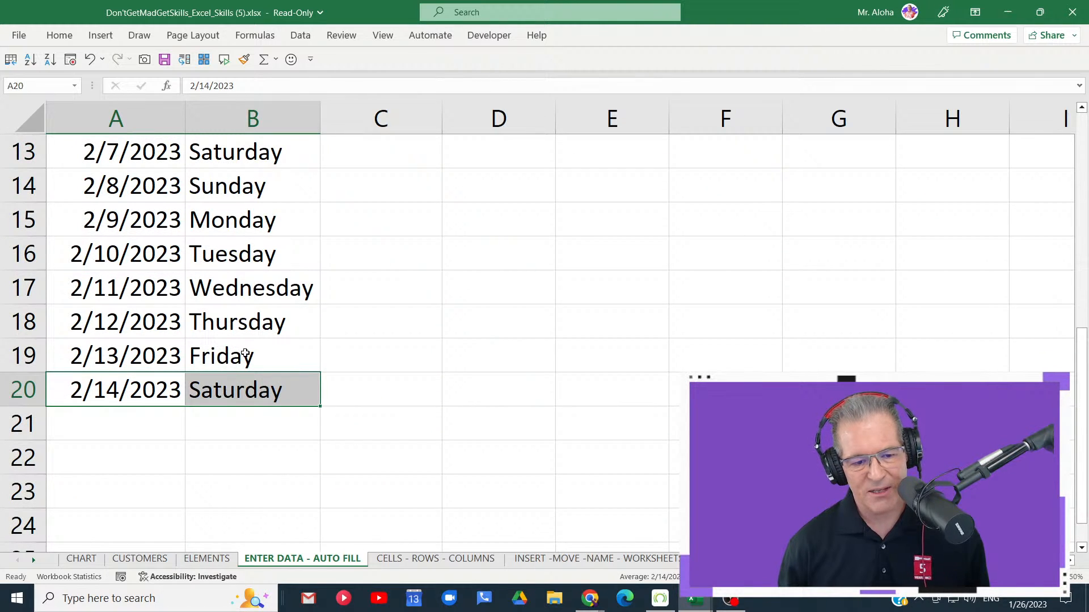
pyautogui.scroll(4, 245, 354)
# - AutoFill the dates from cell A1 down to A20 using the Fill Weekdays option
pyautogui.click(156, 163)
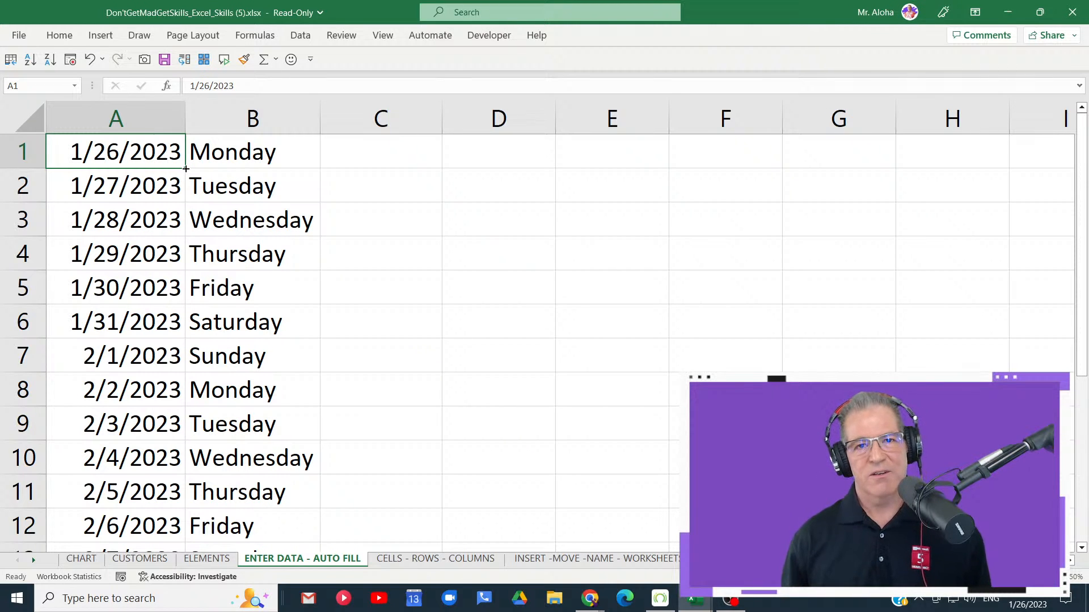
pyautogui.moveTo(184, 167)
pyautogui.mouseDown()
pyautogui.moveTo(182, 603)
pyautogui.moveTo(175, 508)
pyautogui.mouseUp()
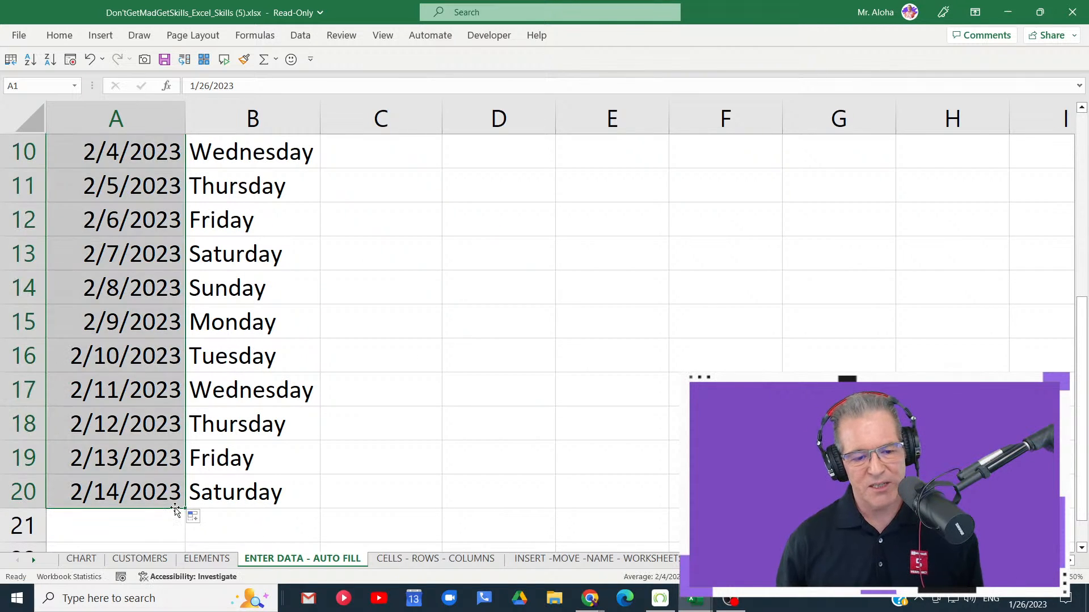
pyautogui.scroll(-2, 189, 542)
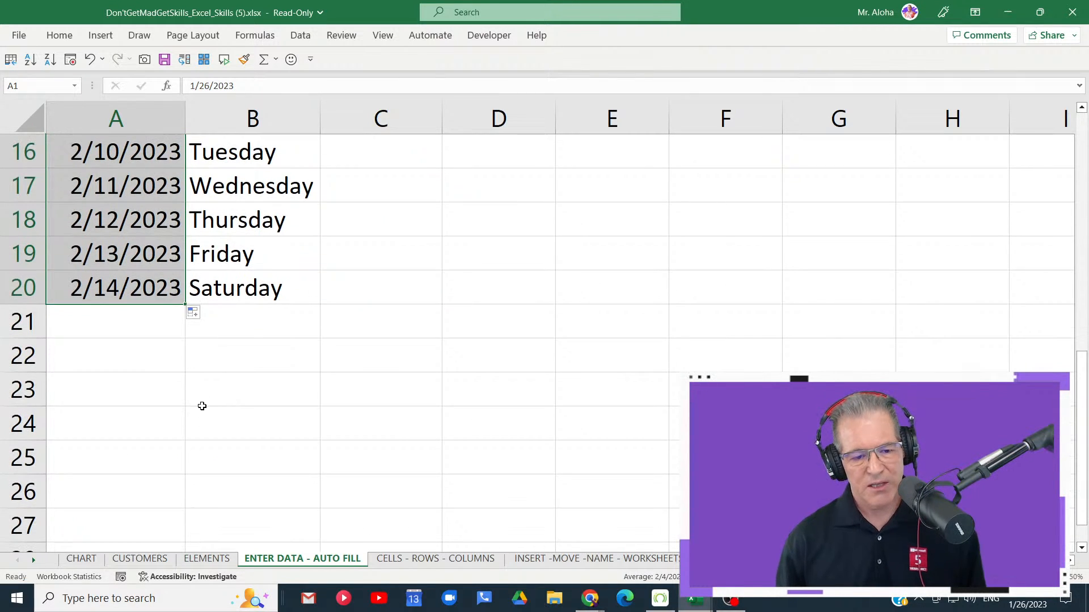
pyautogui.click(194, 315)
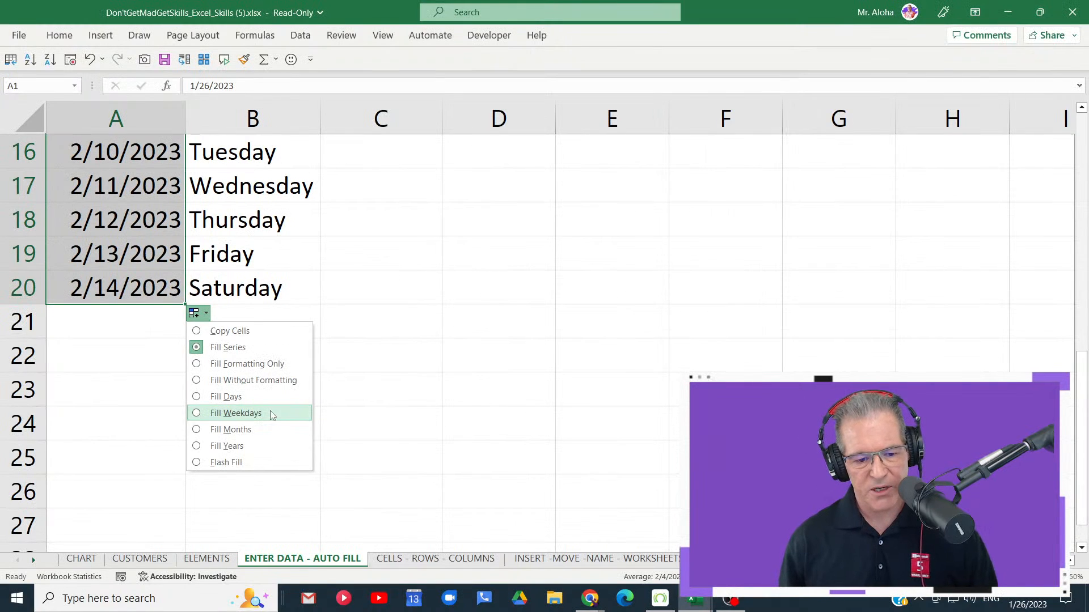
pyautogui.click(271, 414)
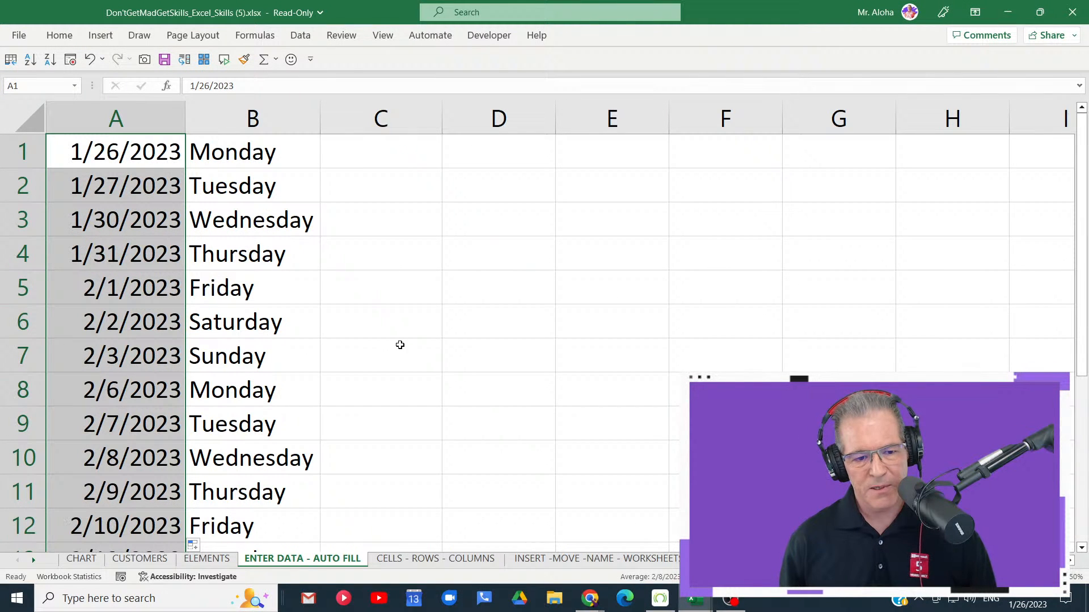
# - Review the weekday-only dates in column A against the day names in column B, rows 1 to 20
pyautogui.scroll(-5, 409, 380)
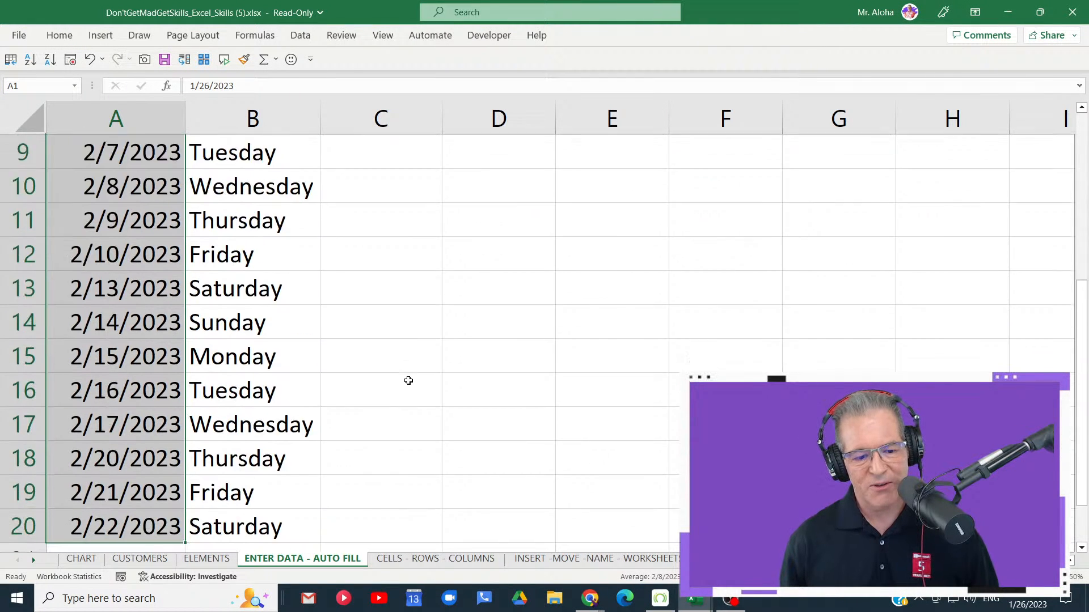
pyautogui.scroll(2, 408, 380)
pyautogui.scroll(3, 408, 380)
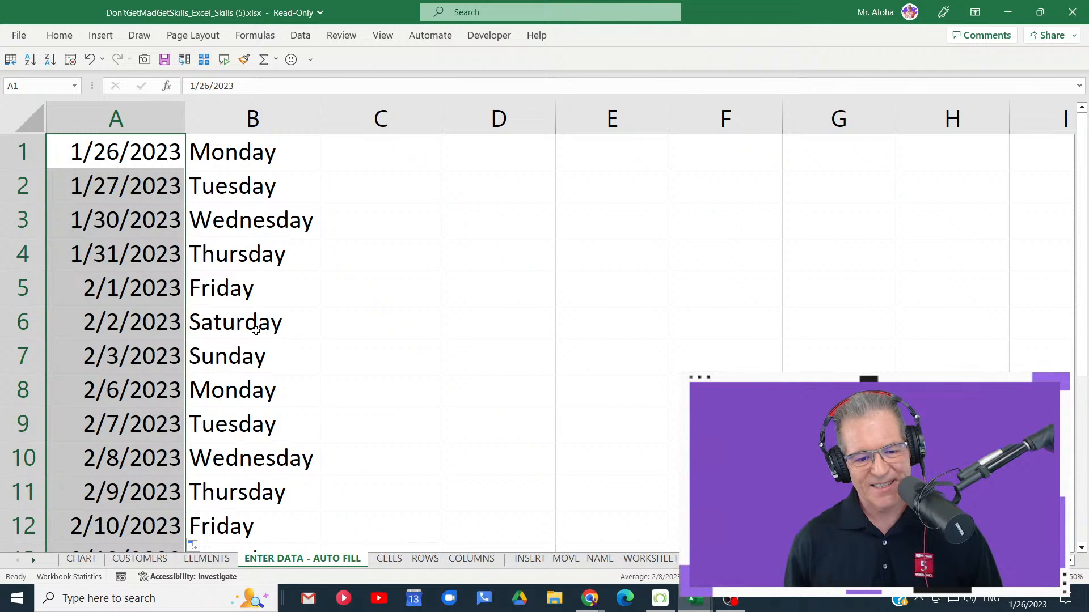
pyautogui.scroll(-5, 257, 374)
pyautogui.scroll(5, 257, 375)
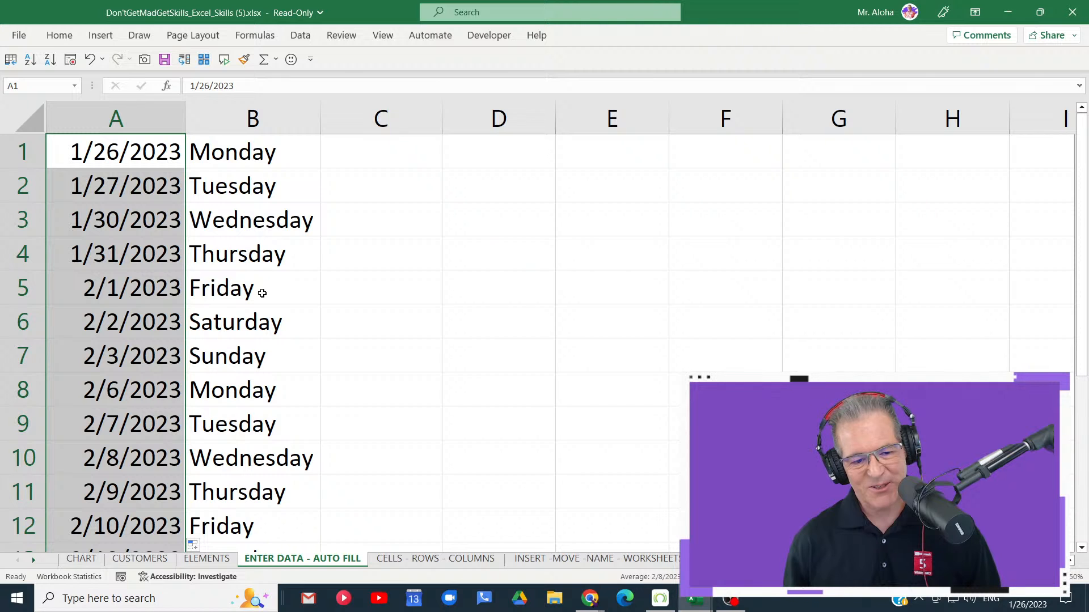
pyautogui.scroll(-5, 276, 426)
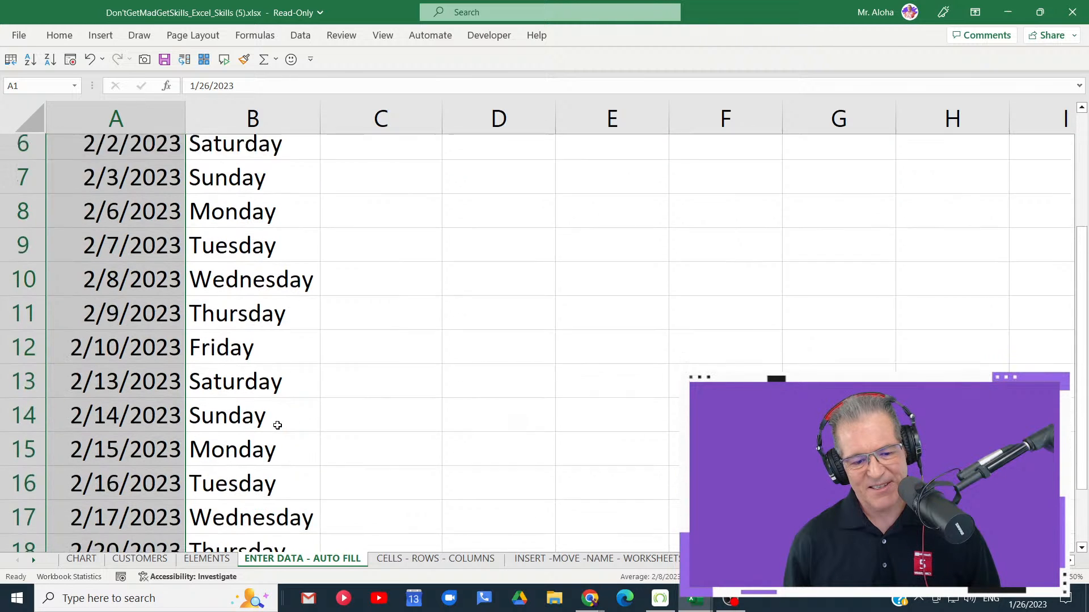
pyautogui.scroll(5, 277, 426)
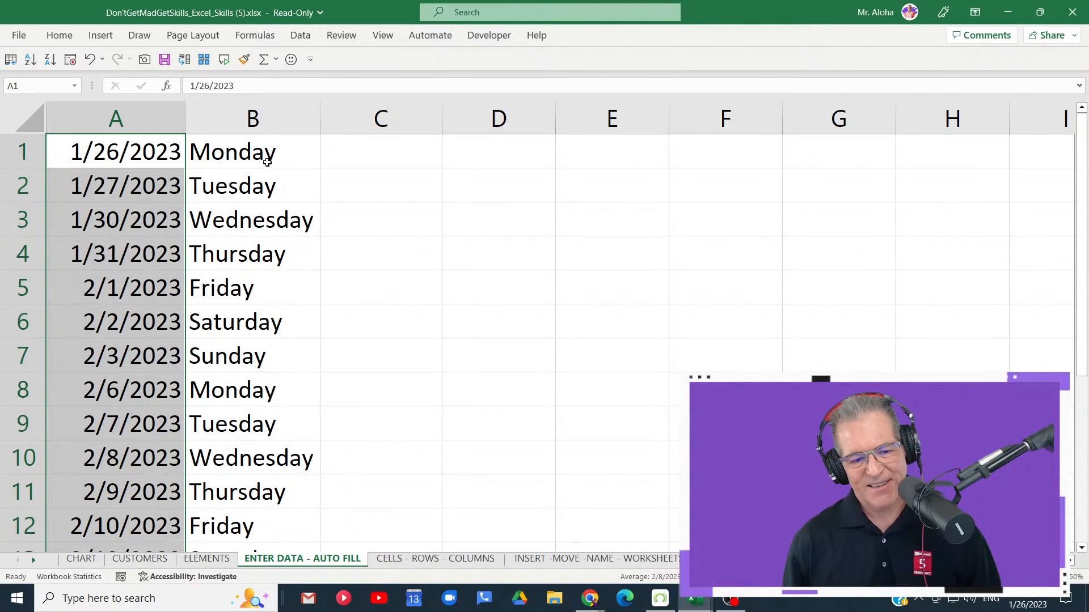
# - AutoFill the day names from cell B1 down to B20 with the Fill Weekdays option and review the list
pyautogui.moveTo(273, 151); pyautogui.dragTo(306, 529)
pyautogui.moveTo(289, 251); pyautogui.dragTo(334, 524)
pyautogui.click(333, 524)
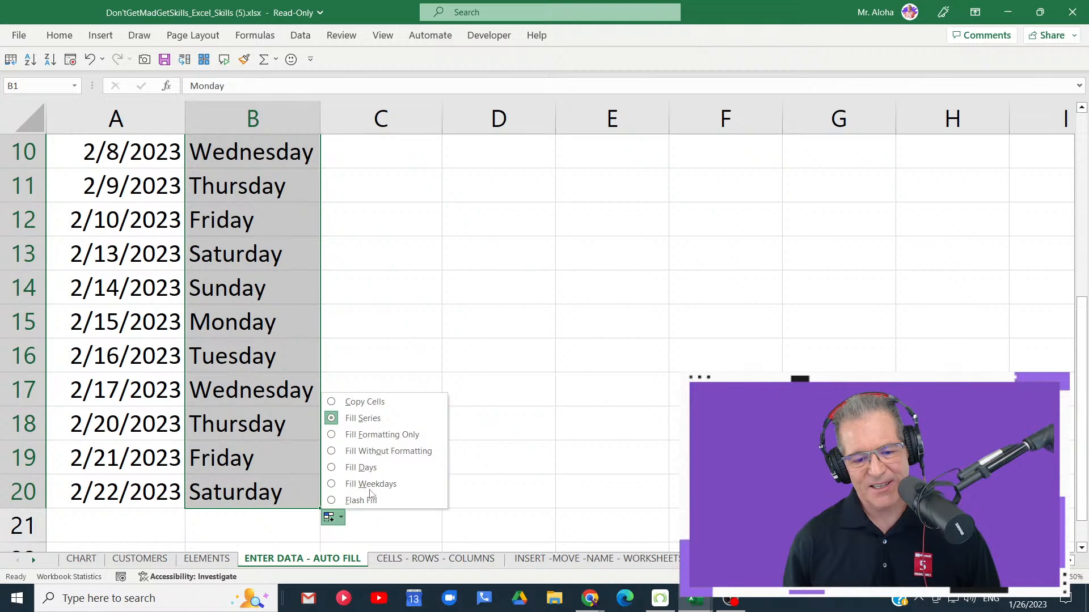
pyautogui.click(400, 488)
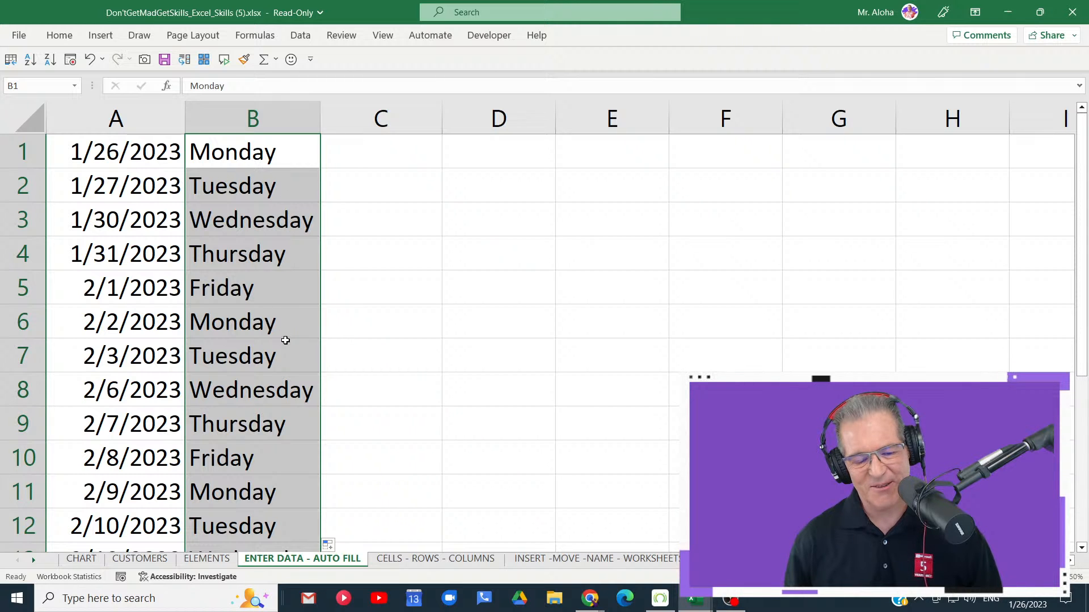
pyautogui.scroll(-4, 284, 329)
pyautogui.click(406, 383)
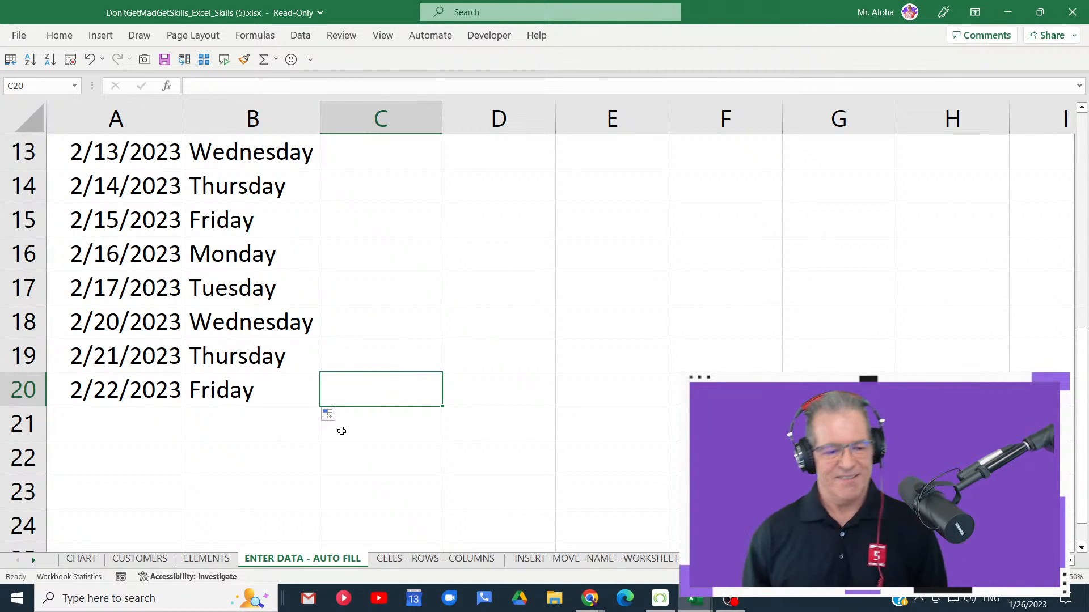
pyautogui.scroll(4, 90, 172)
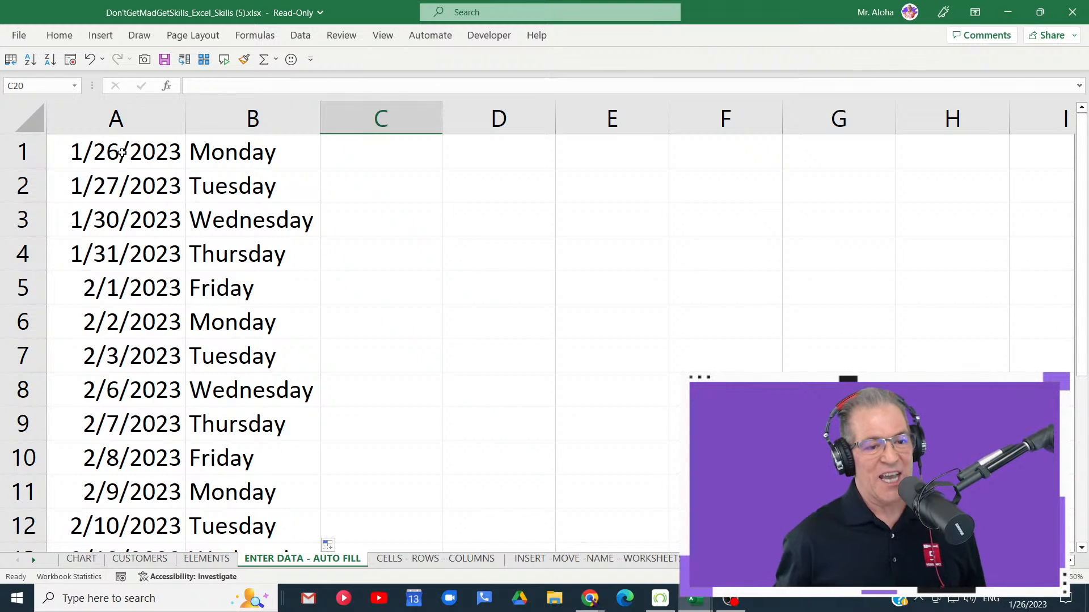
# - Insert an empty column between the dates in column A and the day names in column B
pyautogui.moveTo(121, 153); pyautogui.dragTo(126, 539)
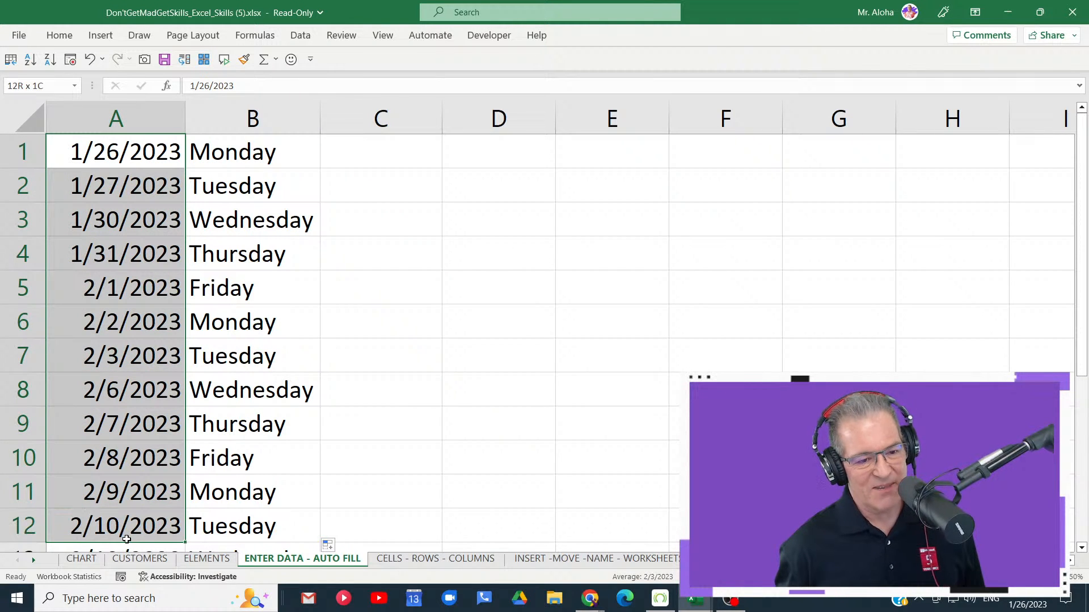
pyautogui.click(267, 157)
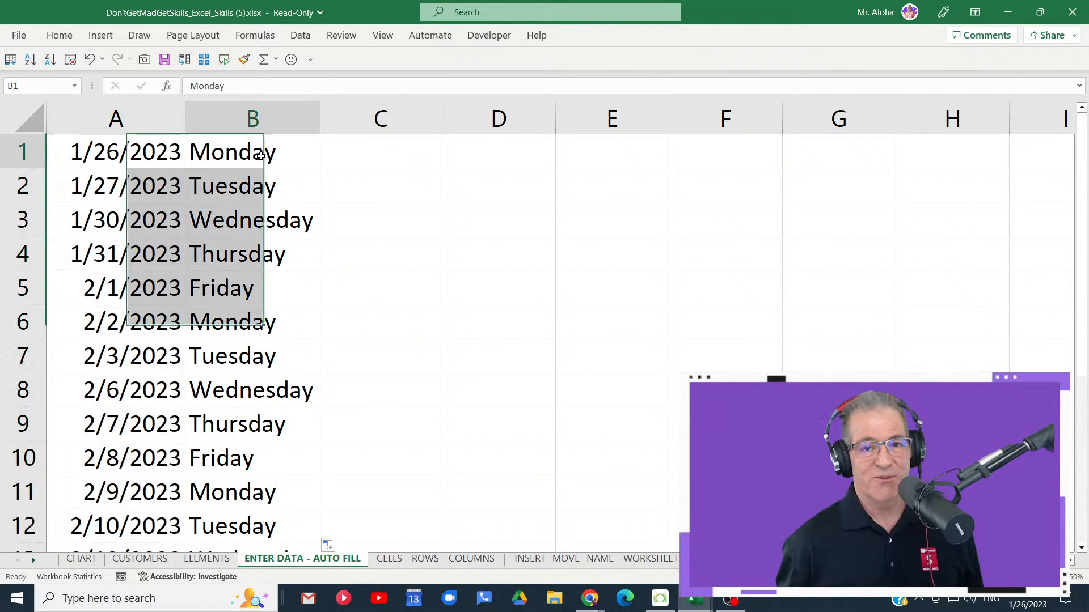
pyautogui.click(256, 117)
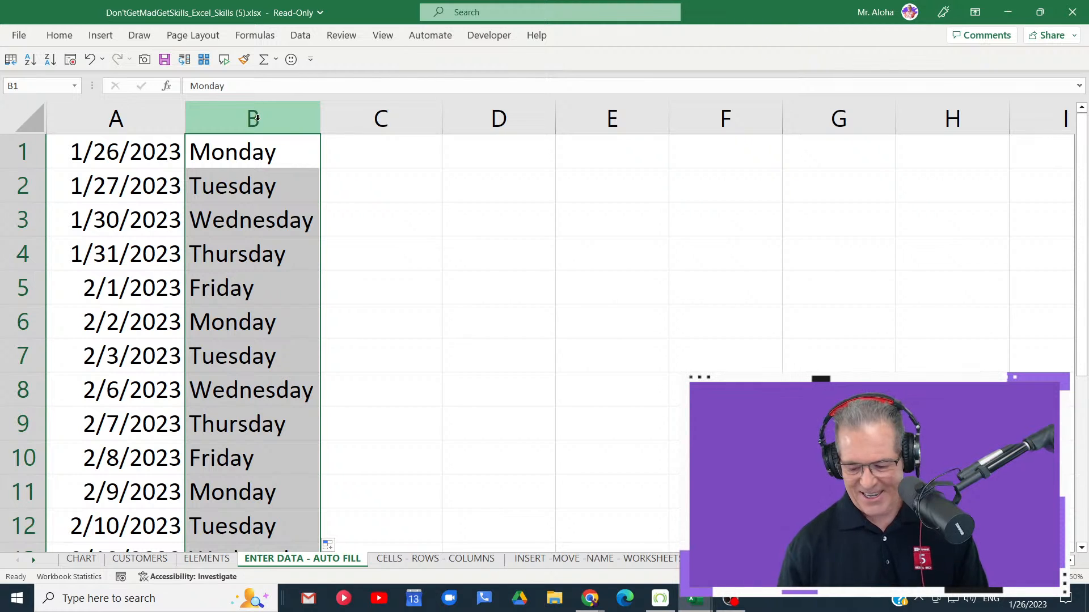
pyautogui.hotkey('ctrl', '+')
pyautogui.scroll(-1, 333, 138)
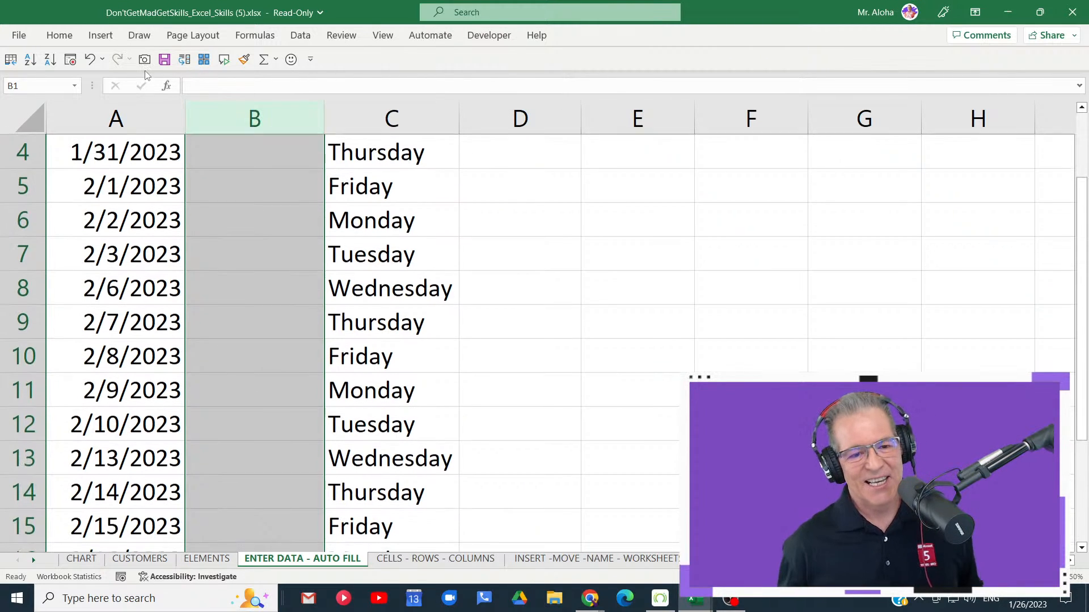
pyautogui.scroll(1, 275, 208)
pyautogui.click(276, 153)
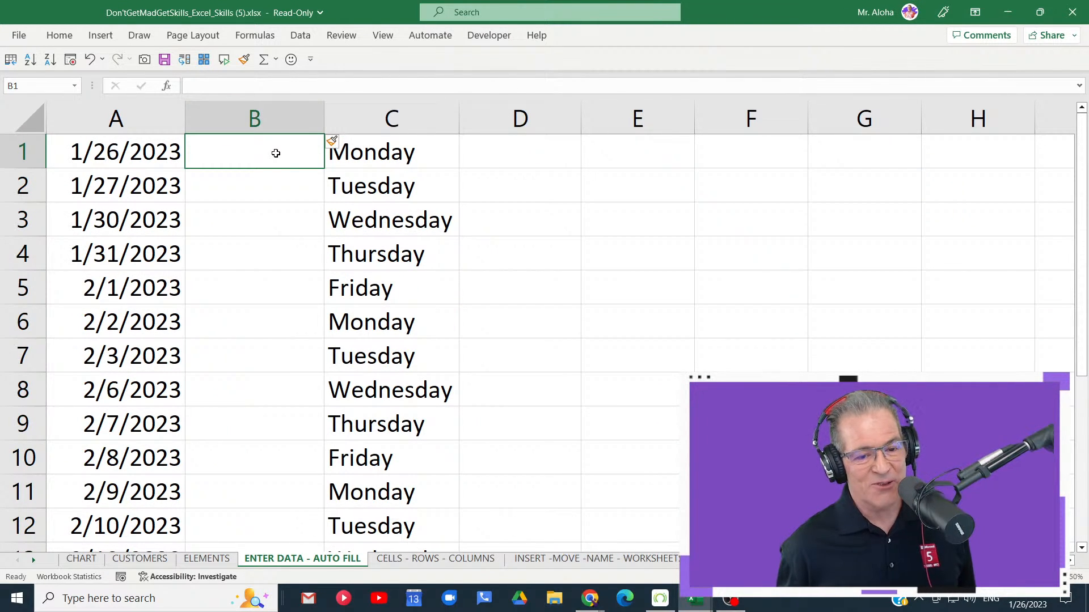
# - Check the dates in cells A1 and A5 against January and February 2023 in the system calendar
pyautogui.click(135, 150)
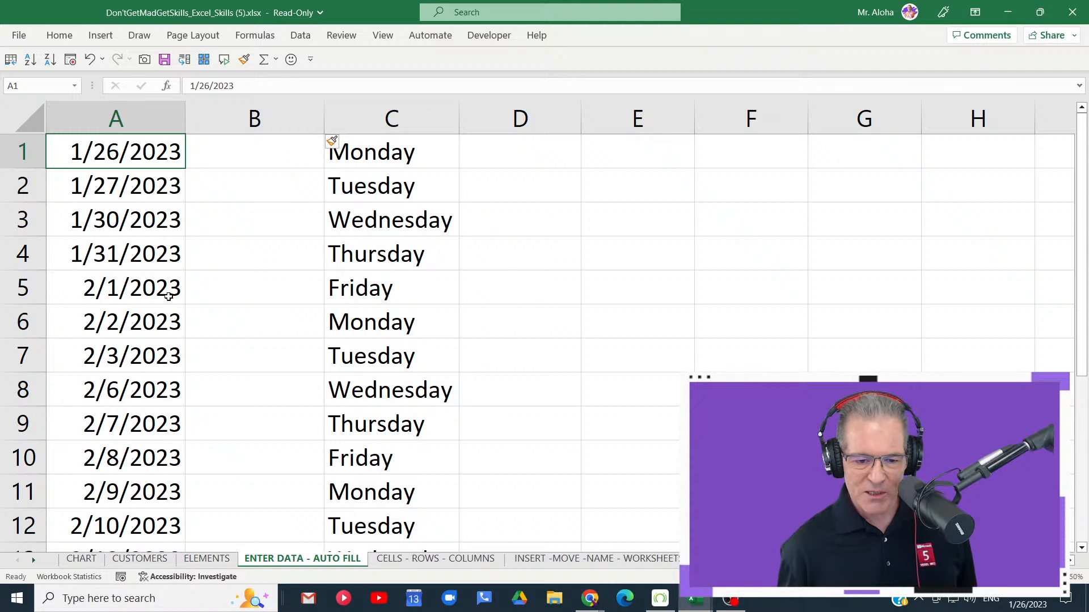
pyautogui.click(1028, 605)
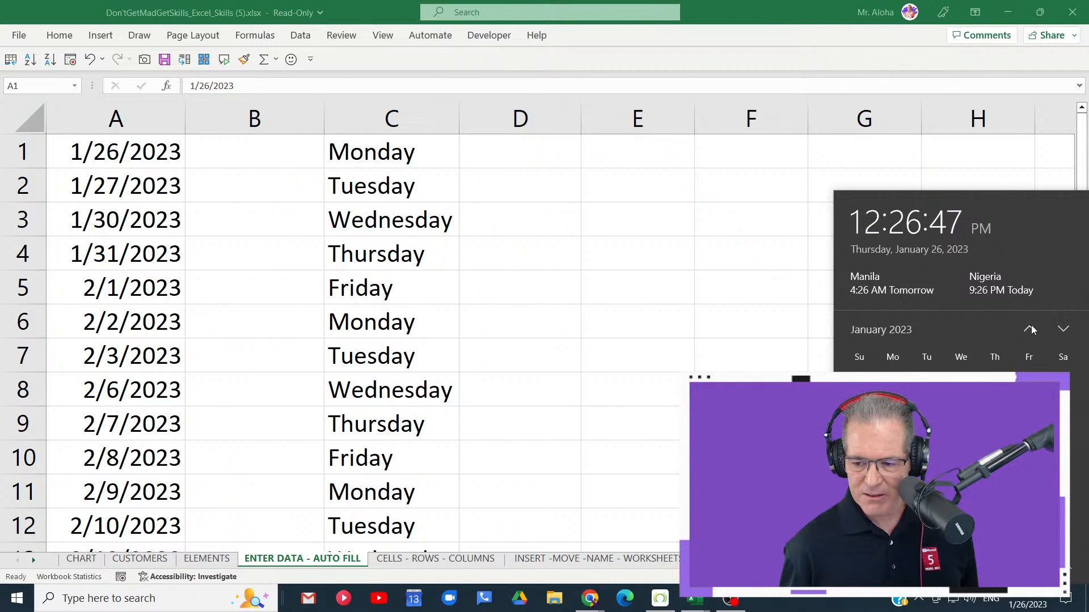
pyautogui.click(1063, 330)
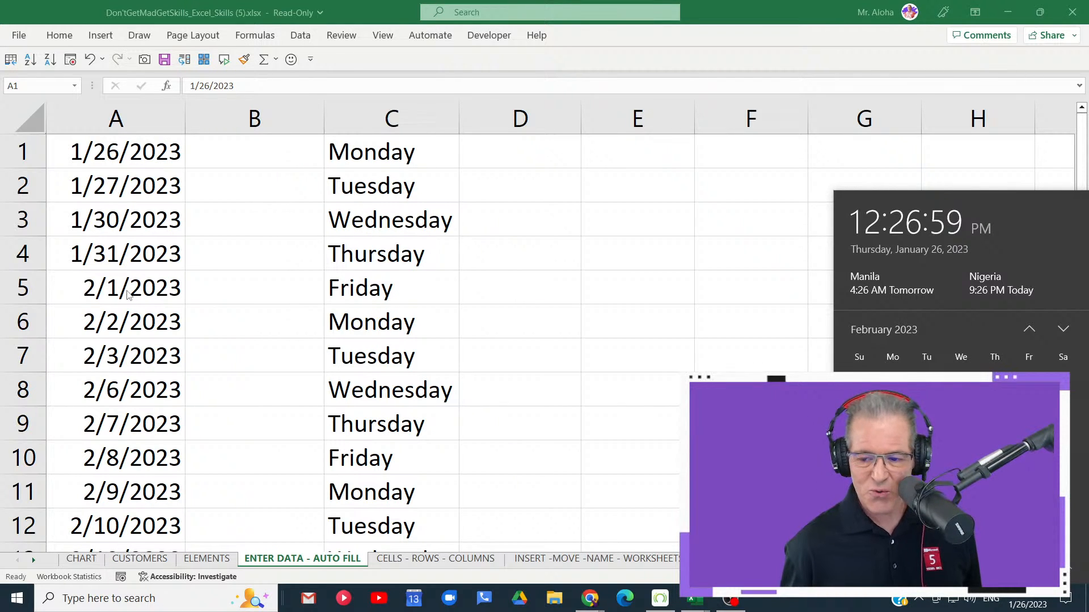
pyautogui.press('Escape')
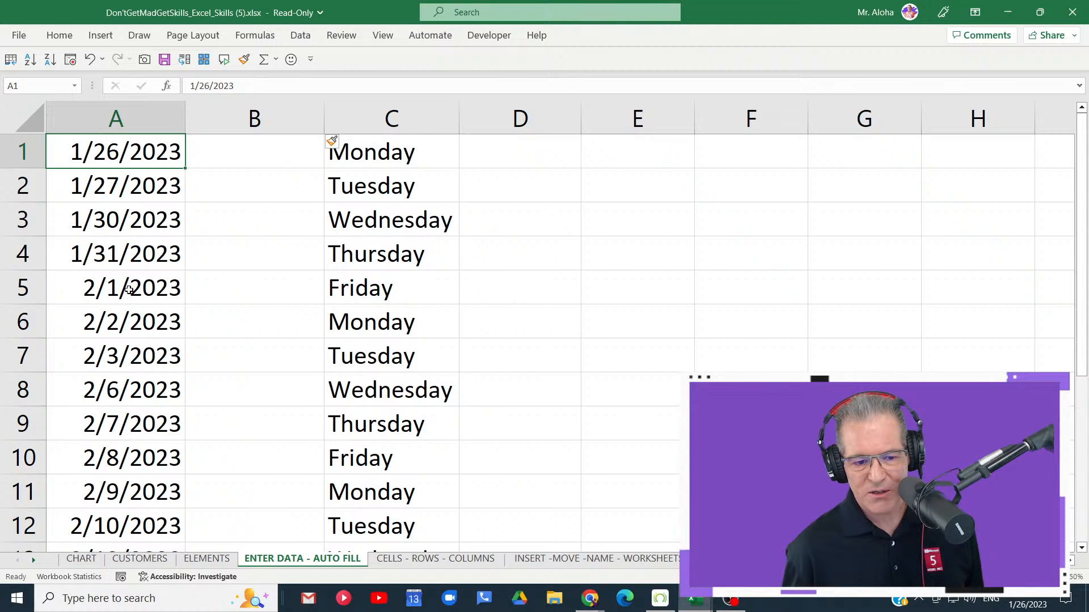
pyautogui.click(130, 290)
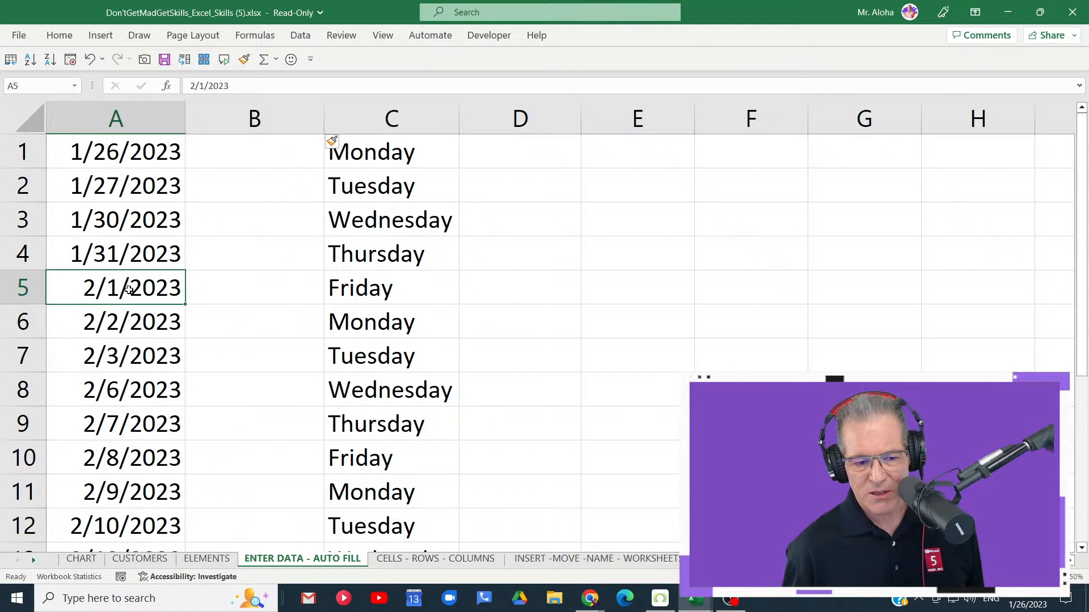
pyautogui.click(1025, 604)
pyautogui.click(1063, 329)
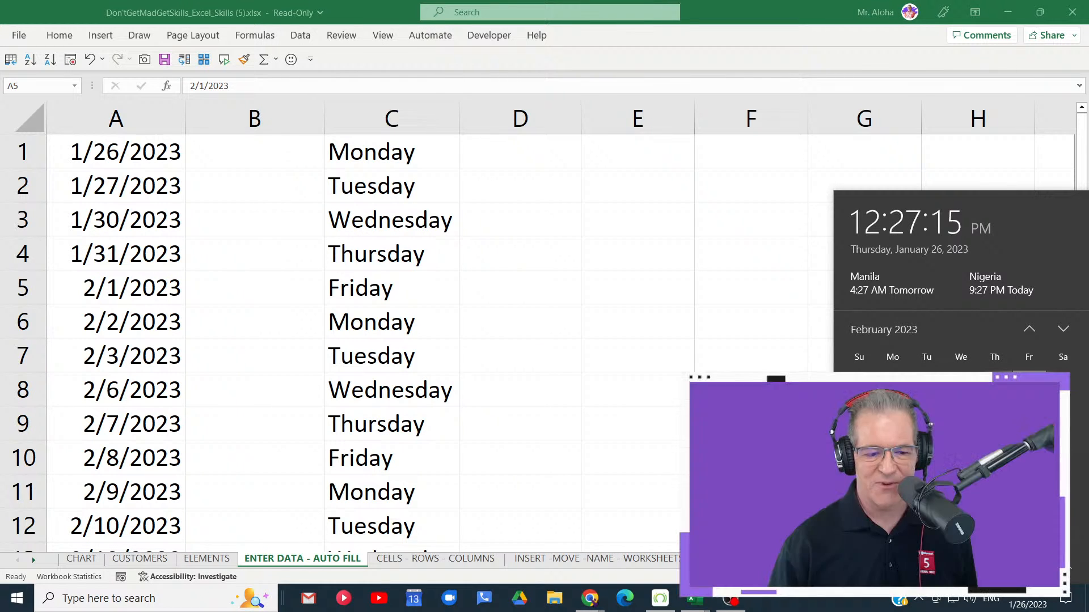
pyautogui.click(130, 165)
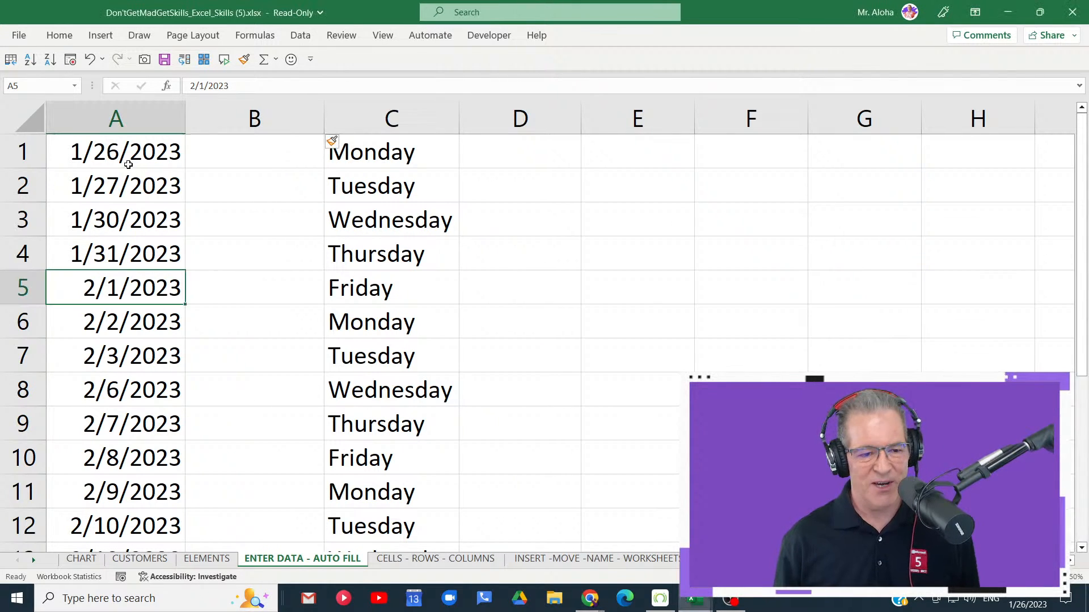
pyautogui.click(130, 158)
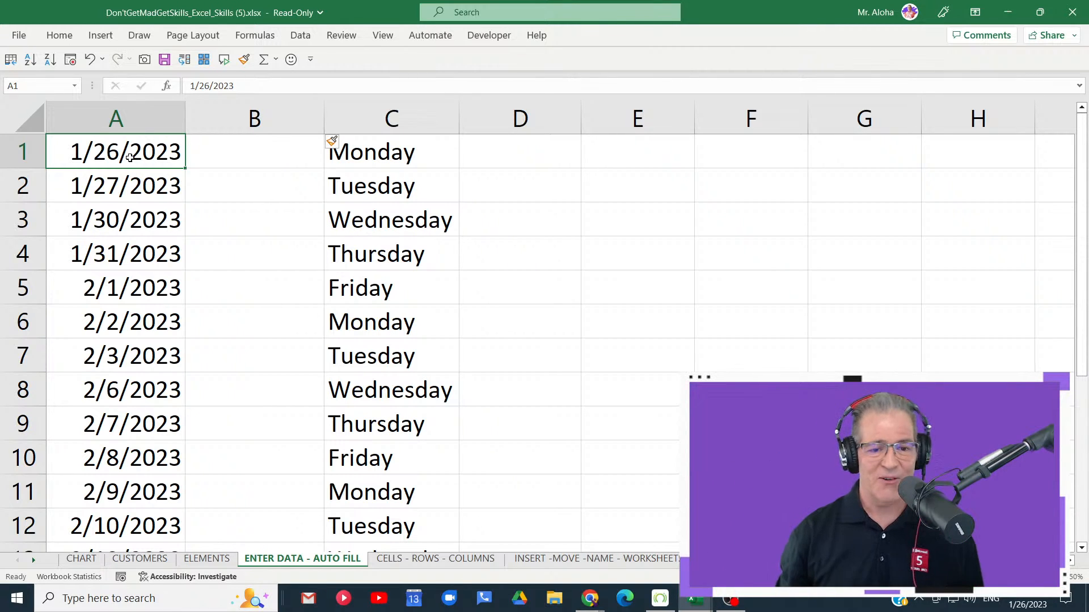
# - Clear all day names from column C and all dates from column A
pyautogui.click(389, 122)
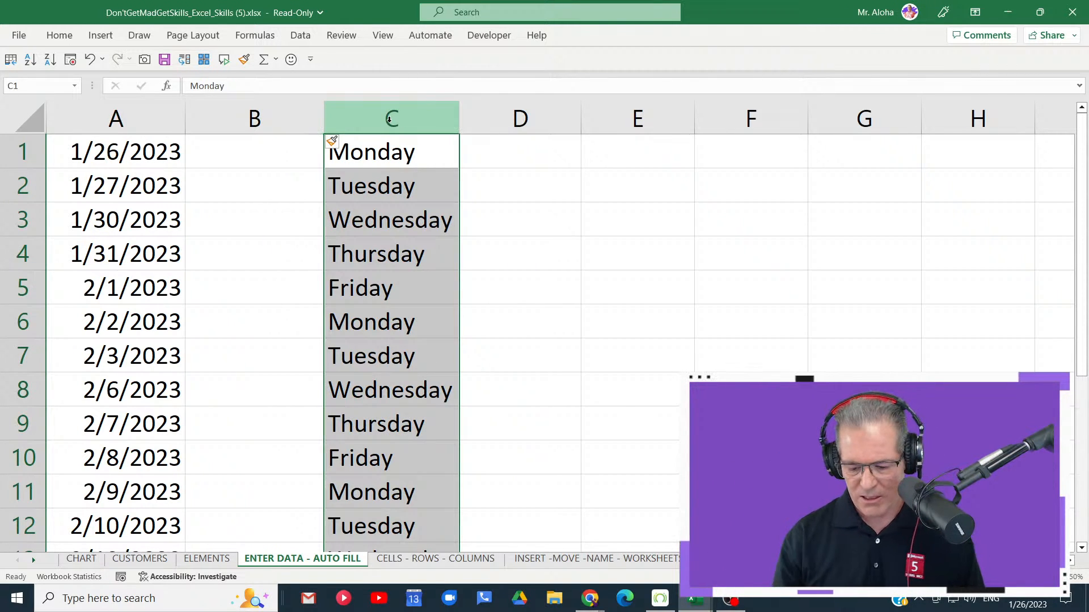
pyautogui.press('Delete')
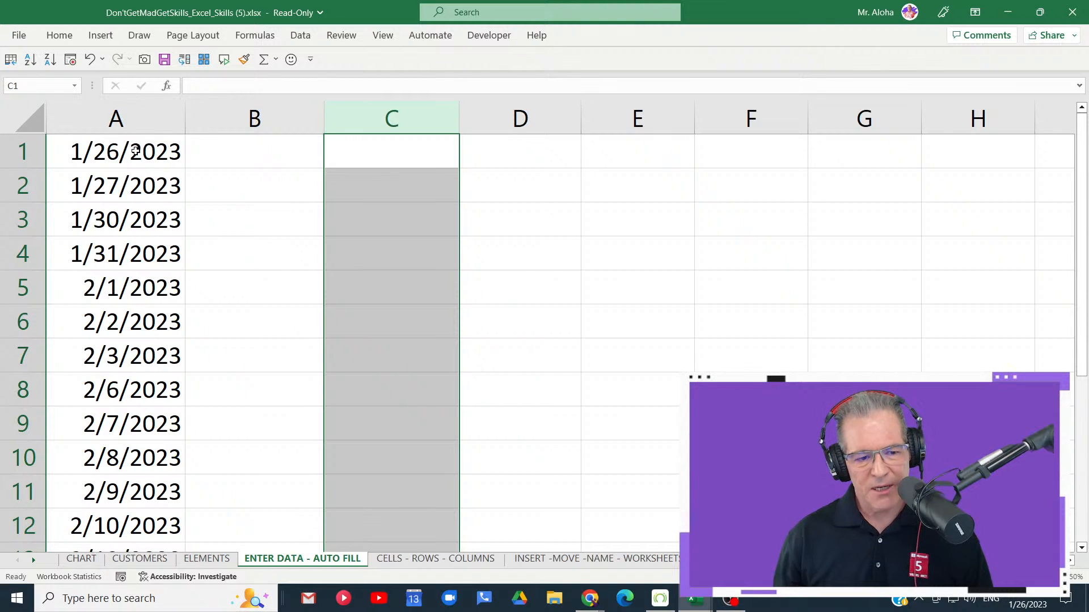
pyautogui.click(128, 120)
pyautogui.press('Delete')
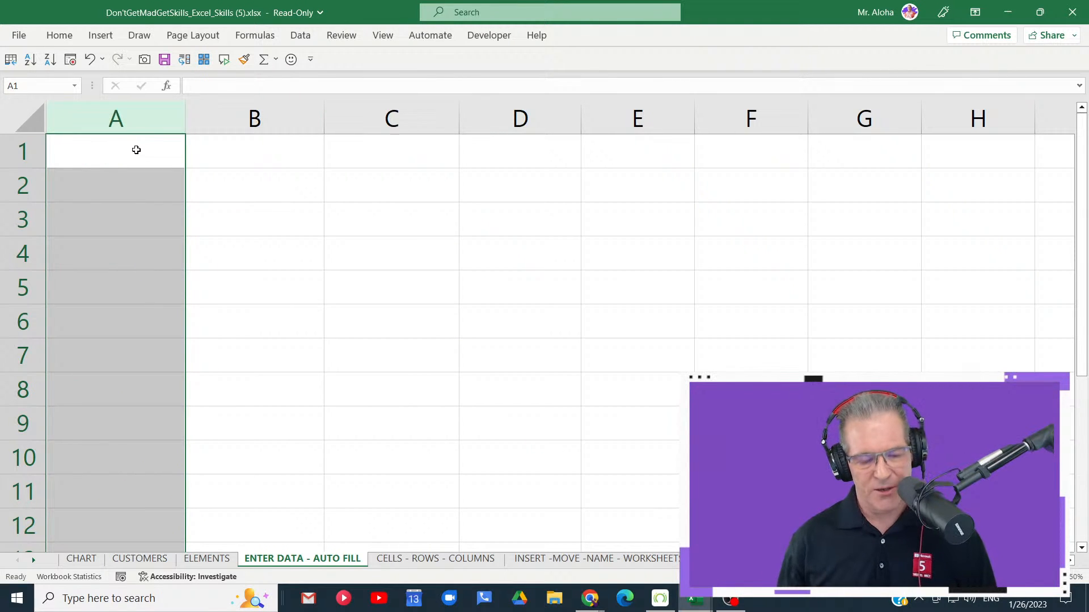
# - Insert the current date, 1/26/2023, in cell A1
pyautogui.click(137, 150)
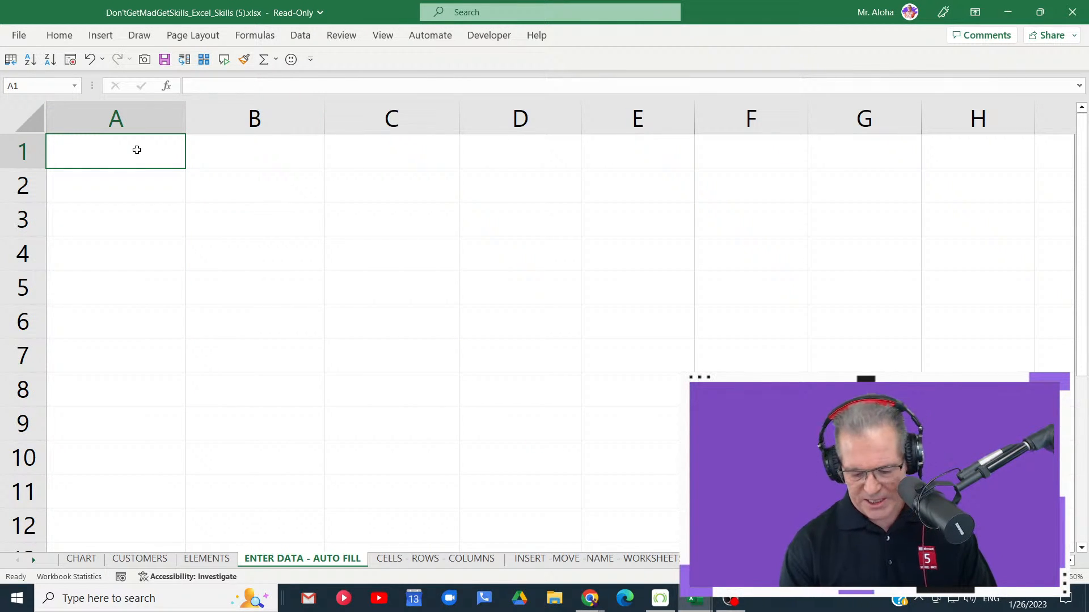
pyautogui.hotkey('ctrl', ';')
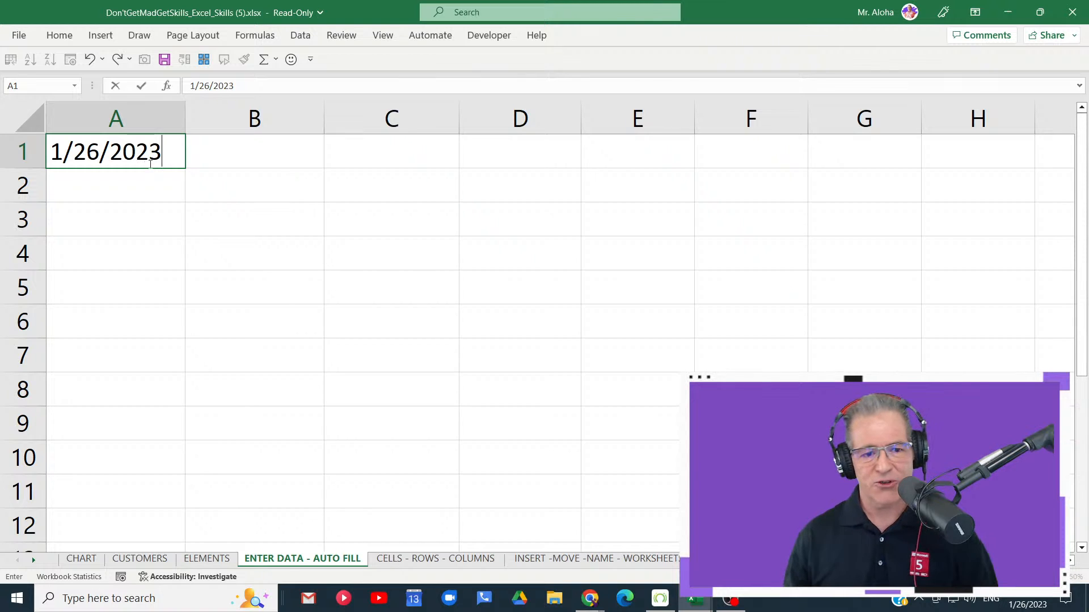
pyautogui.click(223, 160)
pyautogui.click(154, 161)
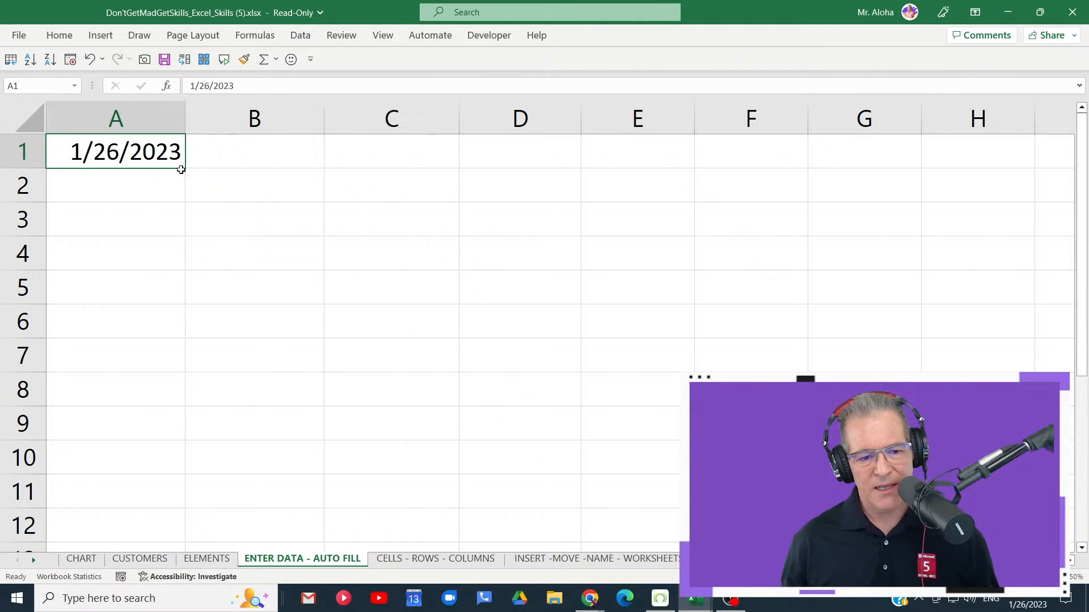
# - AutoFill the date series from cell A1 down to A30
pyautogui.click(136, 211)
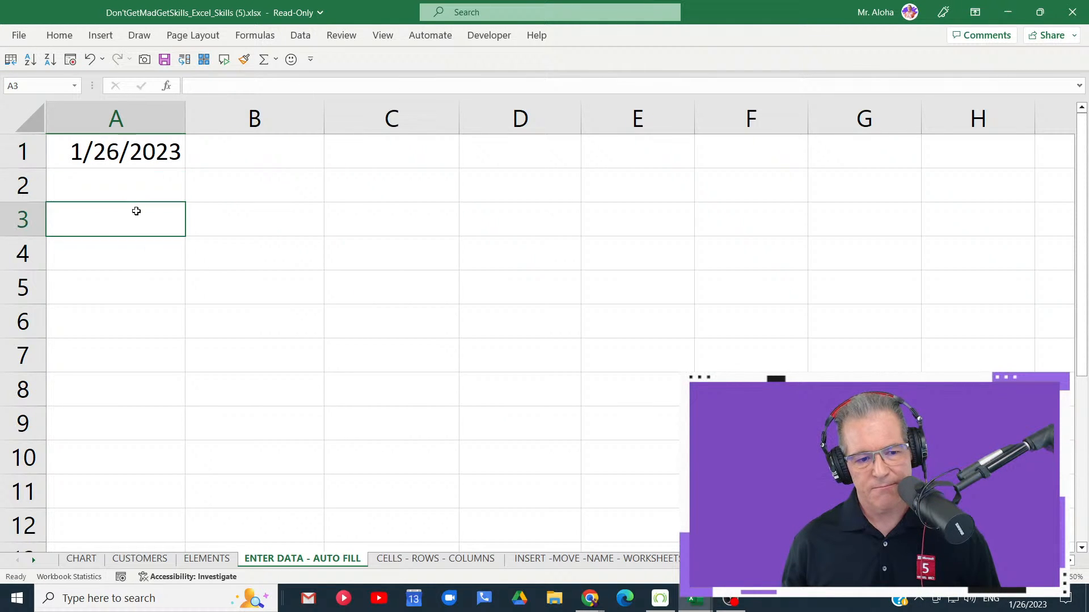
pyautogui.click(163, 160)
pyautogui.moveTo(186, 167); pyautogui.dragTo(164, 341)
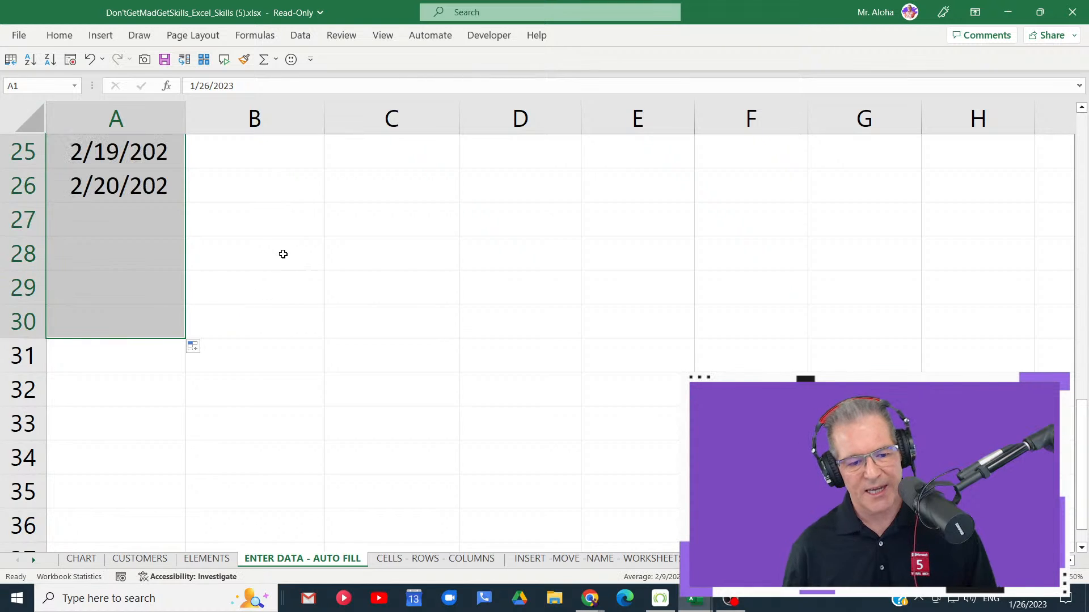
# - Refill the date series from cell A1 down to A30 using weekdays only
pyautogui.scroll(-2, 240, 258)
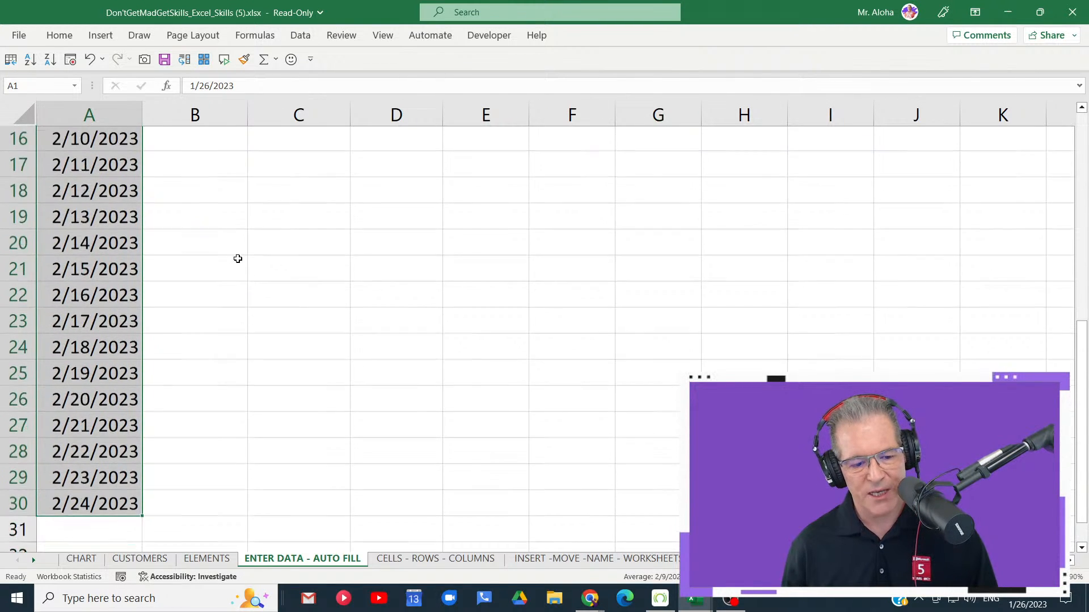
pyautogui.scroll(-4, 235, 257)
pyautogui.scroll(3, 221, 250)
pyautogui.click(114, 297)
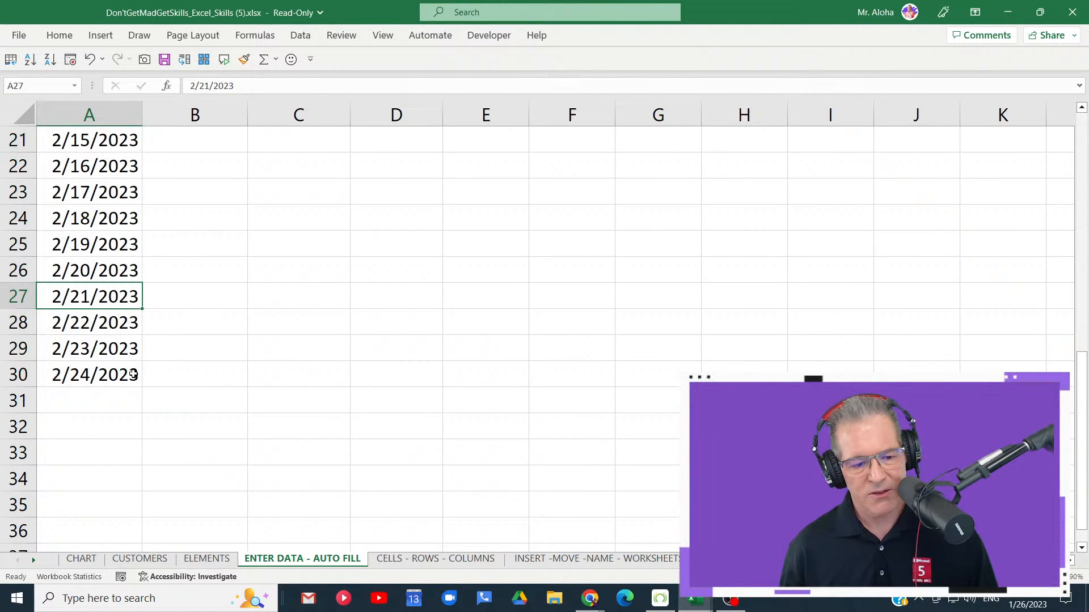
pyautogui.scroll(7, 144, 323)
pyautogui.click(94, 142)
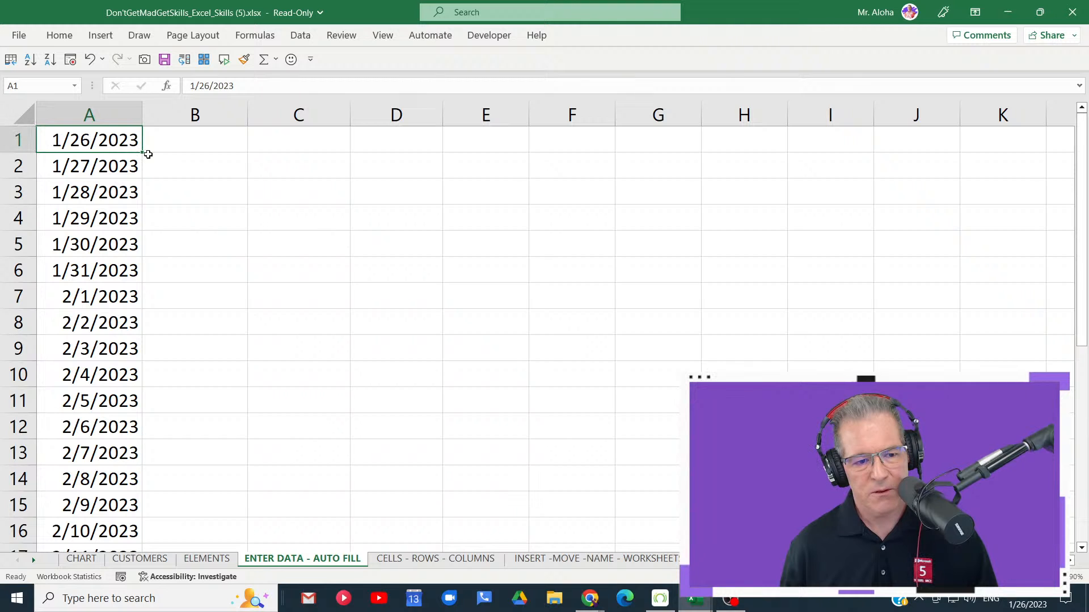
pyautogui.doubleClick(143, 153)
pyautogui.scroll(-6, 180, 239)
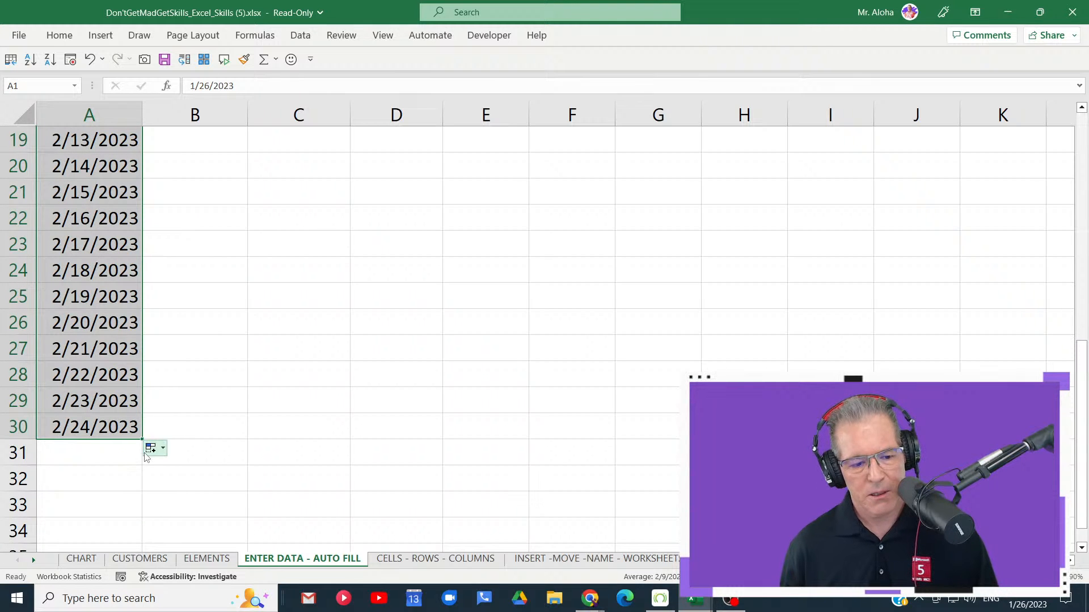
pyautogui.click(150, 451)
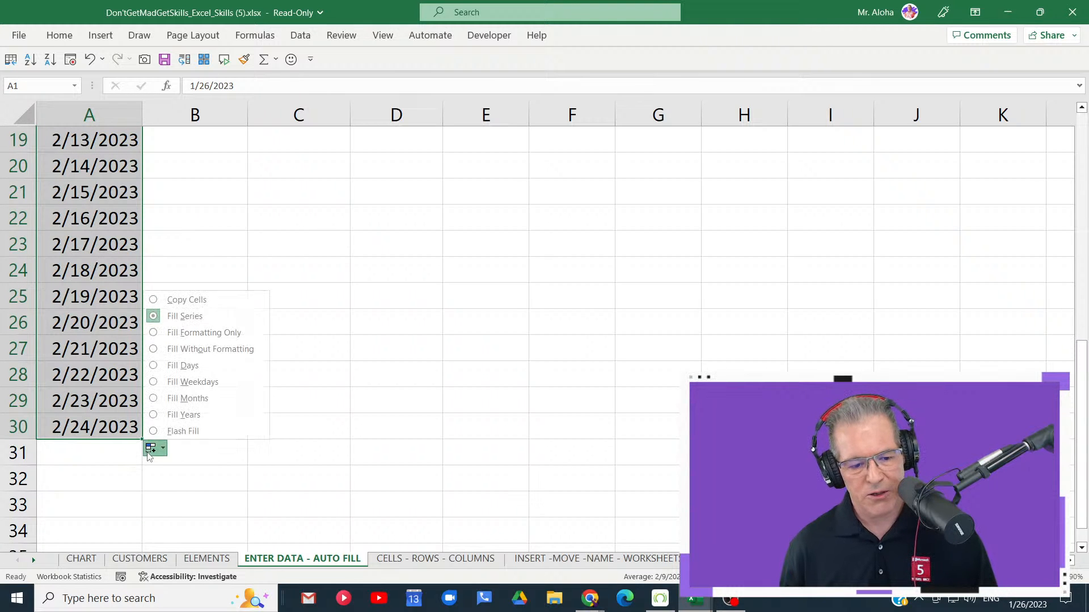
pyautogui.click(205, 383)
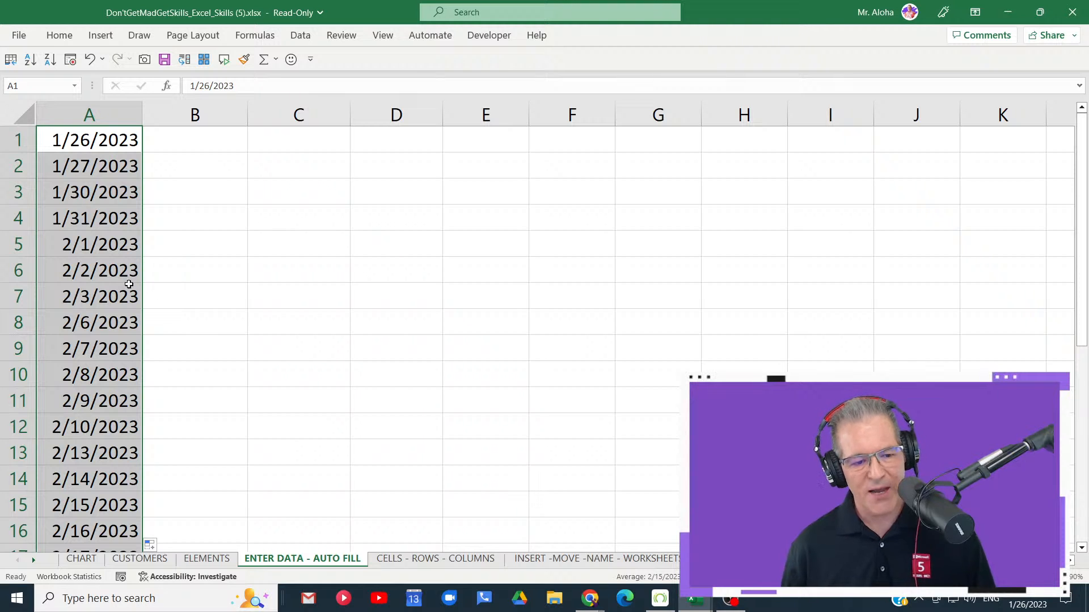
# - Check the dates in cells A3 and A4 against the weekend days of January 2023 in the system calendar
pyautogui.click(1025, 601)
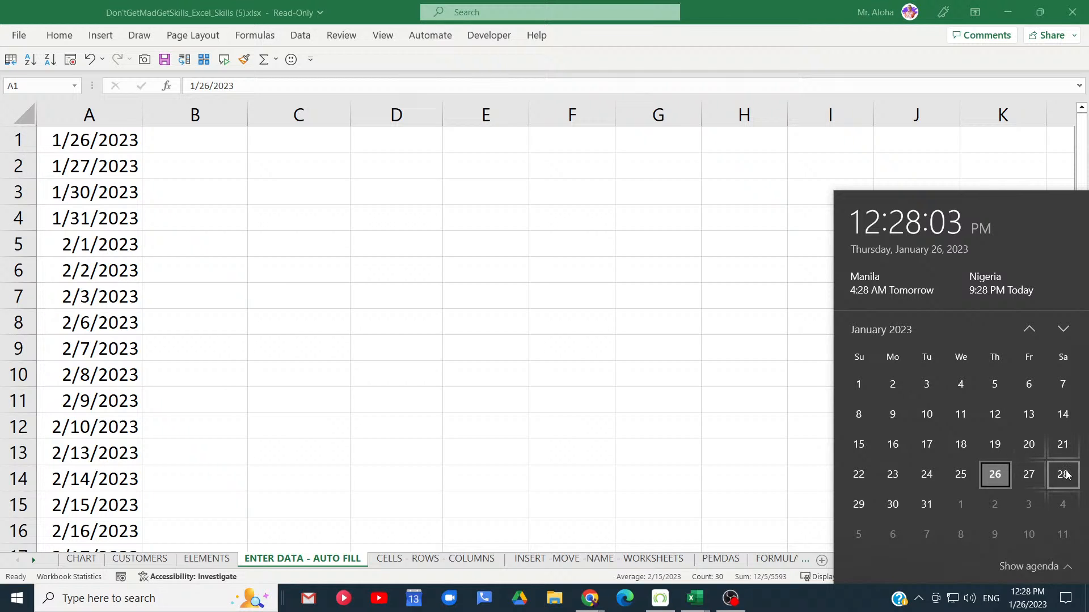
pyautogui.click(124, 206)
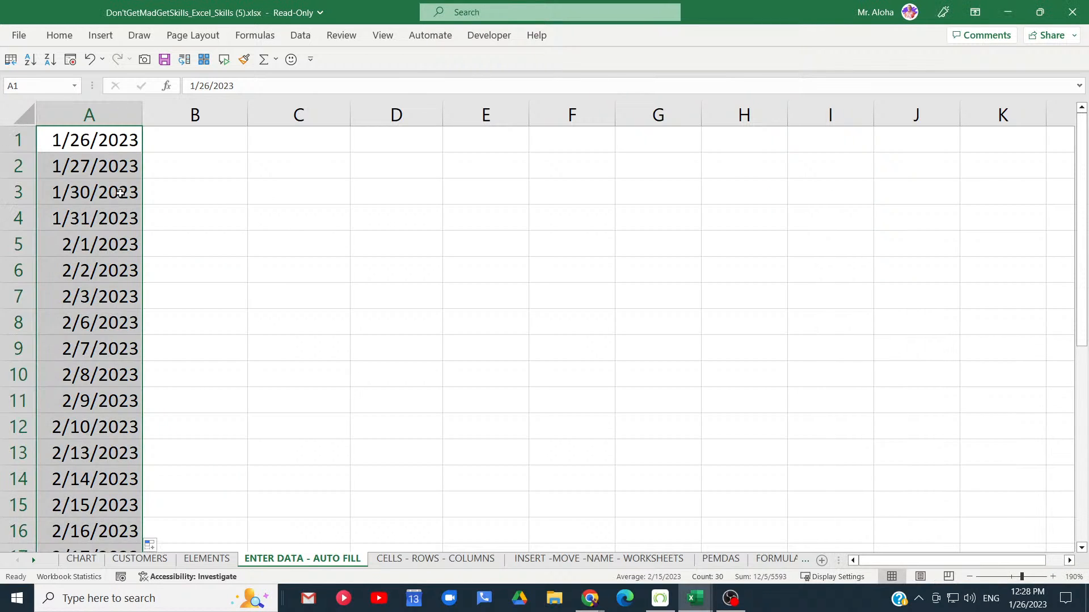
pyautogui.moveTo(123, 196); pyautogui.dragTo(121, 214)
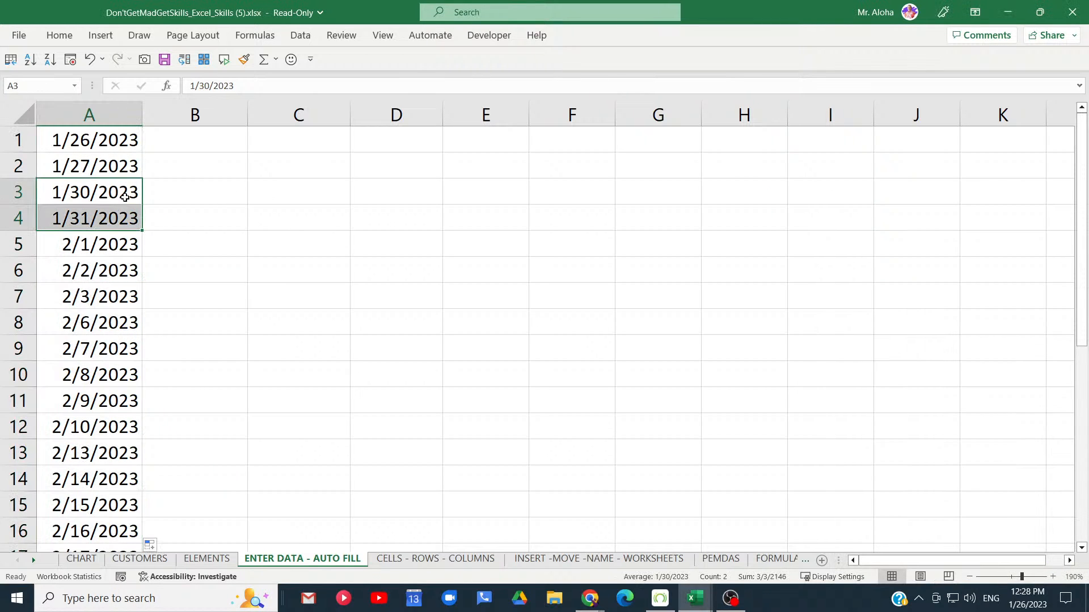
pyautogui.click(300, 143)
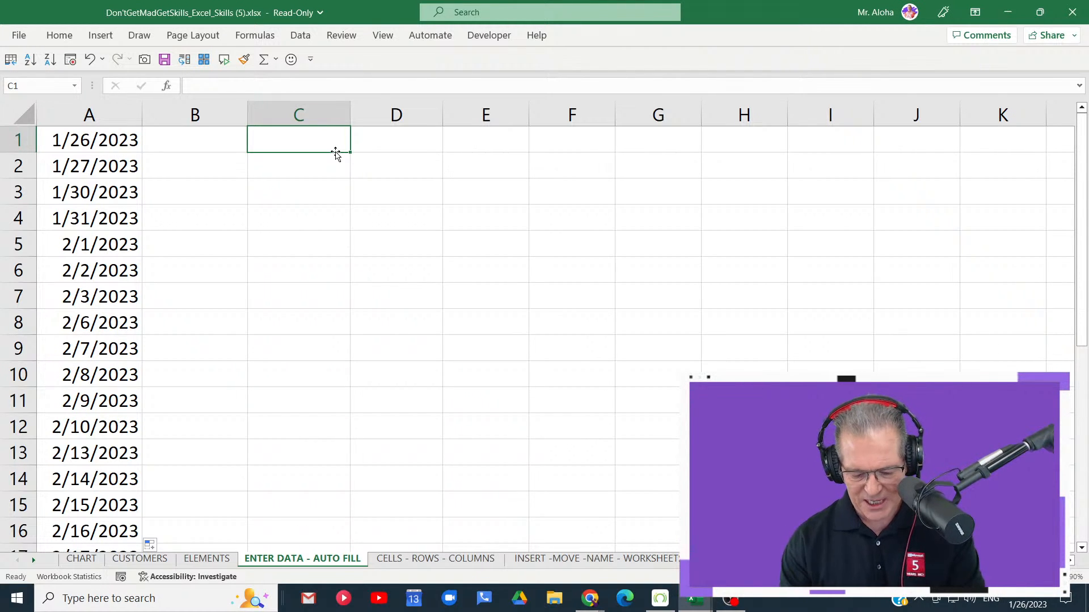
pyautogui.write('Mon')
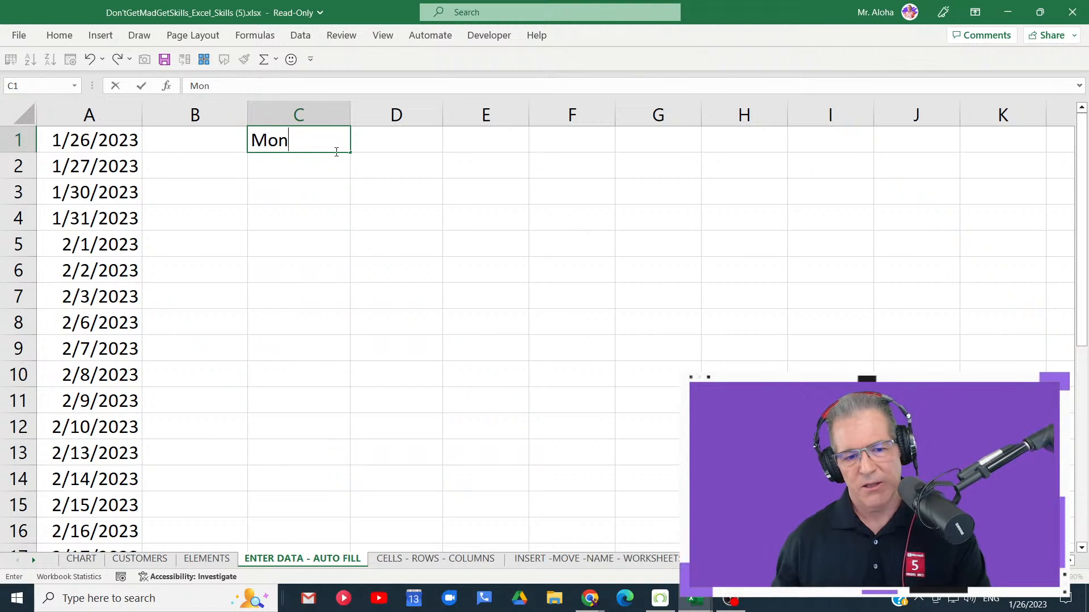
pyautogui.press('BackSpace')
pyautogui.press('BackSpace')
pyautogui.press('BackSpace')
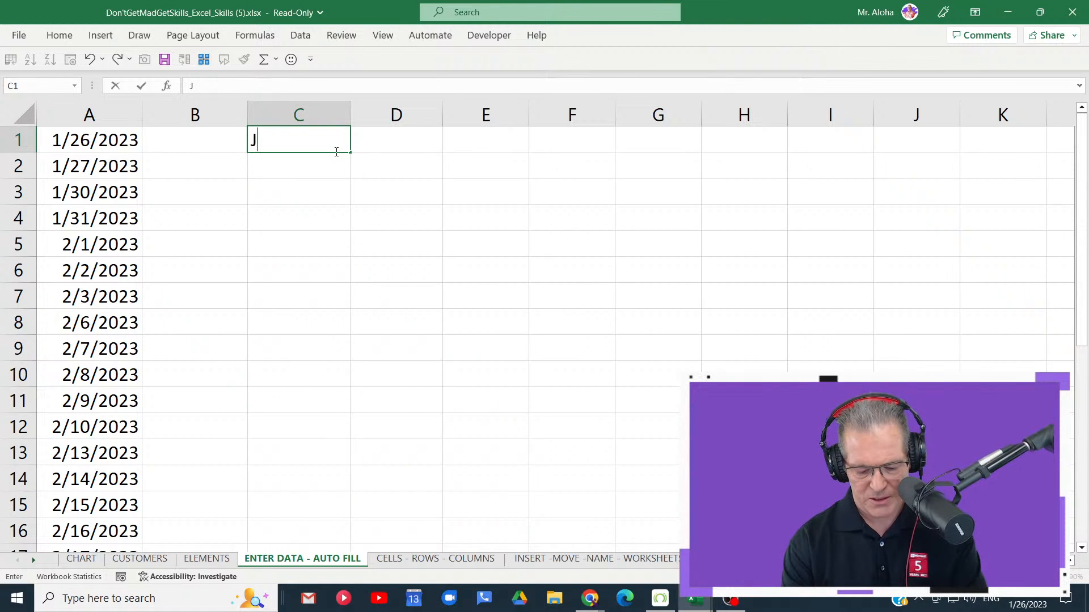
# - Enter Jan in cell C1 and Feb in C2, and AutoFill the month series down to C12
pyautogui.write('Jan')
pyautogui.press('Return')
pyautogui.write('Feb')
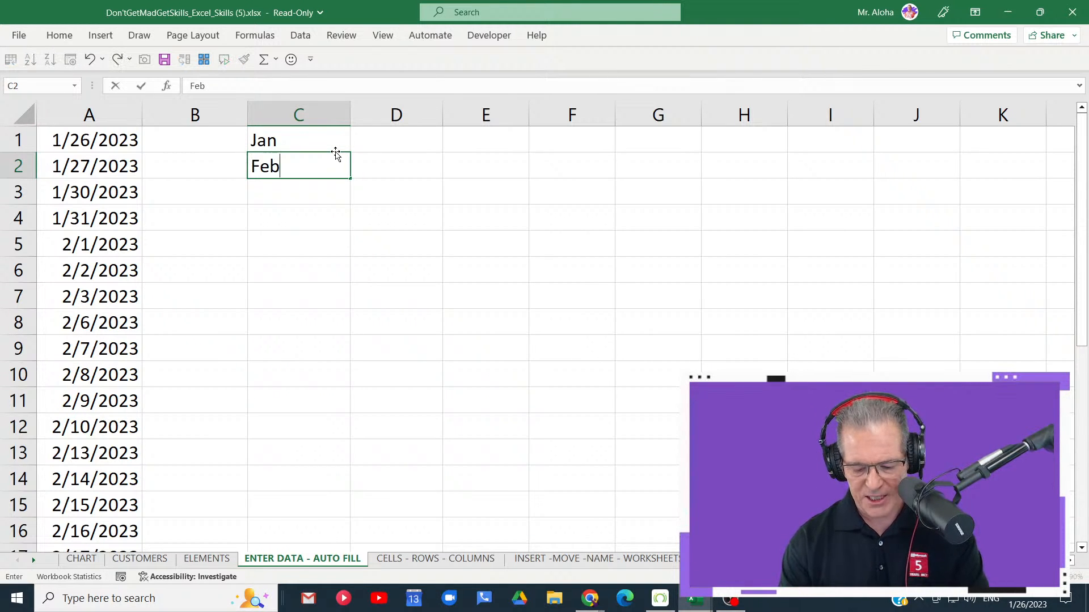
pyautogui.press('Return')
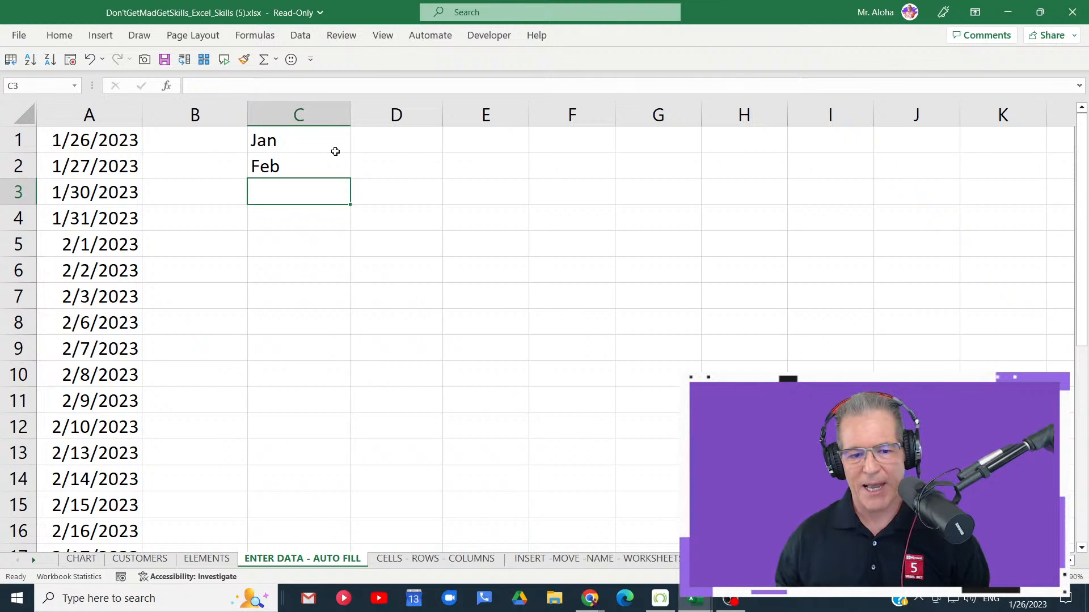
pyautogui.moveTo(335, 151); pyautogui.dragTo(365, 448)
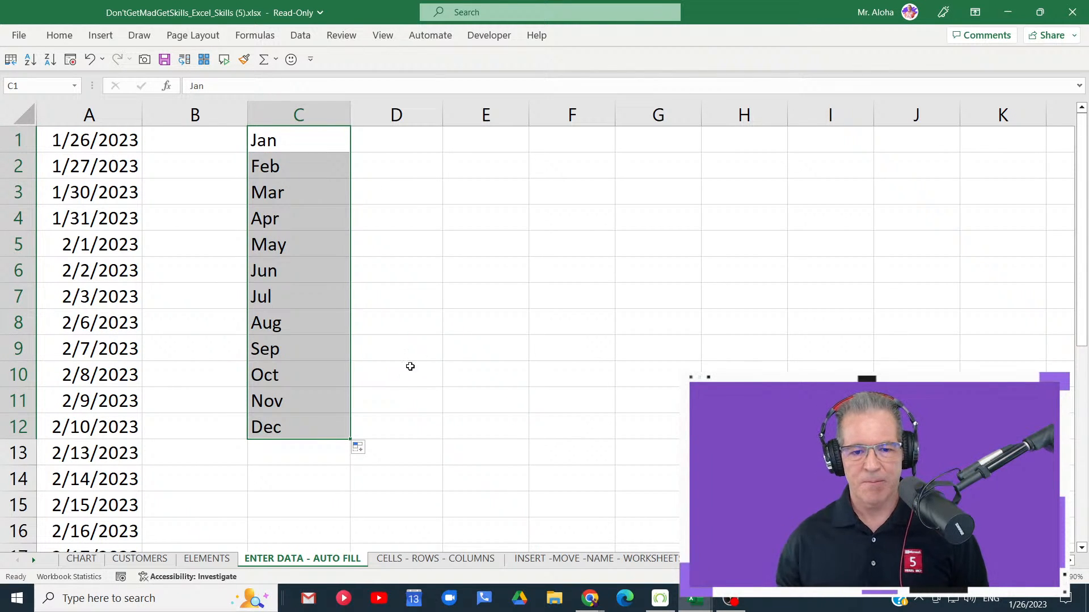
# - Enter 2 in cell E1 and 4 in E2, and AutoFill the number pattern down to E12
pyautogui.click(483, 136)
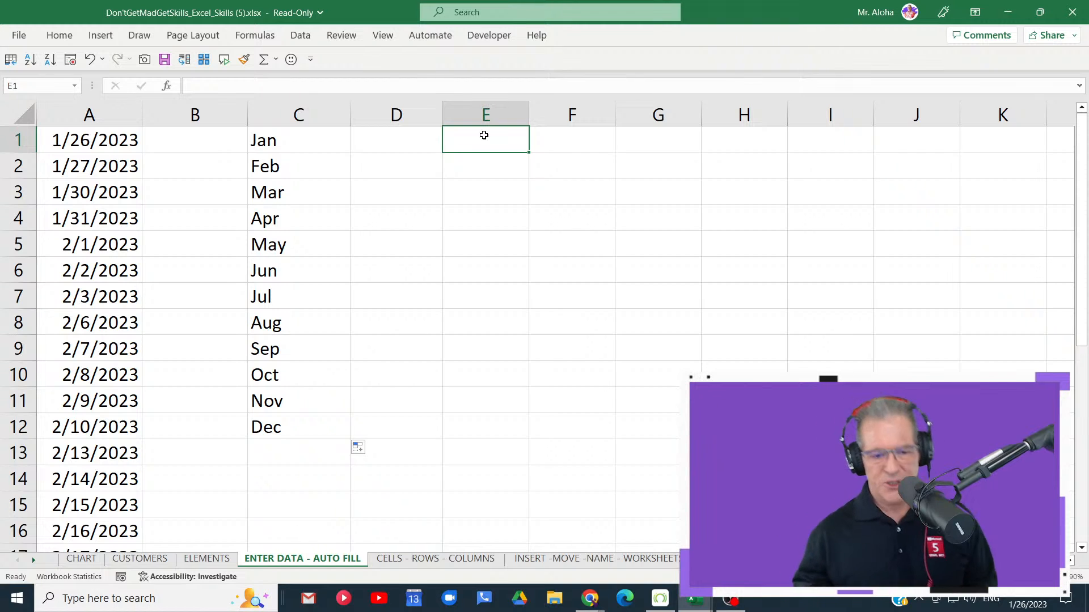
pyautogui.write('2')
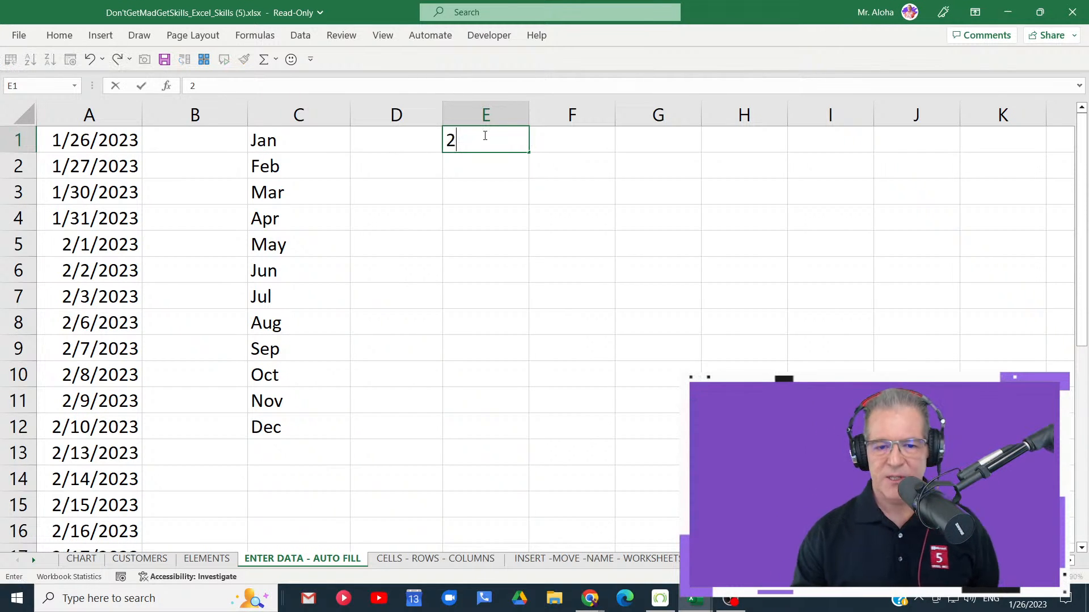
pyautogui.press('Return')
pyautogui.write('4')
pyautogui.press('Return')
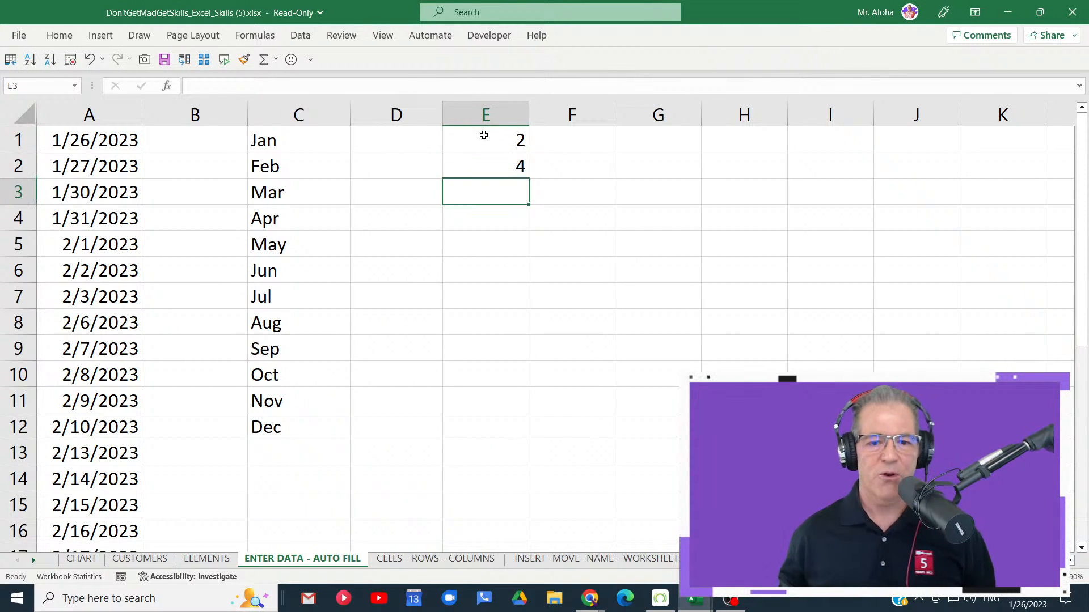
pyautogui.moveTo(484, 136); pyautogui.dragTo(531, 436)
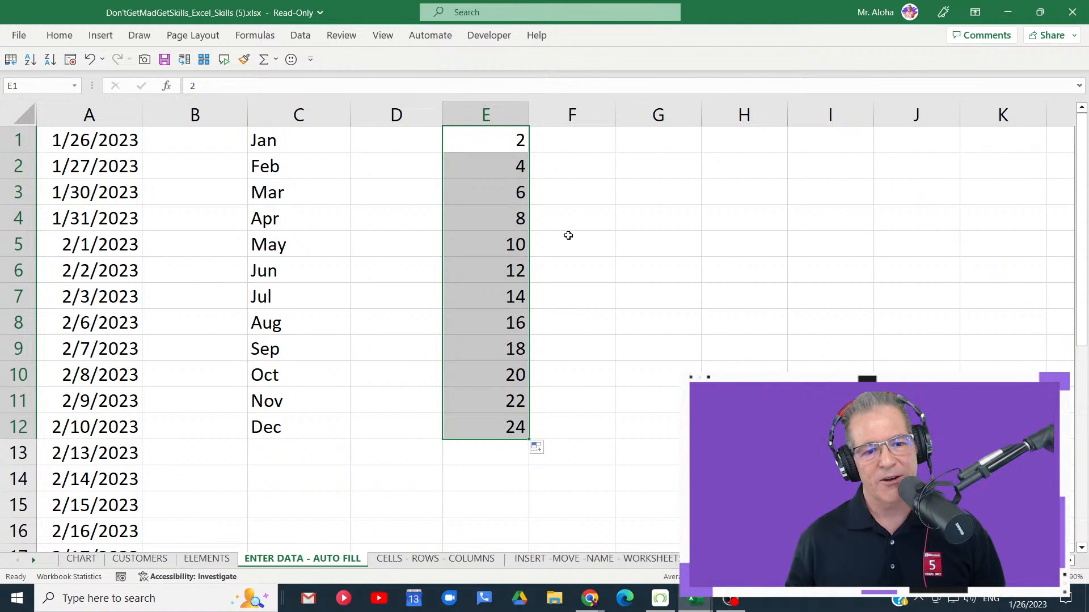
# - Delete columns C through E and the date column A from the worksheet
pyautogui.moveTo(296, 115); pyautogui.dragTo(528, 119)
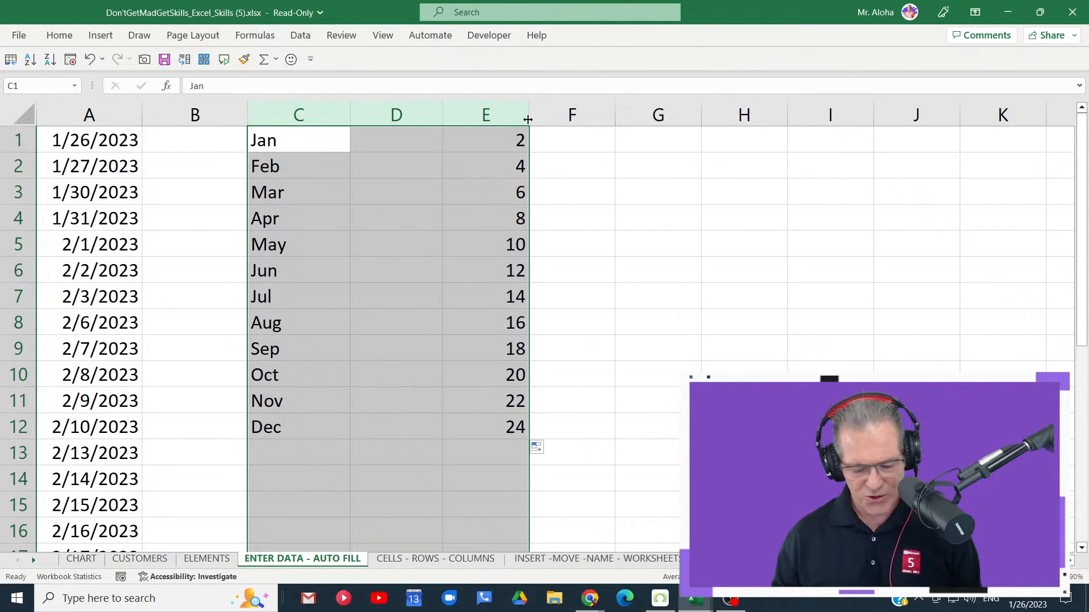
pyautogui.hotkey('ctrl', '-')
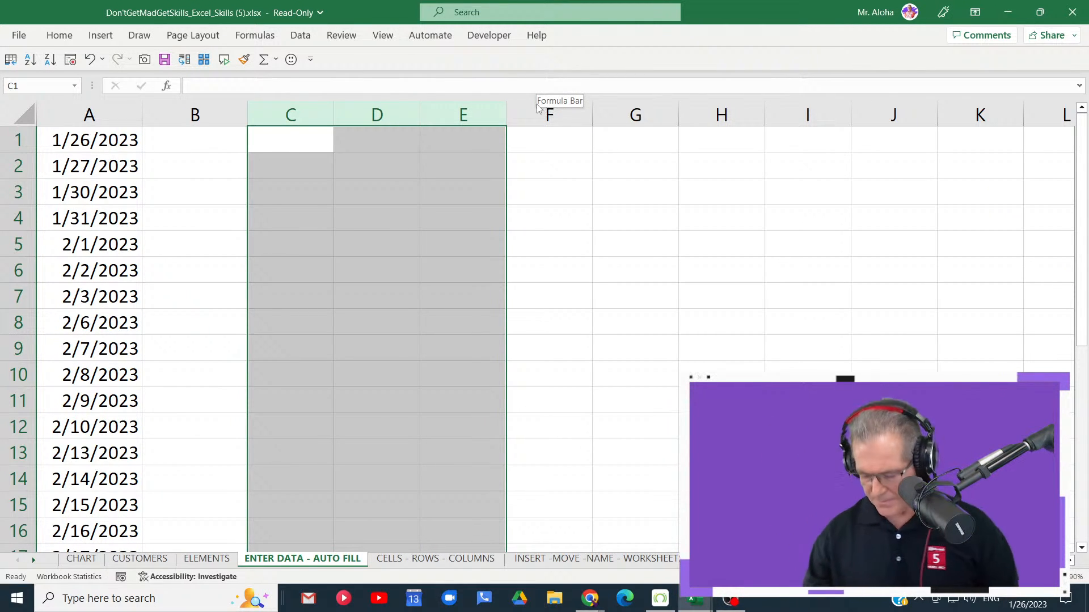
pyautogui.click(268, 137)
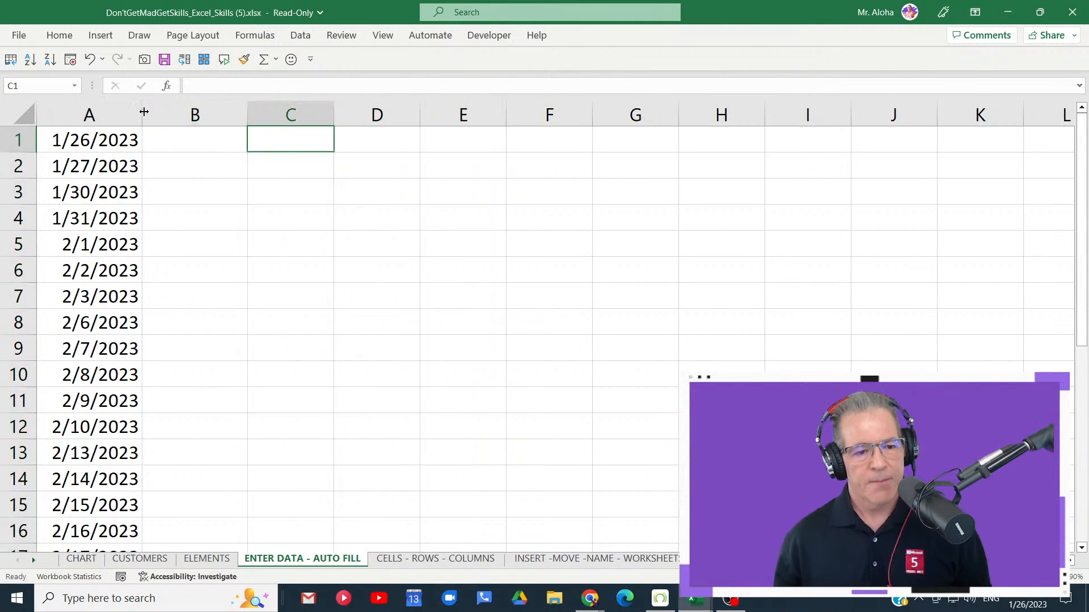
pyautogui.click(110, 113)
pyautogui.hotkey('ctrl', '-')
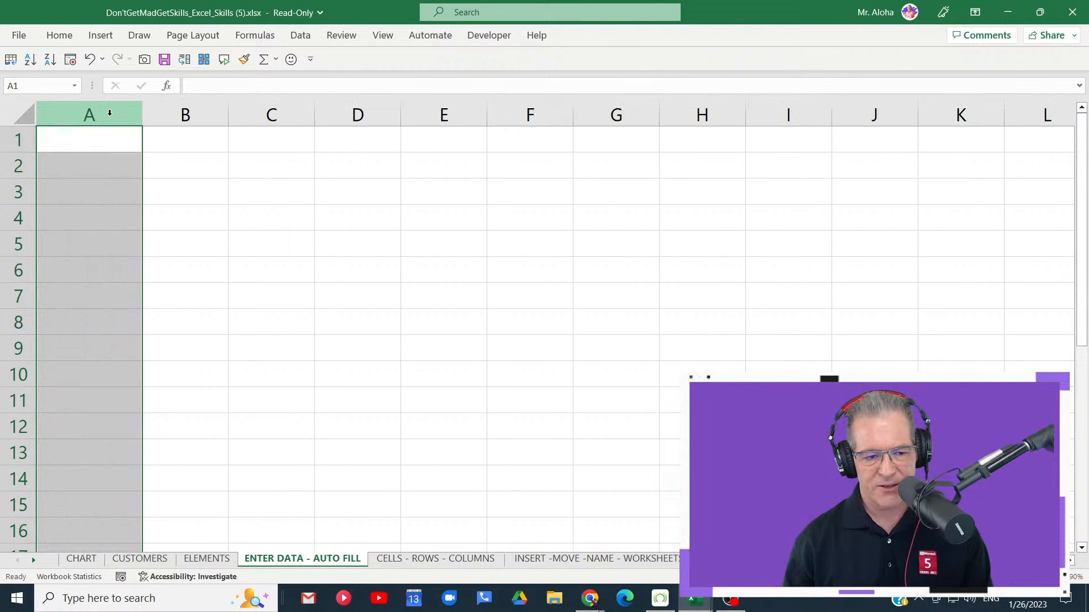
# - Enter Team 1 in cell A1 and AutoFill its custom list down to A7
pyautogui.click(92, 136)
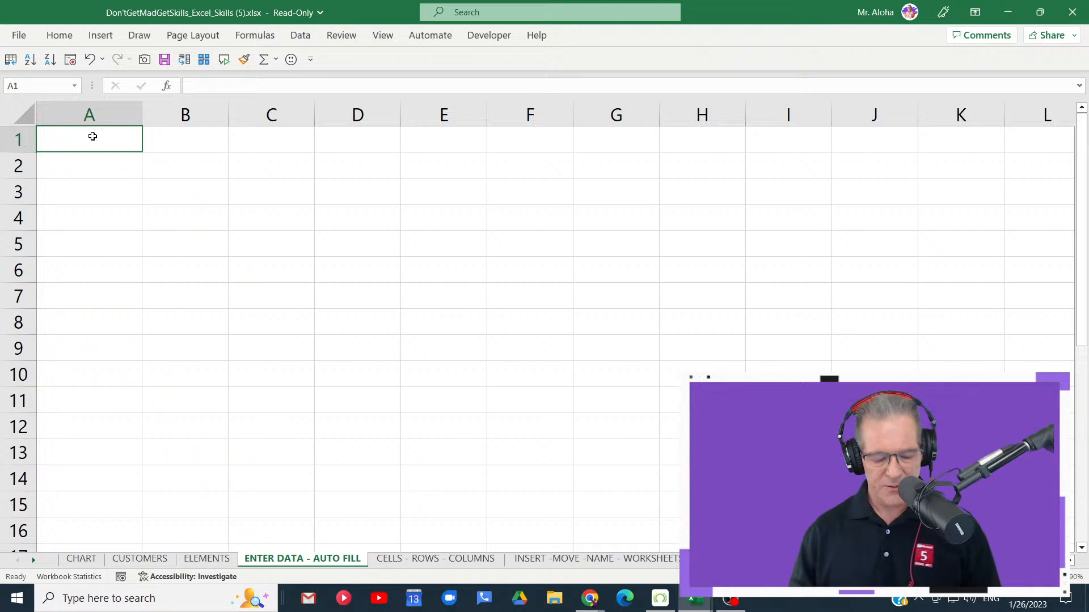
pyautogui.write('Team 1')
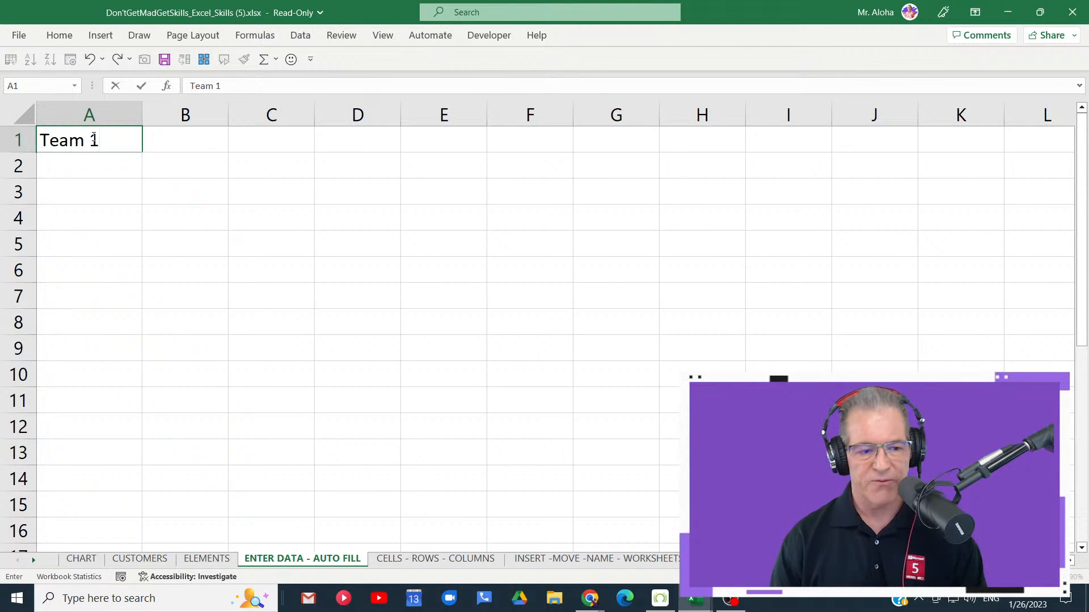
pyautogui.press('Return')
pyautogui.click(94, 139)
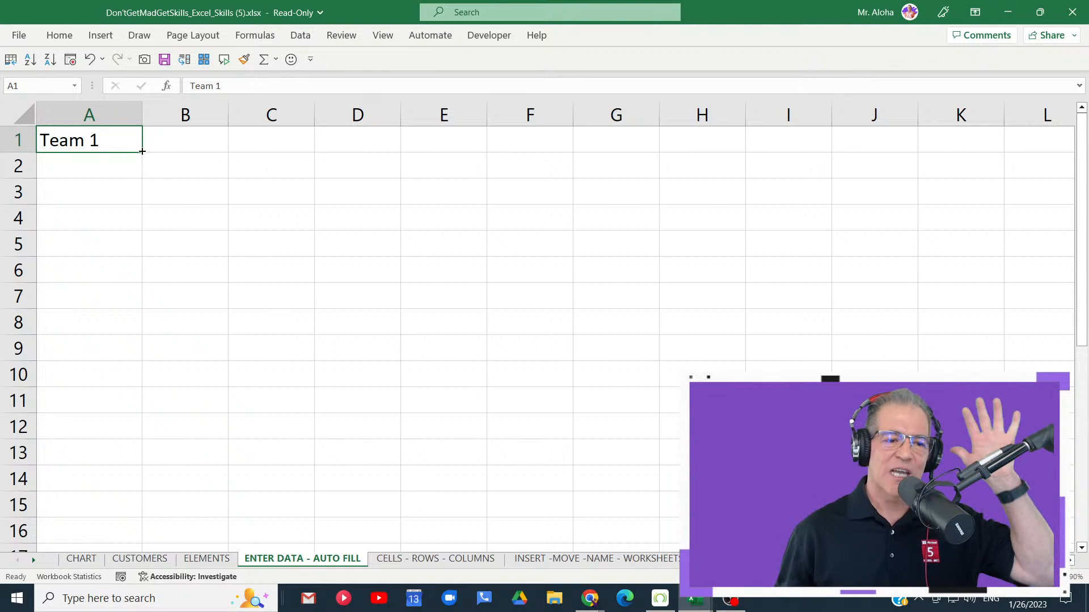
pyautogui.moveTo(142, 151); pyautogui.dragTo(136, 300)
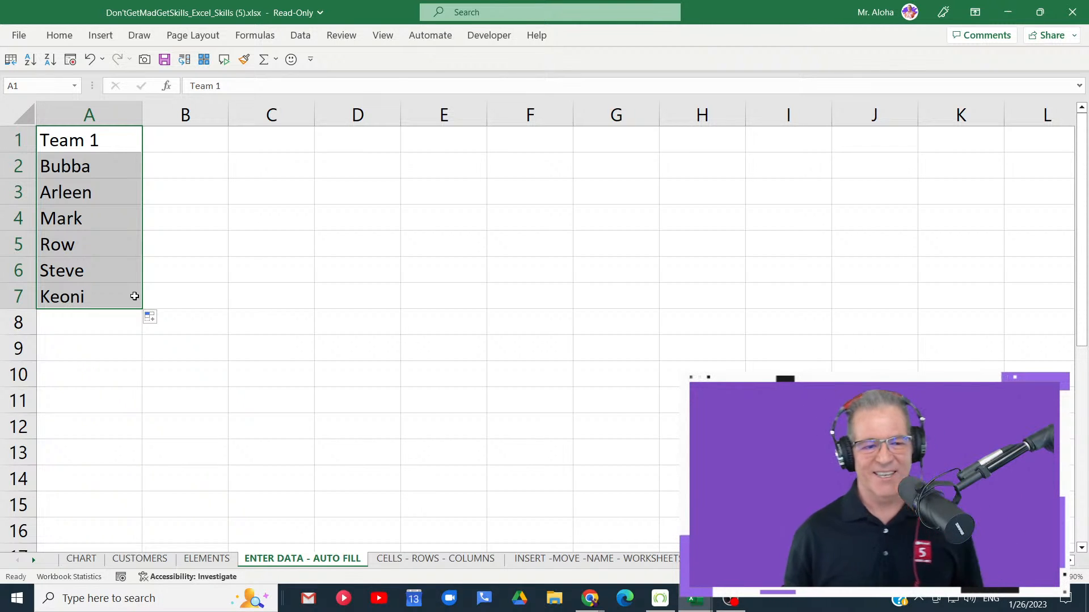
pyautogui.click(77, 166)
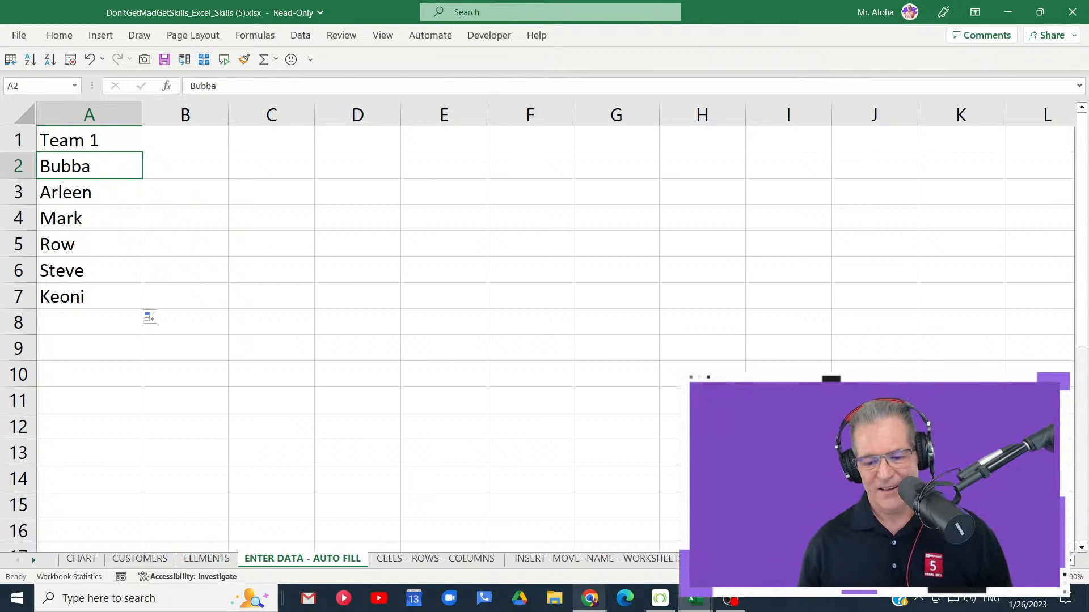
# - Switch to Chrome, dismiss the pop-up on the 2023 Excel VIP Membership page, and examine the trial offer and listed courses
pyautogui.moveTo(588, 605)
pyautogui.click(573, 533)
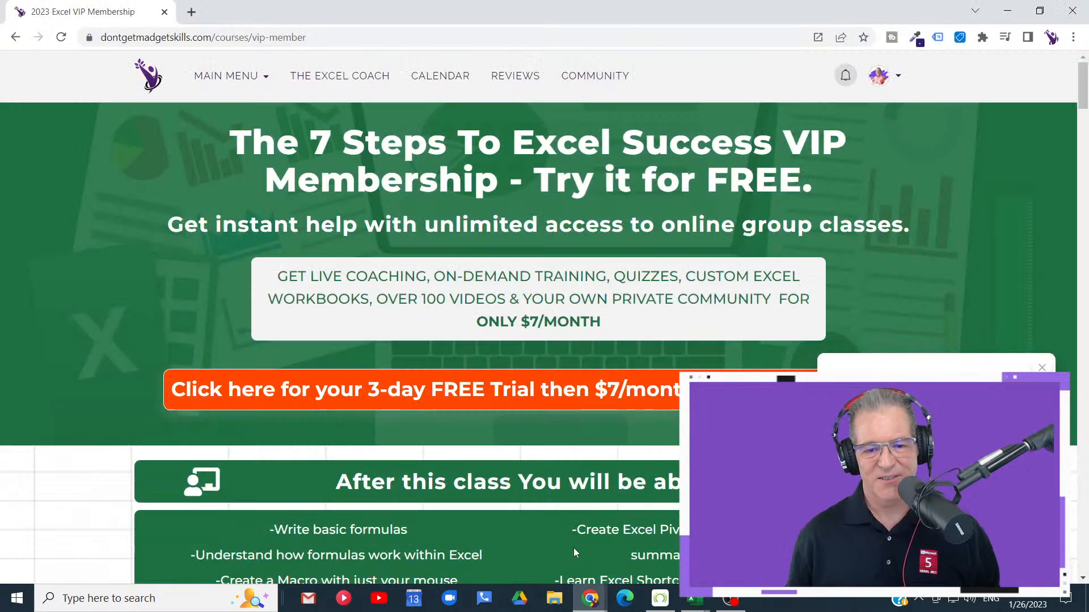
pyautogui.click(1037, 368)
pyautogui.scroll(-1, 849, 224)
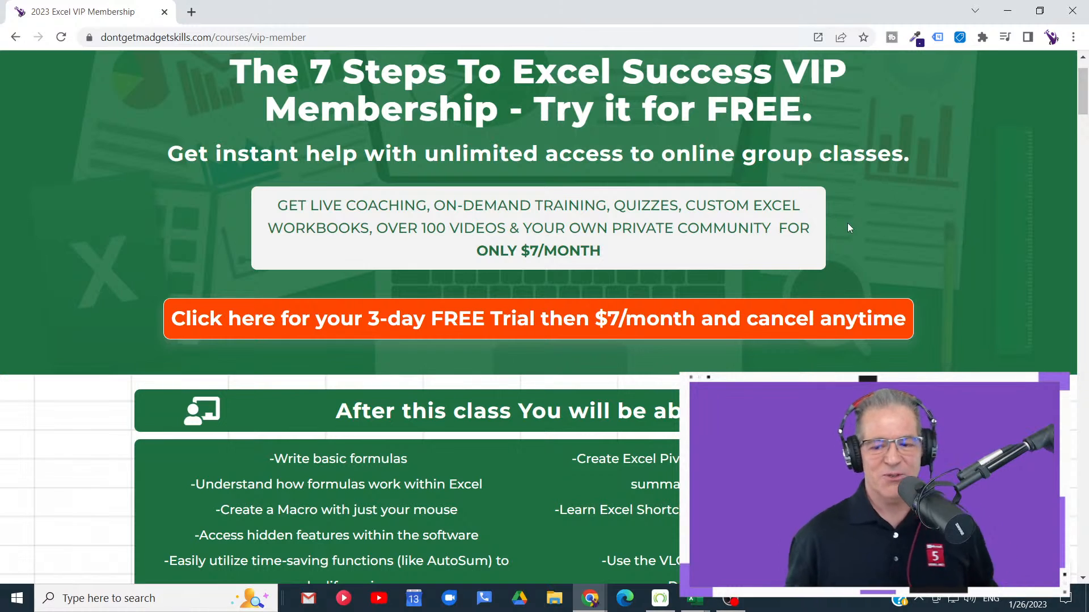
pyautogui.click(1003, 19)
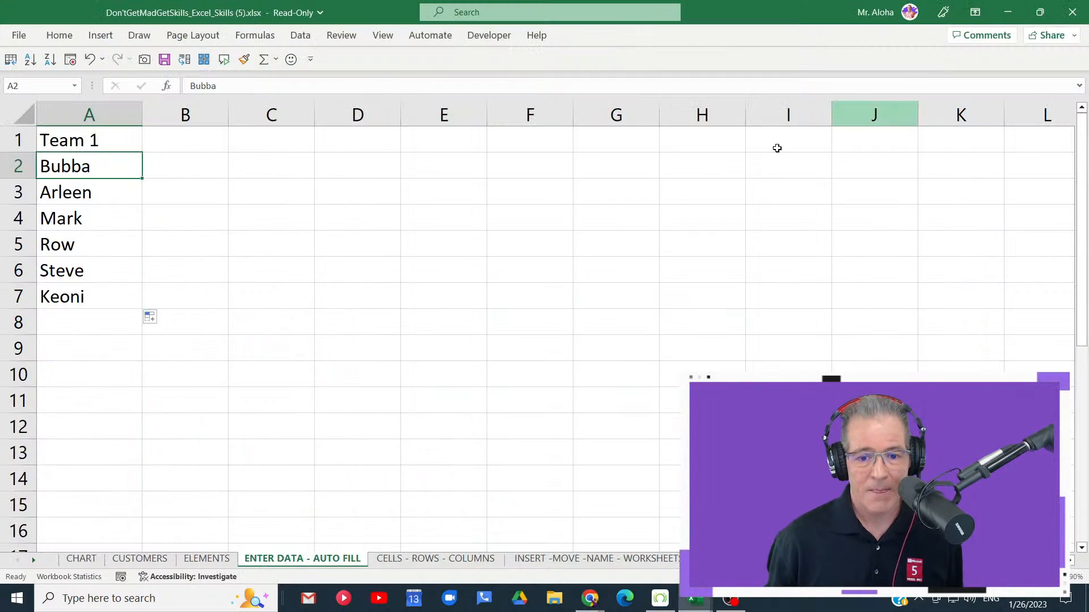
pyautogui.moveTo(595, 607)
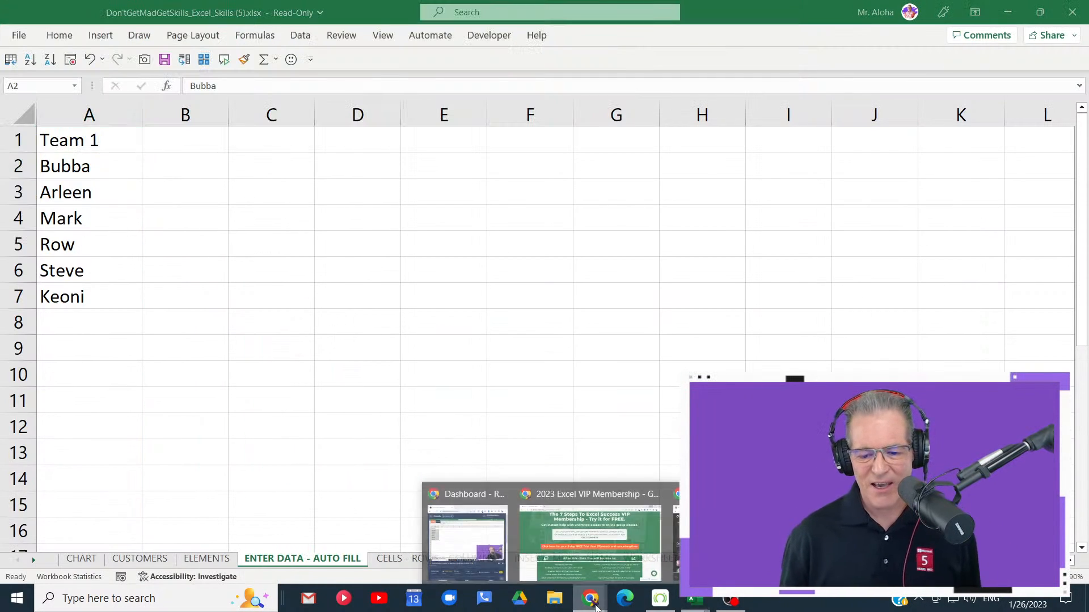
pyautogui.click(576, 519)
pyautogui.scroll(-10, 579, 413)
pyautogui.scroll(-7, 576, 369)
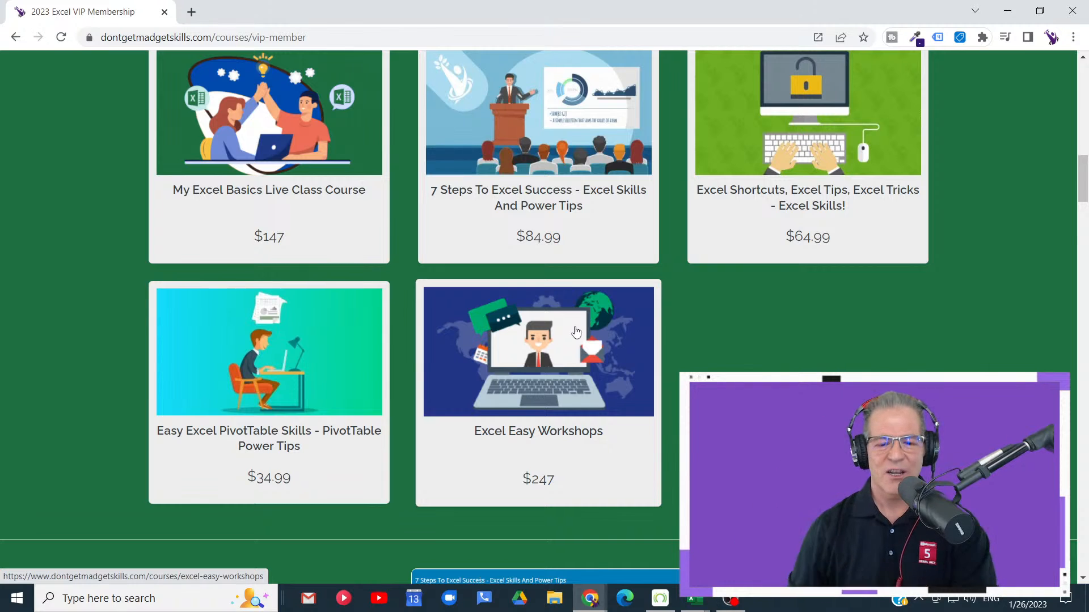
pyautogui.scroll(2, 717, 315)
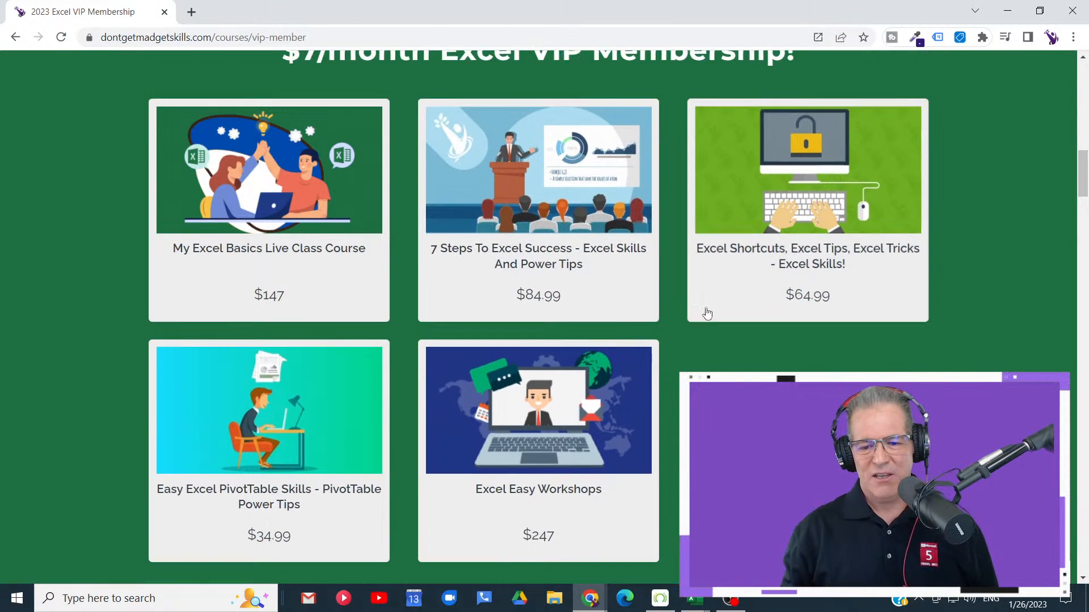
pyautogui.scroll(-1, 669, 224)
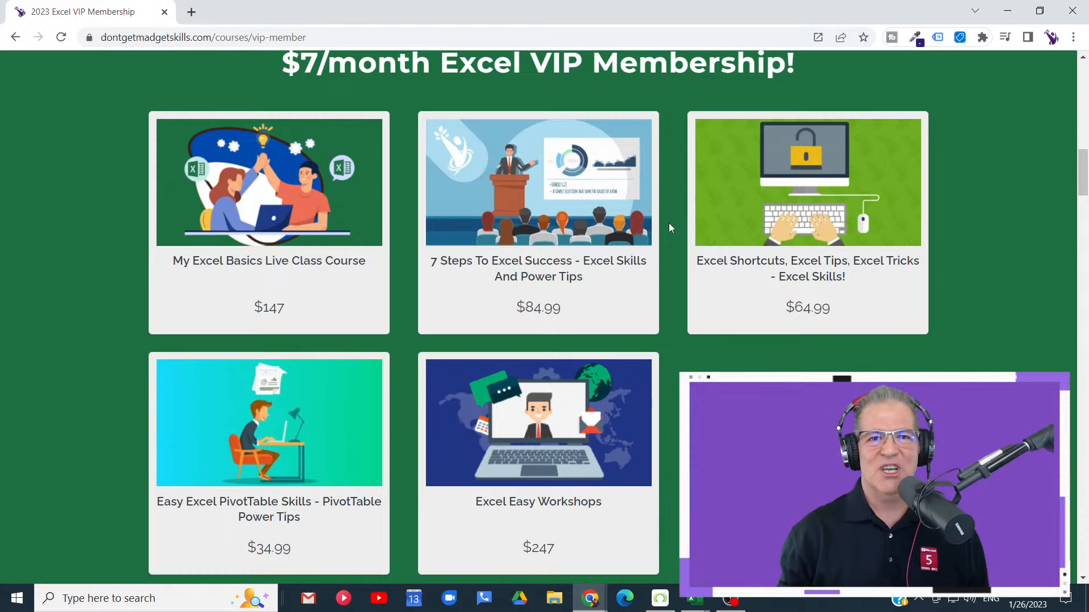
# - Examine the Live Online Classes section and the top courses included in the $7/month Excel VIP Membership
pyautogui.scroll(-1, 668, 228)
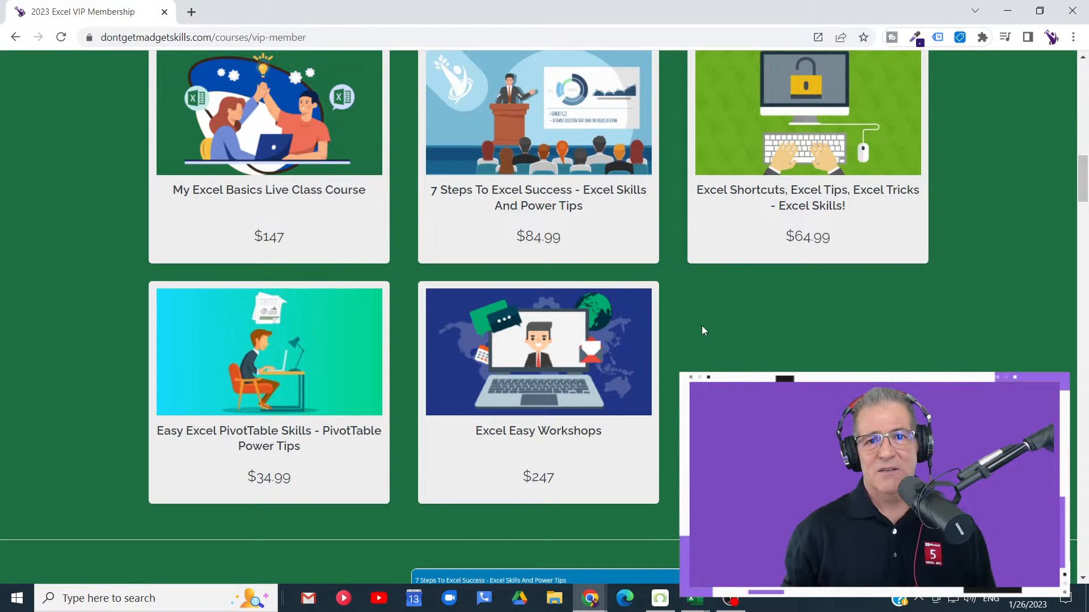
pyautogui.scroll(10, 702, 330)
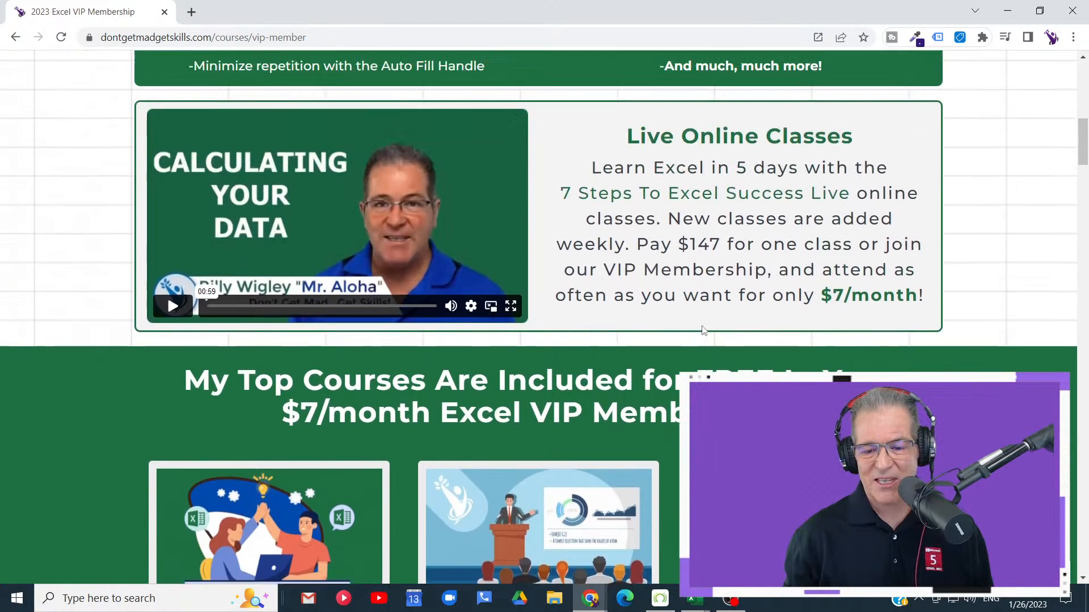
pyautogui.scroll(-14, 704, 330)
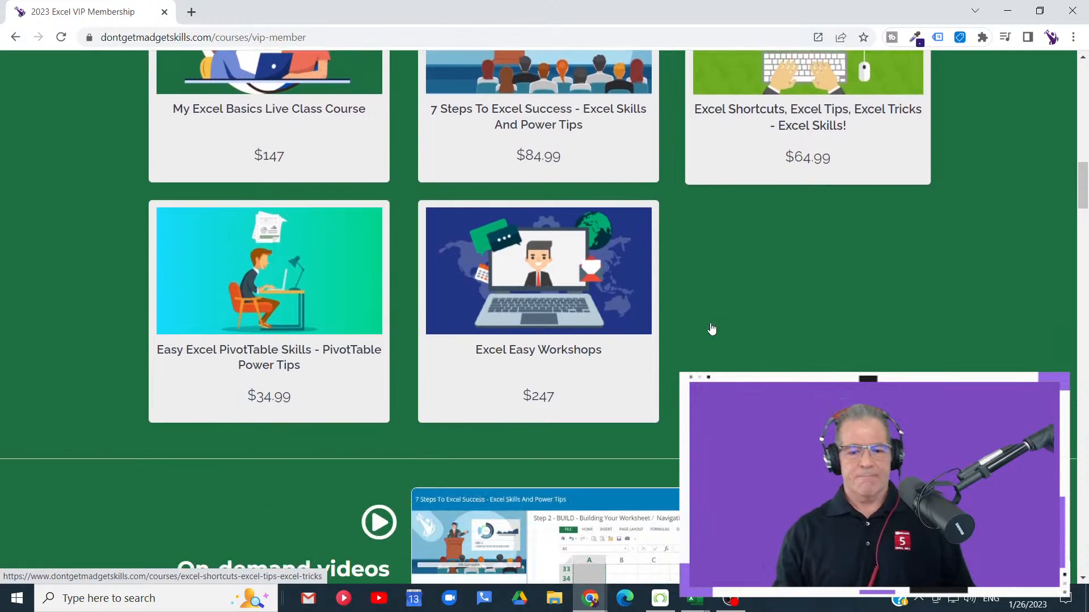
pyautogui.scroll(11, 709, 316)
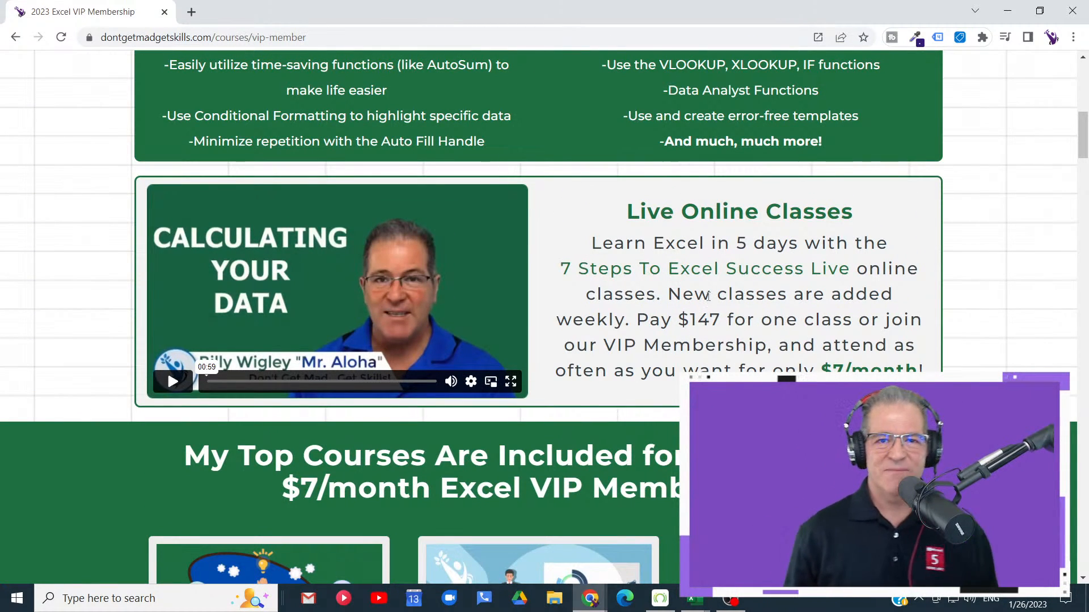
pyautogui.scroll(1, 708, 297)
pyautogui.scroll(-6, 707, 295)
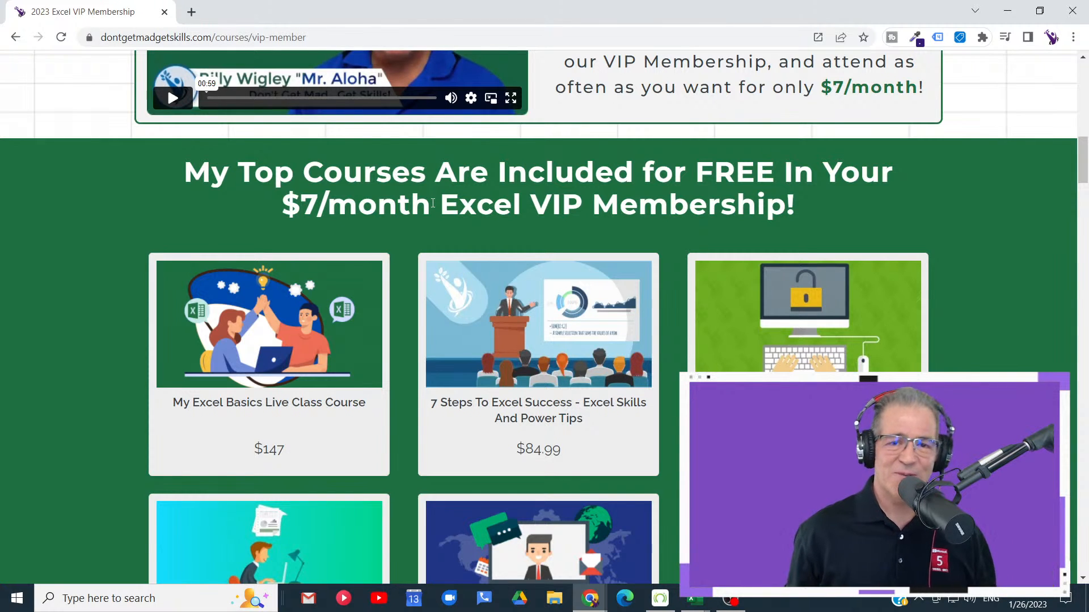
pyautogui.scroll(-3, 533, 241)
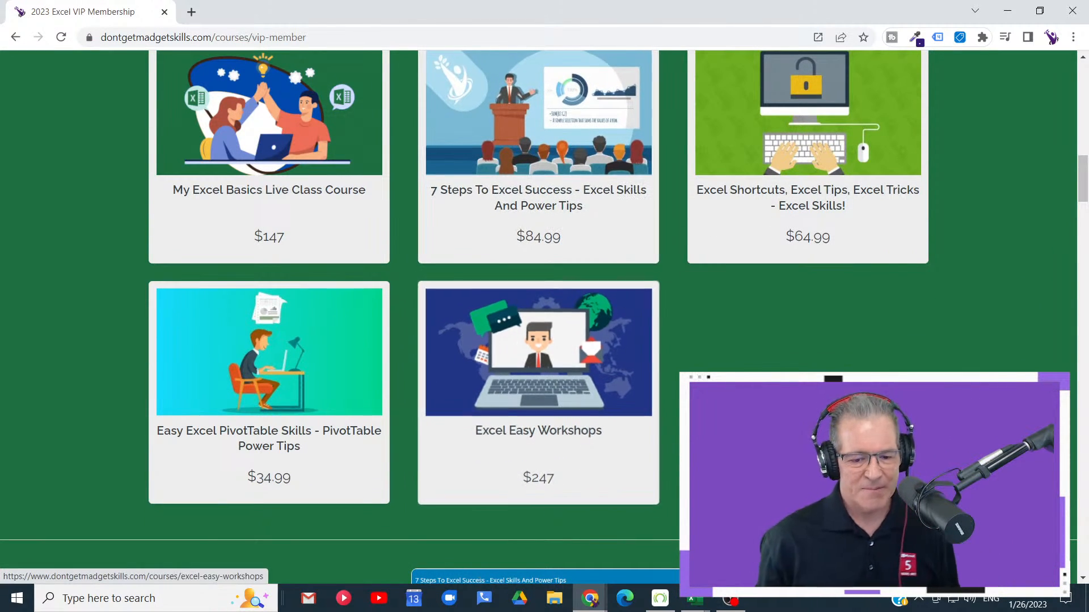
pyautogui.scroll(-1, 777, 317)
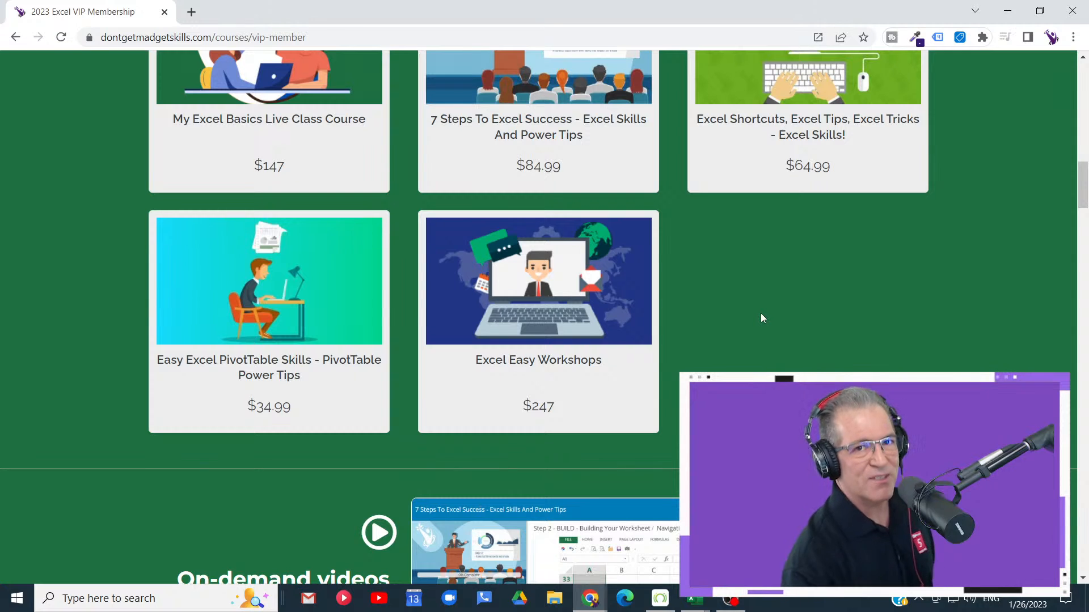
pyautogui.scroll(5, 761, 318)
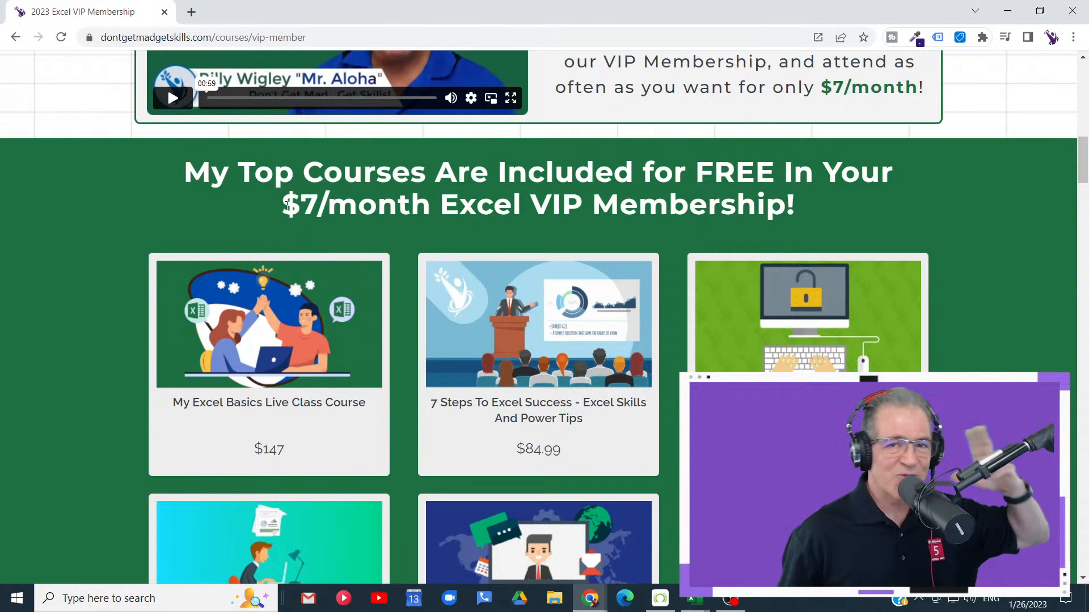
# - Switch back to Excel and delete column A, which holds the Team 1 list
pyautogui.click(1009, 11)
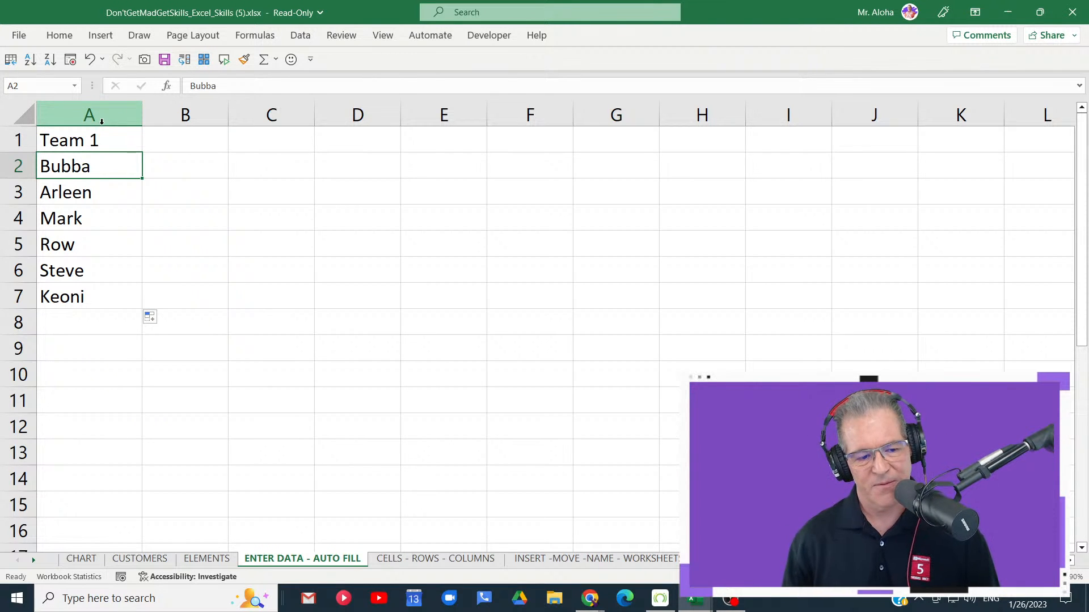
pyautogui.click(97, 110)
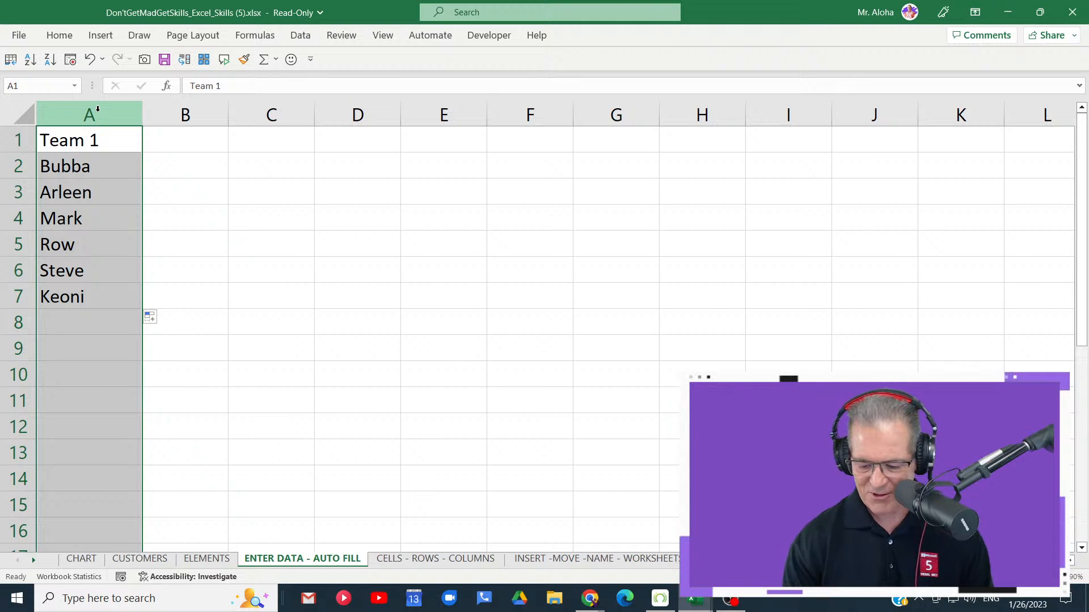
pyautogui.hotkey('ctrl', '-')
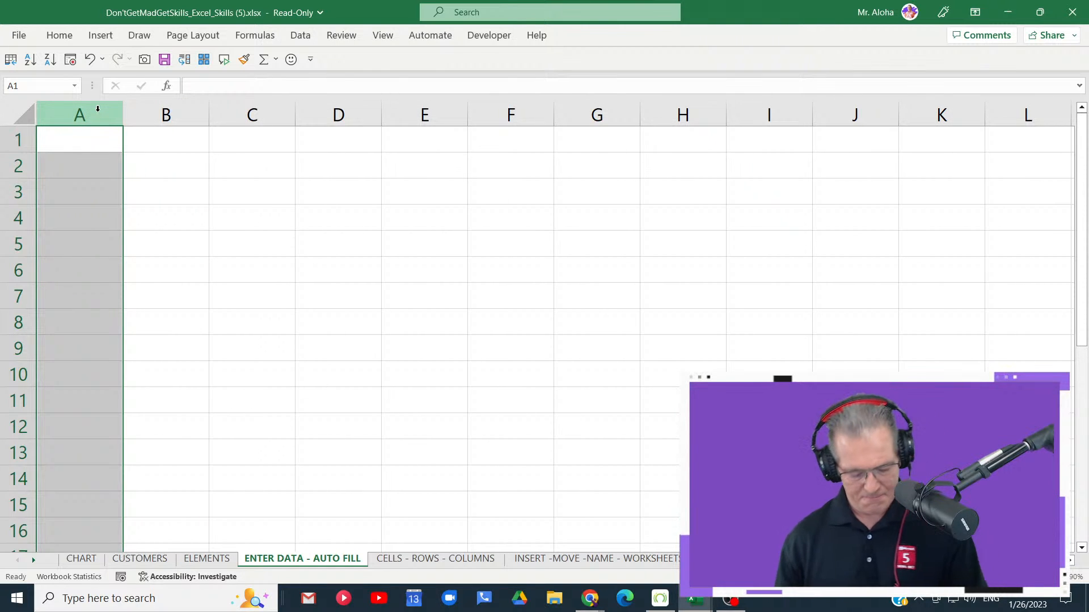
# - Enter the heading Keyboard Shortcuts in cell A1
pyautogui.click(79, 145)
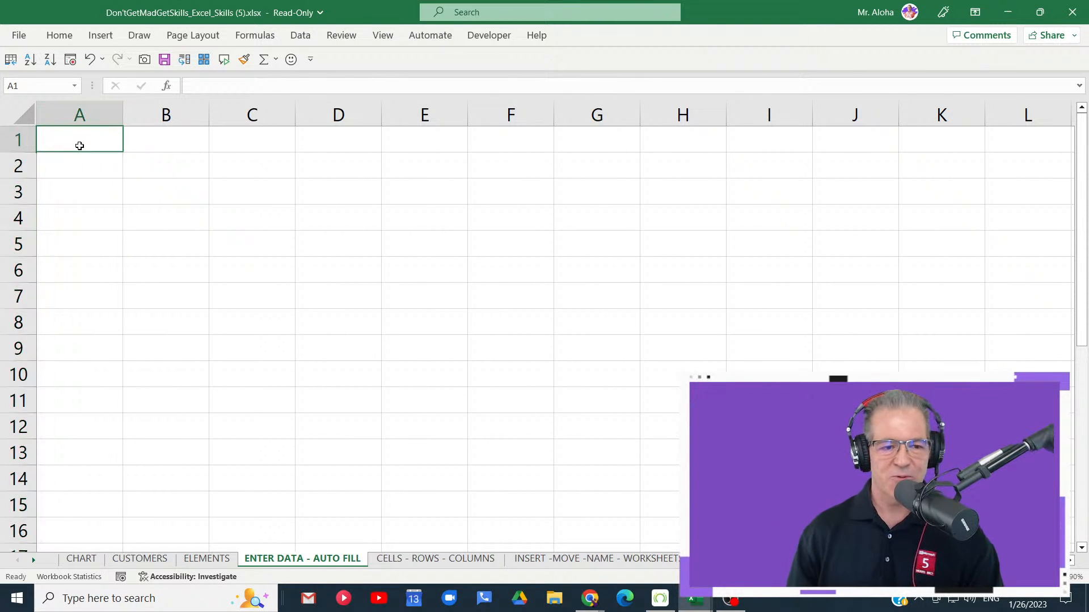
pyautogui.keyDown('ctrl'); pyautogui.scroll(2, 79, 146); pyautogui.keyUp('ctrl')
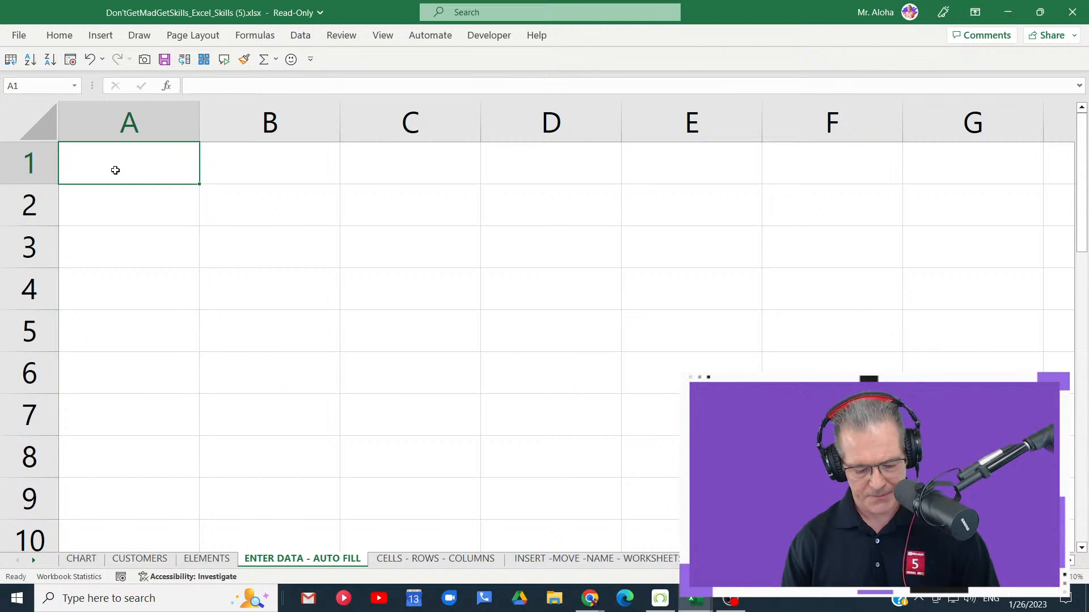
pyautogui.write('Key')
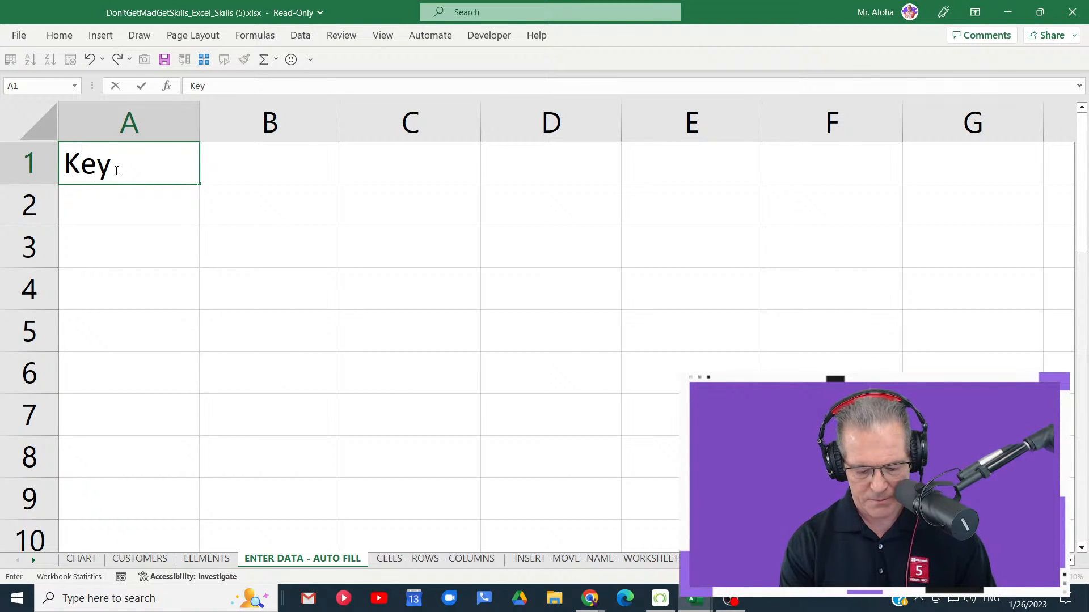
pyautogui.write('board Sho')
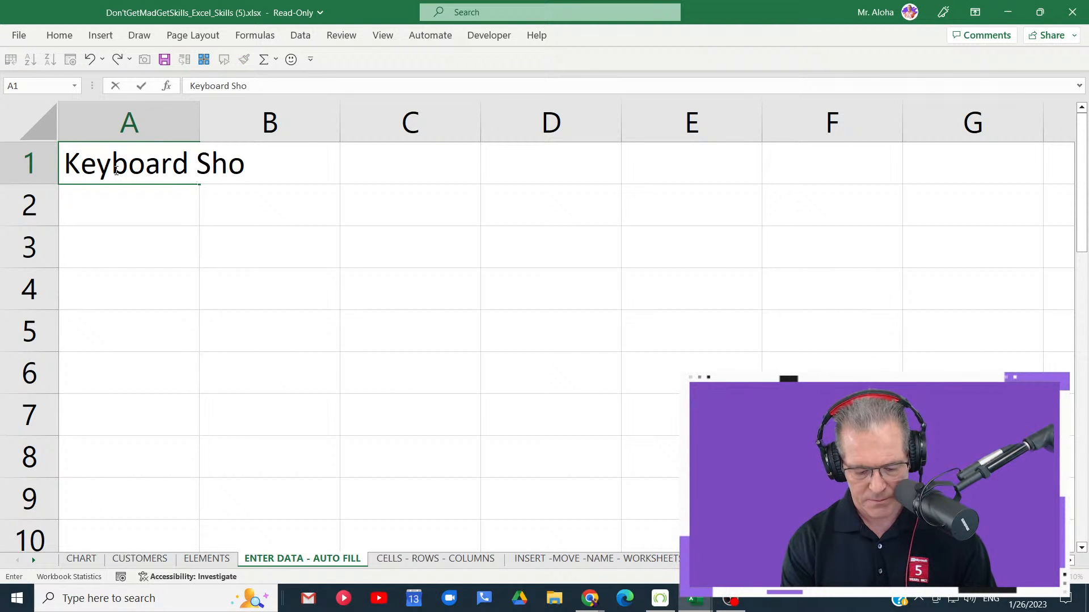
pyautogui.write('rtcuts')
pyautogui.press('Return')
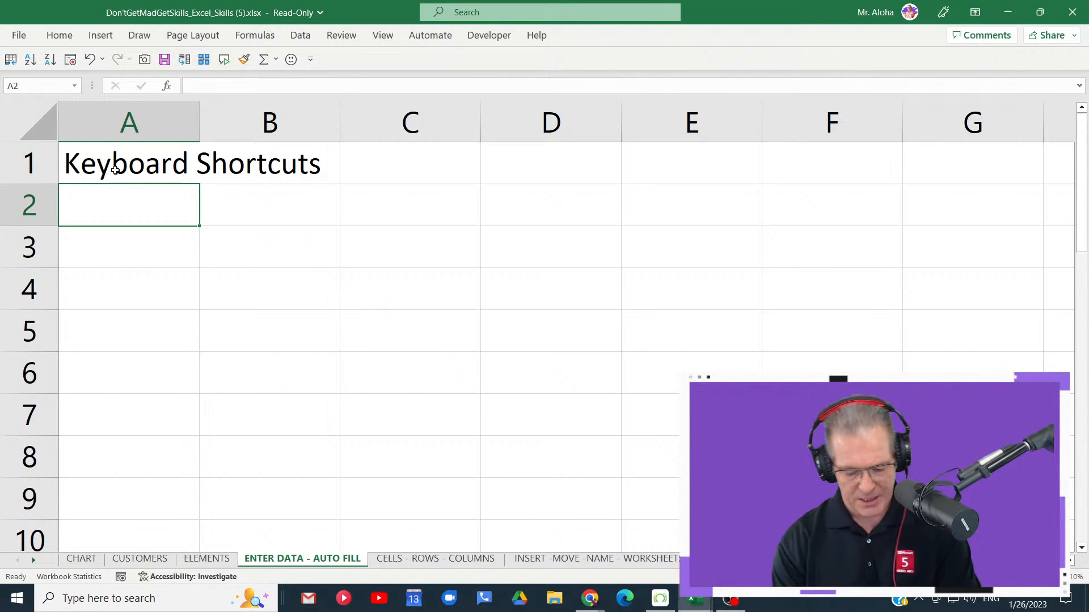
# - Enter Cut in cell A2 and AutoFill its custom list down to A7
pyautogui.write('C')
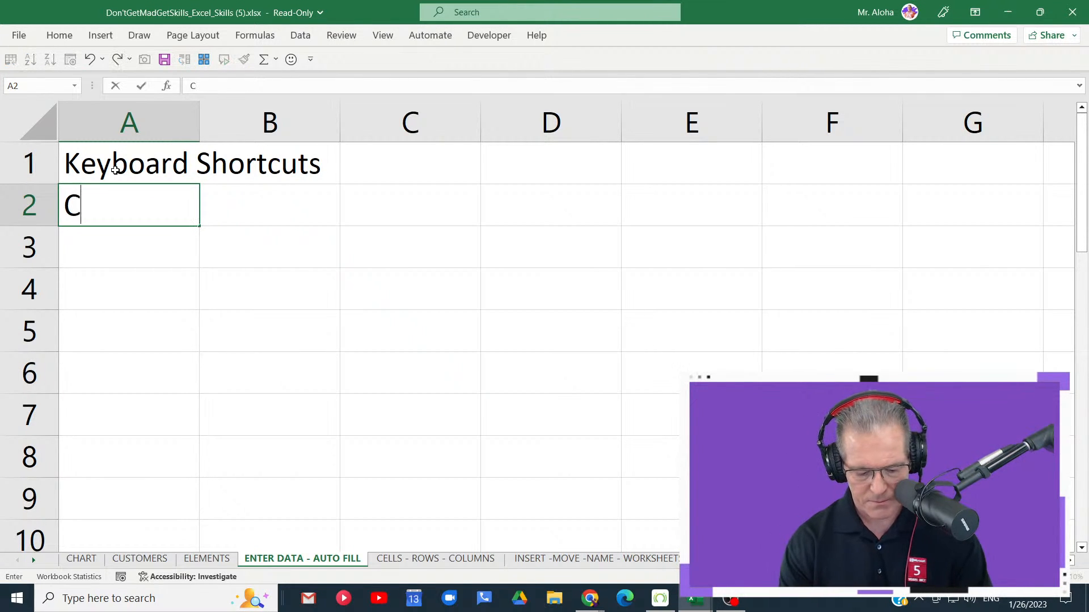
pyautogui.write('trl')
pyautogui.press('BackSpace')
pyautogui.press('BackSpace')
pyautogui.press('BackSpace')
pyautogui.press('BackSpace')
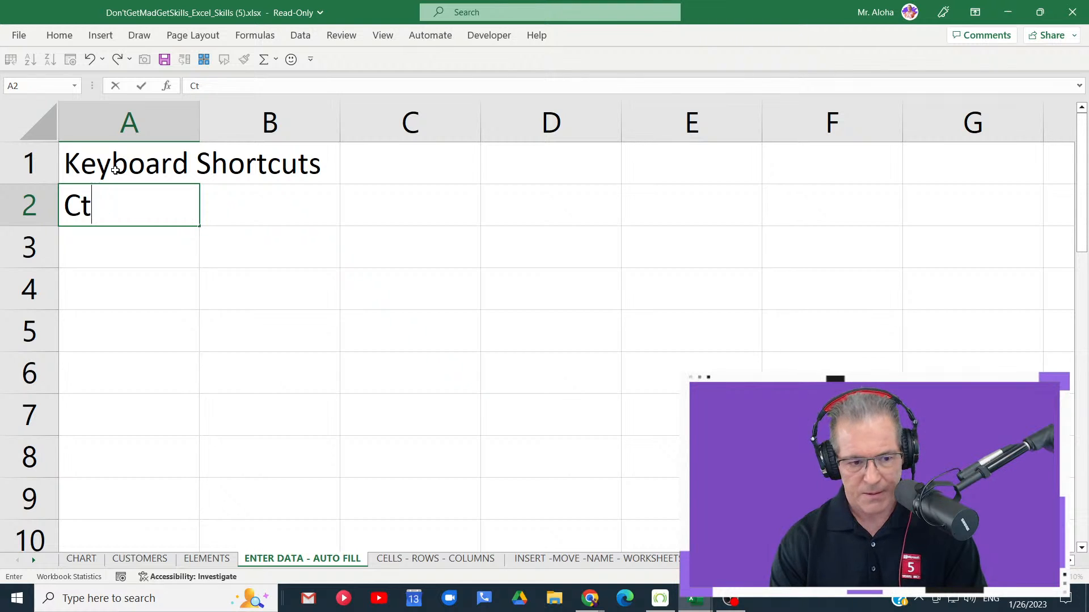
pyautogui.write('Cut')
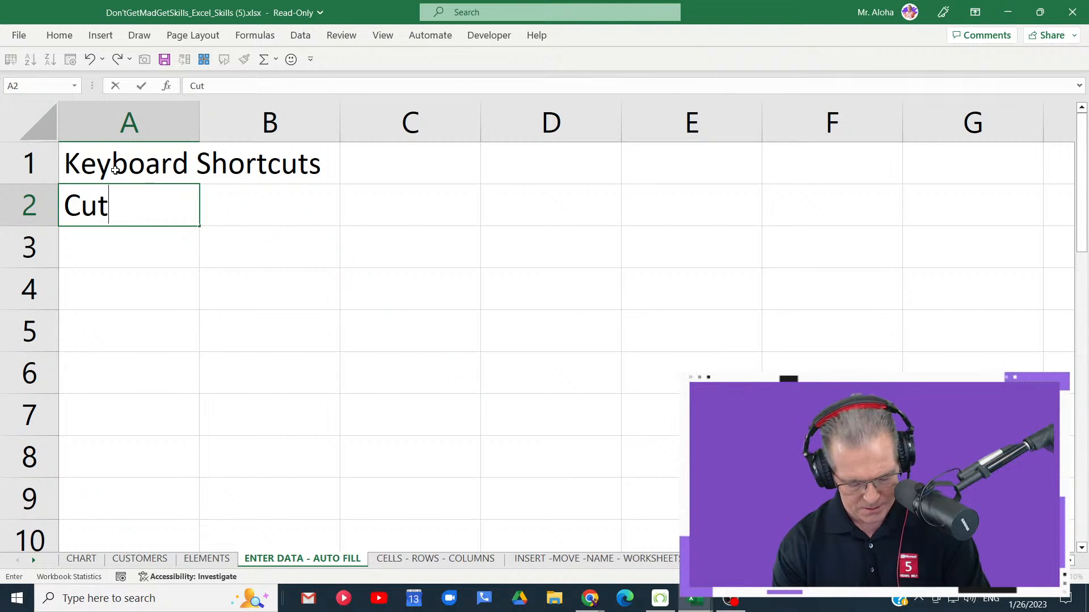
pyautogui.press('Return')
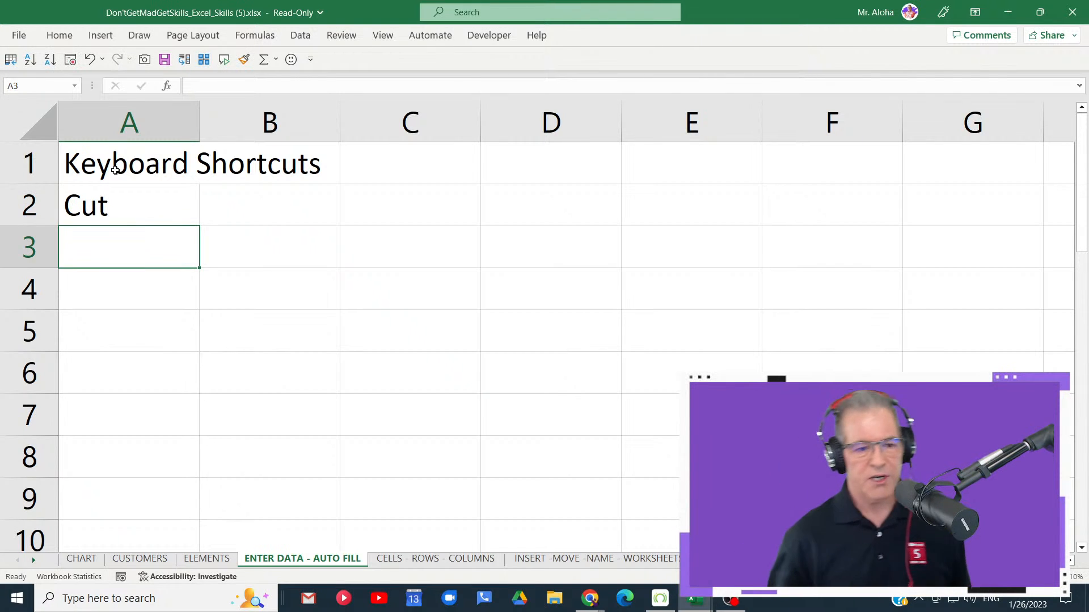
pyautogui.click(142, 206)
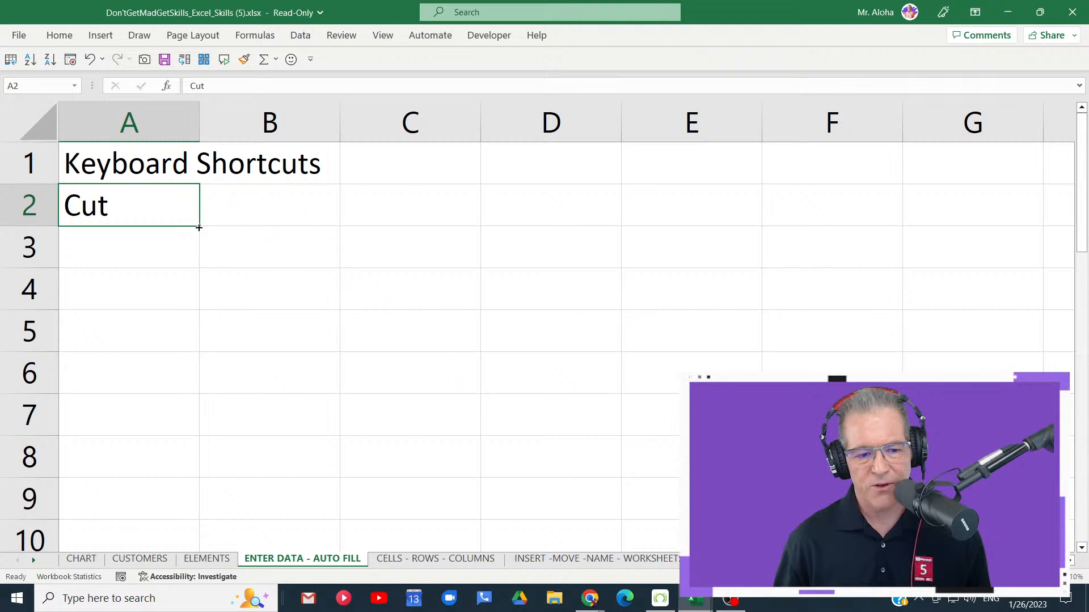
pyautogui.moveTo(199, 227); pyautogui.dragTo(199, 450)
pyautogui.click(280, 214)
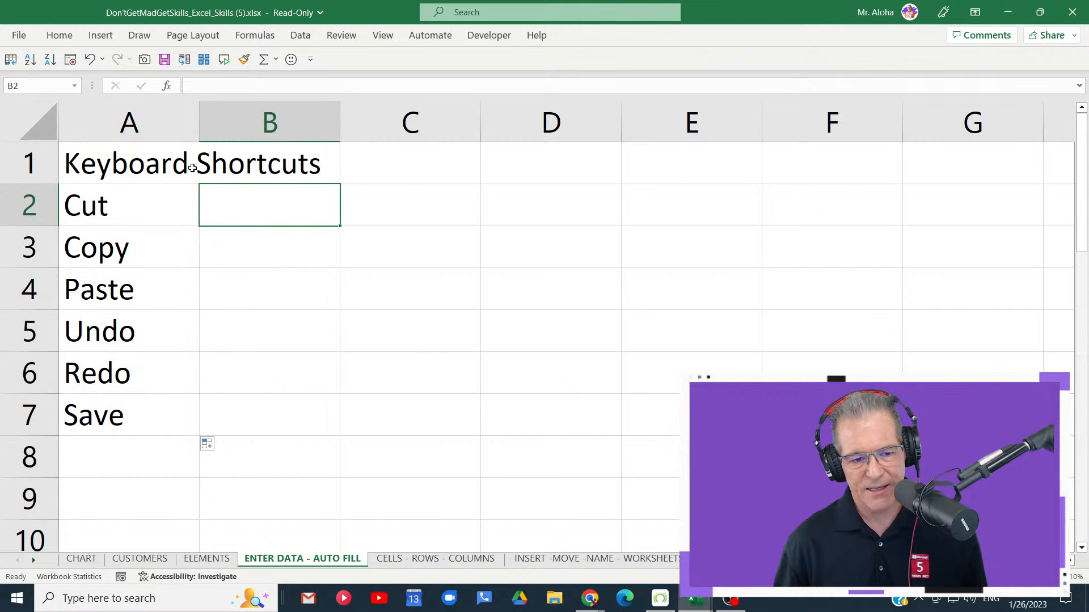
# - Make the Keyboard Shortcuts heading bold and merge and center it across A1:B1
pyautogui.click(187, 164)
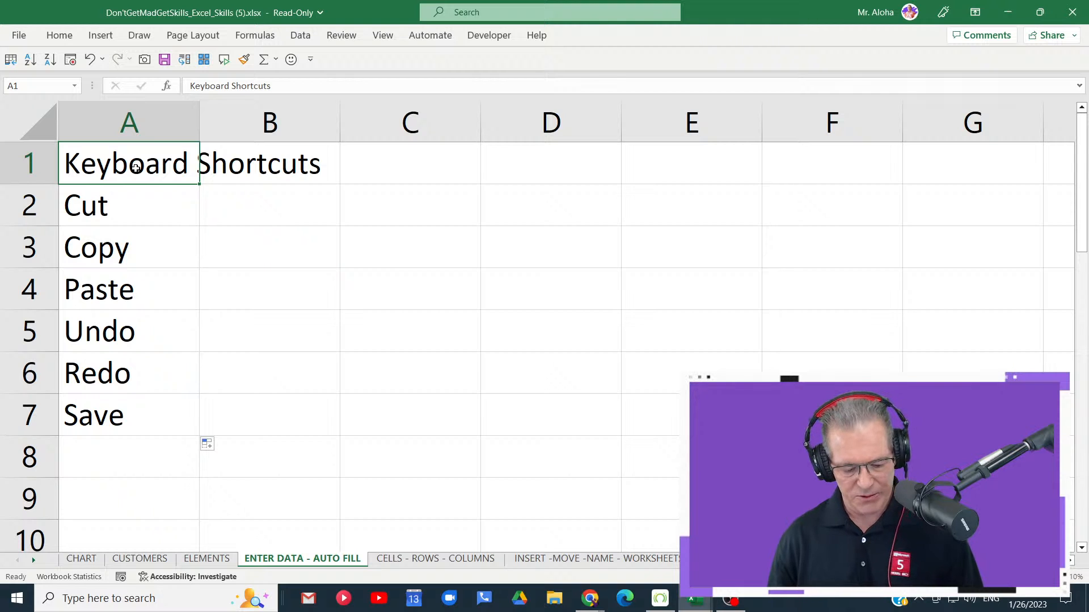
pyautogui.hotkey('ctrl', 'b')
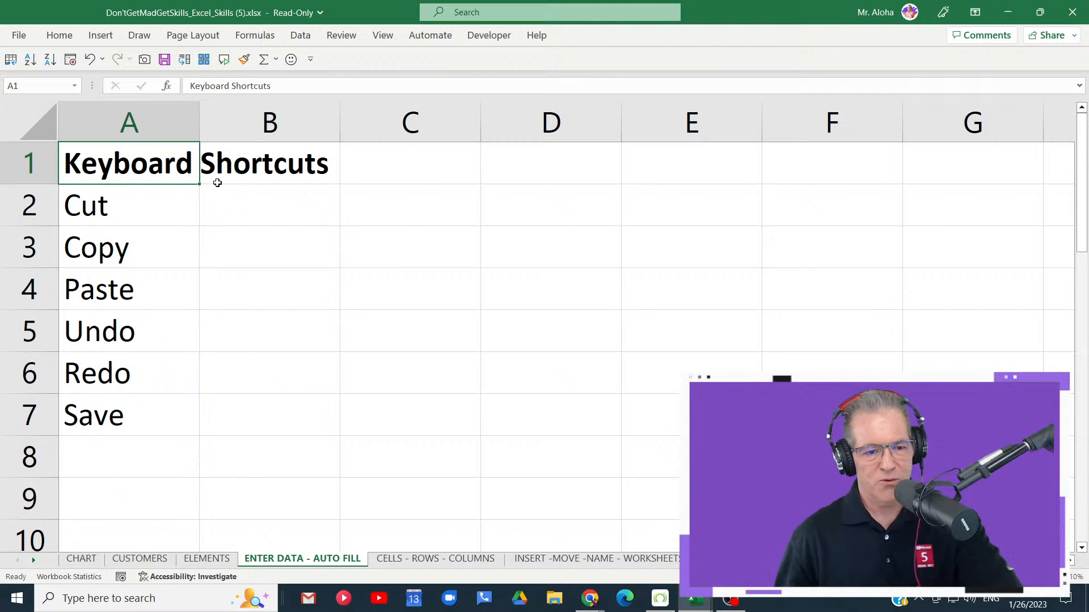
pyautogui.moveTo(144, 163); pyautogui.dragTo(258, 171)
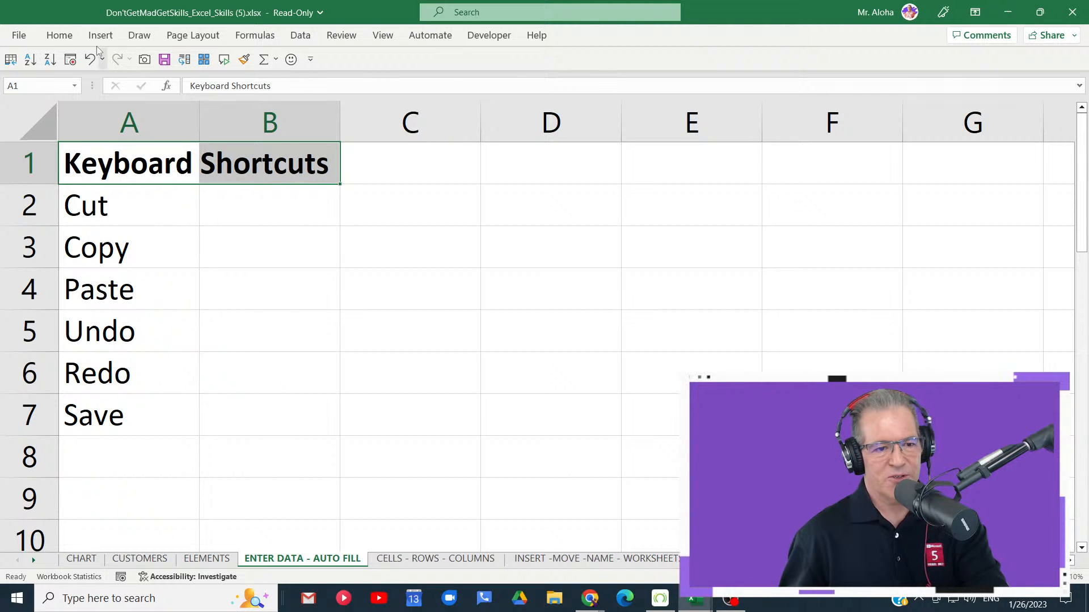
pyautogui.click(60, 35)
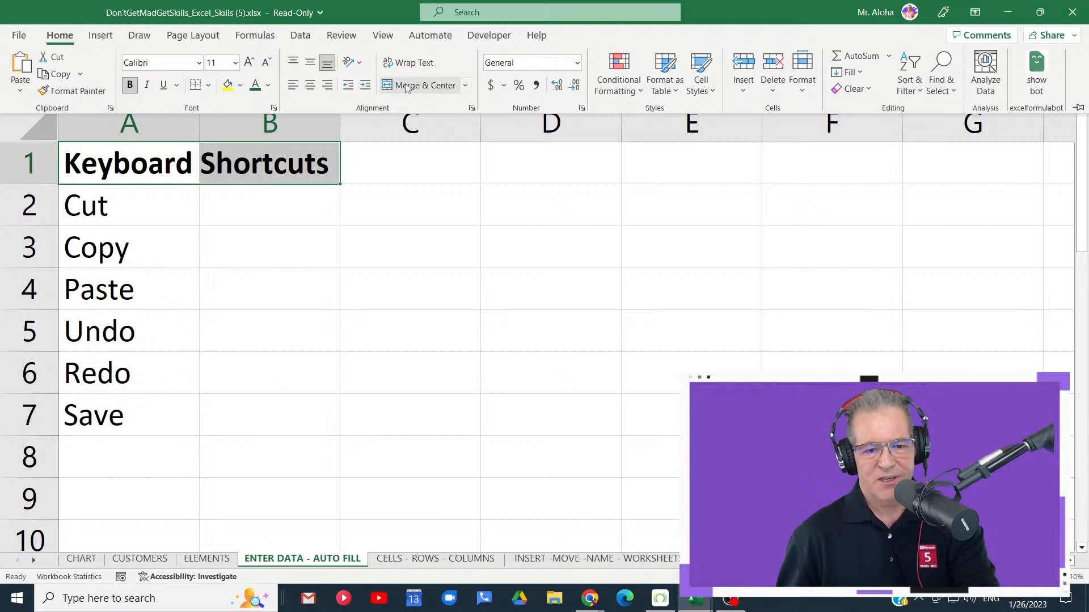
pyautogui.click(406, 86)
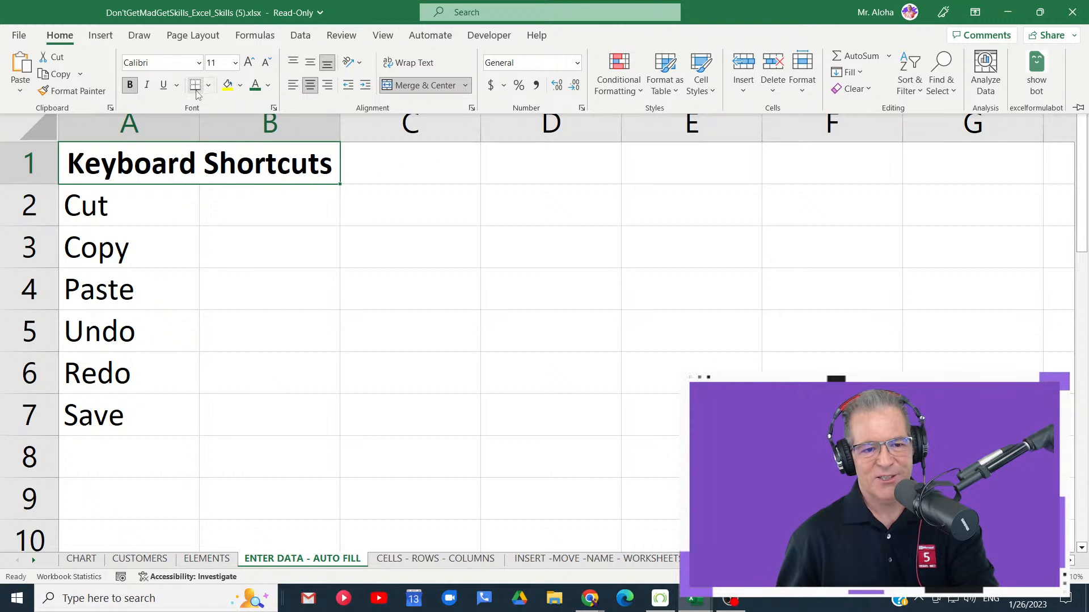
pyautogui.click(324, 236)
pyautogui.click(280, 280)
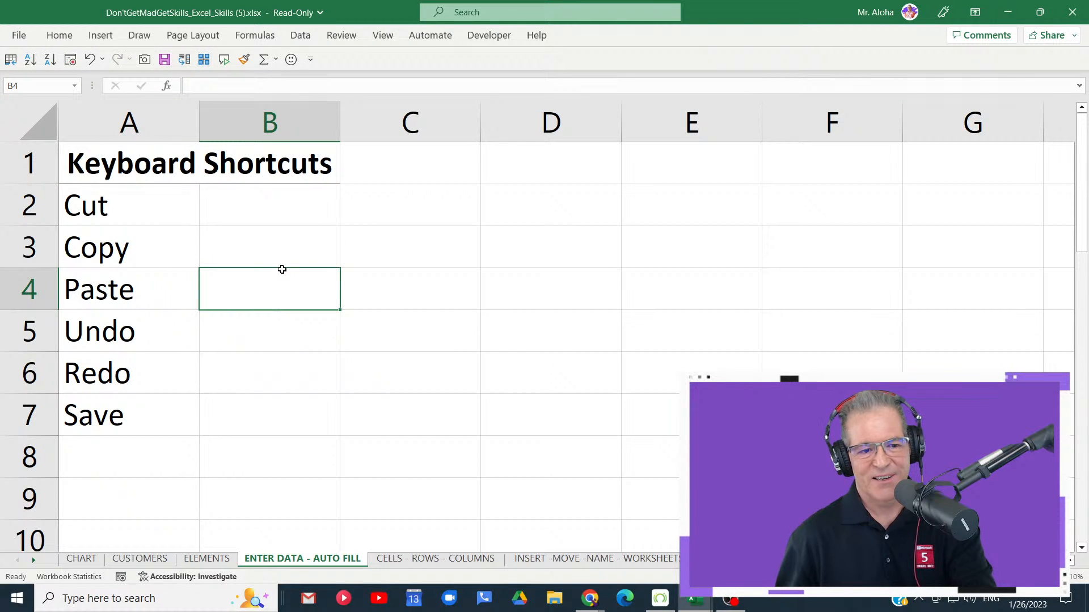
# - Enter Ctrl+X in cell B2 and AutoFill the matching shortcut list down to B7
pyautogui.click(265, 210)
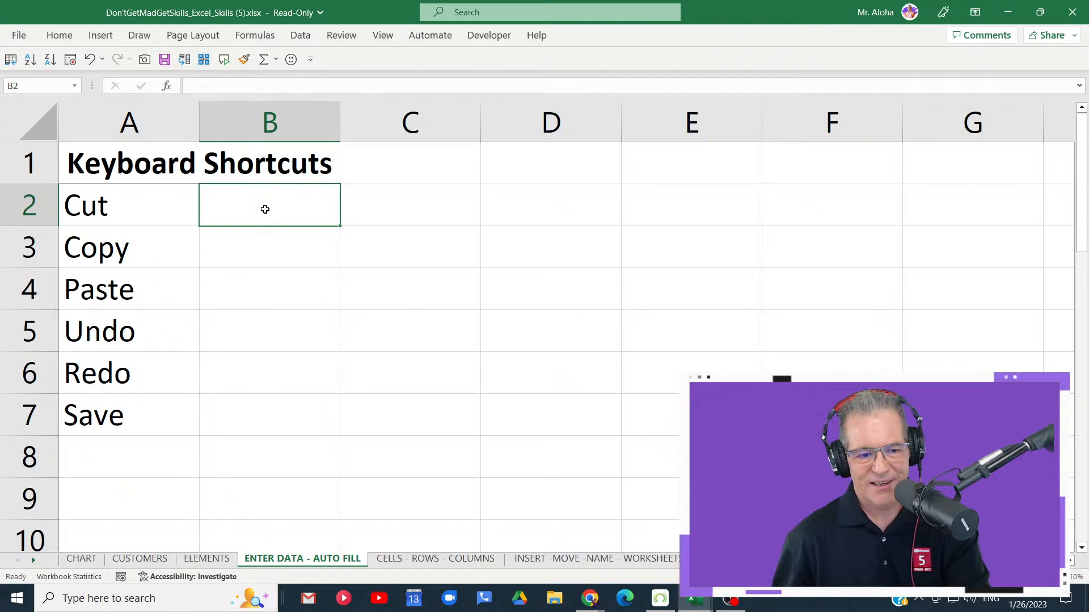
pyautogui.write('Ctrl+')
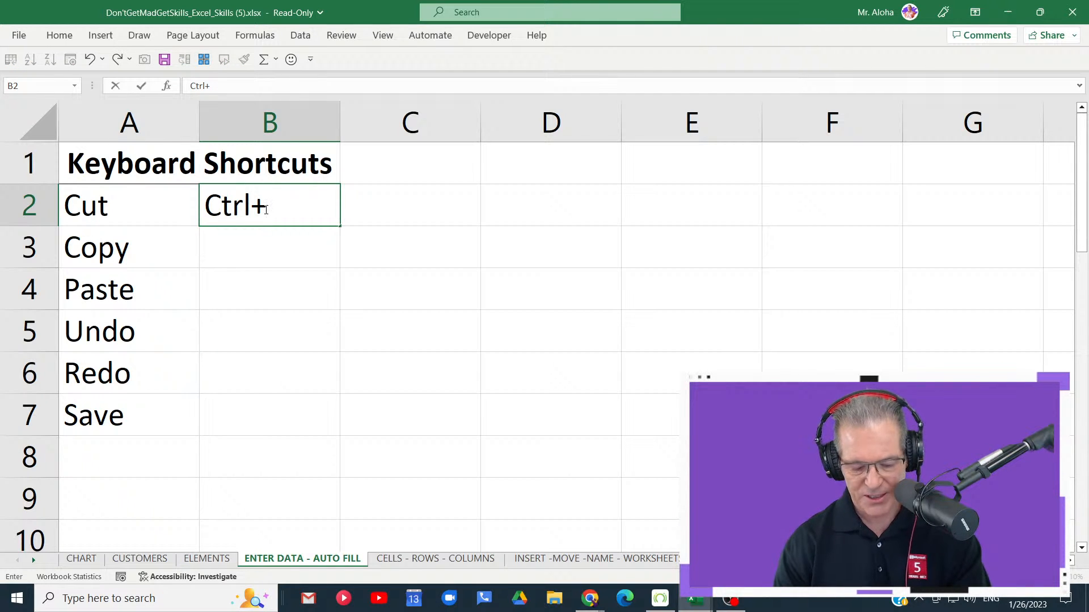
pyautogui.write('X')
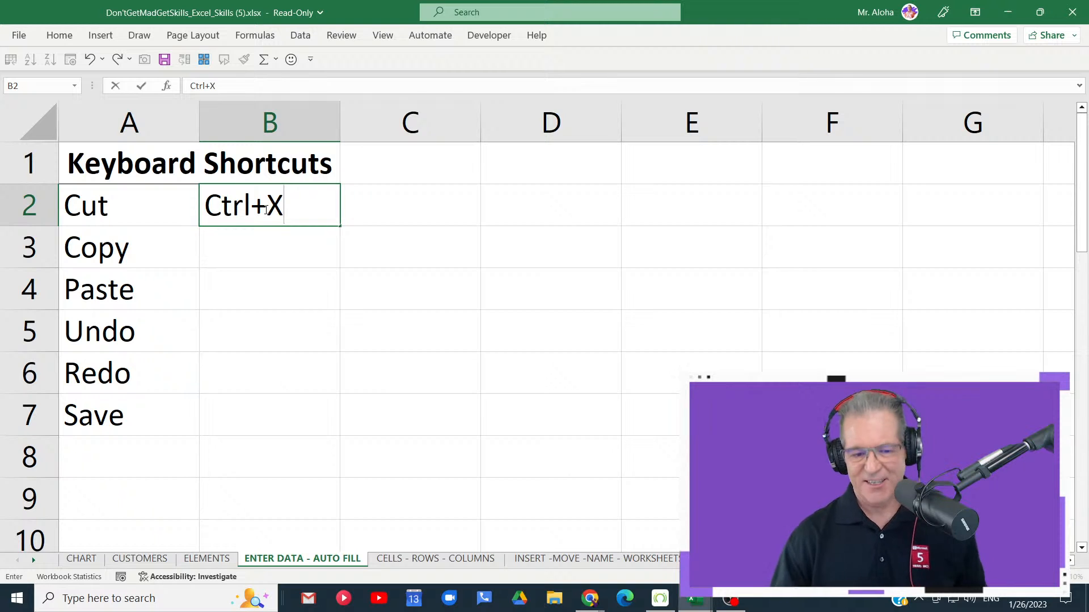
pyautogui.press('Return')
pyautogui.click(264, 209)
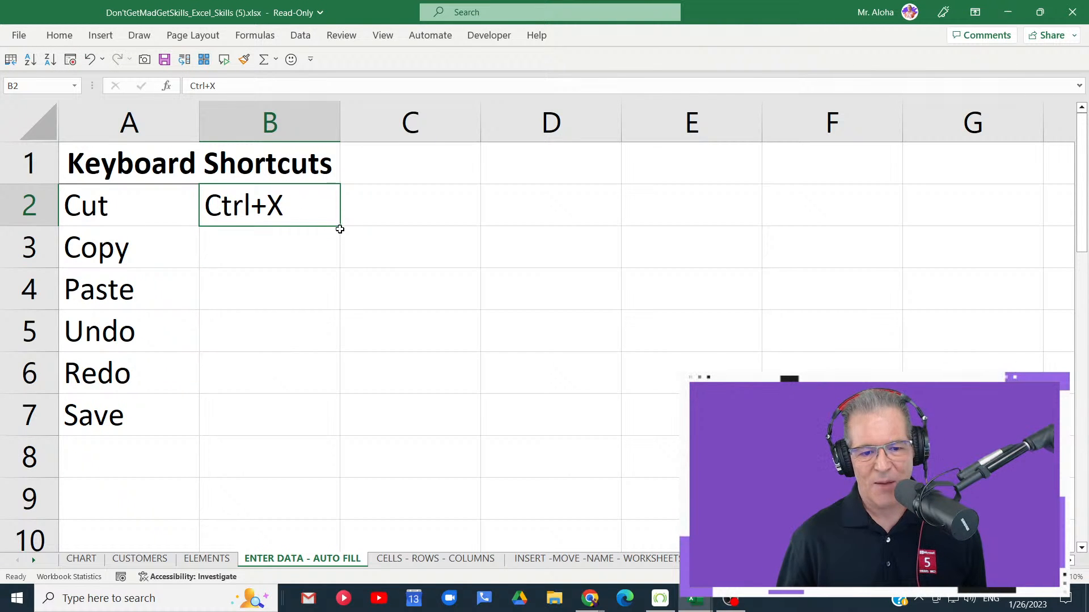
pyautogui.moveTo(339, 226); pyautogui.dragTo(343, 424)
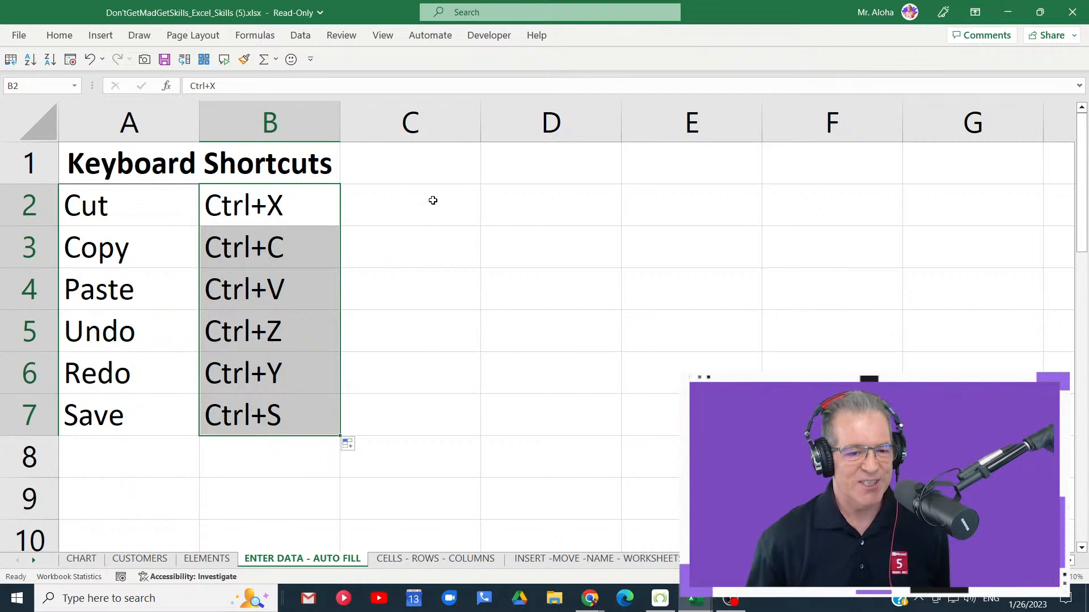
# - Extend the merged and centered Keyboard Shortcuts heading across A1:C1
pyautogui.click(433, 200)
pyautogui.moveTo(150, 165); pyautogui.dragTo(413, 159)
pyautogui.click(60, 36)
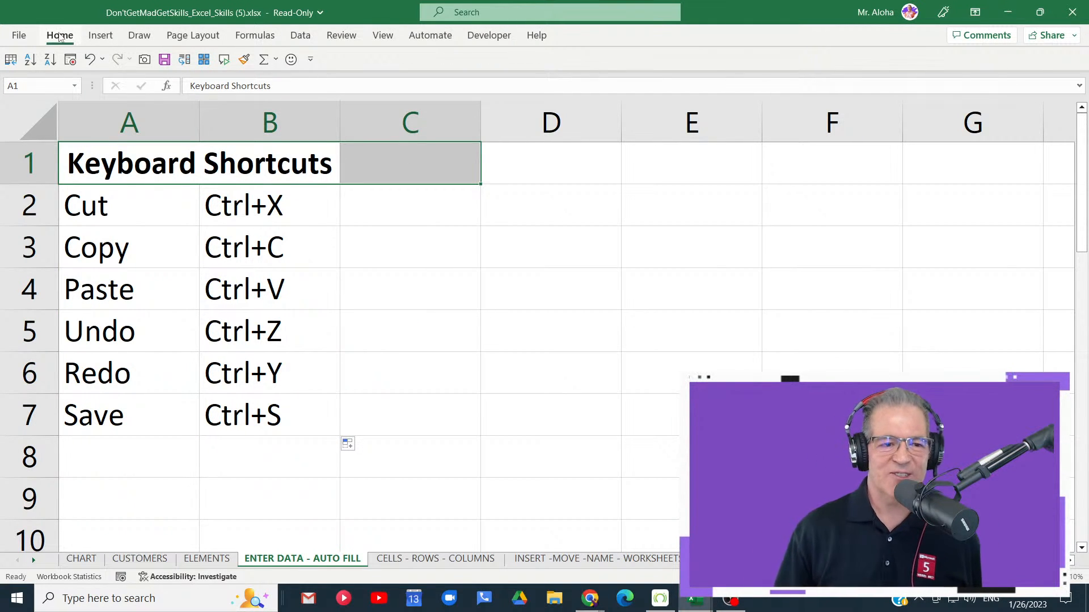
pyautogui.click(434, 87)
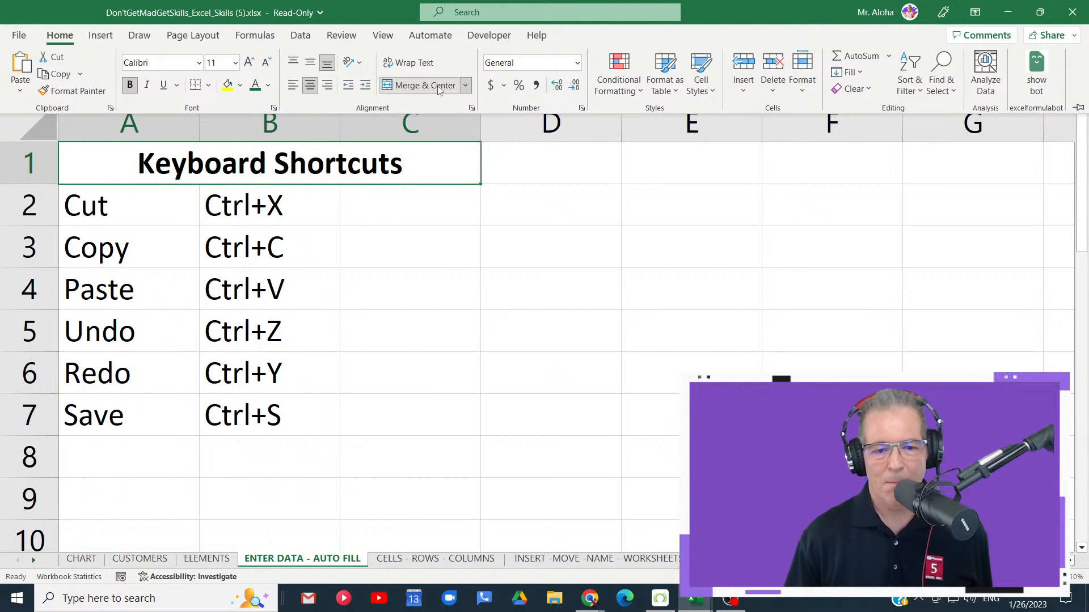
# - Move the word Cut from cell A2 to C2 by cutting and pasting it
pyautogui.click(403, 213)
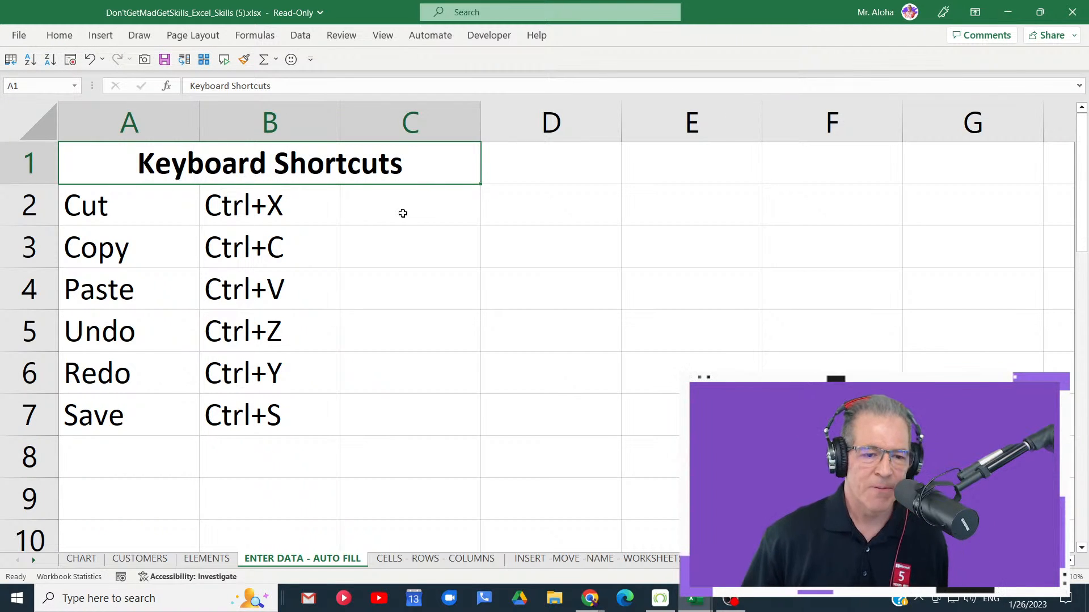
pyautogui.click(402, 213)
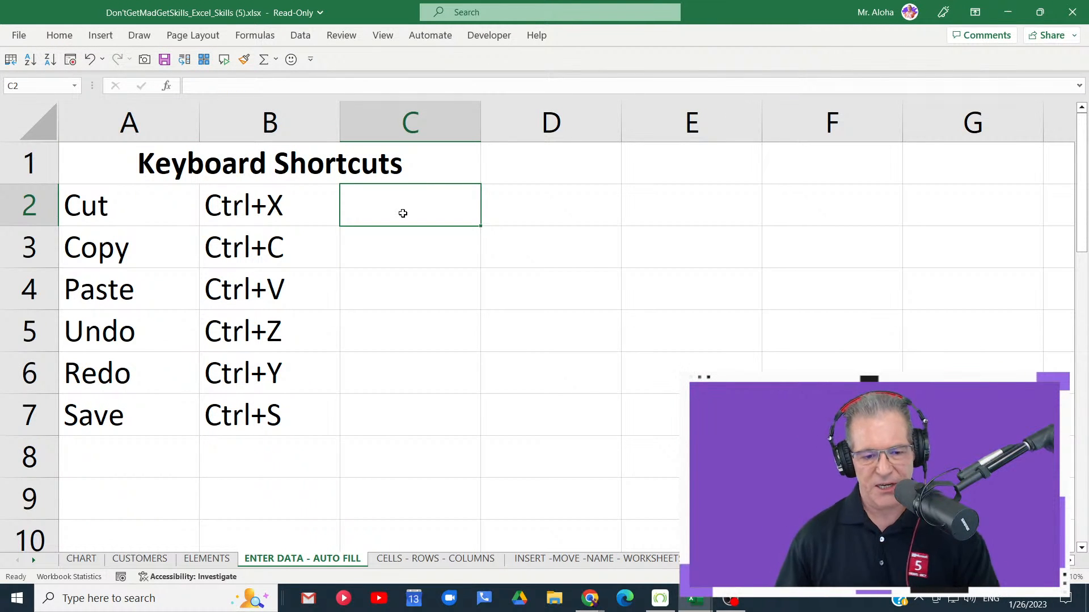
pyautogui.click(141, 213)
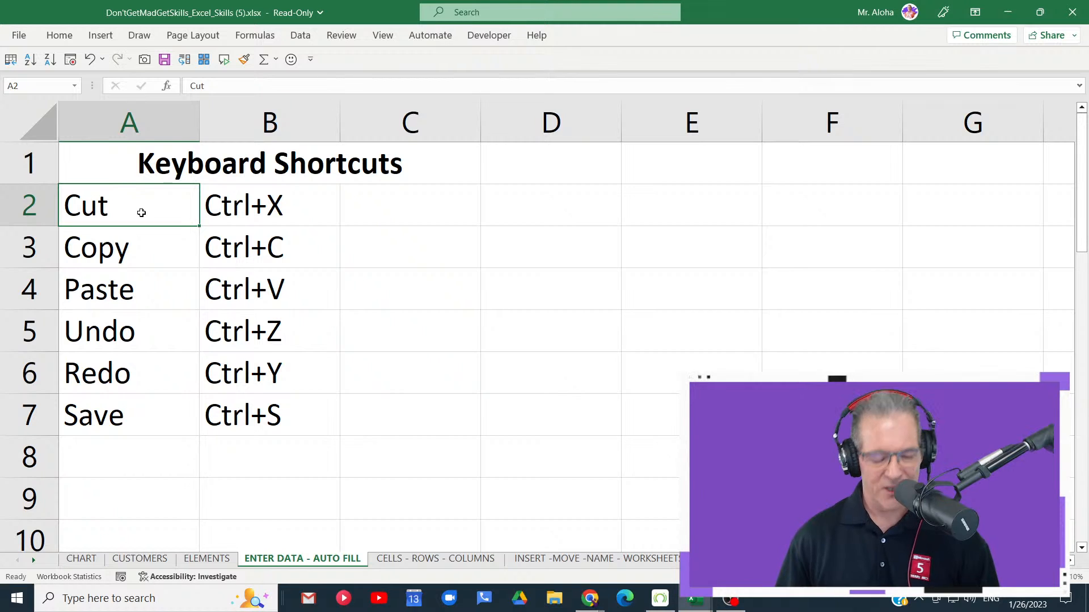
pyautogui.hotkey('ctrl', 'x')
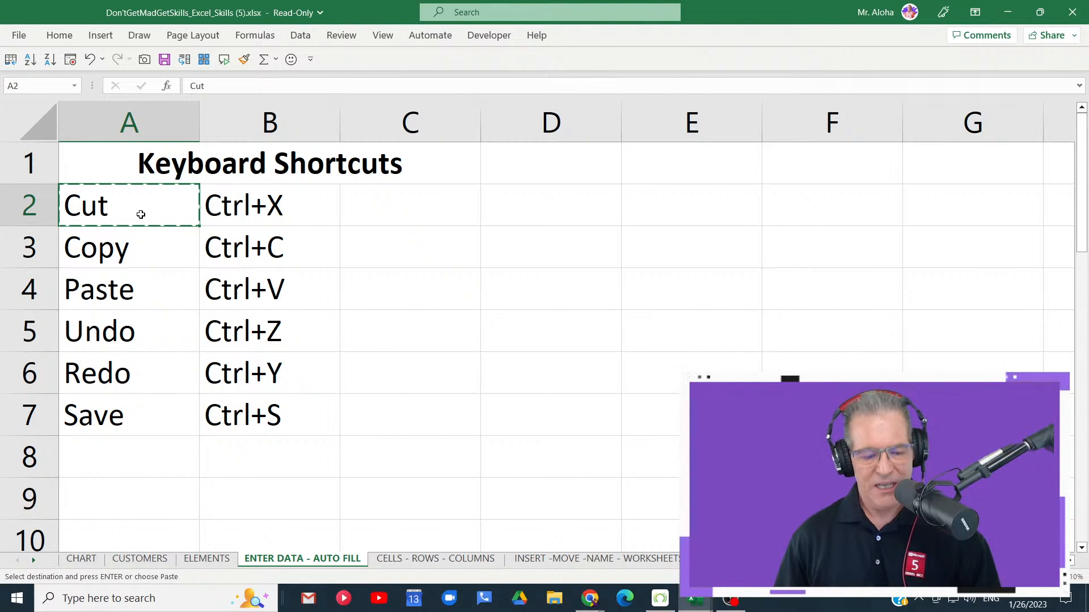
pyautogui.moveTo(165, 235); pyautogui.dragTo(165, 312)
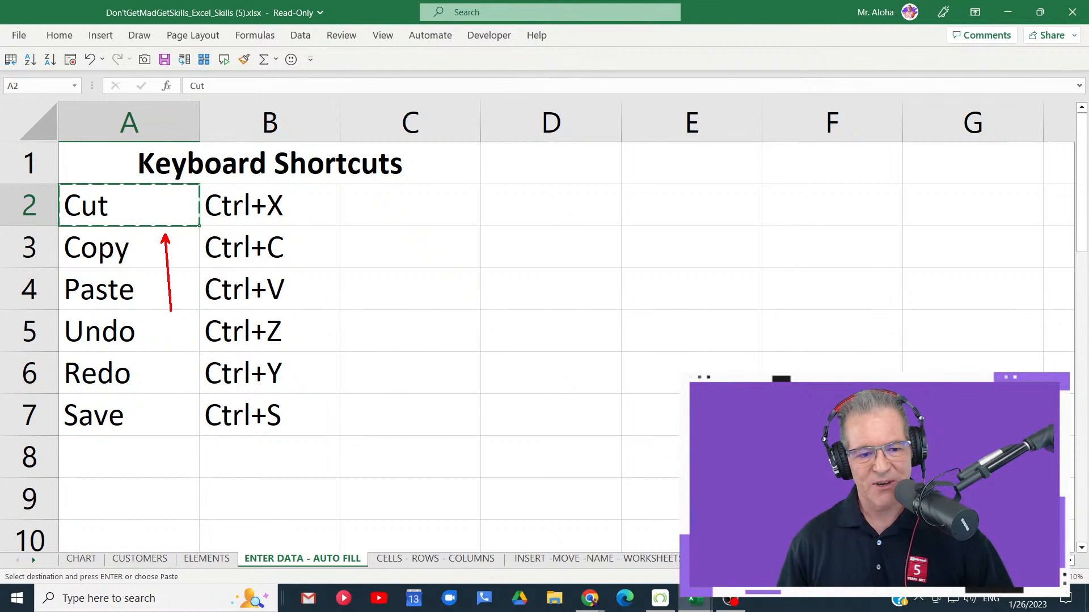
pyautogui.moveTo(123, 181); pyautogui.dragTo(110, 135)
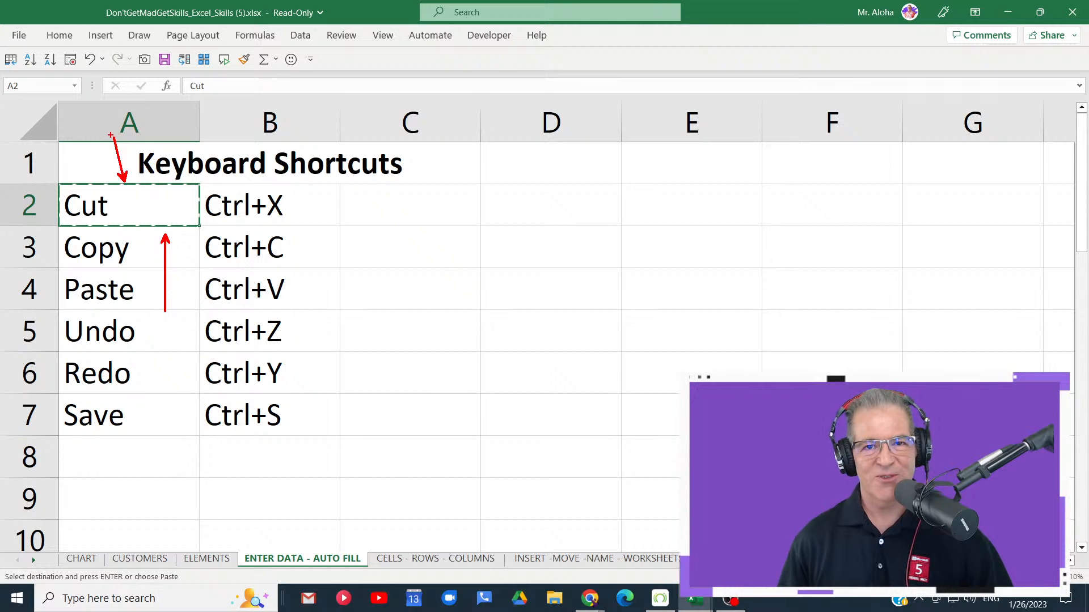
pyautogui.press('Escape')
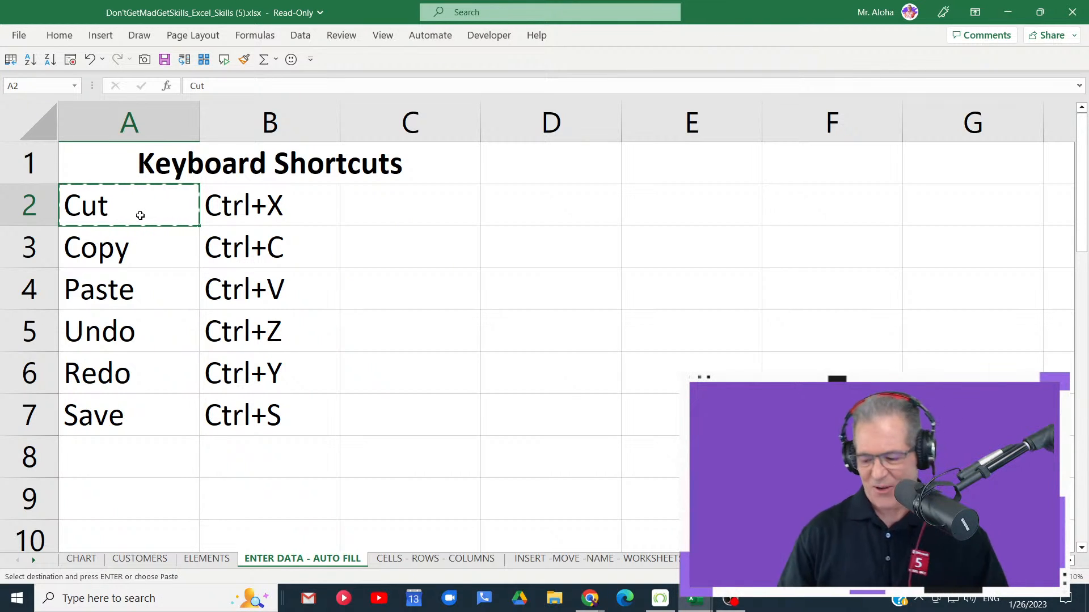
pyautogui.click(400, 200)
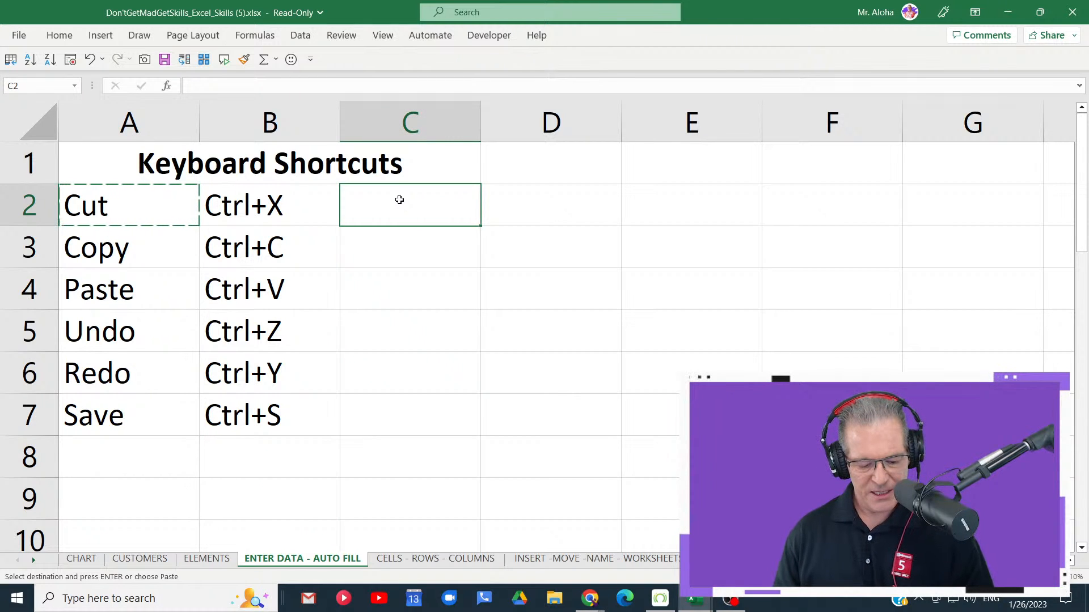
pyautogui.hotkey('ctrl', 'v')
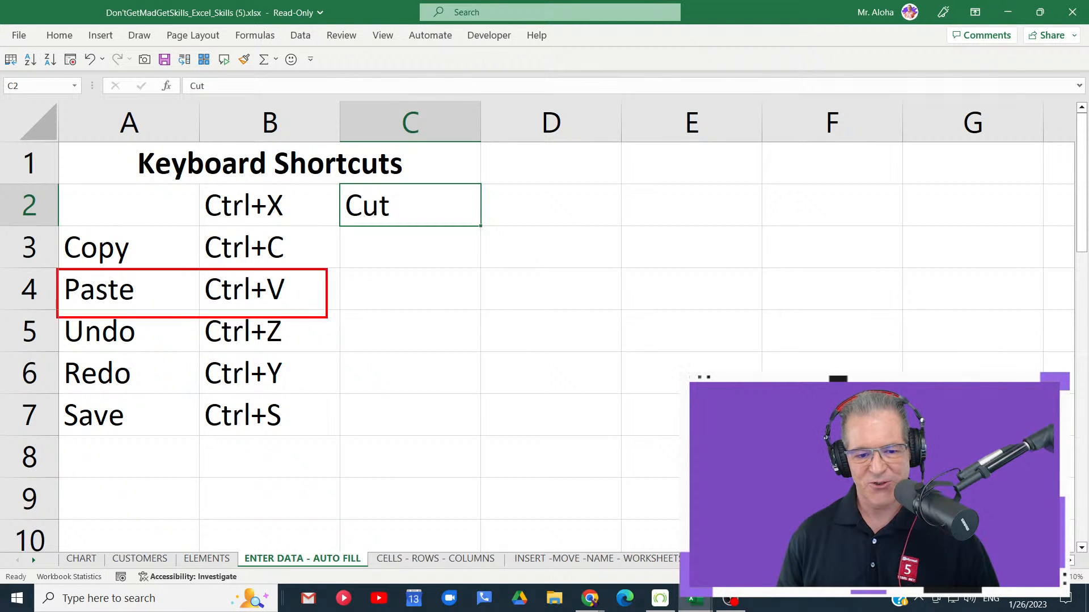
# - Copy the word in A3 into cells C3, D3 and E3, and clear those three pasted cells
pyautogui.click(155, 244)
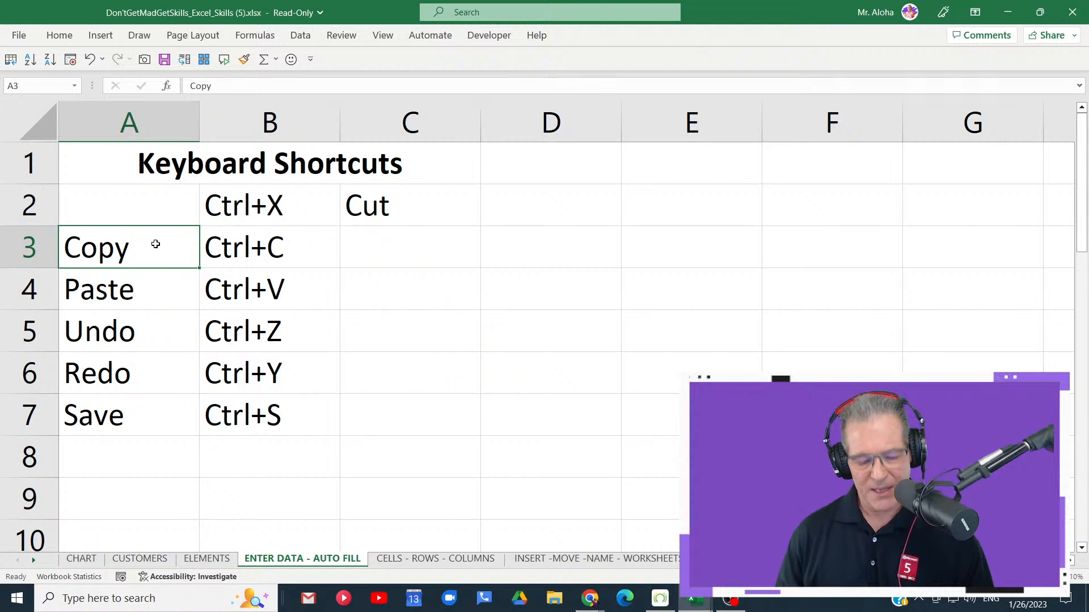
pyautogui.hotkey('ctrl', 'c')
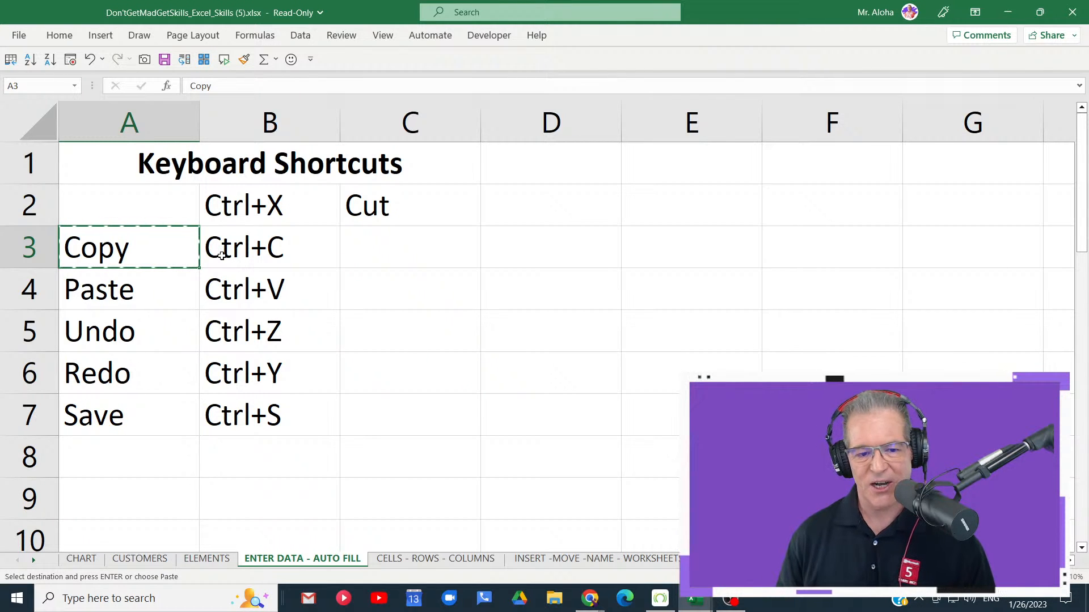
pyautogui.click(377, 242)
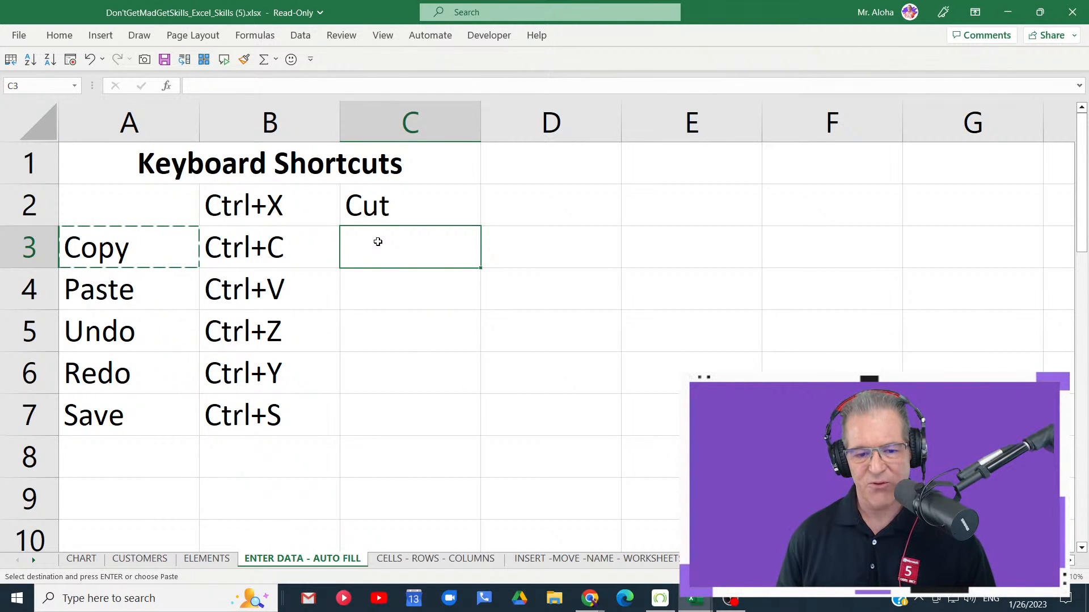
pyautogui.hotkey('ctrl', 'v')
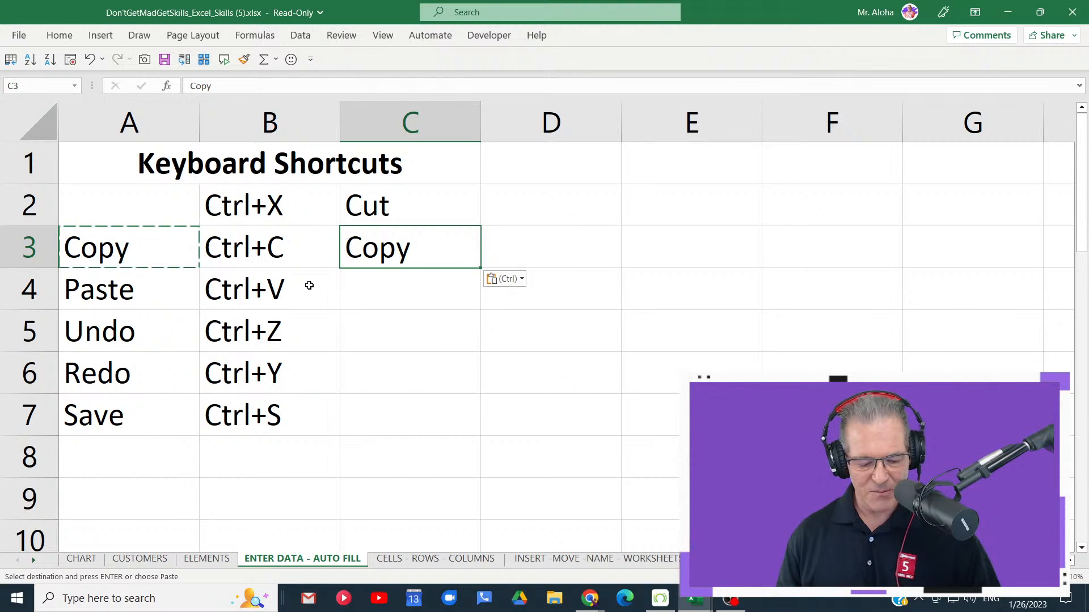
pyautogui.moveTo(168, 277); pyautogui.dragTo(208, 358)
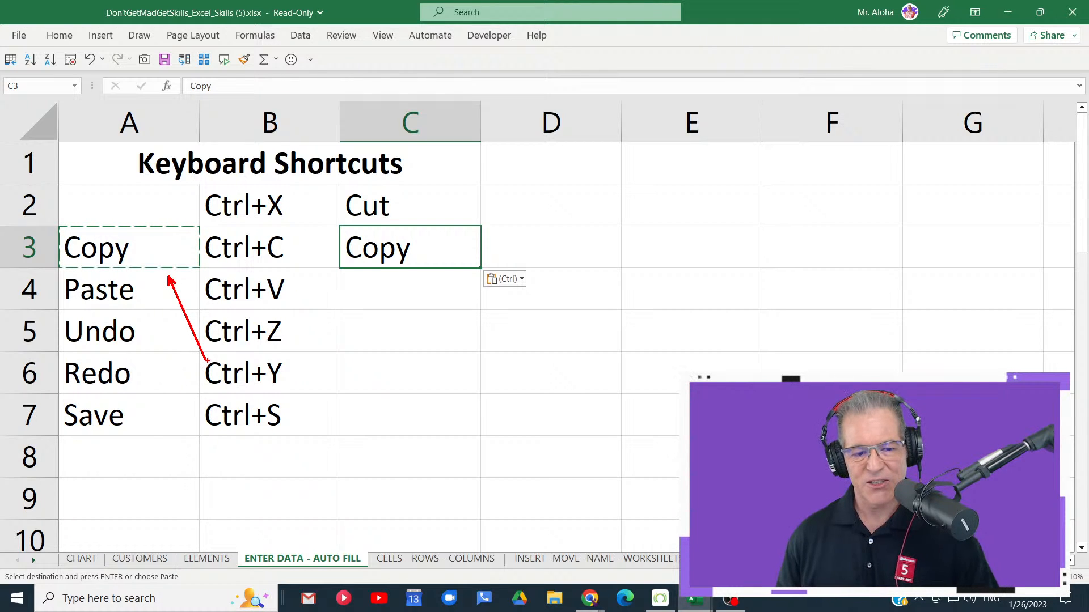
pyautogui.click(541, 251)
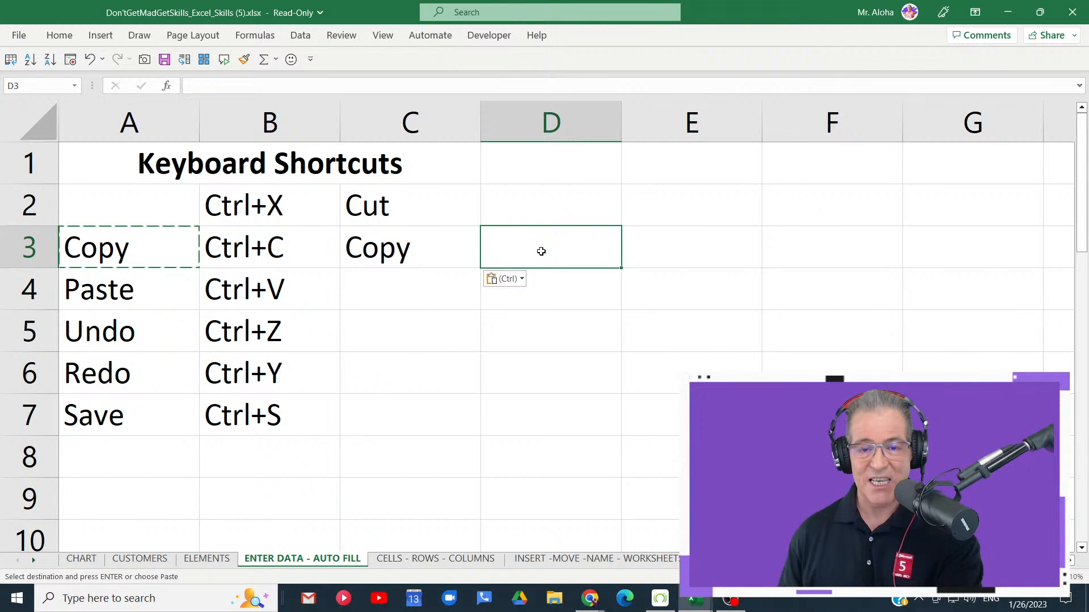
pyautogui.hotkey('ctrl', 'v')
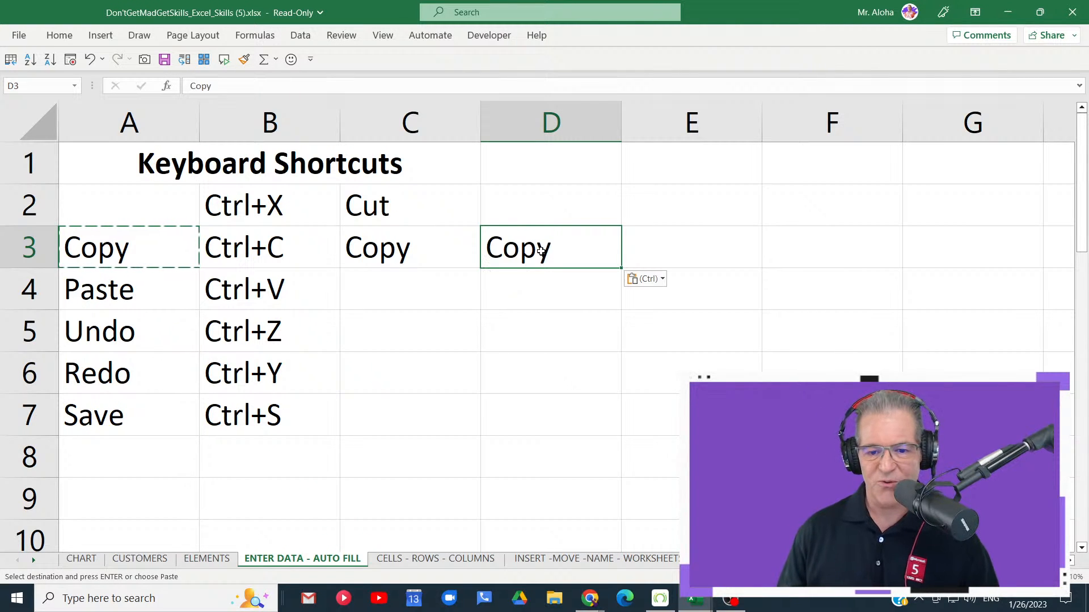
pyautogui.click(652, 253)
pyautogui.hotkey('ctrl', 'v')
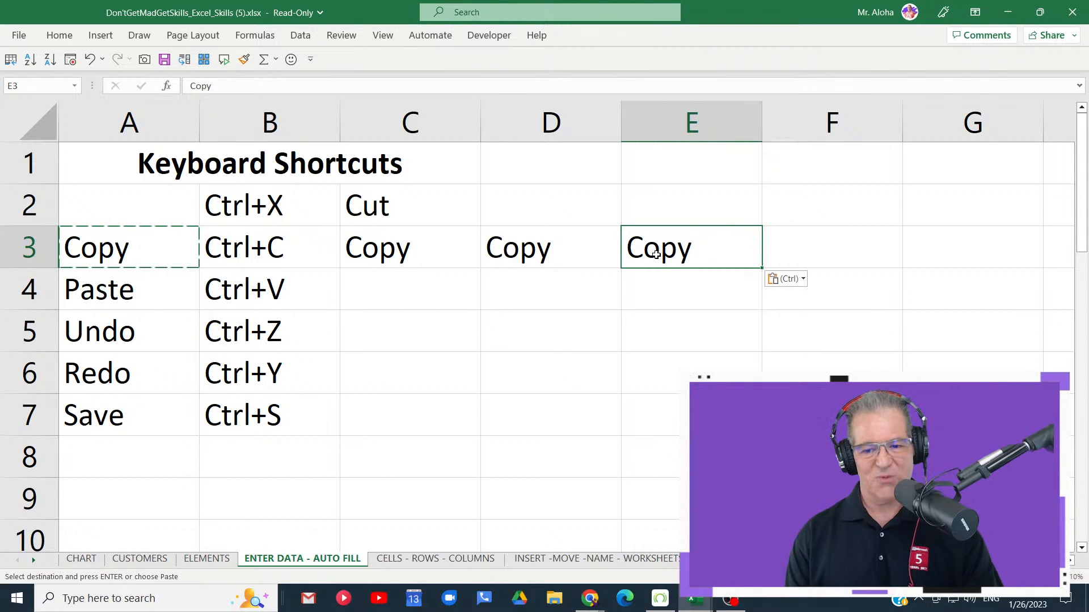
pyautogui.press('Escape')
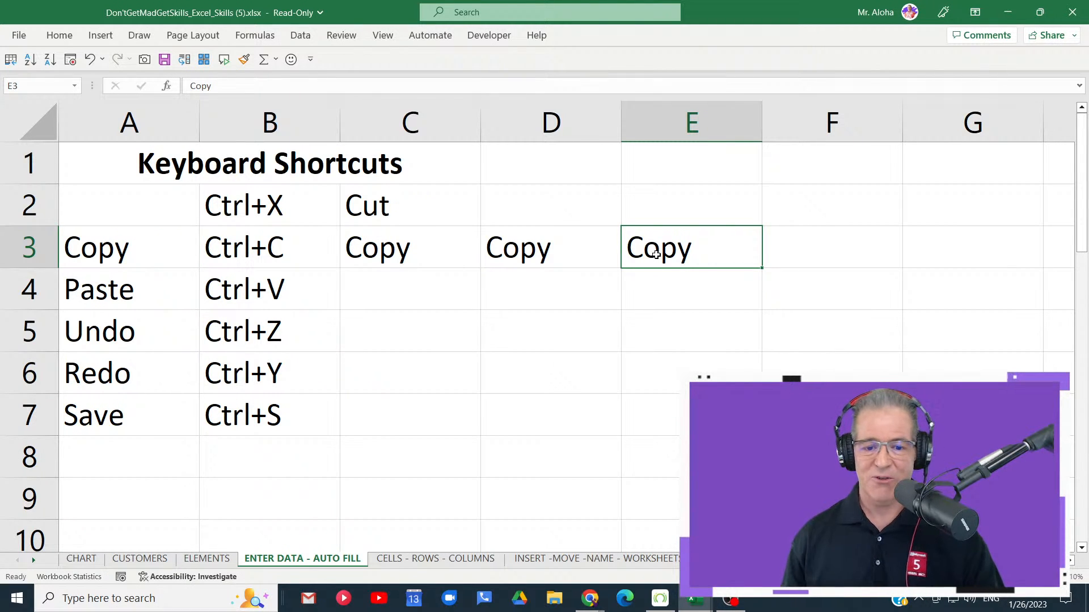
pyautogui.moveTo(443, 256); pyautogui.dragTo(635, 257)
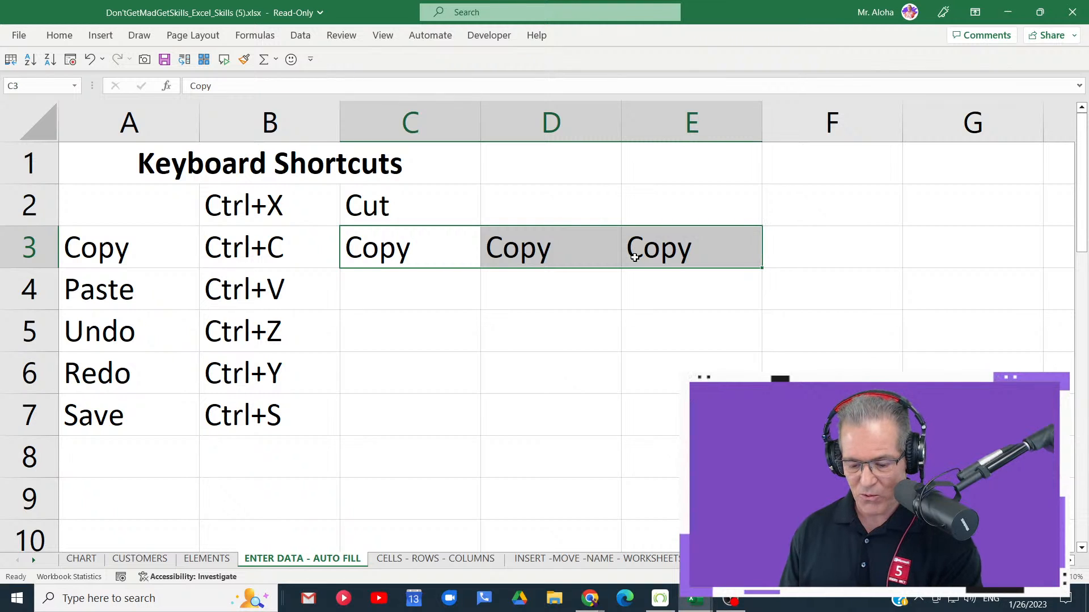
pyautogui.press('Delete')
# - Copy the word Copy from cell A3 into C3 as a single paste that ends copy mode
pyautogui.click(131, 248)
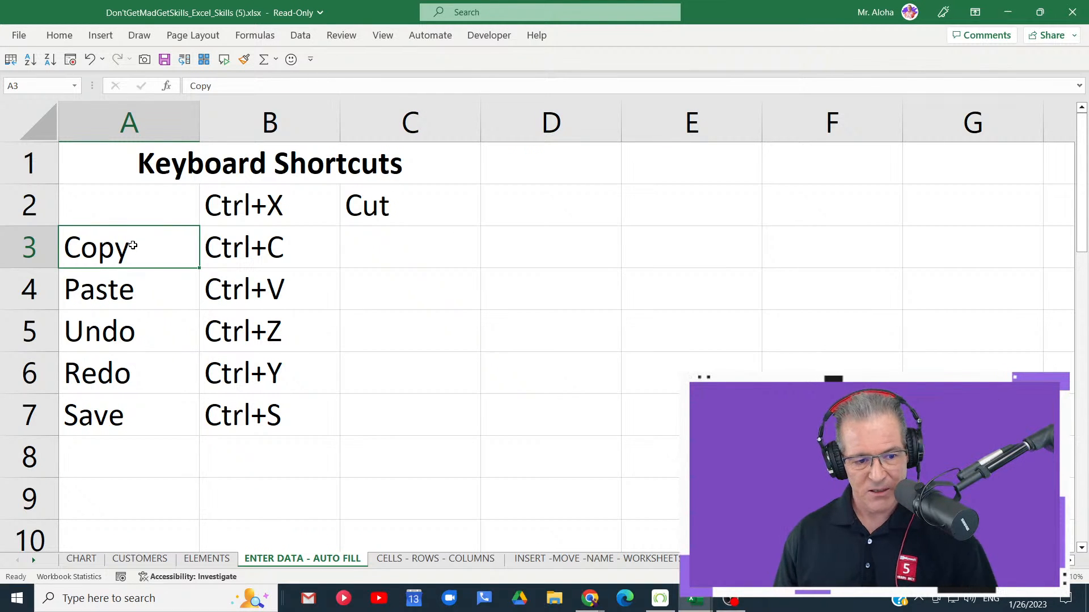
pyautogui.hotkey('ctrl', 'c')
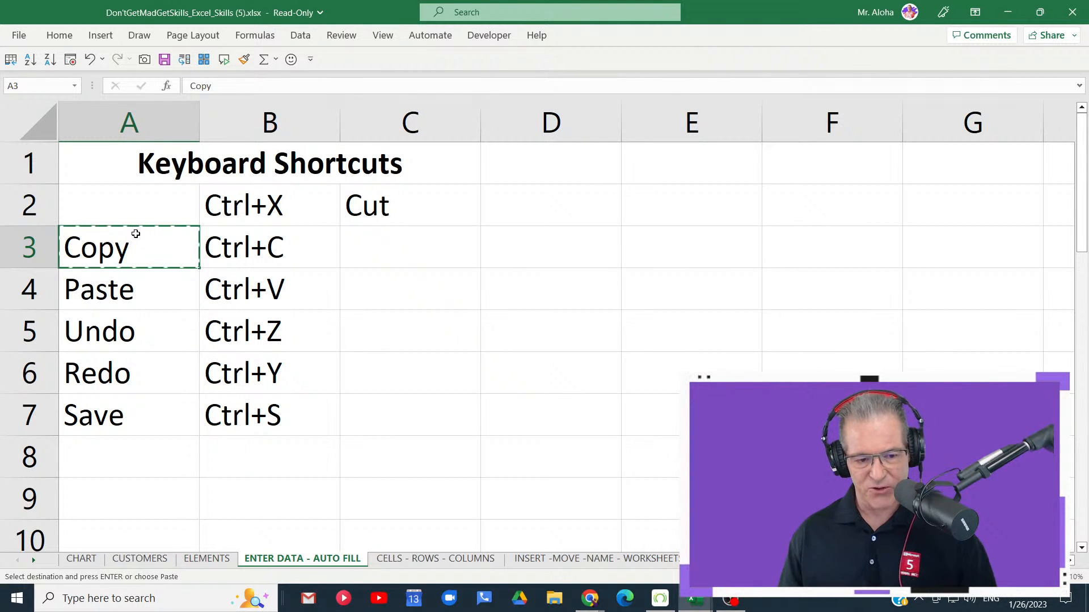
pyautogui.click(400, 257)
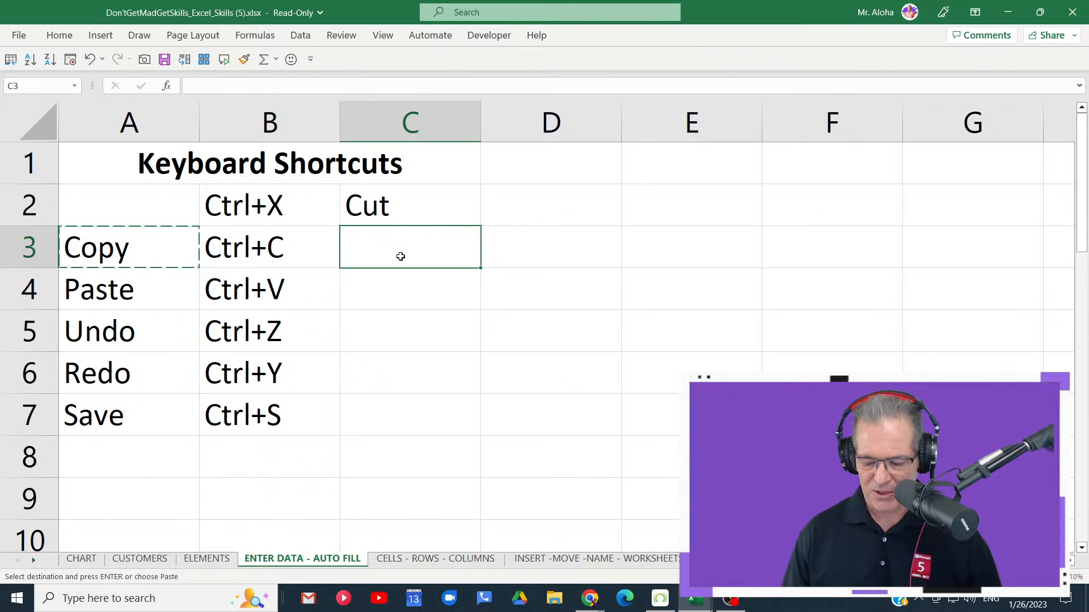
pyautogui.press('Return')
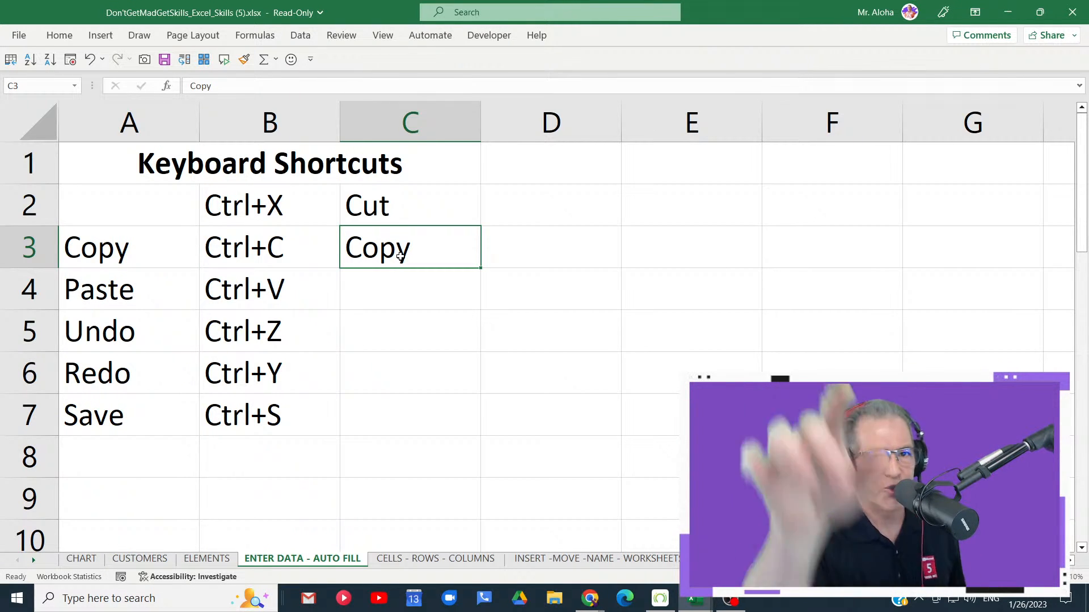
# - Move Paste from cell A4 to C4 and Undo from cell A5 to C5
pyautogui.click(141, 296)
pyautogui.hotkey('ctrl', 'x')
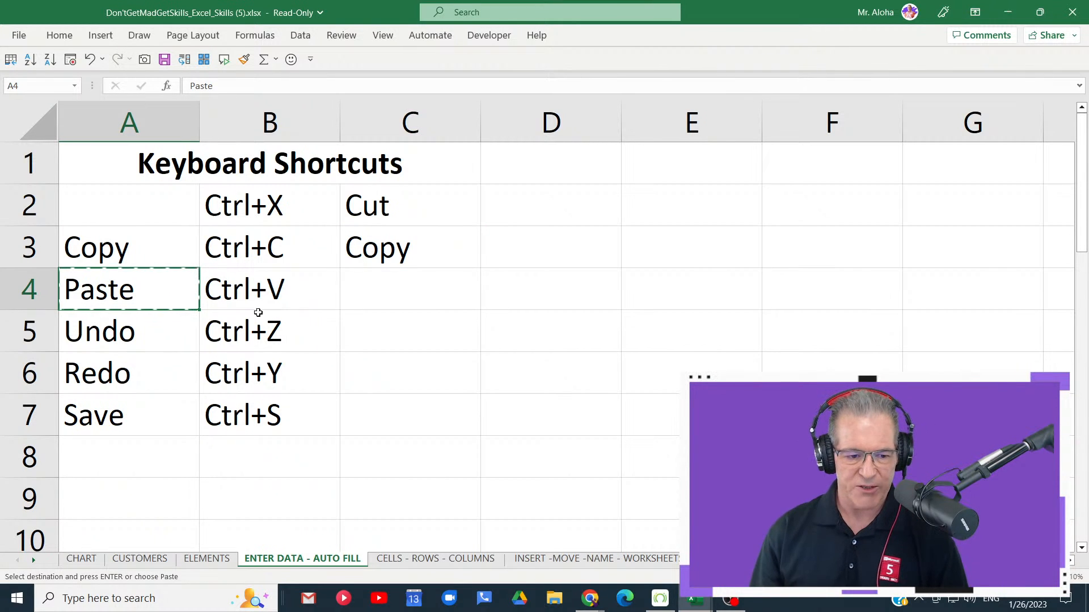
pyautogui.click(408, 287)
pyautogui.hotkey('ctrl', 'v')
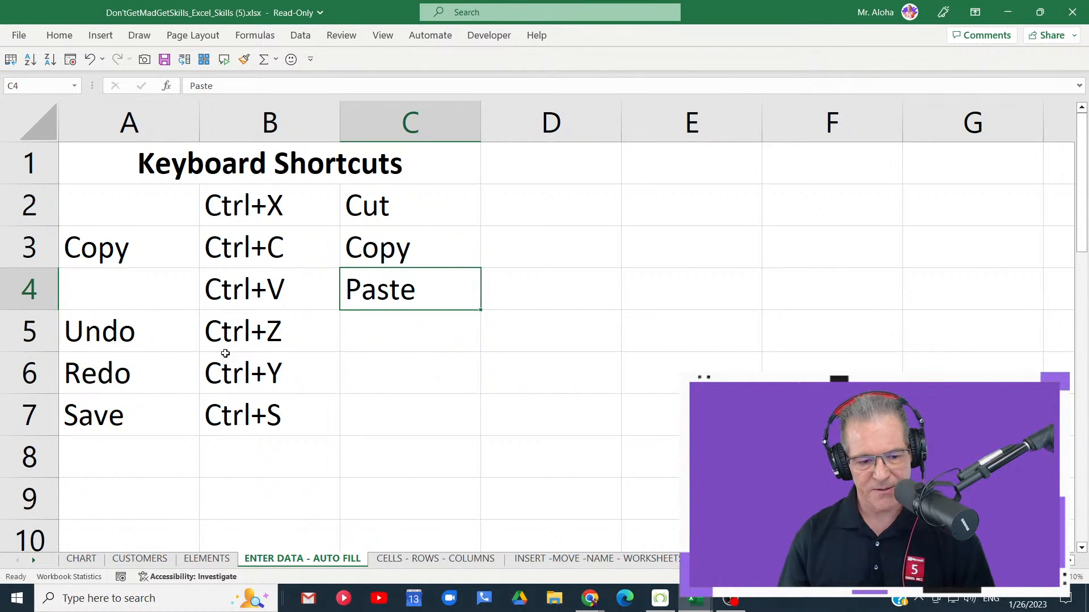
pyautogui.click(121, 337)
pyautogui.hotkey('ctrl', 'x')
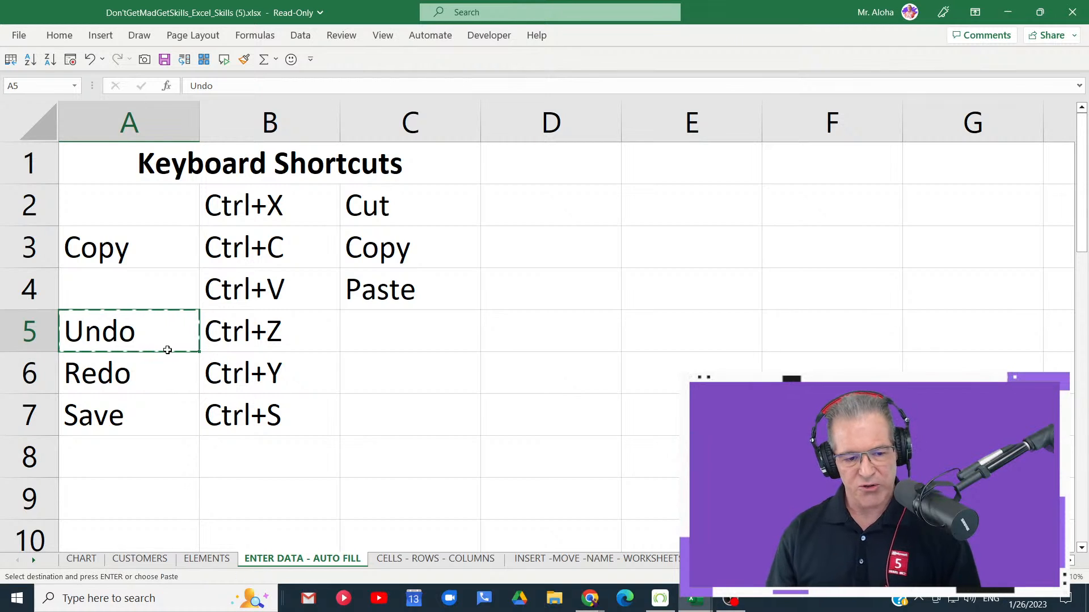
pyautogui.click(404, 337)
pyautogui.hotkey('ctrl', 'v')
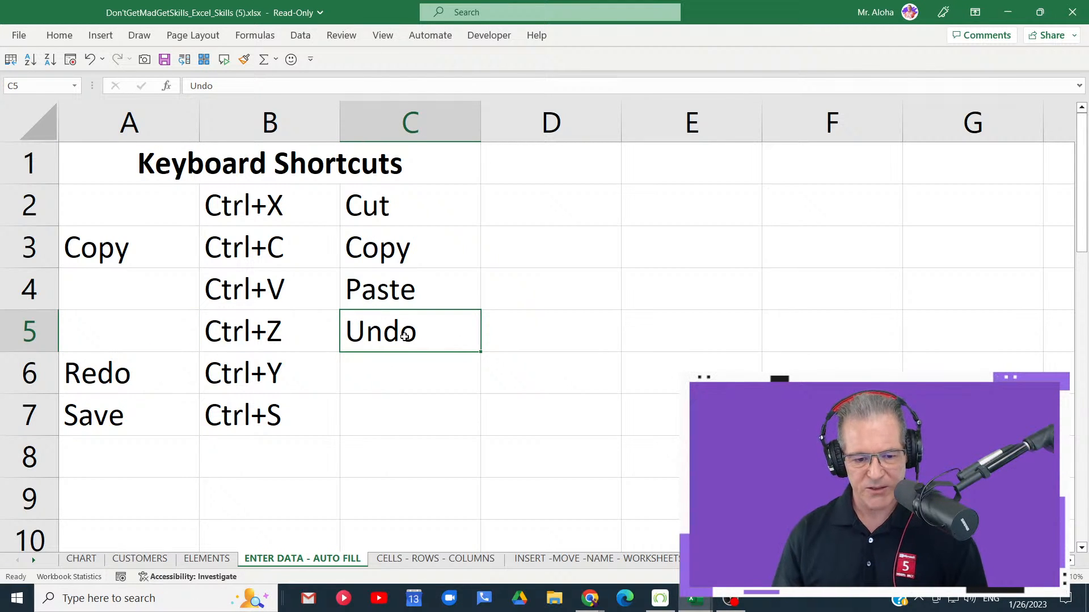
# - Undo and redo the move of the word Undo into C5 several times, ending with a redo
pyautogui.hotkey('ctrl', 'z')
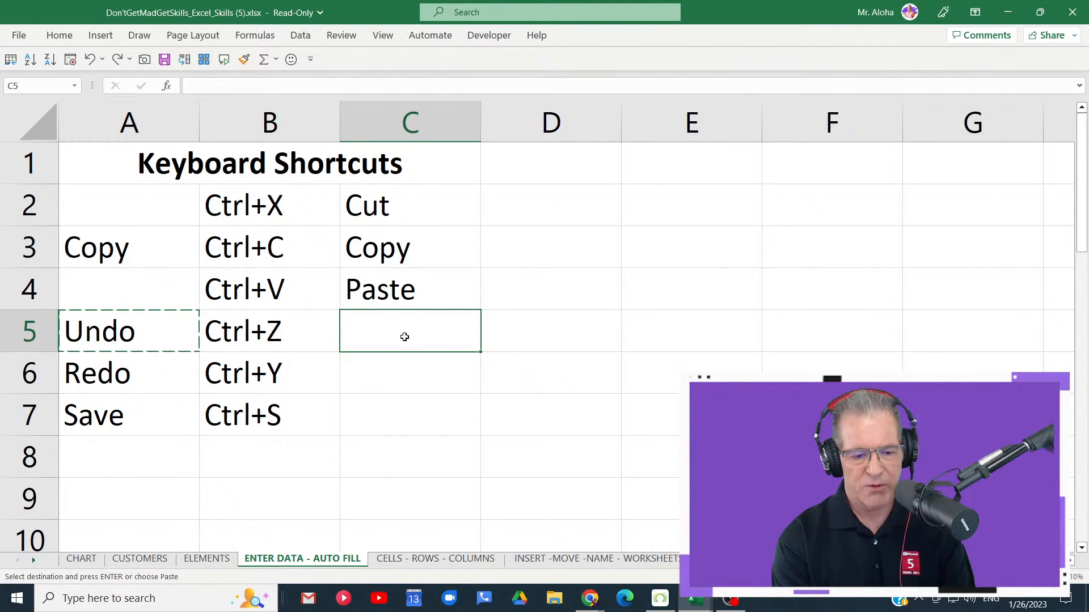
pyautogui.hotkey('ctrl', 'y')
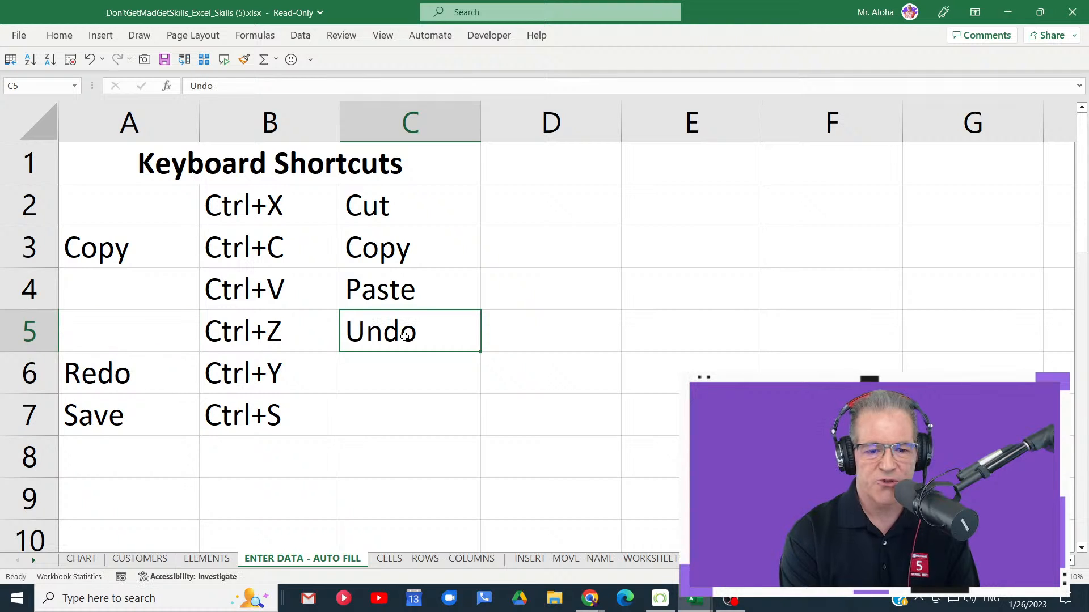
pyautogui.hotkey('ctrl', 'z')
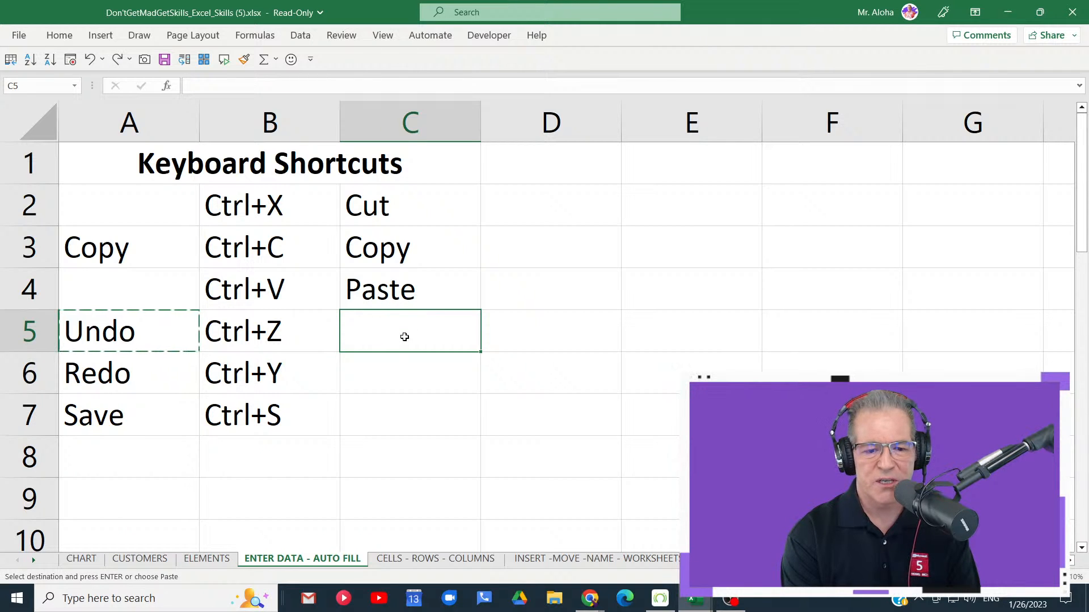
pyautogui.hotkey('ctrl', 'y')
pyautogui.hotkey('ctrl', 'z')
pyautogui.hotkey('ctrl', 'y')
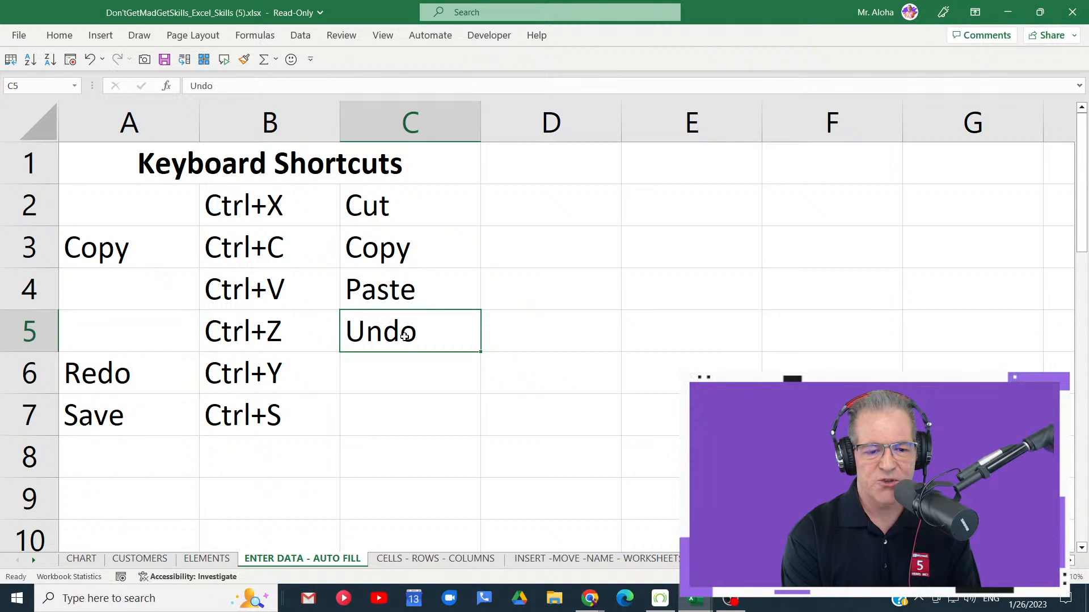
pyautogui.hotkey('ctrl', 'z')
pyautogui.hotkey('ctrl', 'y')
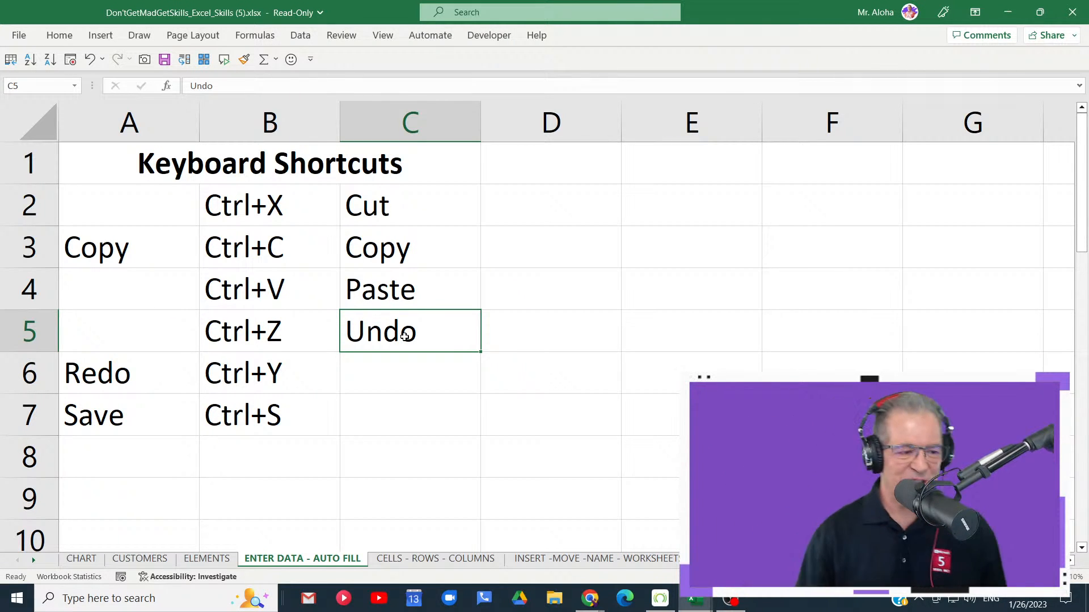
# - Select cell C7 beside the Save shortcut and try to save the workbook under its current name
pyautogui.click(392, 407)
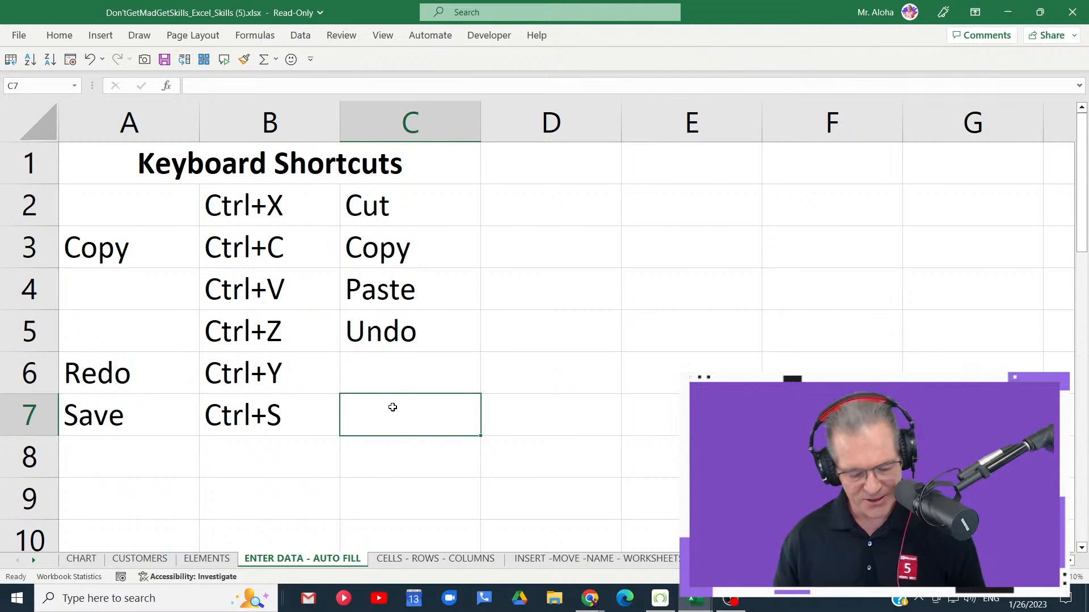
pyautogui.hotkey('ctrl', 's')
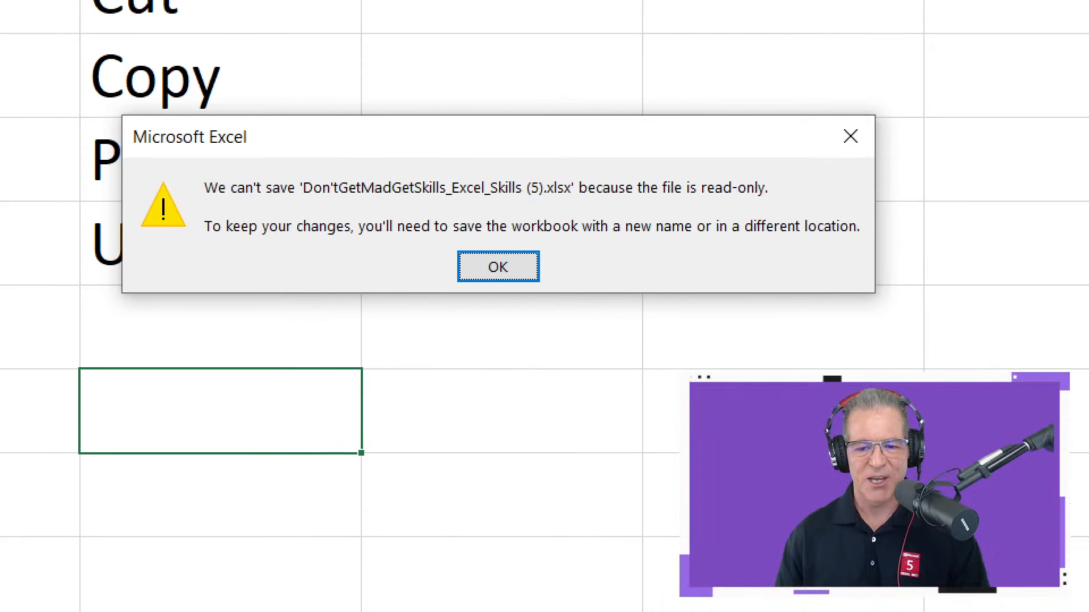
# - Annotate the save warning in red: box the dialog and "read-only", underline the file name and second sentence, and point an arrow at ".xlsx"
pyautogui.moveTo(104, 94)
pyautogui.mouseDown()
pyautogui.moveTo(126, 236)
pyautogui.moveTo(643, 350)
pyautogui.moveTo(931, 334)
pyautogui.mouseUp()
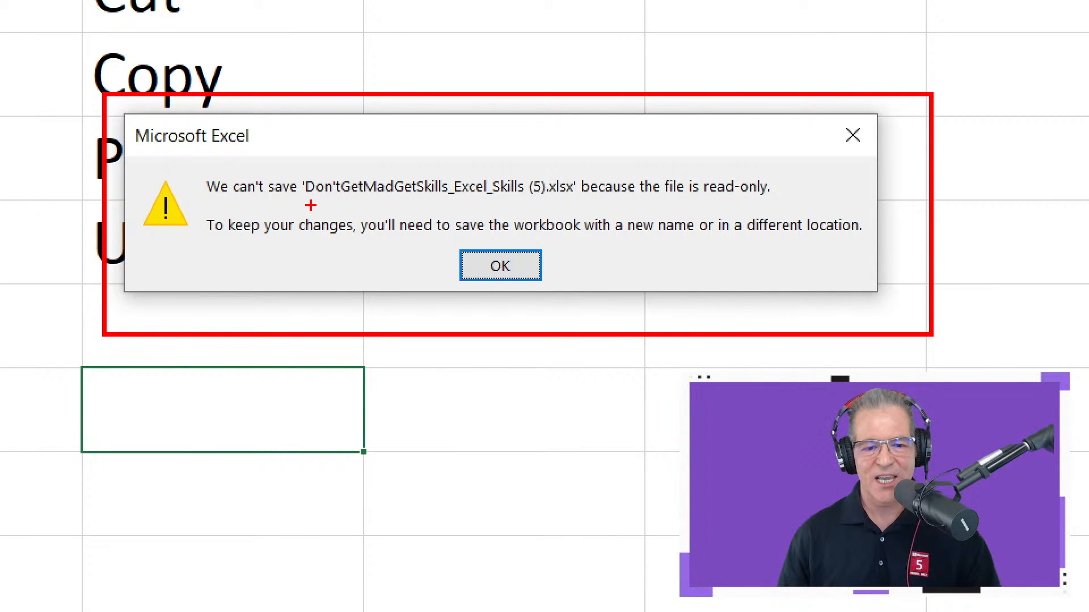
pyautogui.moveTo(310, 205); pyautogui.dragTo(581, 210)
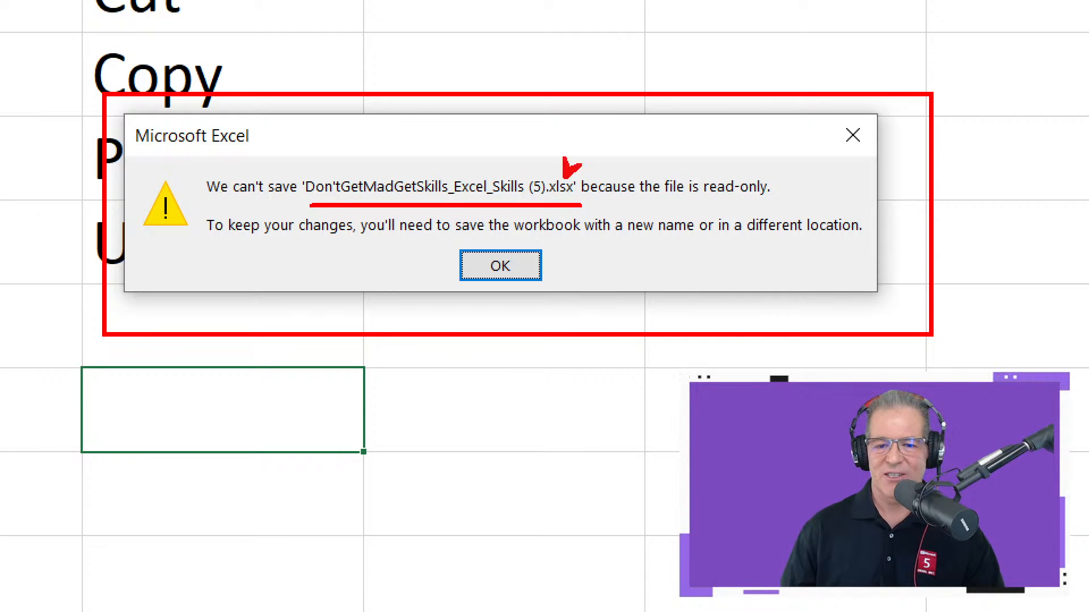
pyautogui.moveTo(566, 178); pyautogui.dragTo(561, 136)
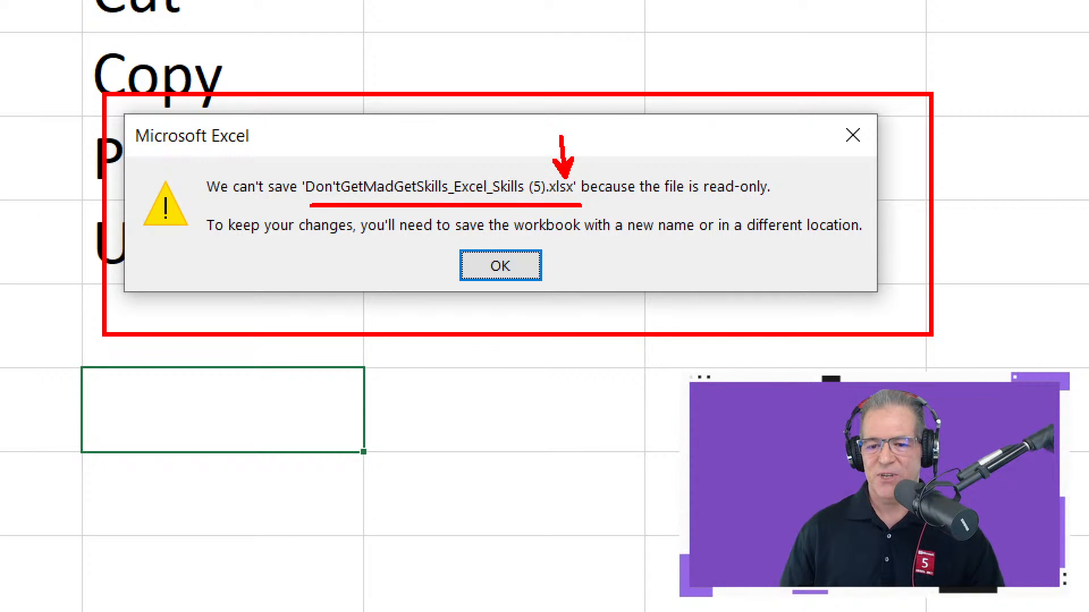
pyautogui.moveTo(695, 167)
pyautogui.mouseDown()
pyautogui.moveTo(771, 220)
pyautogui.moveTo(781, 214)
pyautogui.mouseUp()
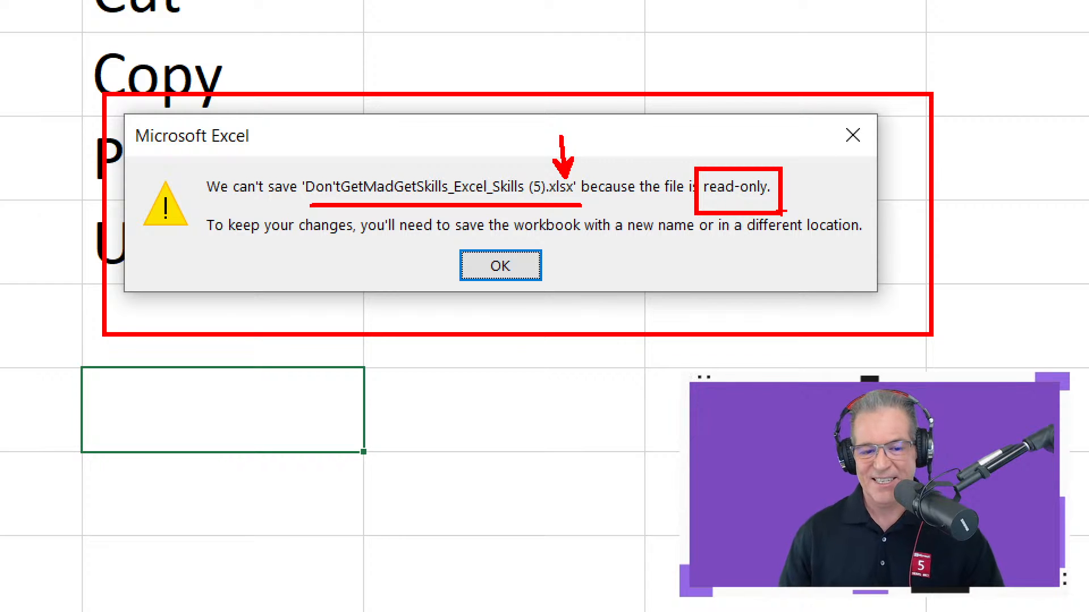
pyautogui.moveTo(202, 242); pyautogui.dragTo(869, 238)
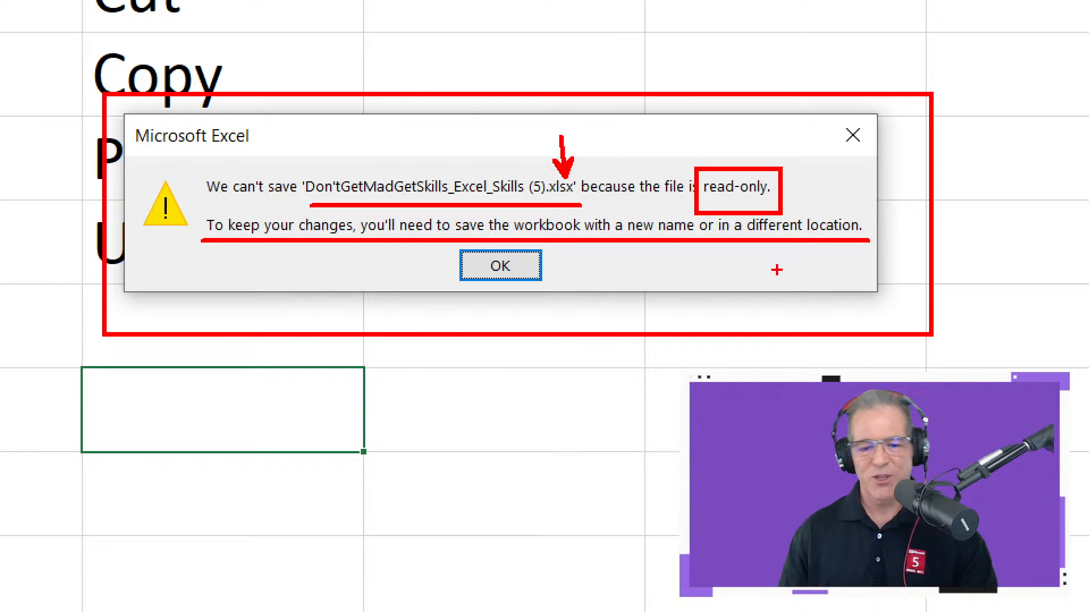
pyautogui.press('Escape')
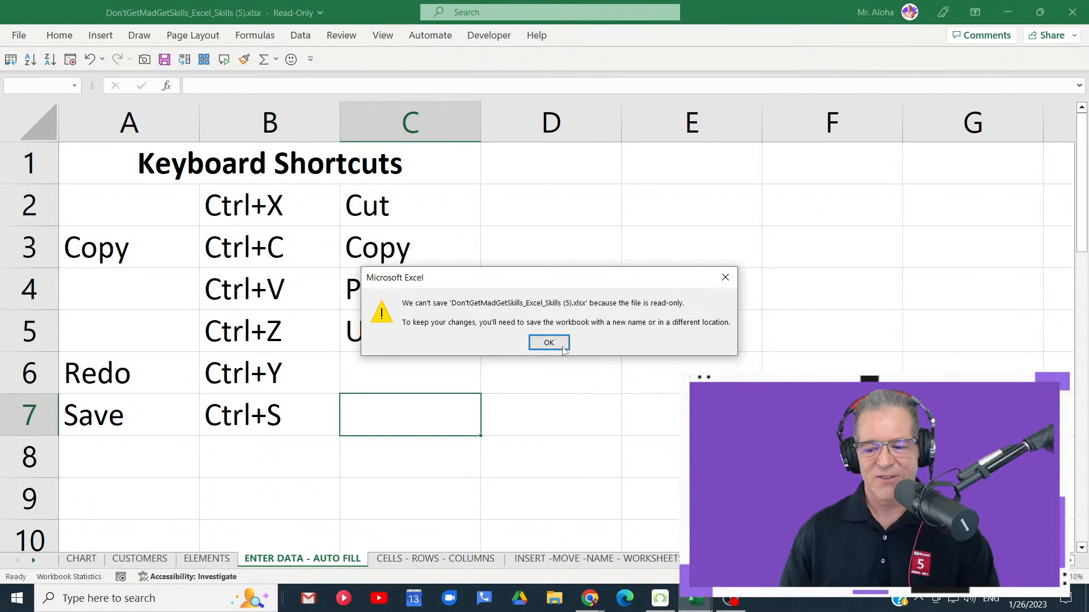
# - Dismiss the save warning and return from Save As to the worksheet without saving a copy
pyautogui.click(549, 343)
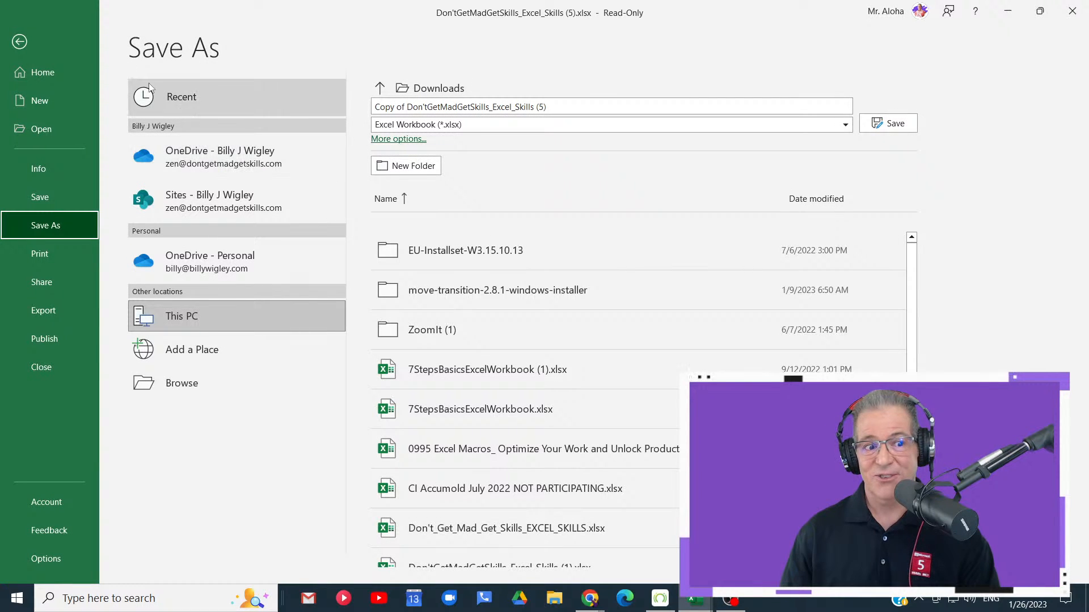
pyautogui.click(29, 42)
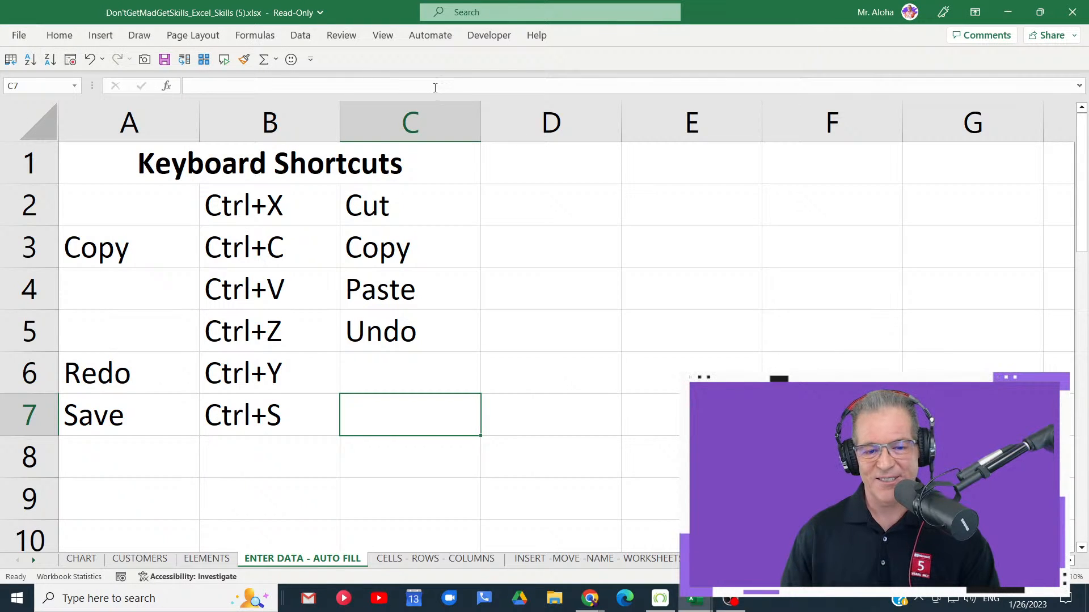
# - Draw a red box around the Read-Only label beside the workbook's file name, and clear the annotation
pyautogui.hotkey('ctrl', '1')
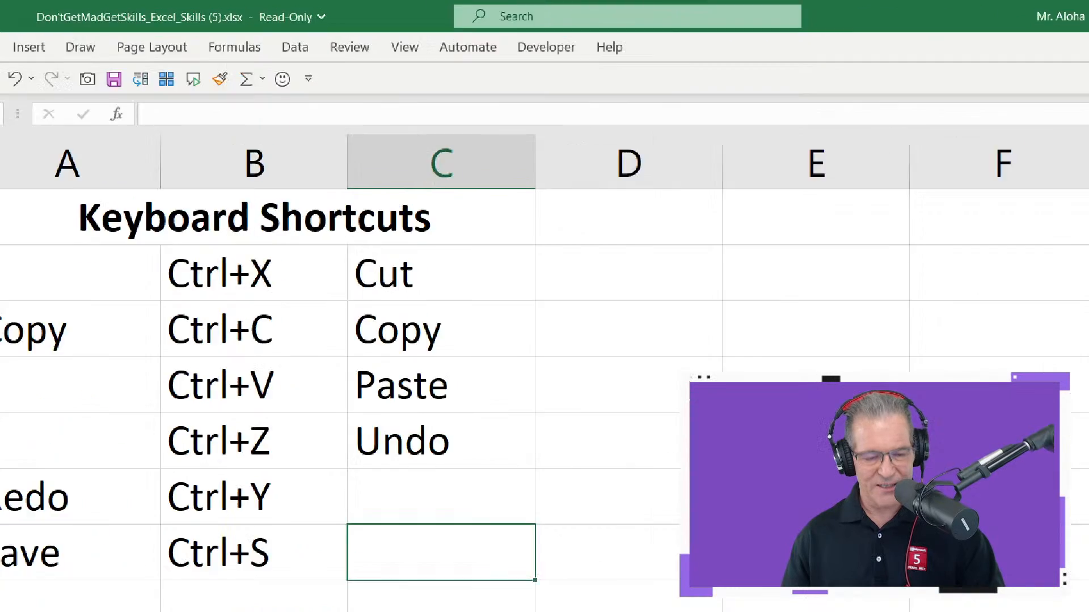
pyautogui.click(253, 7)
pyautogui.moveTo(270, 2); pyautogui.dragTo(444, 77)
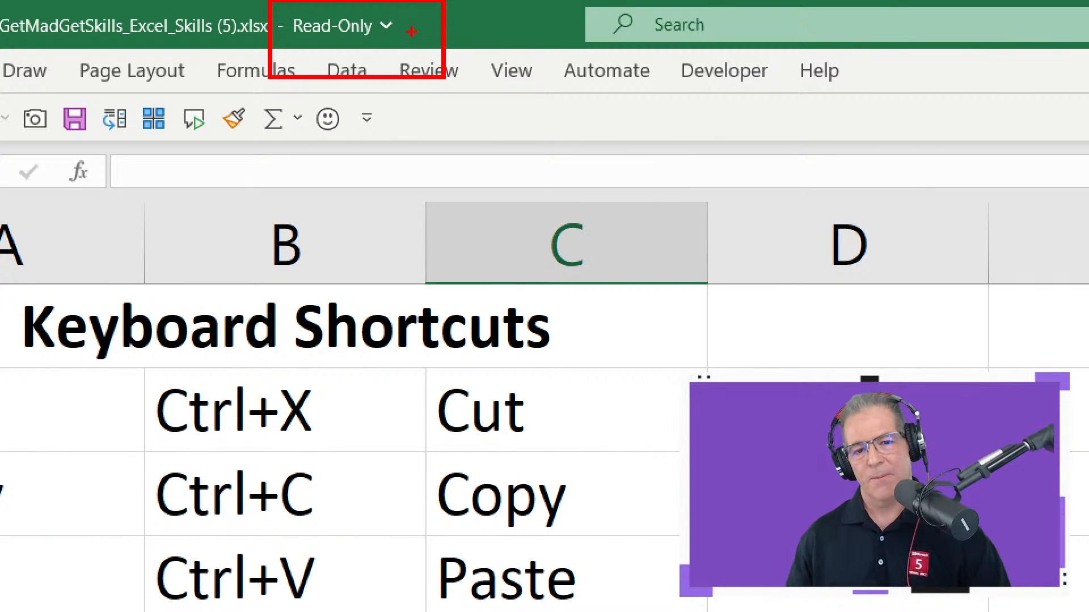
pyautogui.press('Escape')
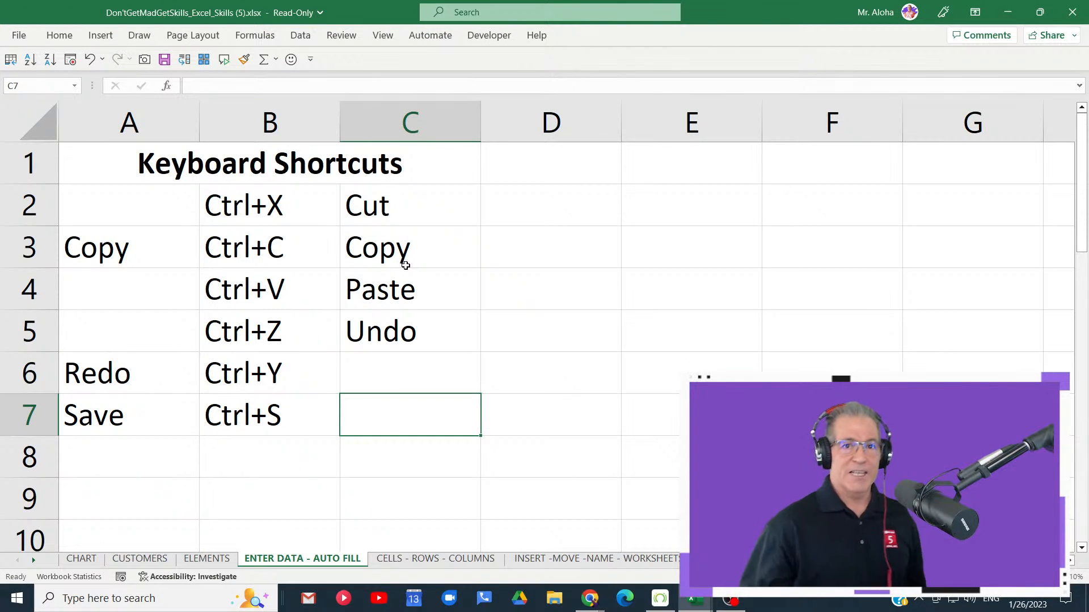
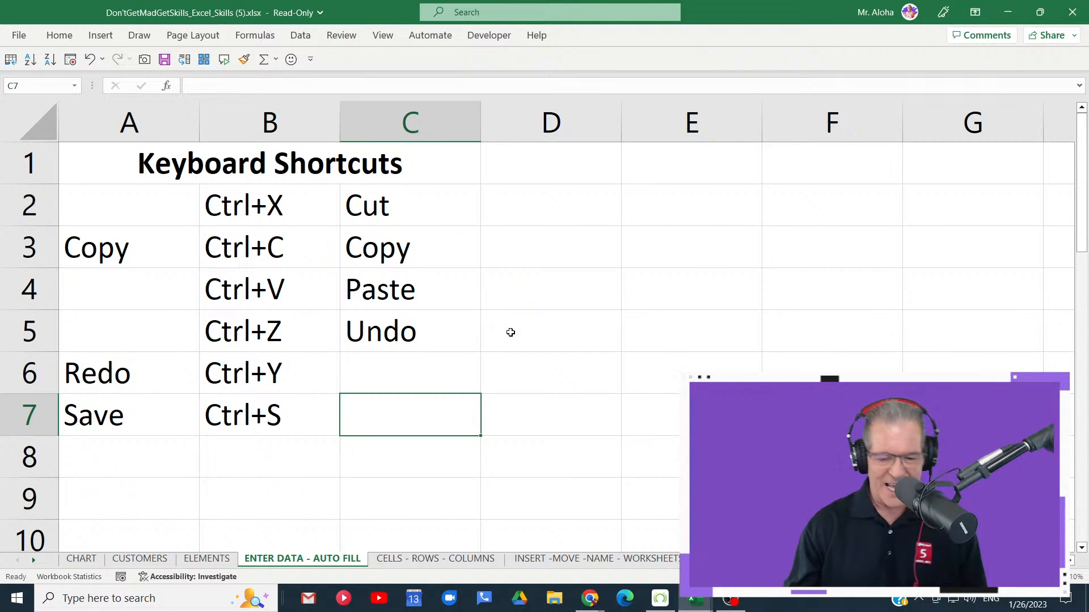
pyautogui.scroll(-1, 494, 330)
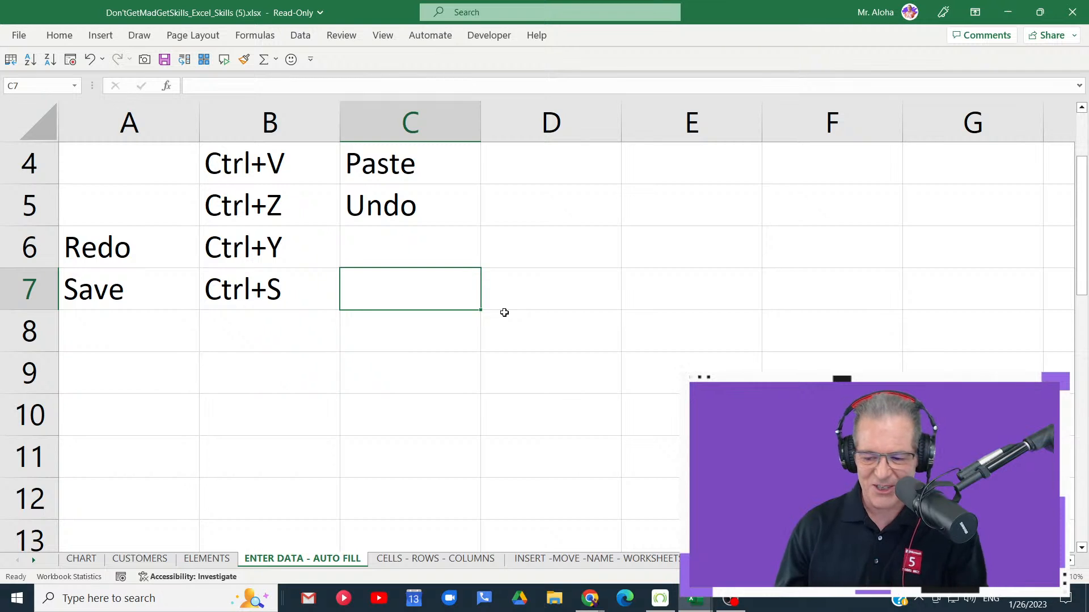
pyautogui.scroll(-1, 504, 313)
pyautogui.scroll(2, 505, 311)
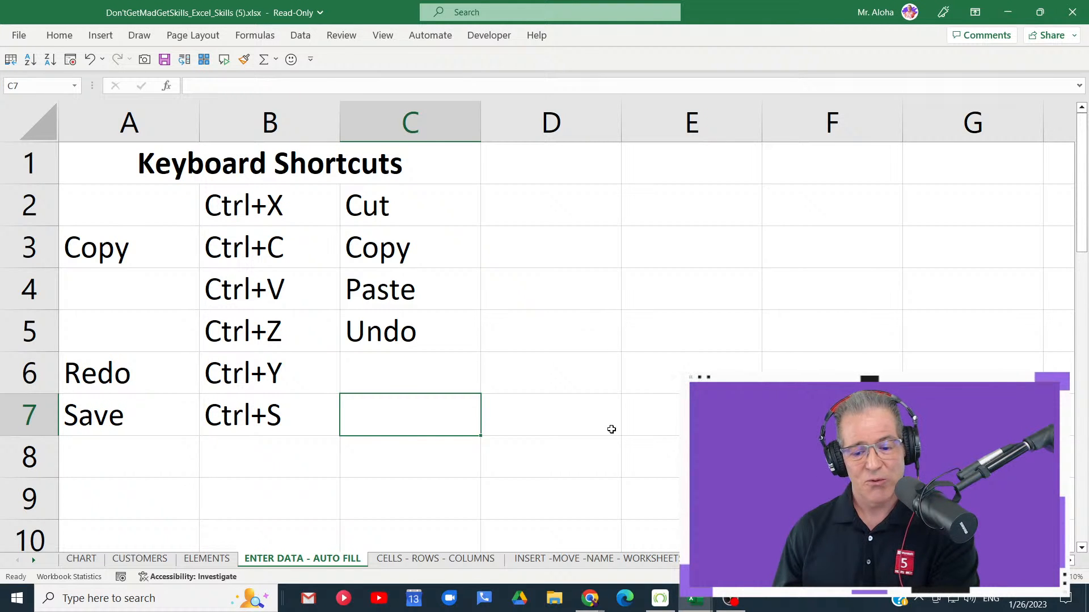
# - Switch to Chrome's Excel VIP Membership page and annotate the My Excel Basics Live Class Course card with red boxes and an arrow at its $147 price
pyautogui.click(590, 598)
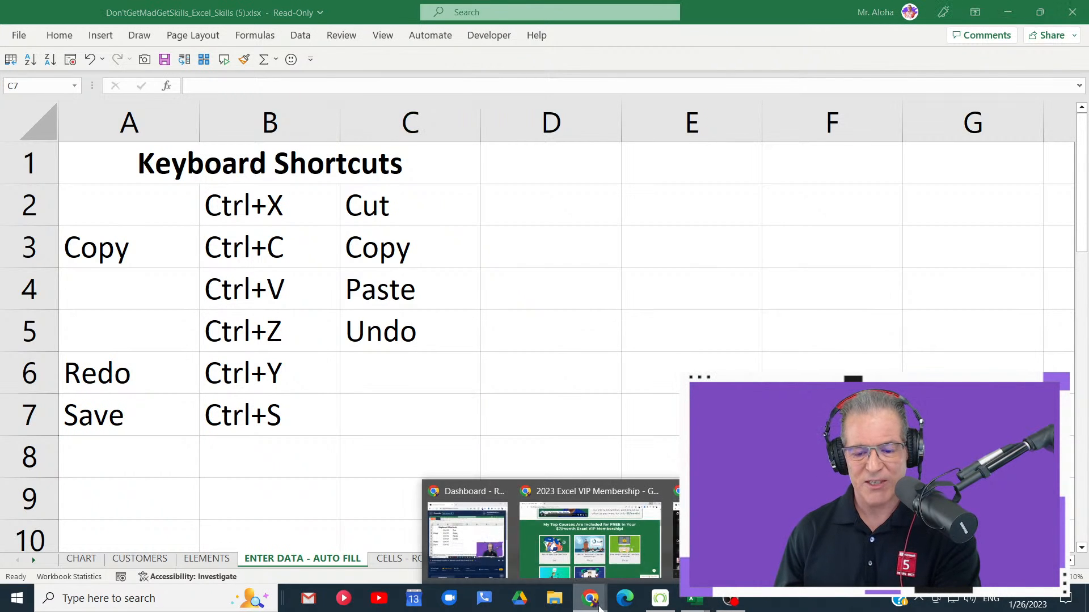
pyautogui.click(587, 550)
pyautogui.scroll(-3, 306, 292)
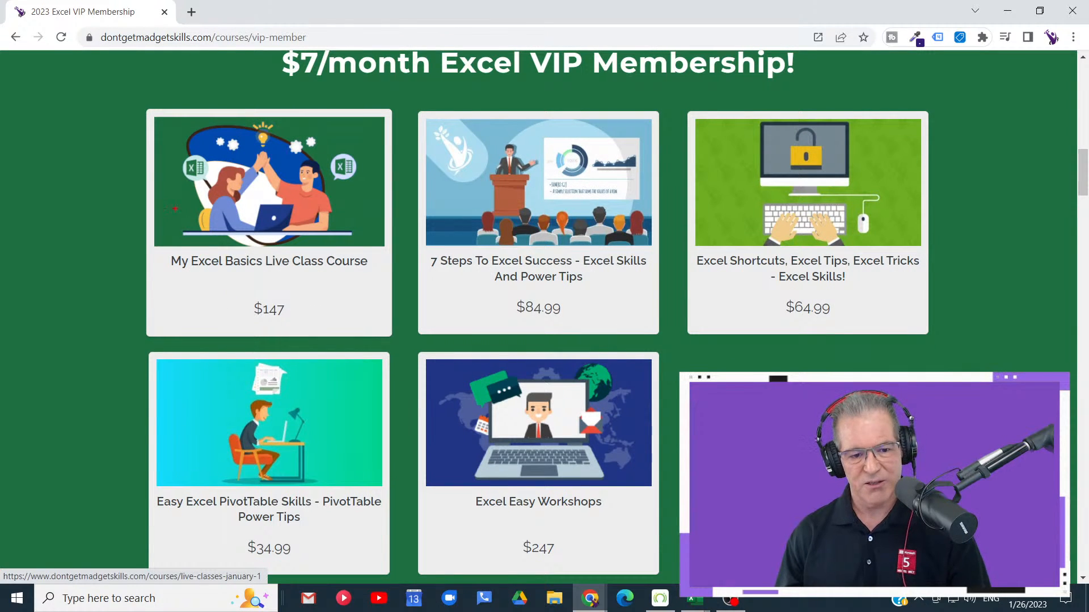
pyautogui.moveTo(127, 83)
pyautogui.mouseDown()
pyautogui.moveTo(359, 335)
pyautogui.moveTo(436, 350)
pyautogui.mouseUp()
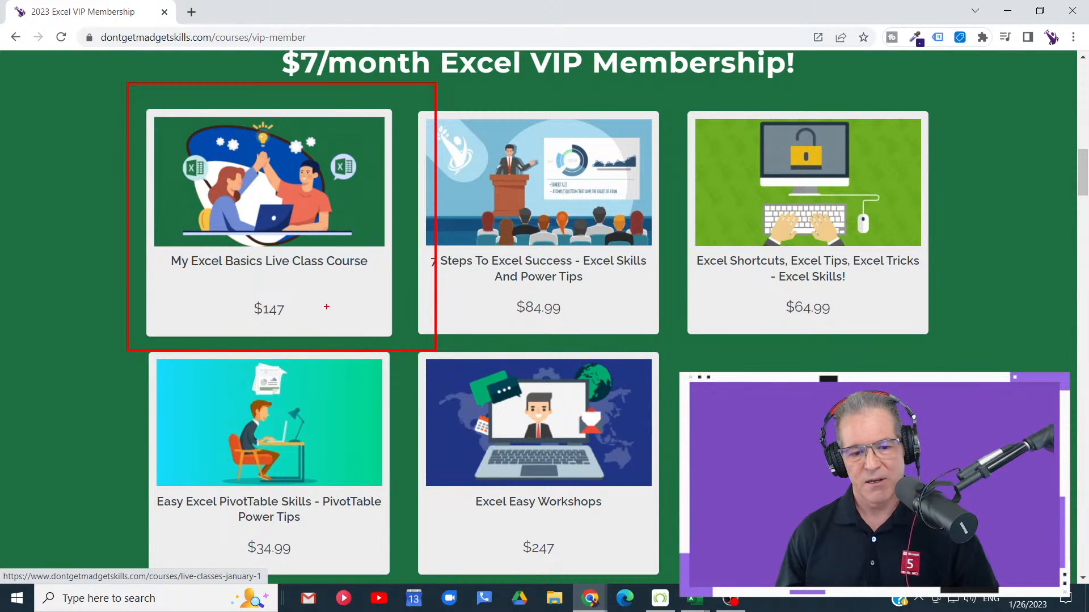
pyautogui.moveTo(327, 307); pyautogui.dragTo(370, 321)
pyautogui.moveTo(247, 282); pyautogui.dragTo(310, 333)
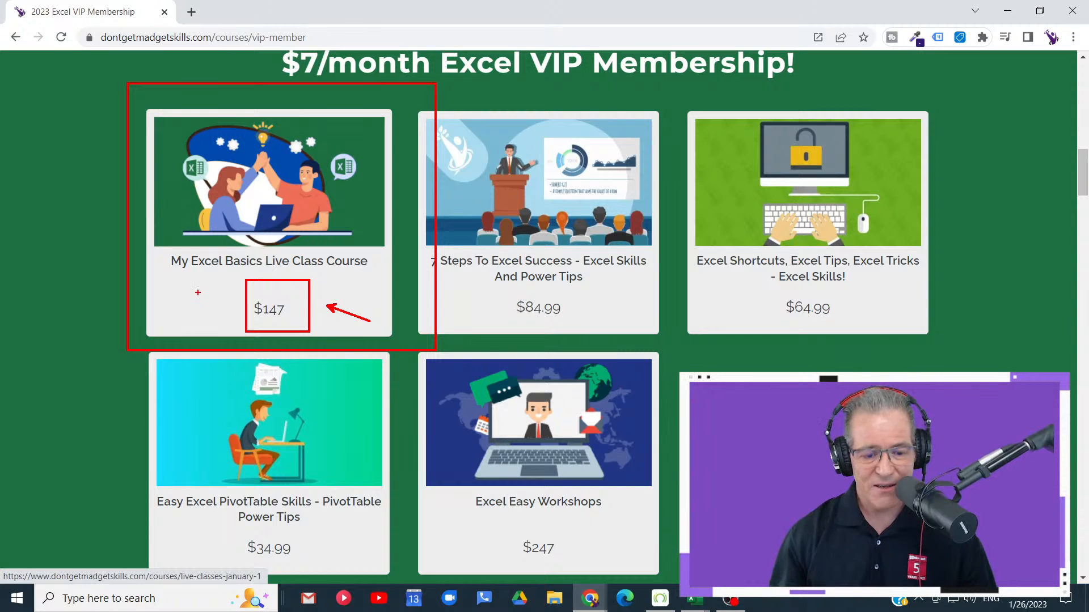
# - Replace the annotations with a red box around all courses, an arrow and crosses over the $84.99 and $147 prices, then clear them and minimize Chrome
pyautogui.press('e')
pyautogui.moveTo(138, 92); pyautogui.dragTo(979, 573)
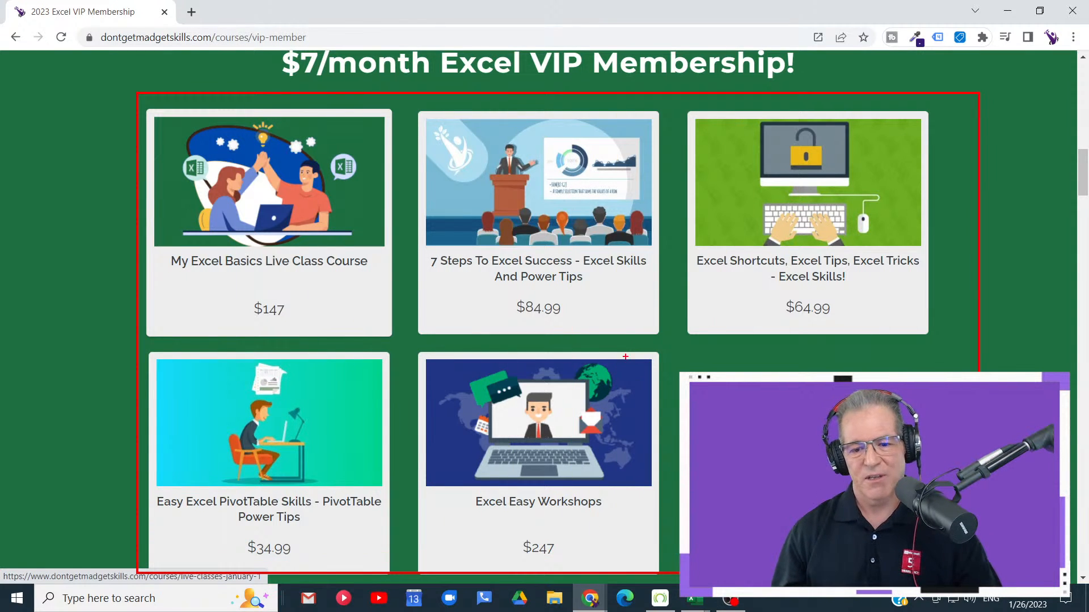
pyautogui.moveTo(622, 321); pyautogui.dragTo(656, 375)
pyautogui.moveTo(514, 287); pyautogui.dragTo(564, 326)
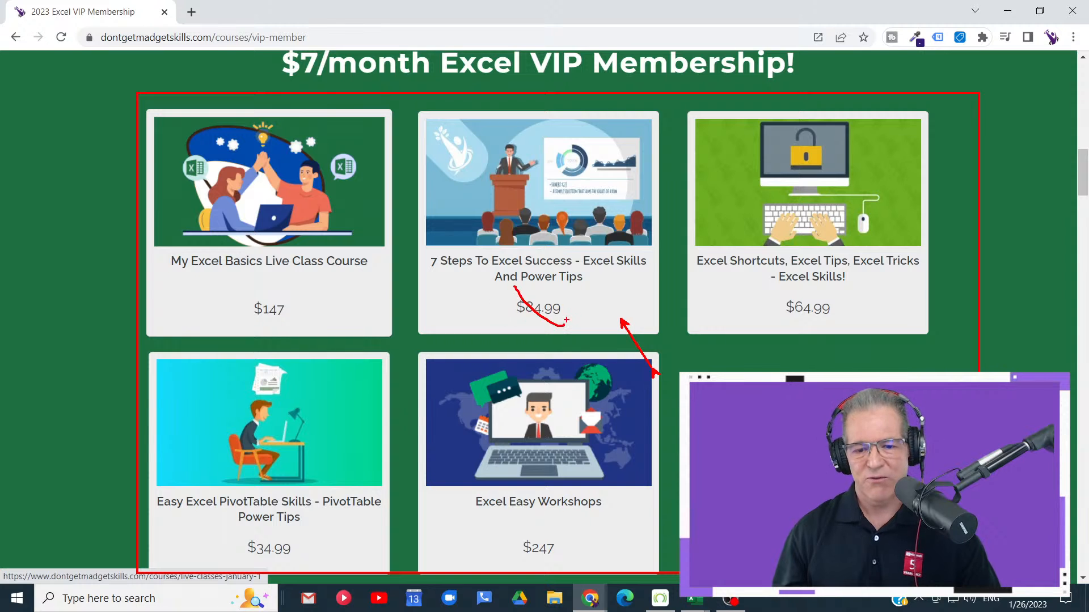
pyautogui.moveTo(567, 289); pyautogui.dragTo(528, 331)
pyautogui.moveTo(229, 297); pyautogui.dragTo(315, 338)
pyautogui.moveTo(274, 300); pyautogui.dragTo(228, 348)
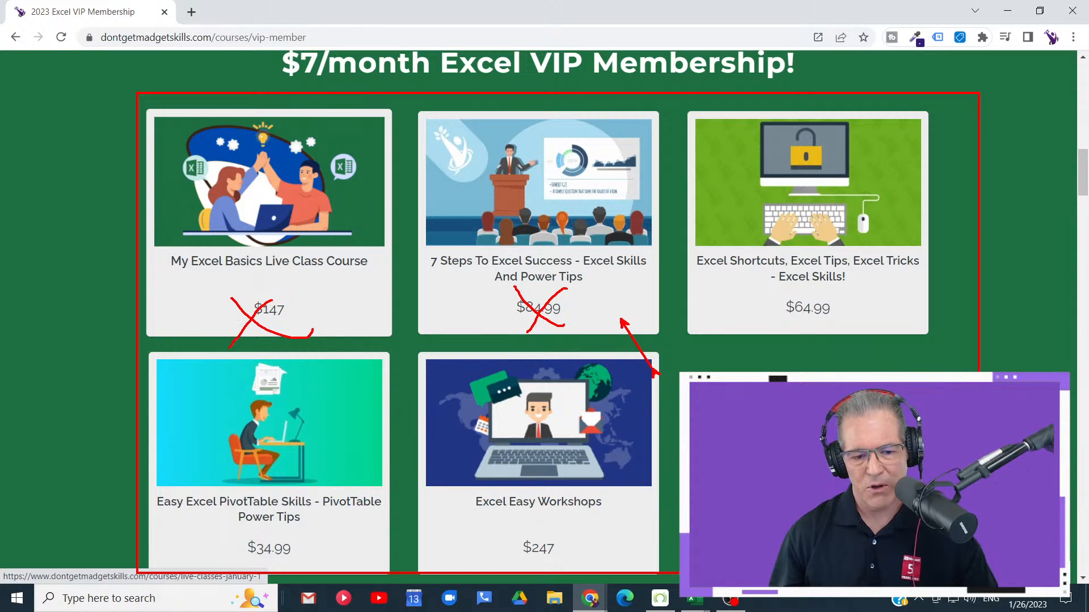
pyautogui.press('Escape')
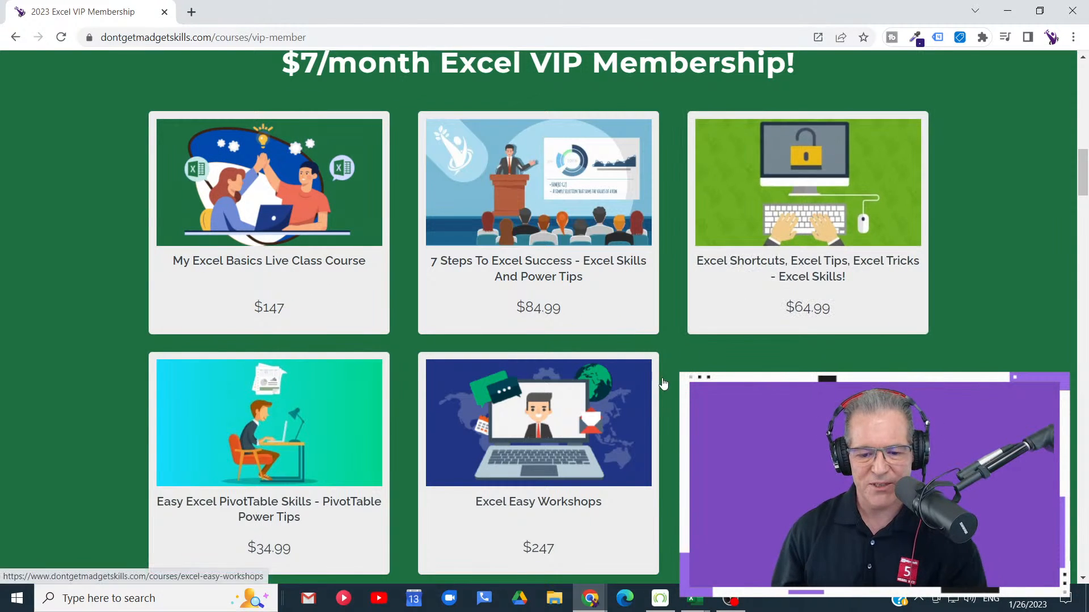
pyautogui.click(1005, 9)
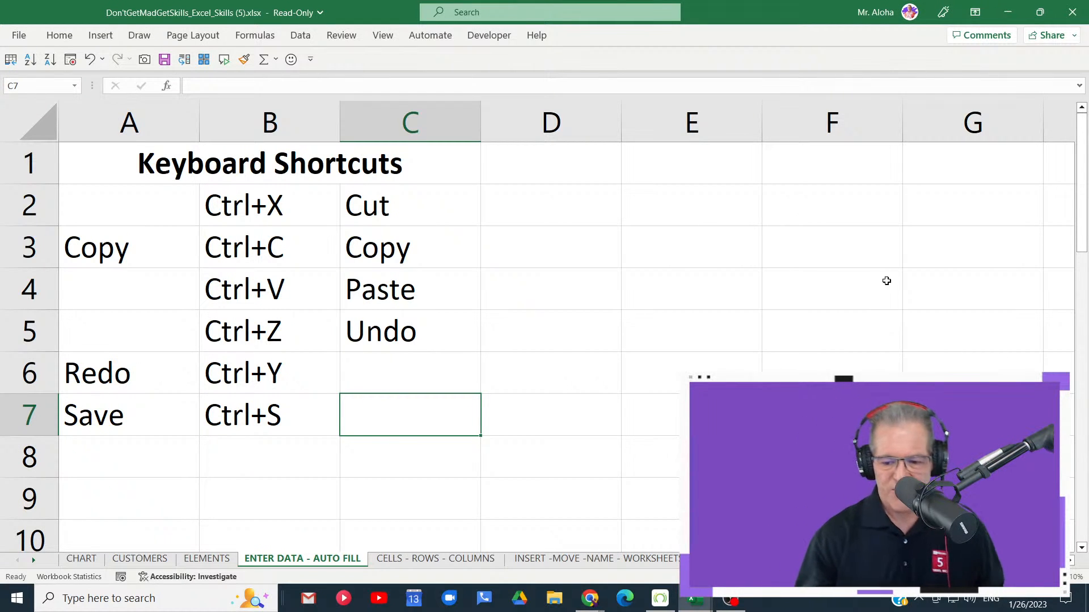
# - Shrink the workbook window, create a new blank workbook, and close Don'tGetMadGetSkills_Excel_Skills (5).xlsx without saving its changes
pyautogui.click(1039, 12)
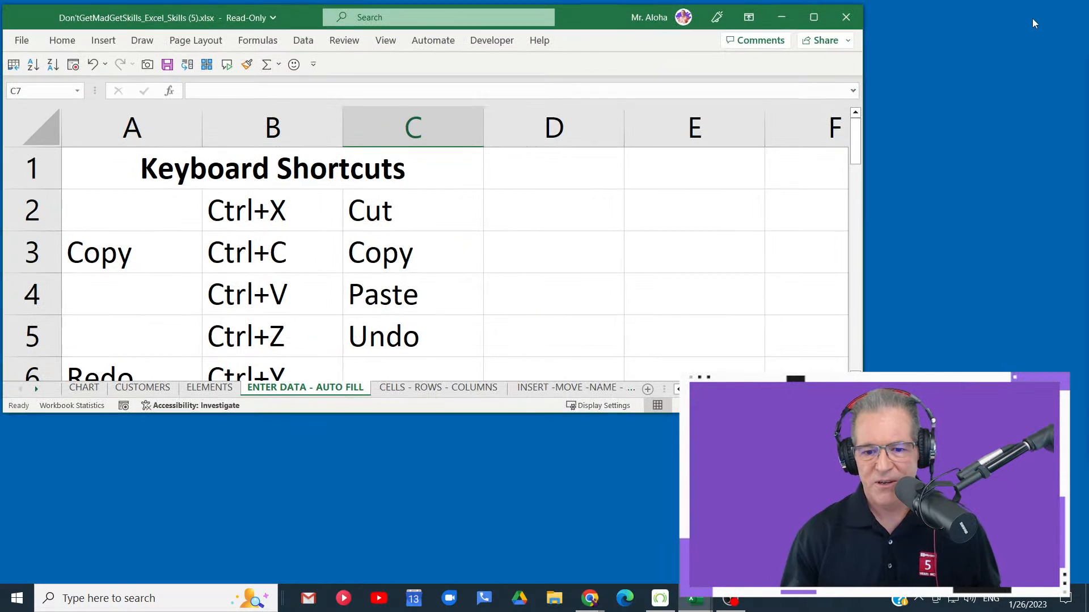
pyautogui.moveTo(590, 13); pyautogui.dragTo(618, 12)
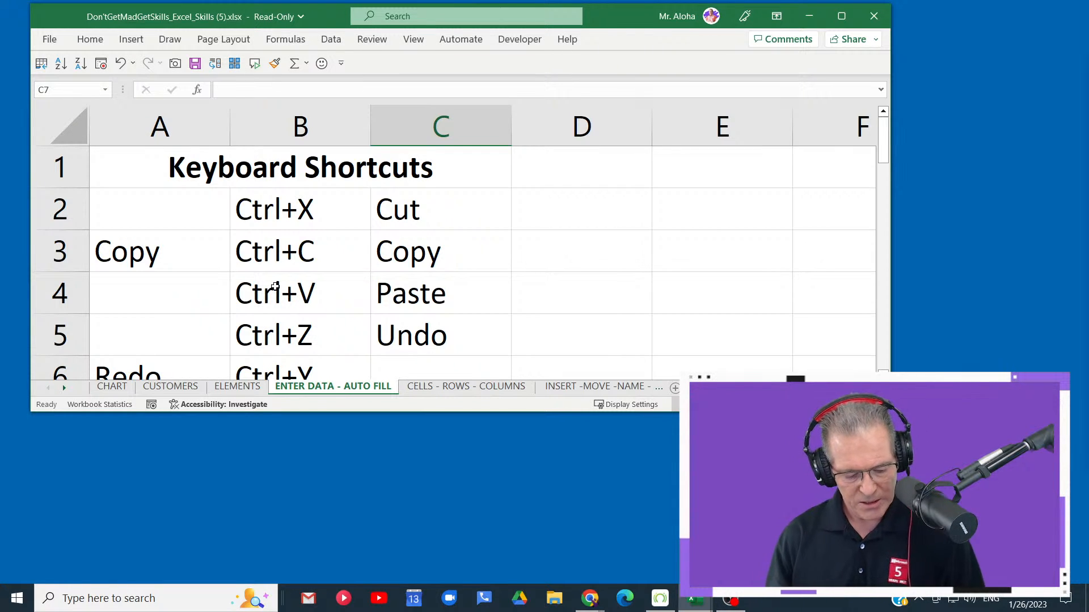
pyautogui.hotkey('ctrl', 'n')
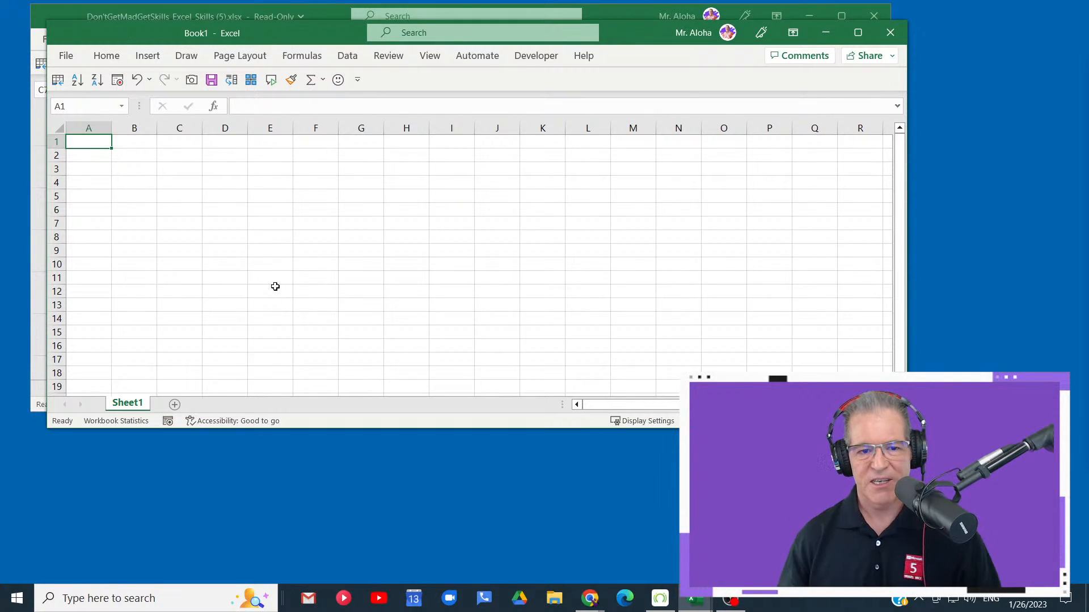
pyautogui.click(877, 16)
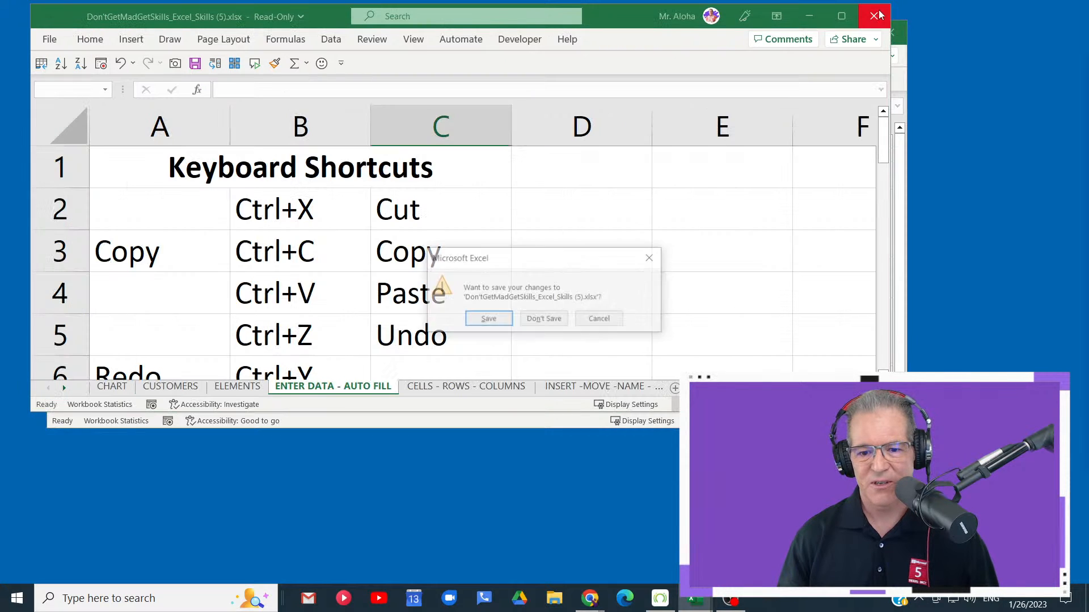
pyautogui.click(543, 318)
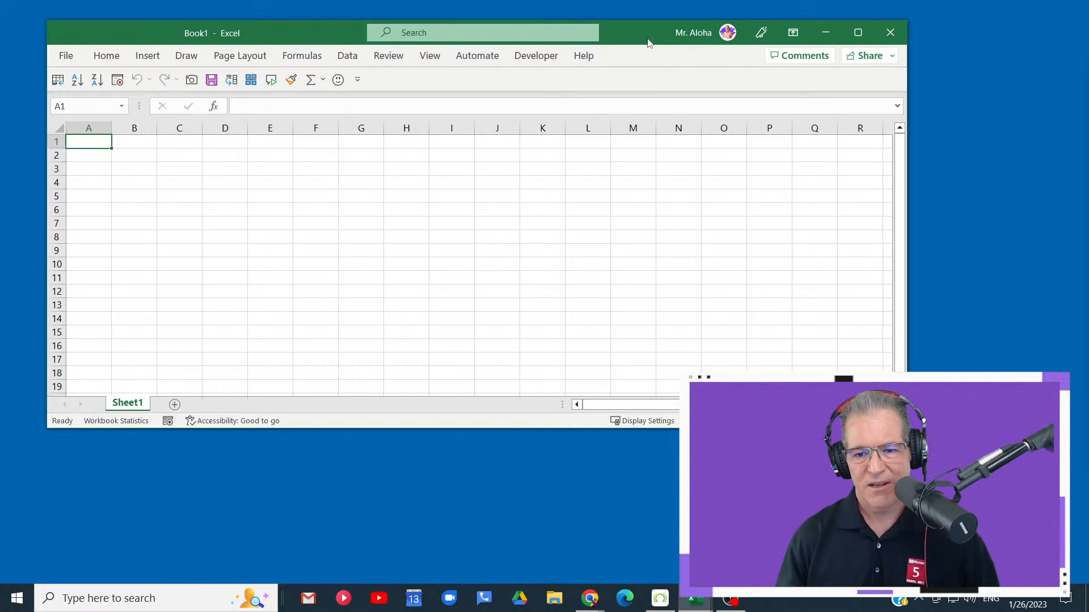
# - Reposition the Book1 window and add two new worksheets after Sheet1
pyautogui.moveTo(648, 43); pyautogui.dragTo(623, 25)
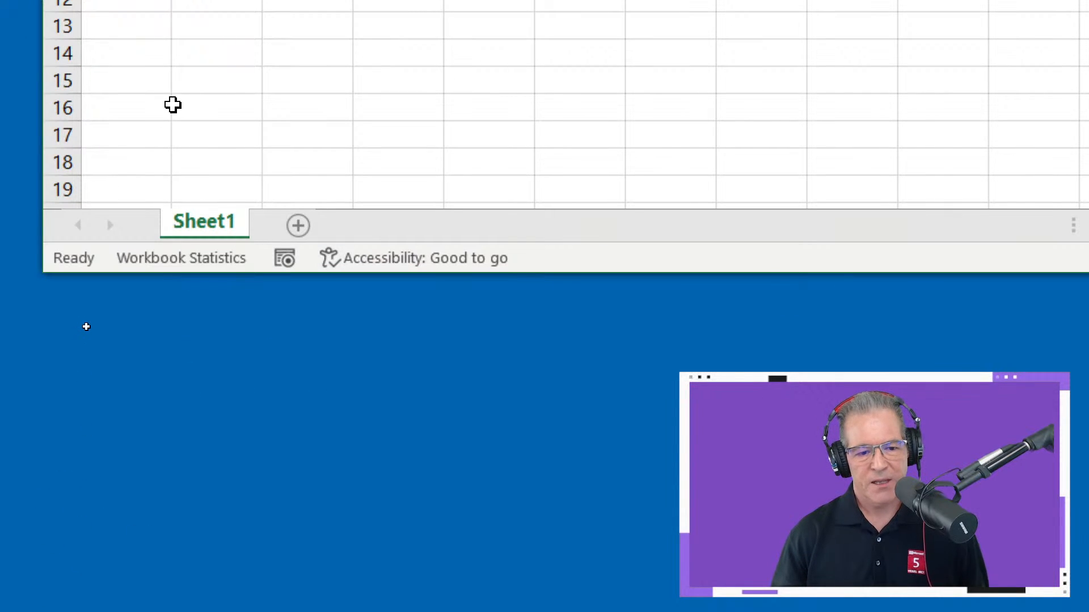
pyautogui.click(298, 225)
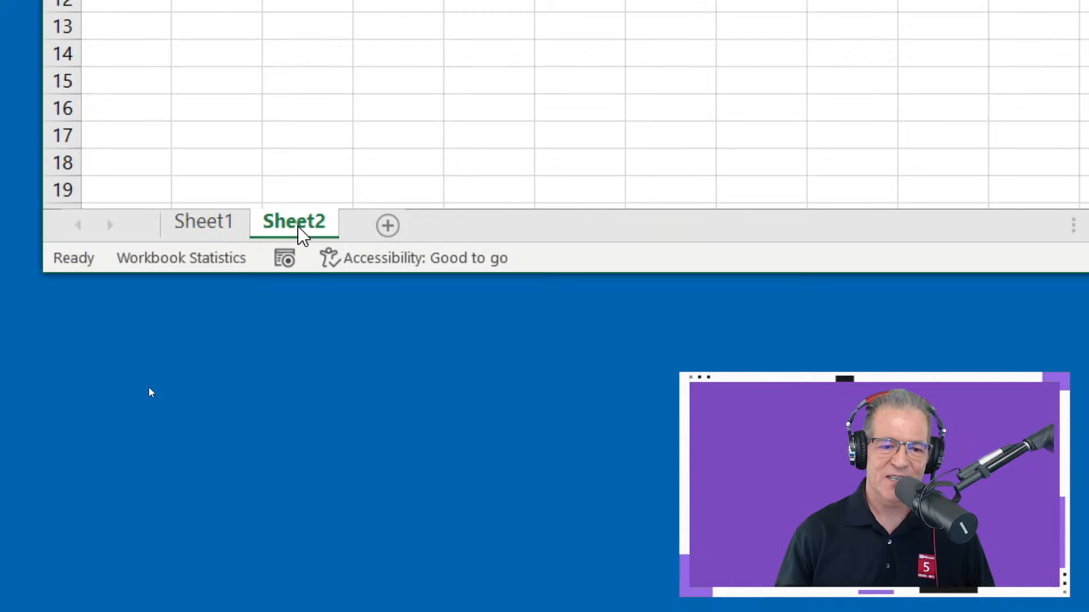
pyautogui.click(386, 232)
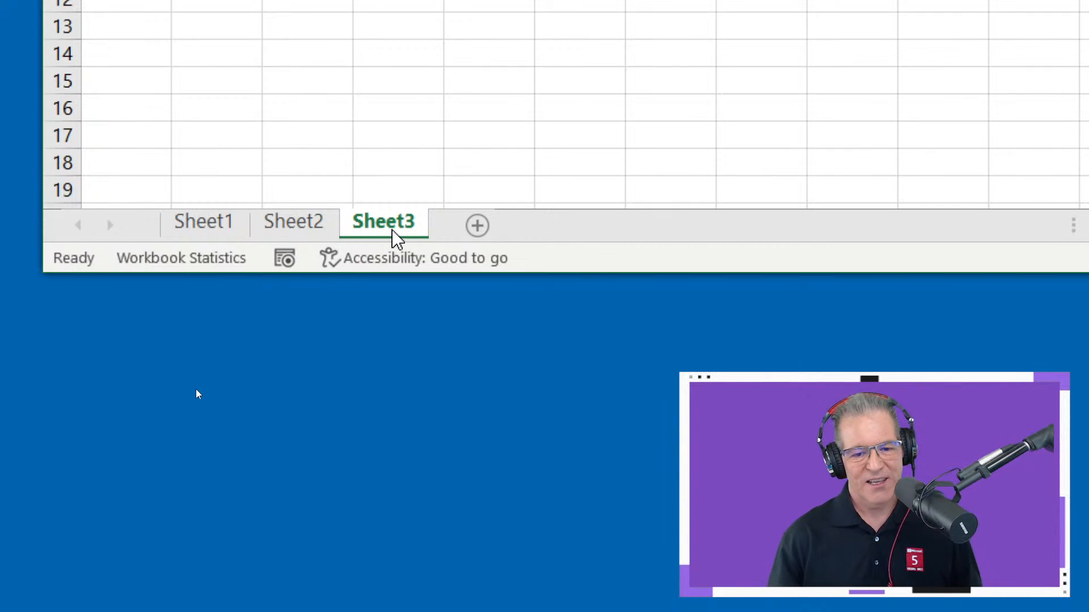
# - Insert a blank worksheet before Sheet3 through the Insert dialog, looking at the balance sheet, blood pressure and blood sugar tracker templates first
pyautogui.rightClick(413, 229)
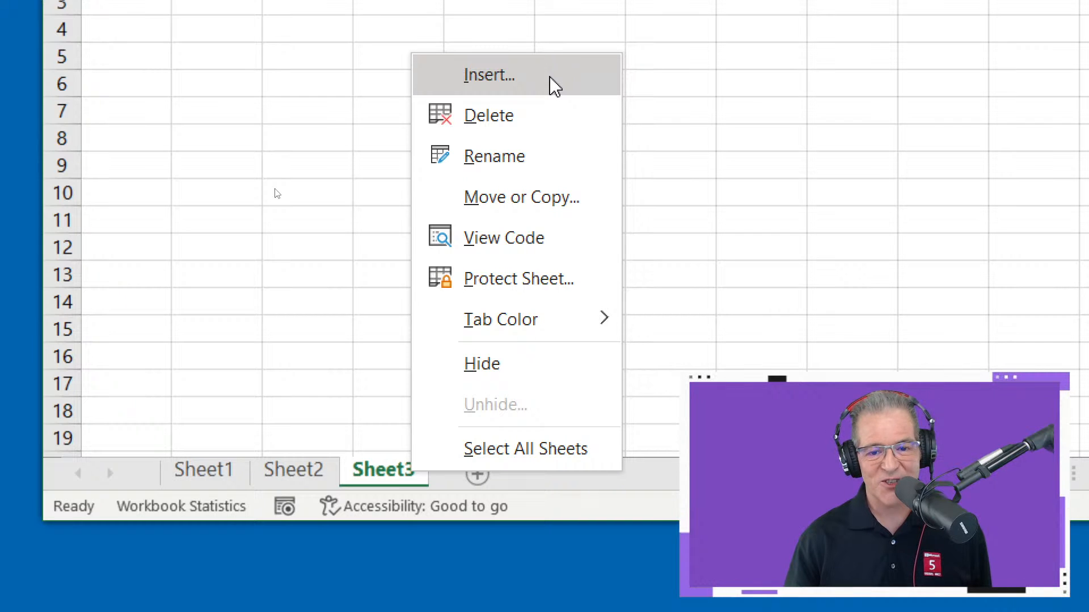
pyautogui.click(553, 85)
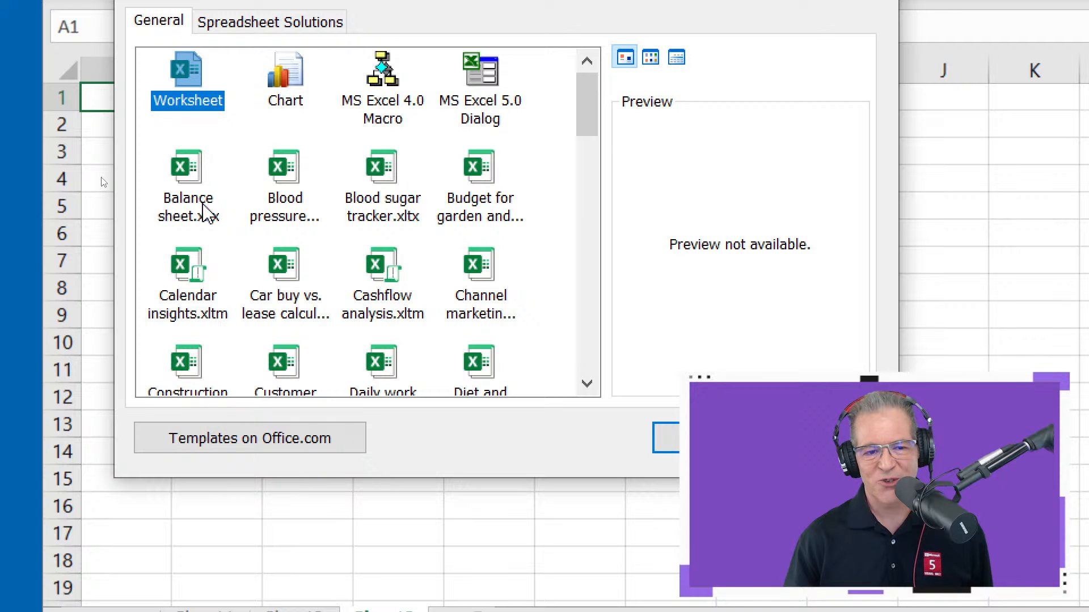
pyautogui.click(205, 209)
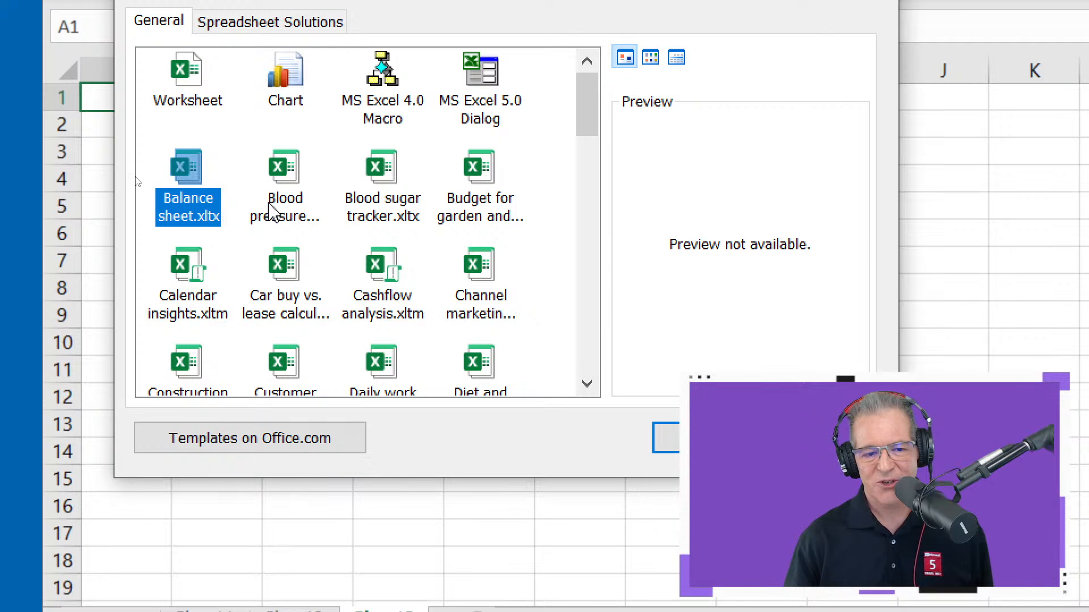
pyautogui.click(277, 213)
pyautogui.click(394, 205)
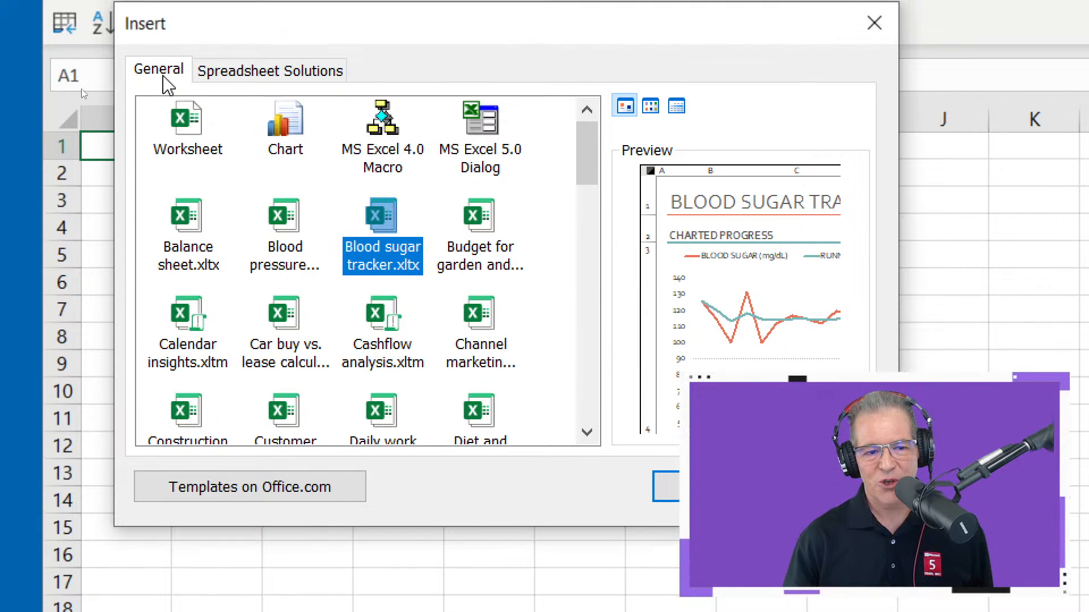
pyautogui.click(193, 106)
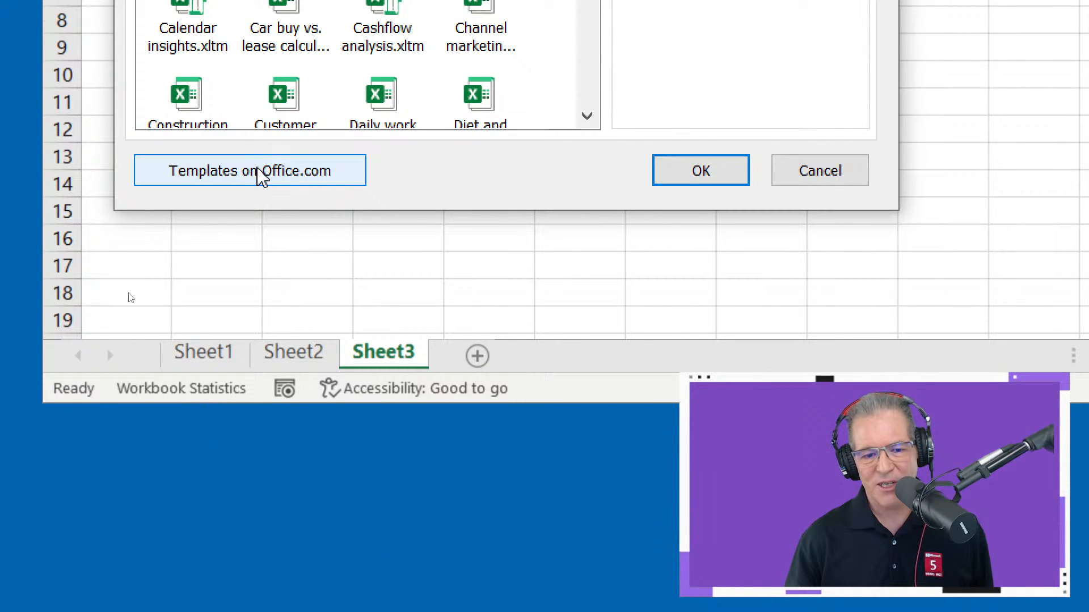
pyautogui.click(721, 187)
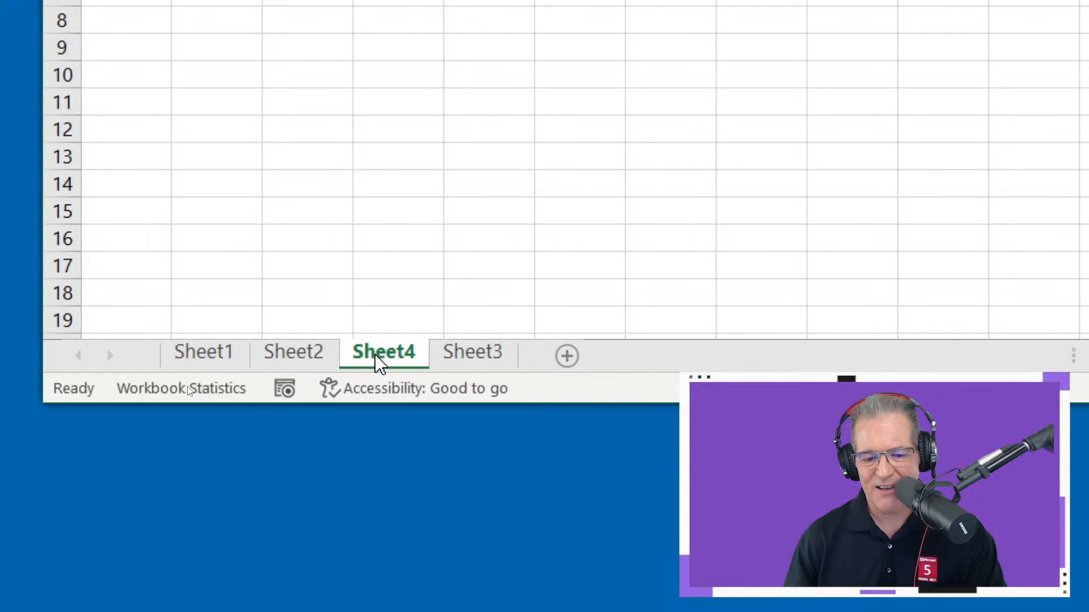
# - Move Sheet4 after Sheet3 so it is the last worksheet, and open its sheet options
pyautogui.moveTo(377, 362); pyautogui.dragTo(517, 319)
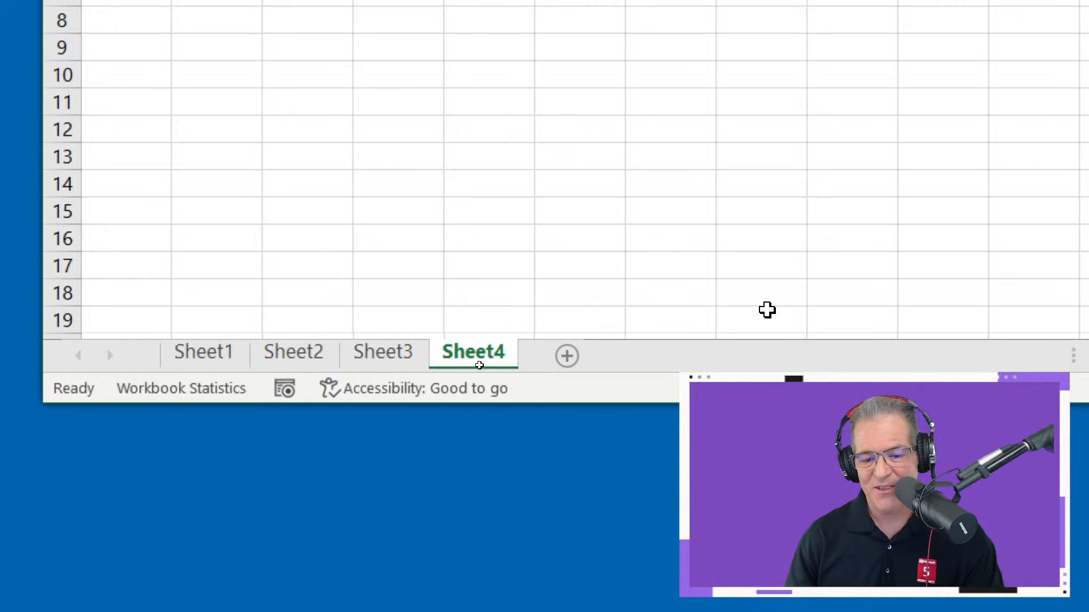
pyautogui.moveTo(486, 357); pyautogui.dragTo(509, 358)
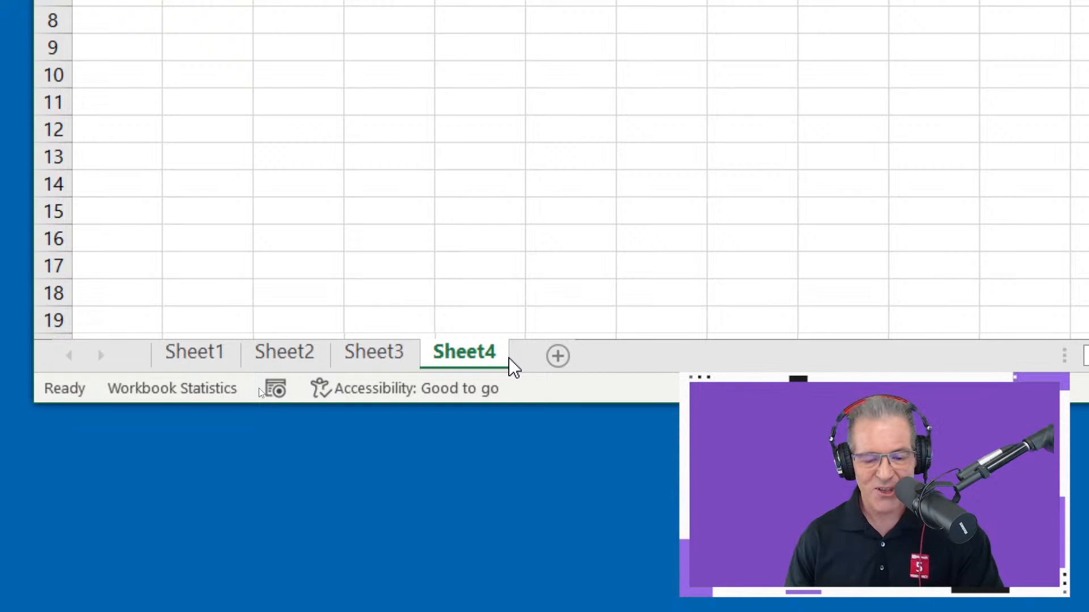
pyautogui.rightClick(462, 366)
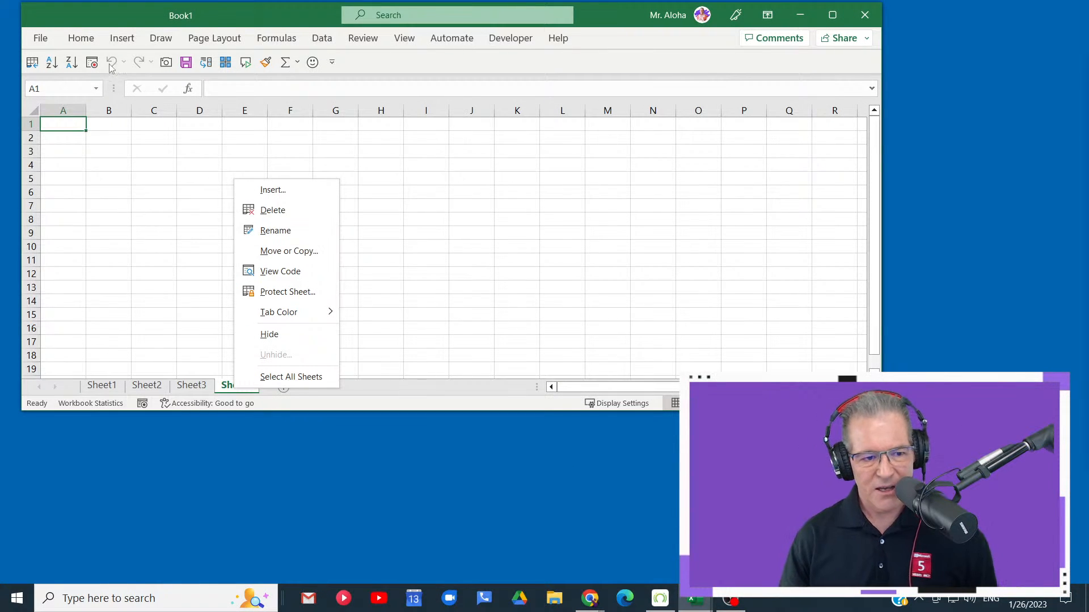
# - Reopen Don'tGetMadGetSkills_Excel_Skills (5).xlsx from the recent workbooks and enable editing on it
pyautogui.click(47, 40)
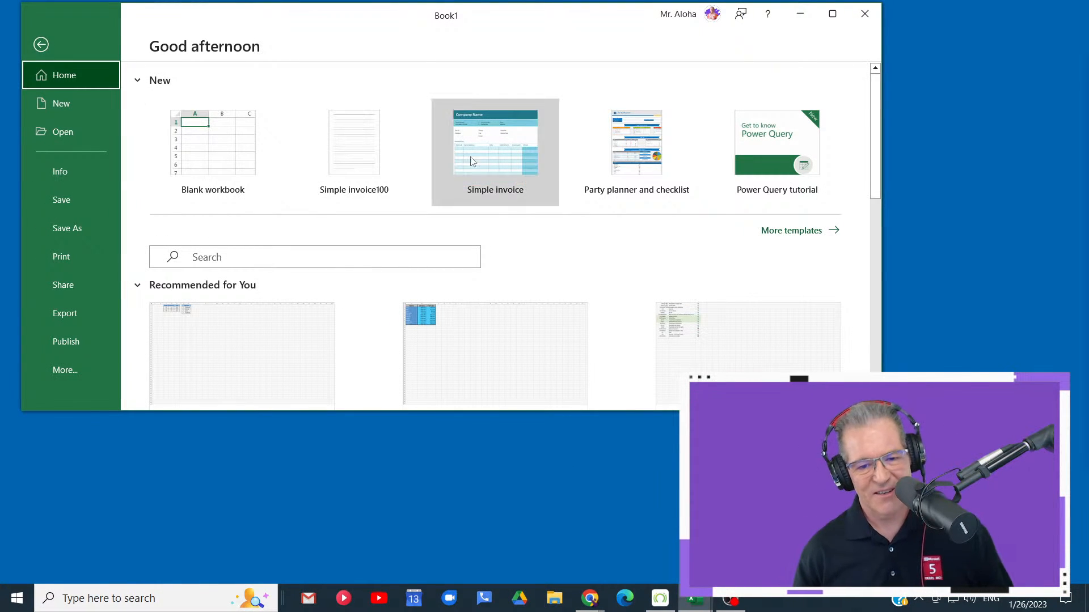
pyautogui.scroll(-3, 468, 214)
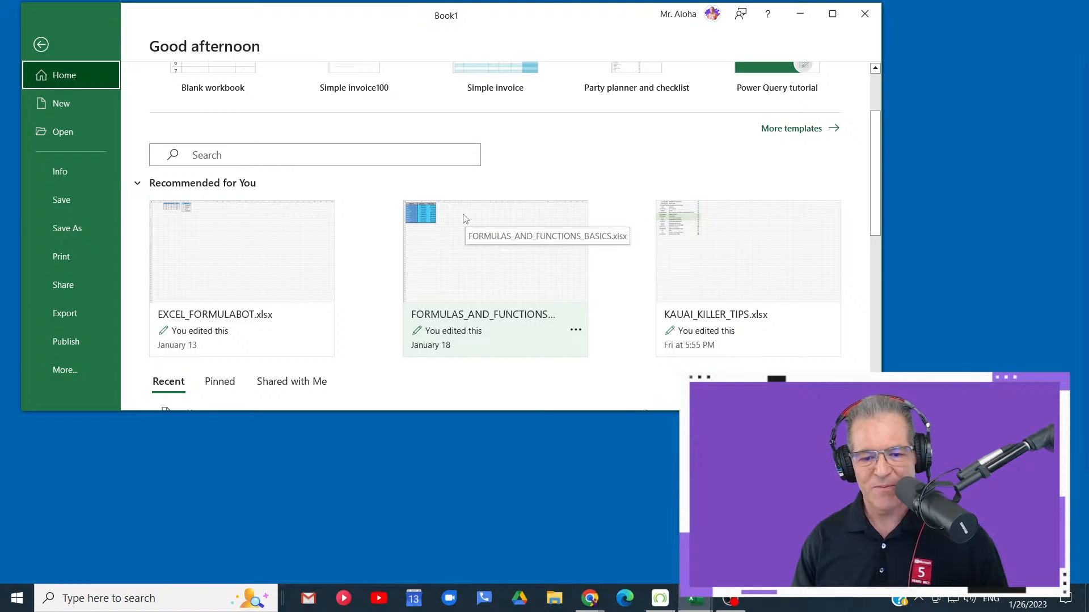
pyautogui.scroll(-6, 467, 218)
pyautogui.click(407, 281)
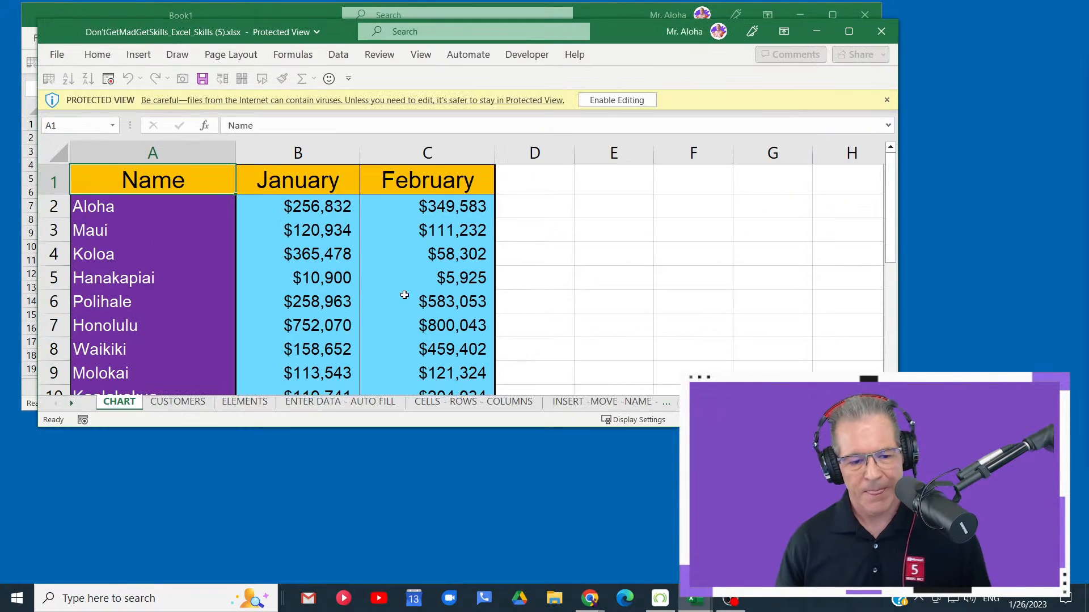
pyautogui.moveTo(627, 36); pyautogui.dragTo(676, 88)
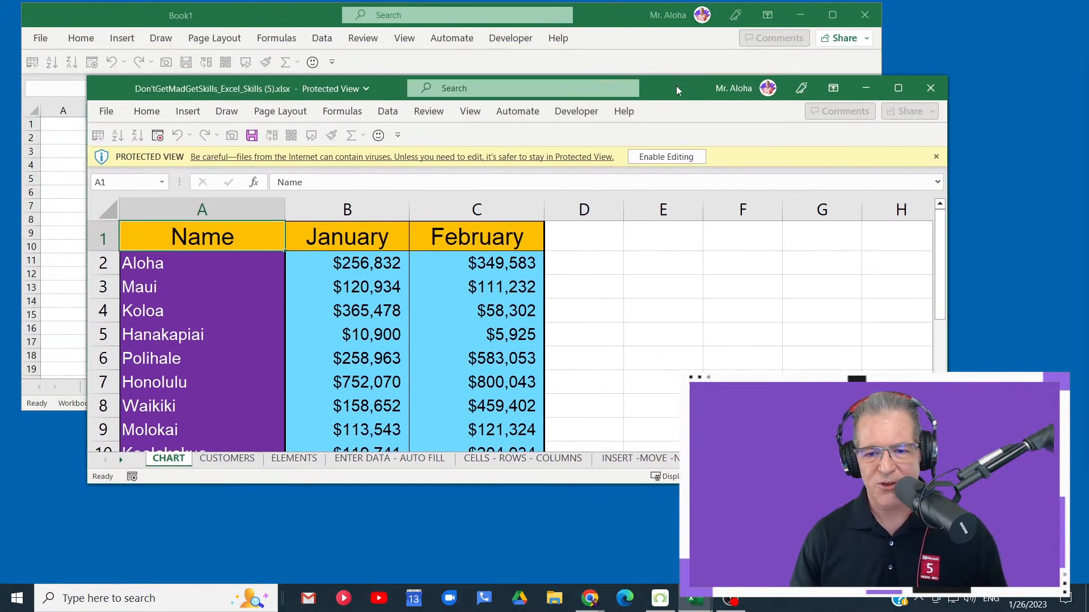
pyautogui.click(667, 156)
pyautogui.click(495, 338)
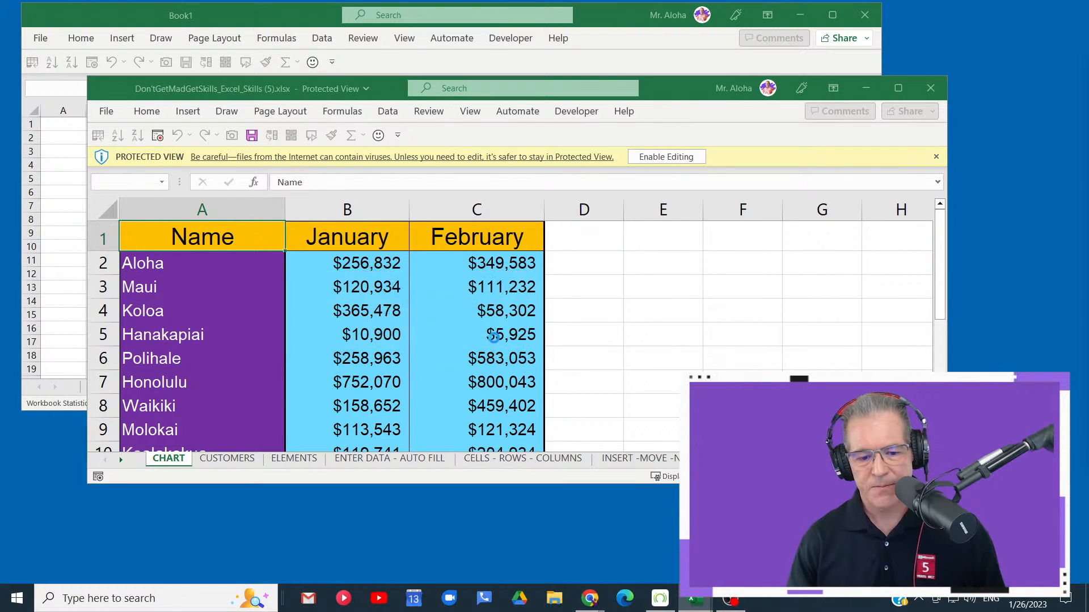
# - Move the Don'tGetMadGetSkills workbook window aside so both workbooks show, and bring Book1 to the front
pyautogui.moveTo(676, 104); pyautogui.dragTo(807, 40)
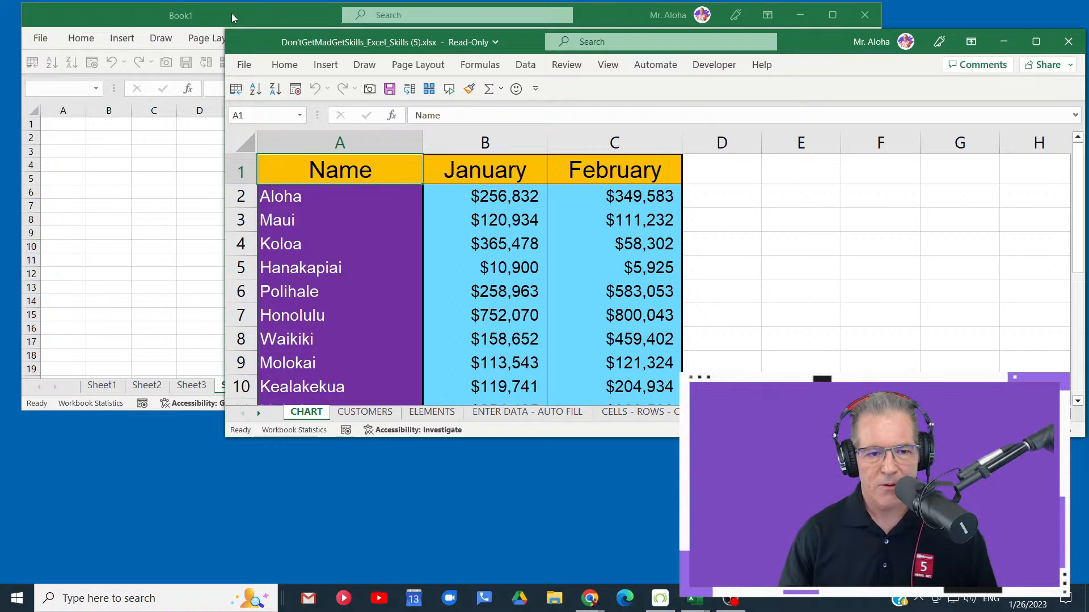
pyautogui.click(232, 13)
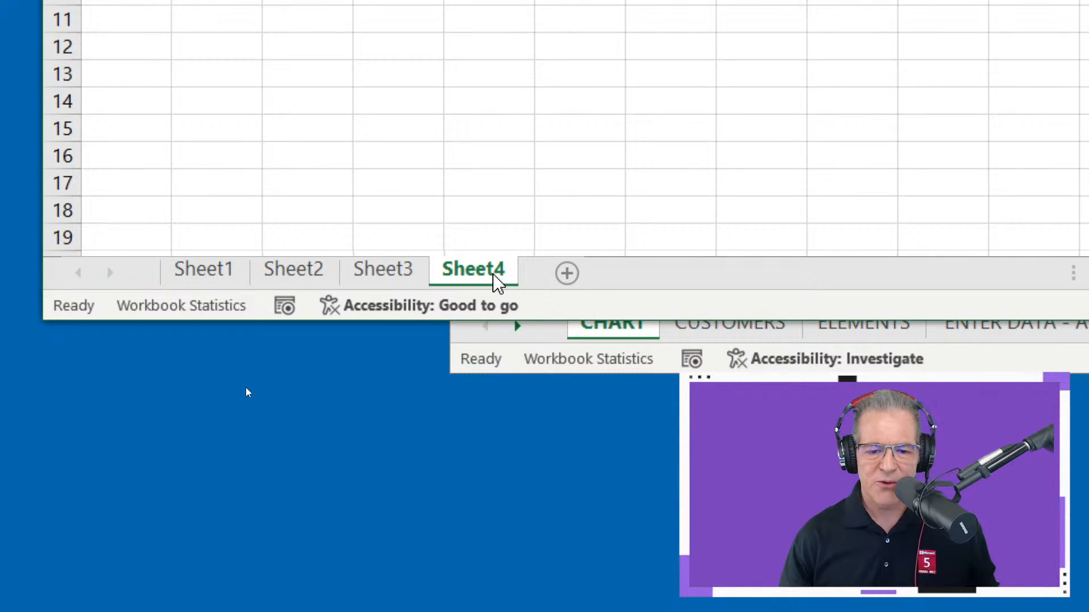
# - Move Sheet4 before Sheet1 within Book1 using Move or Copy
pyautogui.rightClick(491, 282)
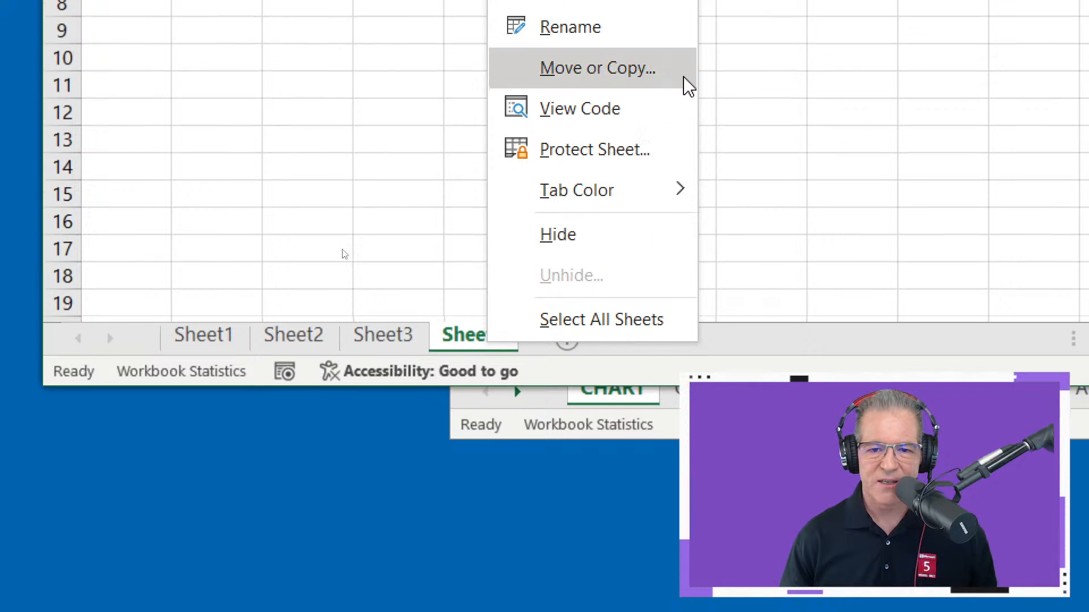
pyautogui.click(663, 108)
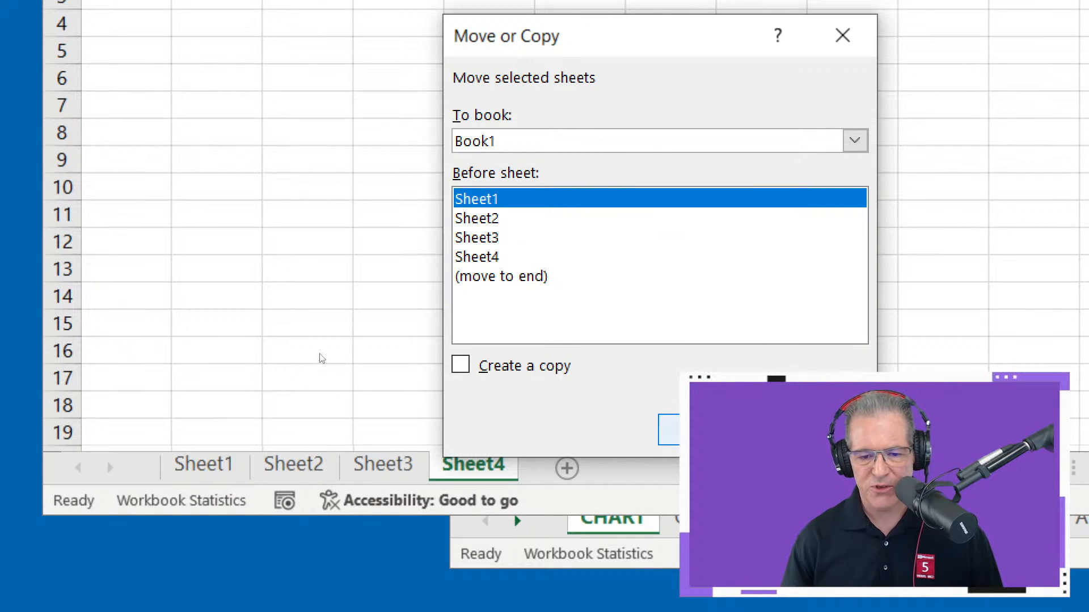
pyautogui.click(708, 430)
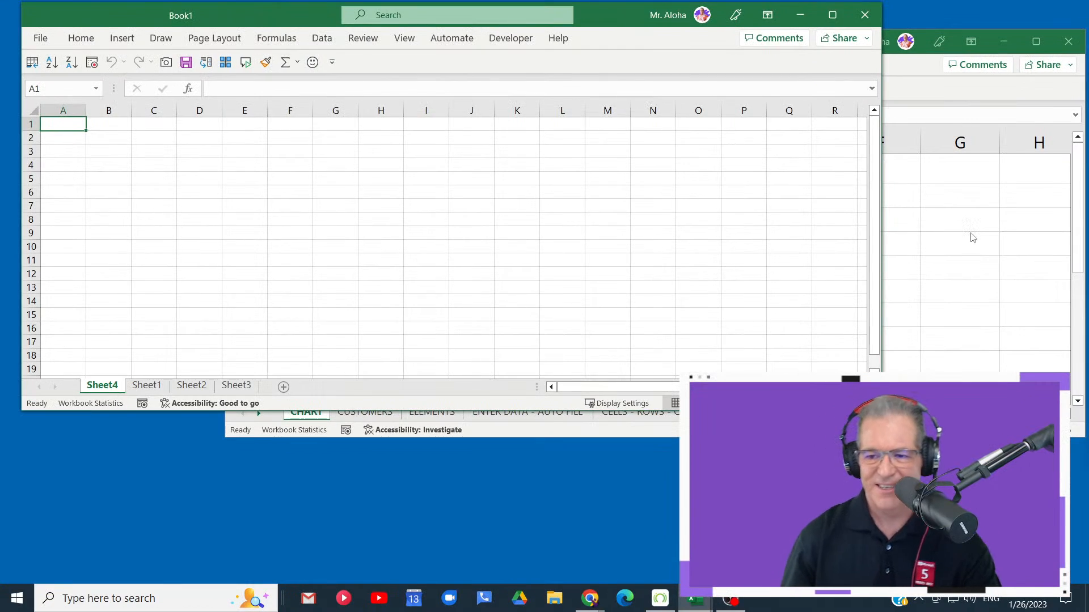
# - Bring the Don'tGetMadGetSkills workbook forward, make its window taller, and create a separate chart sheet from the January and February data
pyautogui.hotkey('alt', 'Tab')
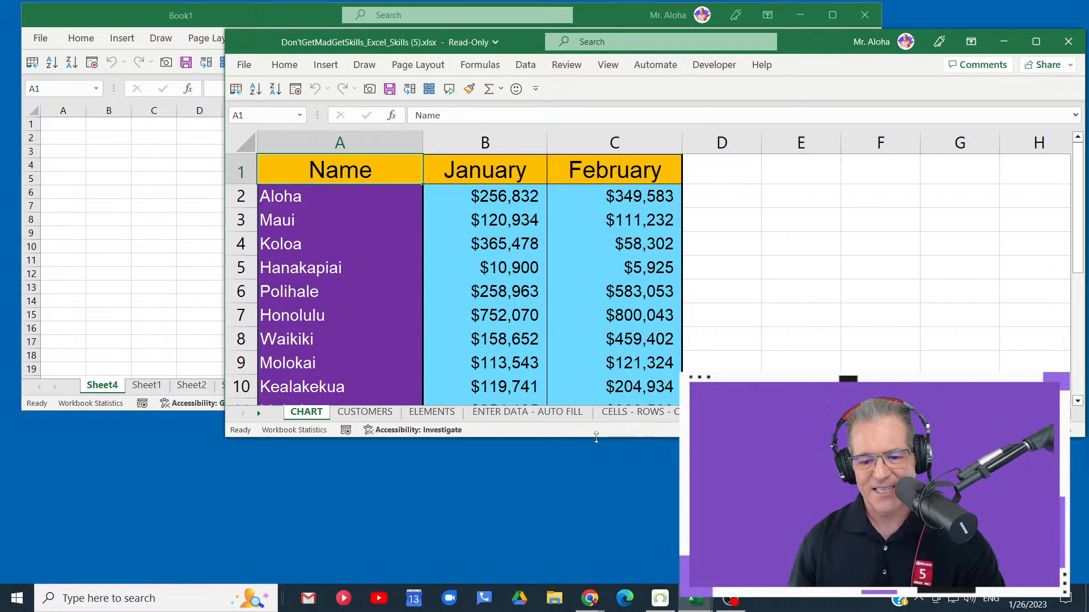
pyautogui.moveTo(596, 437); pyautogui.dragTo(596, 495)
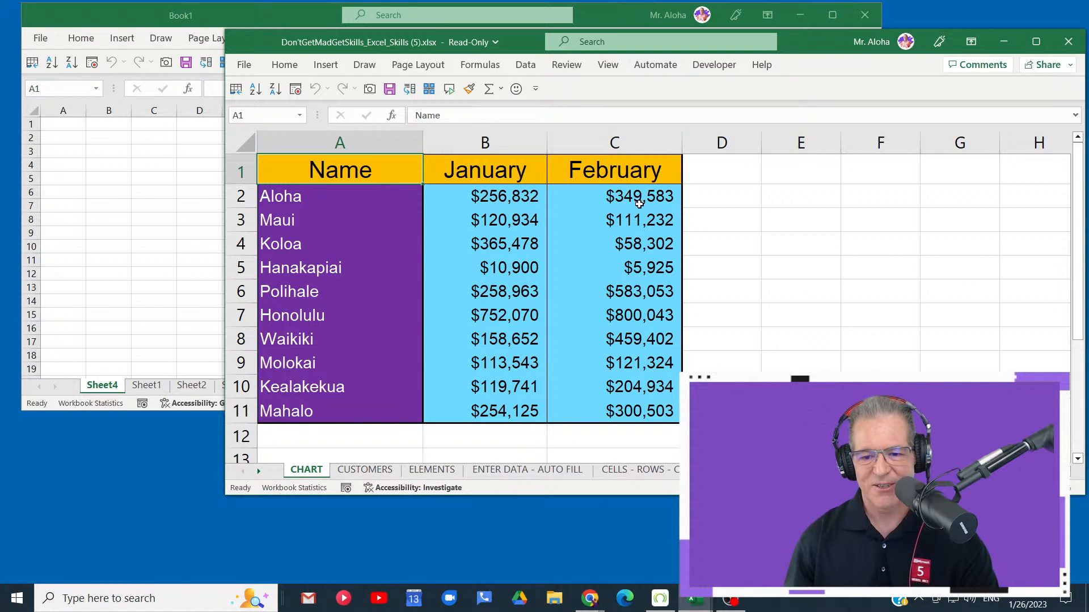
pyautogui.click(643, 174)
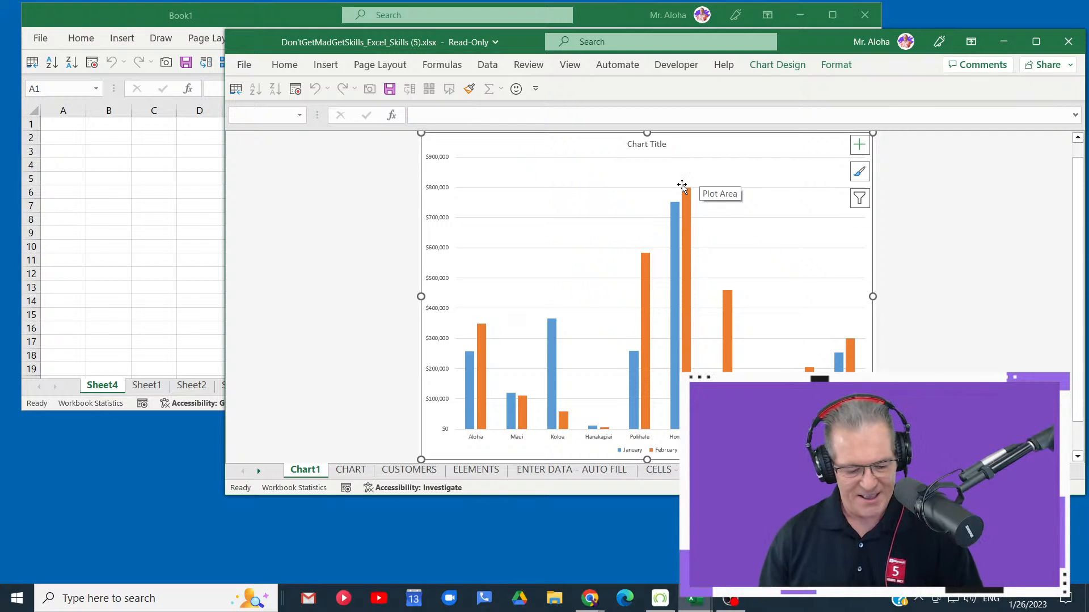
pyautogui.write('t')
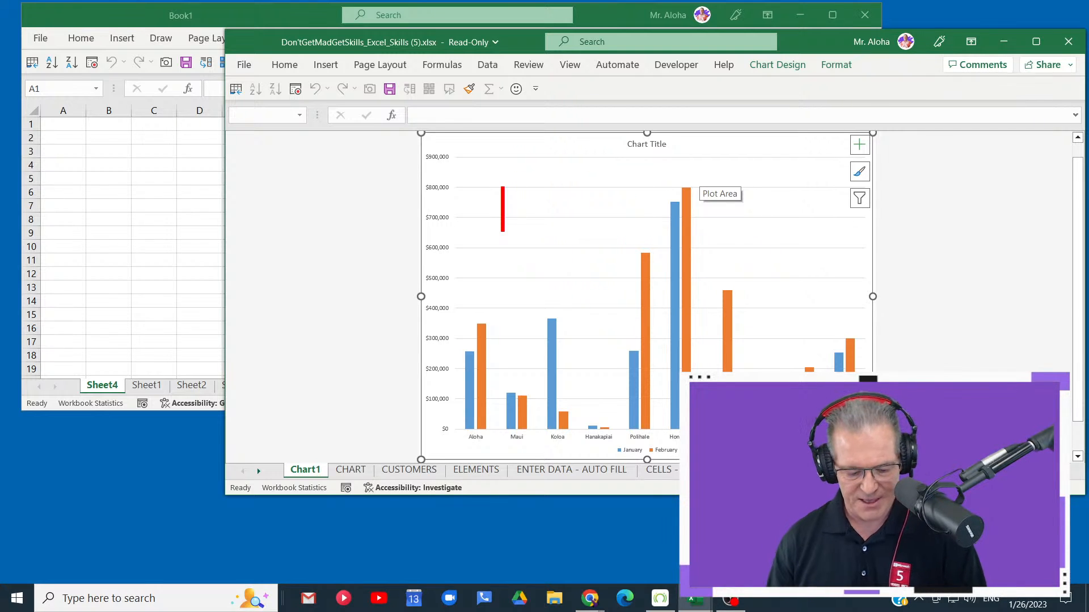
pyautogui.write('F11')
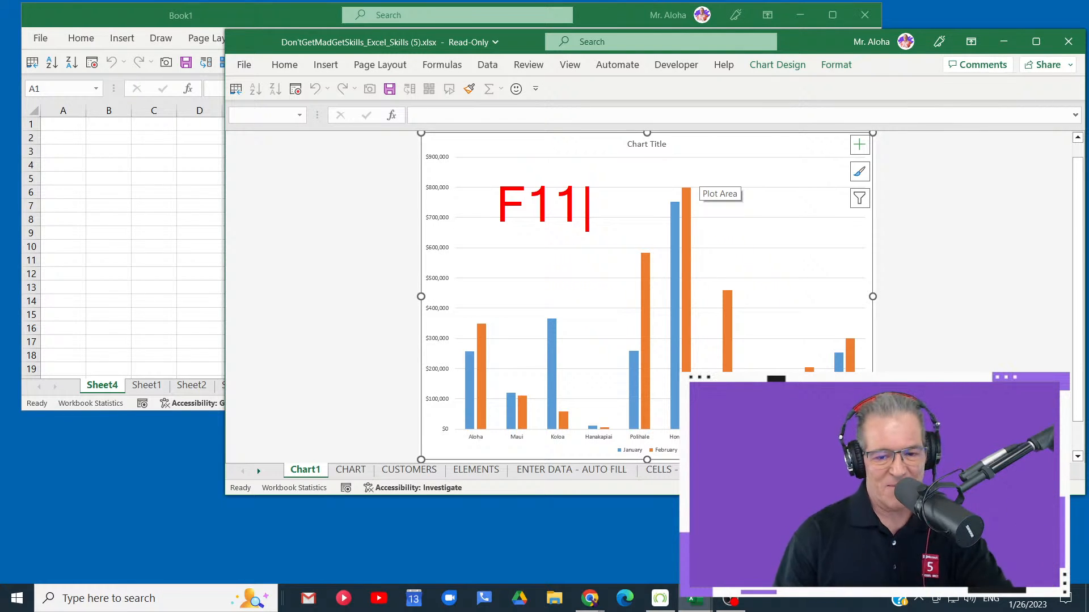
pyautogui.press('Escape')
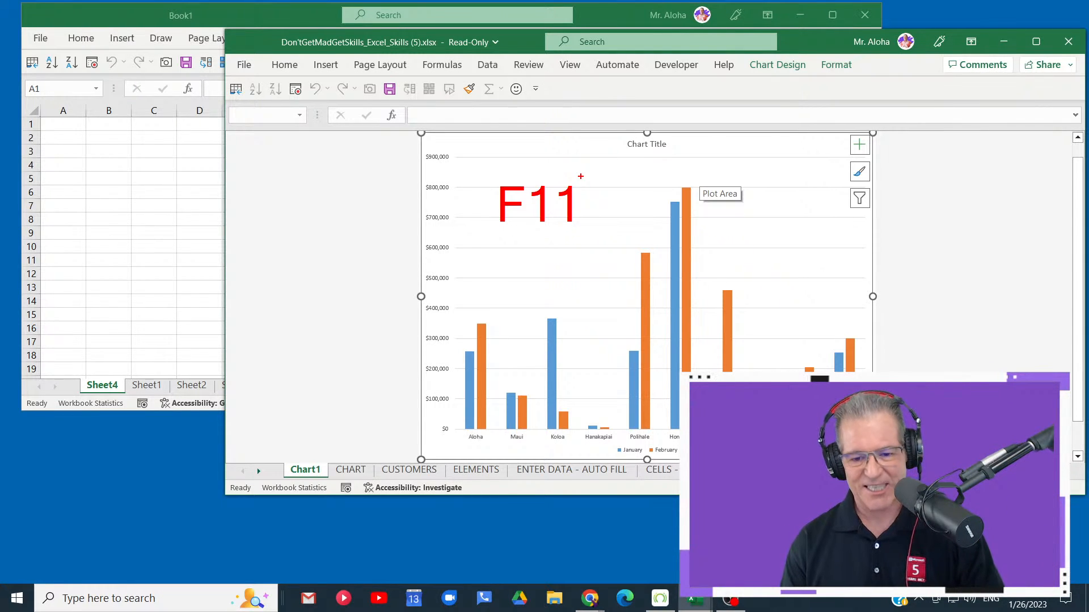
pyautogui.press('Escape')
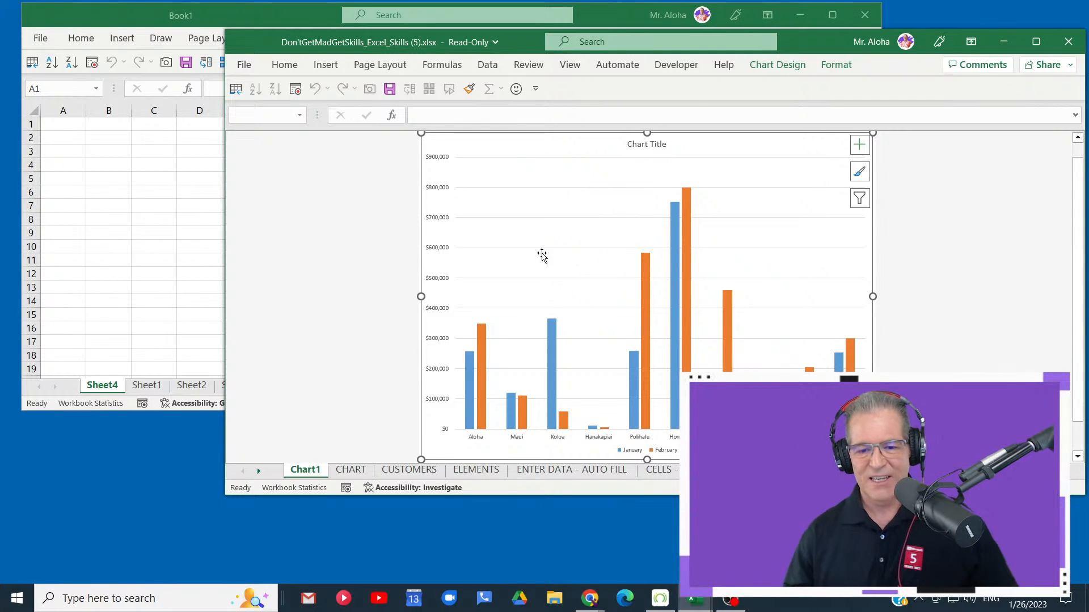
# - Compare the data on the CHART sheet with the Chart1 chart sheet, and check Book1's sheets before returning to Chart1
pyautogui.click(366, 470)
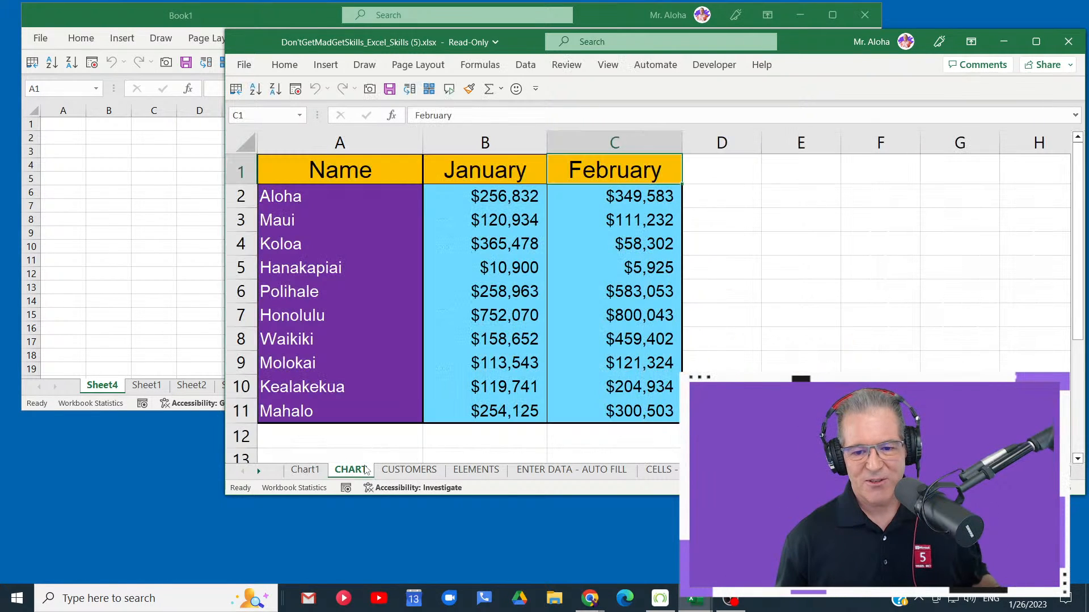
pyautogui.click(312, 470)
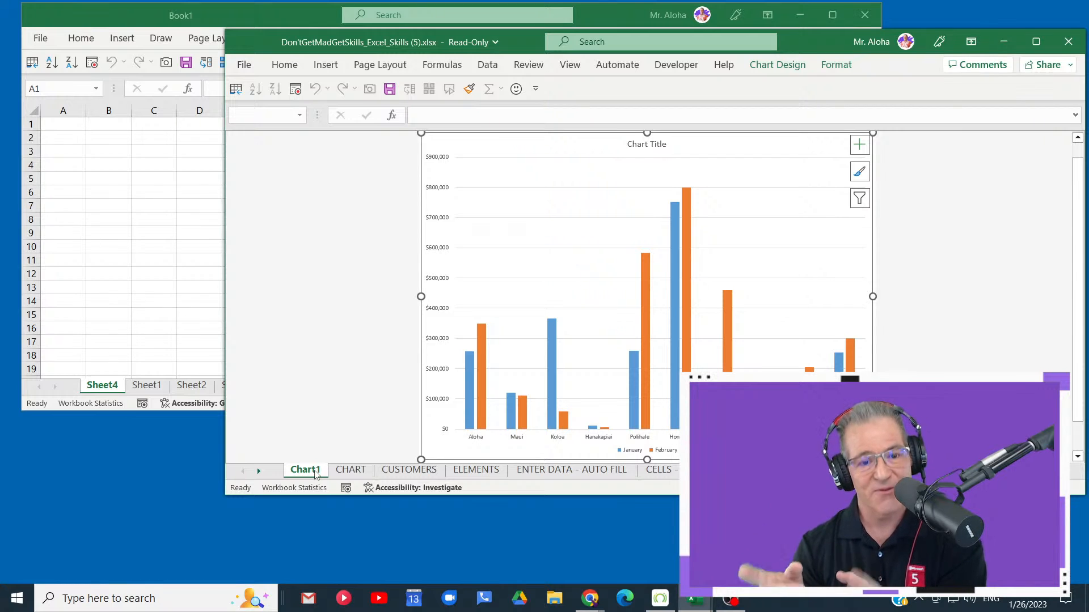
pyautogui.click(131, 262)
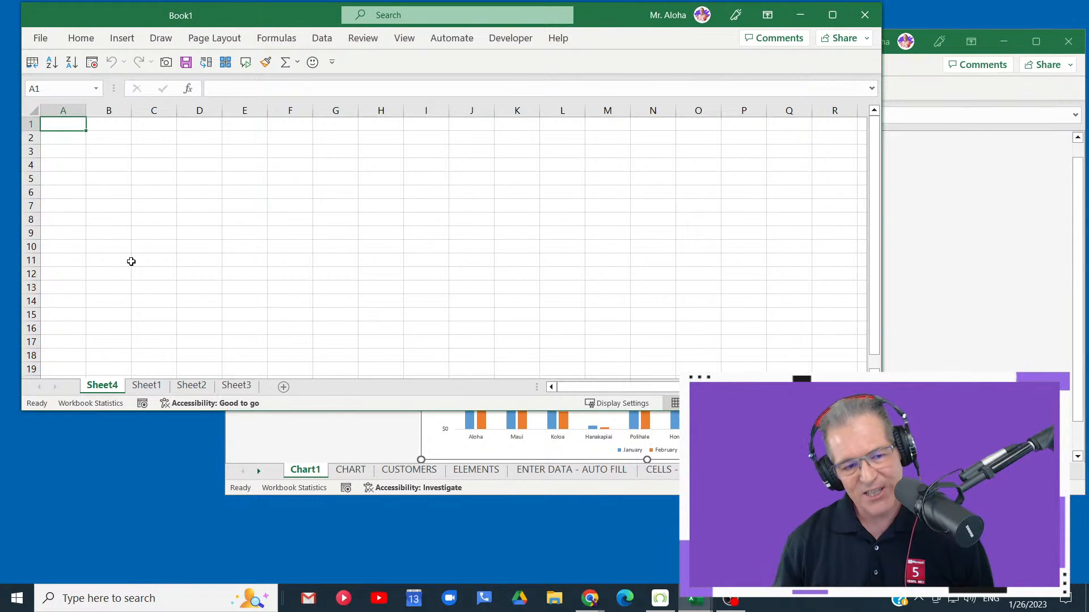
pyautogui.click(299, 444)
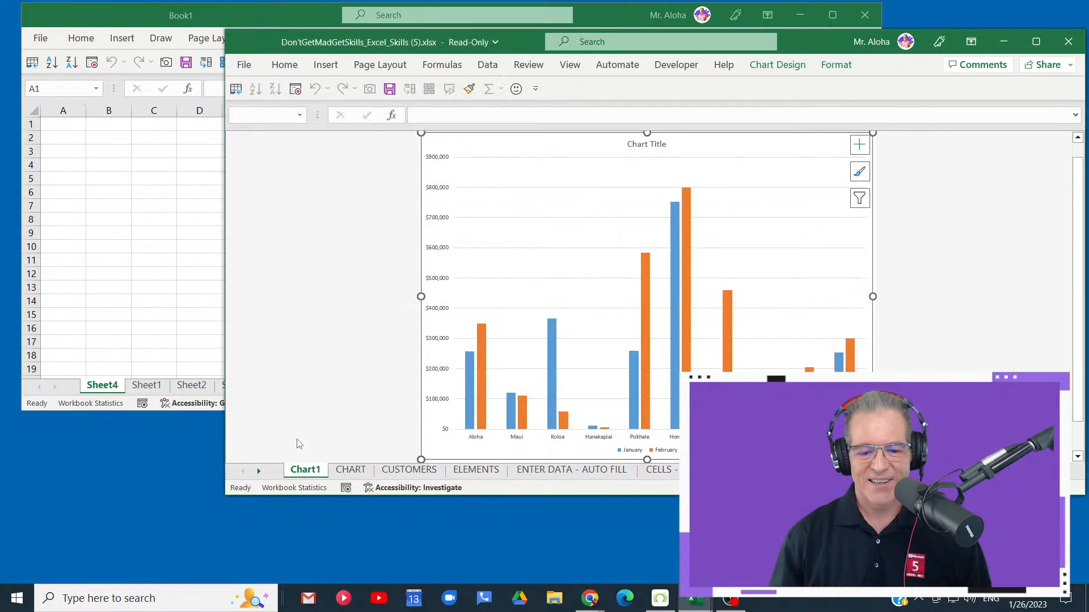
pyautogui.hotkey('ctrl', '4')
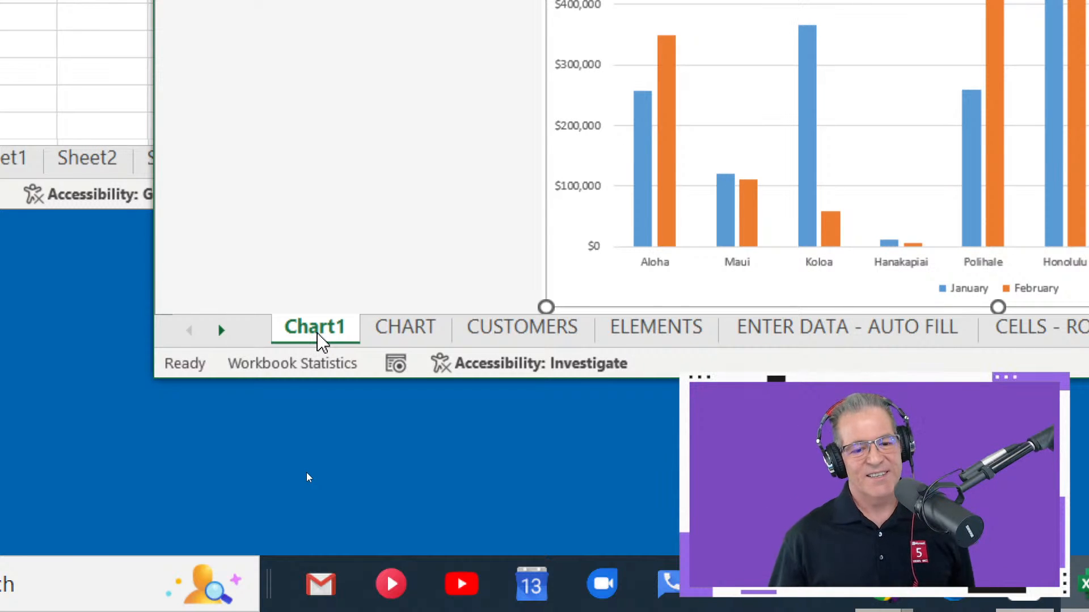
pyautogui.rightClick(317, 334)
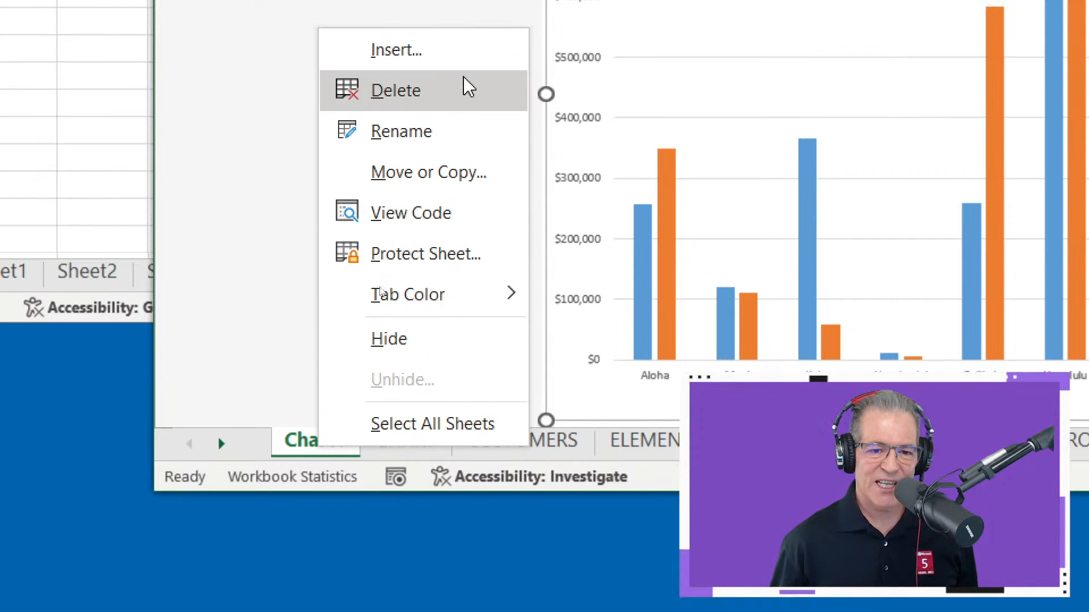
pyautogui.click(432, 166)
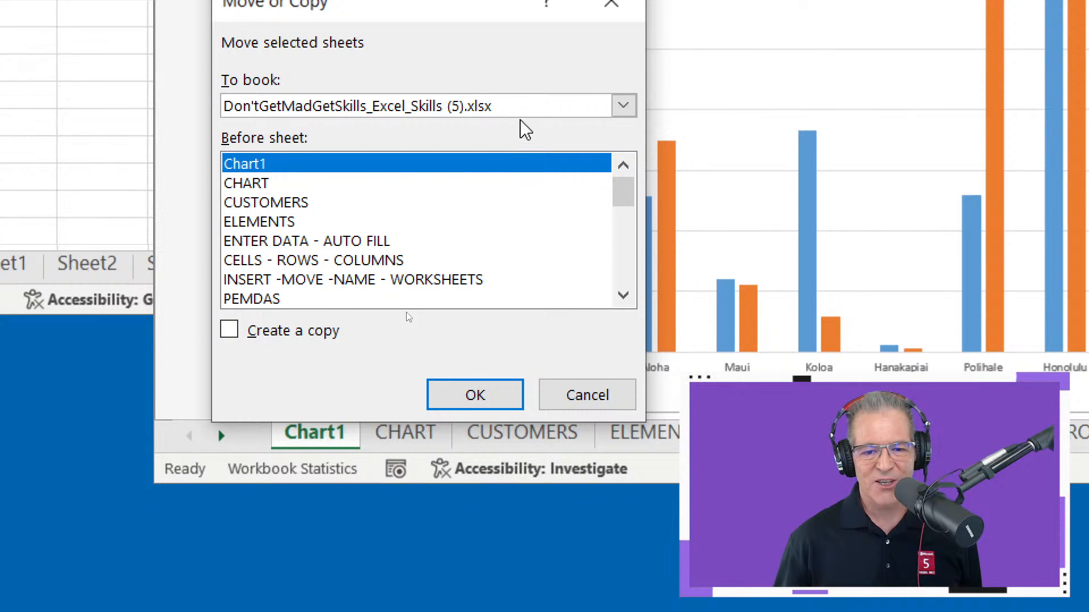
pyautogui.click(513, 179)
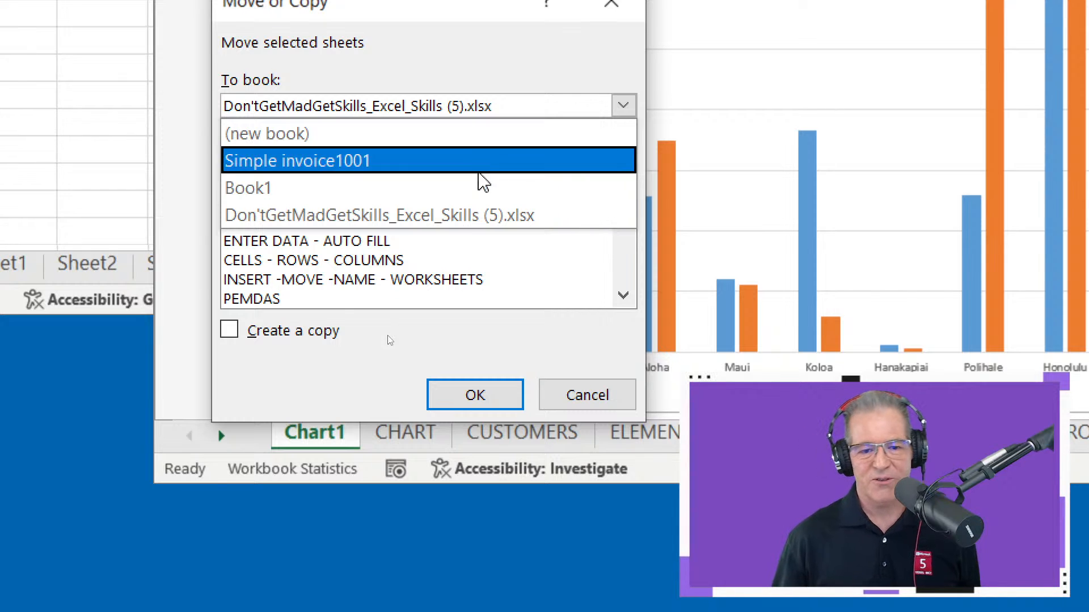
pyautogui.click(495, 107)
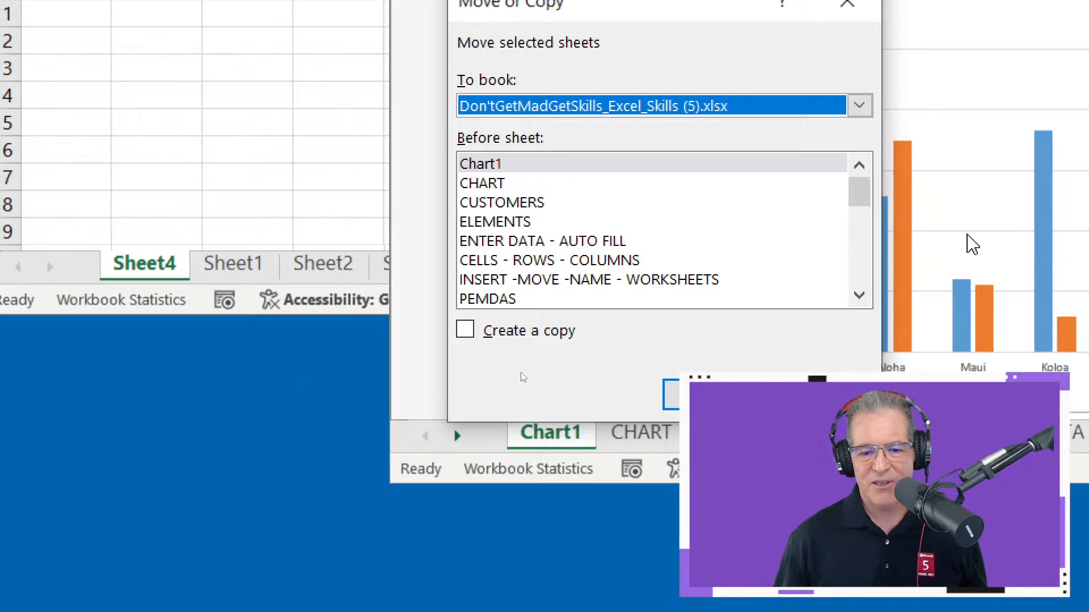
pyautogui.click(459, 166)
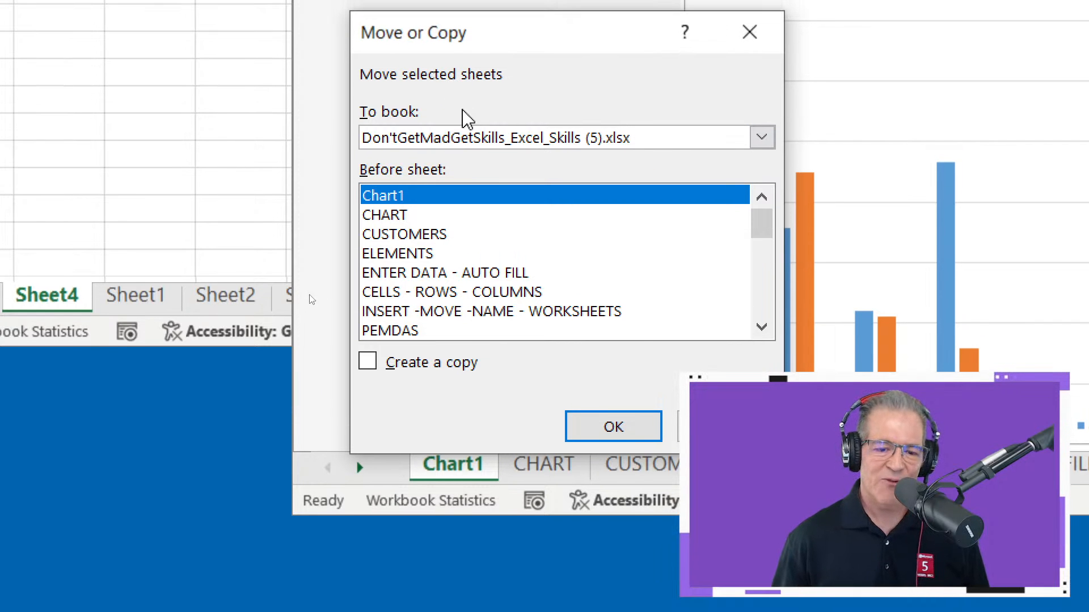
pyautogui.click(455, 142)
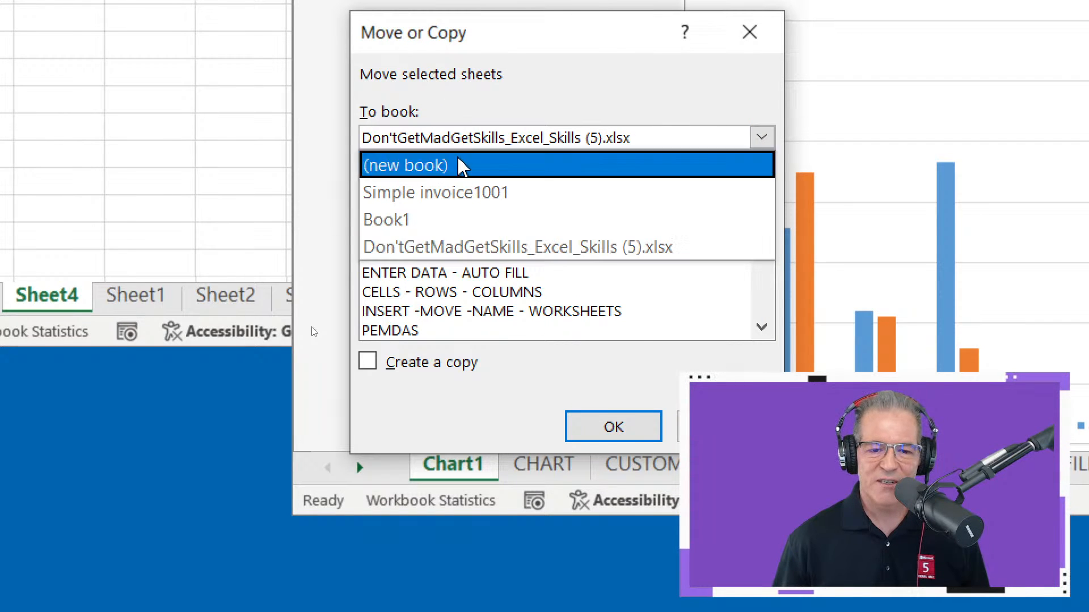
pyautogui.click(483, 221)
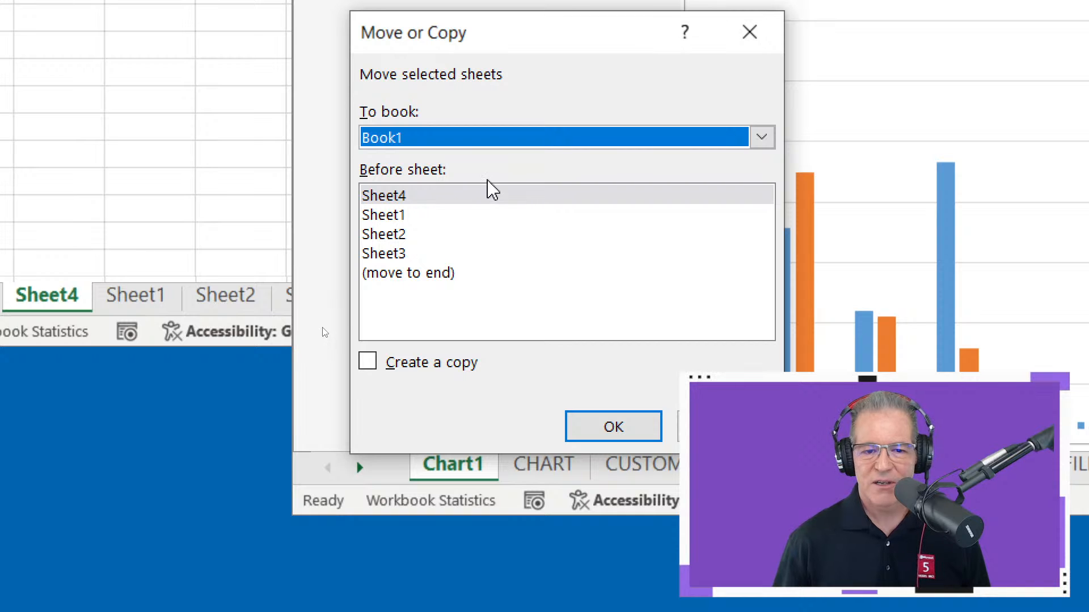
pyautogui.click(456, 141)
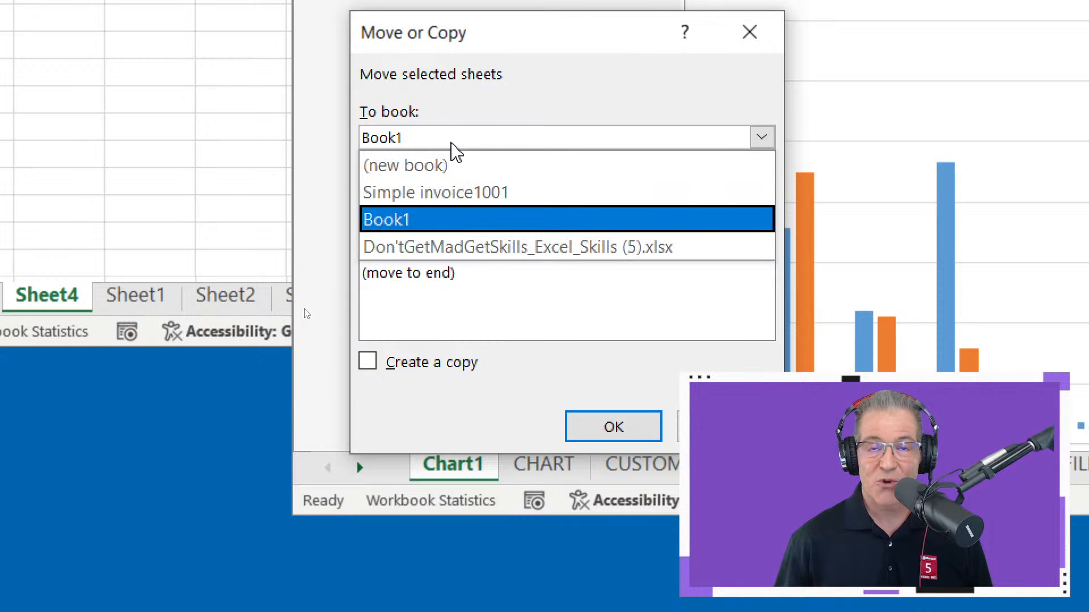
pyautogui.click(452, 143)
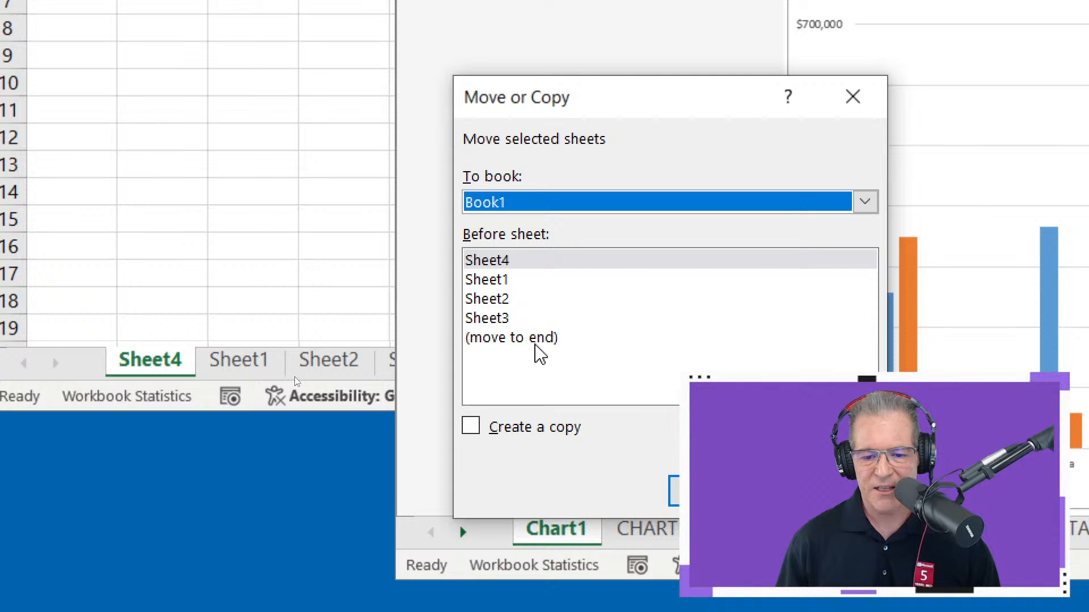
pyautogui.click(535, 345)
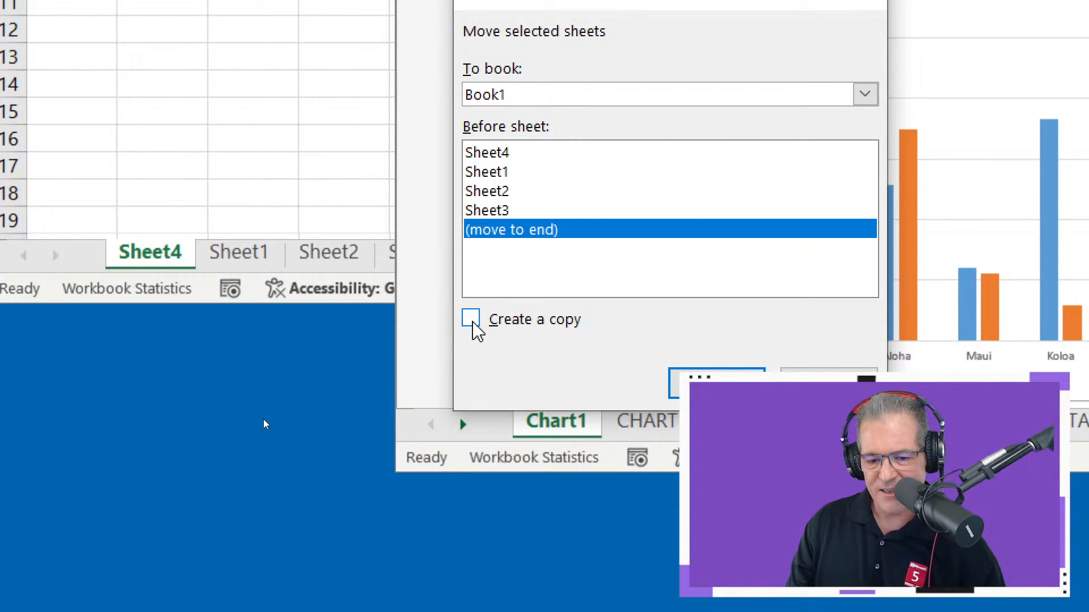
pyautogui.click(472, 319)
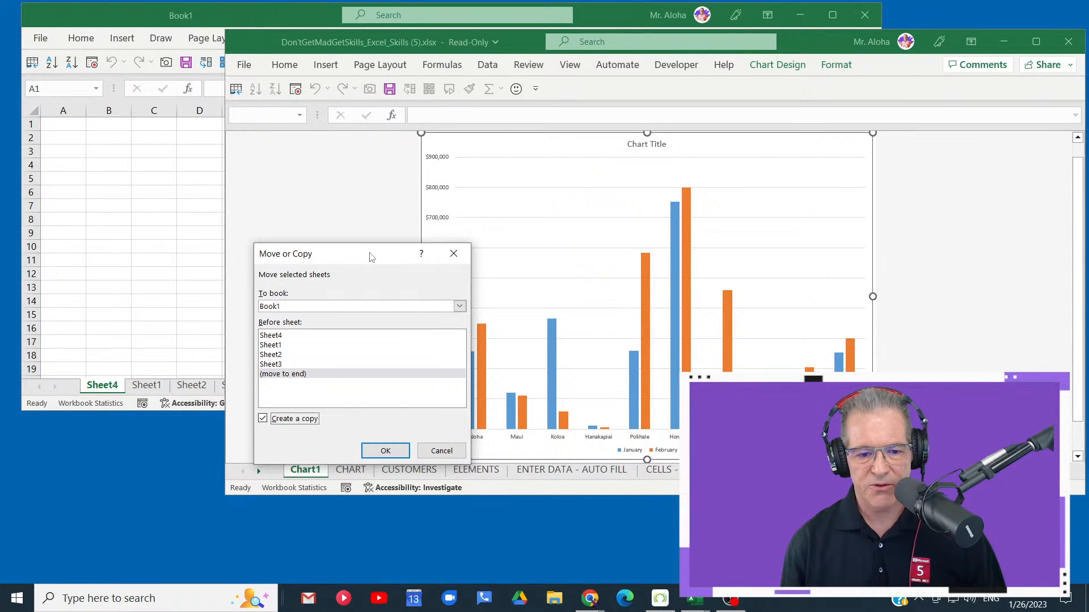
pyautogui.click(445, 452)
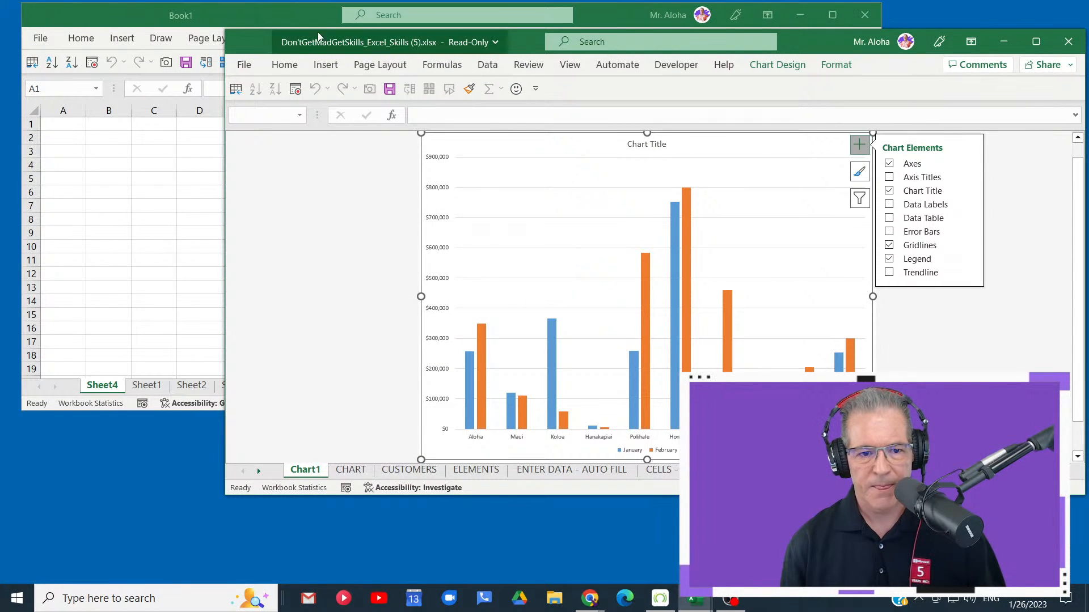
# - Move the Don'tGetMadGetSkills window aside to expose Book1's sheet names, and copy Chart1 to the end of Book1 using Move or Copy
pyautogui.moveTo(258, 46); pyautogui.dragTo(348, 24)
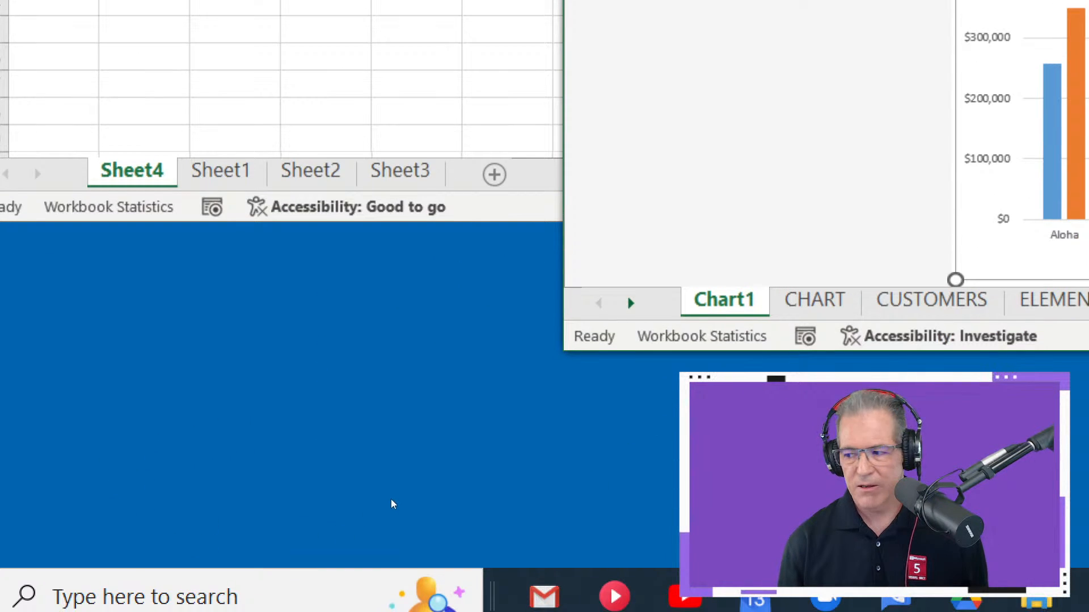
pyautogui.rightClick(713, 311)
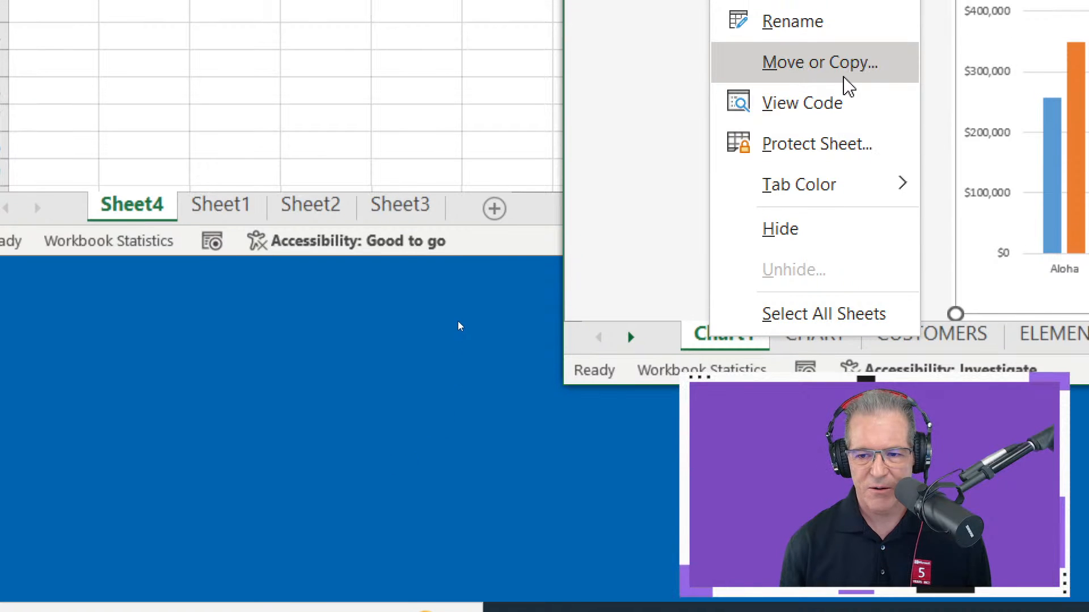
pyautogui.click(845, 44)
pyautogui.click(833, 25)
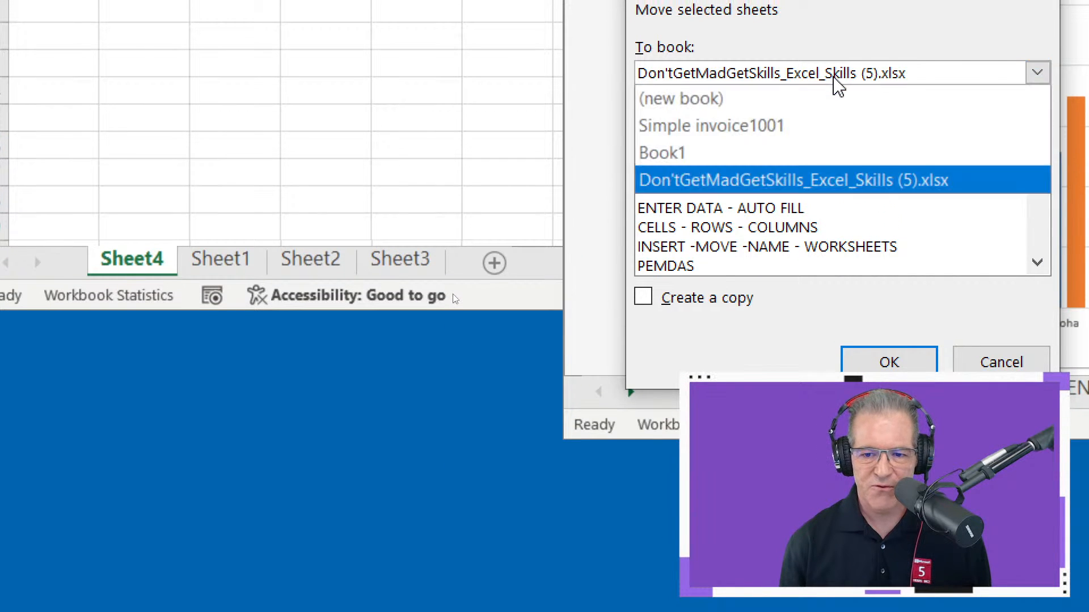
pyautogui.click(778, 158)
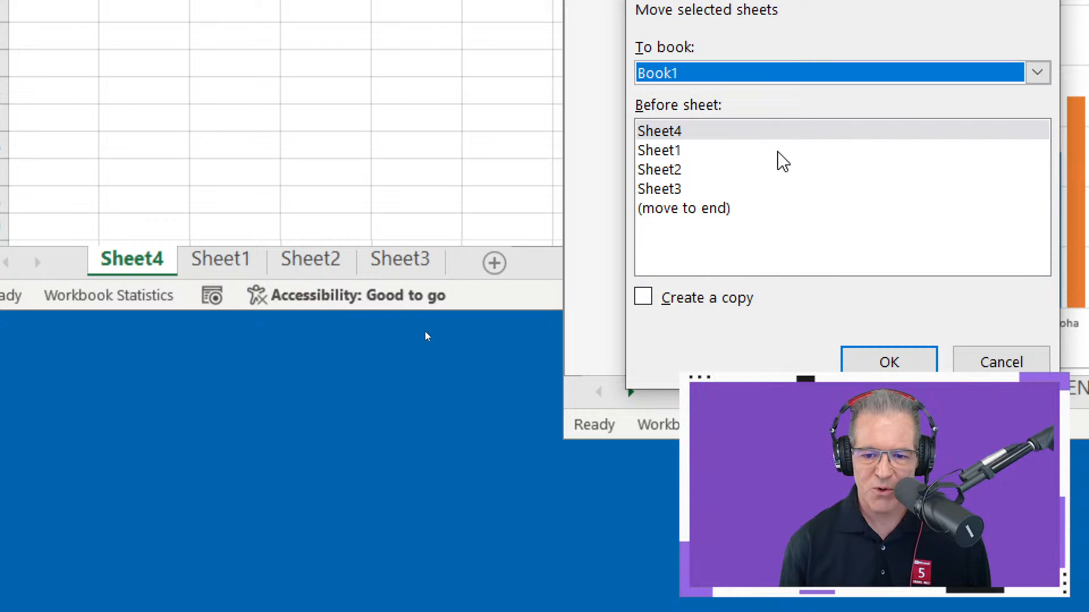
pyautogui.click(695, 211)
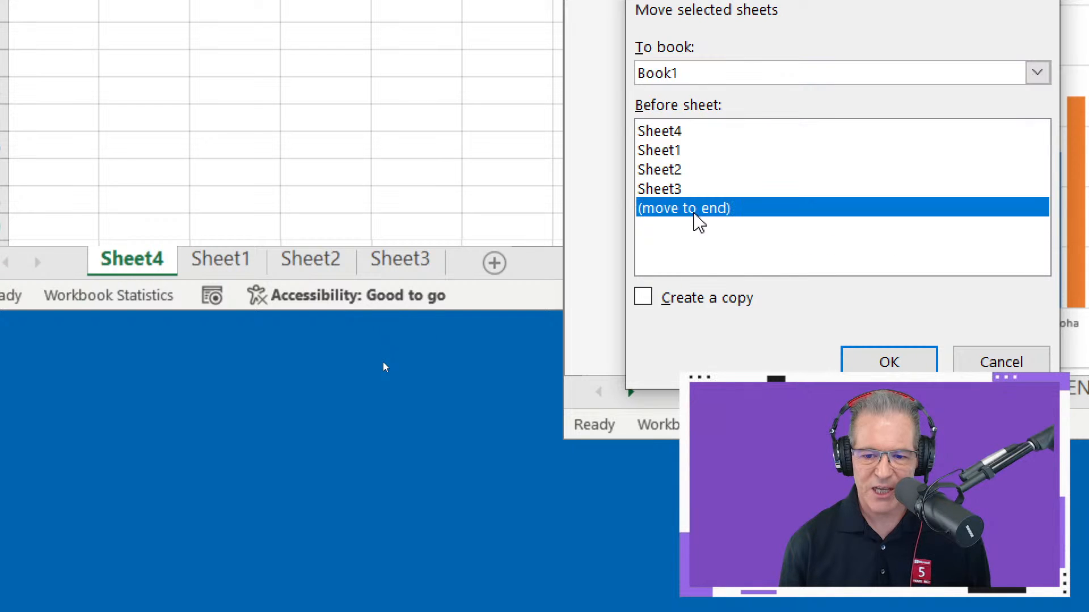
pyautogui.click(642, 296)
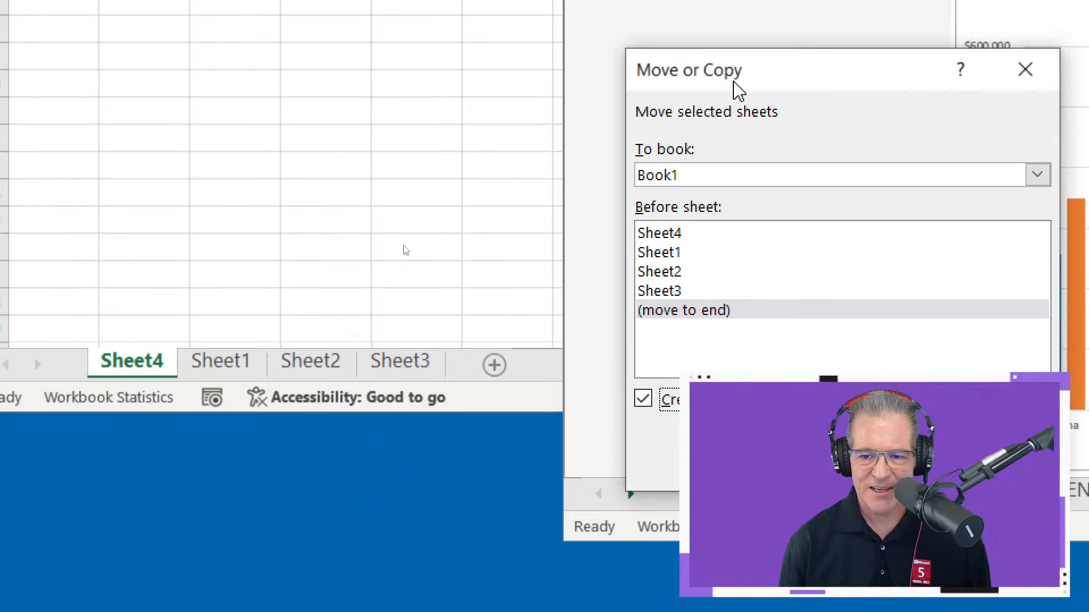
pyautogui.moveTo(734, 82); pyautogui.dragTo(675, 48)
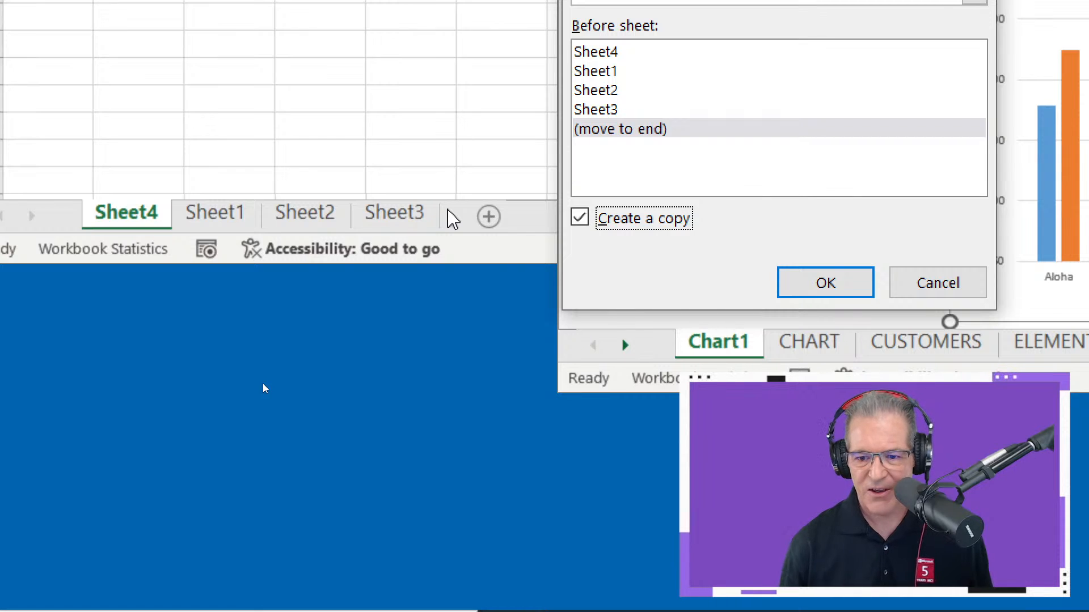
pyautogui.click(805, 284)
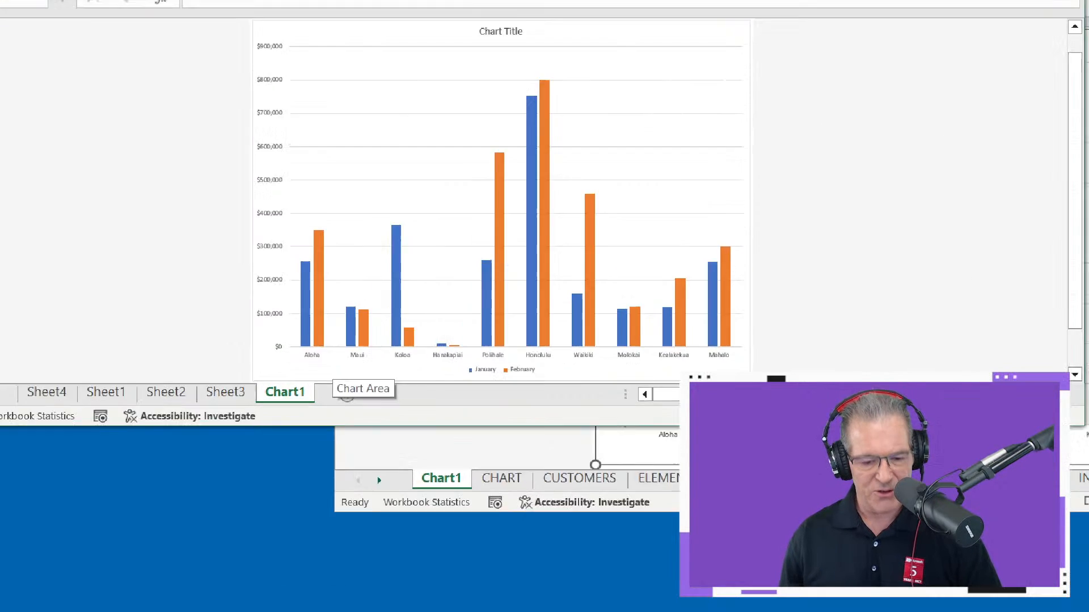
# - Select Aloha's January value on the CHART sheet of the Don'tGetMadGetSkills workbook, and shift Book1's window slightly aside
pyautogui.moveTo(276, 219)
pyautogui.mouseDown()
pyautogui.moveTo(328, 412)
pyautogui.moveTo(386, 318)
pyautogui.moveTo(376, 315)
pyautogui.mouseUp()
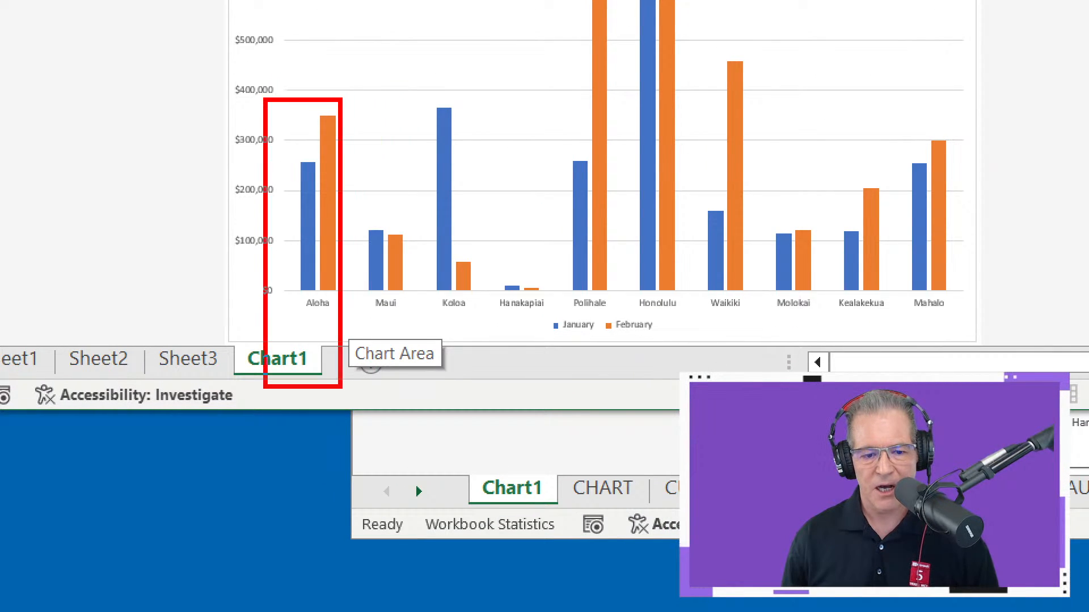
pyautogui.moveTo(312, 293); pyautogui.dragTo(312, 361)
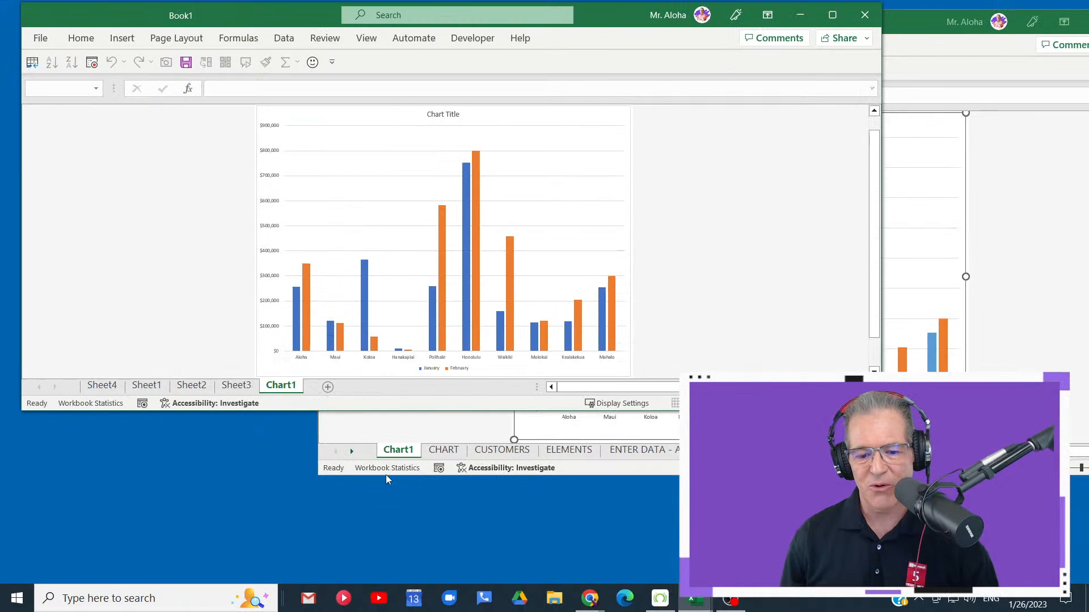
pyautogui.click(425, 431)
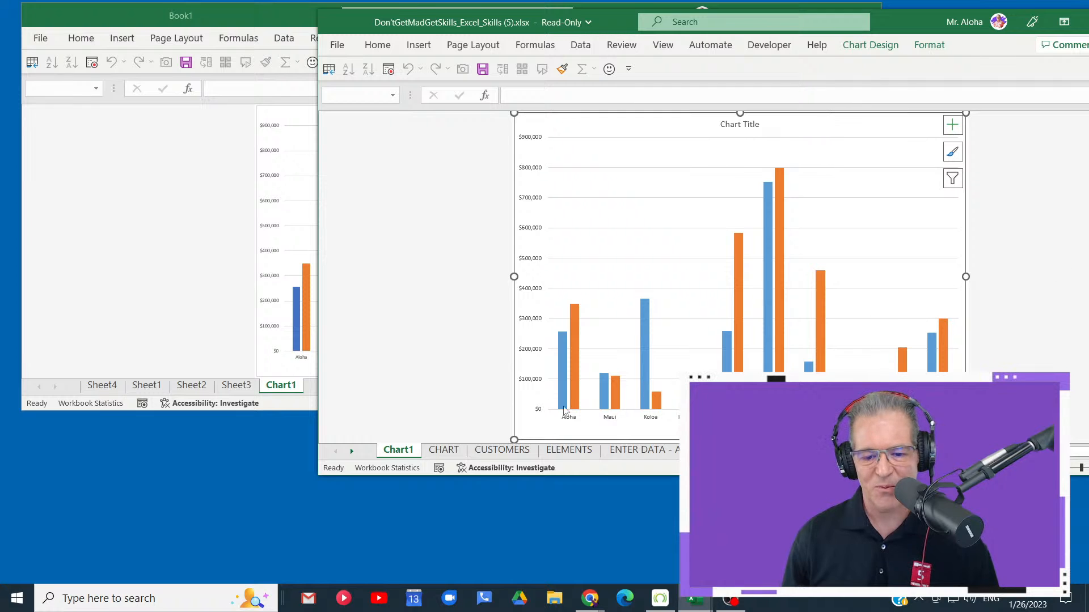
pyautogui.click(444, 450)
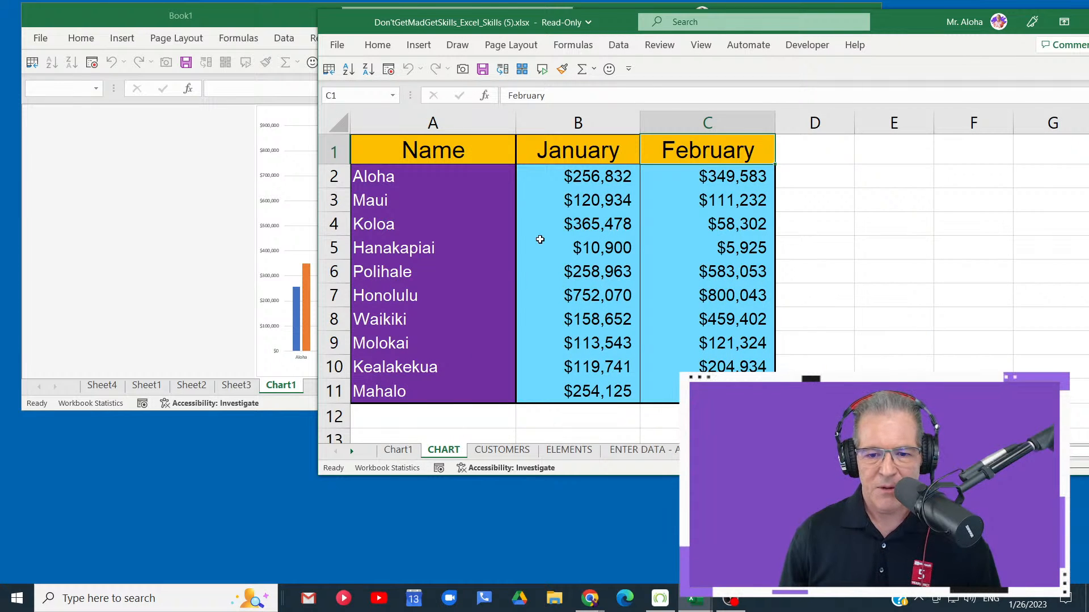
pyautogui.click(593, 177)
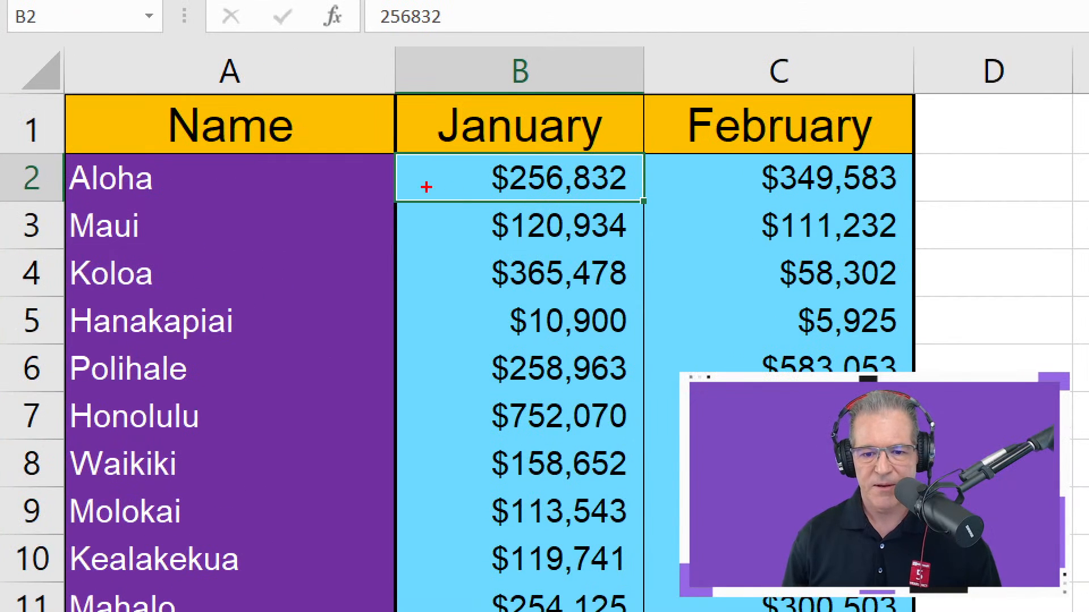
pyautogui.moveTo(533, 163)
pyautogui.mouseDown()
pyautogui.moveTo(545, 187)
pyautogui.moveTo(618, 163)
pyautogui.mouseUp()
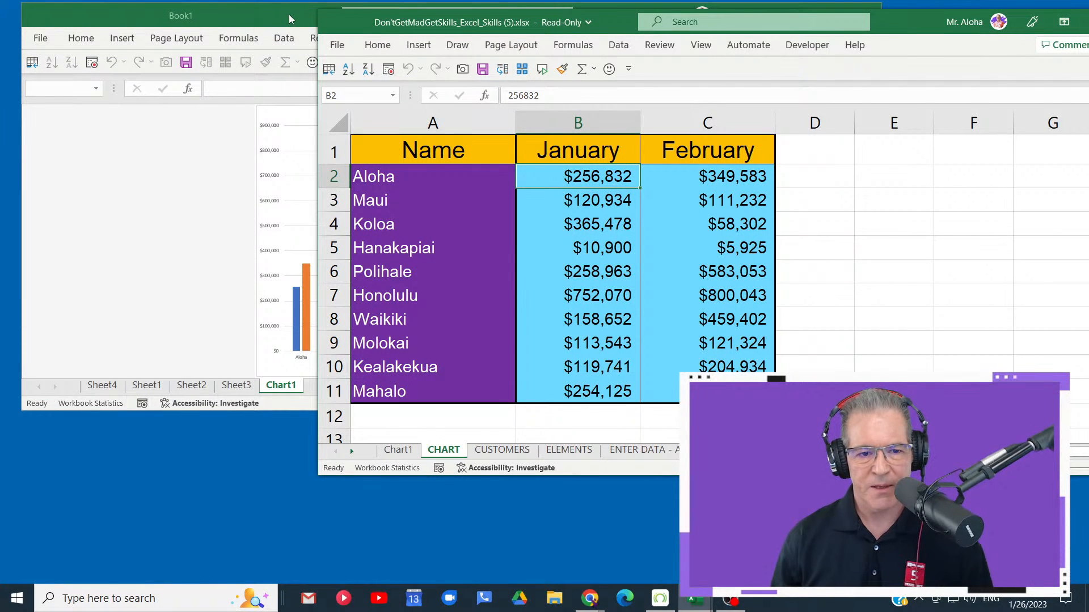
pyautogui.moveTo(288, 15); pyautogui.dragTo(243, 17)
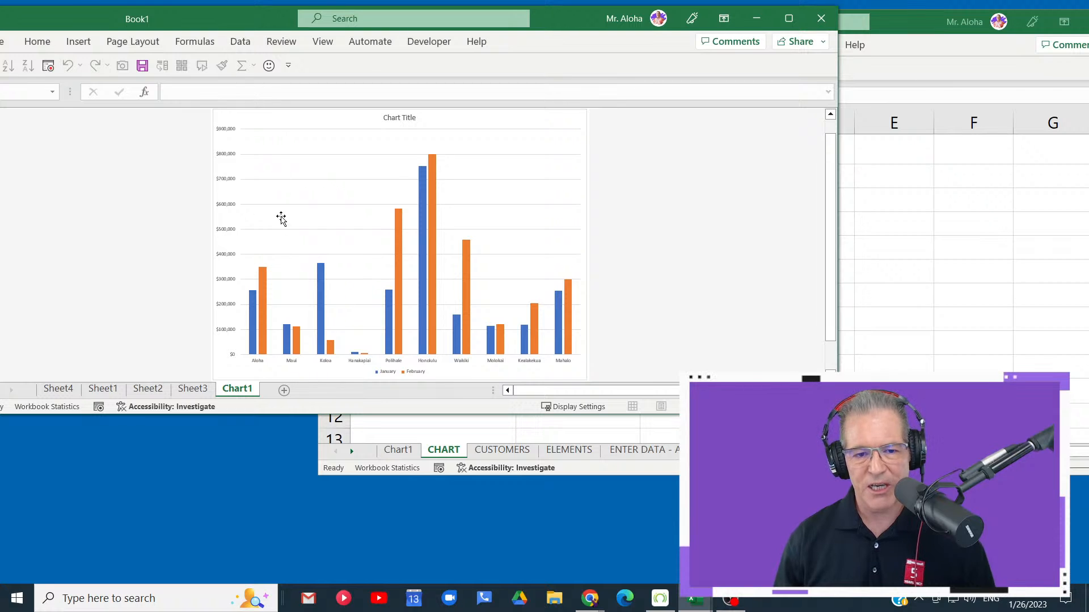
pyautogui.click(910, 30)
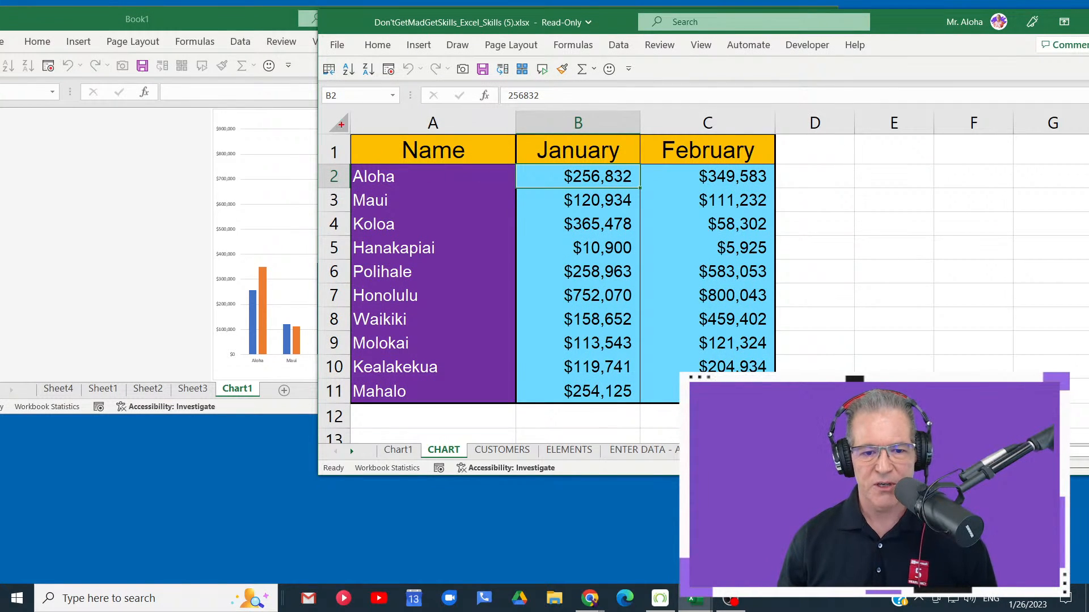
# - Examine how the CHART sheet's table and Aloha's January value relate to Aloha's January bar in Book1's Chart1
pyautogui.moveTo(323, 115)
pyautogui.mouseDown()
pyautogui.moveTo(447, 334)
pyautogui.moveTo(958, 406)
pyautogui.mouseUp()
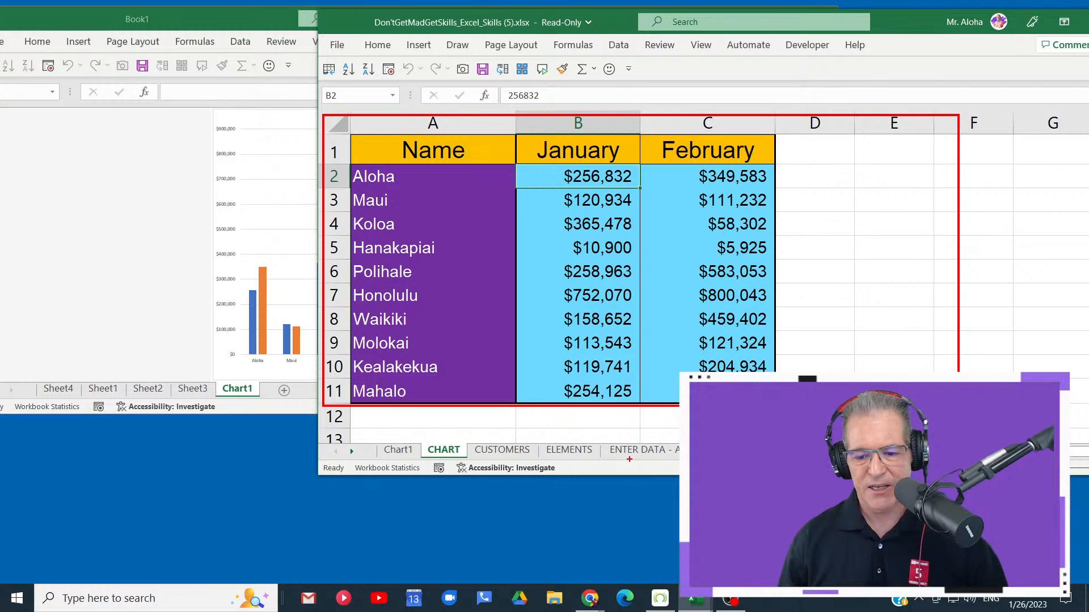
pyautogui.moveTo(560, 427); pyautogui.dragTo(576, 492)
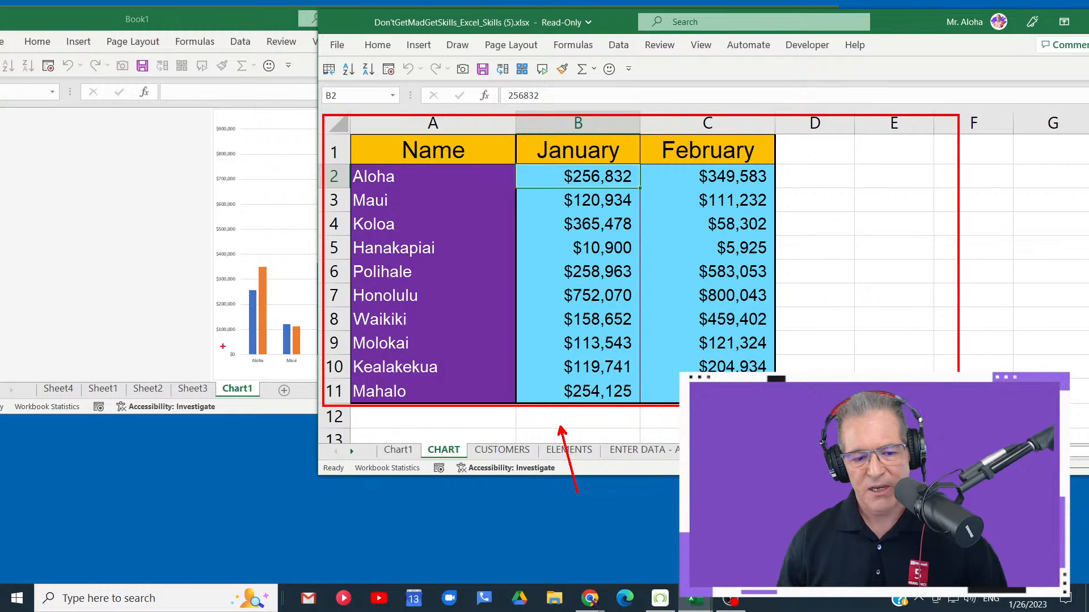
pyautogui.moveTo(222, 395); pyautogui.dragTo(222, 457)
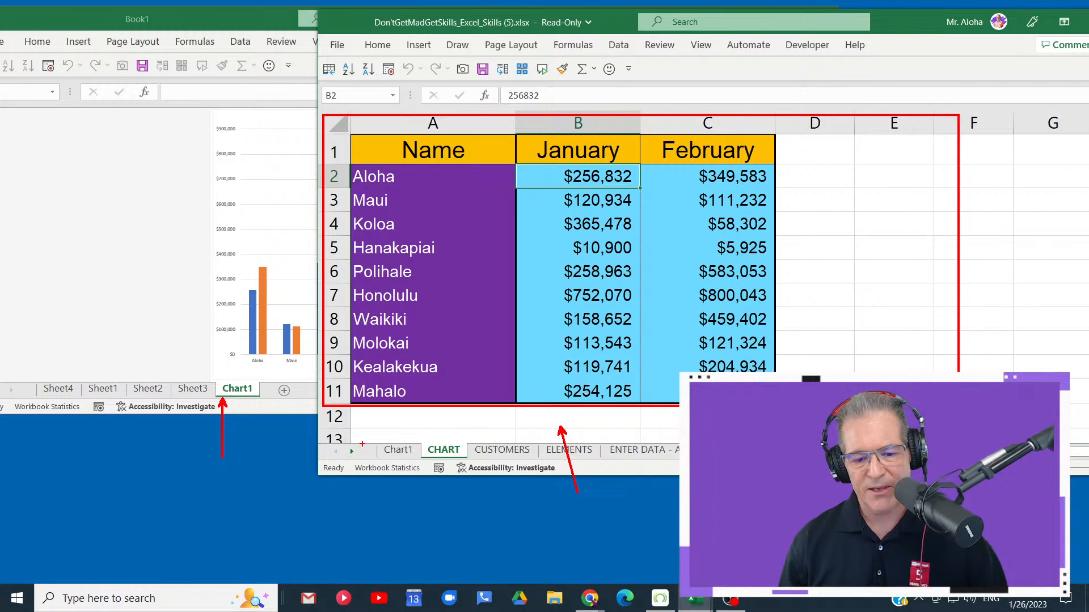
pyautogui.moveTo(367, 425)
pyautogui.mouseDown()
pyautogui.moveTo(389, 461)
pyautogui.moveTo(440, 478)
pyautogui.mouseUp()
pyautogui.moveTo(262, 389); pyautogui.dragTo(396, 449)
pyautogui.press('Escape')
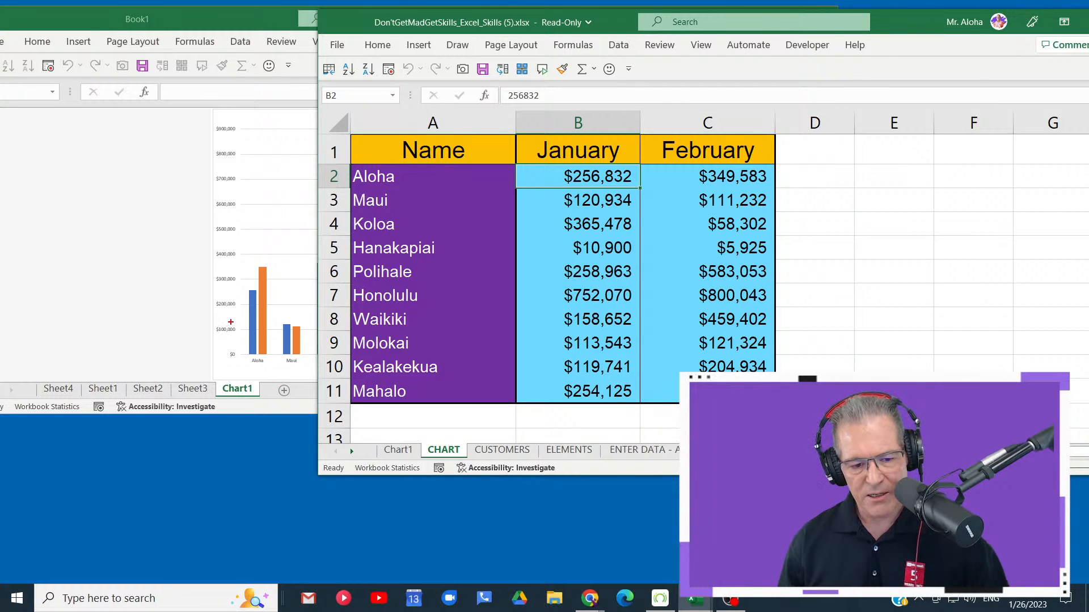
pyautogui.moveTo(252, 286); pyautogui.dragTo(252, 193)
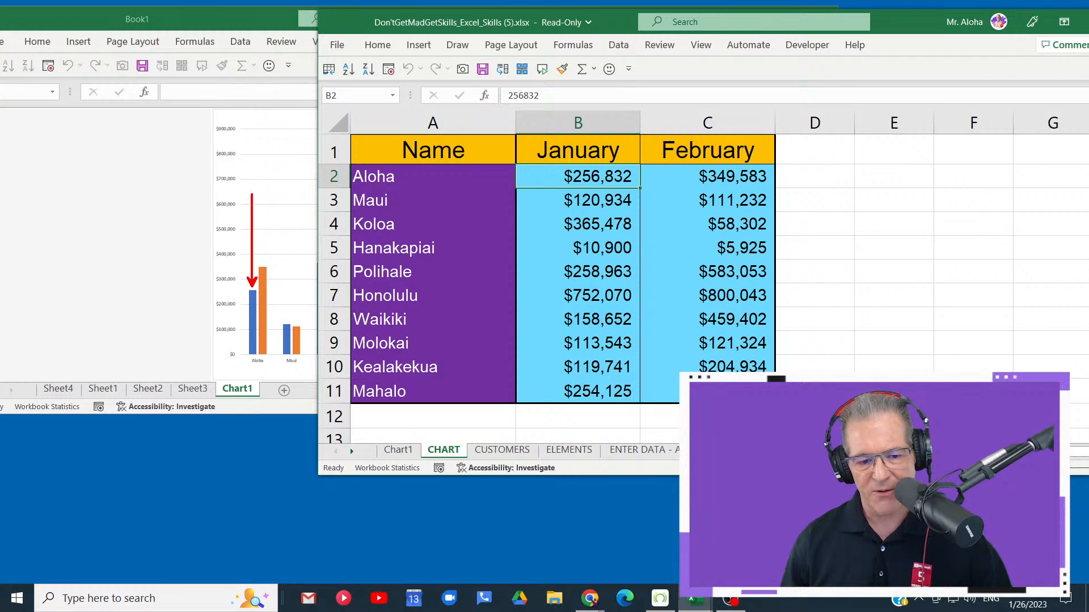
pyautogui.moveTo(541, 177); pyautogui.dragTo(432, 176)
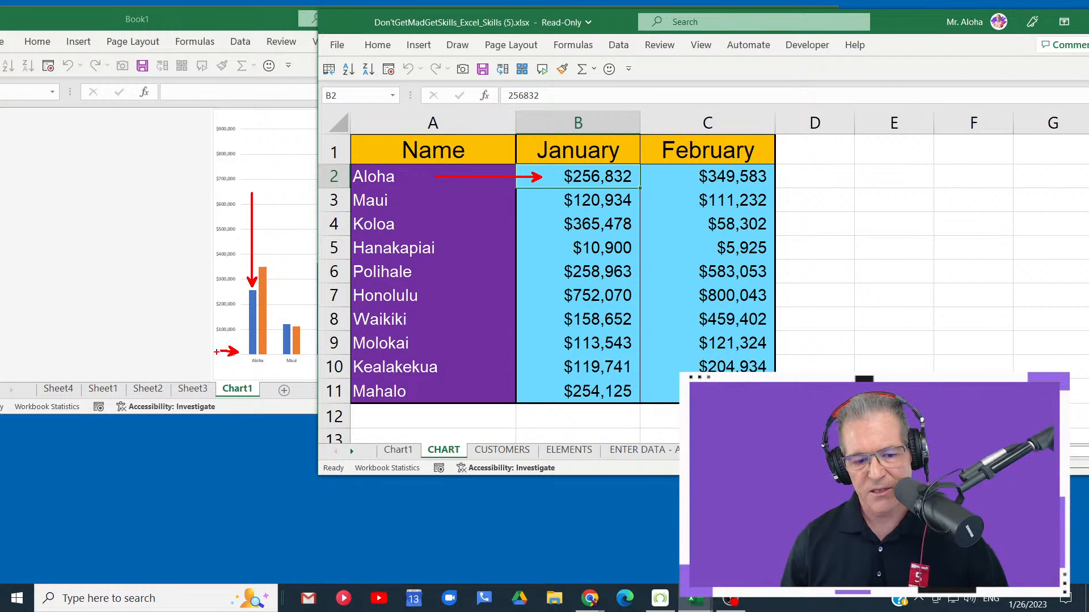
pyautogui.press('Escape')
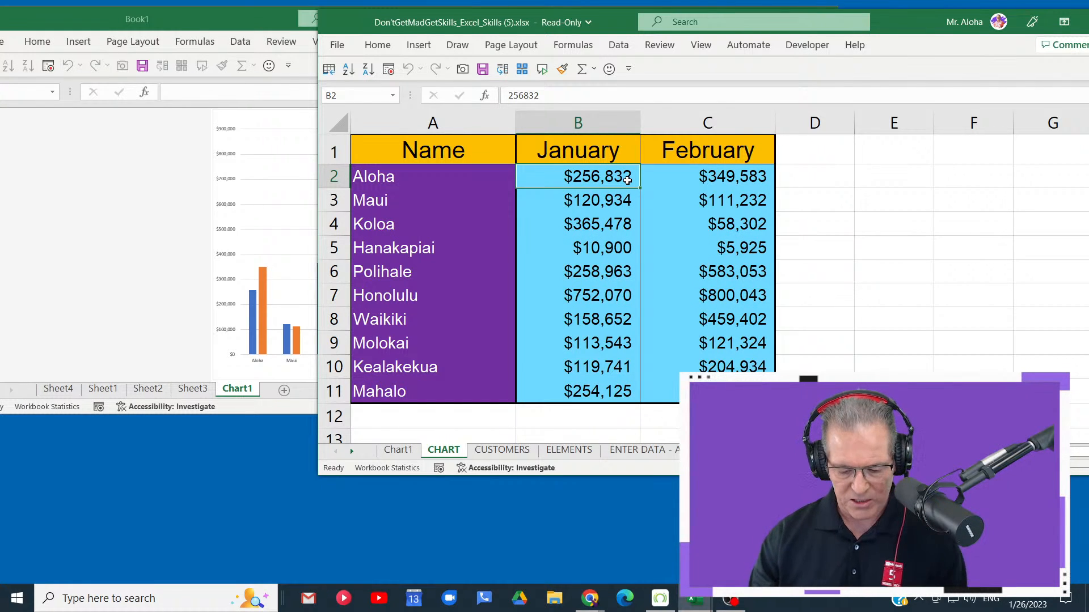
# - Set Aloha's January value to 0 on the CHART sheet, and compare Aloha's January bar in both workbooks' Chart1 sheets
pyautogui.write('0')
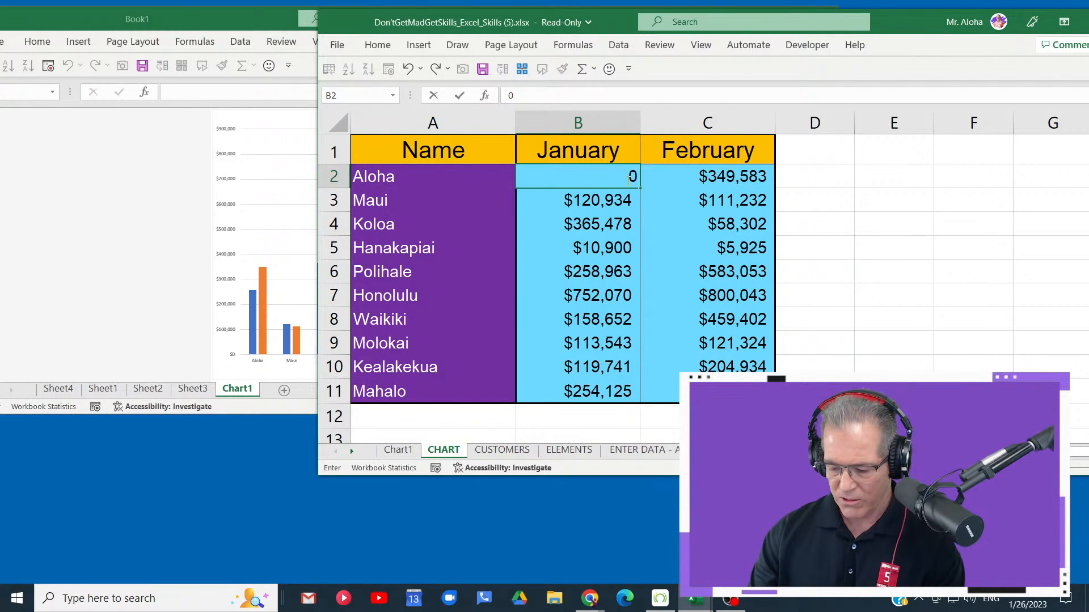
pyautogui.press('Return')
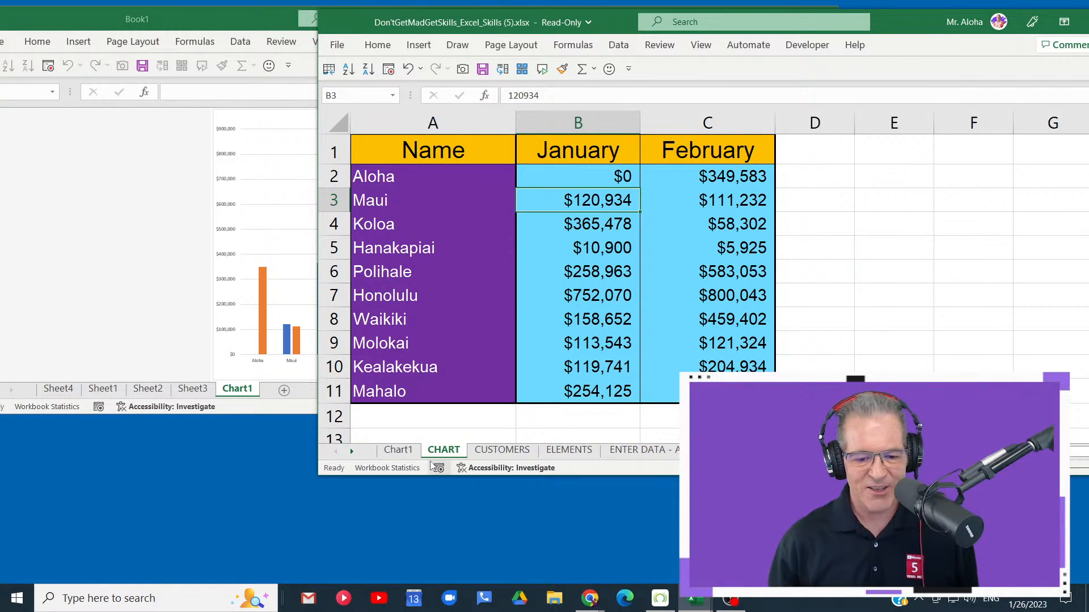
pyautogui.click(410, 451)
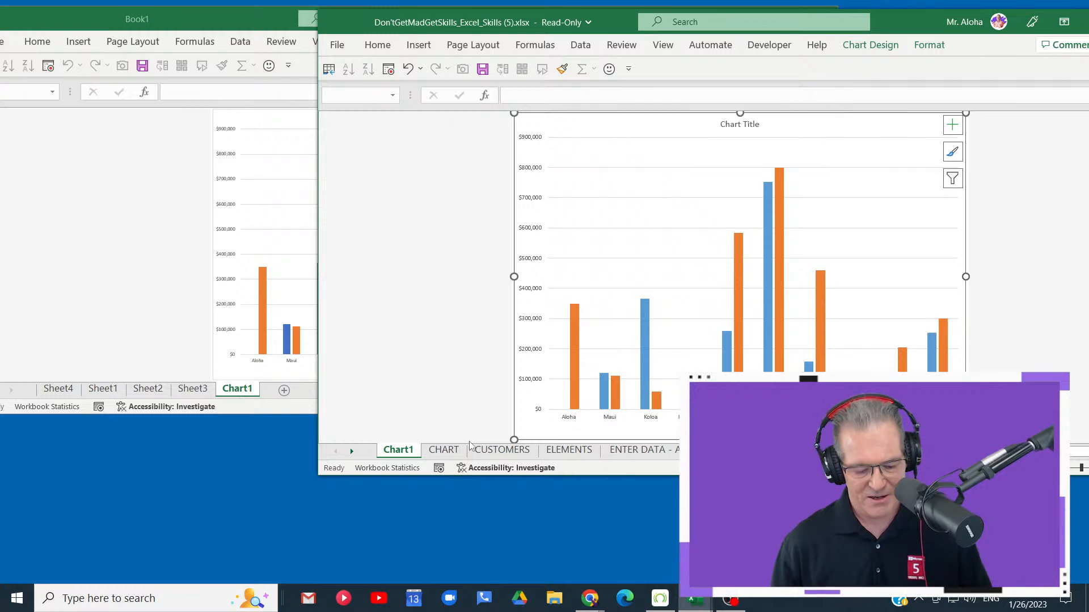
pyautogui.moveTo(221, 274)
pyautogui.mouseDown()
pyautogui.moveTo(261, 296)
pyautogui.moveTo(256, 373)
pyautogui.mouseUp()
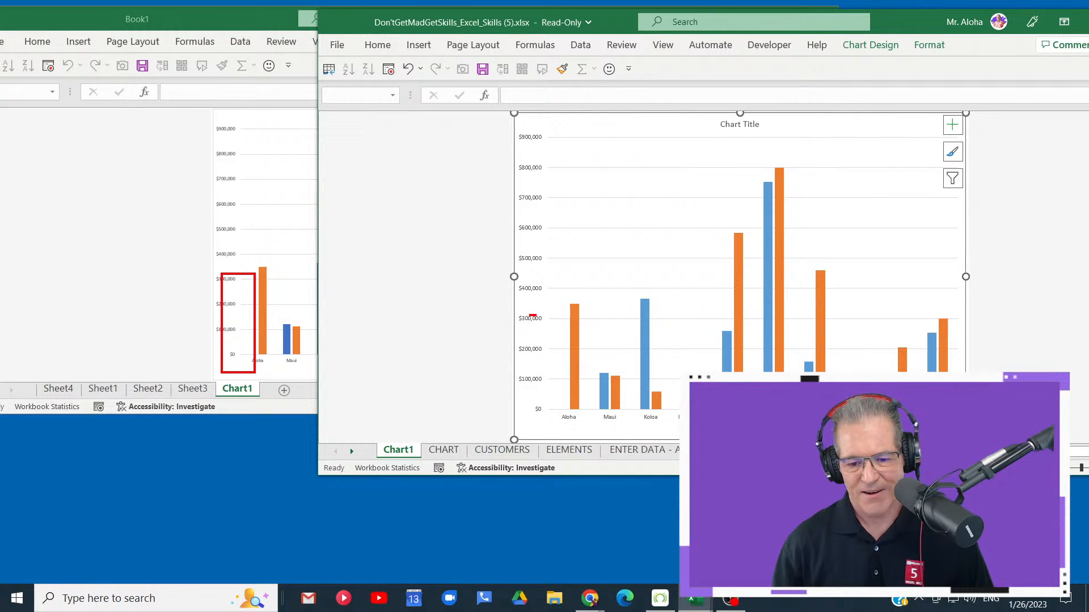
pyautogui.moveTo(530, 316)
pyautogui.mouseDown()
pyautogui.moveTo(572, 422)
pyautogui.moveTo(497, 381)
pyautogui.mouseUp()
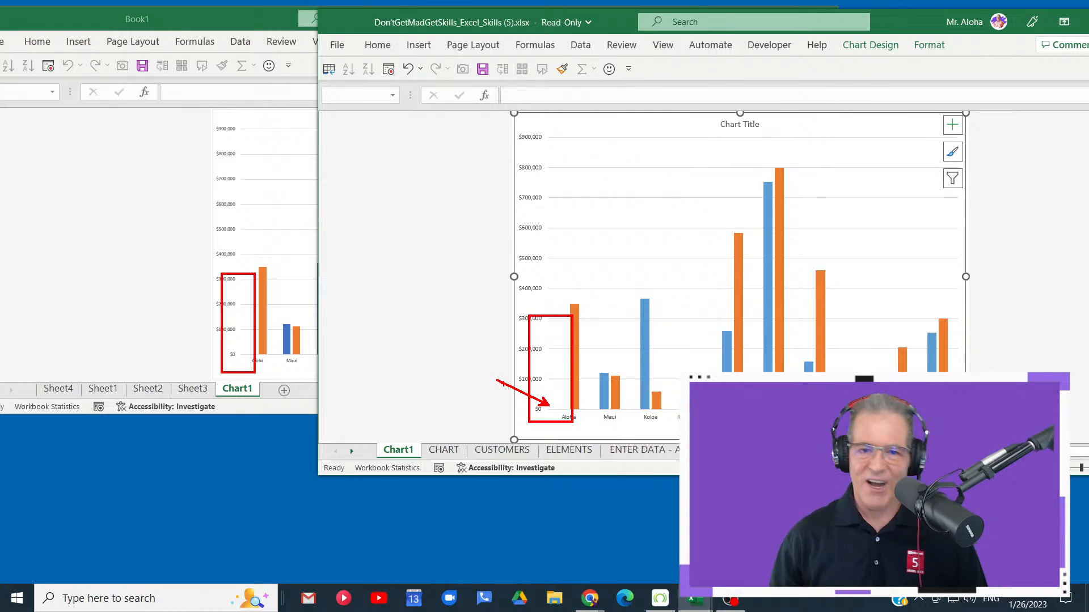
# - Undo the change to Aloha's January value on the CHART sheet, and return to Chart1
pyautogui.click(444, 450)
pyautogui.click(609, 177)
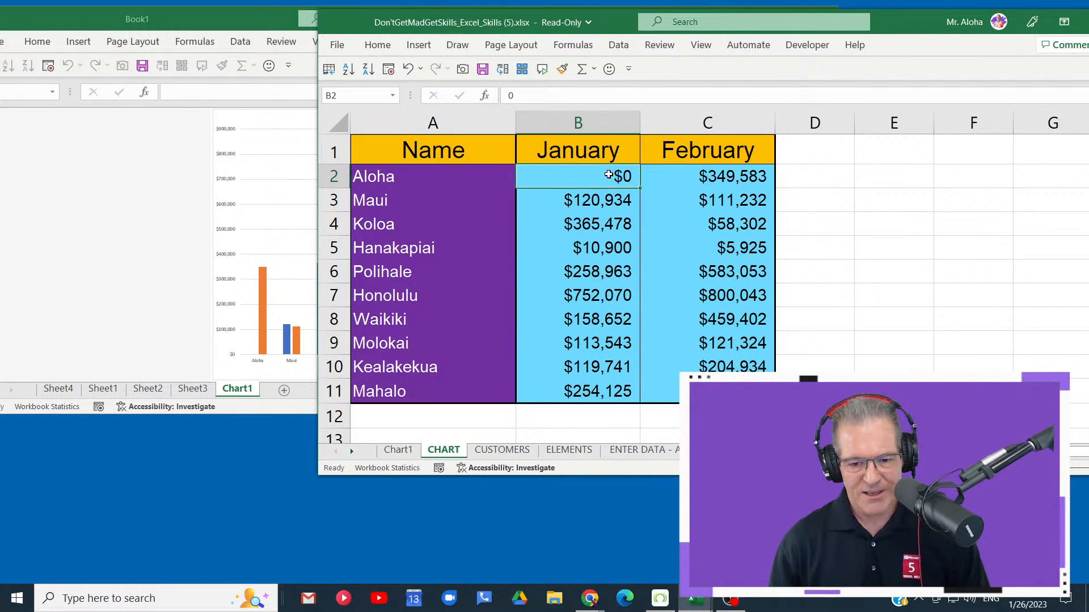
pyautogui.hotkey('ctrl', 'z')
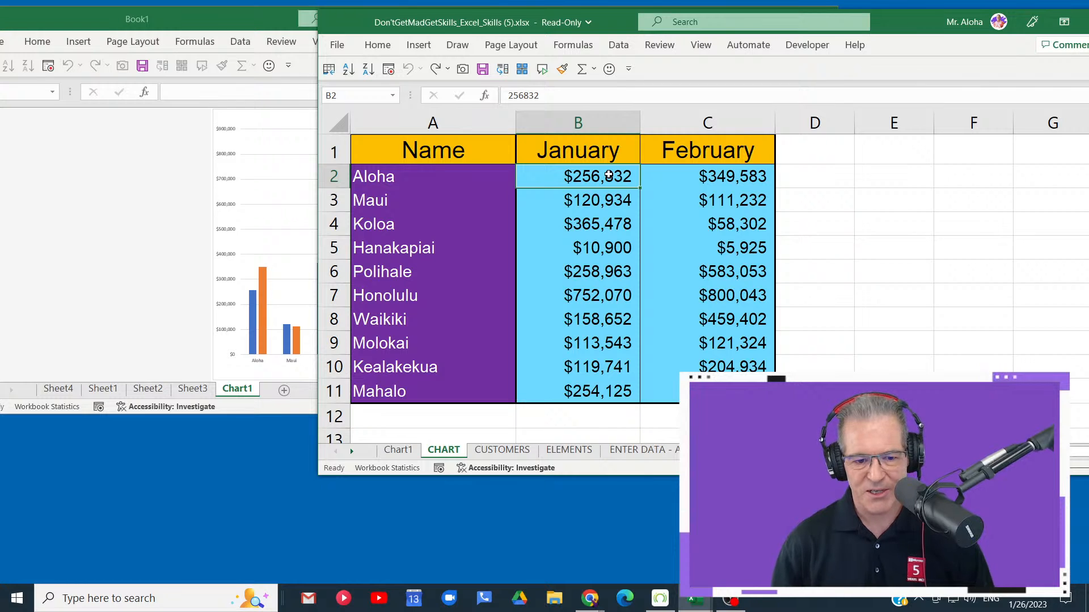
pyautogui.click(397, 450)
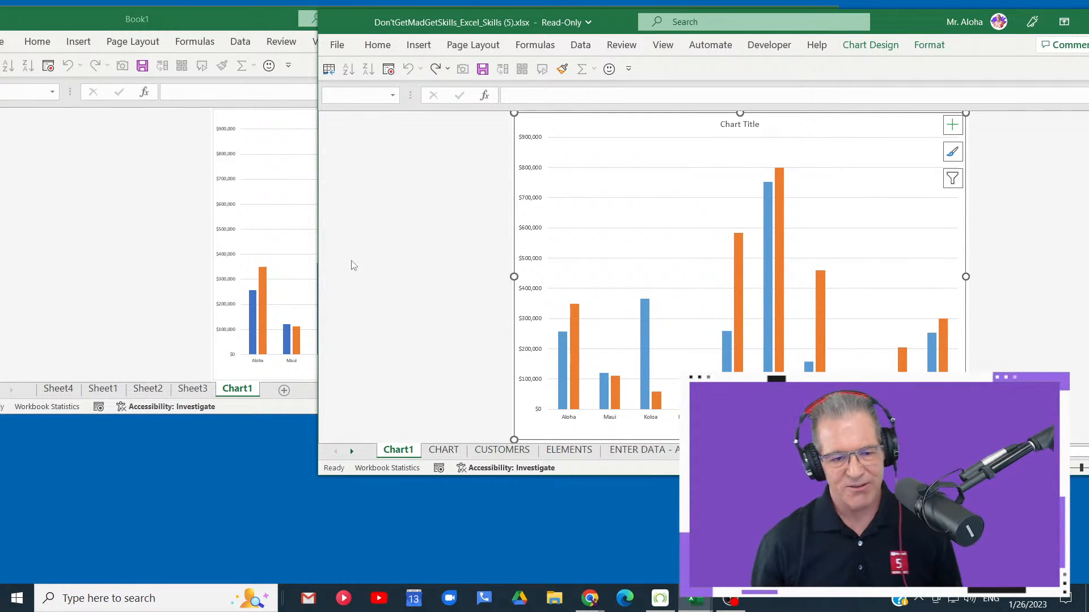
# - Maximize the Don'tGetMadGetSkills workbook and close it without saving the changes
pyautogui.doubleClick(923, 29)
pyautogui.click(1071, 12)
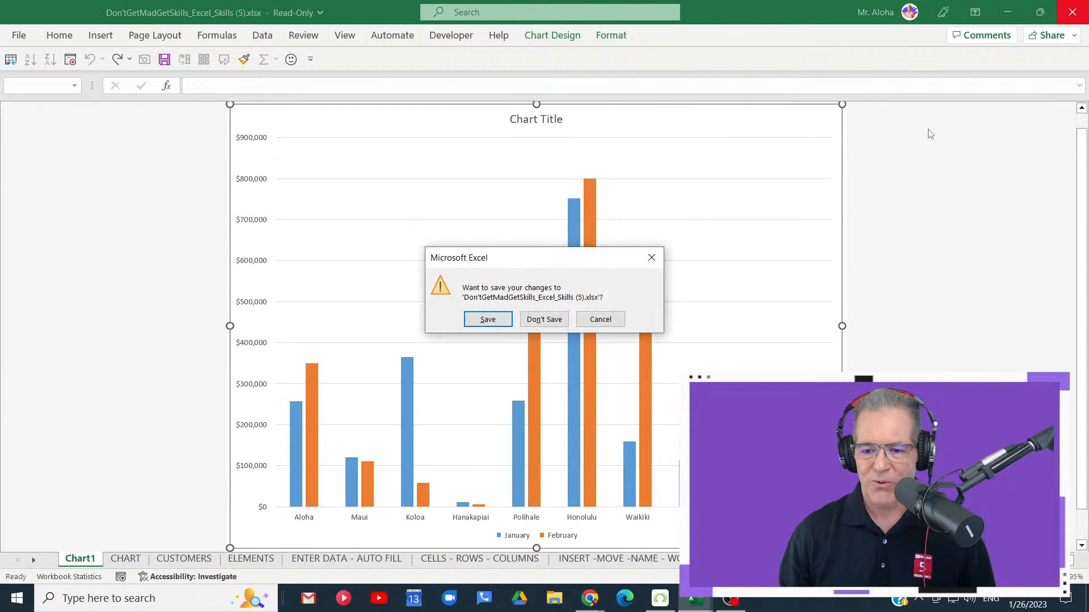
pyautogui.click(544, 319)
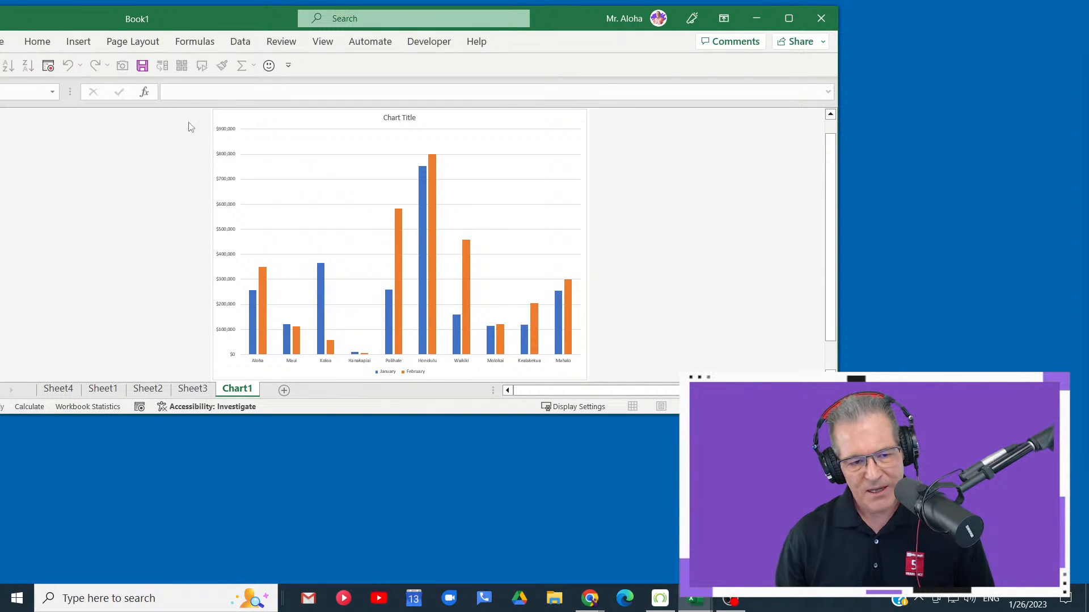
# - Reposition Book1's window on the desktop, and move Chart1 between Sheet4 and Sheet1
pyautogui.moveTo(241, 26); pyautogui.dragTo(385, 27)
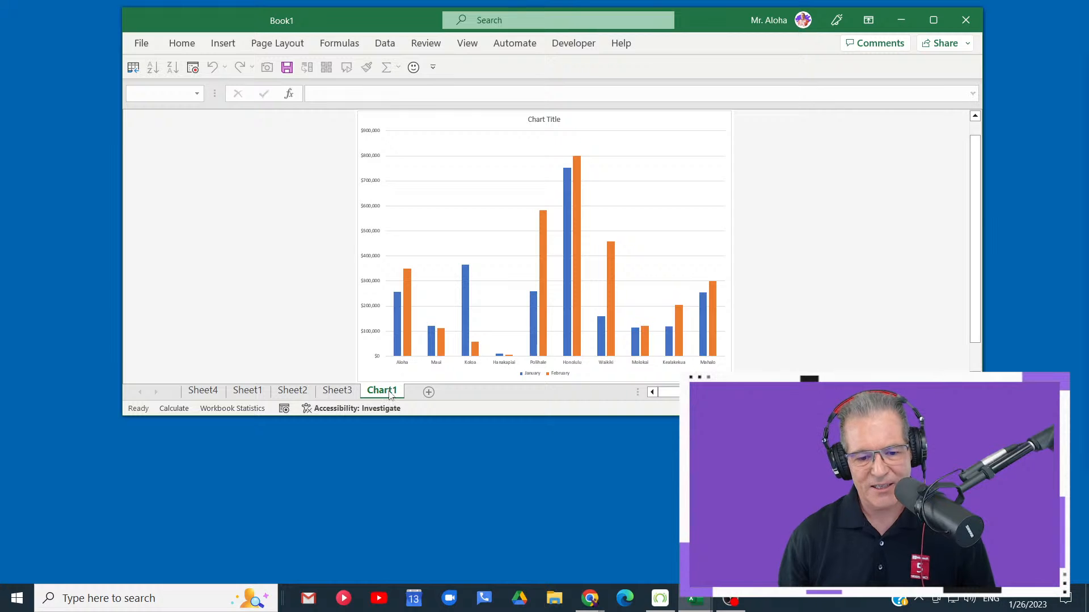
pyautogui.moveTo(315, 383); pyautogui.dragTo(243, 393)
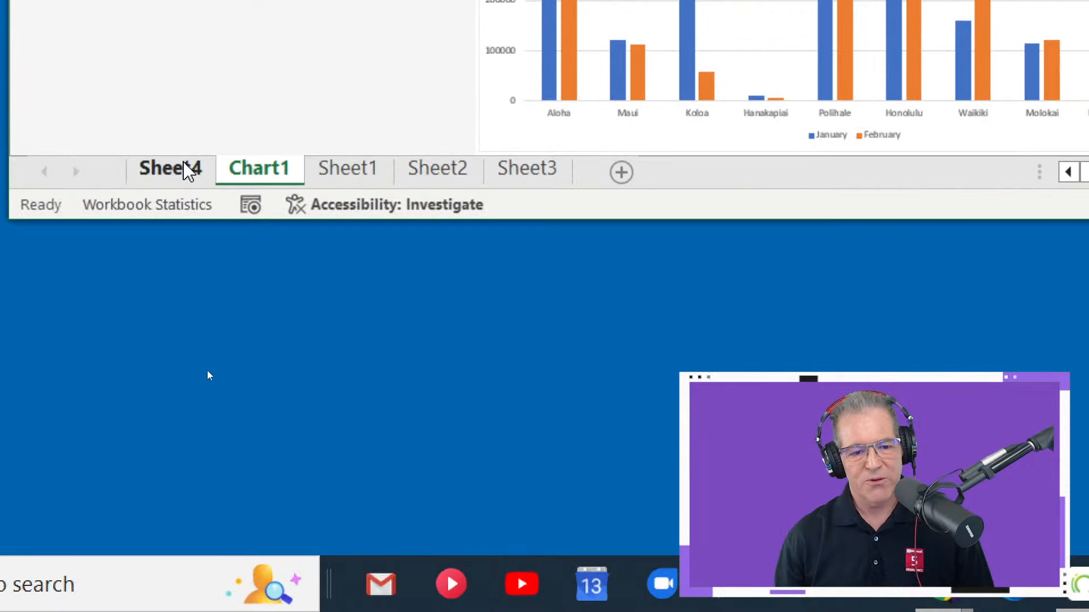
# - Rename Sheet4 in Book1 as Name, and switch to Chart1
pyautogui.doubleClick(176, 181)
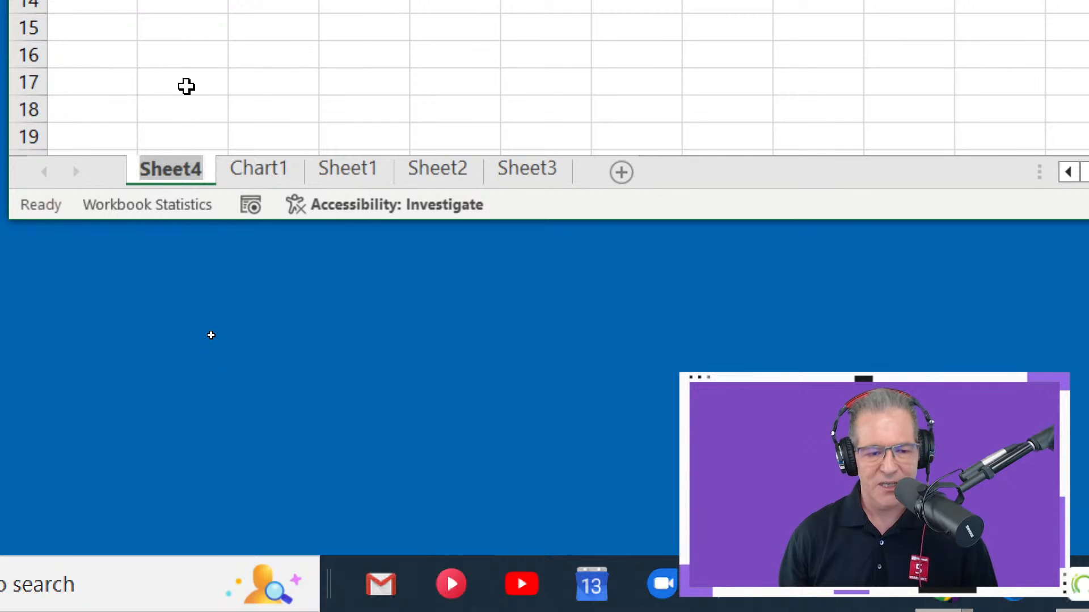
pyautogui.write('Name')
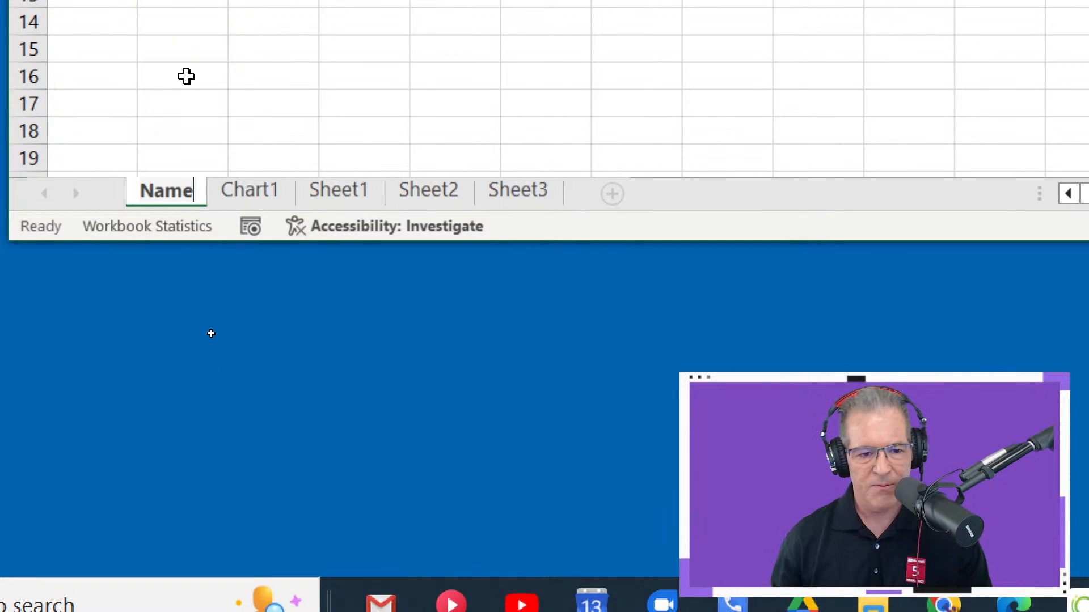
pyautogui.click(234, 193)
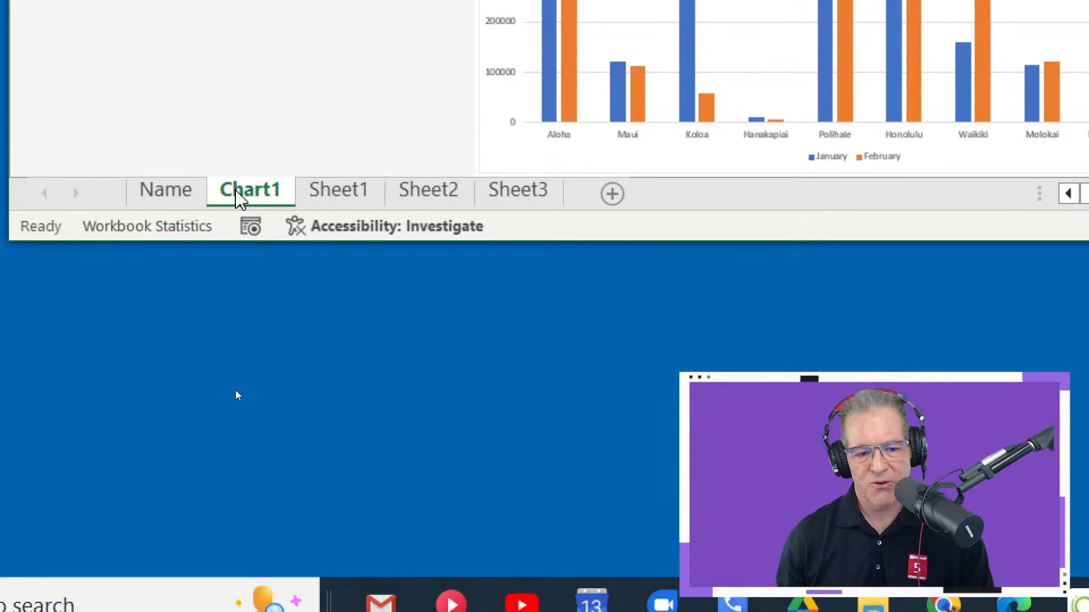
# - Rename the Chart1 sheet in Book1 as New_Chart
pyautogui.rightClick(238, 196)
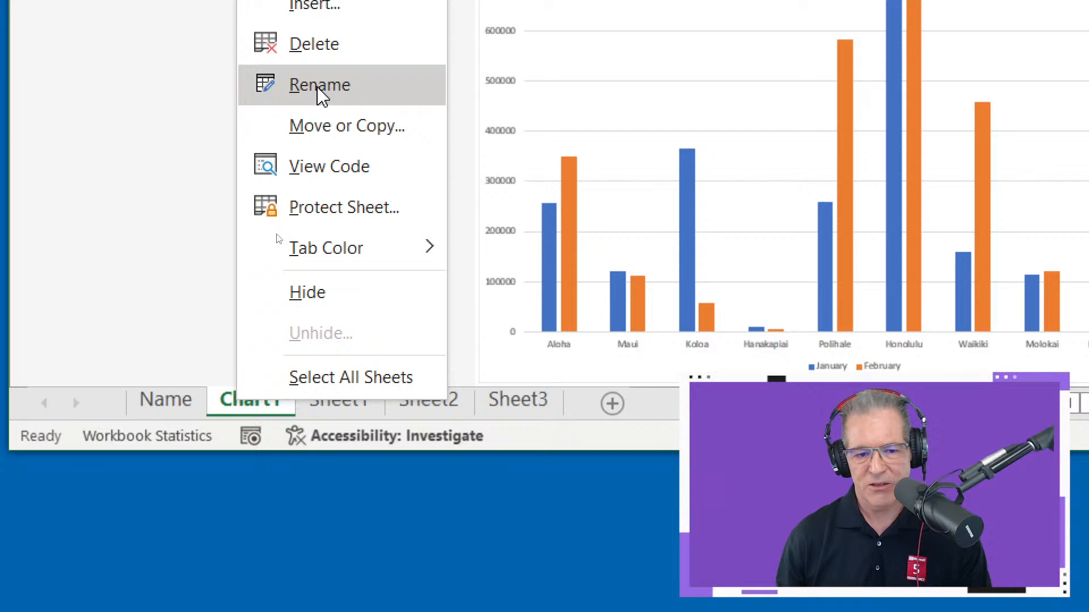
pyautogui.click(318, 86)
pyautogui.write('New')
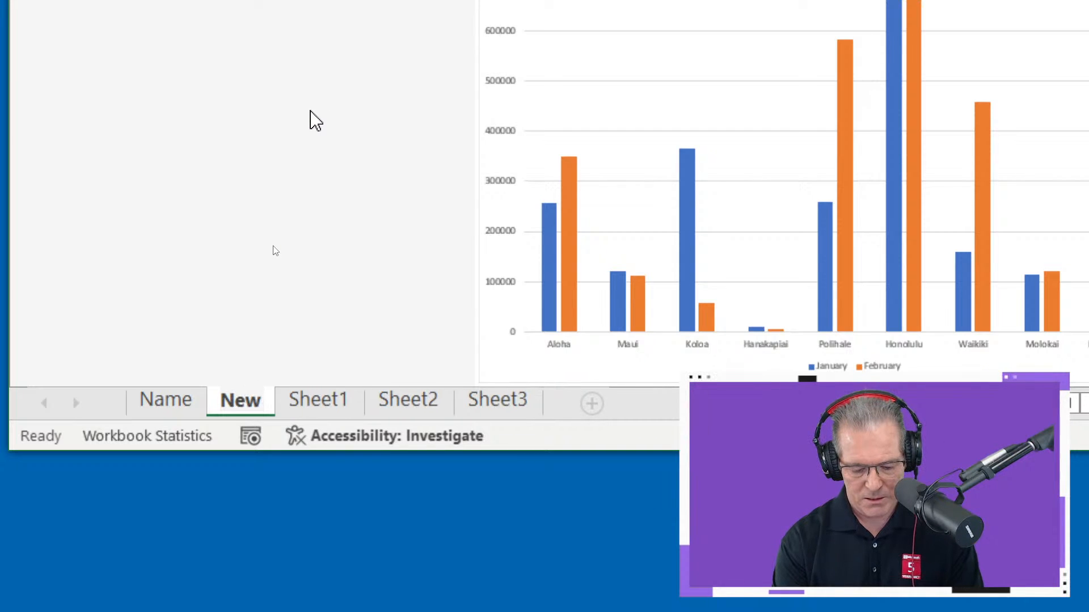
pyautogui.write('_Chart')
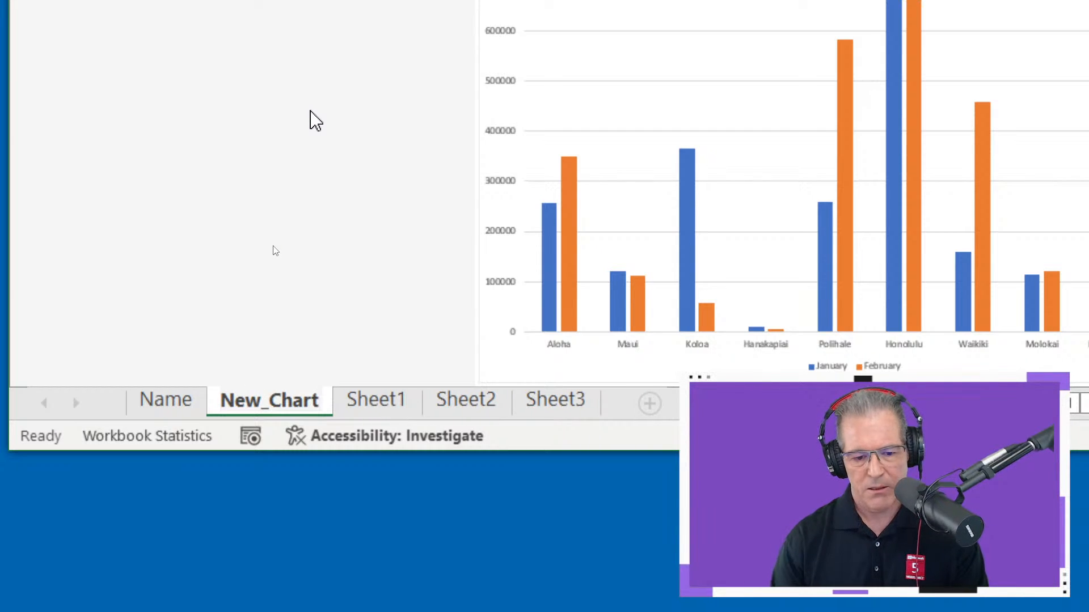
pyautogui.press('Return')
# - Colour the Name sheet tab standard red and the New_Chart sheet tab standard green
pyautogui.click(187, 405)
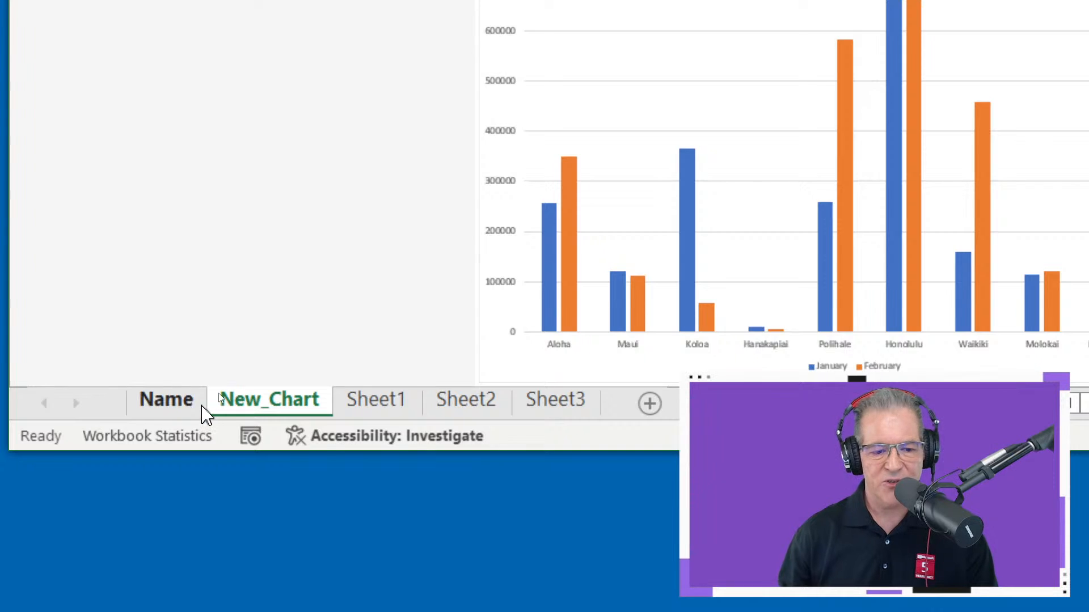
pyautogui.rightClick(186, 404)
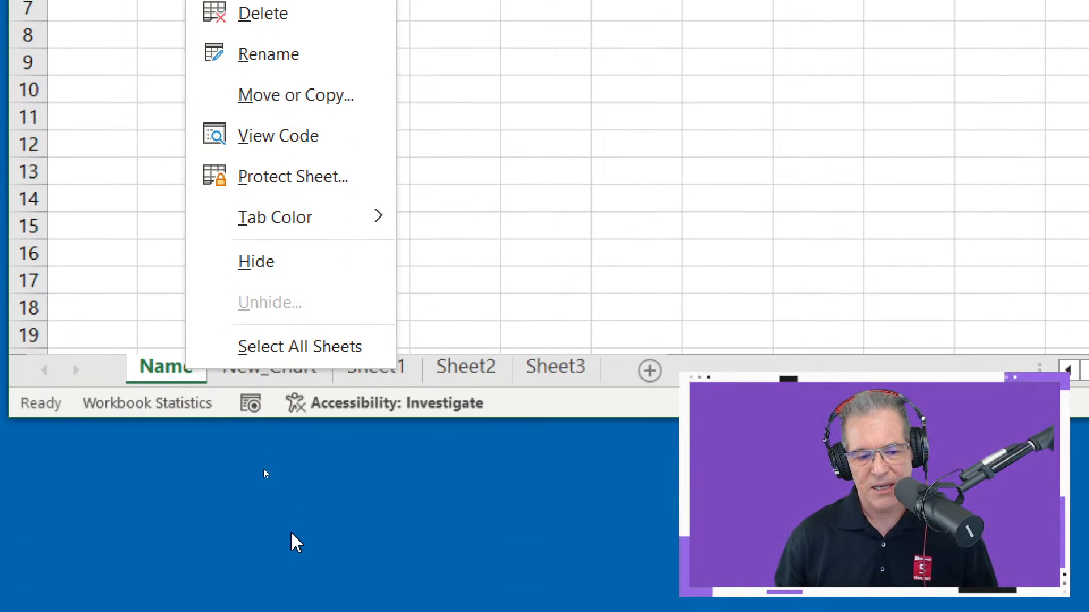
pyautogui.moveTo(309, 222)
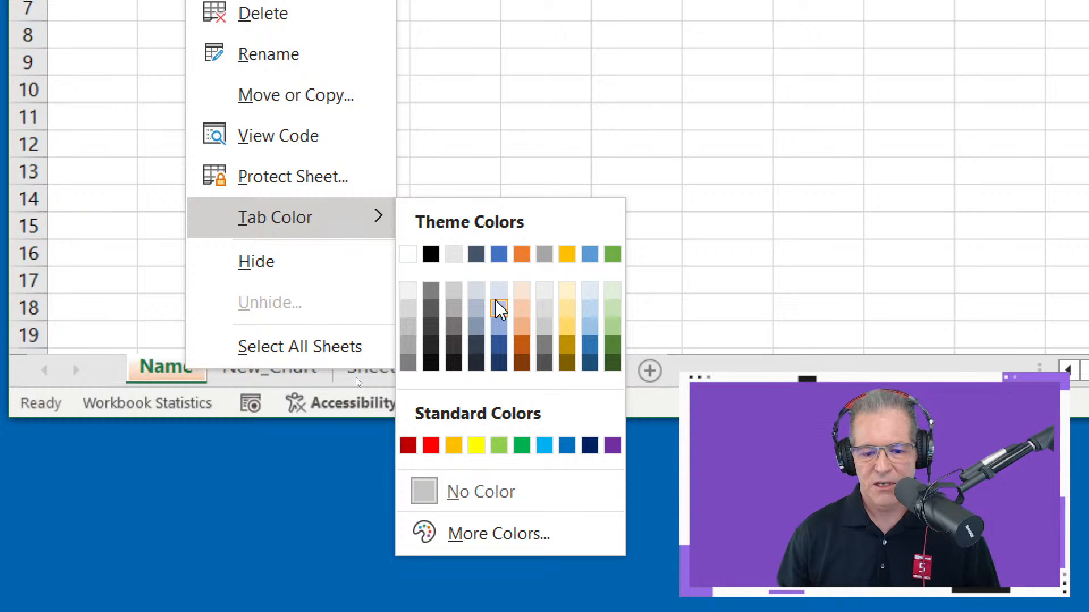
pyautogui.click(431, 446)
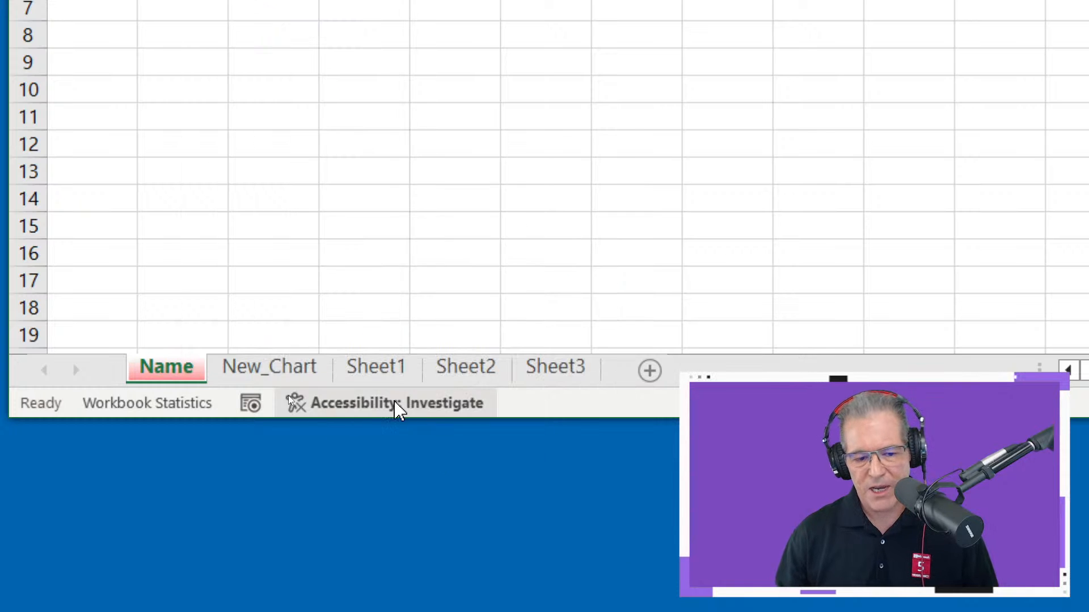
pyautogui.rightClick(241, 375)
pyautogui.moveTo(372, 217)
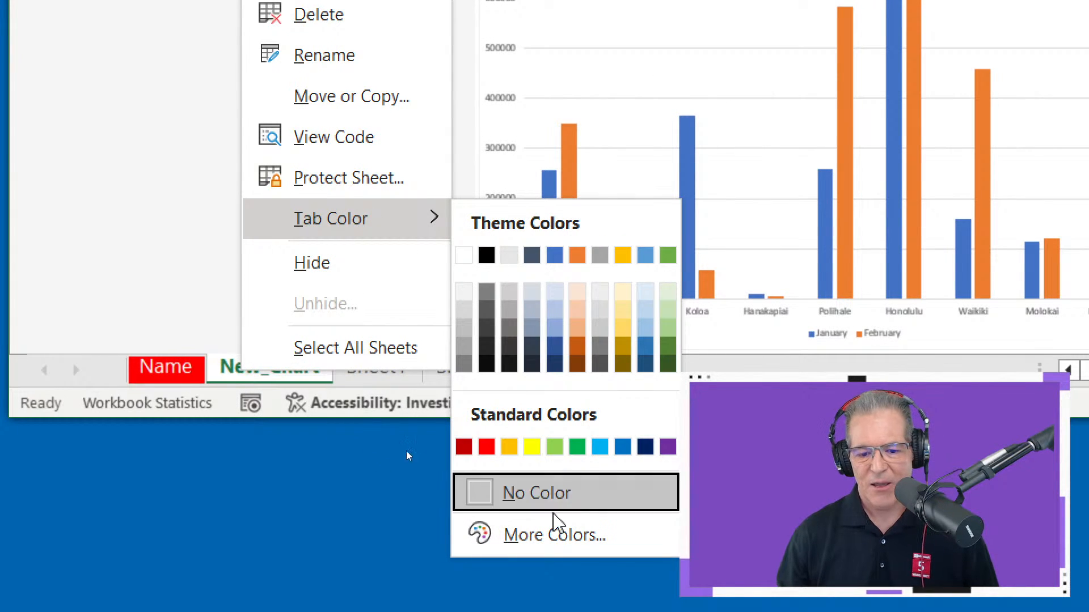
pyautogui.click(586, 447)
# - Colour the Sheet1 tab with the custom hex colour #1d6f42, and switch to Sheet2
pyautogui.rightClick(388, 369)
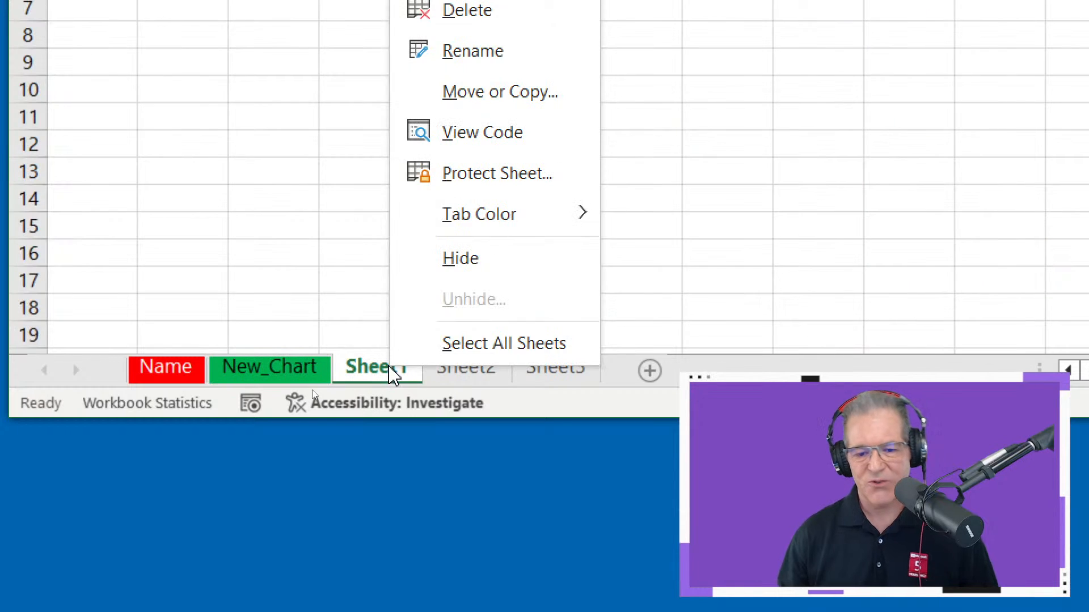
pyautogui.moveTo(540, 227)
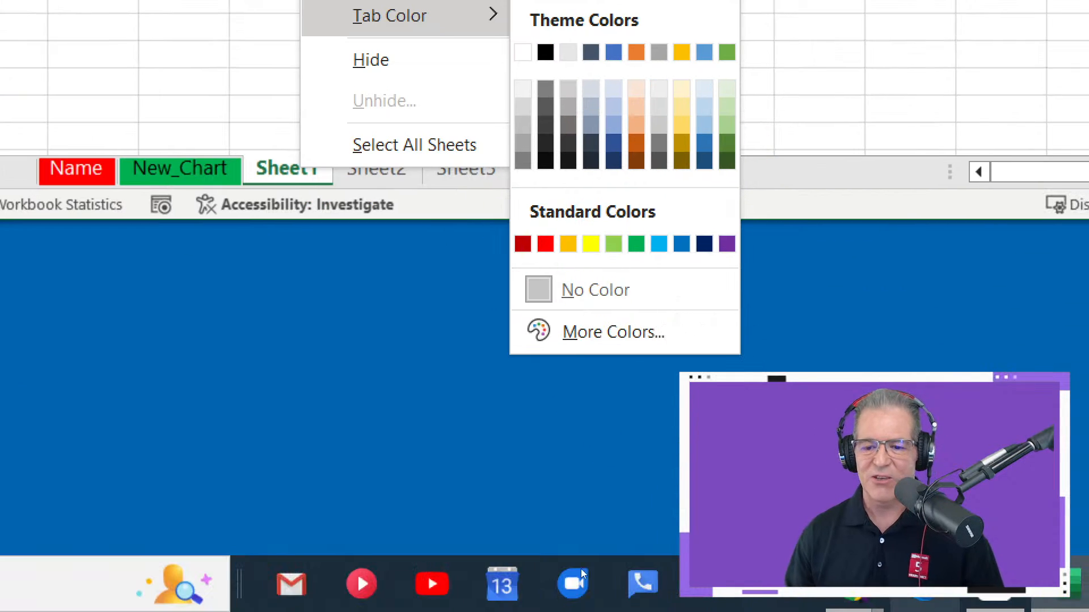
pyautogui.click(622, 334)
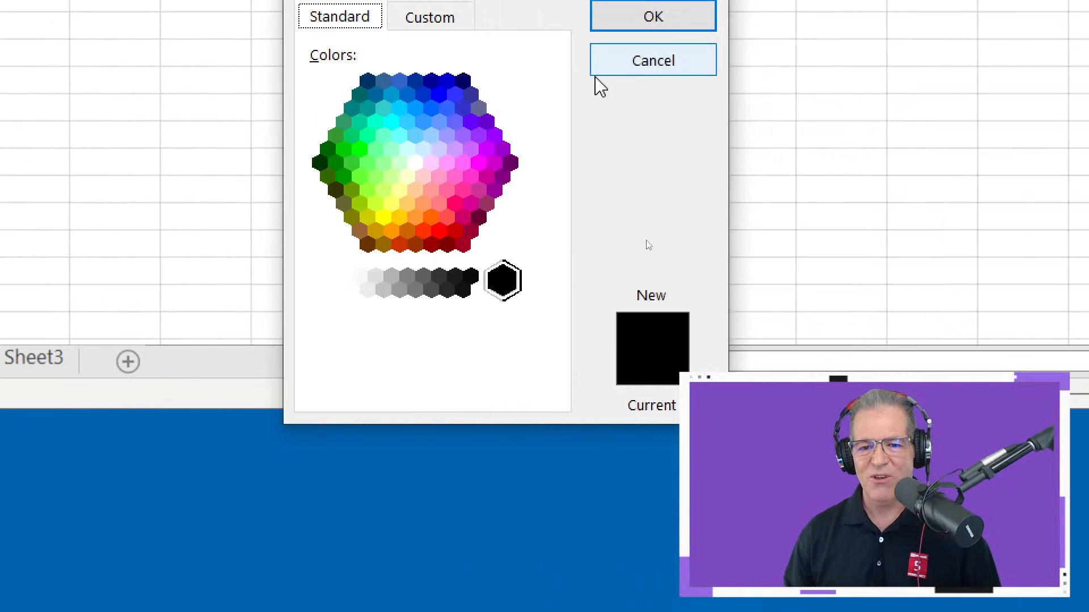
pyautogui.click(453, 26)
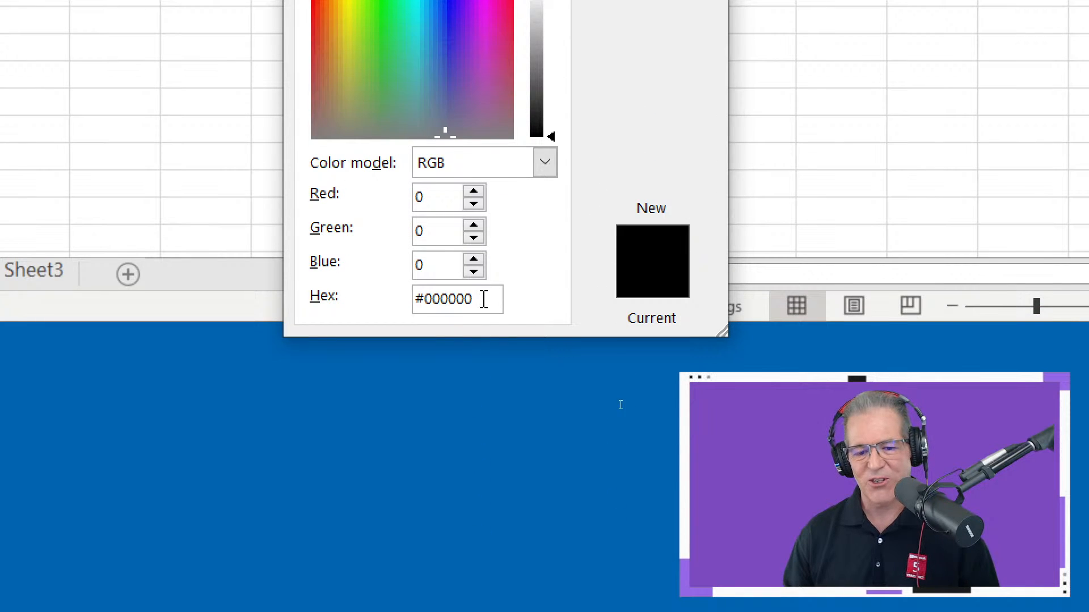
pyautogui.moveTo(484, 345); pyautogui.dragTo(423, 350)
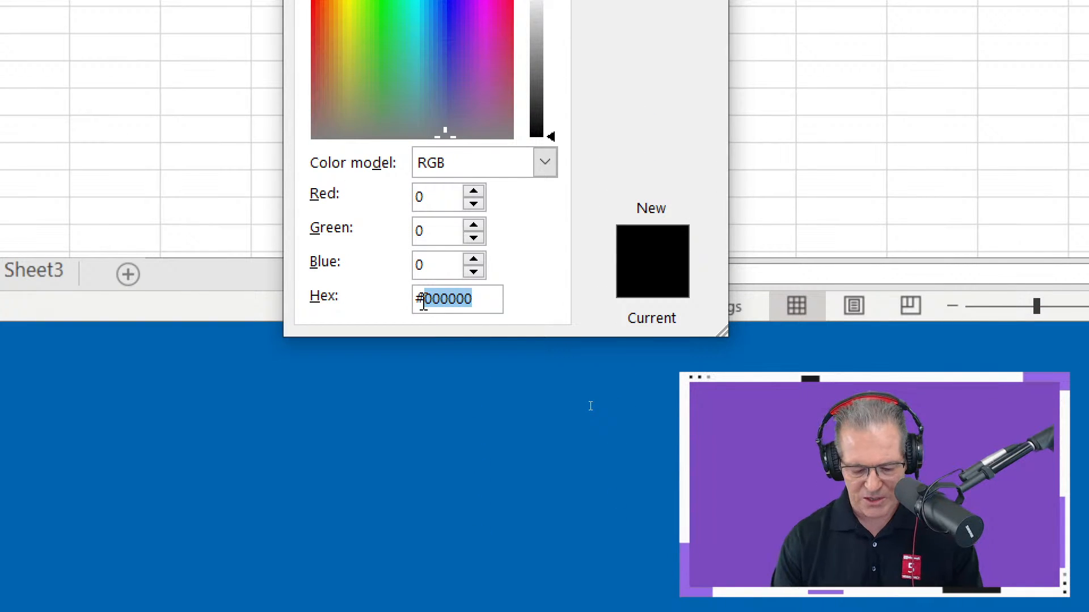
pyautogui.write('1d6')
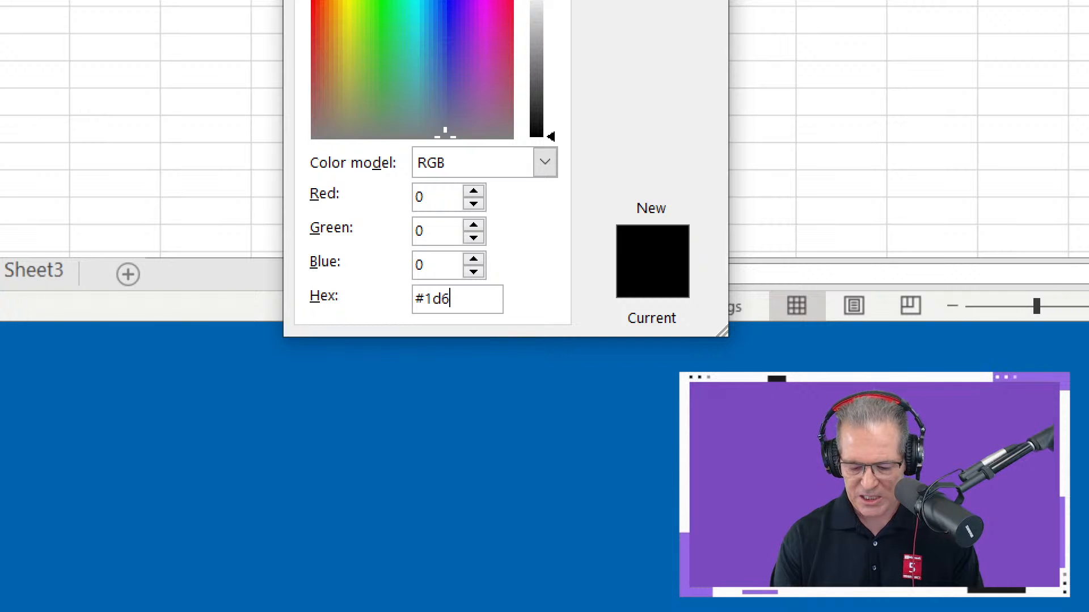
pyautogui.write('f42')
pyautogui.press('Return')
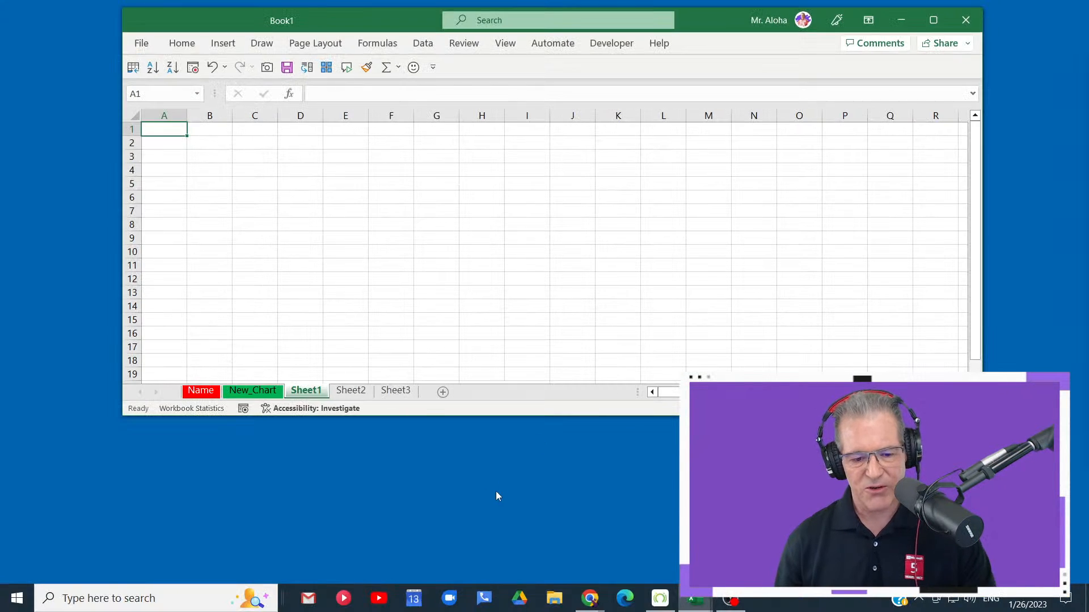
pyautogui.click(351, 391)
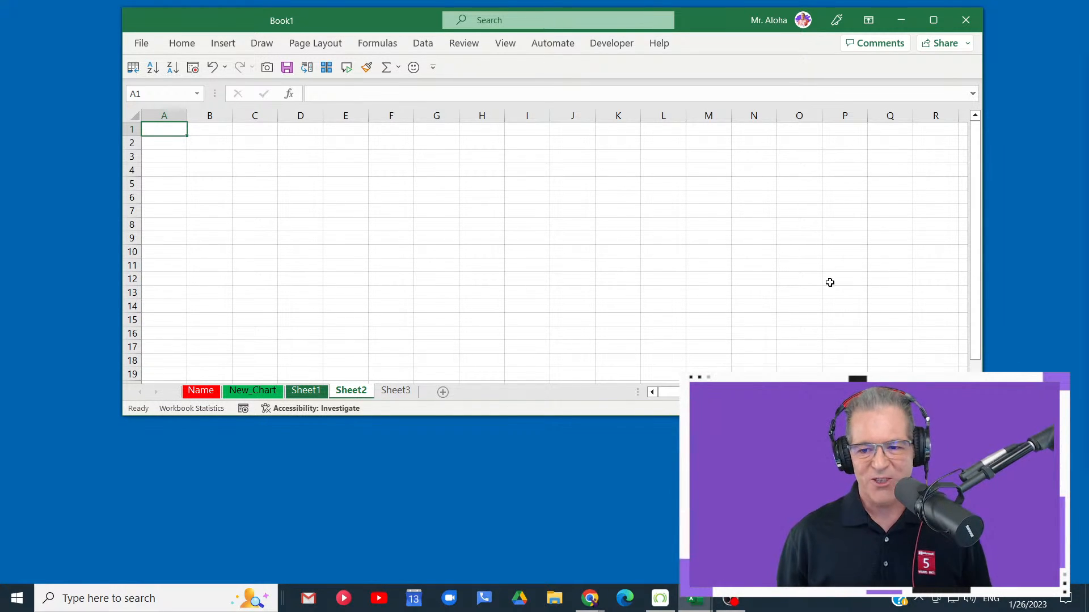
# - Switch to the 2023 Excel VIP Membership page in Chrome and load myexcel.club
pyautogui.moveTo(598, 606)
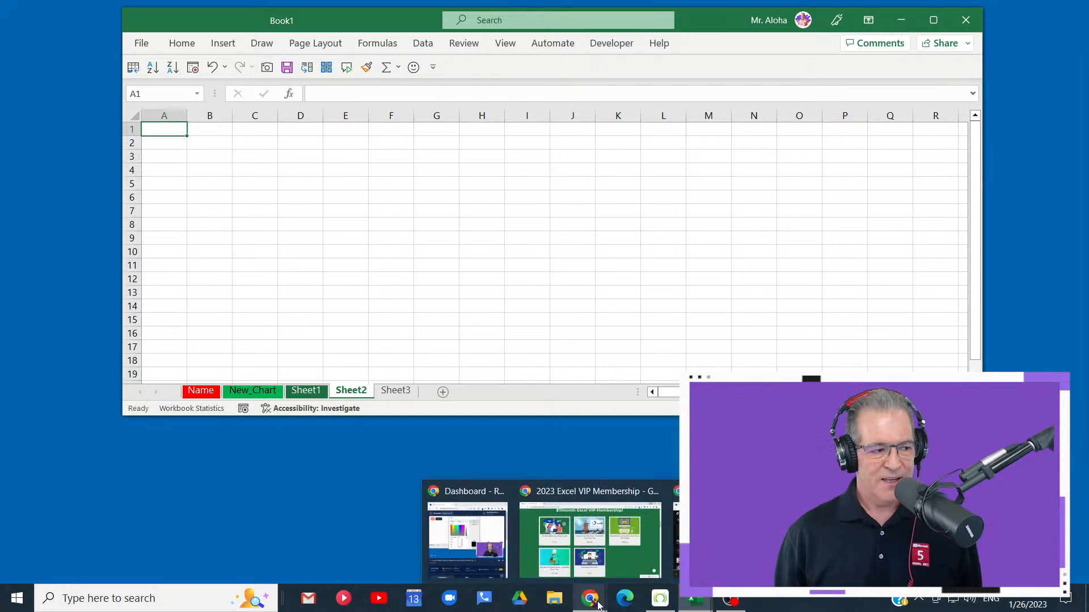
pyautogui.click(596, 539)
pyautogui.scroll(10, 594, 295)
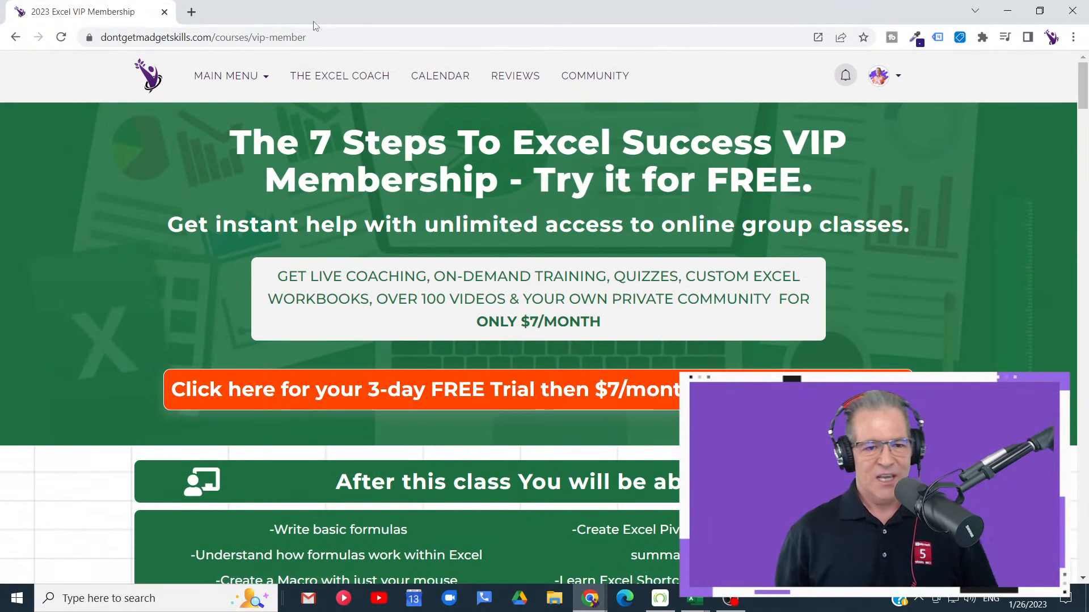
pyautogui.click(331, 37)
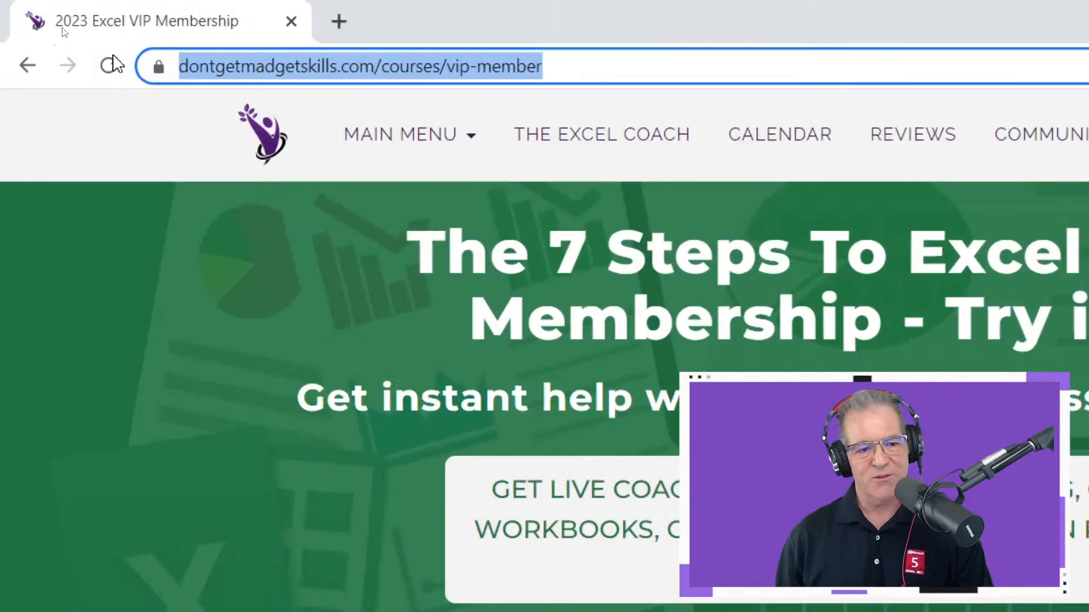
pyautogui.write('my')
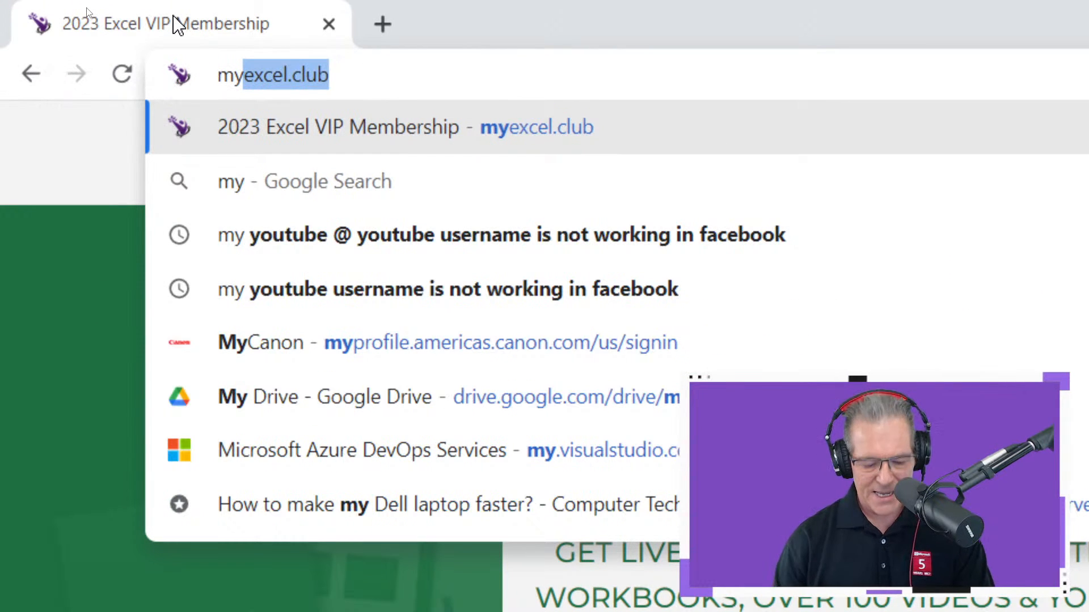
pyautogui.press('Return')
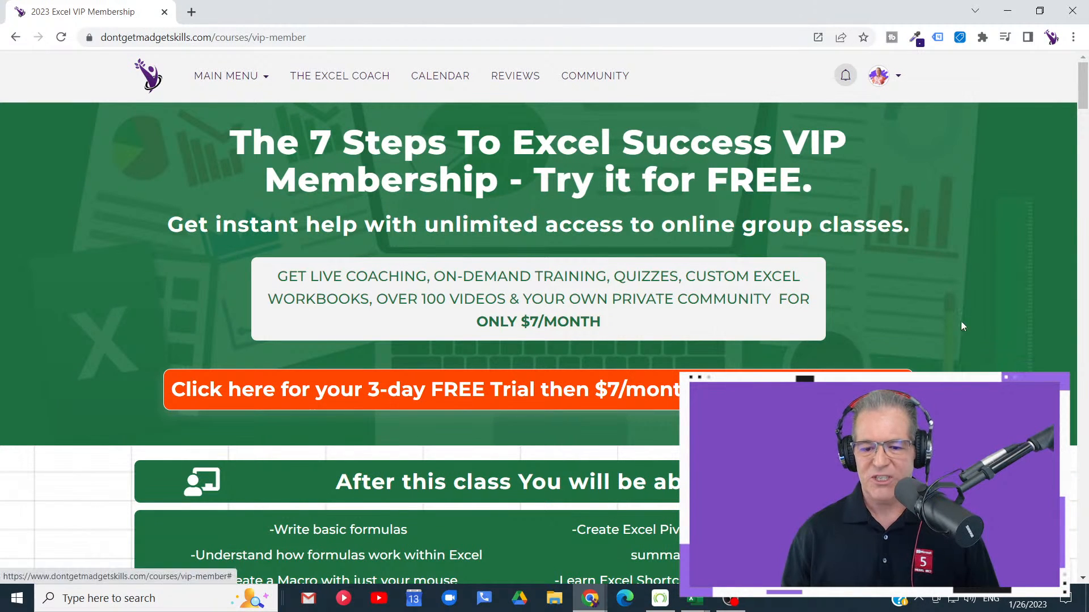
# - View the checkout page for the 3-day free trial, and return to the membership page
pyautogui.scroll(-3, 889, 243)
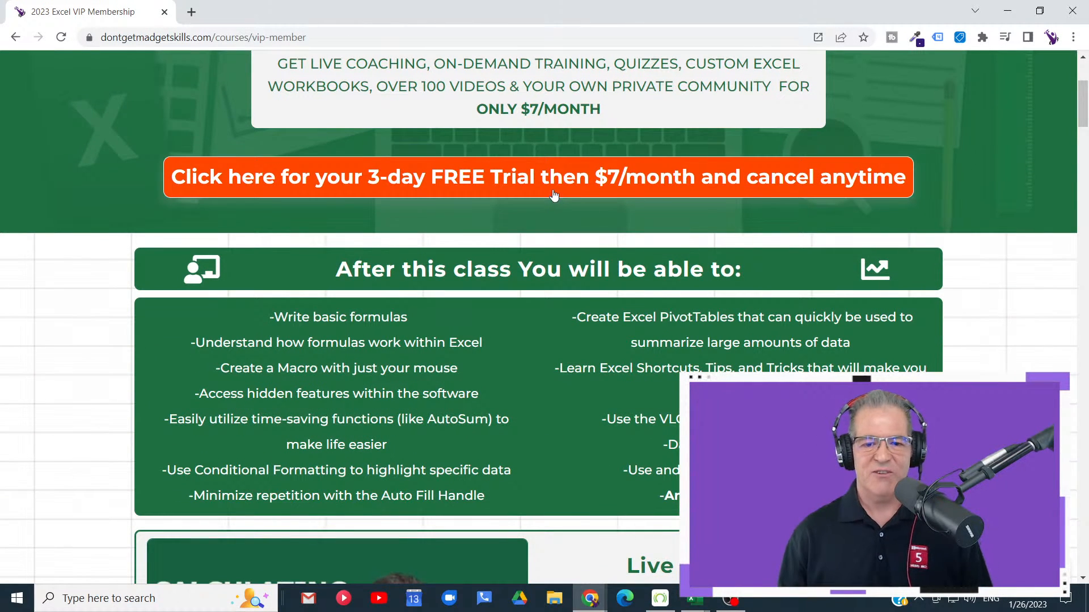
pyautogui.click(554, 193)
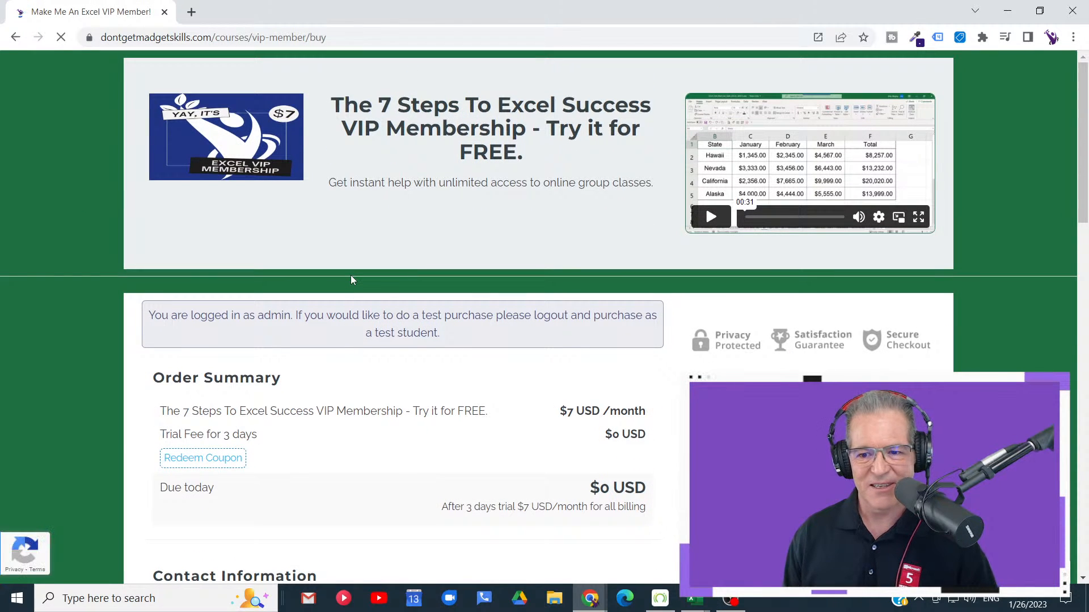
pyautogui.scroll(-5, 350, 274)
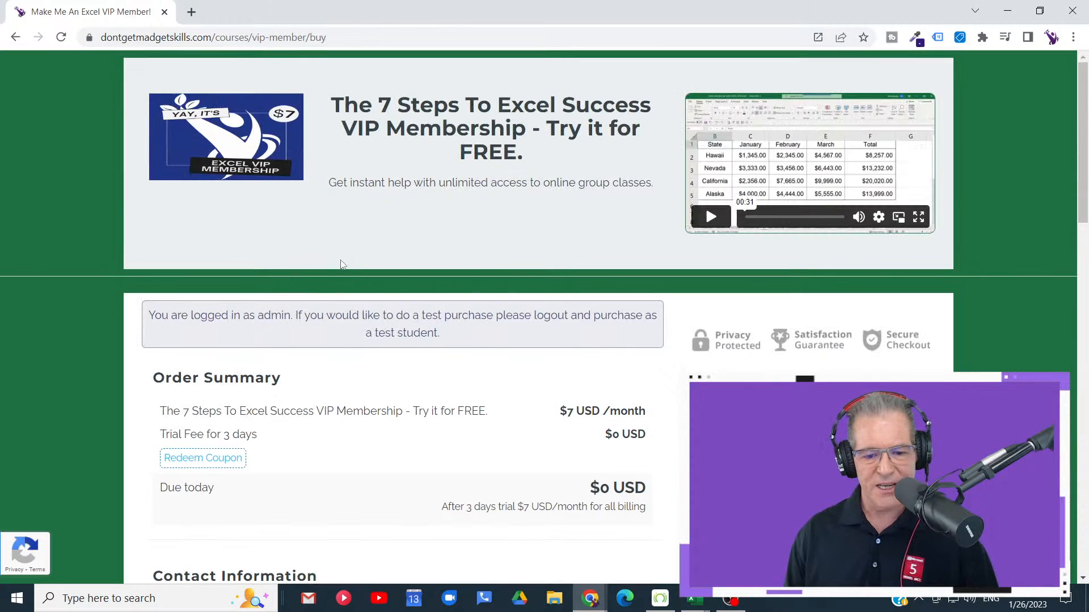
pyautogui.scroll(5, 343, 263)
pyautogui.click(15, 37)
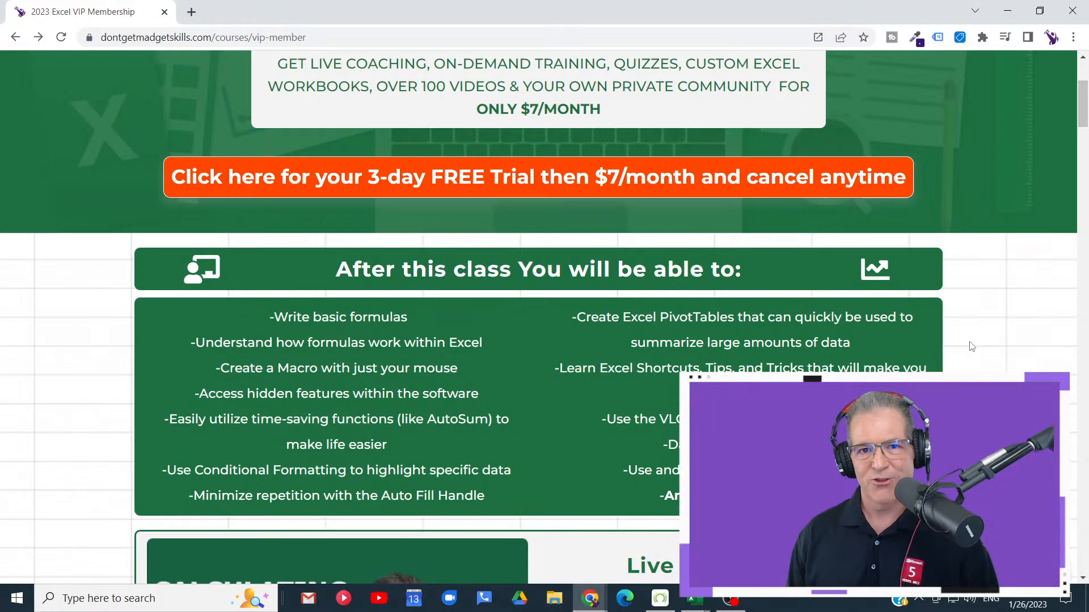
# - Look through the membership page's class topics, live online classes and included courses
pyautogui.scroll(-8, 971, 346)
pyautogui.scroll(-5, 969, 341)
pyautogui.scroll(16, 969, 335)
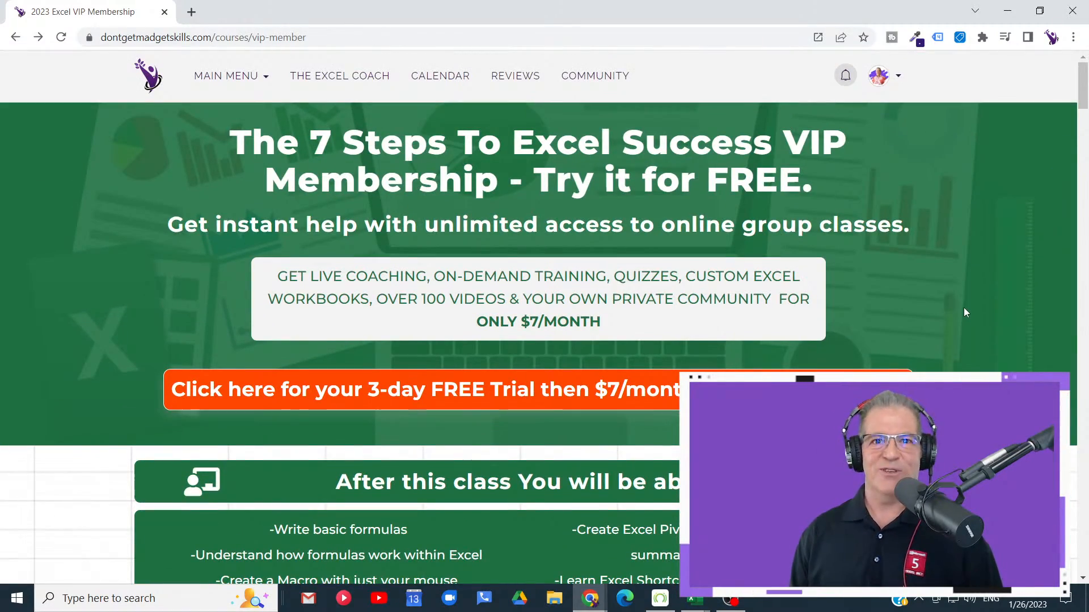
pyautogui.scroll(-5, 964, 306)
pyautogui.scroll(-7, 967, 306)
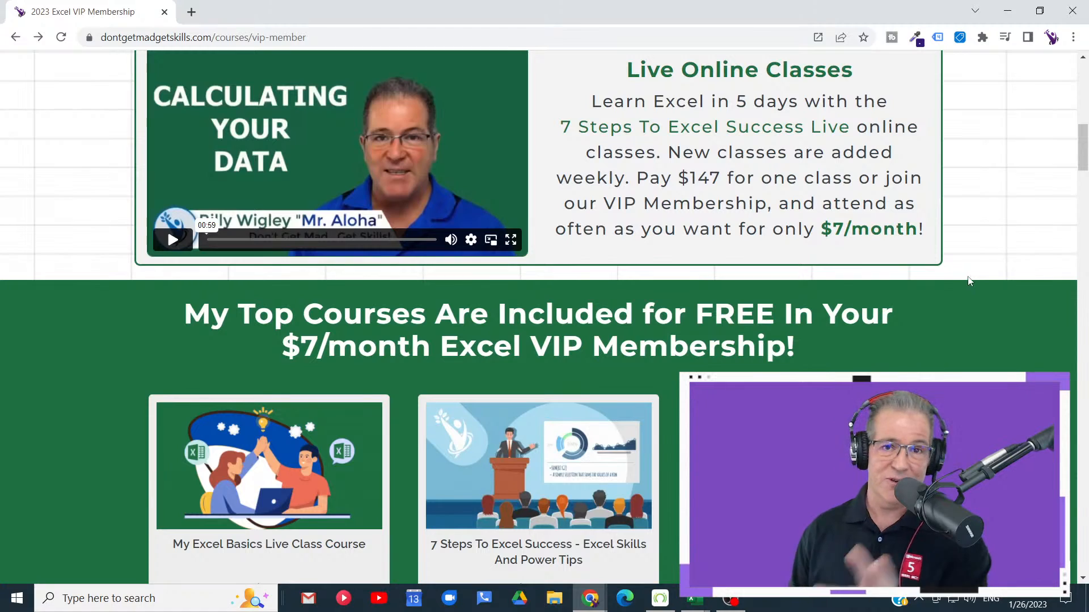
pyautogui.scroll(-12, 971, 277)
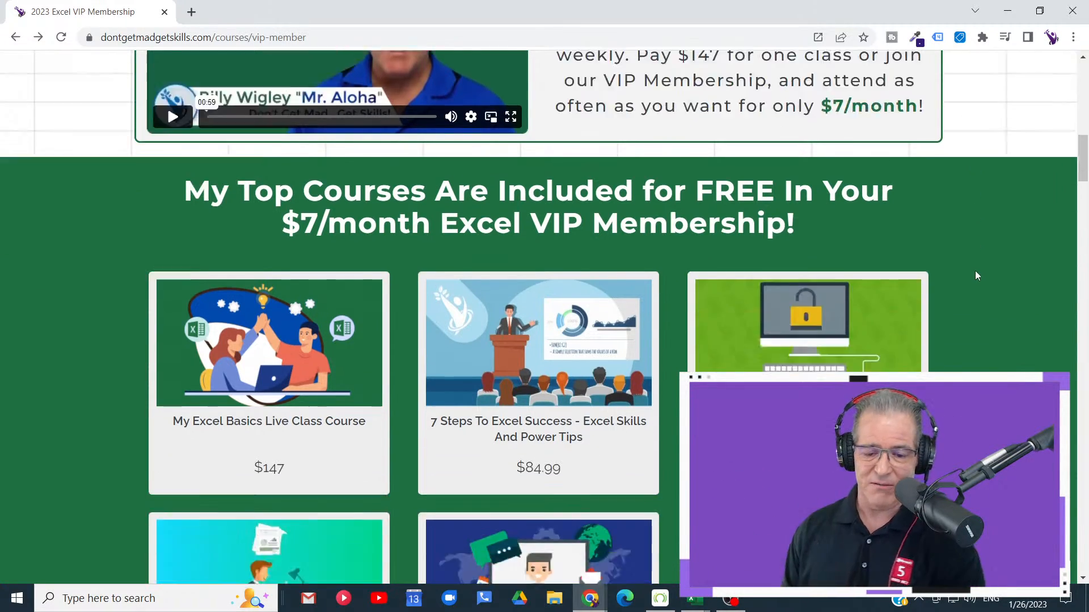
pyautogui.scroll(20, 967, 226)
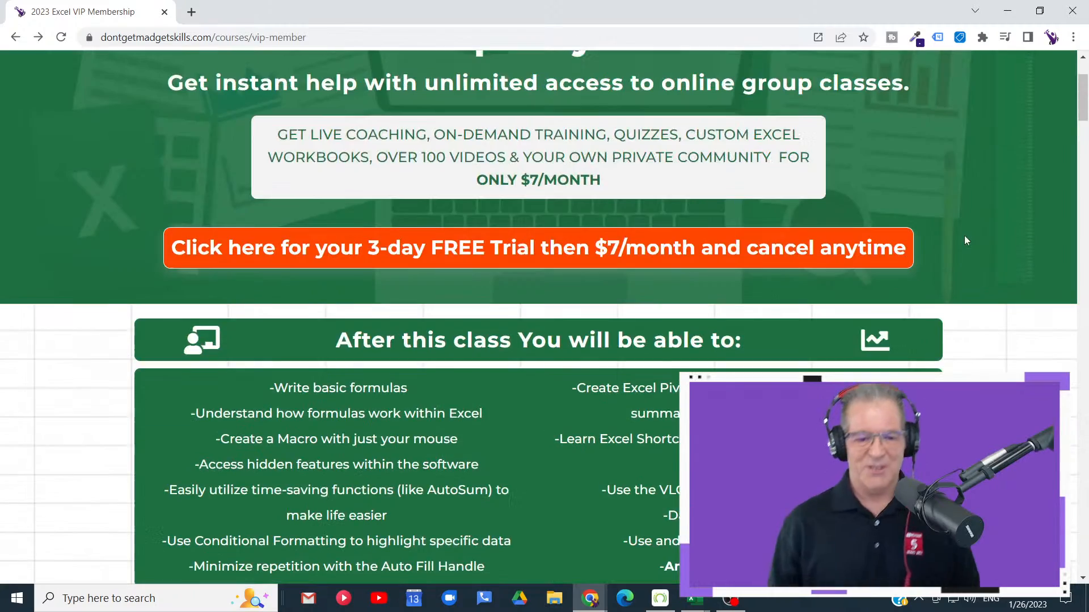